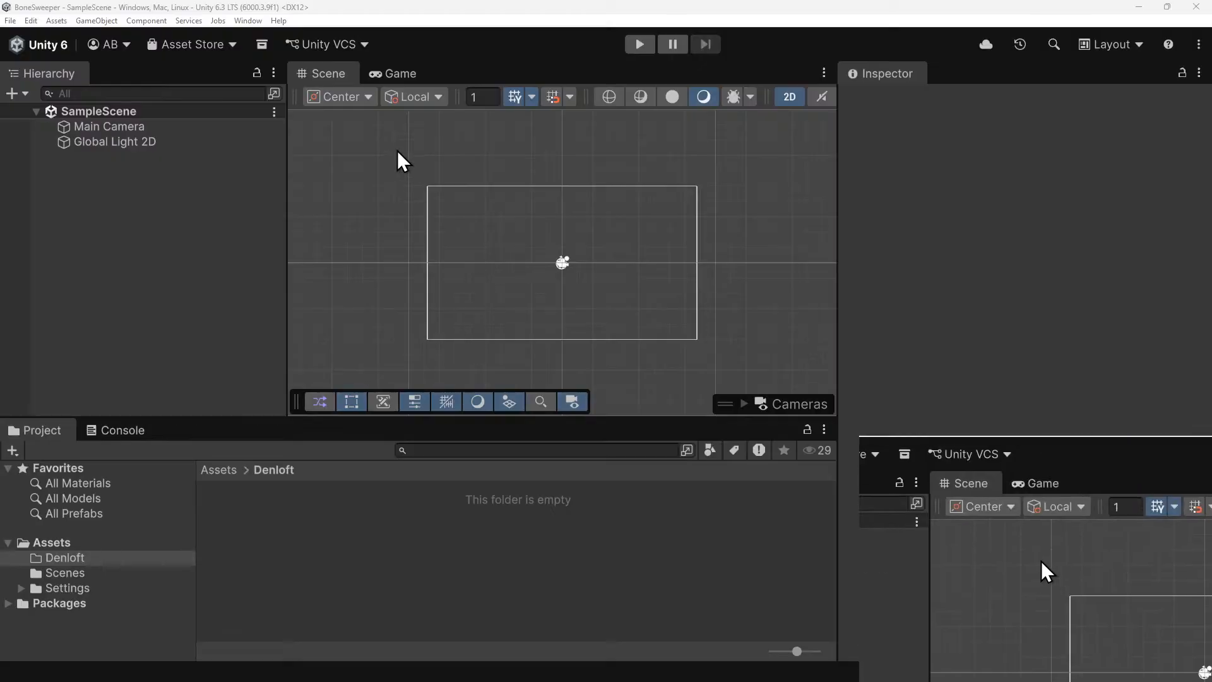
# Set the Game view's aspect ratio to HalfTok (9:10 Aspect) and return to the Scene view.
pyautogui.click(392, 73)
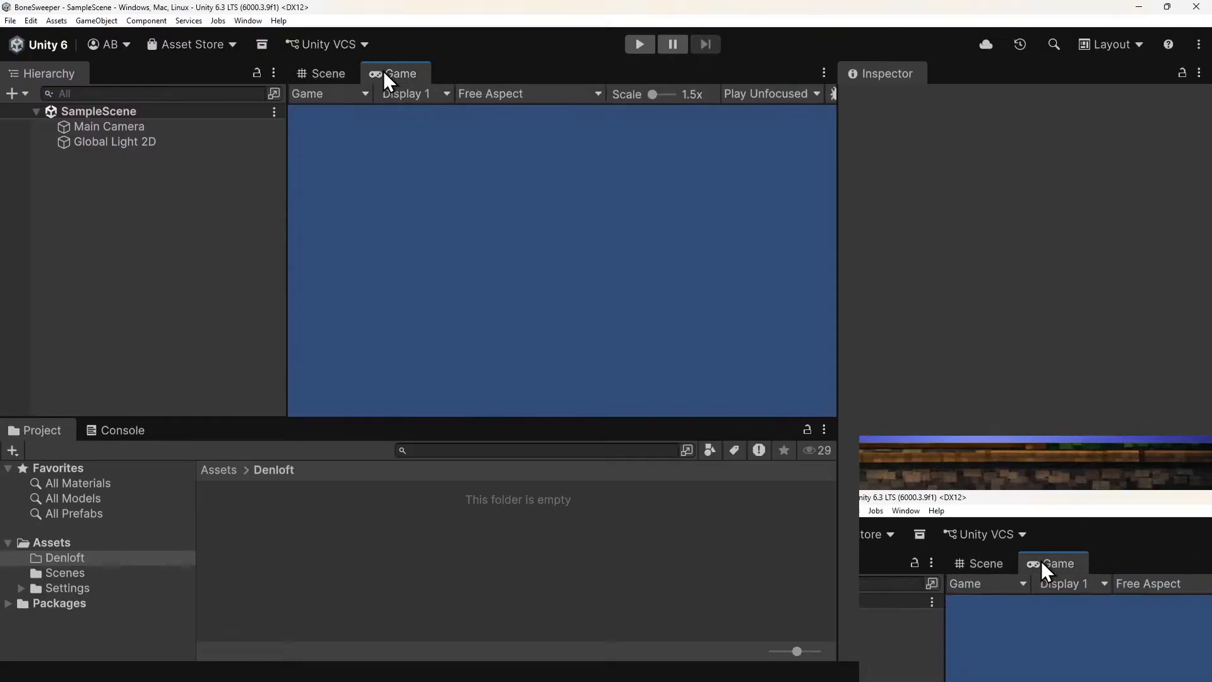
pyautogui.click(483, 94)
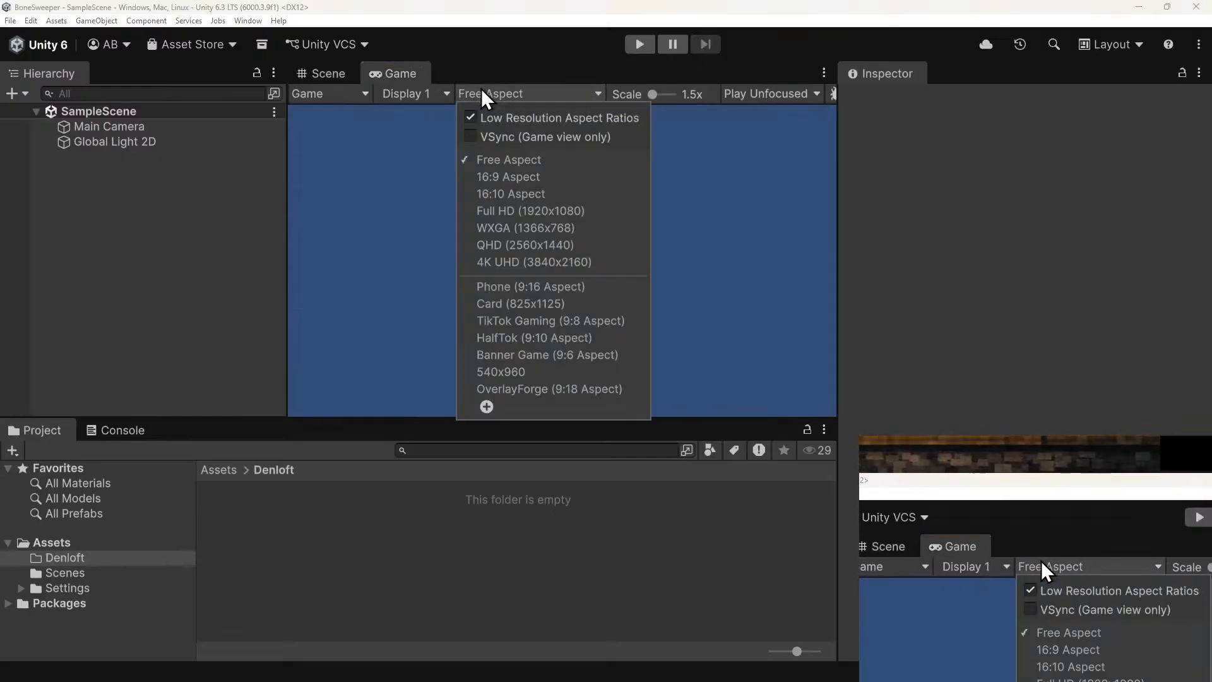
pyautogui.click(527, 341)
pyautogui.click(320, 74)
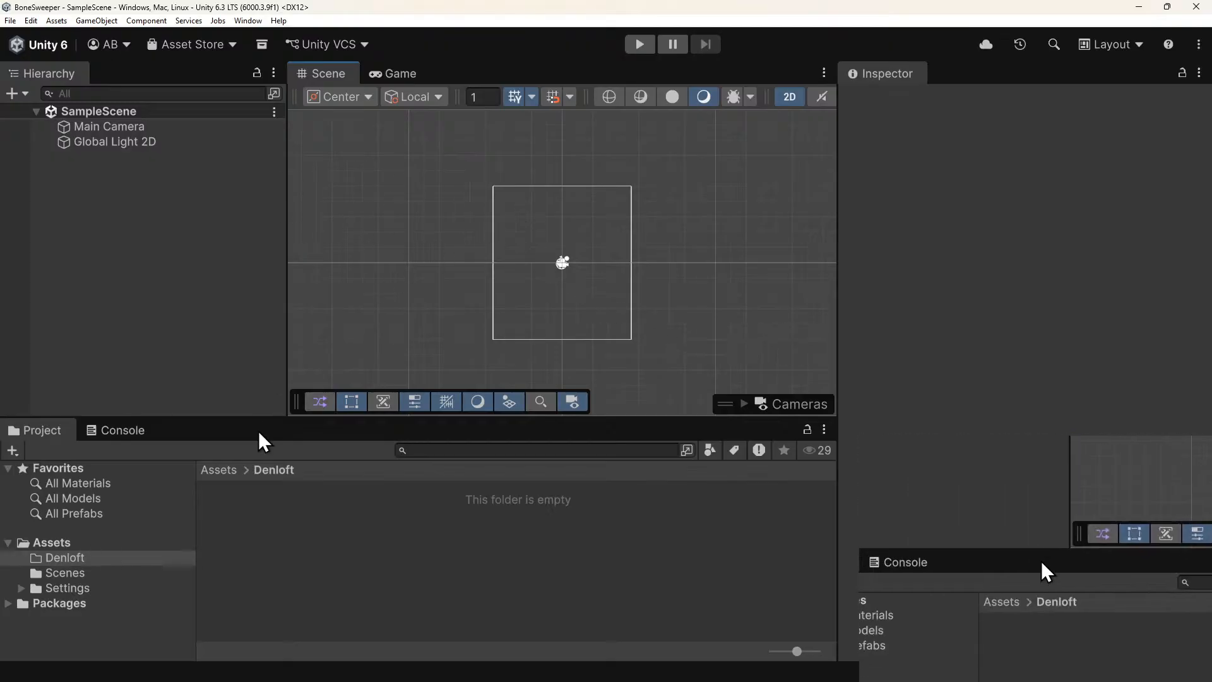
# Create a folder named GFX inside the Denloft assets folder.
pyautogui.rightClick(271, 530)
pyautogui.moveTo(328, 172)
pyautogui.click(512, 169)
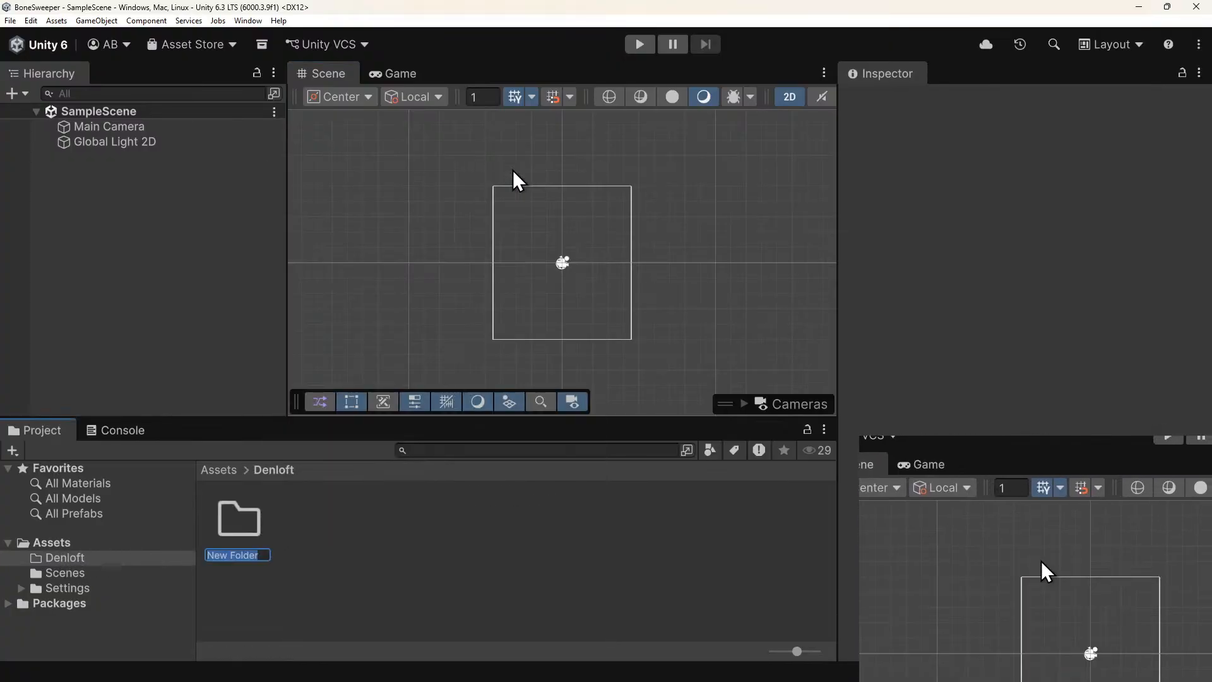
pyautogui.write('GFX')
pyautogui.press('Return')
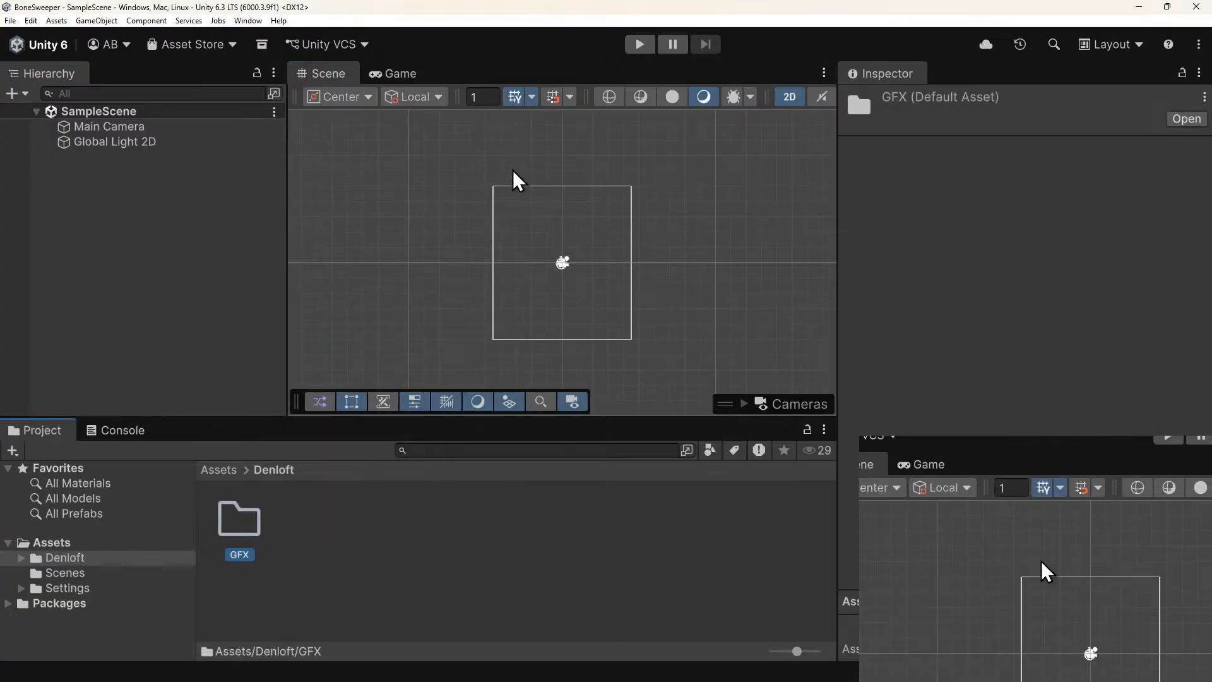
# Create a folder named Prefabs inside the Denloft folder.
pyautogui.rightClick(335, 559)
pyautogui.moveTo(392, 191)
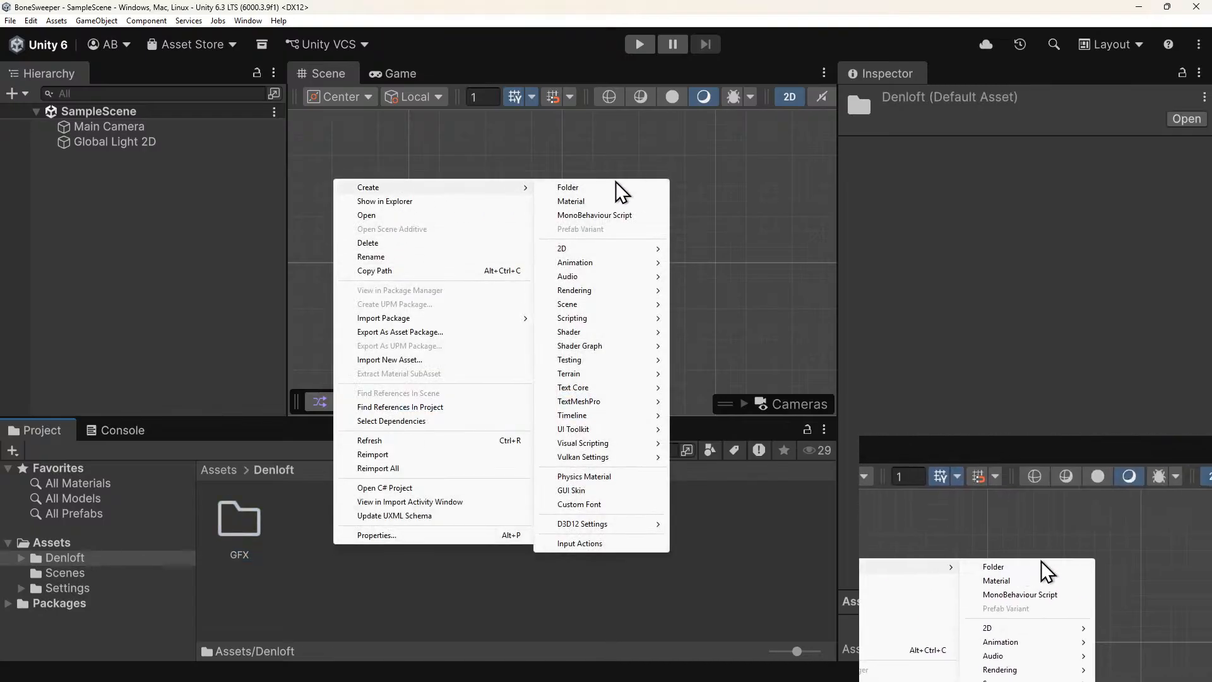
pyautogui.click(613, 185)
pyautogui.write('Pref')
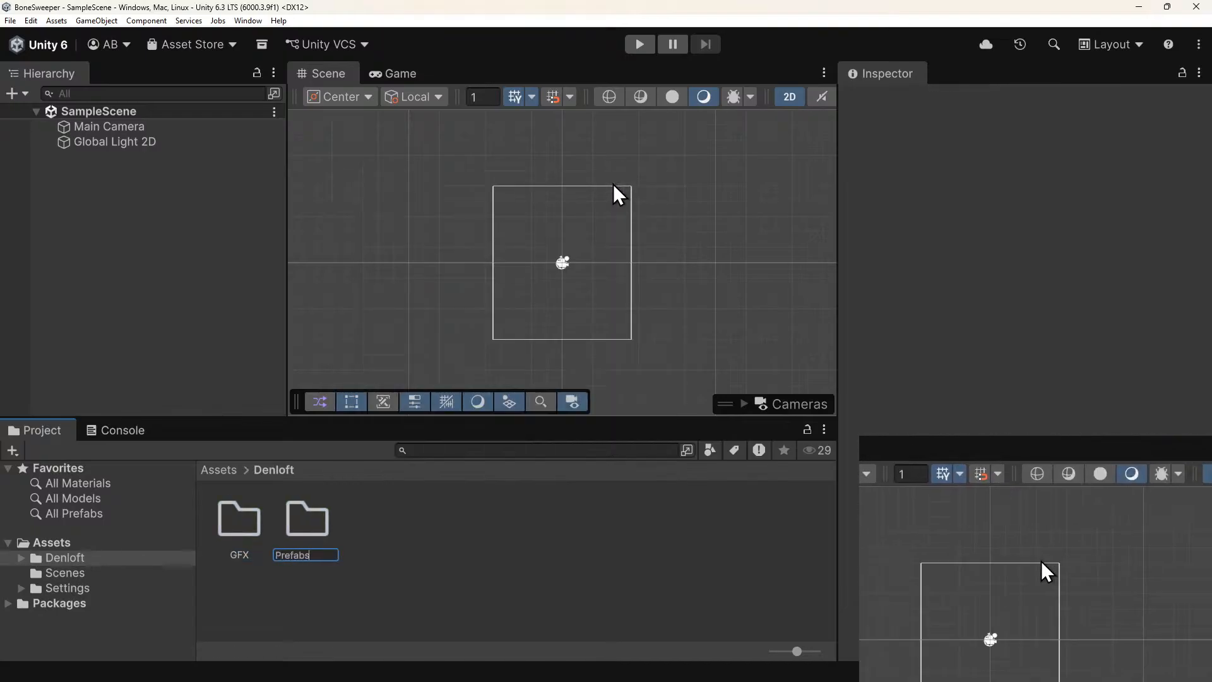
pyautogui.write('abs')
pyautogui.press('Return')
# Create a folder named Scripts inside the Denloft folder.
pyautogui.rightClick(470, 499)
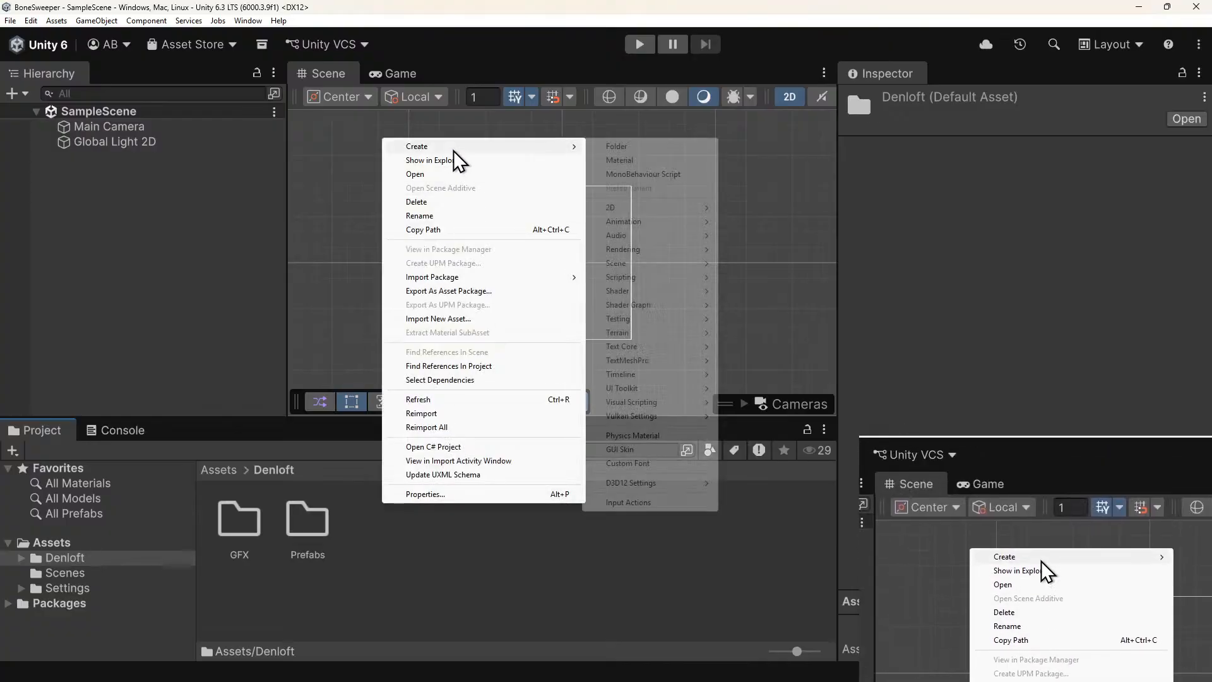
pyautogui.click(617, 148)
pyautogui.write('Scr')
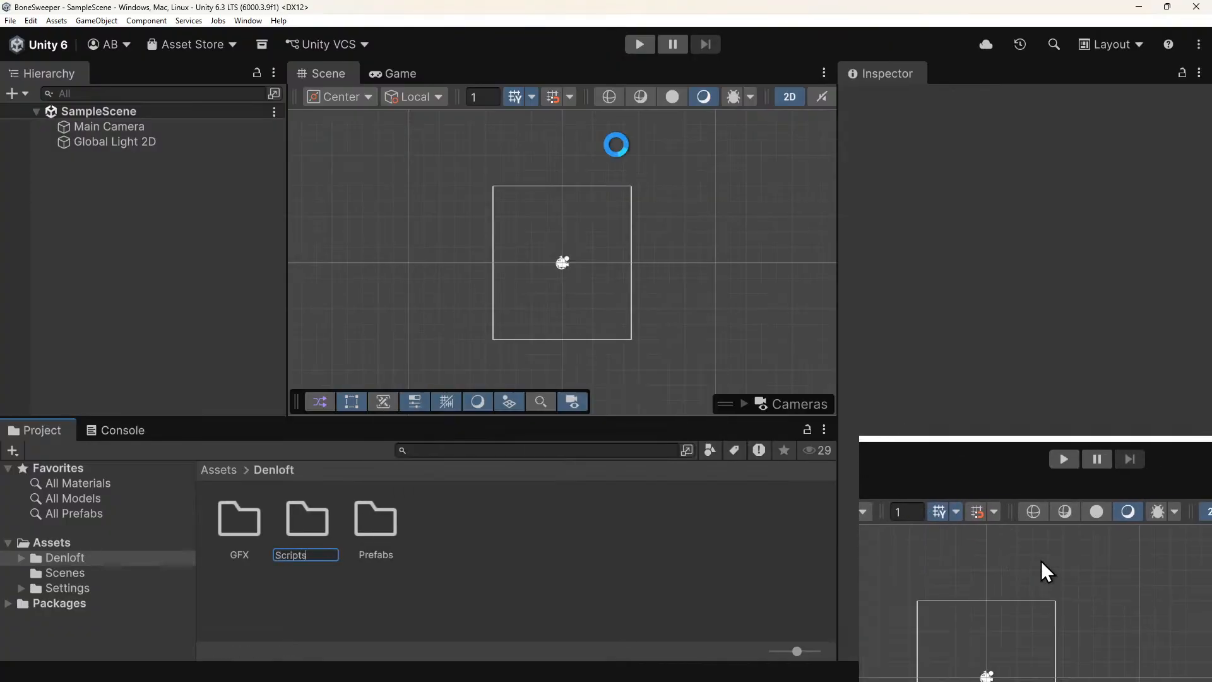
pyautogui.write('ipts')
pyautogui.press('Return')
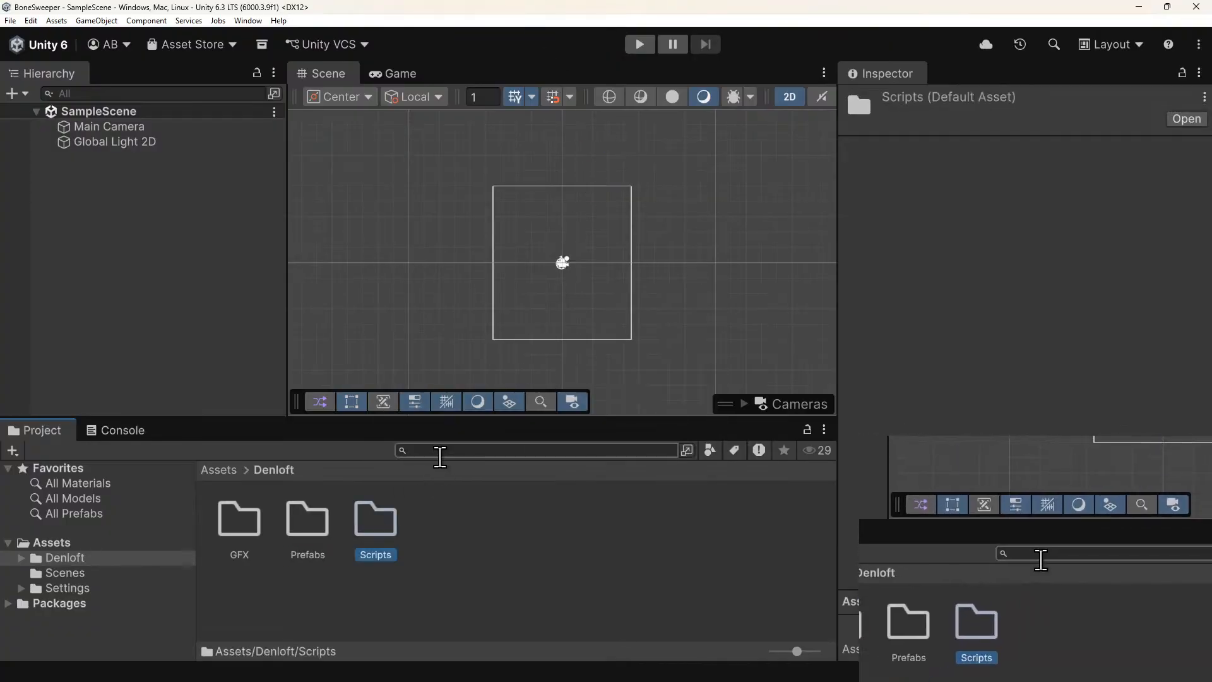
pyautogui.click(449, 524)
# Switch to Copilot and review the Tile Prefab instructions in the BoneSweeper chat.
pyautogui.hotkey('alt', 'Tab')
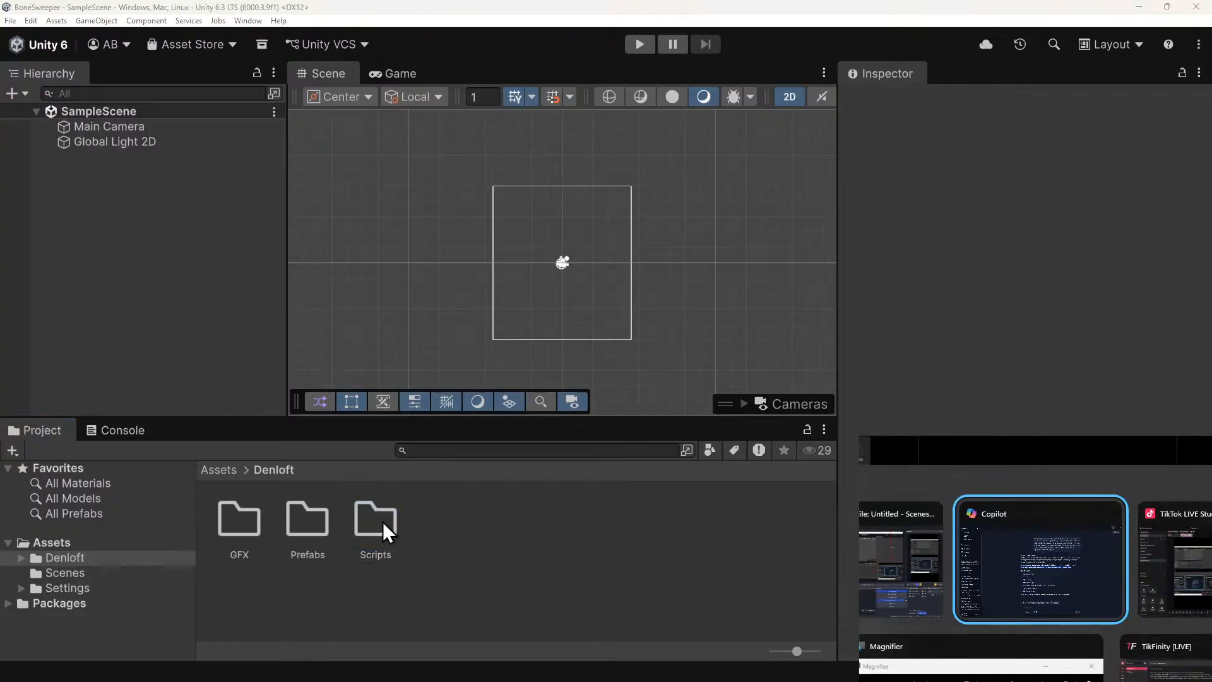
pyautogui.scroll(-5, 395, 422)
pyautogui.scroll(-4, 395, 411)
pyautogui.scroll(3, 395, 411)
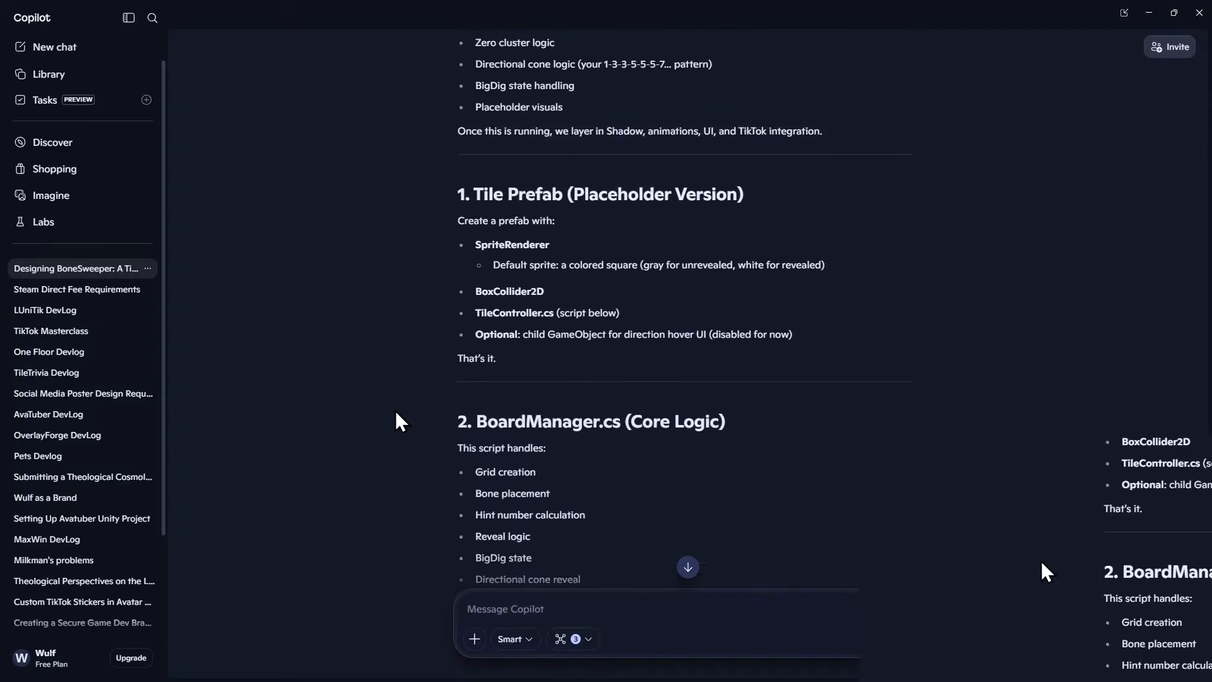
pyautogui.scroll(2, 395, 410)
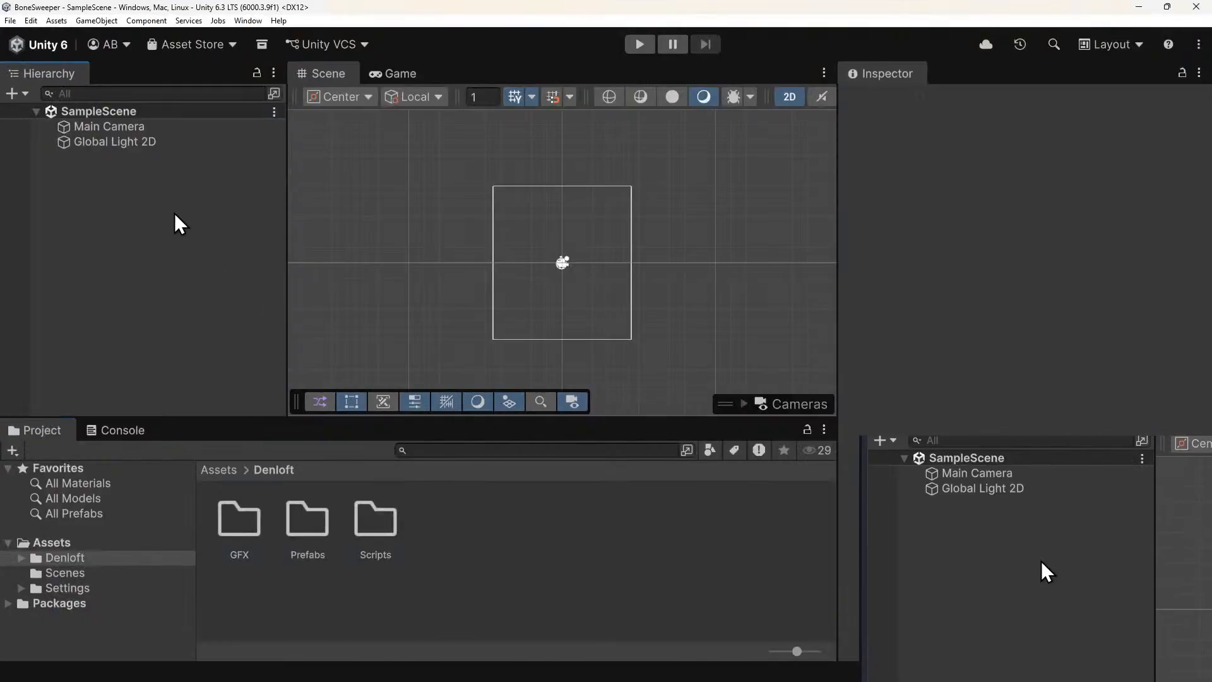
# Back in Unity, add a 2D Square sprite to SampleScene and name it Tile.
pyautogui.rightClick(175, 215)
pyautogui.moveTo(236, 519)
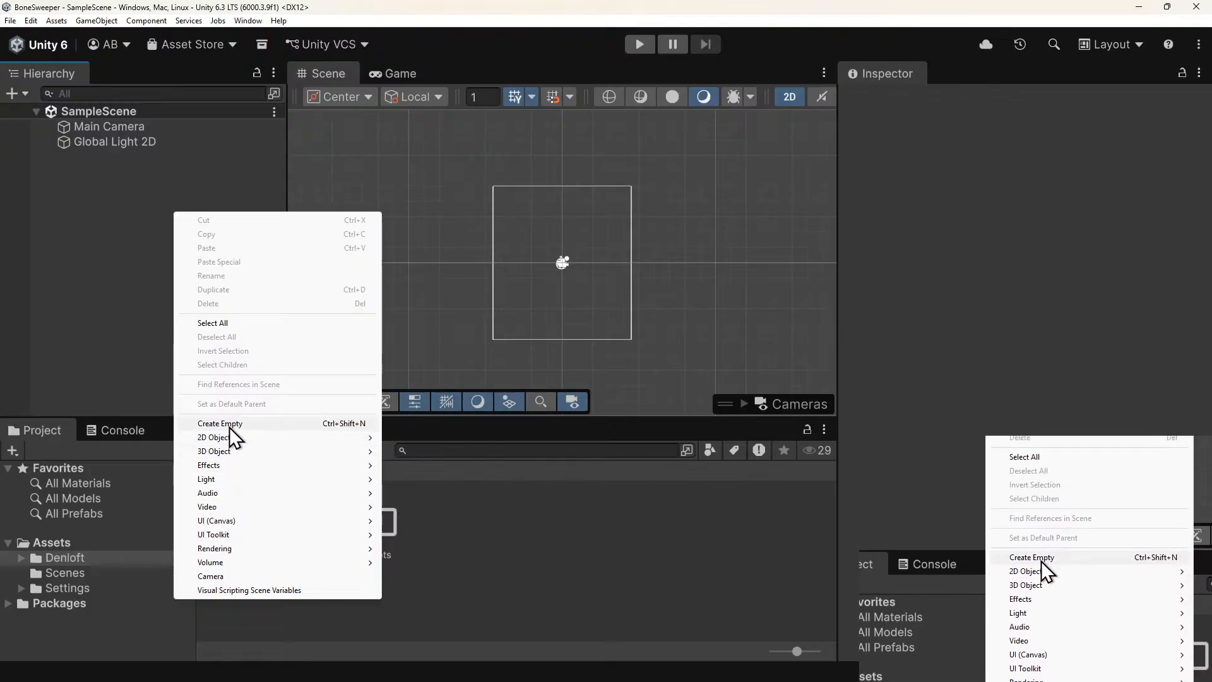
pyautogui.moveTo(240, 438)
pyautogui.moveTo(444, 440)
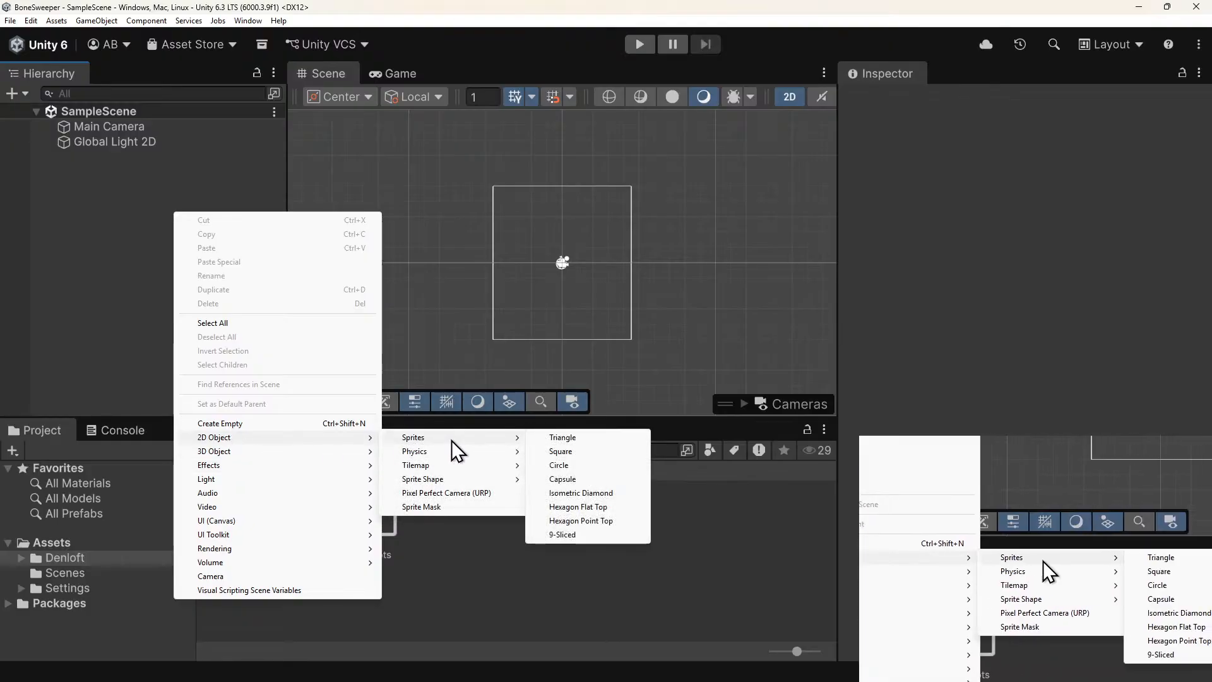
pyautogui.click(580, 452)
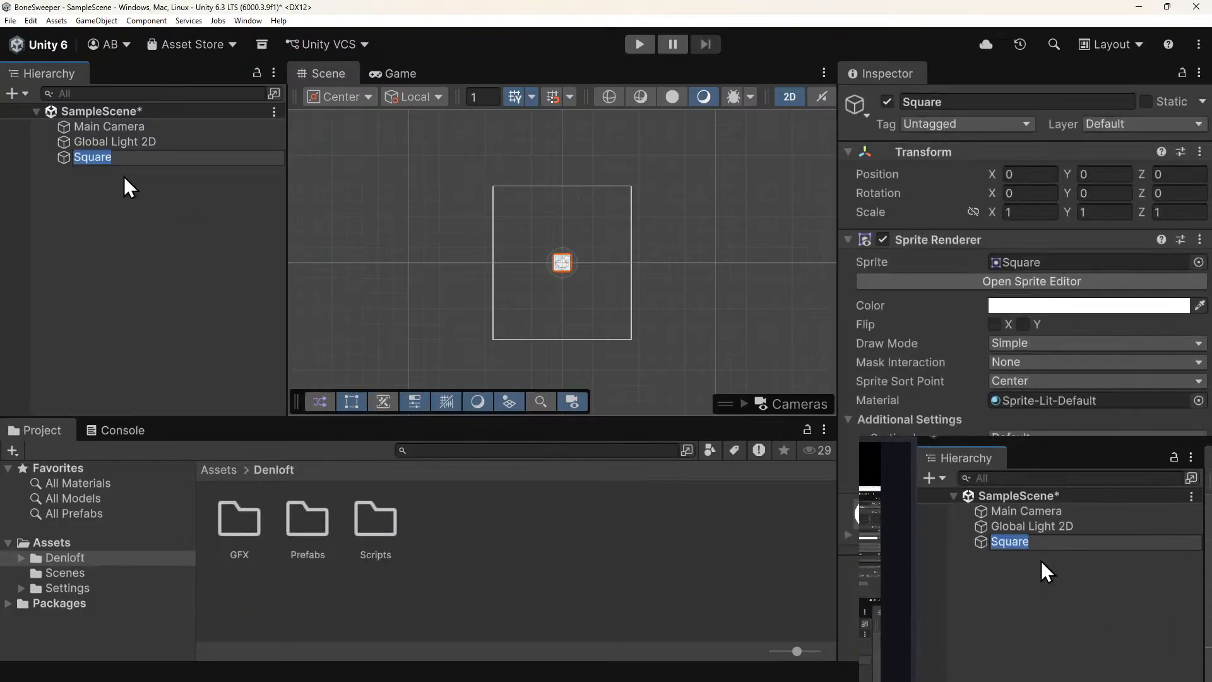
pyautogui.write('Tile')
pyautogui.press('Return')
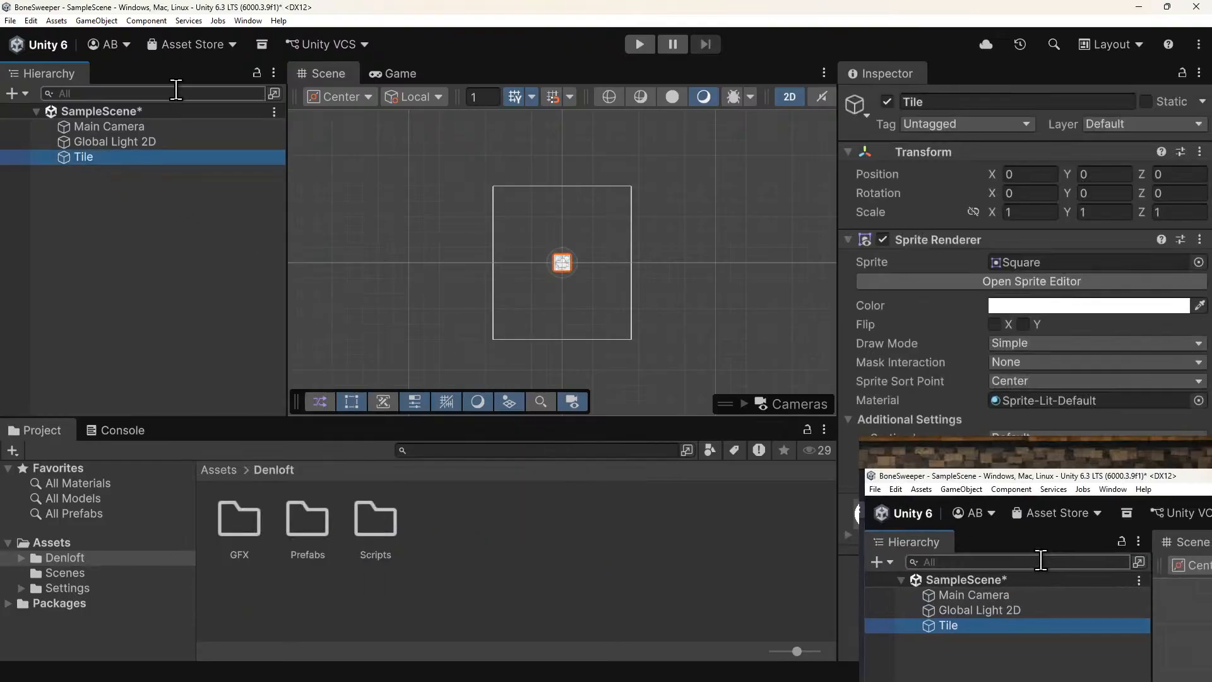
# Add a Box Collider 2D component to the Tile object and collapse its component sections.
pyautogui.click(848, 239)
pyautogui.click(987, 333)
pyautogui.write('box')
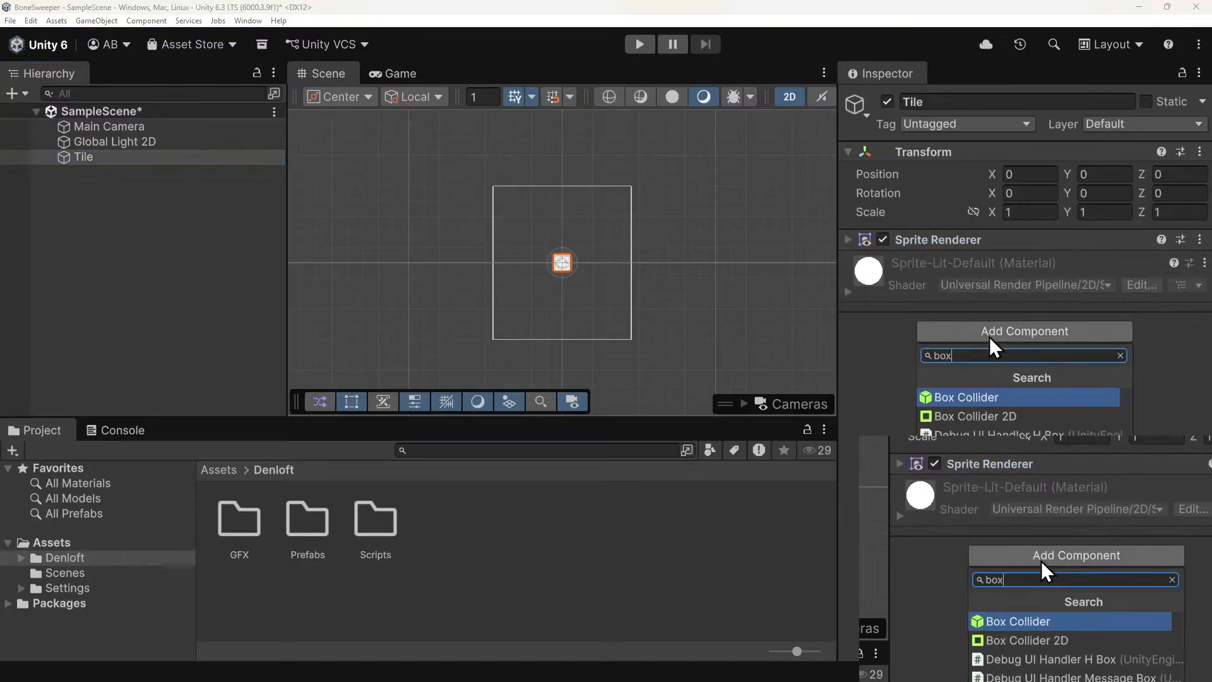
pyautogui.press('Down')
pyautogui.press('Return')
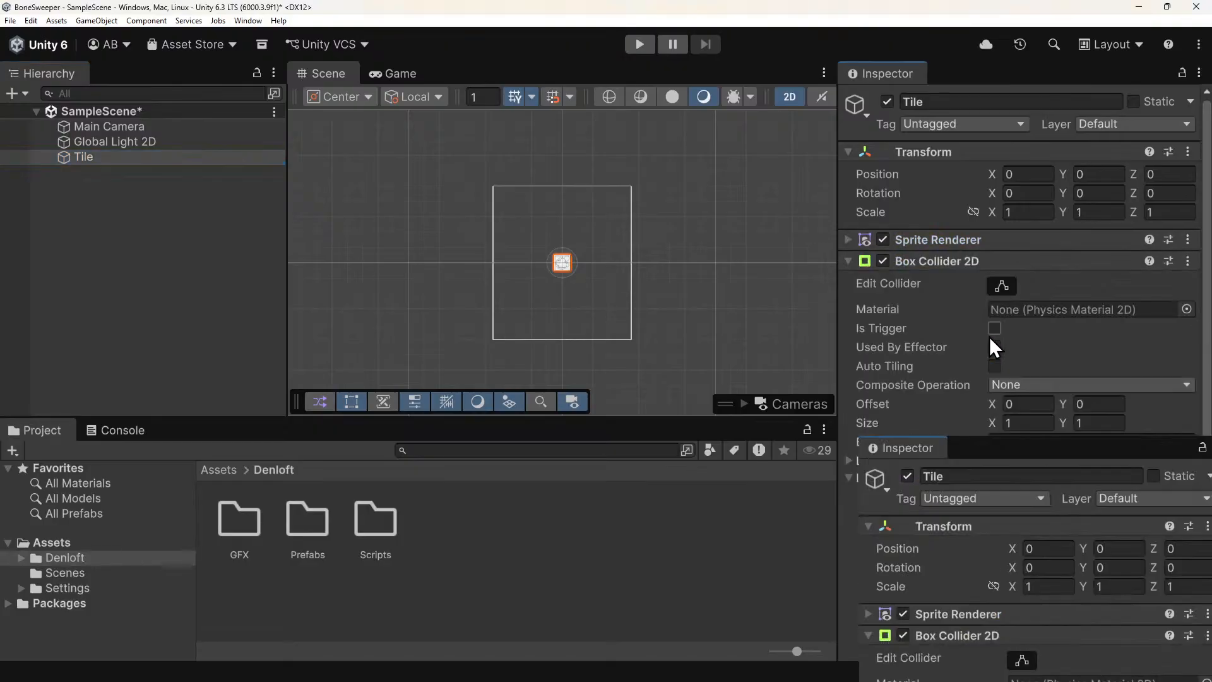
pyautogui.click(849, 259)
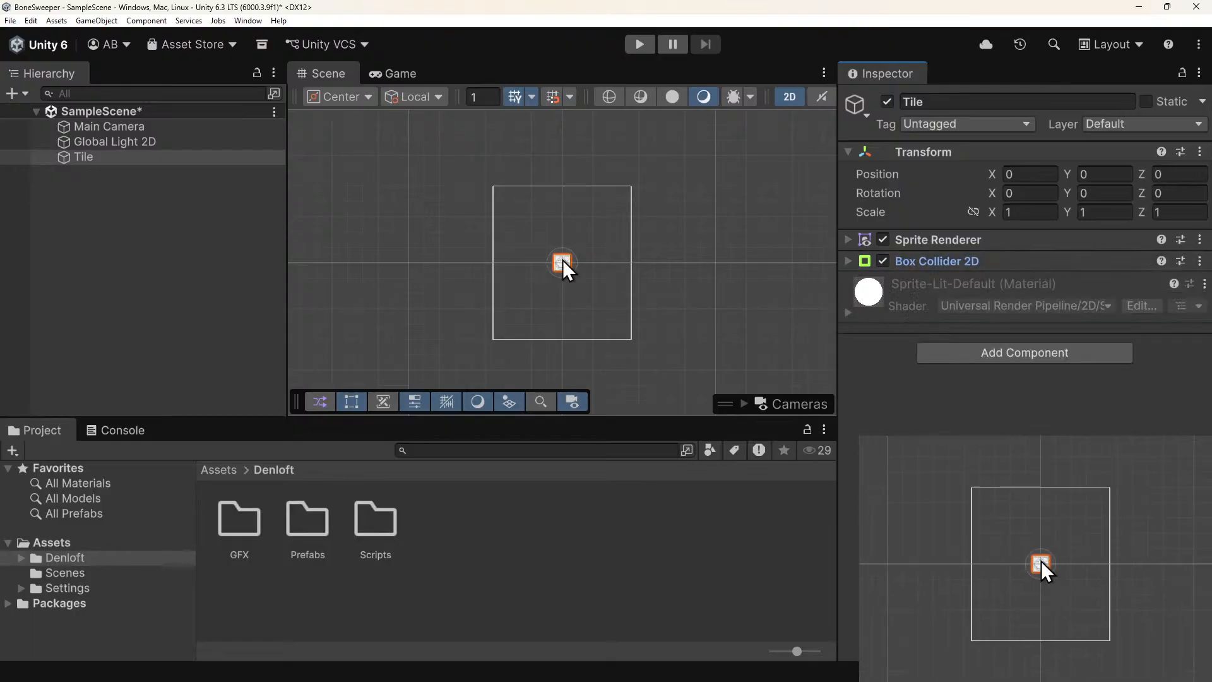
# Inspect the Tile object in the scene and compare its components with Copilot's Tile Prefab requirements.
pyautogui.scroll(2, 563, 261)
pyautogui.scroll(2, 564, 278)
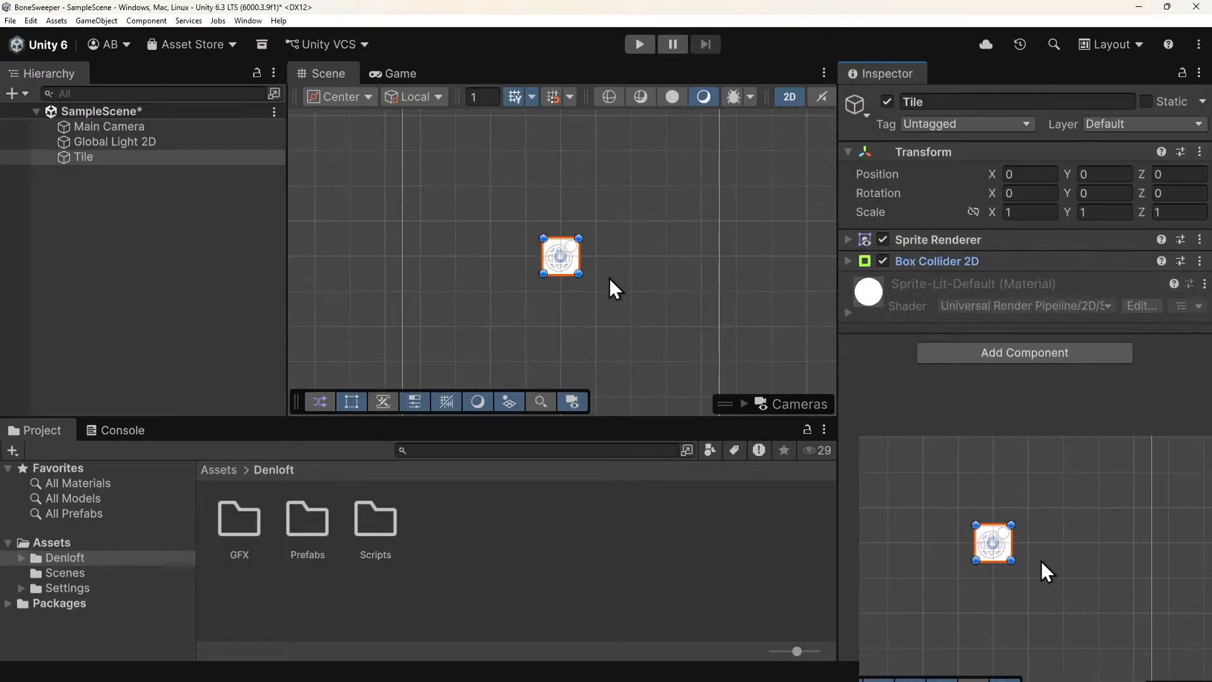
pyautogui.scroll(-2, 561, 274)
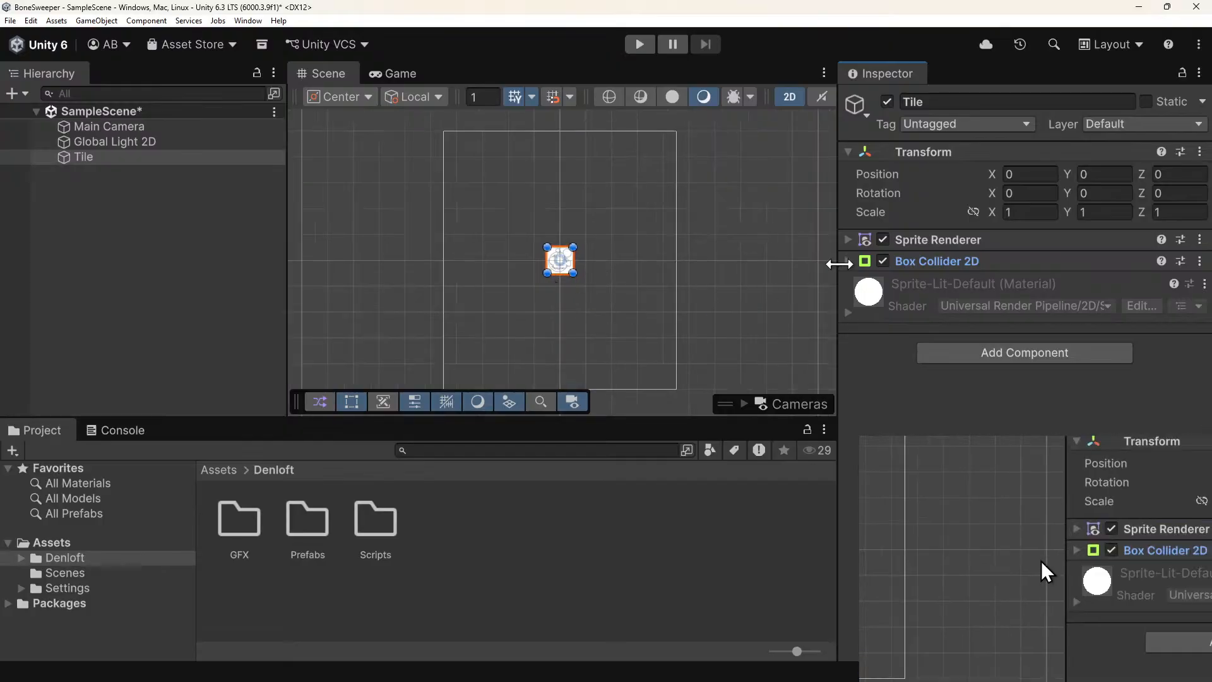
pyautogui.hotkey('alt', 'Tab')
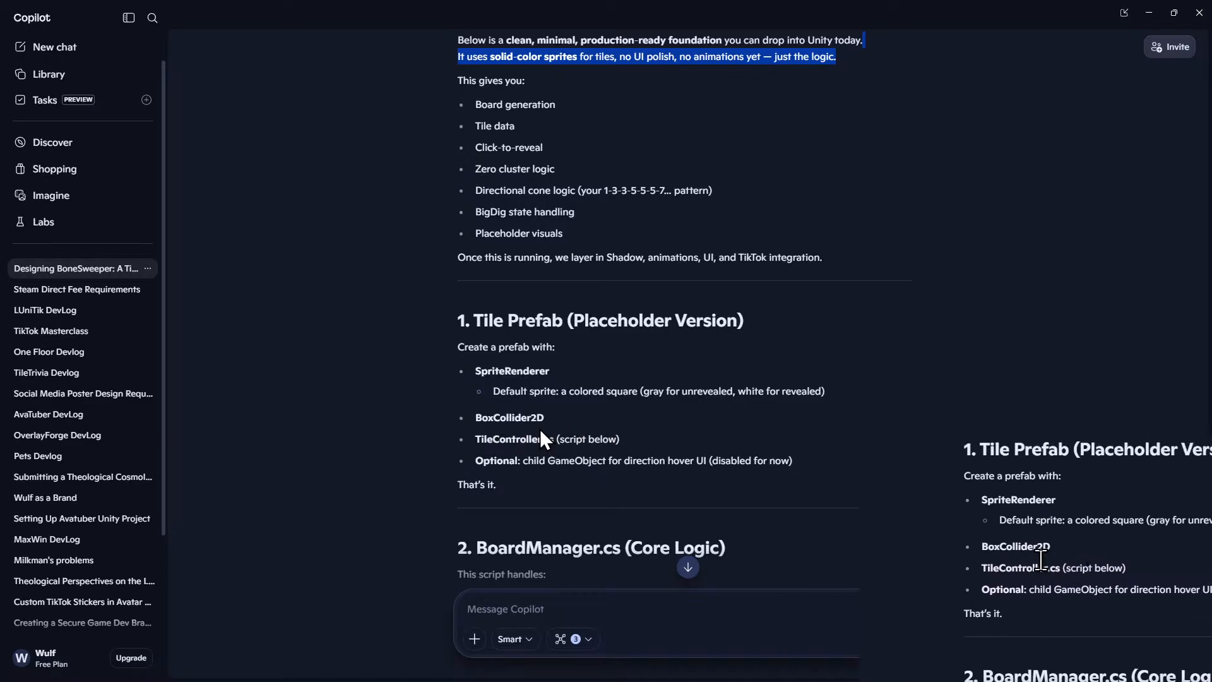
pyautogui.hotkey('alt', 'Tab')
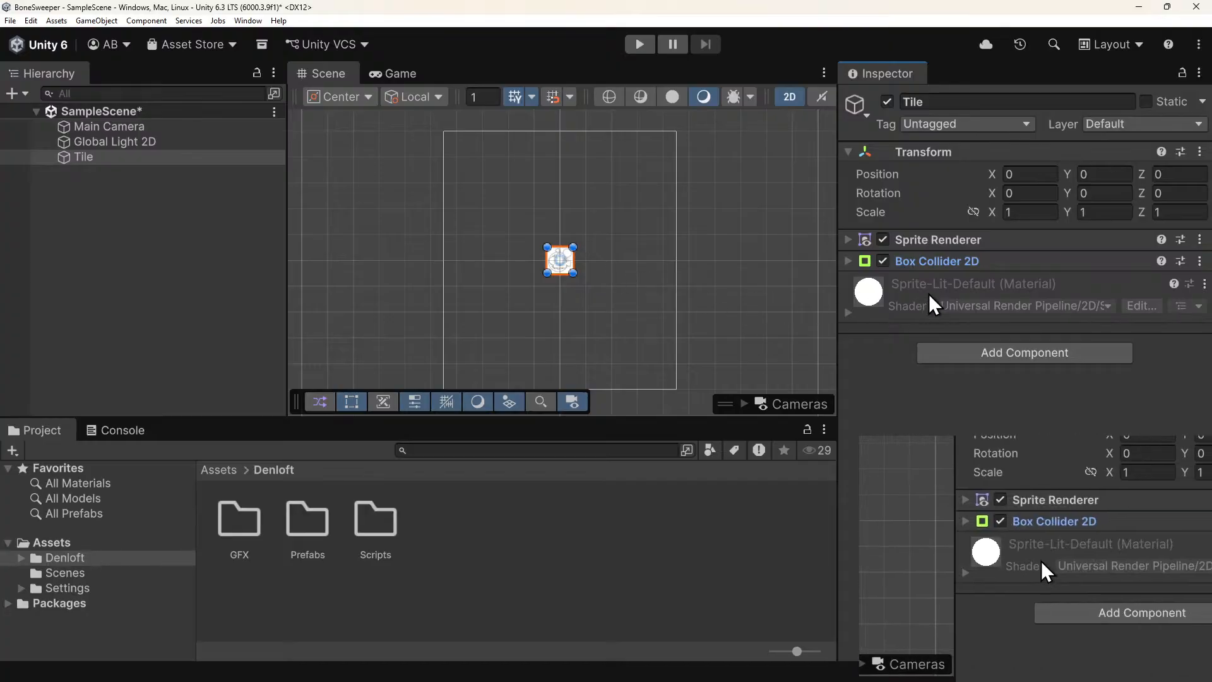
pyautogui.click(528, 487)
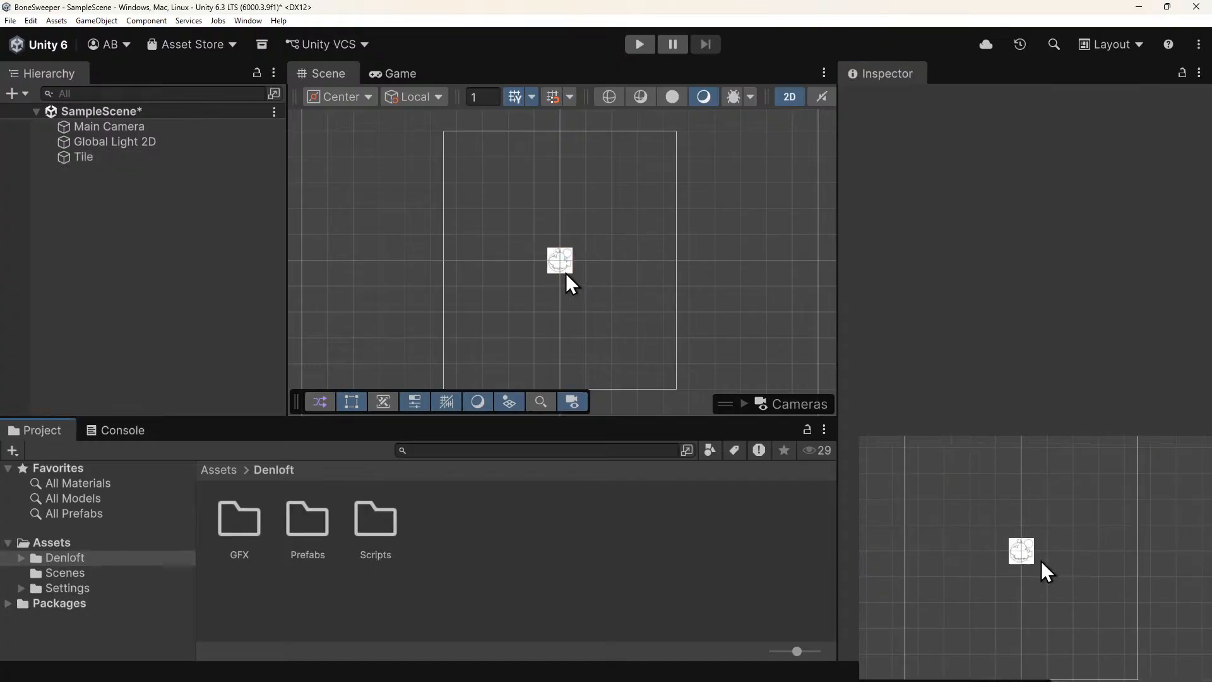
pyautogui.click(76, 157)
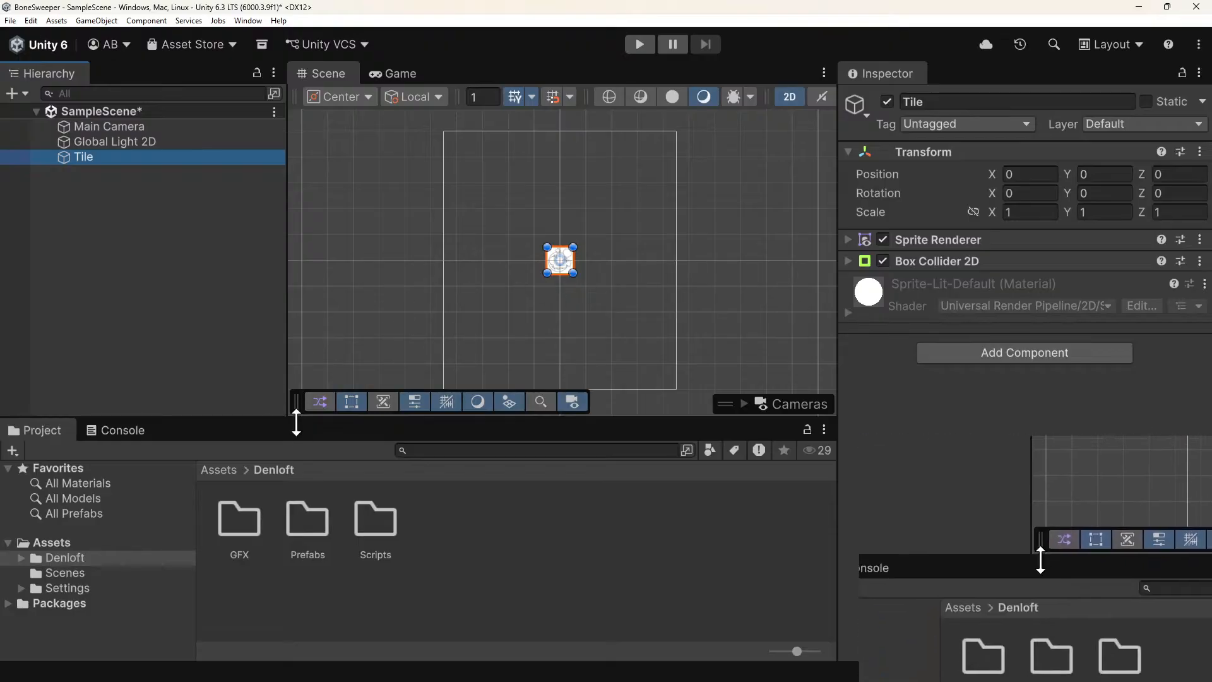
pyautogui.hotkey('alt', 'Tab')
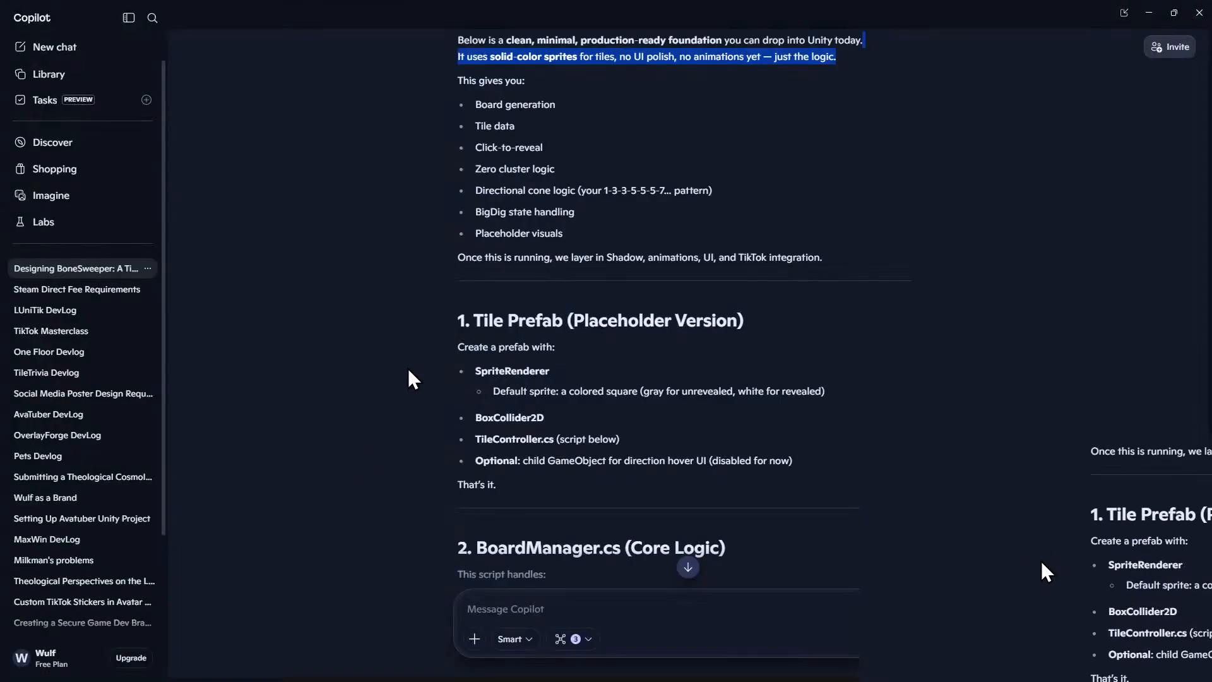
pyautogui.hotkey('alt', 'Tab')
# Save the Tile object as a prefab in the Prefabs folder and delete its instance from the scene.
pyautogui.doubleClick(300, 524)
pyautogui.click(63, 180)
pyautogui.moveTo(84, 159); pyautogui.dragTo(282, 545)
pyautogui.click(294, 582)
pyautogui.click(239, 524)
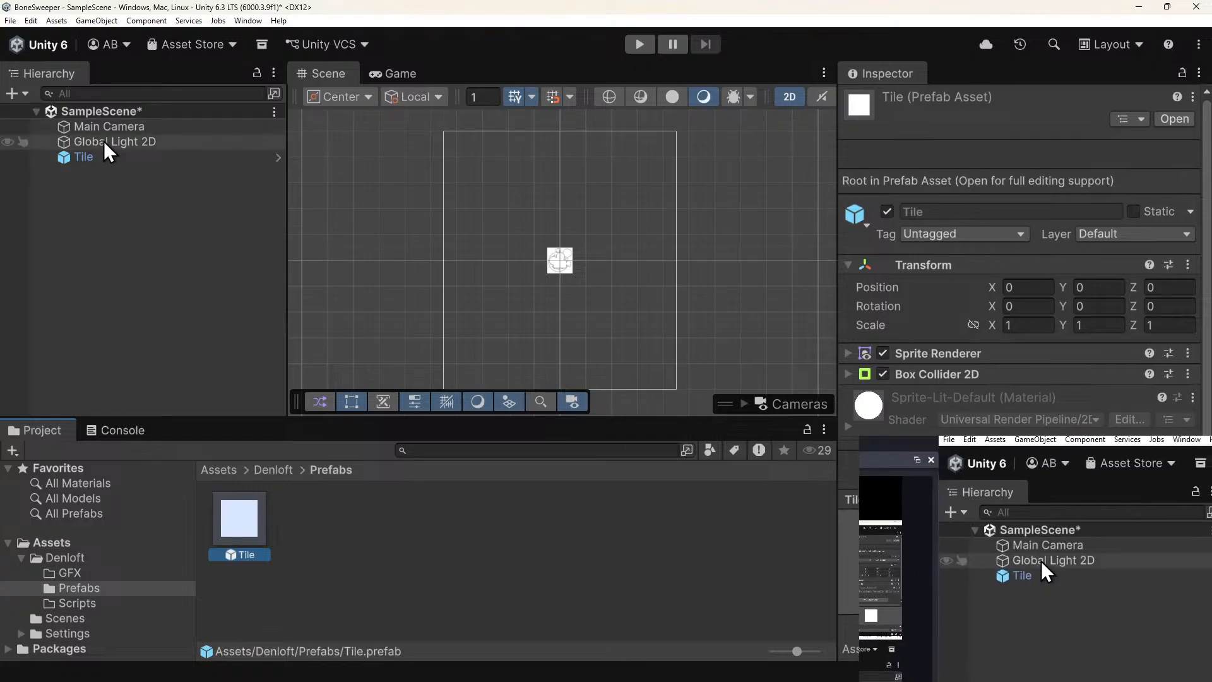
pyautogui.click(85, 158)
pyautogui.press('Delete')
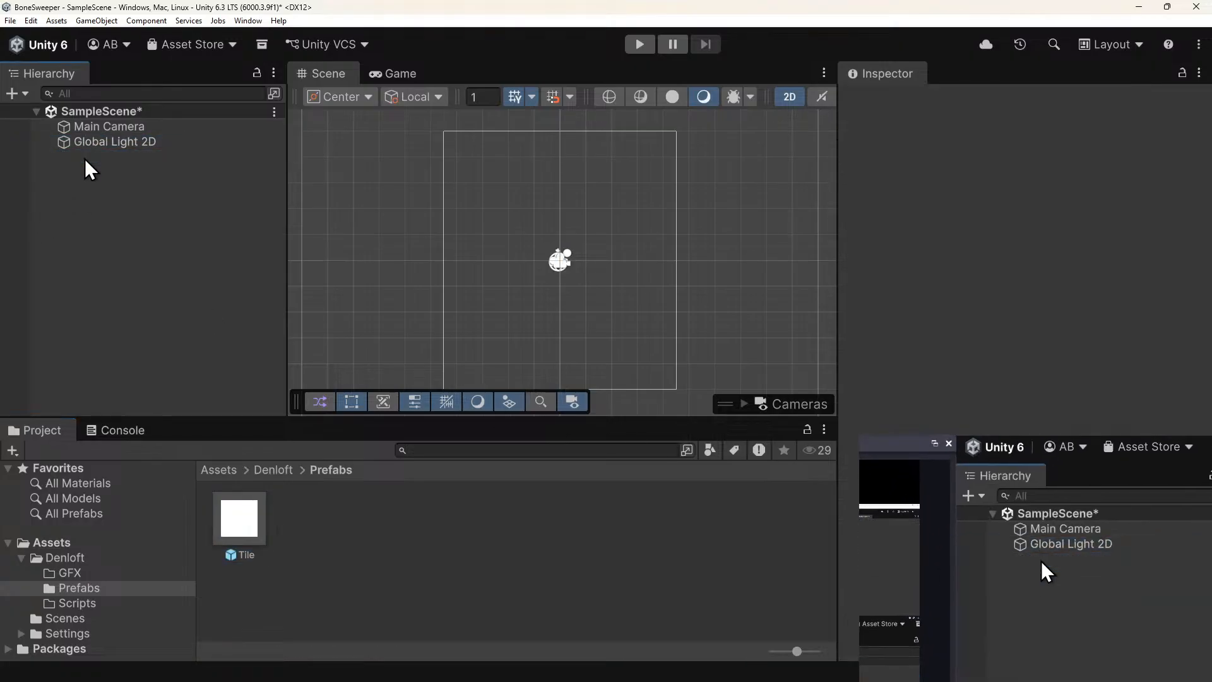
# Open the Scripts folder, and in Copilot examine the BoardManager.cs field declarations from the board dimensions through coneWidths.
pyautogui.click(76, 604)
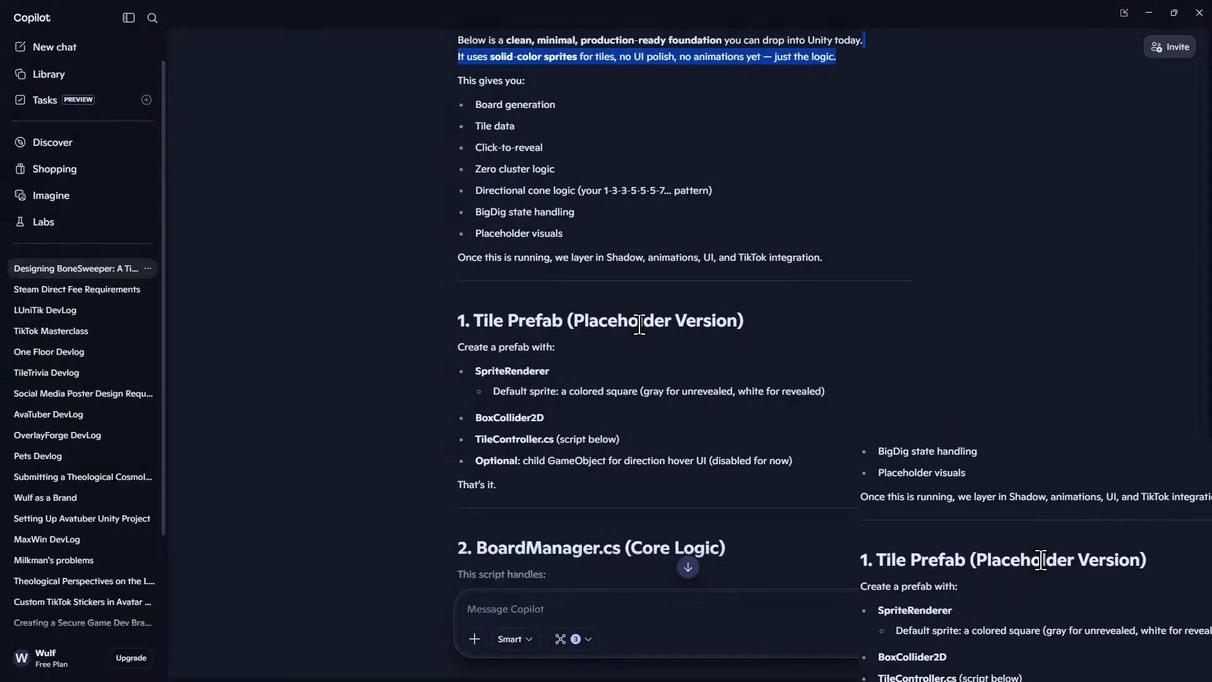
pyautogui.scroll(-6, 639, 322)
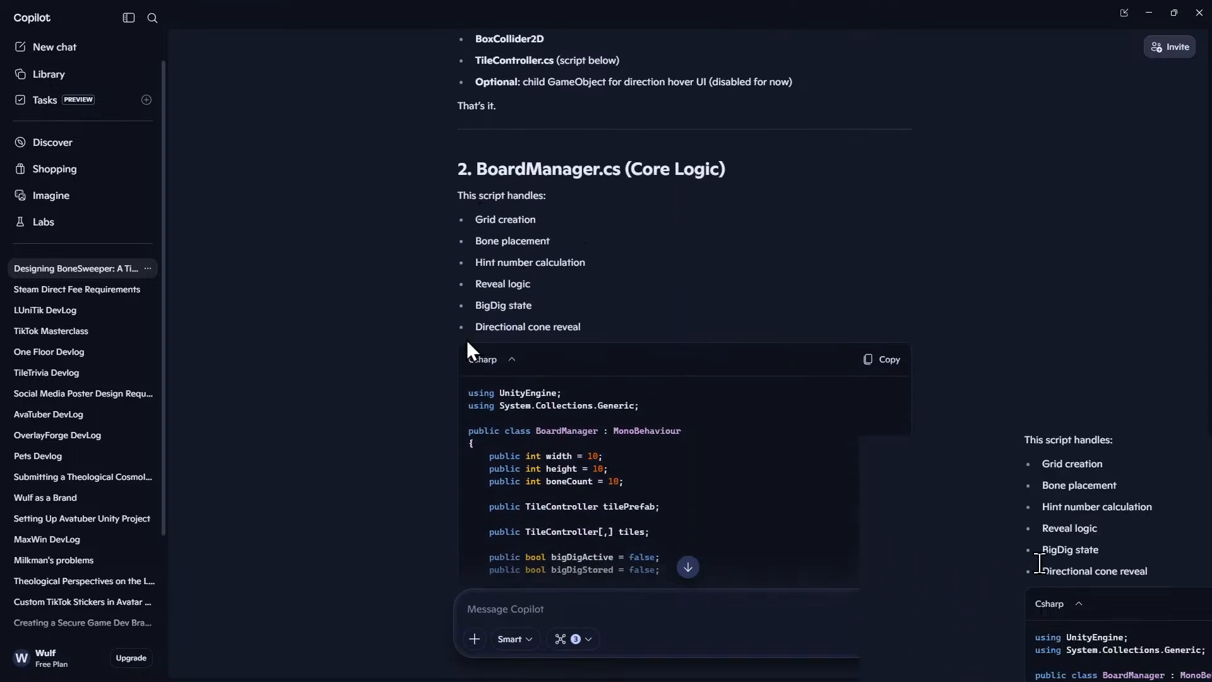
pyautogui.scroll(-2, 470, 327)
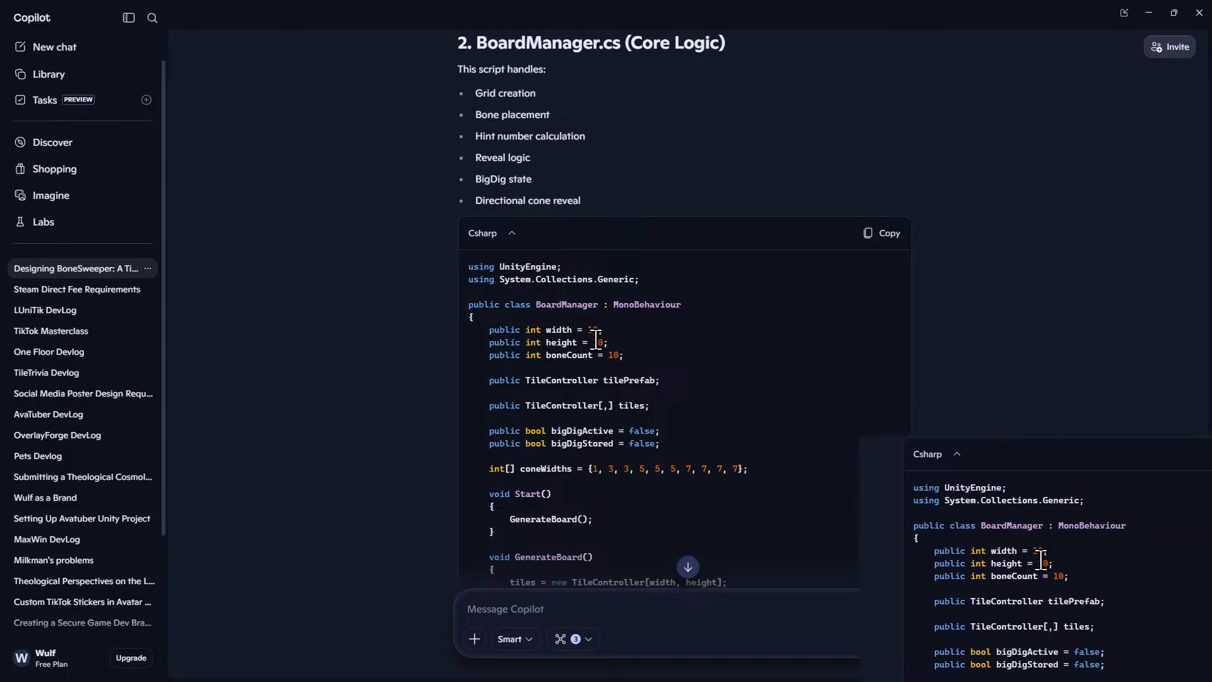
pyautogui.scroll(-1, 596, 340)
pyautogui.moveTo(490, 266); pyautogui.dragTo(670, 320)
pyautogui.click(548, 310)
pyautogui.moveTo(495, 342); pyautogui.dragTo(641, 344)
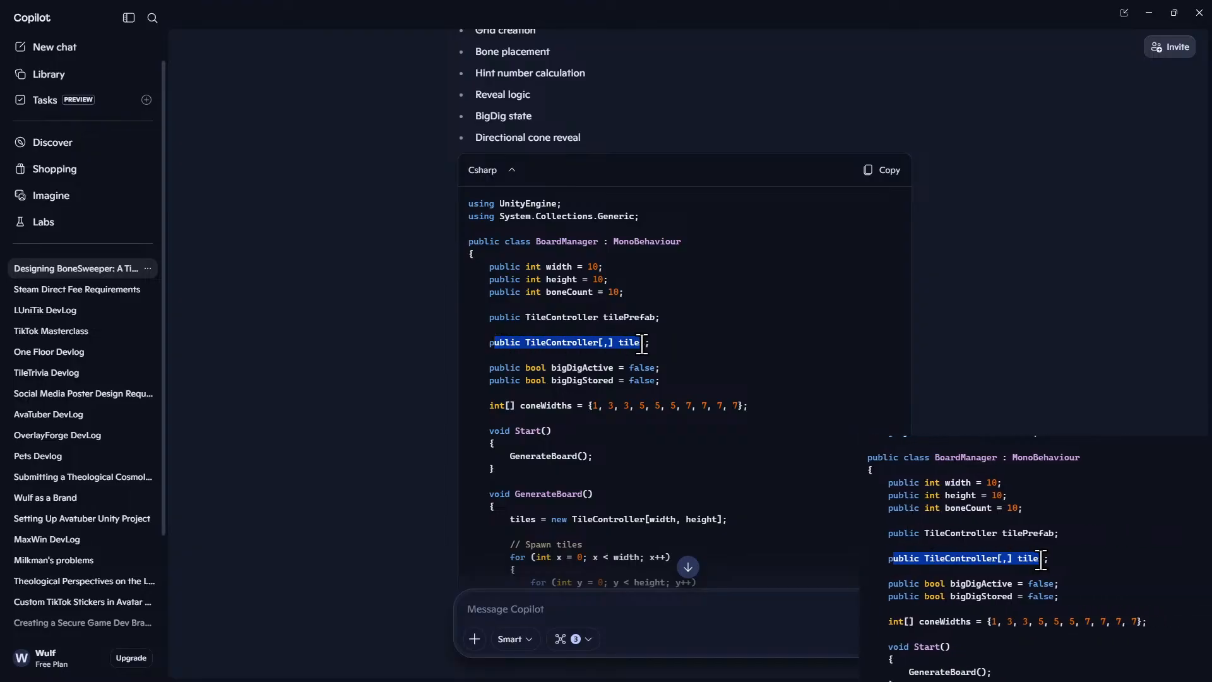
pyautogui.click(683, 345)
pyautogui.scroll(-1, 701, 344)
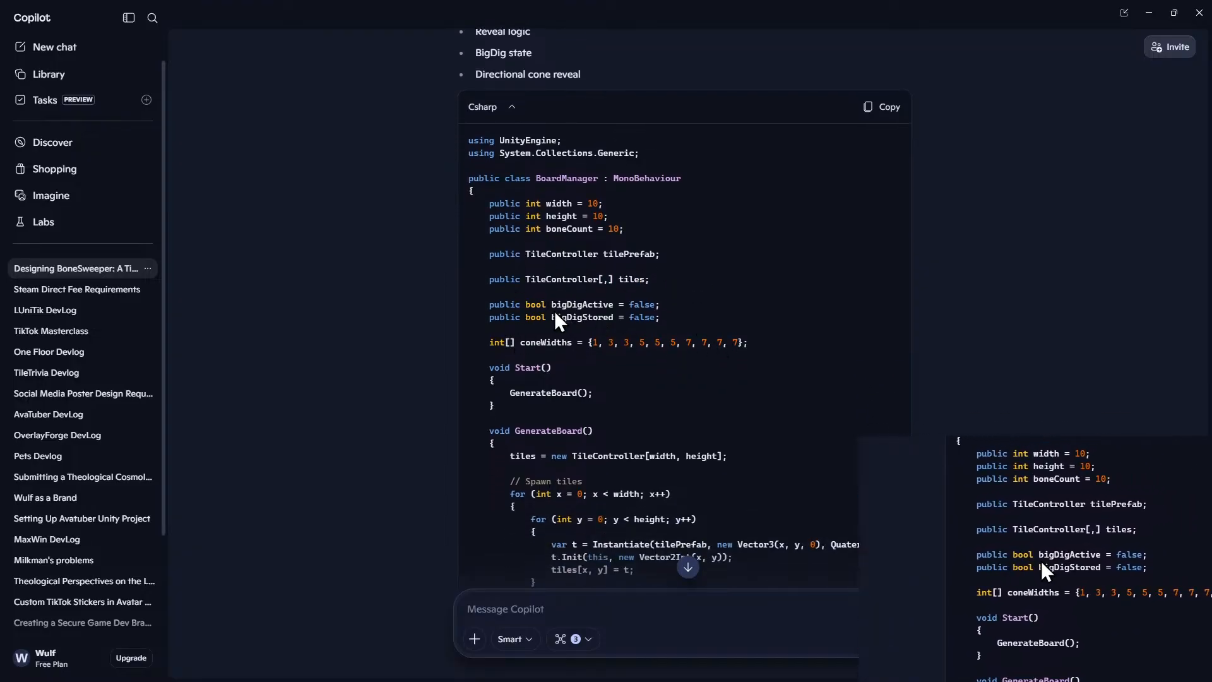
pyautogui.scroll(-1, 562, 335)
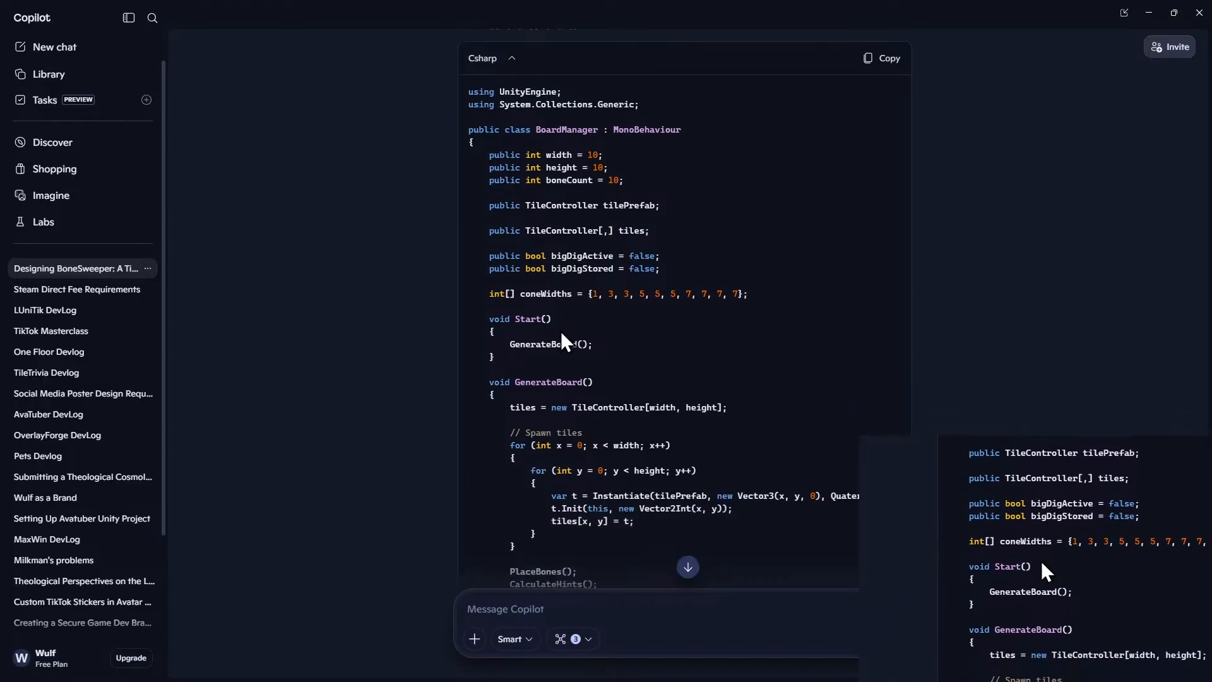
pyautogui.moveTo(537, 240); pyautogui.dragTo(661, 253)
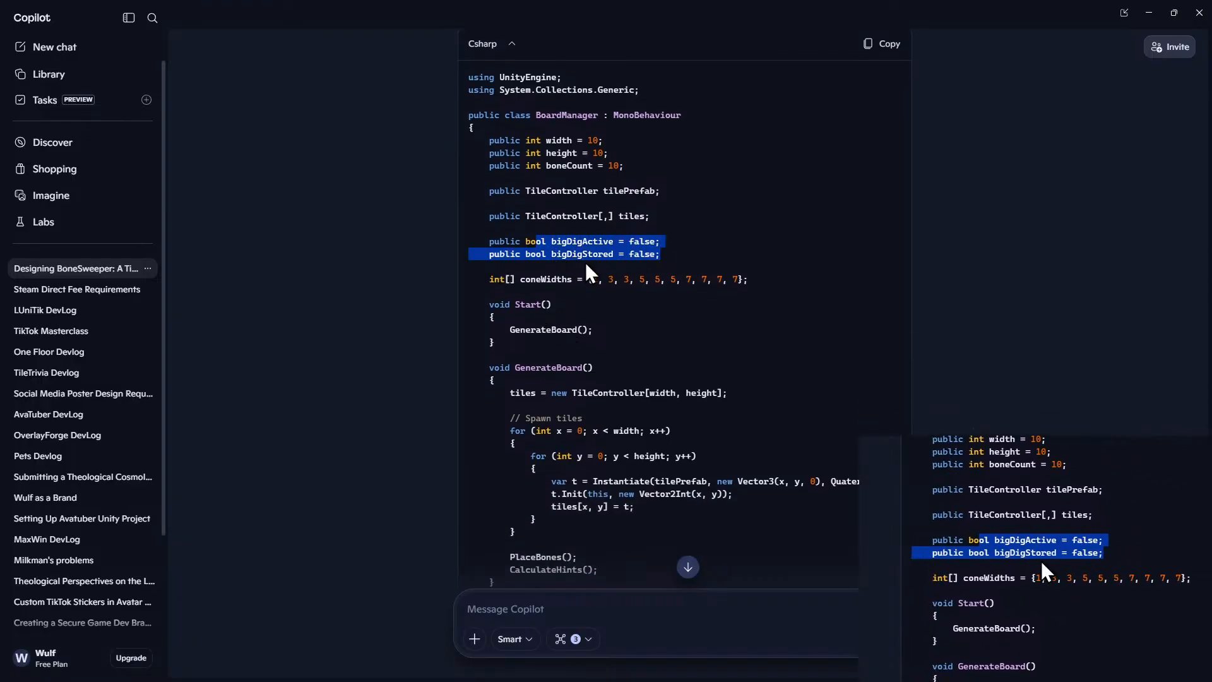
pyautogui.moveTo(490, 279); pyautogui.dragTo(764, 276)
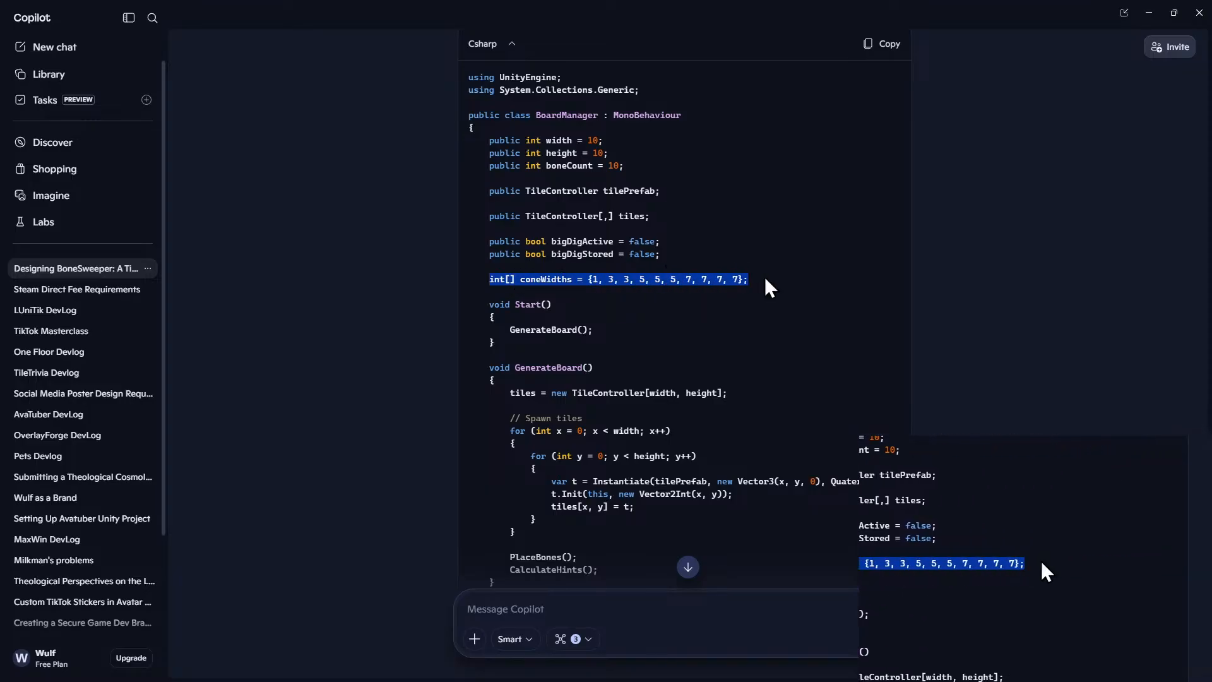
pyautogui.click(720, 286)
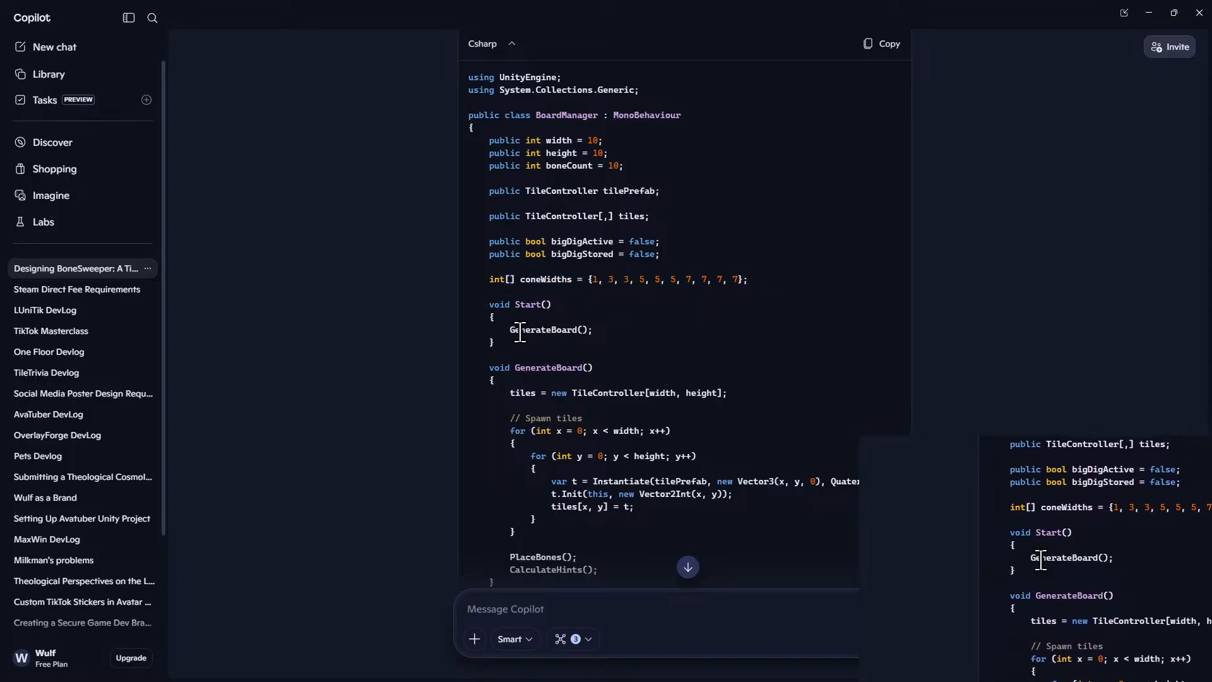
# Examine the GenerateBoard method's tile-spawning loops and its PlaceBones call in Copilot's BoardManager code.
pyautogui.scroll(-1, 532, 336)
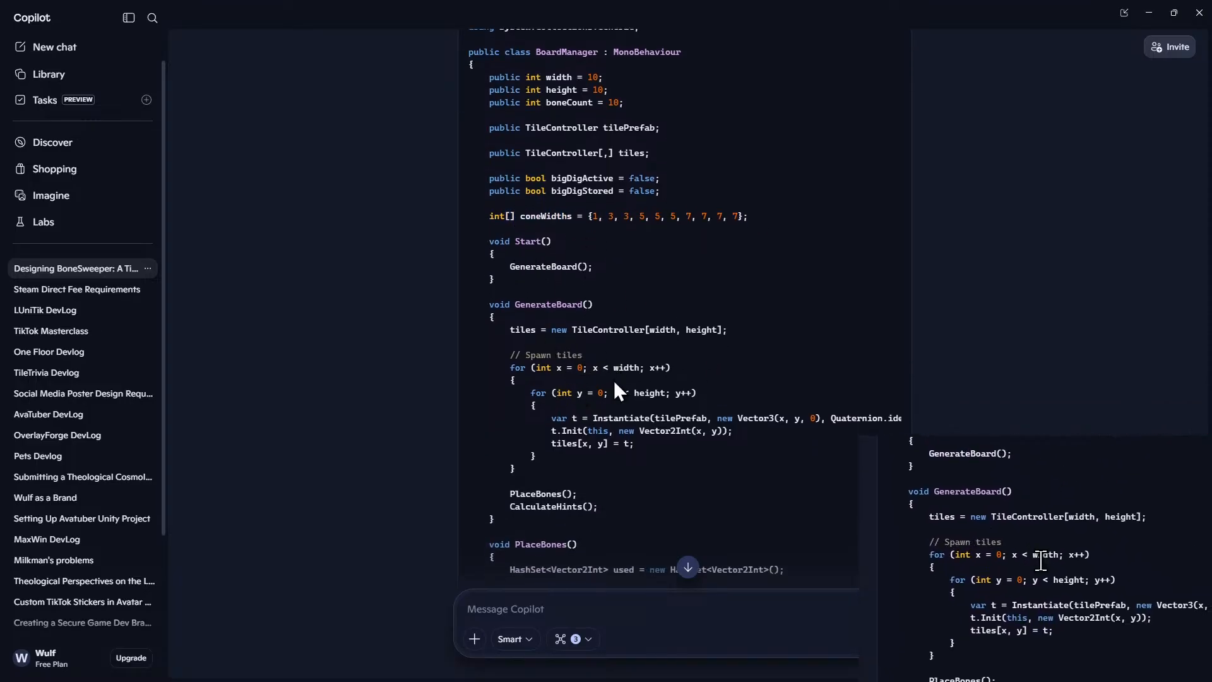
pyautogui.moveTo(512, 368); pyautogui.dragTo(515, 470)
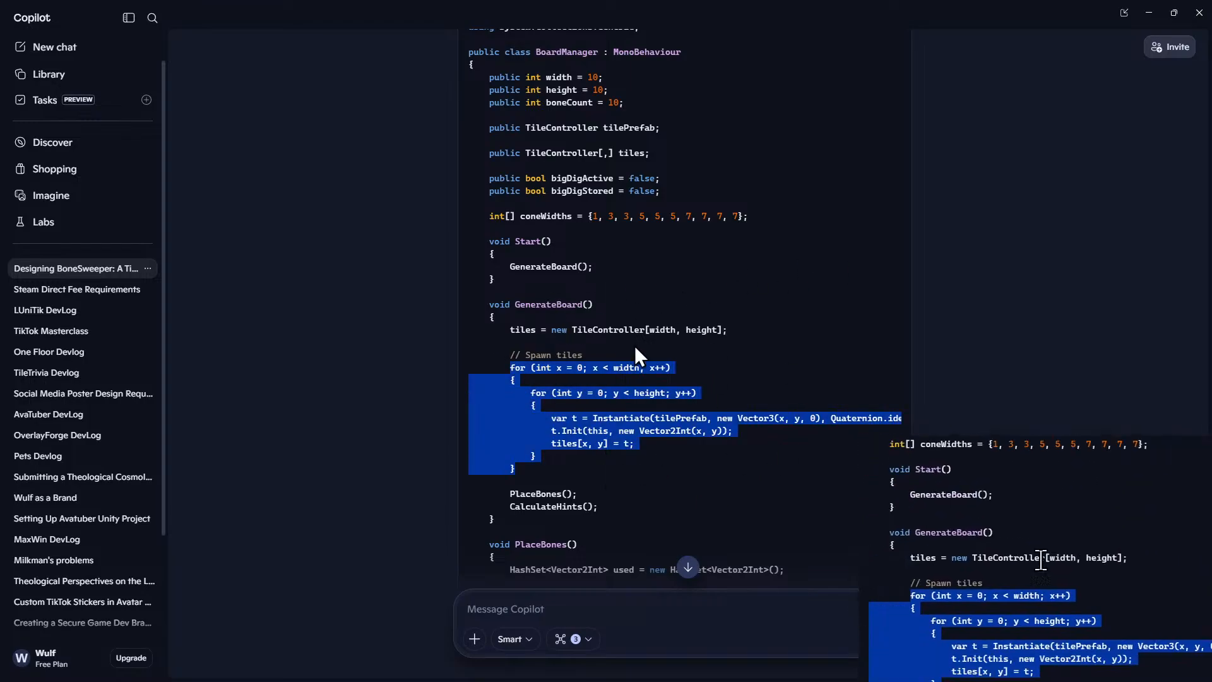
pyautogui.scroll(-3, 654, 414)
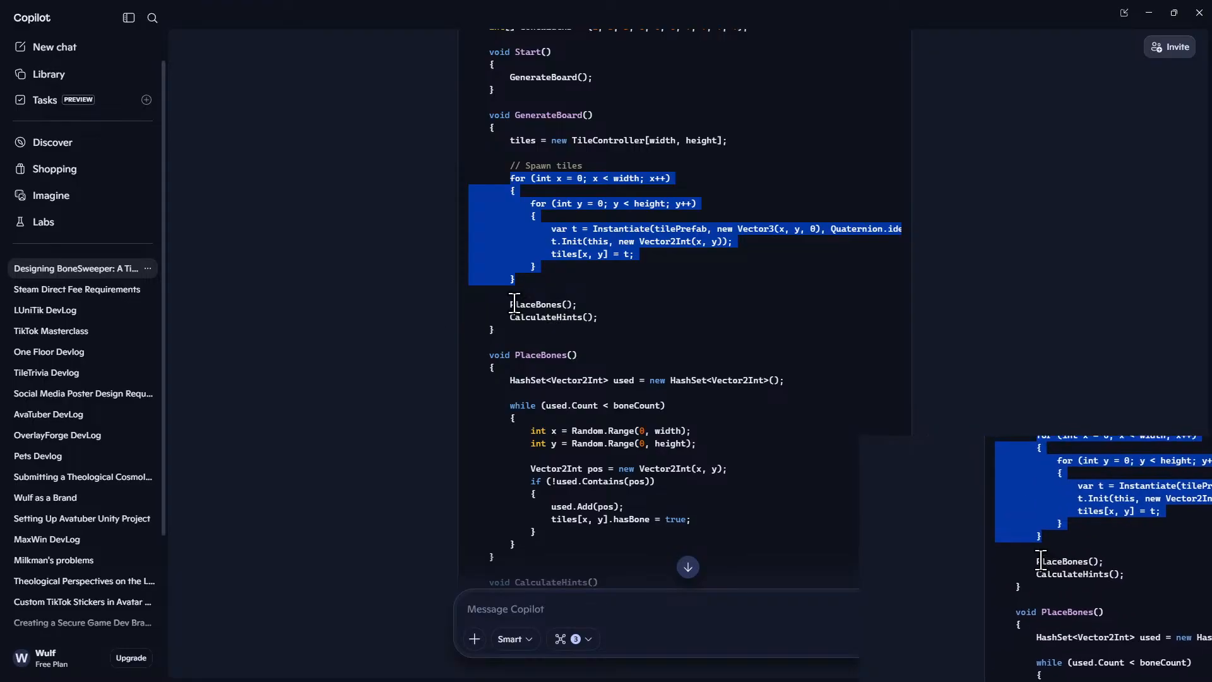
pyautogui.moveTo(515, 304); pyautogui.dragTo(596, 305)
pyautogui.click(608, 370)
pyautogui.scroll(-1, 626, 393)
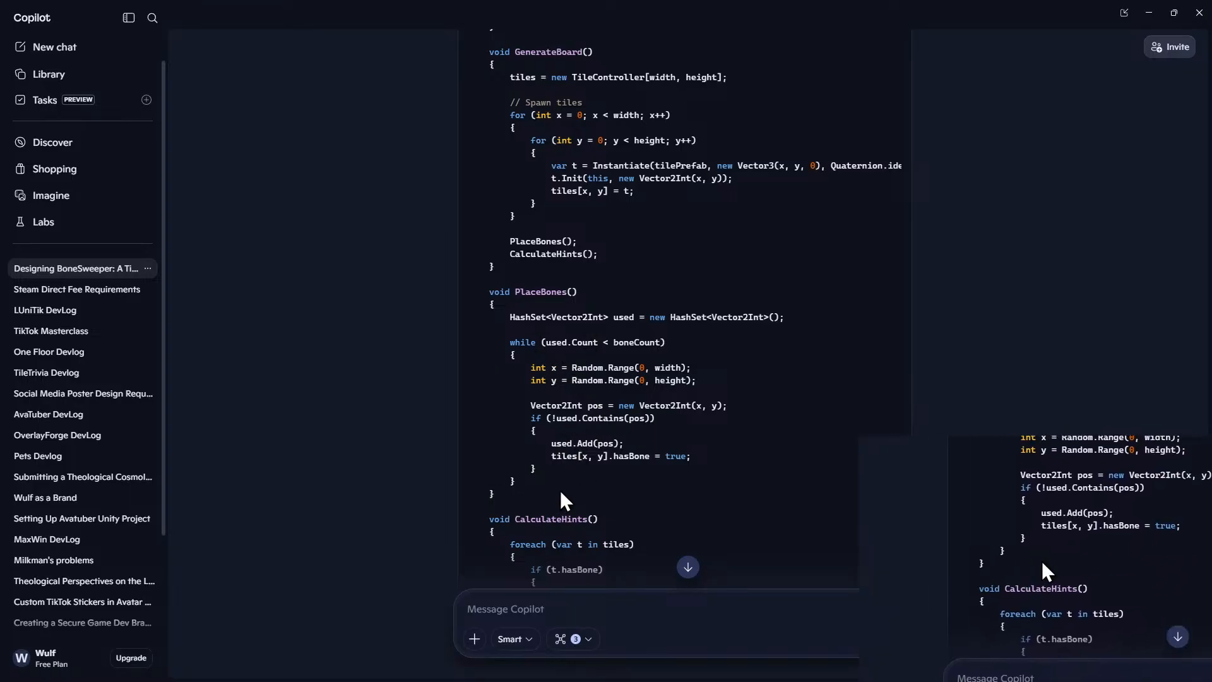
# Read the CalculateHints, GetNeighbors, IsInside, OnTileClicked and NormalReveal methods in Copilot's BoardManager code.
pyautogui.scroll(-3, 533, 295)
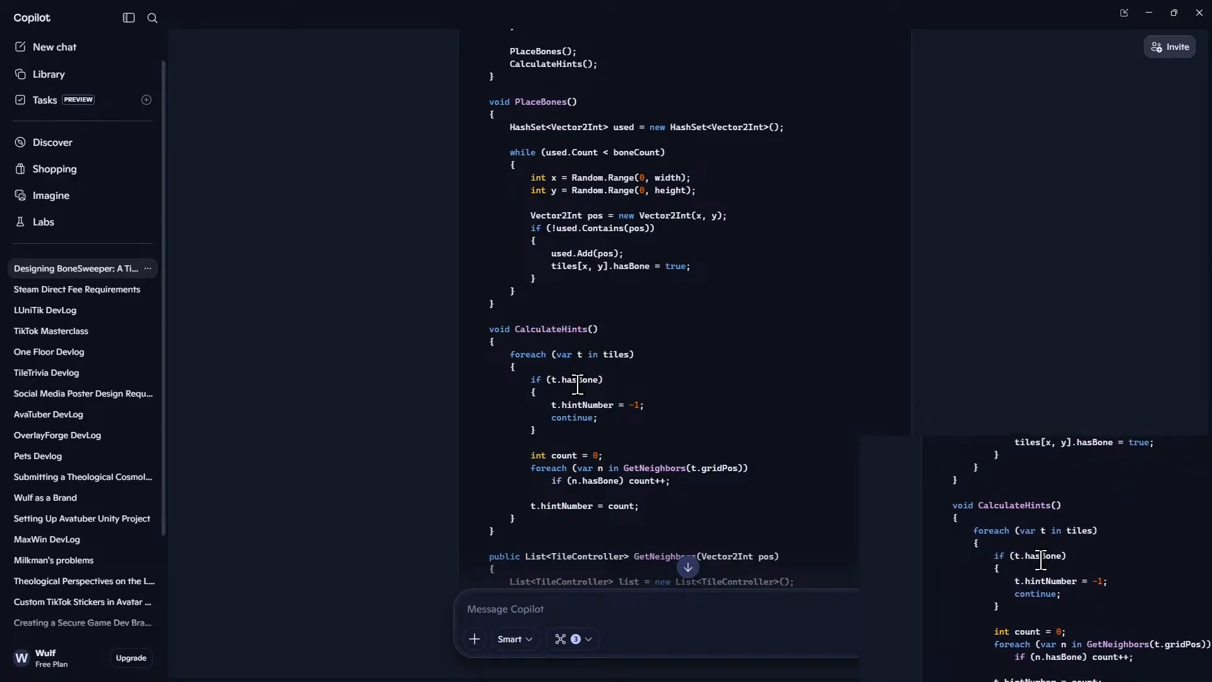
pyautogui.scroll(-2, 542, 388)
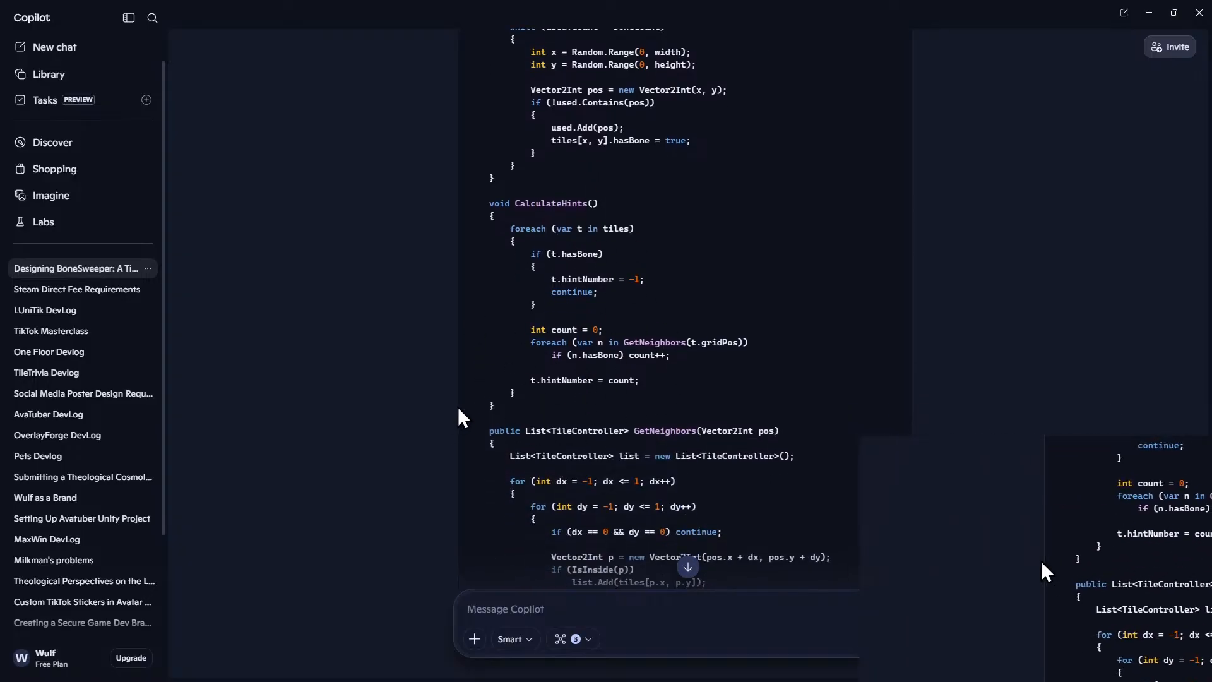
pyautogui.scroll(-1, 563, 404)
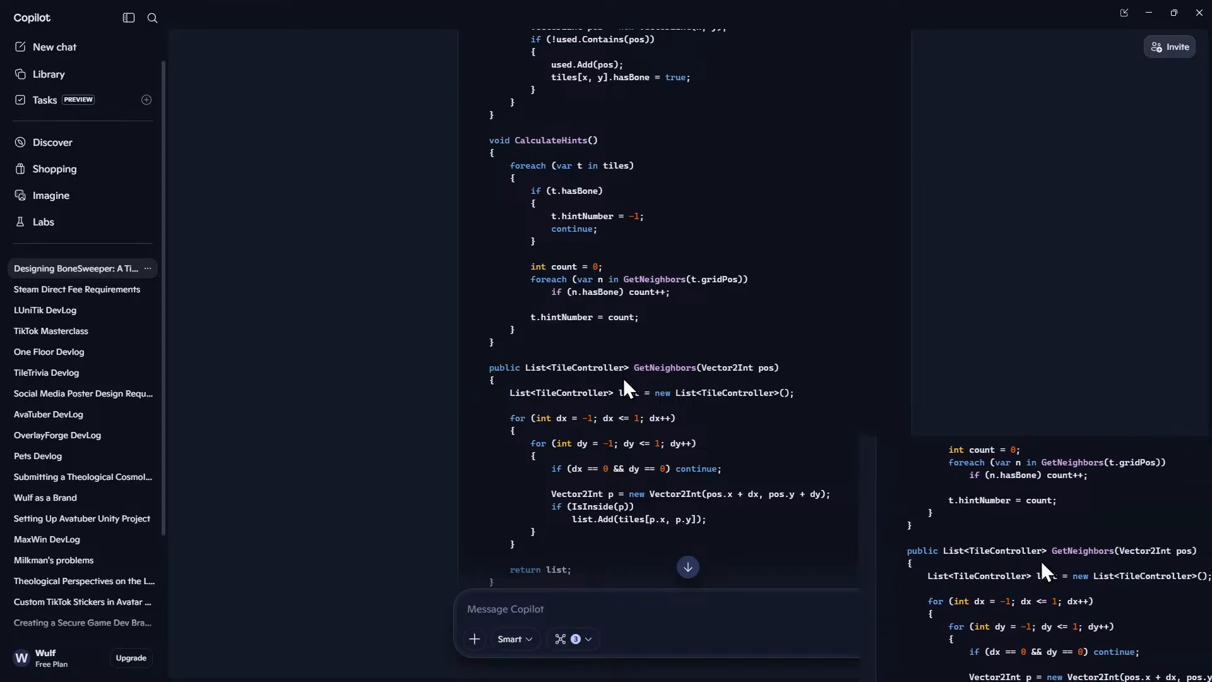
pyautogui.scroll(-2, 622, 377)
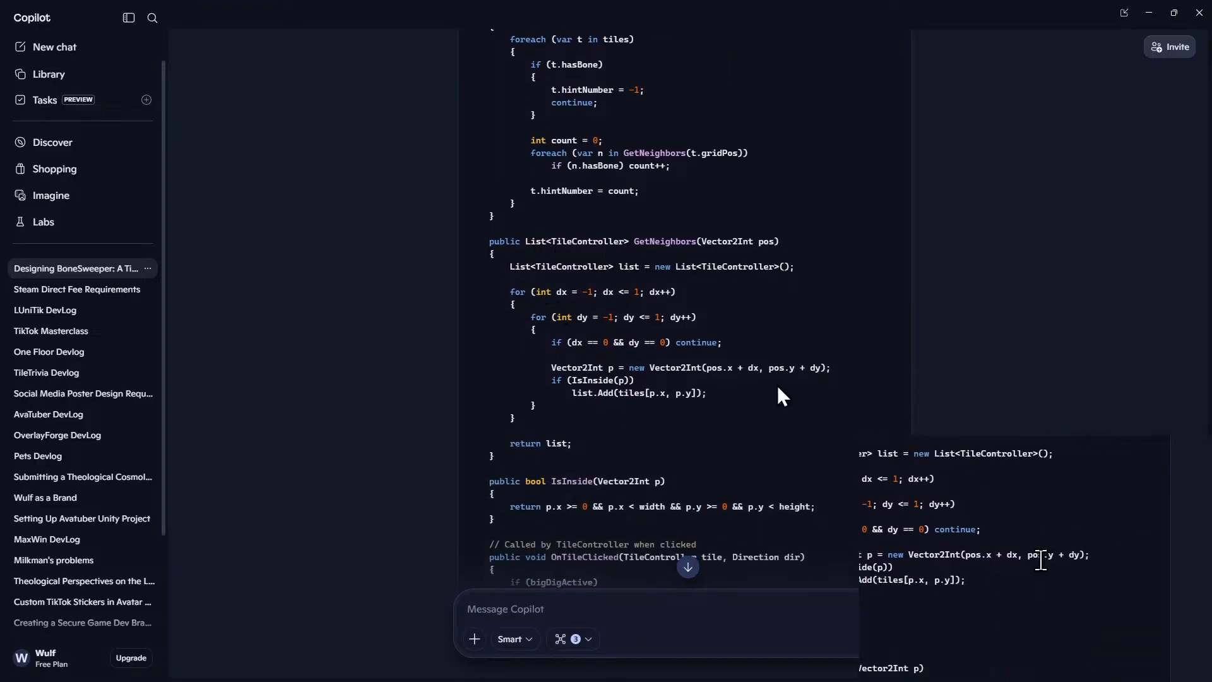
pyautogui.scroll(-1, 642, 429)
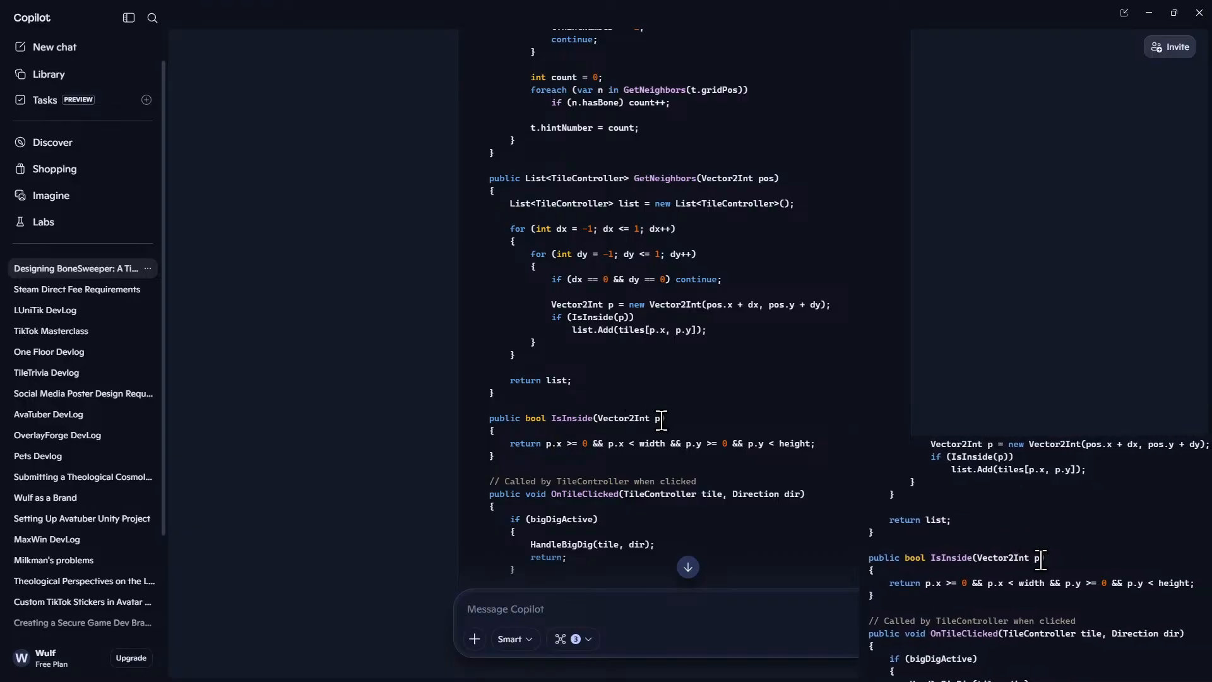
pyautogui.scroll(-2, 701, 483)
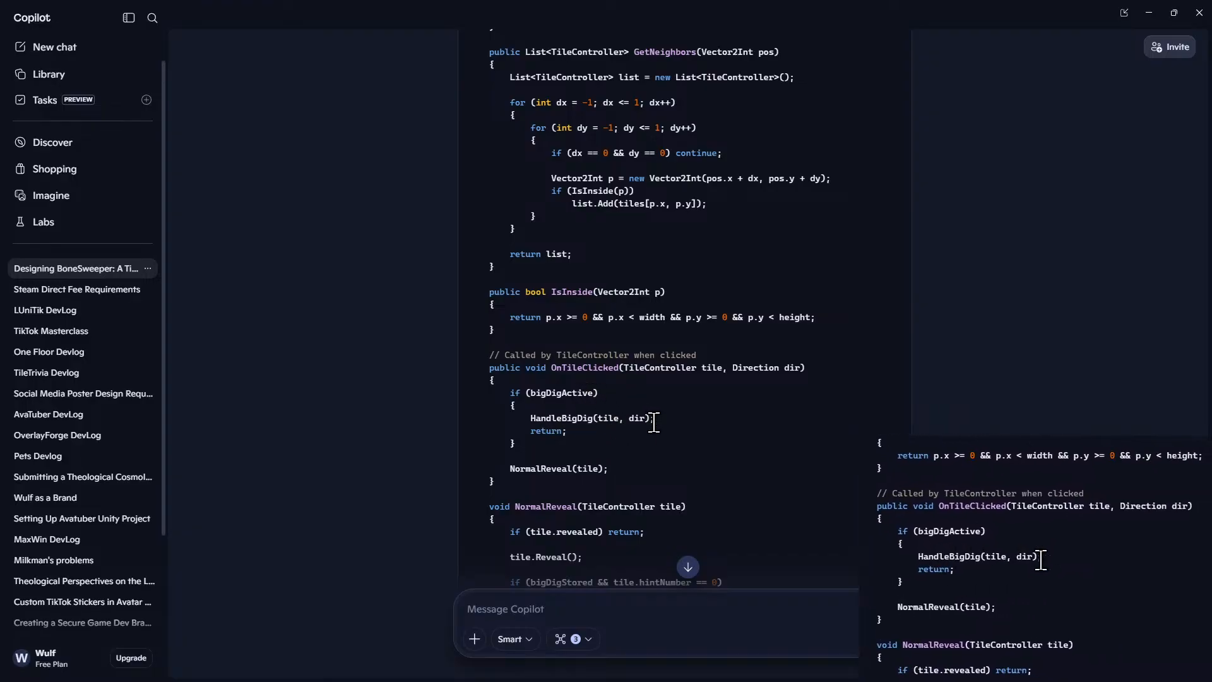
pyautogui.scroll(-1, 638, 423)
pyautogui.scroll(-3, 547, 406)
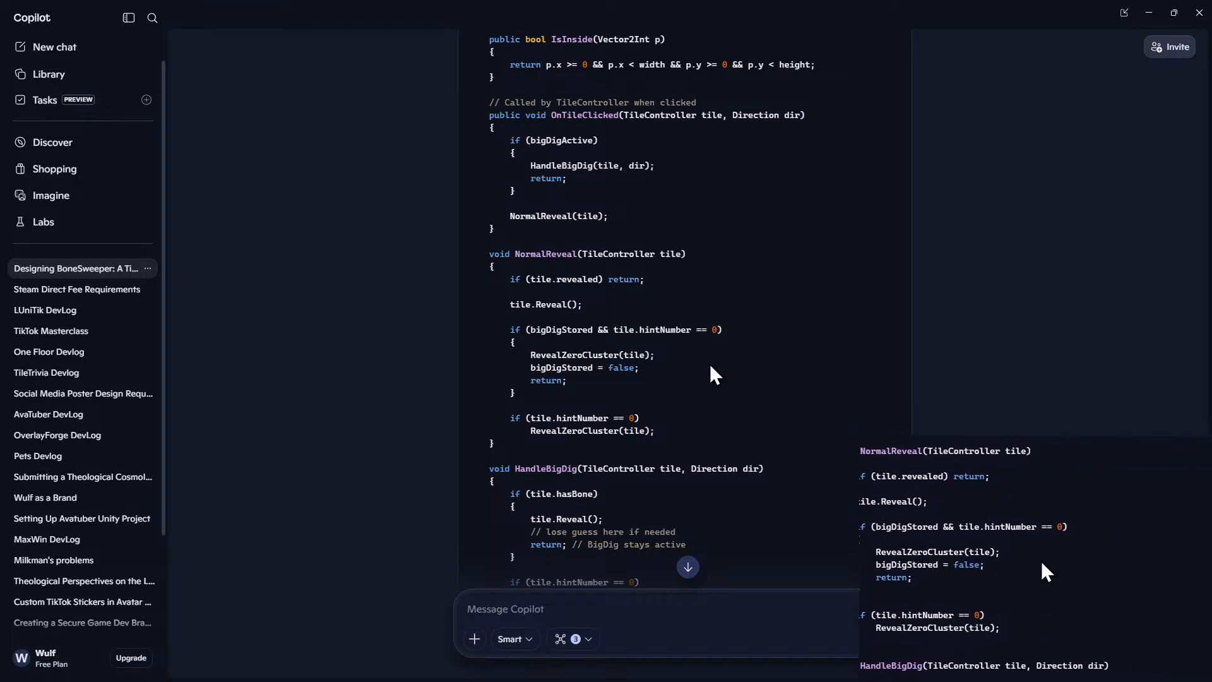
# Skim the remaining BoardManager methods and return to the start of the BoardManager.cs code block.
pyautogui.scroll(-2, 594, 401)
pyautogui.scroll(-7, 593, 401)
pyautogui.scroll(-5, 593, 400)
pyautogui.scroll(20, 659, 446)
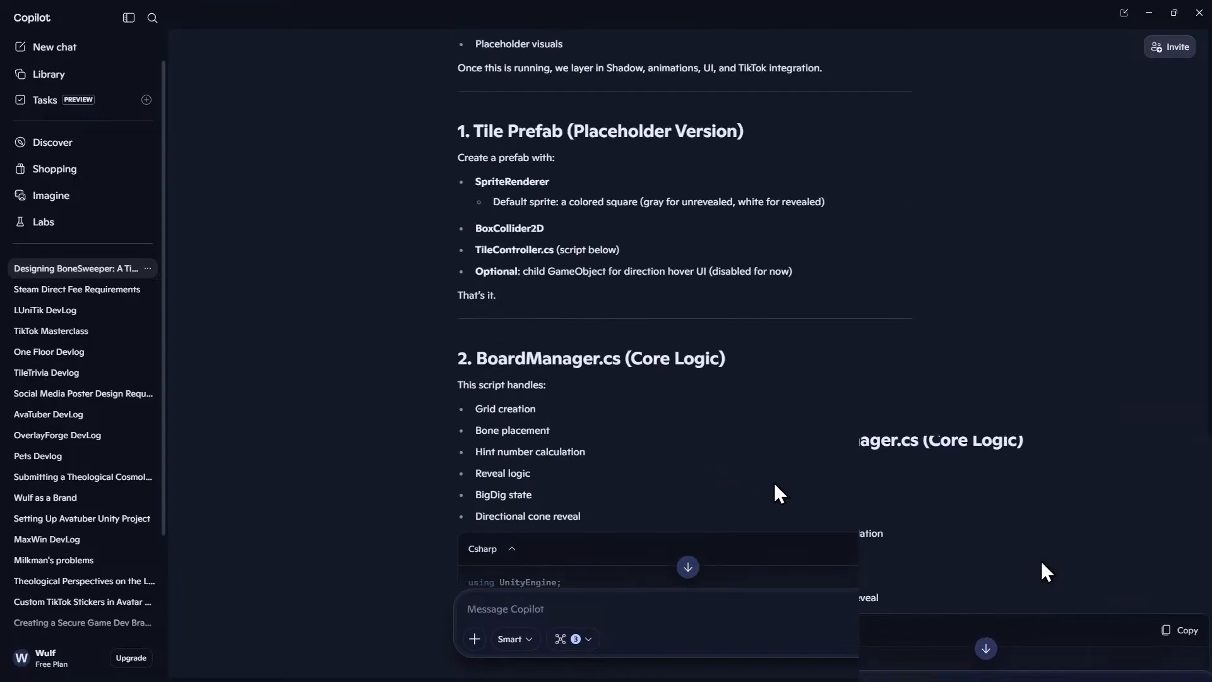
pyautogui.scroll(-1, 760, 493)
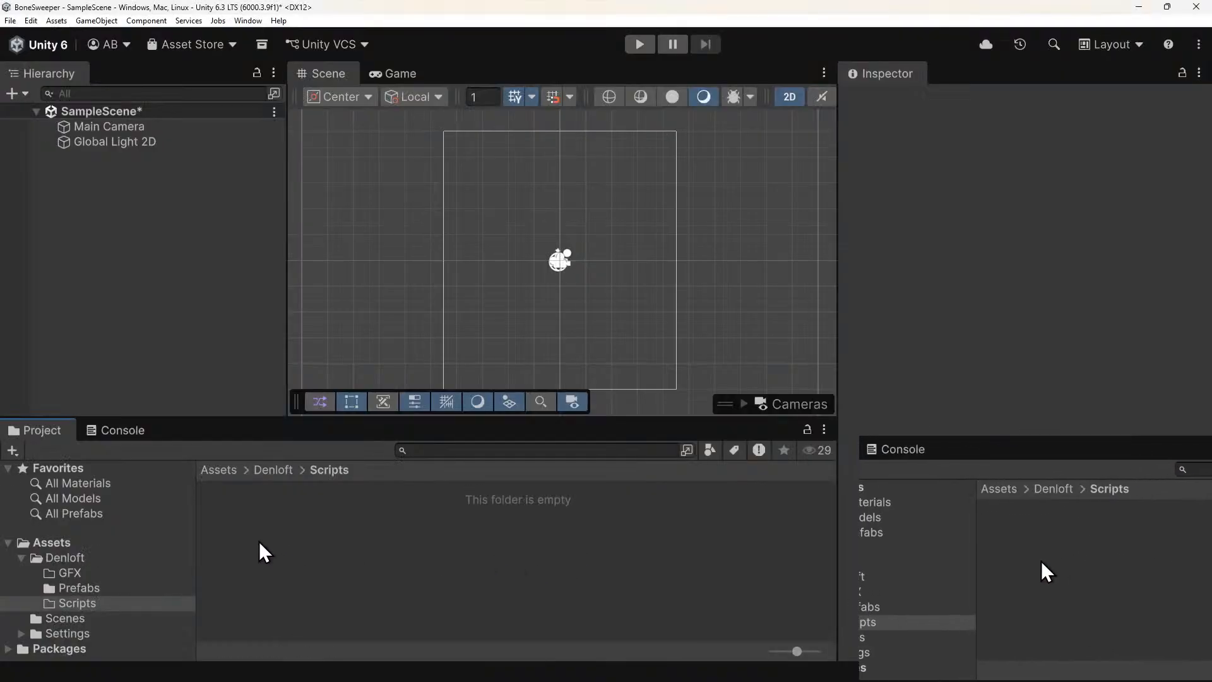
# In Unity, create a MonoBehaviour script named BoardManager in the Scripts folder.
pyautogui.rightClick(259, 540)
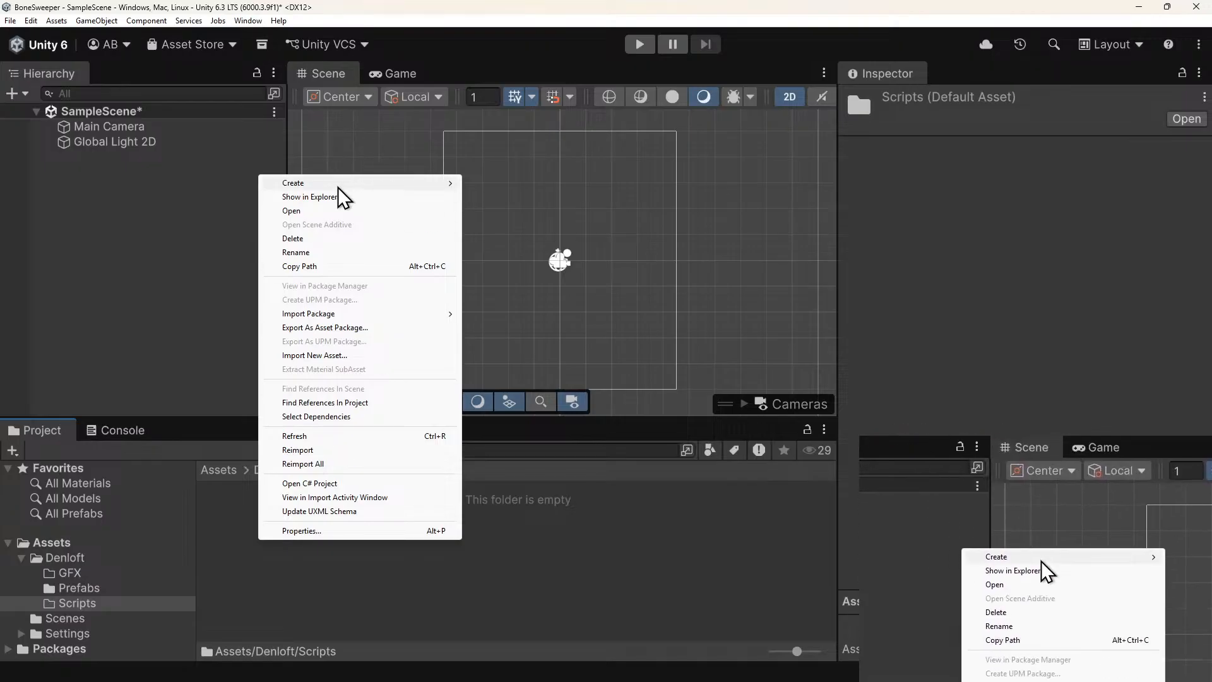
pyautogui.moveTo(338, 184)
pyautogui.click(501, 210)
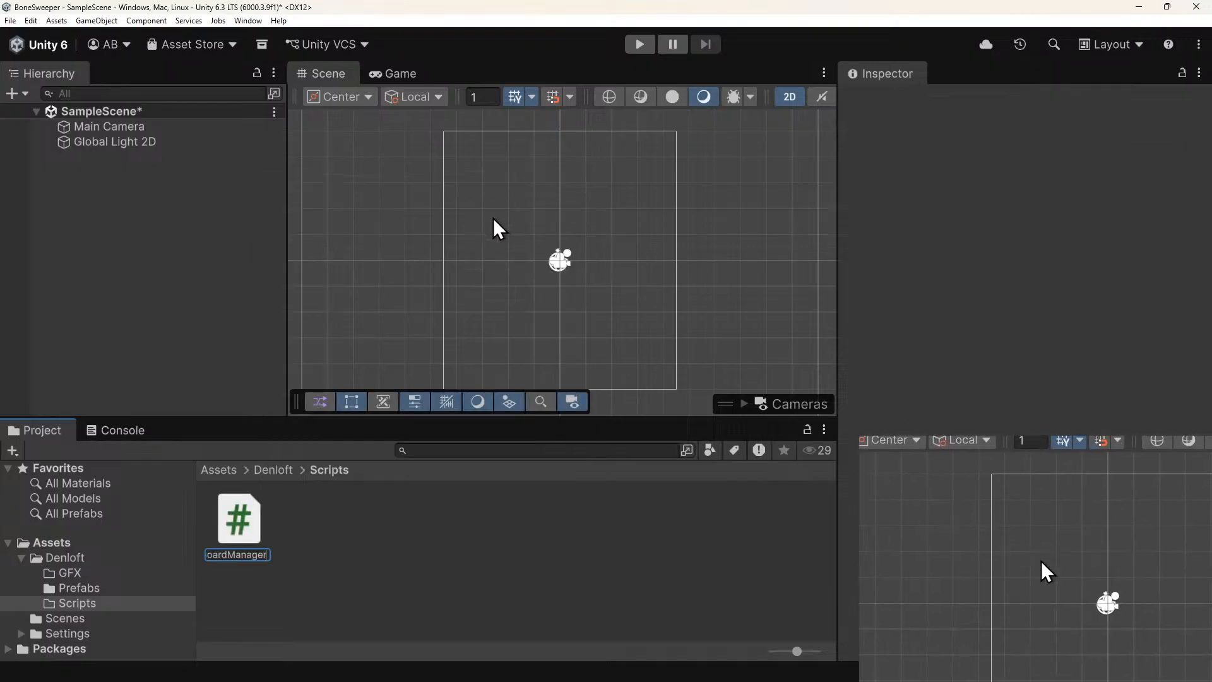
pyautogui.press('Return')
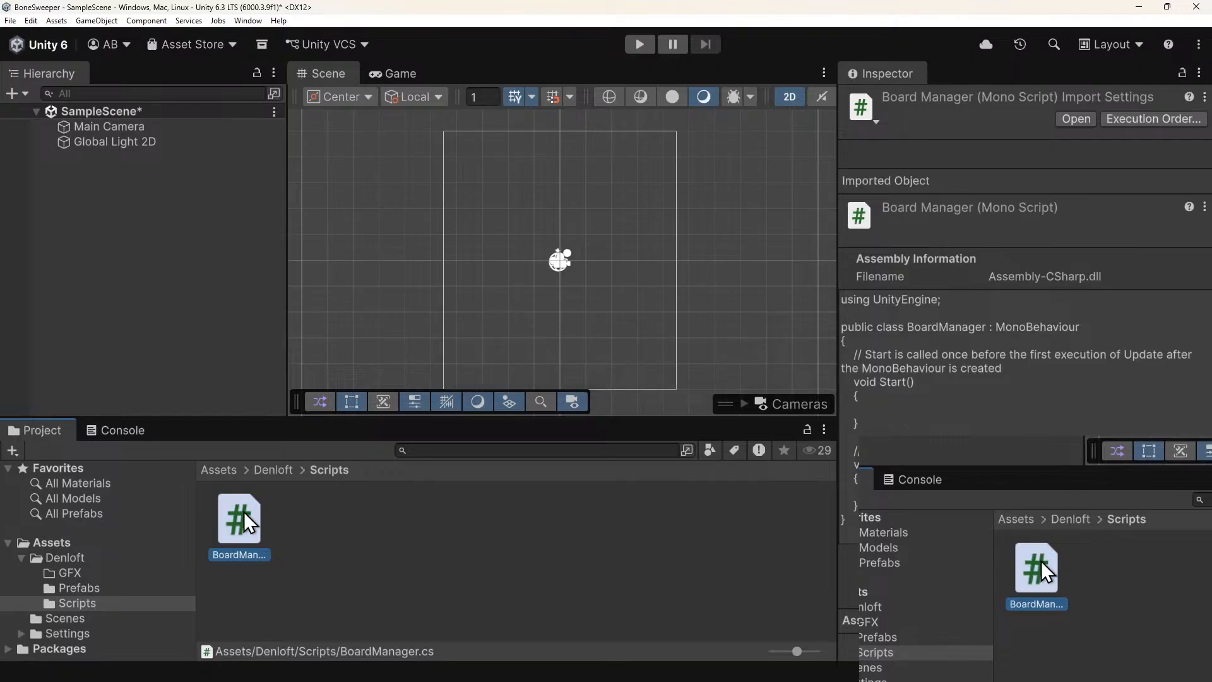
pyautogui.click(297, 532)
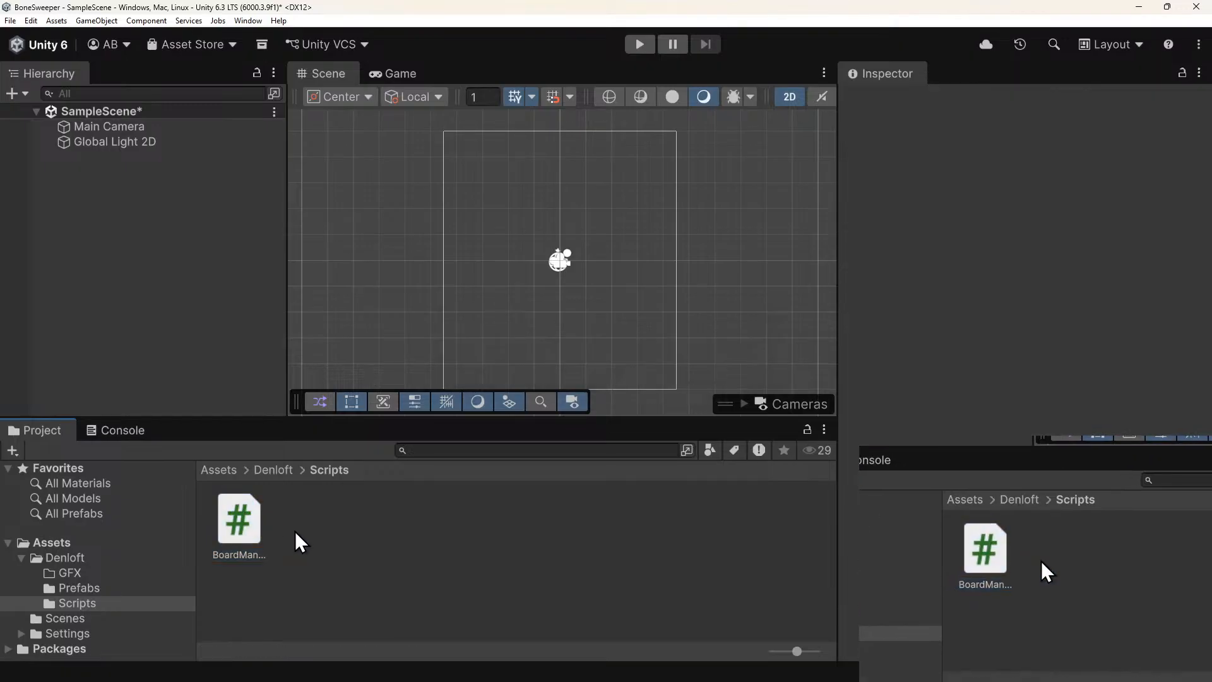
# Open the BoardManager script in Visual Studio.
pyautogui.click(240, 519)
pyautogui.doubleClick(240, 514)
pyautogui.click(565, 379)
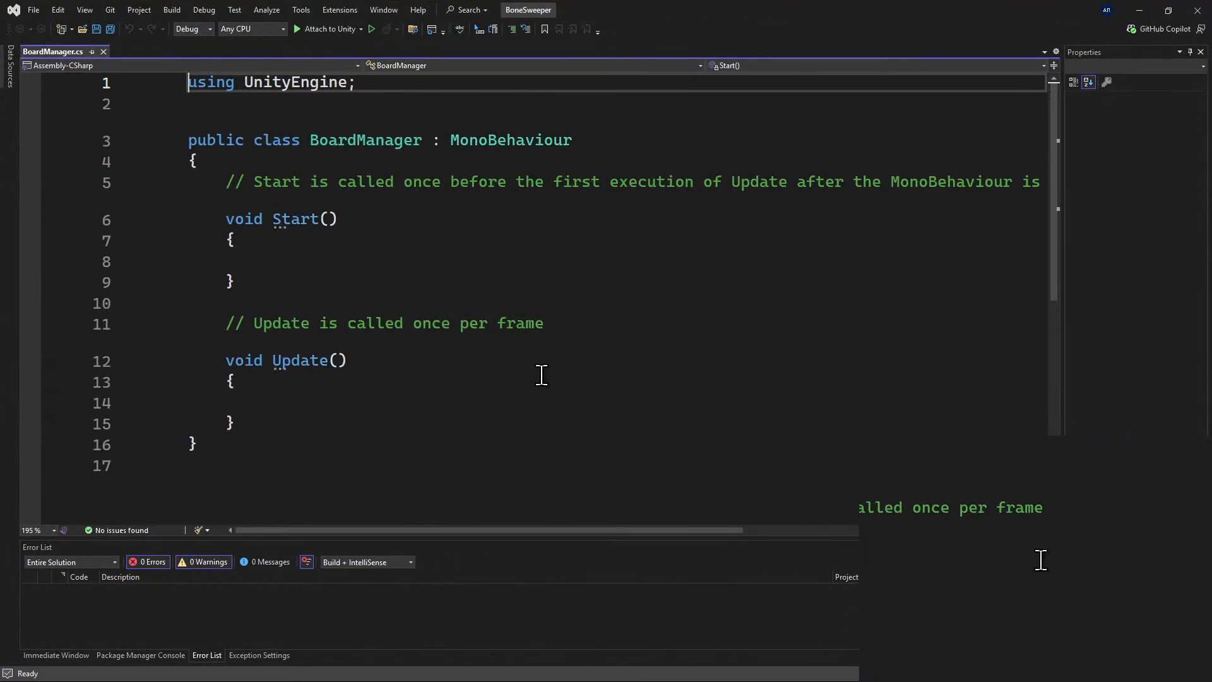
# Replace the entire template with Copilot's BoardManager code and save the file, resaving it as Unicode.
pyautogui.click(445, 357)
pyautogui.hotkey('ctrl', 'a')
pyautogui.hotkey('ctrl', 'v')
pyautogui.hotkey('ctrl', 's')
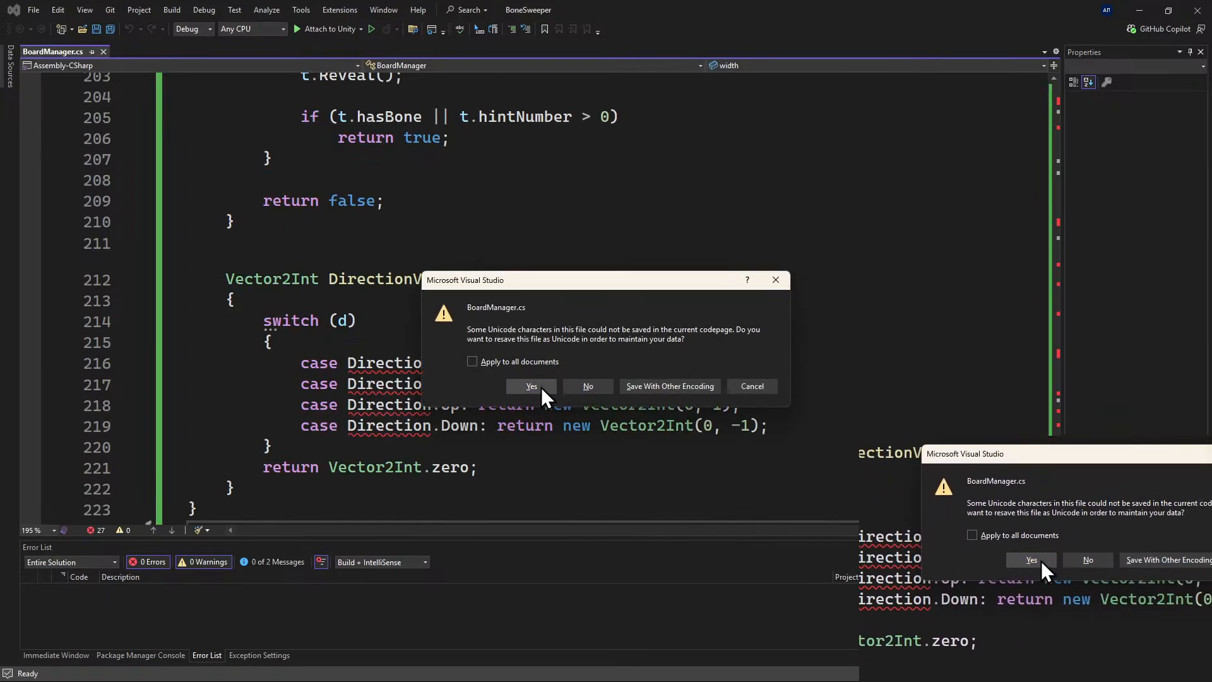
pyautogui.click(536, 386)
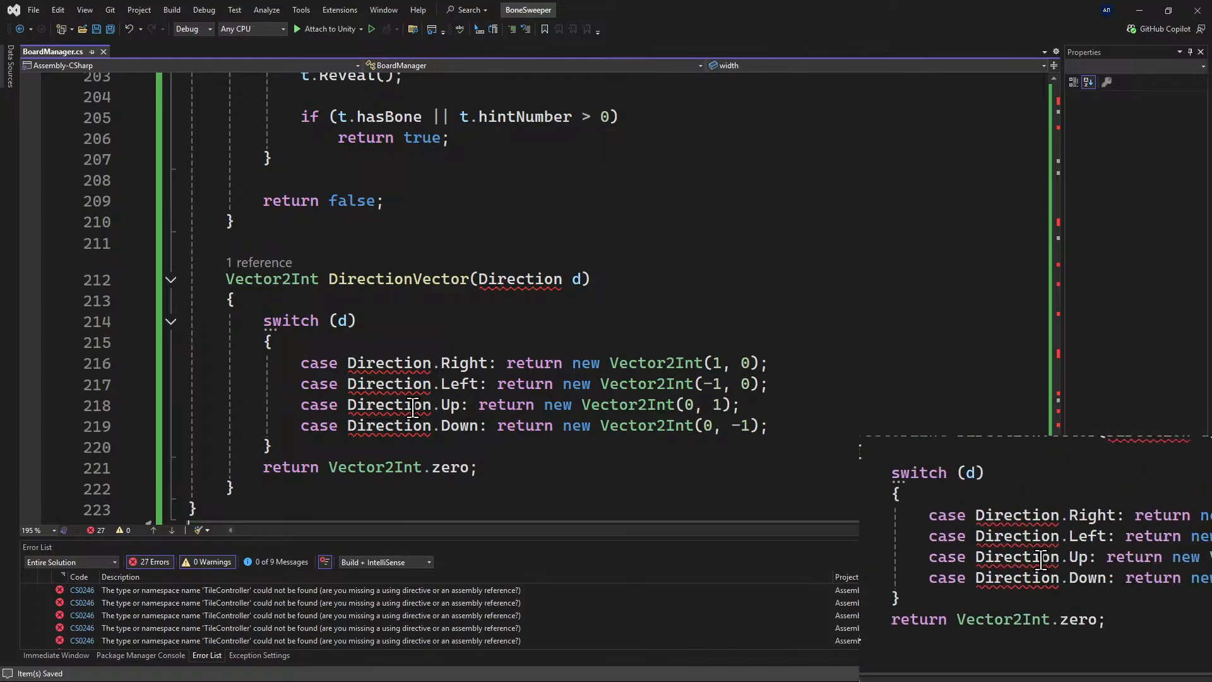
# Switch to Copilot, review the TileController.cs section and copy its code block.
pyautogui.hotkey('alt', 'Tab')
pyautogui.hotkey('alt', 'Tab')
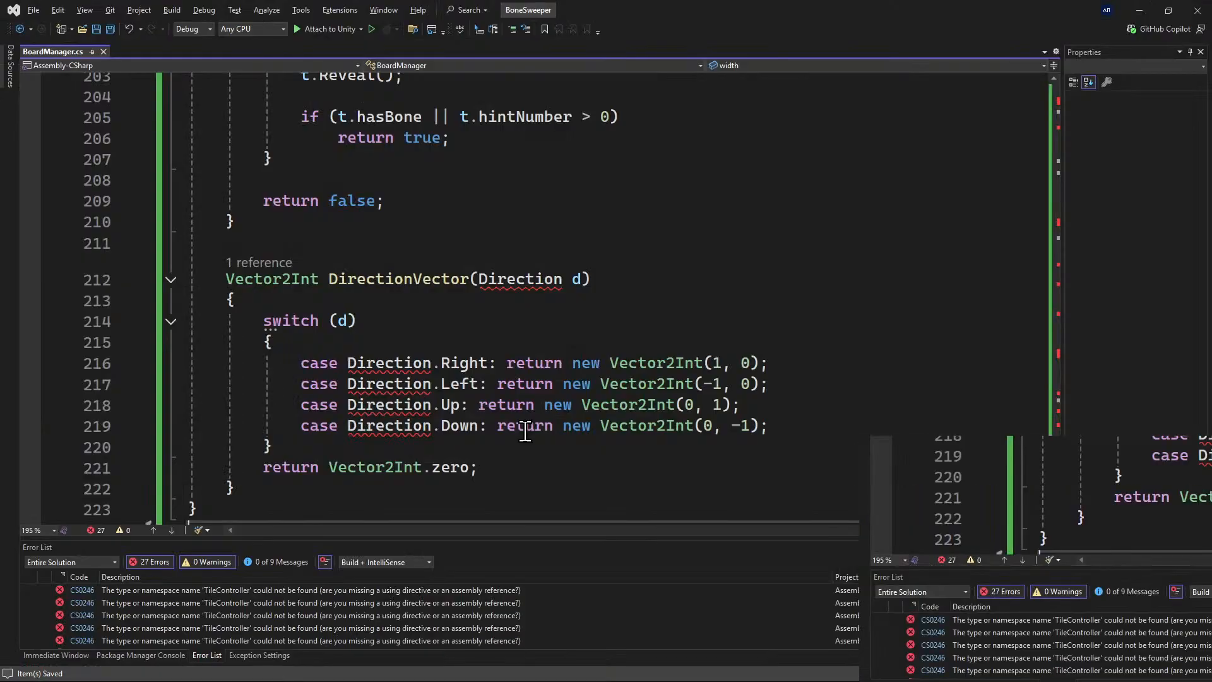
pyautogui.hotkey('alt', 'Tab')
pyautogui.scroll(-20, 402, 391)
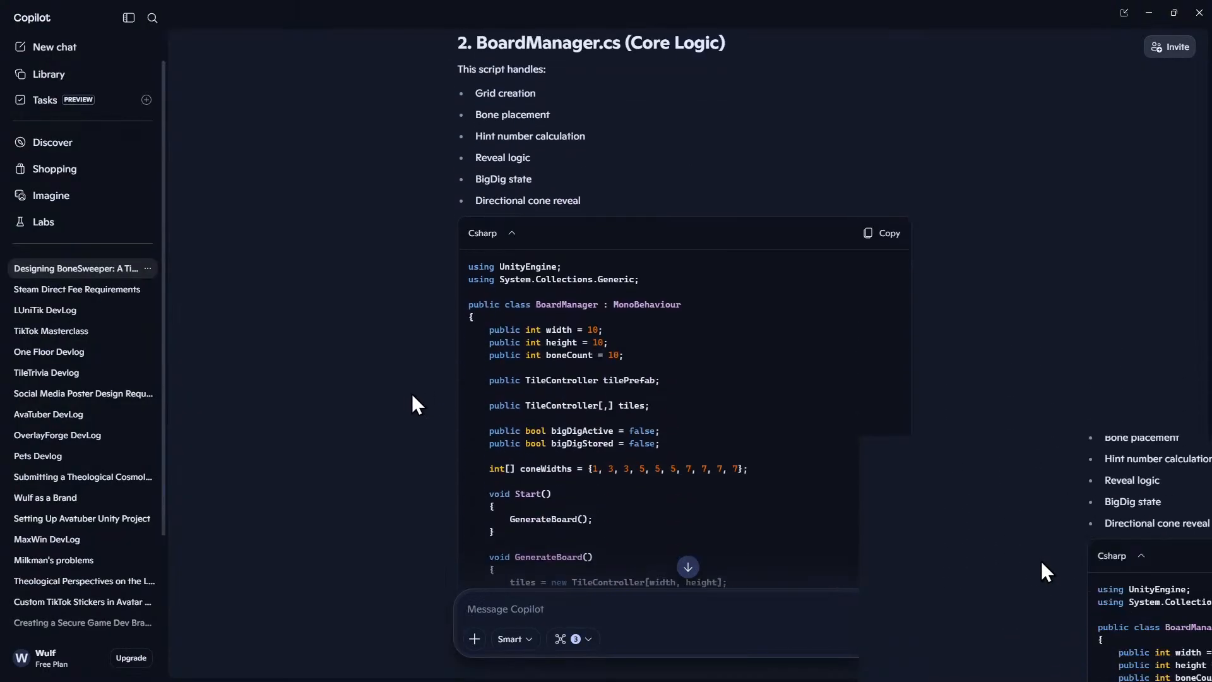
pyautogui.scroll(-15, 394, 412)
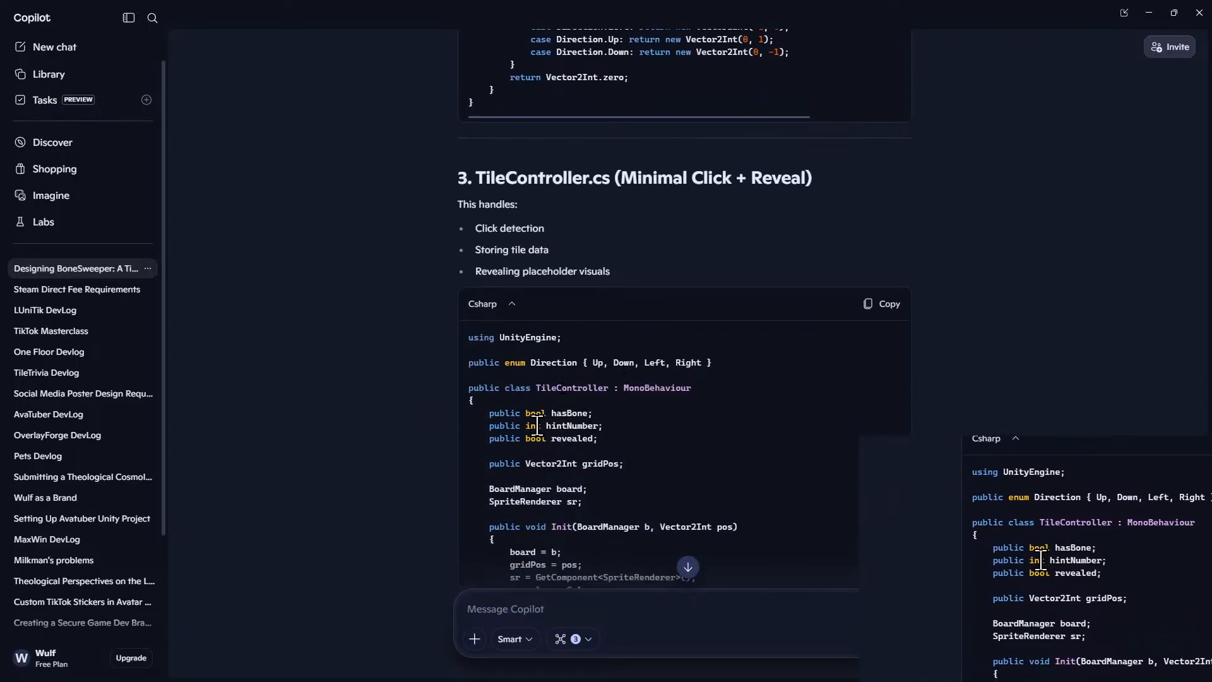
pyautogui.scroll(-2, 603, 445)
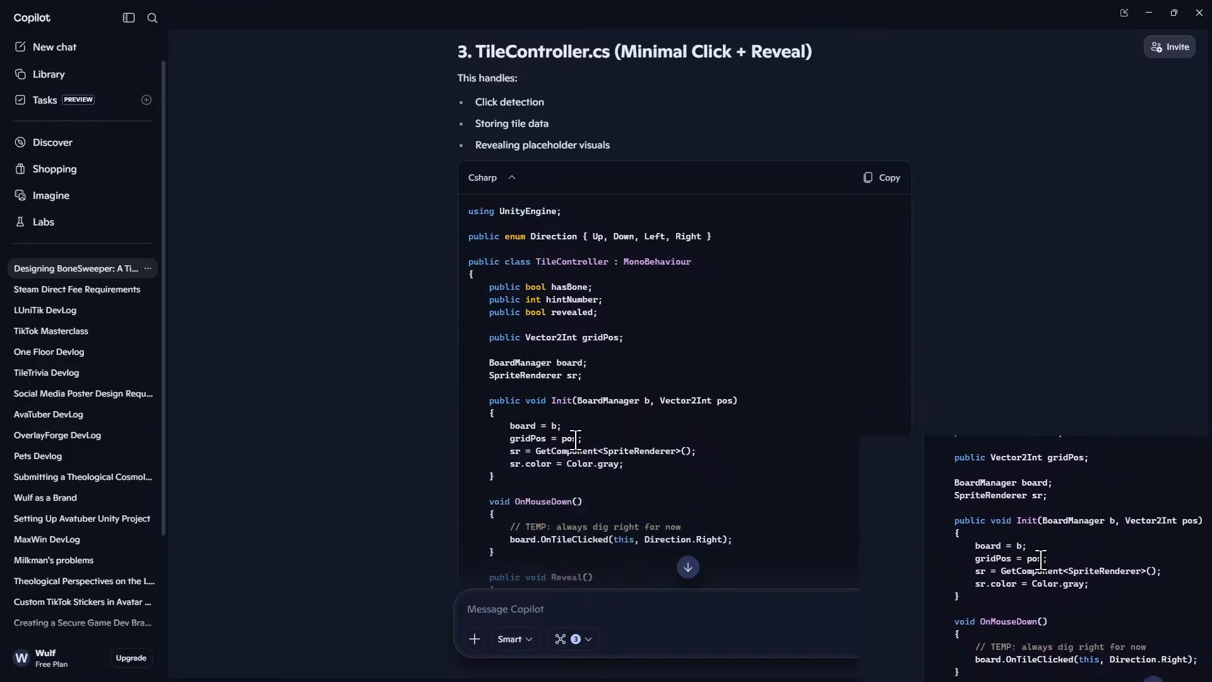
pyautogui.scroll(-2, 576, 440)
pyautogui.scroll(3, 704, 328)
pyautogui.click(879, 241)
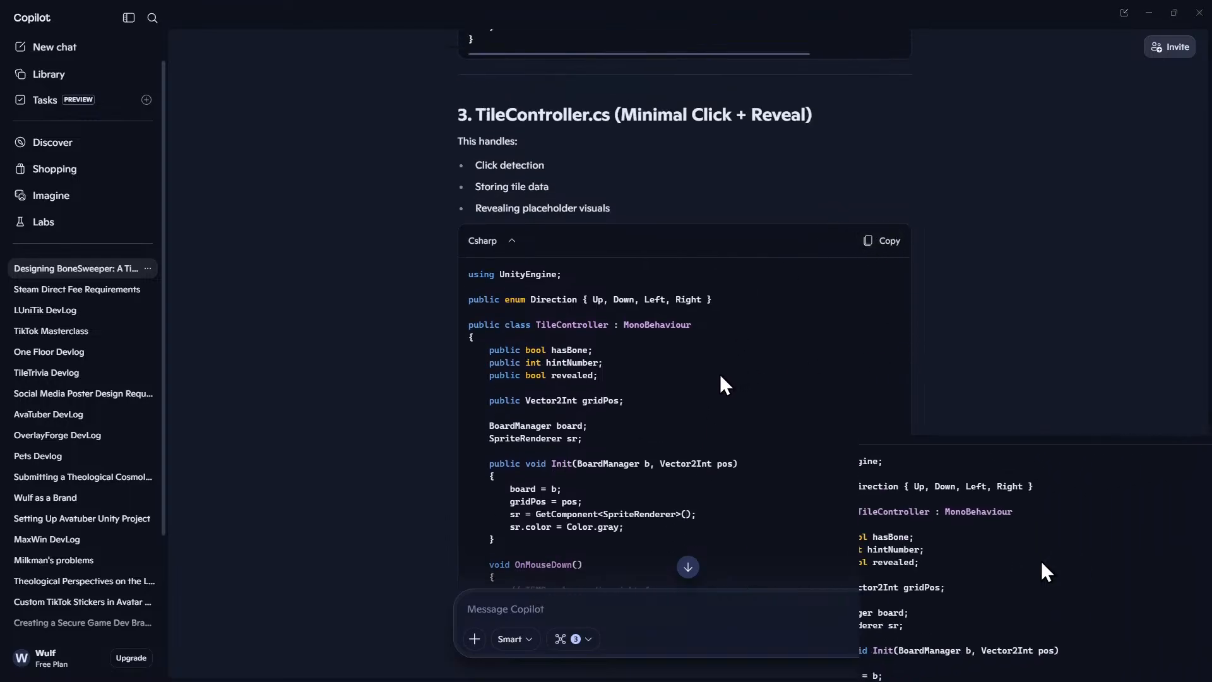
pyautogui.hotkey('alt', 'Tab')
pyautogui.hotkey('alt', 'Tab')
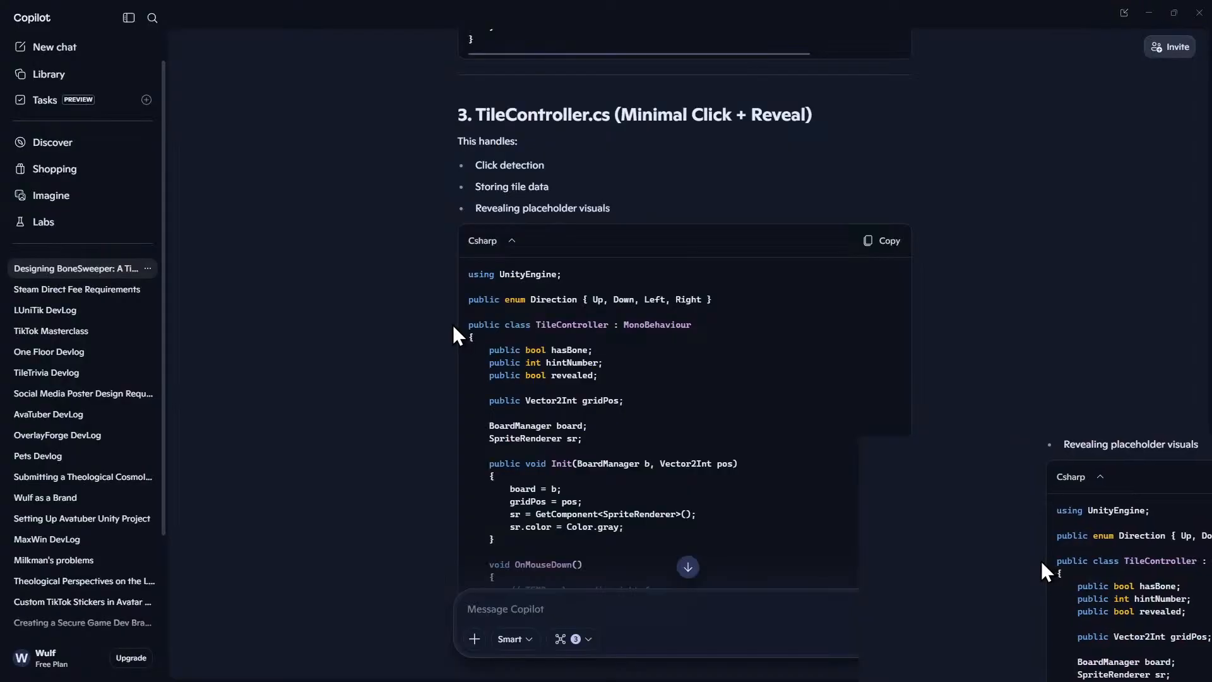
# Switch to Unity and create a MonoBehaviour script named TileController in the Scripts folder.
pyautogui.hotkey('alt', 'Tab')
pyautogui.rightClick(330, 532)
pyautogui.moveTo(488, 171)
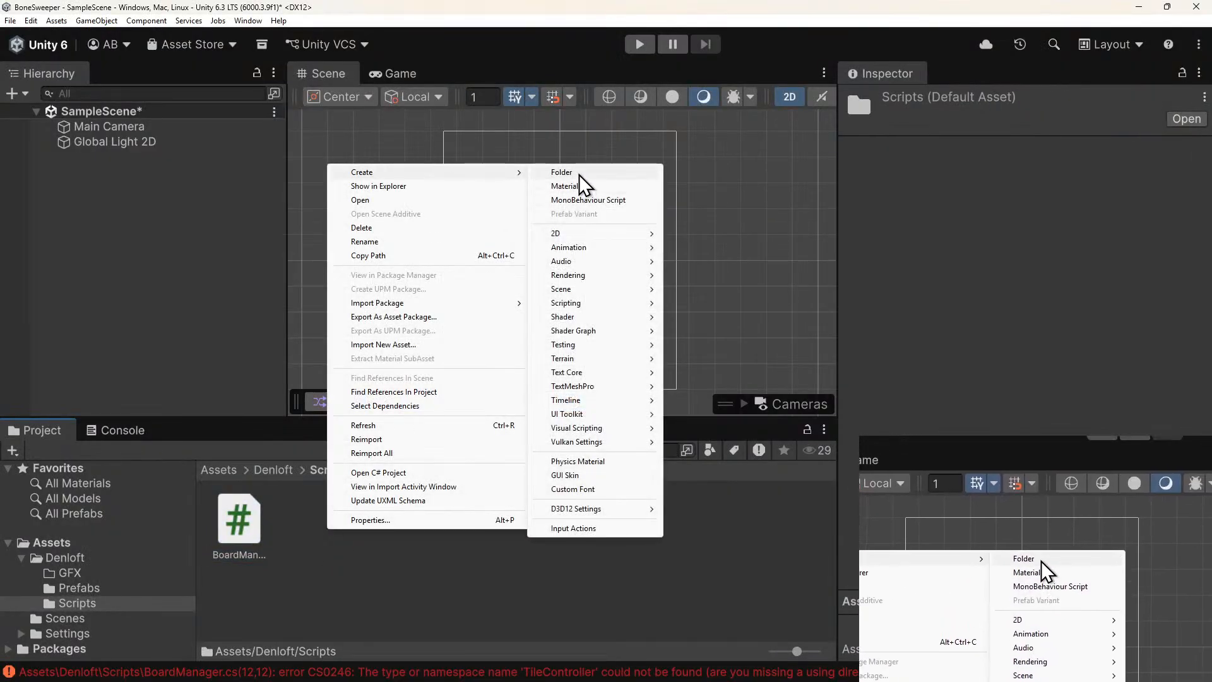
pyautogui.click(582, 198)
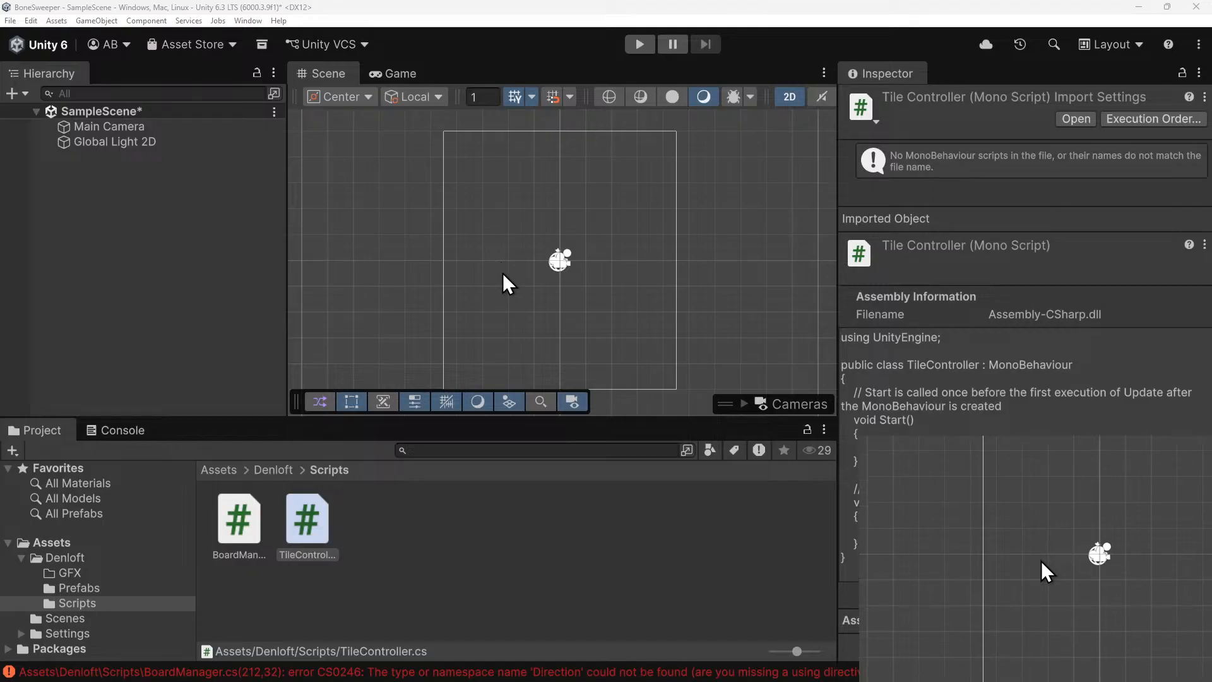
# Try to add the TileController component to the Tile prefab by searching for "tile".
pyautogui.click(72, 586)
pyautogui.click(255, 518)
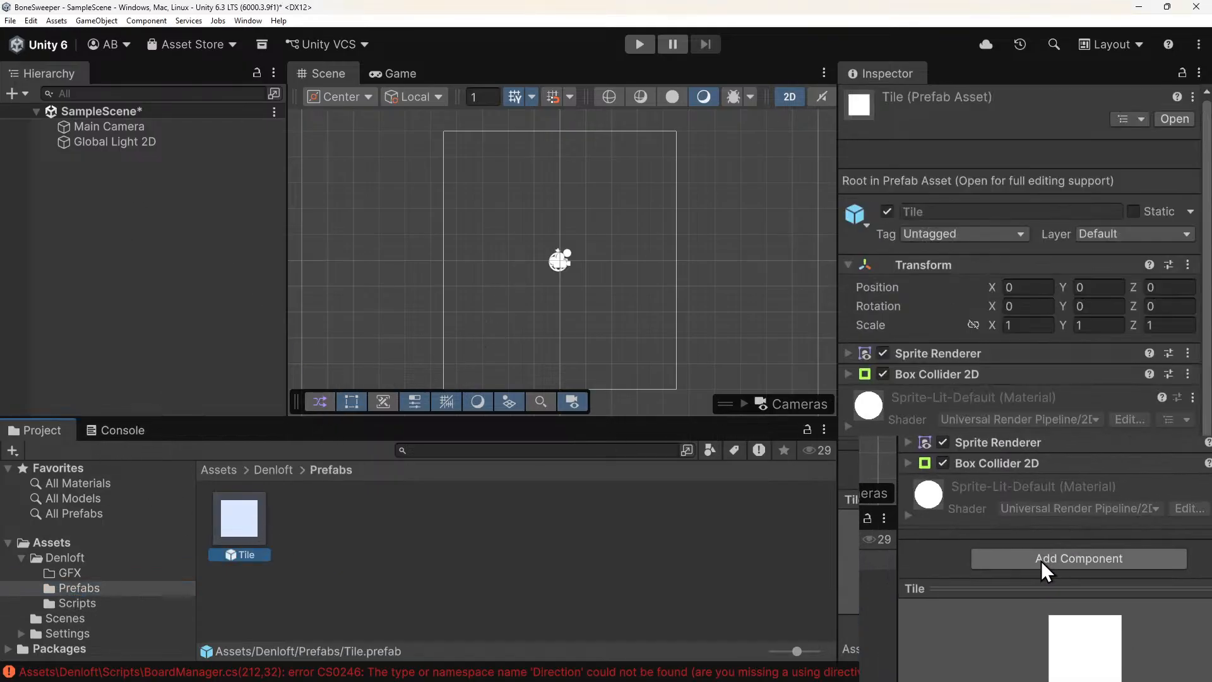
pyautogui.click(981, 473)
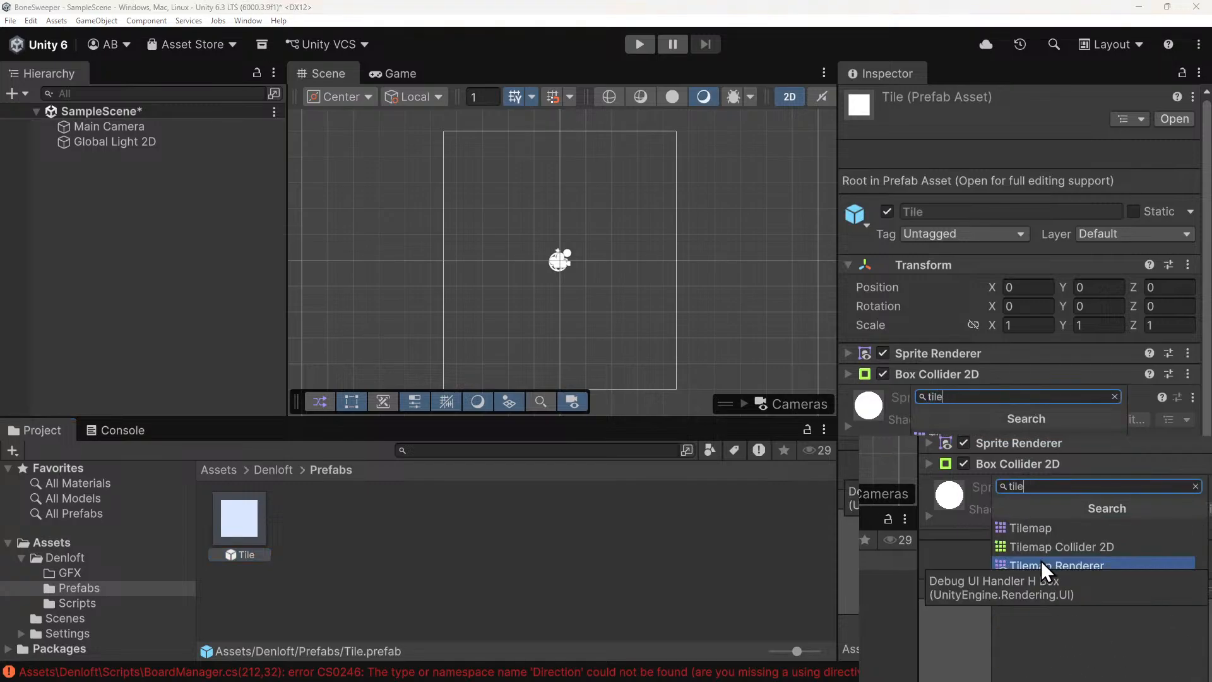
# Open the TileController script in Visual Studio, replace its entire template with Copilot's TileController code and save the file.
pyautogui.click(76, 603)
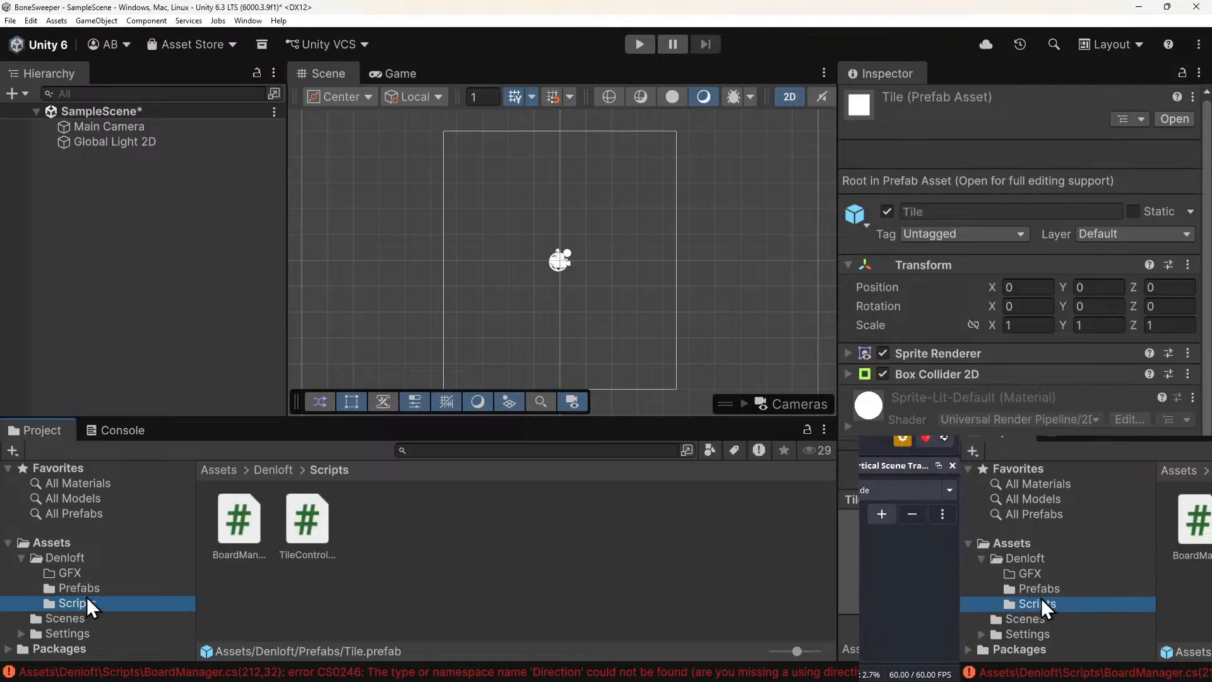
pyautogui.click(308, 527)
pyautogui.doubleClick(319, 509)
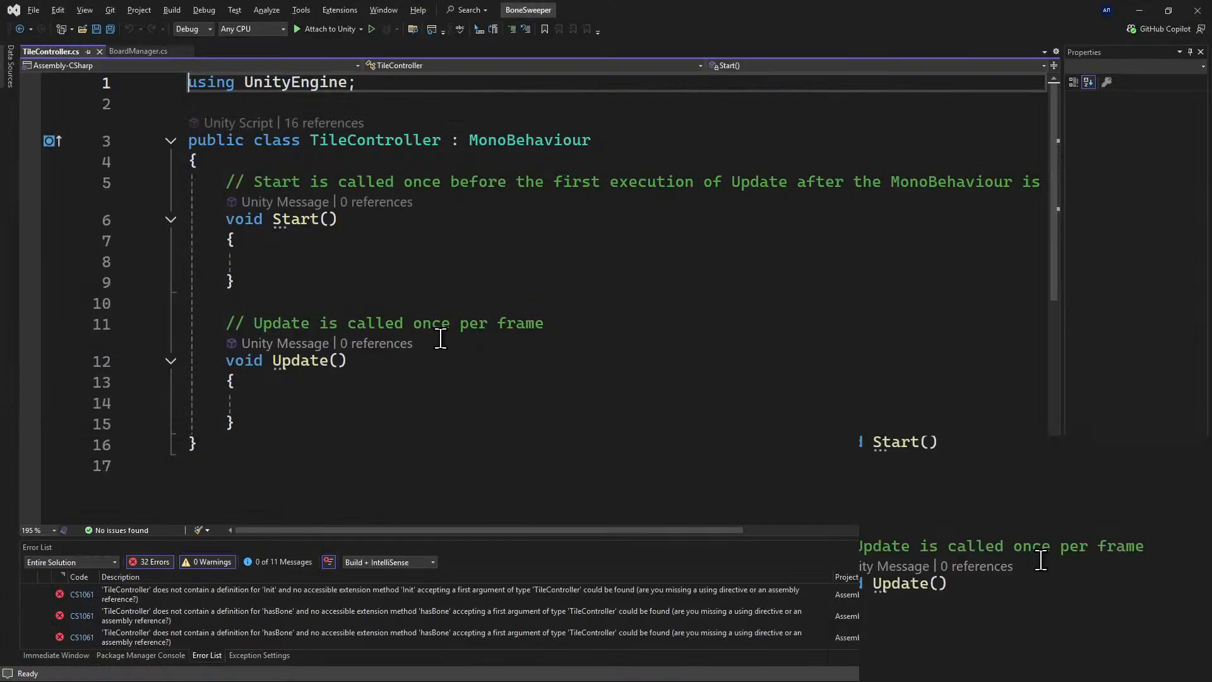
pyautogui.hotkey('ctrl', 'a')
pyautogui.hotkey('ctrl', 'v')
pyautogui.hotkey('ctrl', 's')
pyautogui.scroll(14, 442, 348)
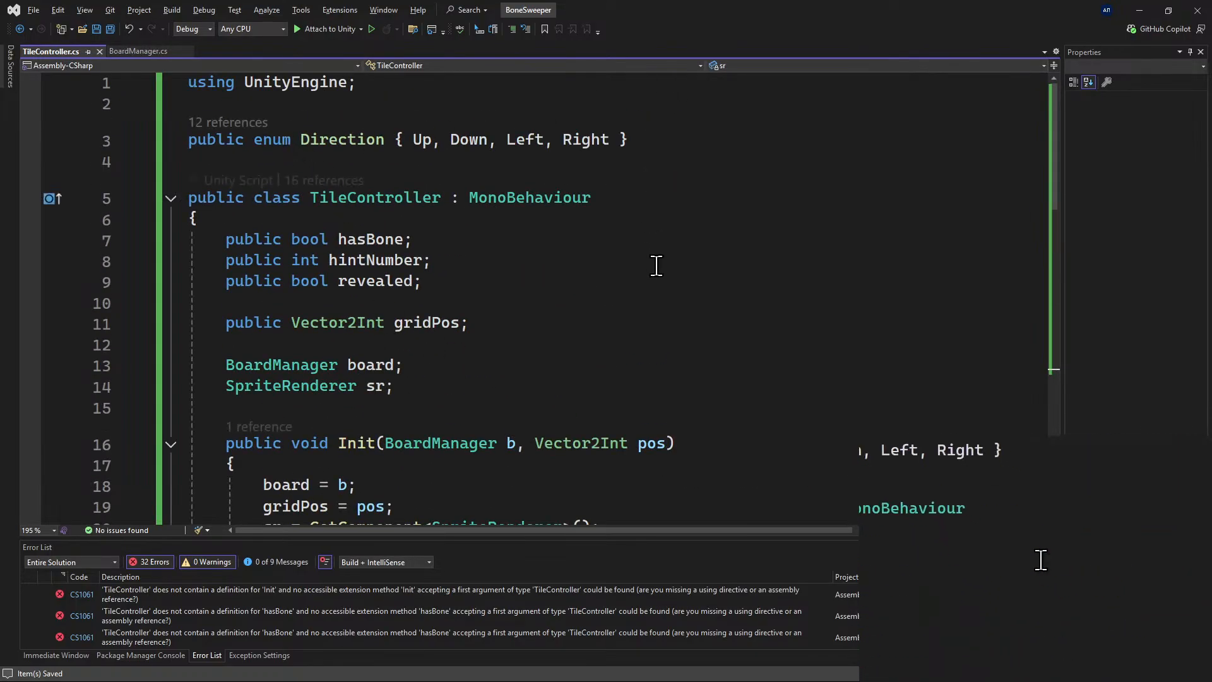
pyautogui.click(559, 312)
pyautogui.click(484, 387)
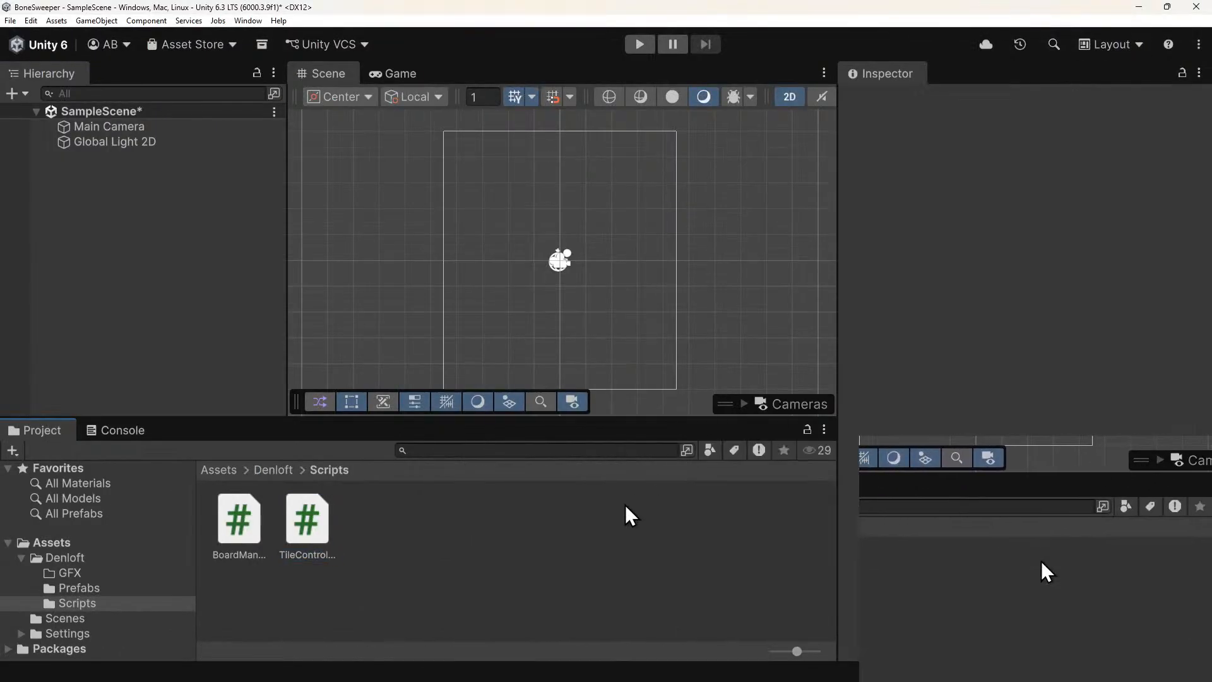
# Create an empty GameObject named BoardManager in SampleScene and attach the BoardManager script to it.
pyautogui.rightClick(118, 175)
pyautogui.click(178, 385)
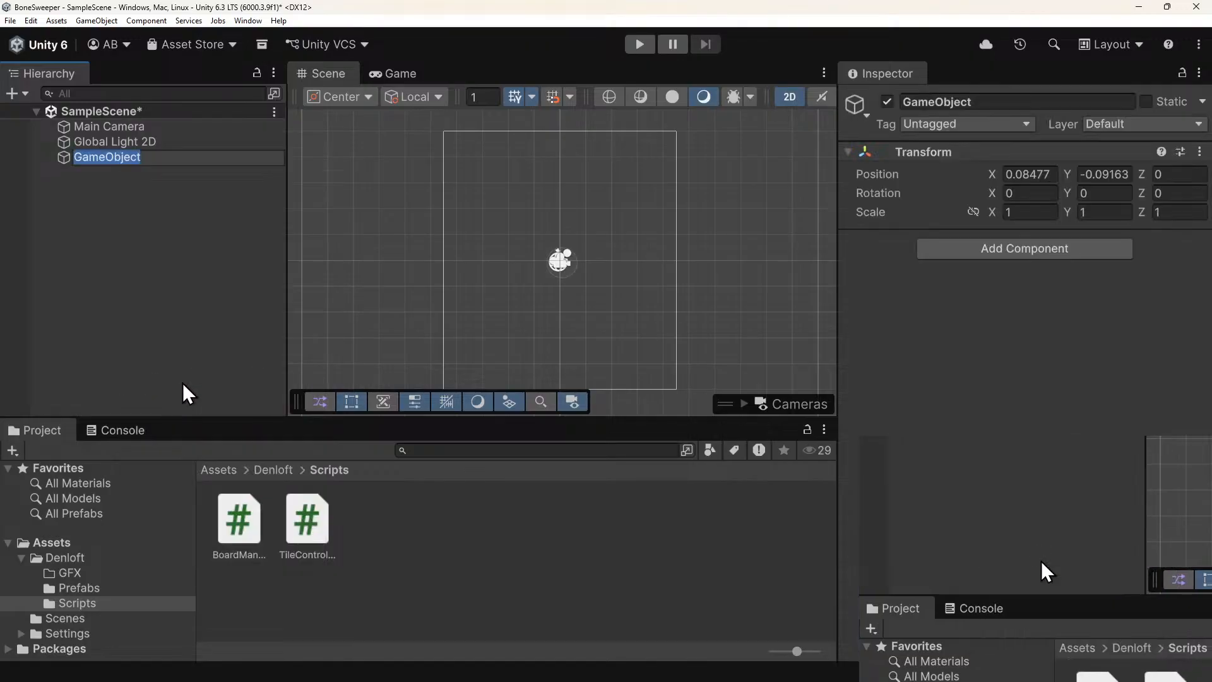
pyautogui.write('B')
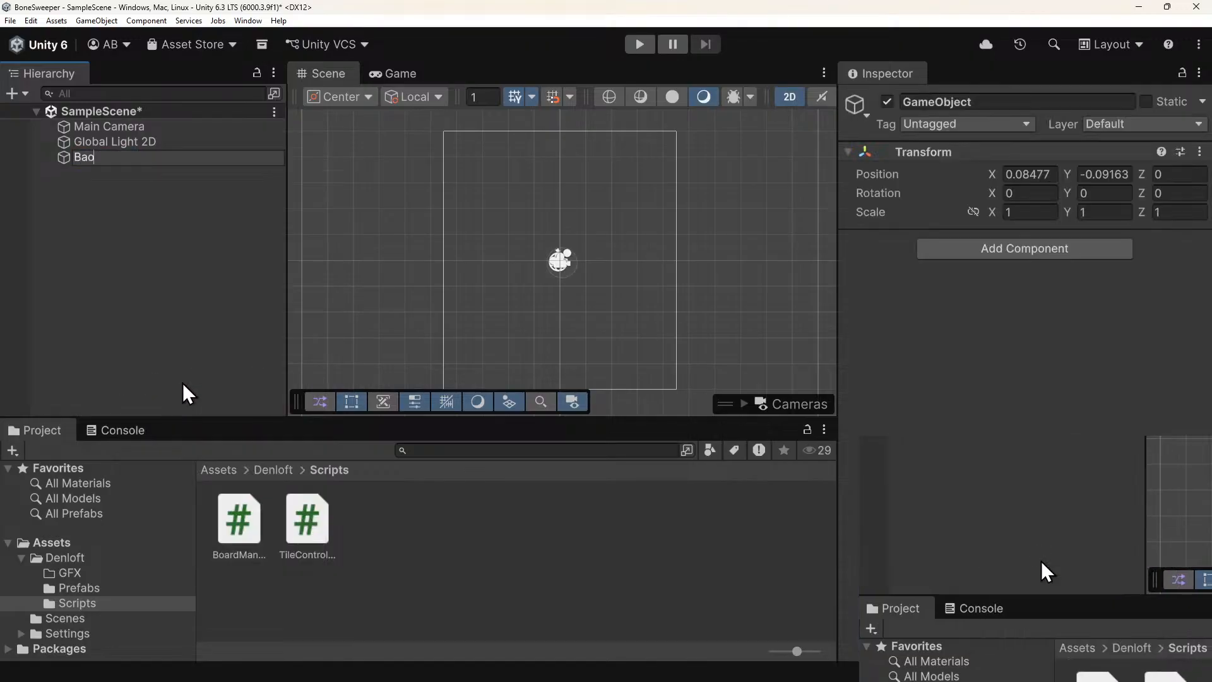
pyautogui.write('oardManager')
pyautogui.press('Return')
pyautogui.moveTo(225, 536); pyautogui.dragTo(995, 261)
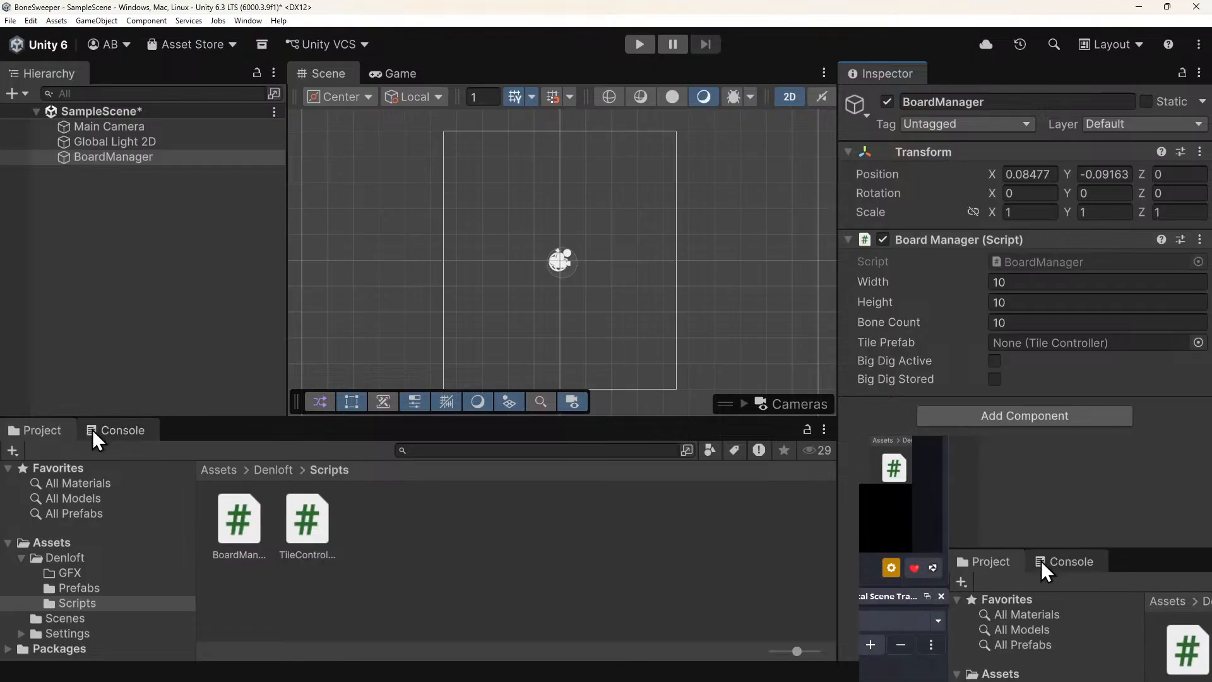
# Add the Tile Controller component to the Tile prefab in the Prefabs folder.
pyautogui.click(76, 588)
pyautogui.click(246, 524)
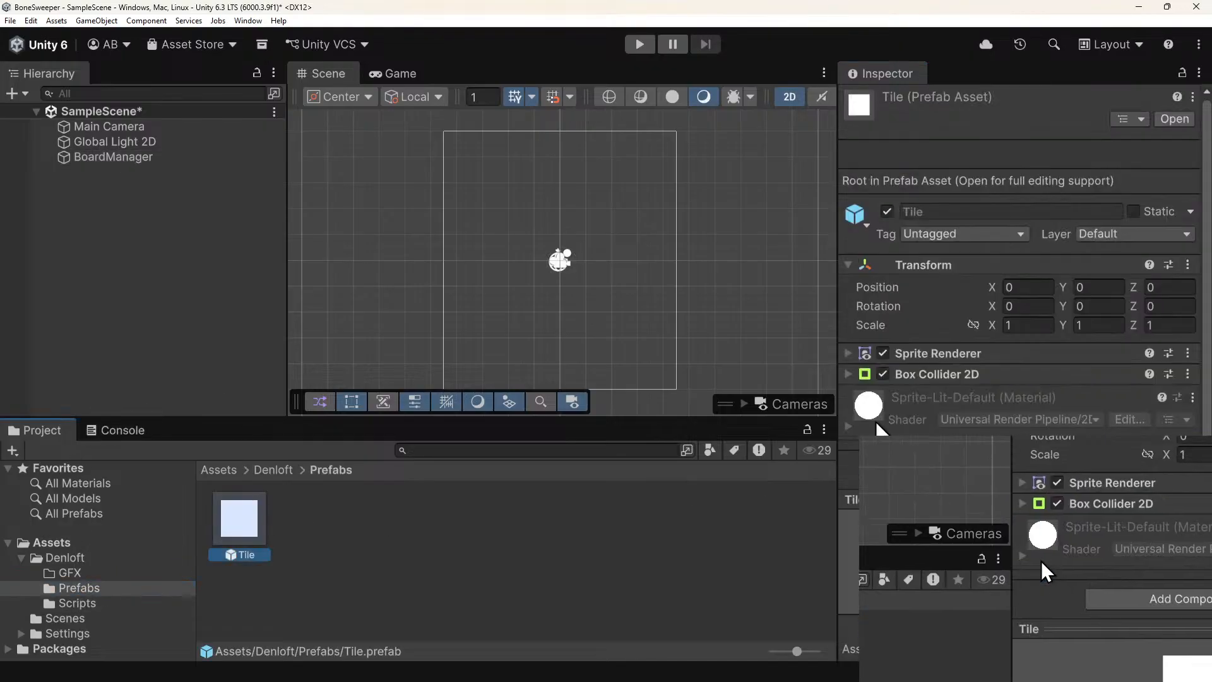
pyautogui.click(848, 265)
pyautogui.click(977, 398)
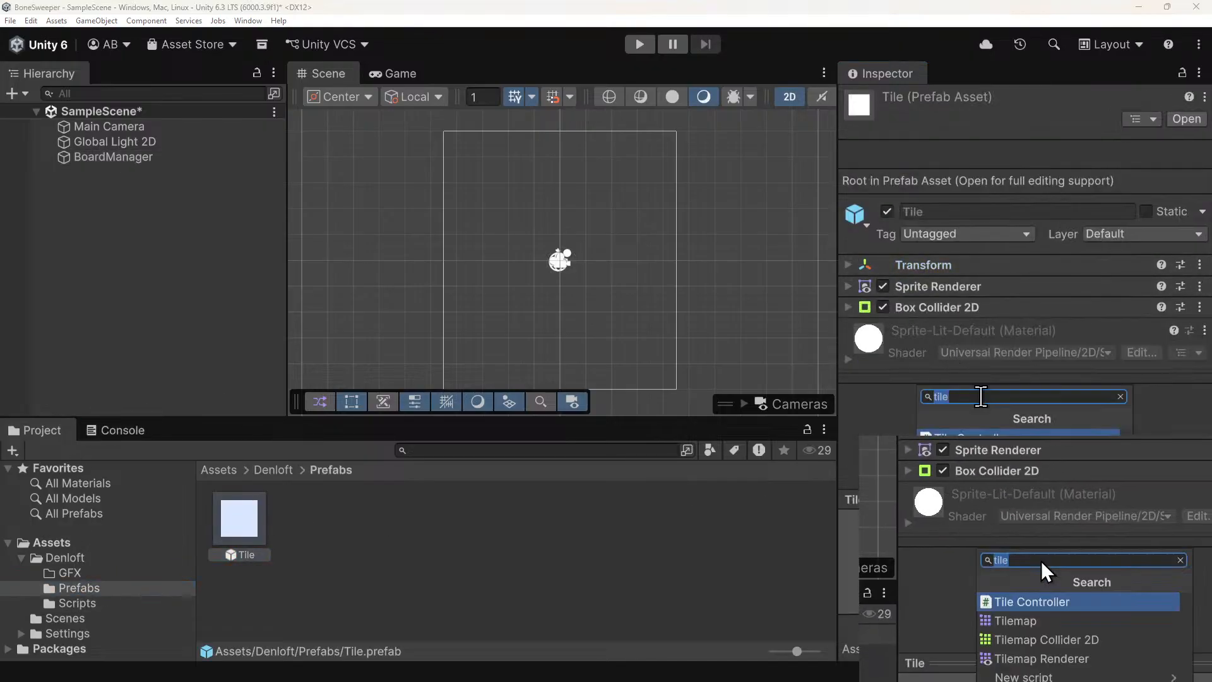
pyautogui.click(974, 438)
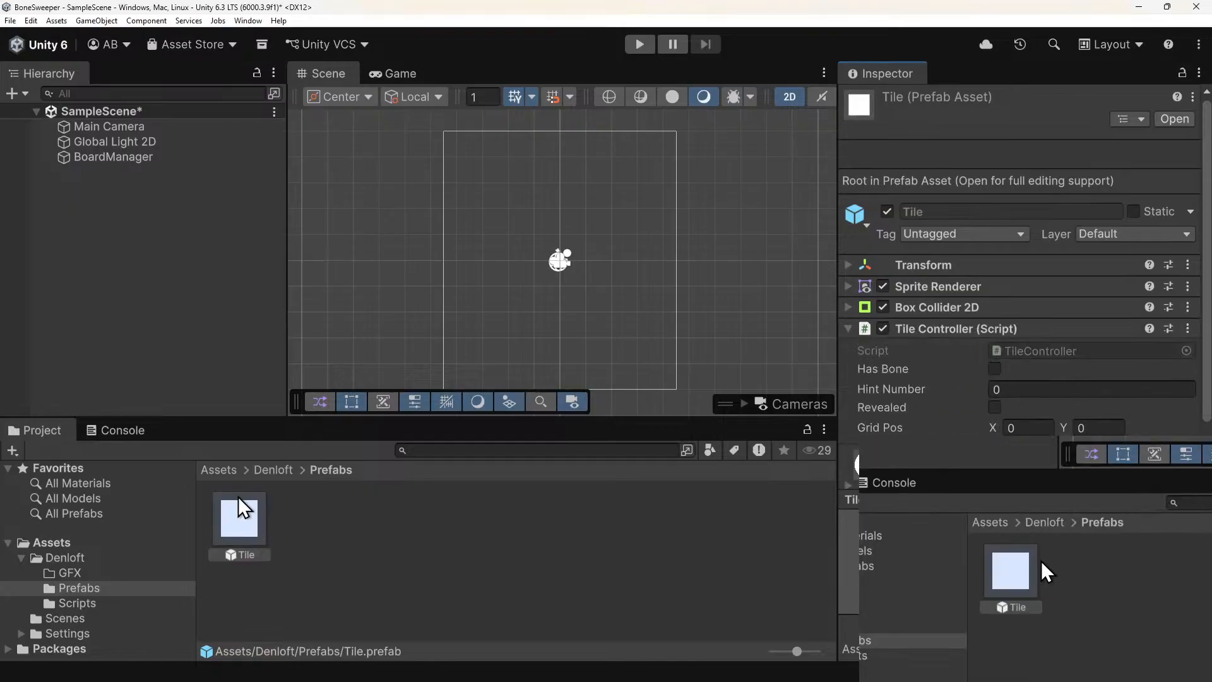
# Assign the Tile prefab as the BoardManager object's Tile Prefab and save the scene.
pyautogui.click(278, 508)
pyautogui.click(104, 157)
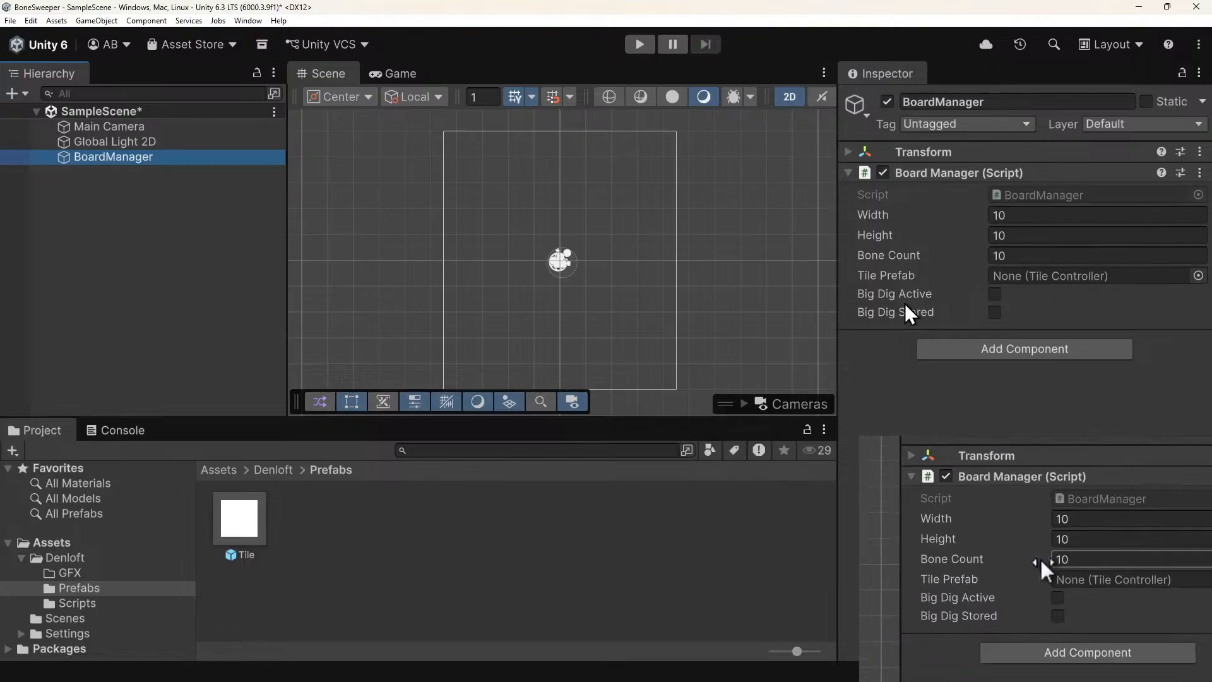
pyautogui.moveTo(239, 518); pyautogui.dragTo(1013, 276)
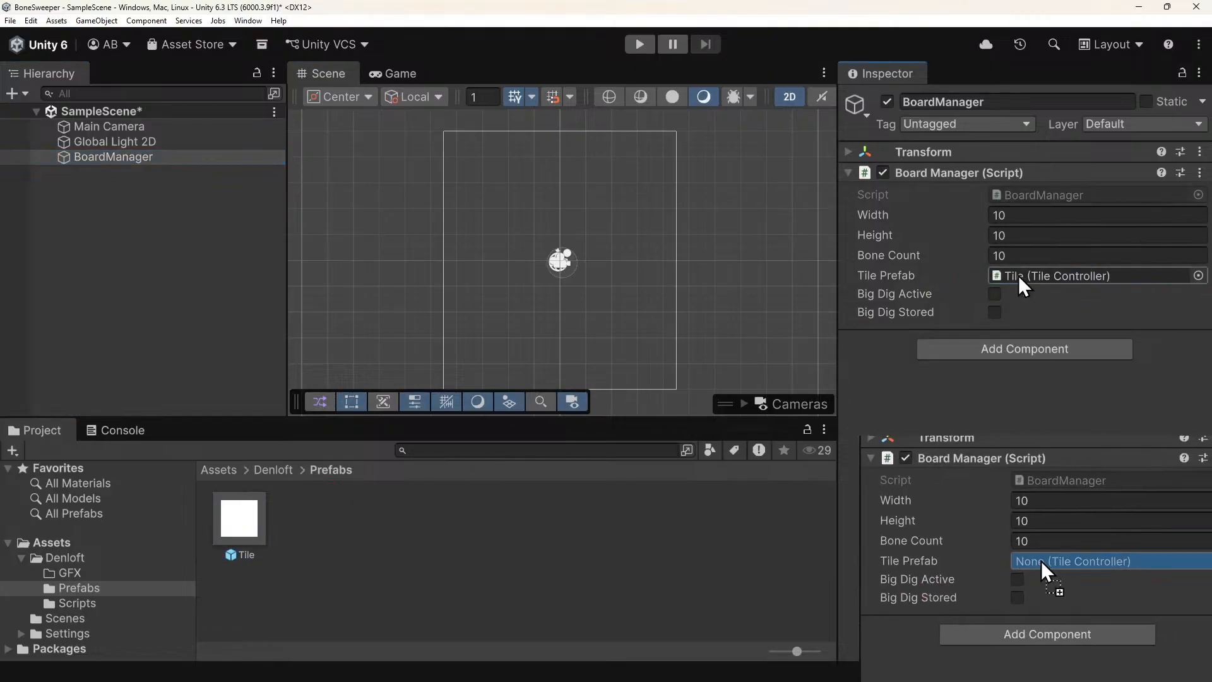
pyautogui.click(767, 275)
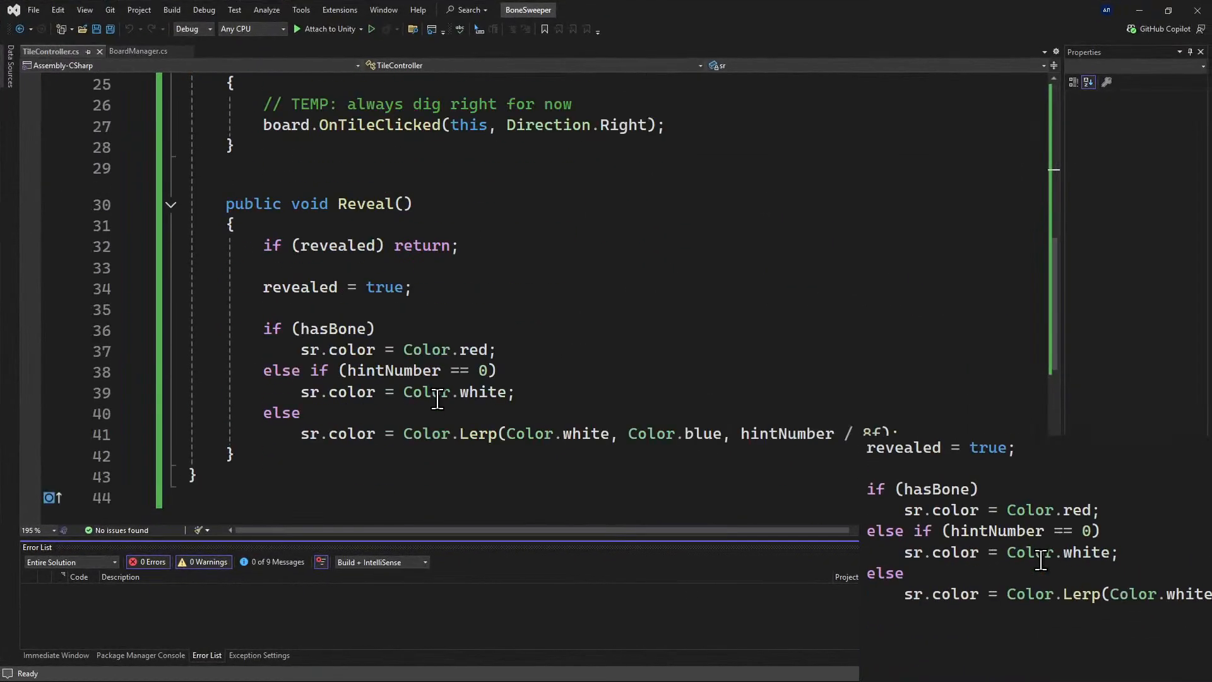
# Switch to Copilot and read the section "What You Can Test Right Now" below the TileController code.
pyautogui.hotkey('alt', 'Tab')
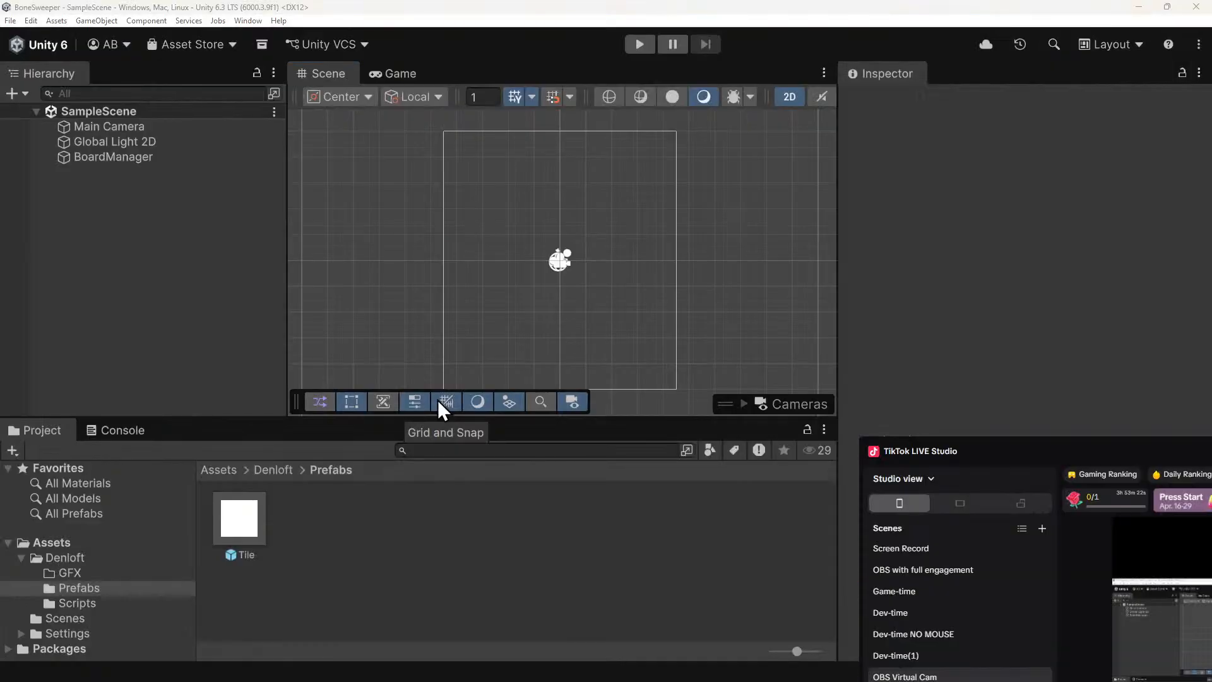
pyautogui.hotkey('alt', 'Tab')
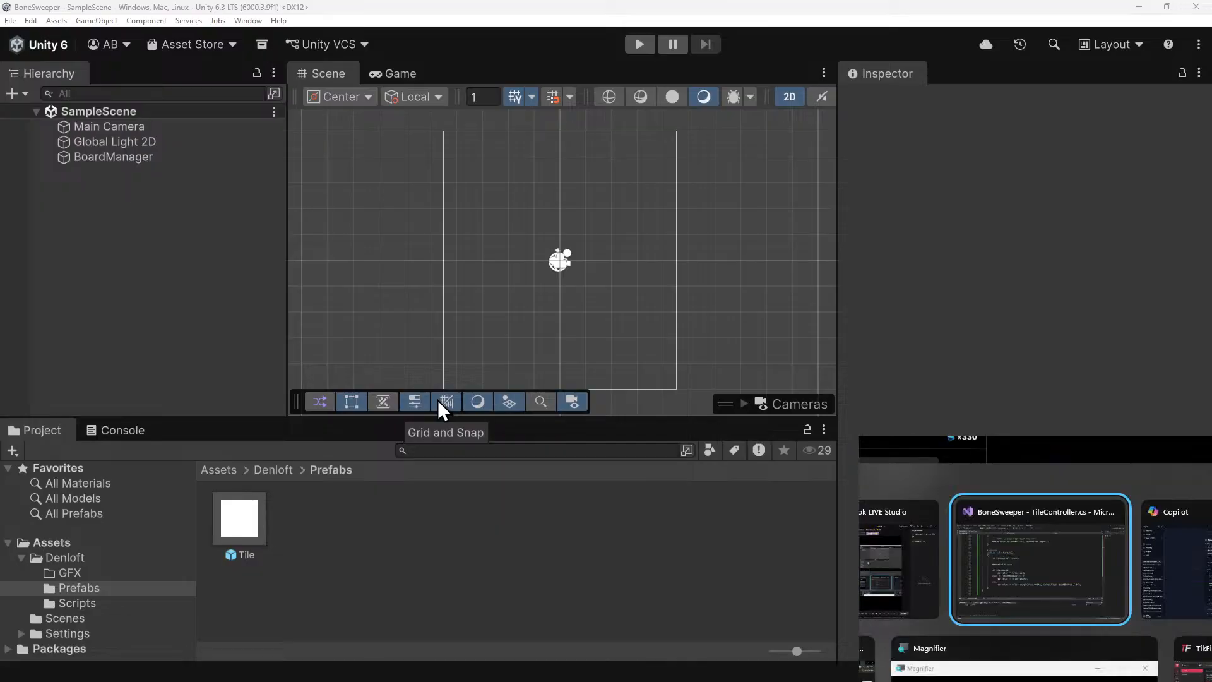
pyautogui.hotkey('alt', 'Tab')
pyautogui.scroll(-10, 445, 407)
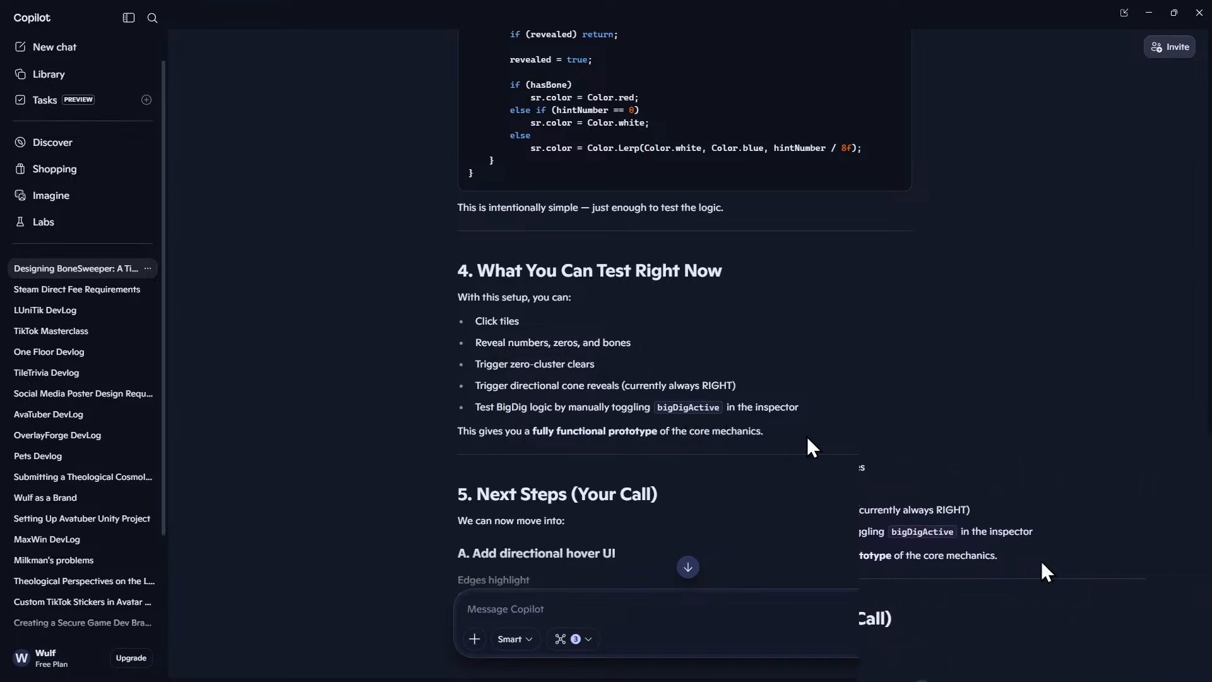
pyautogui.scroll(1, 808, 446)
# Switch to Unity, run the scene, and inspect the generated board and the BoardManager's Transform values.
pyautogui.hotkey('alt', 'Tab')
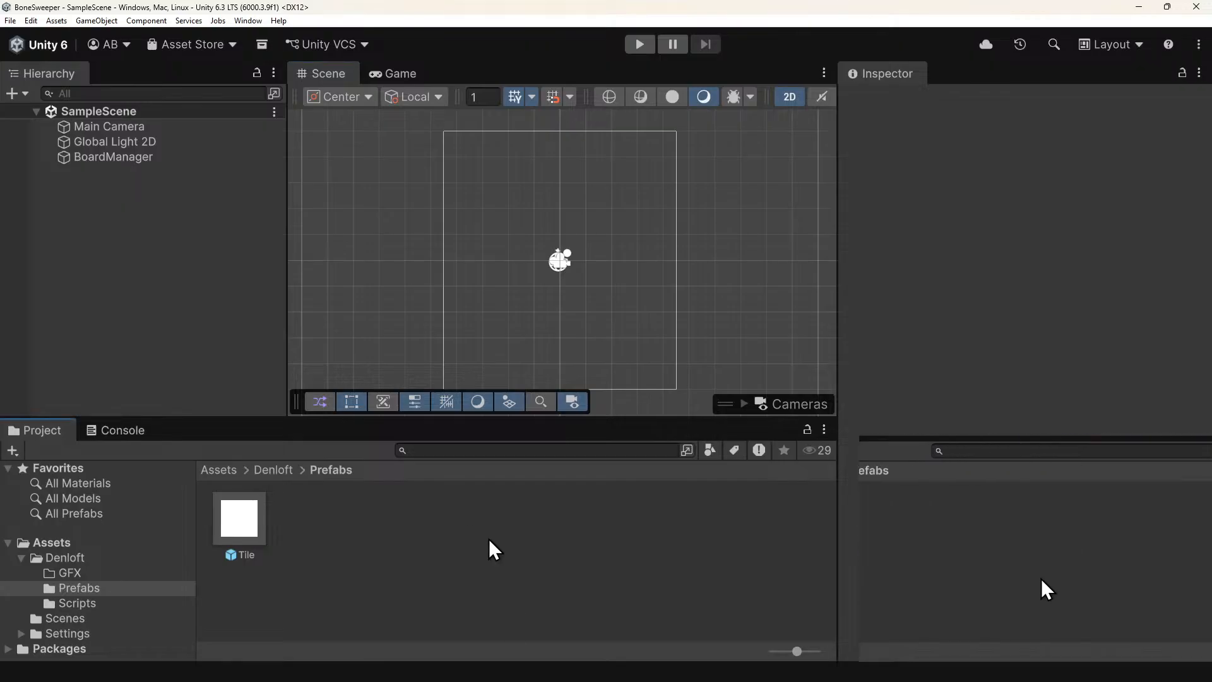
pyautogui.click(640, 46)
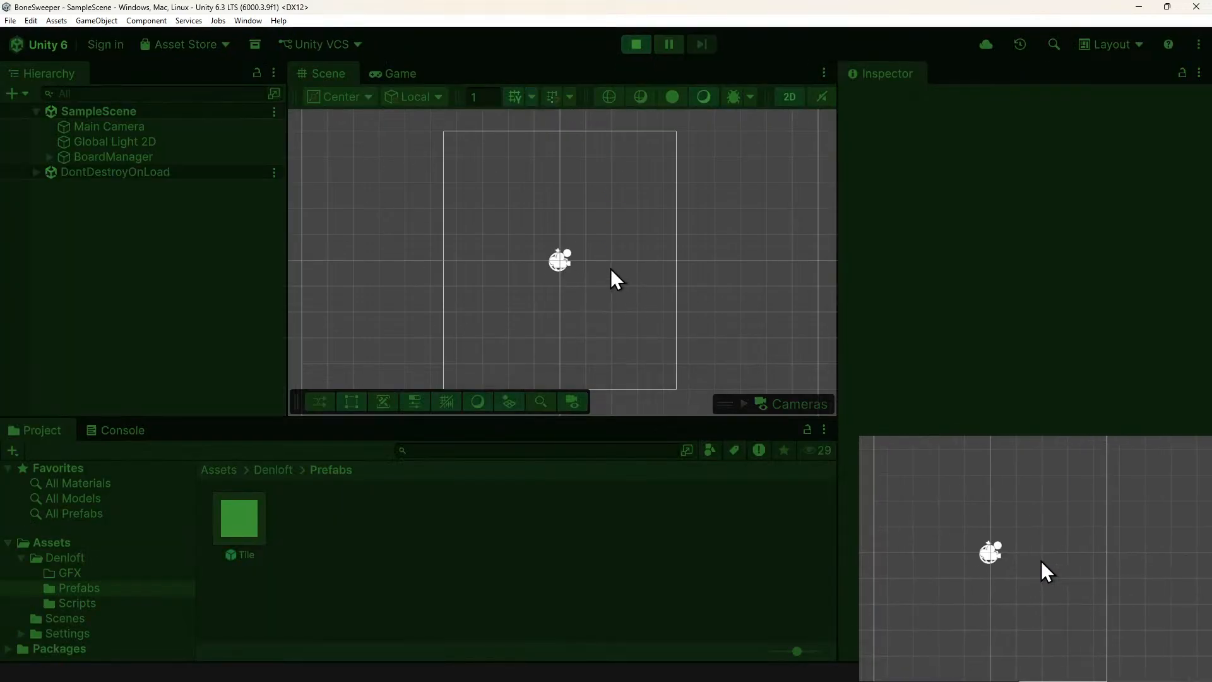
pyautogui.scroll(-3, 625, 306)
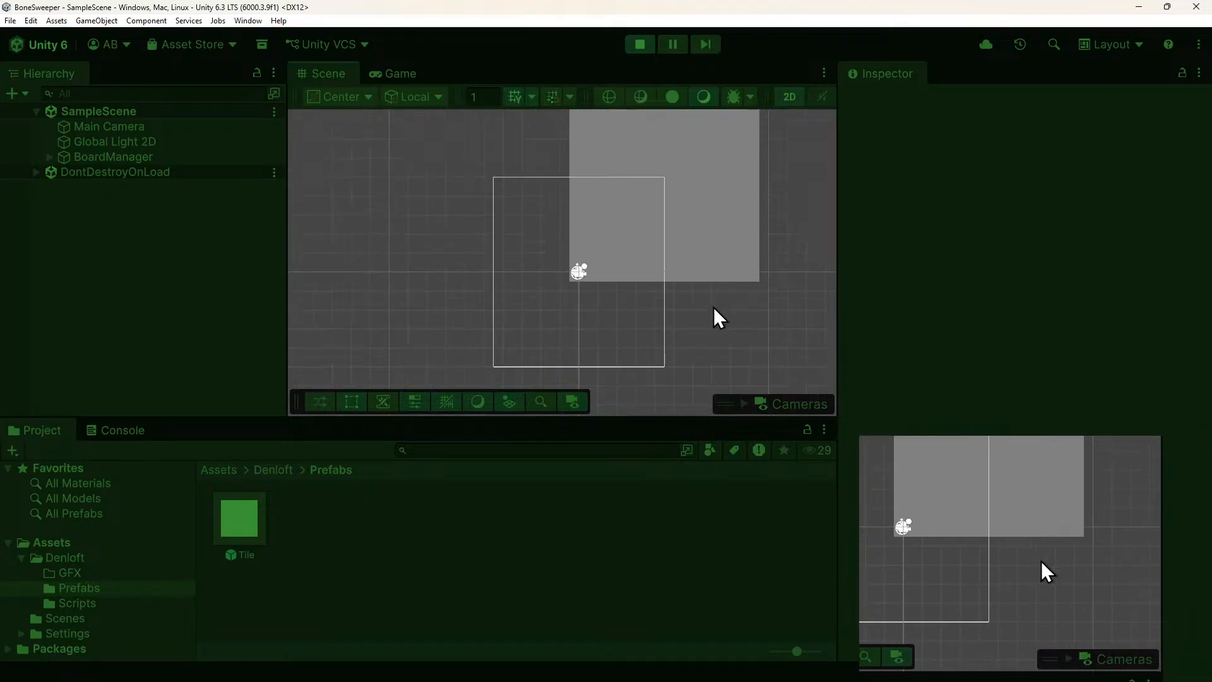
pyautogui.moveTo(717, 305); pyautogui.dragTo(591, 364, button='middle')
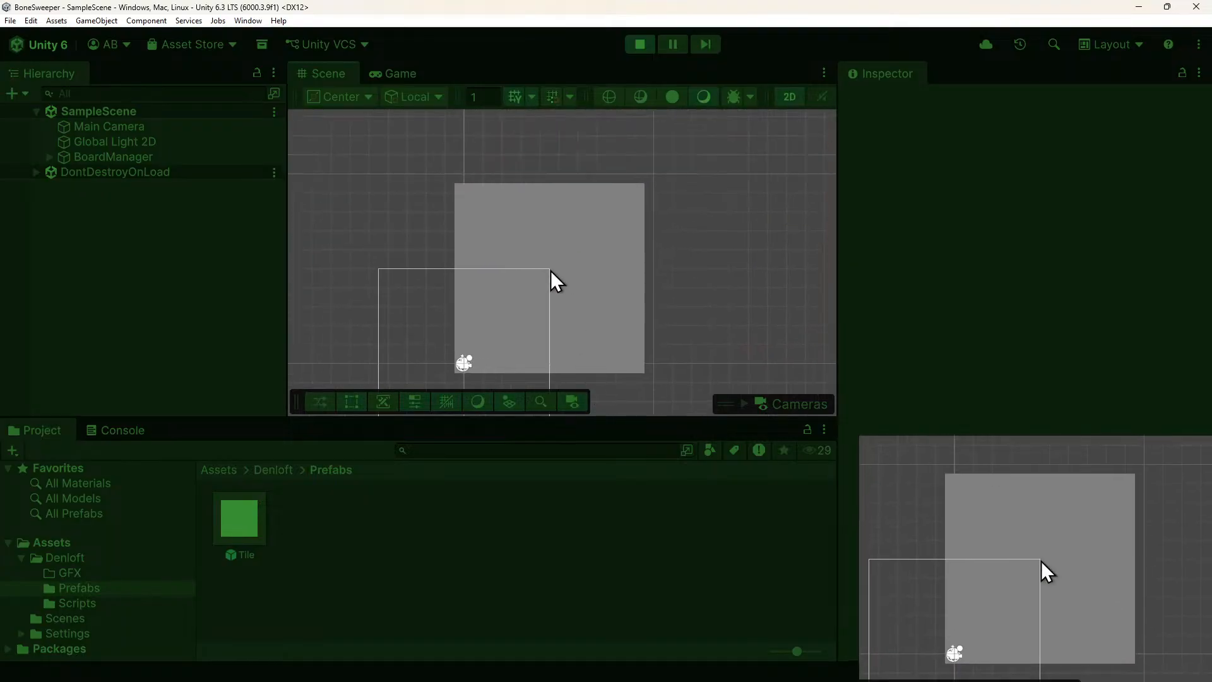
pyautogui.click(218, 157)
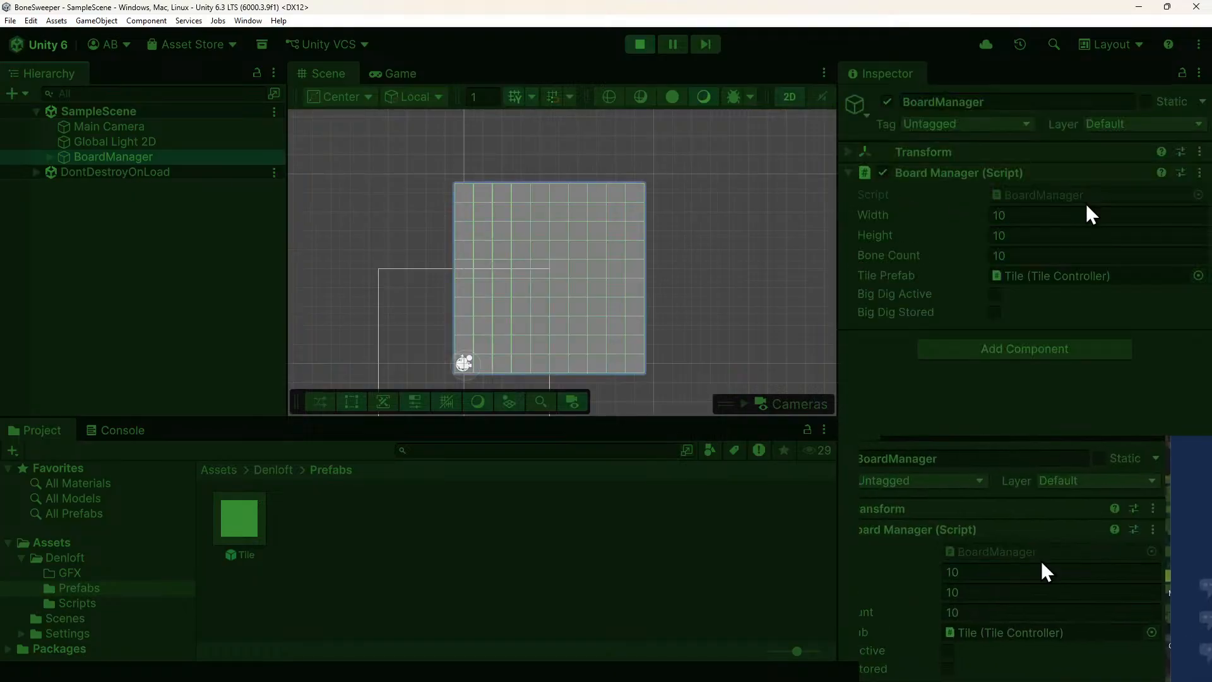
pyautogui.click(848, 155)
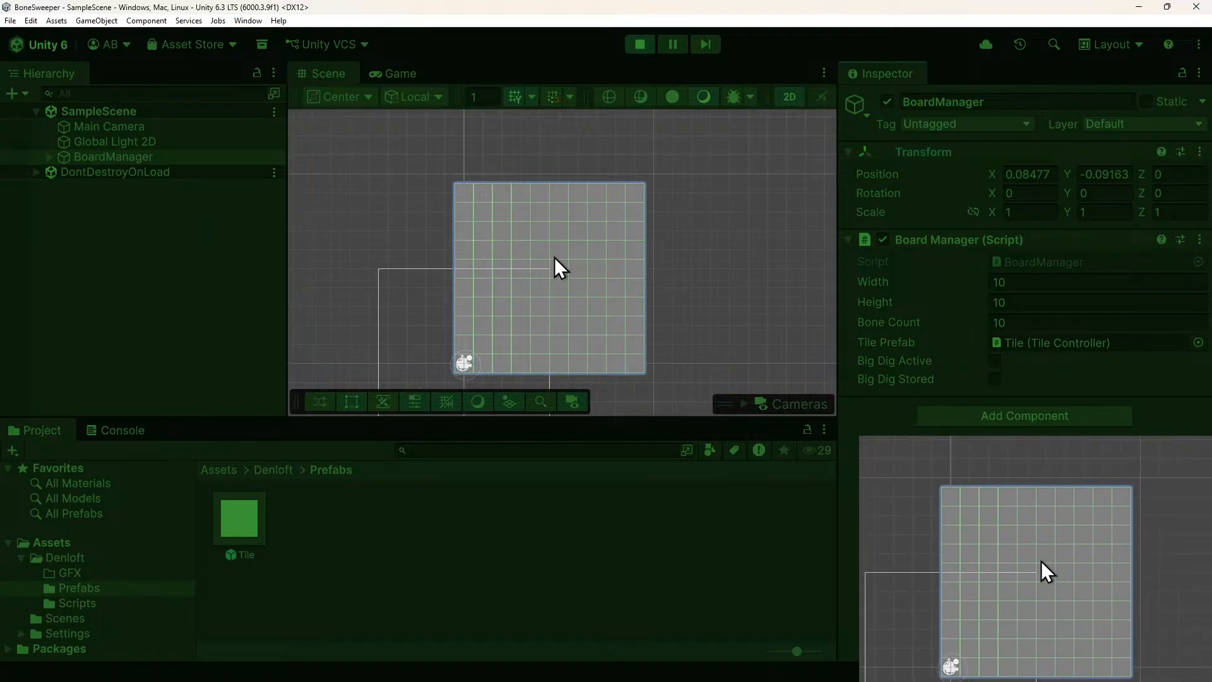
# Examine the Transform and Tile Controller values of successive Tile(Clone) objects under BoardManager.
pyautogui.click(49, 157)
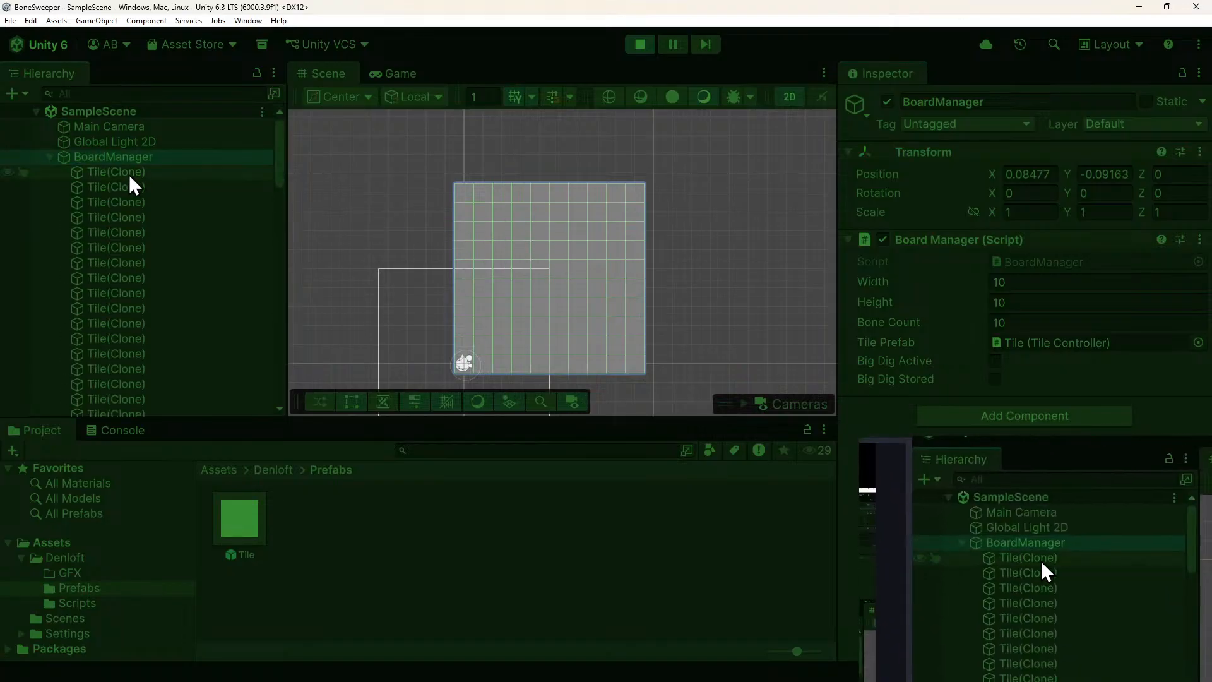
pyautogui.click(127, 173)
pyautogui.click(129, 198)
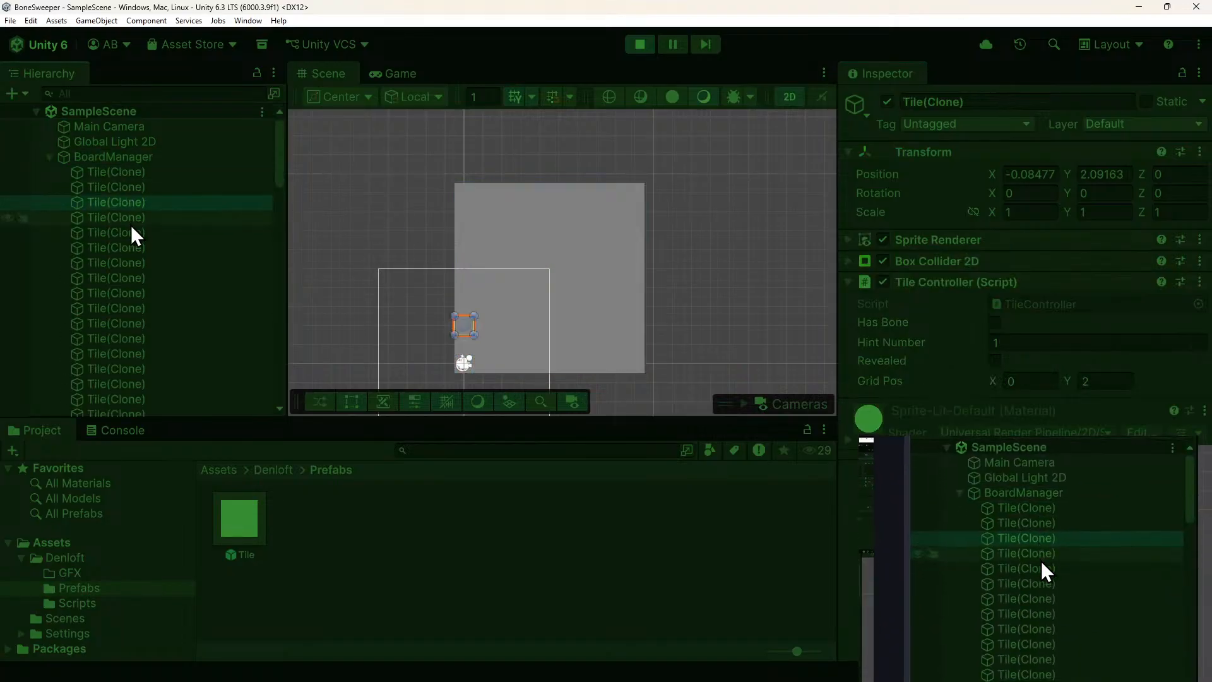
pyautogui.click(131, 218)
pyautogui.click(130, 261)
pyautogui.click(131, 322)
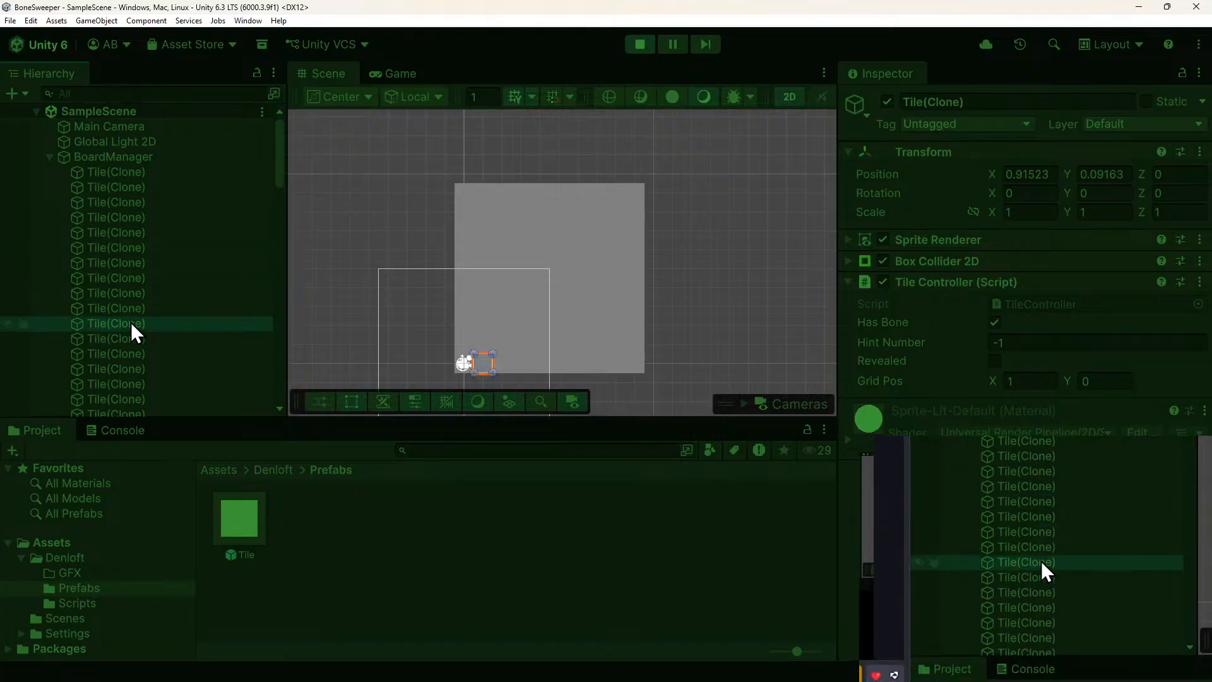
pyautogui.click(114, 170)
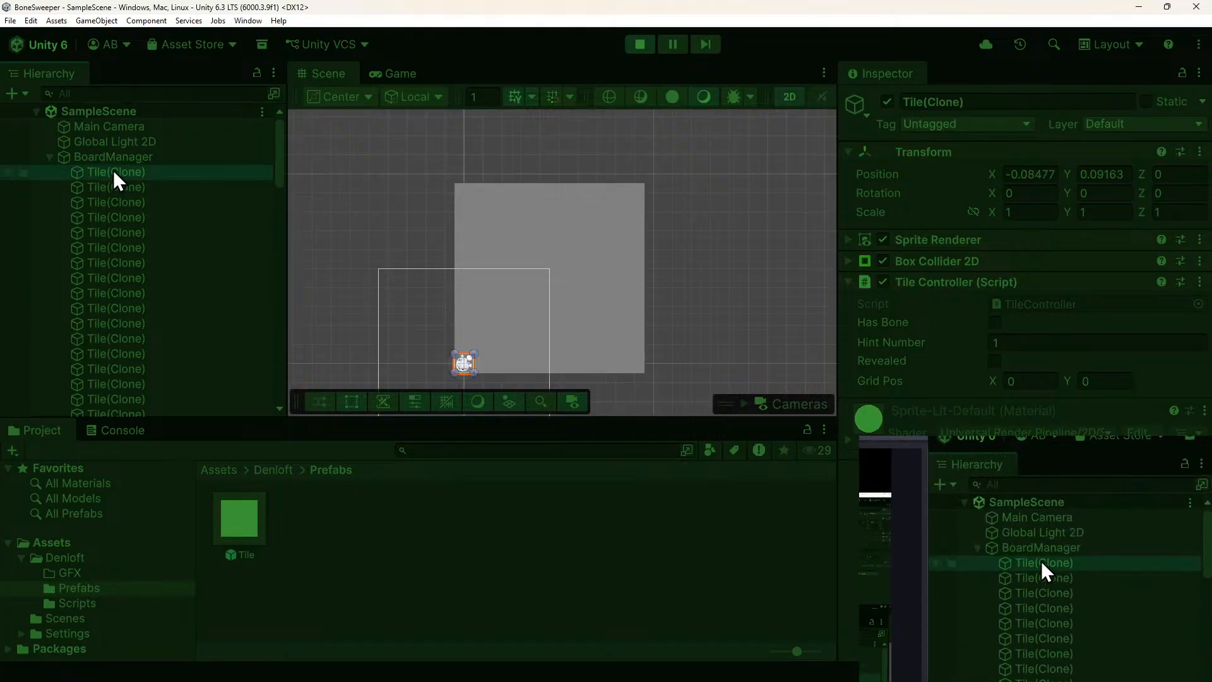
pyautogui.press('Down')
pyautogui.press('Down')
pyautogui.press('Down')
pyautogui.press('Down')
pyautogui.press('Down')
pyautogui.press('Down')
pyautogui.press('Down')
pyautogui.press('Down')
pyautogui.press('Down')
pyautogui.press('Down')
pyautogui.press('Down')
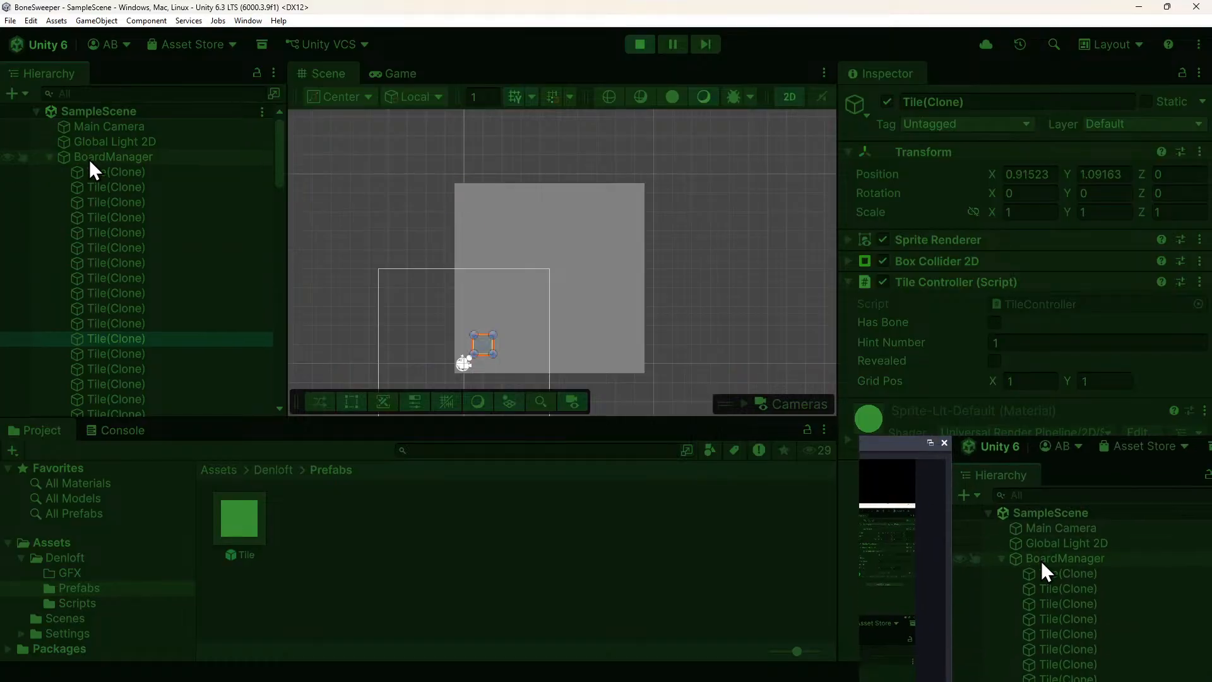
# Stop the running scene, set the BoardManager's X and Y position to 0, and run the scene again.
pyautogui.click(120, 158)
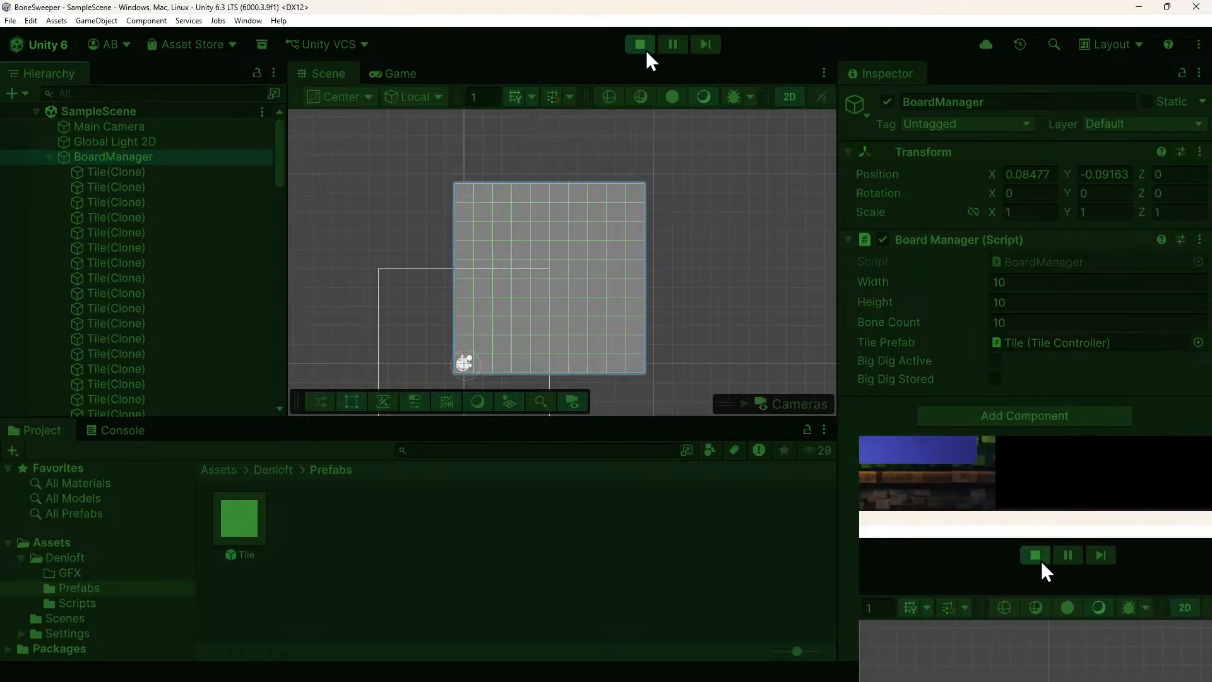
pyautogui.click(640, 46)
pyautogui.click(1030, 173)
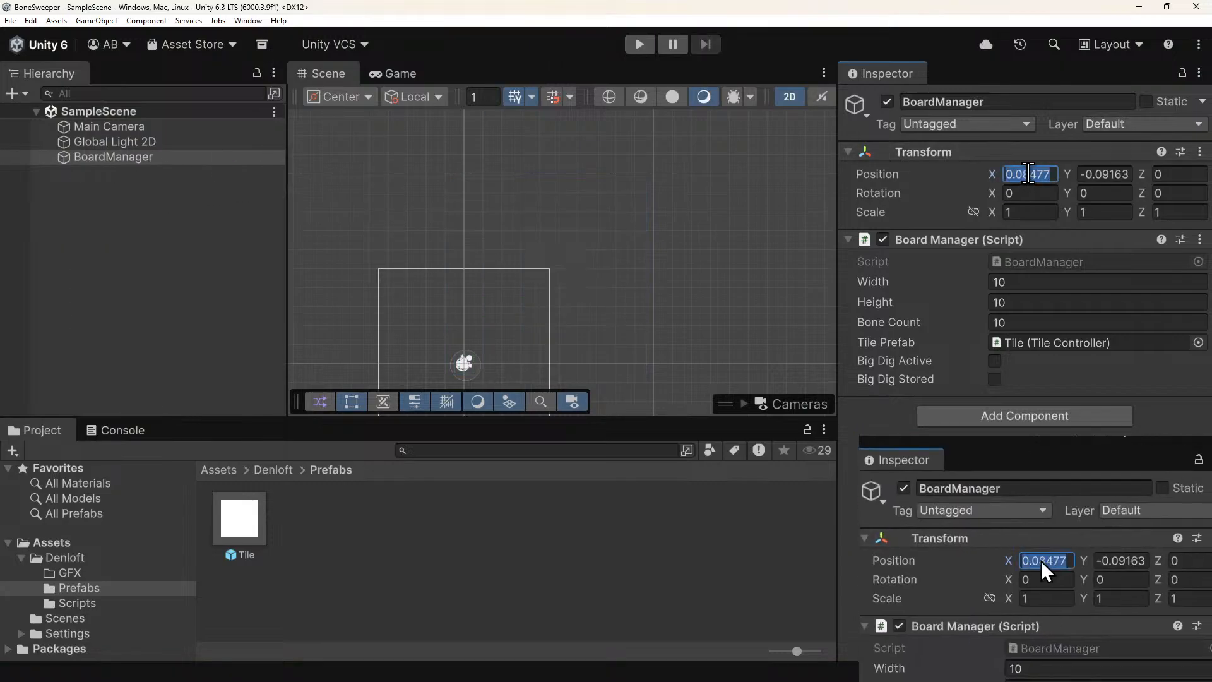
pyautogui.write('0')
pyautogui.press('Tab')
pyautogui.write('0')
pyautogui.press('Return')
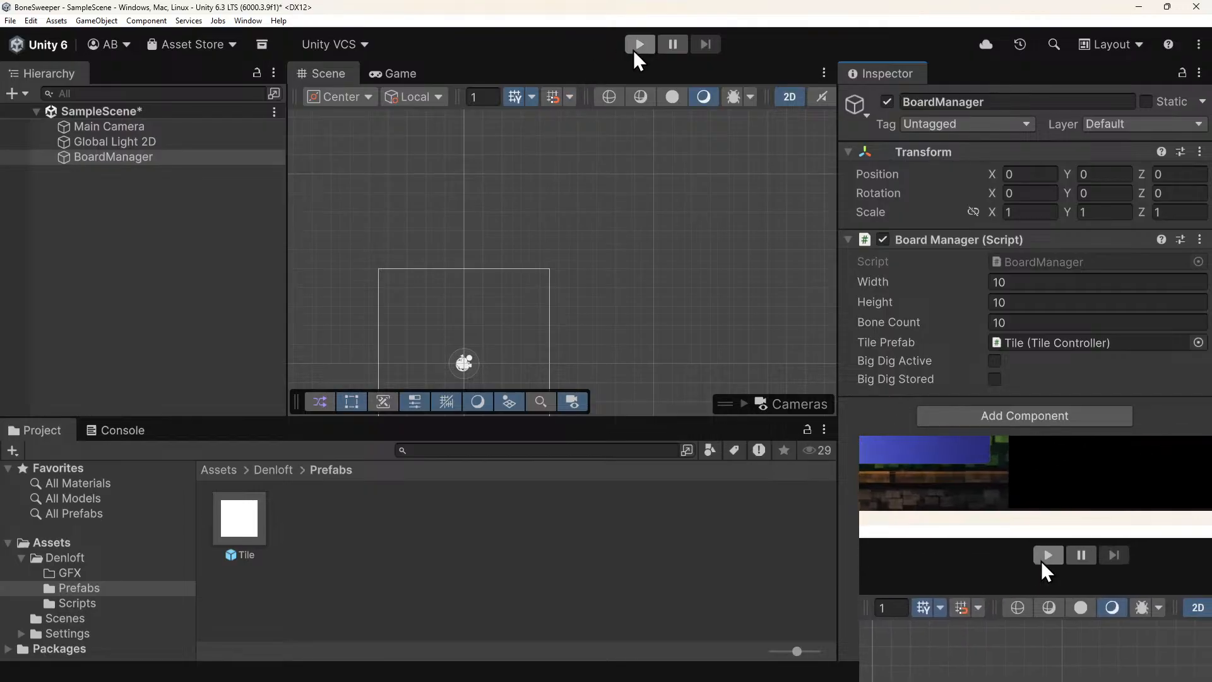
pyautogui.click(640, 44)
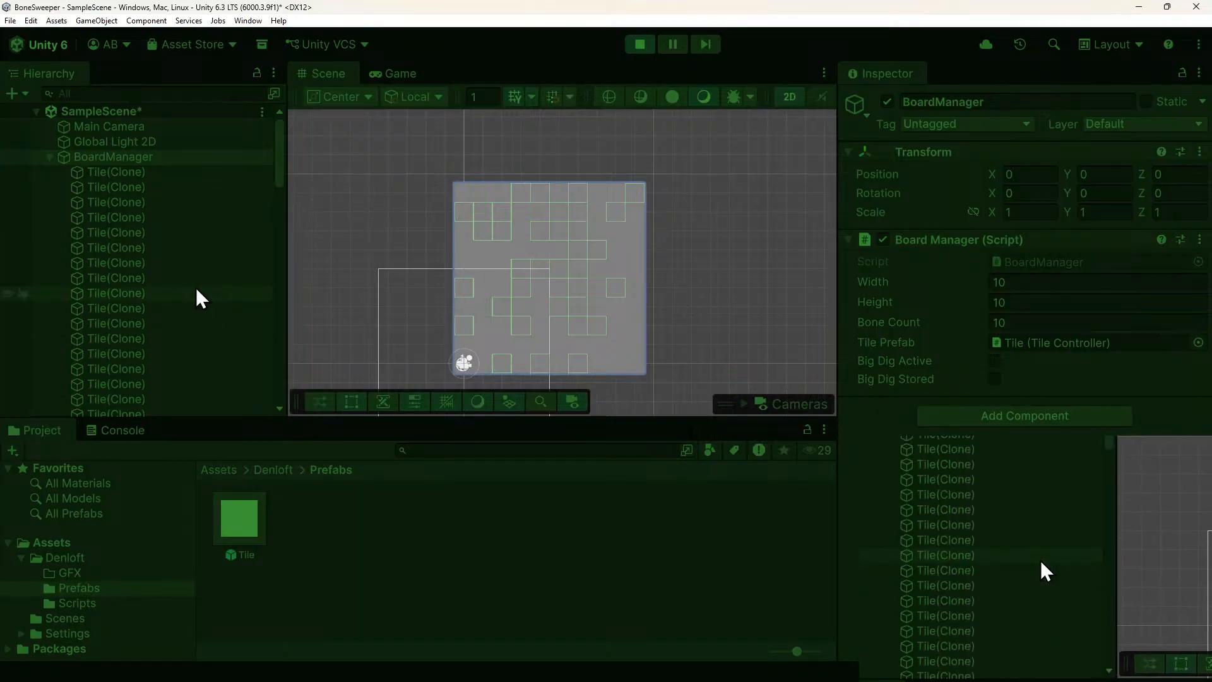
# Examine the Transform and Grid Pos values of the first column's Tile(Clone) objects and the start of the next column.
pyautogui.click(126, 219)
pyautogui.press('Up')
pyautogui.press('Up')
pyautogui.press('Up')
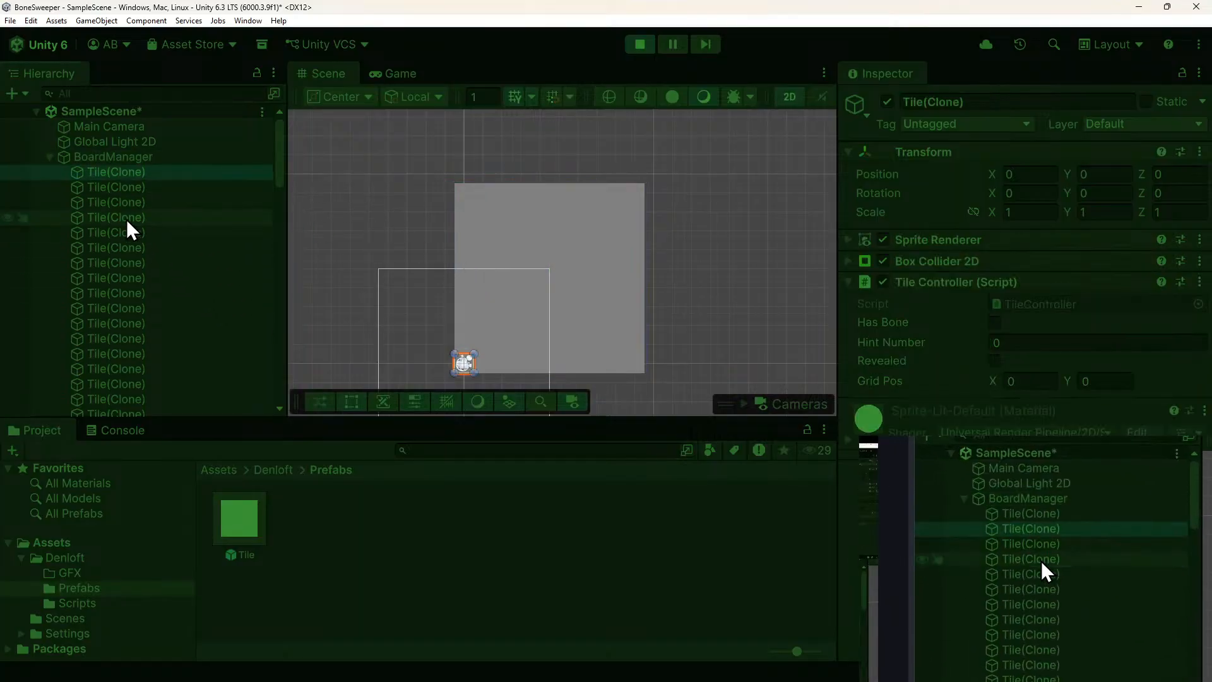
pyautogui.press('Down')
pyautogui.press('Down')
pyautogui.press('Down')
pyautogui.press('Down')
pyautogui.press('Down')
pyautogui.press('Down')
pyautogui.press('Down')
pyautogui.press('Down')
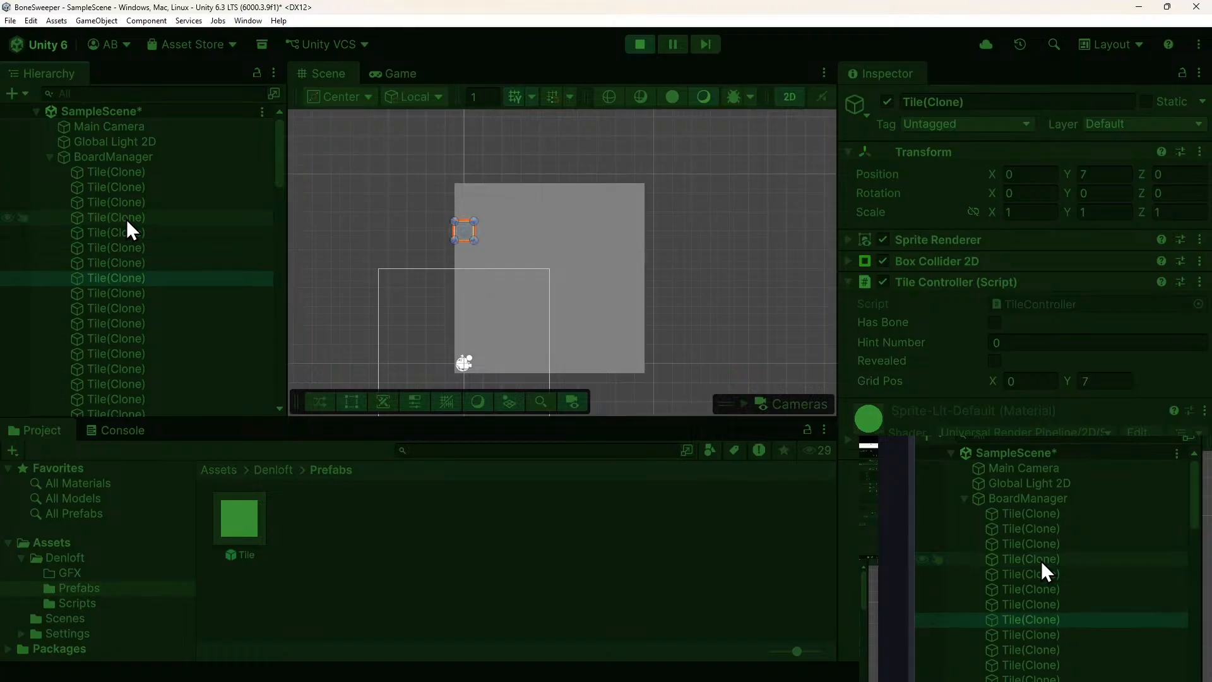
pyautogui.press('Down')
pyautogui.press('Down')
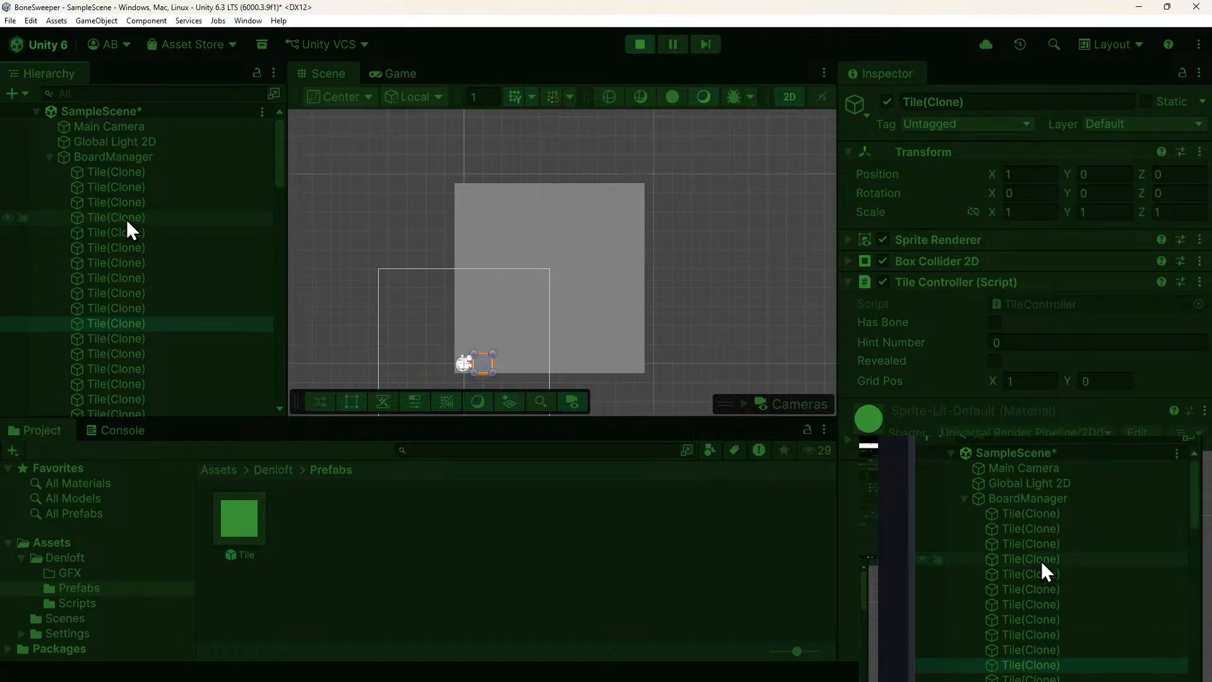
pyautogui.press('Down')
pyautogui.press('Up')
pyautogui.press('Up')
pyautogui.press('Up')
pyautogui.press('Up')
pyautogui.press('Up')
pyautogui.press('Up')
pyautogui.press('Up')
pyautogui.press('Up')
pyautogui.press('Up')
pyautogui.press('Up')
pyautogui.press('Up')
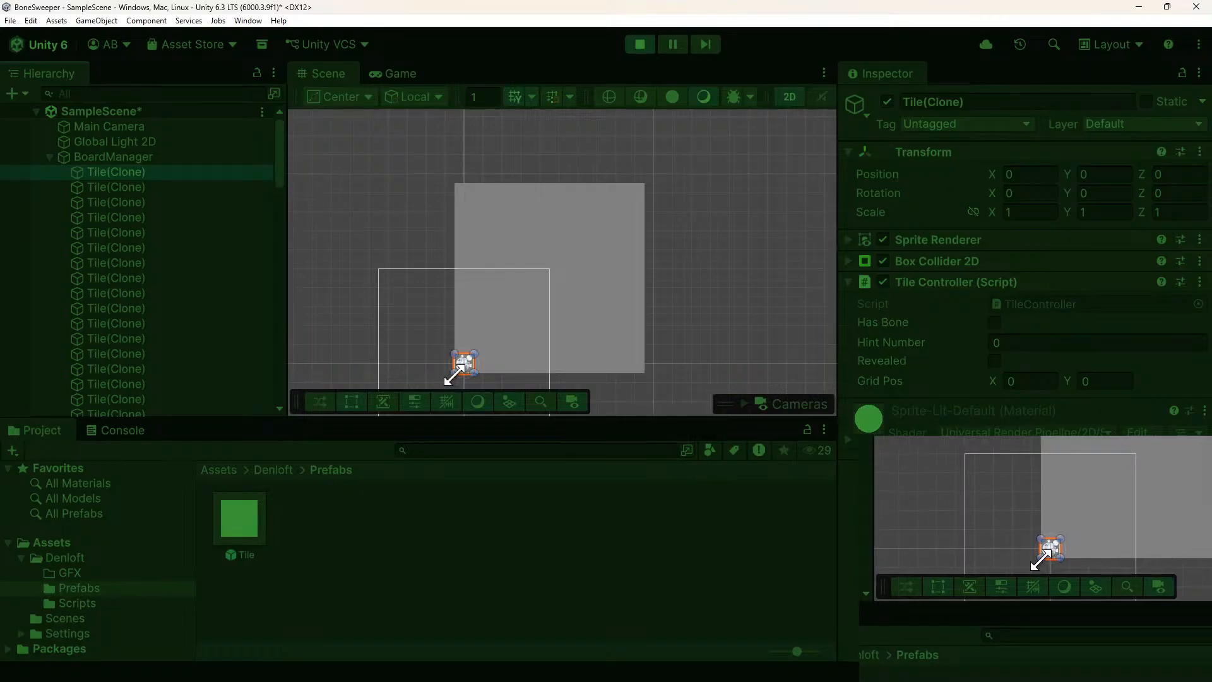
# Set the BoardManager's X and Y position to -5 and check the board in the Game view.
pyautogui.moveTo(417, 360); pyautogui.dragTo(452, 206, button='middle')
pyautogui.click(153, 156)
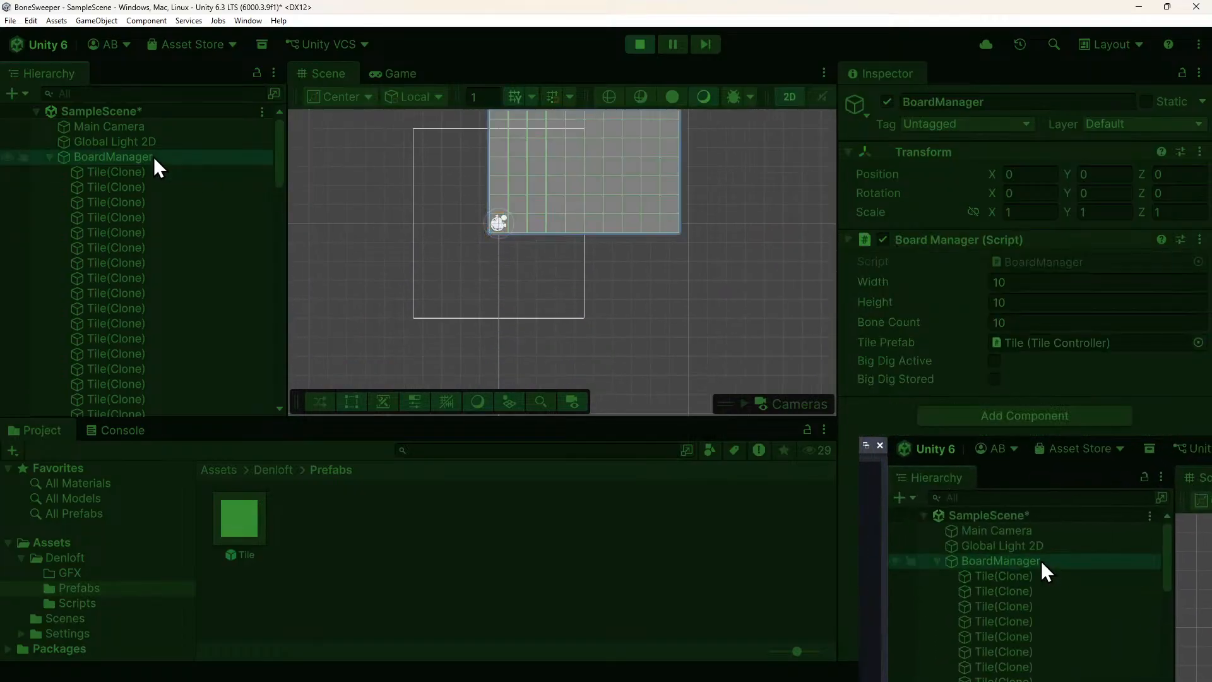
pyautogui.click(1029, 175)
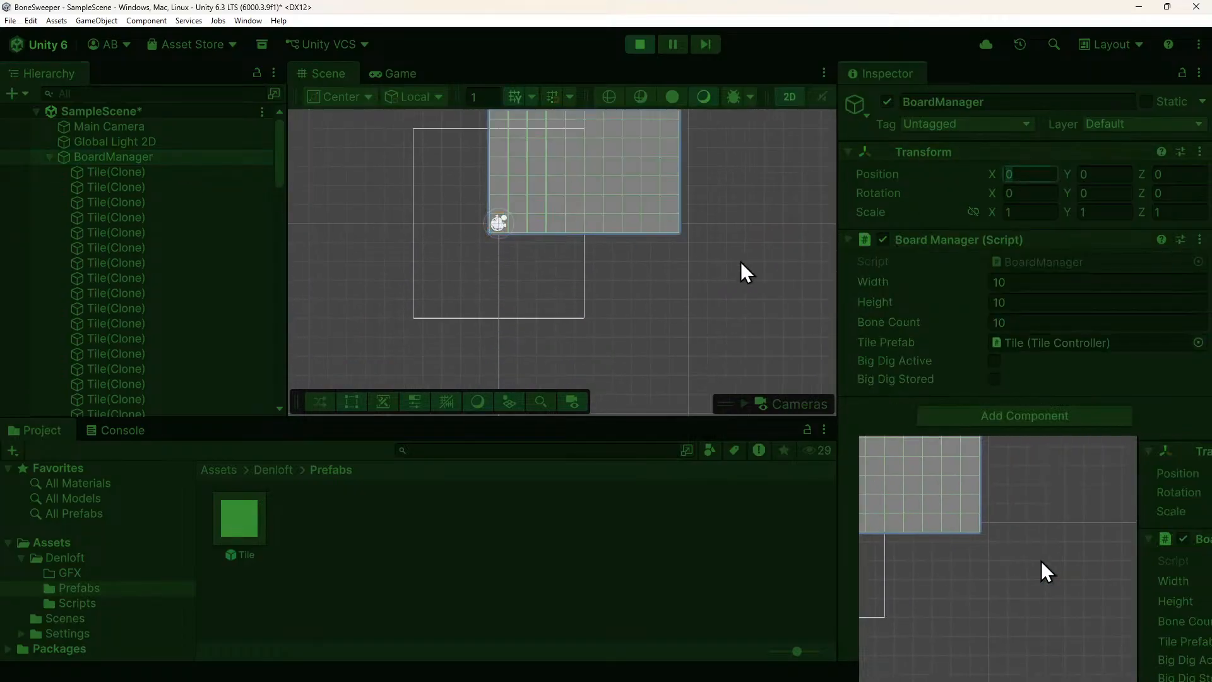
pyautogui.write('-5')
pyautogui.press('Tab')
pyautogui.write('-5')
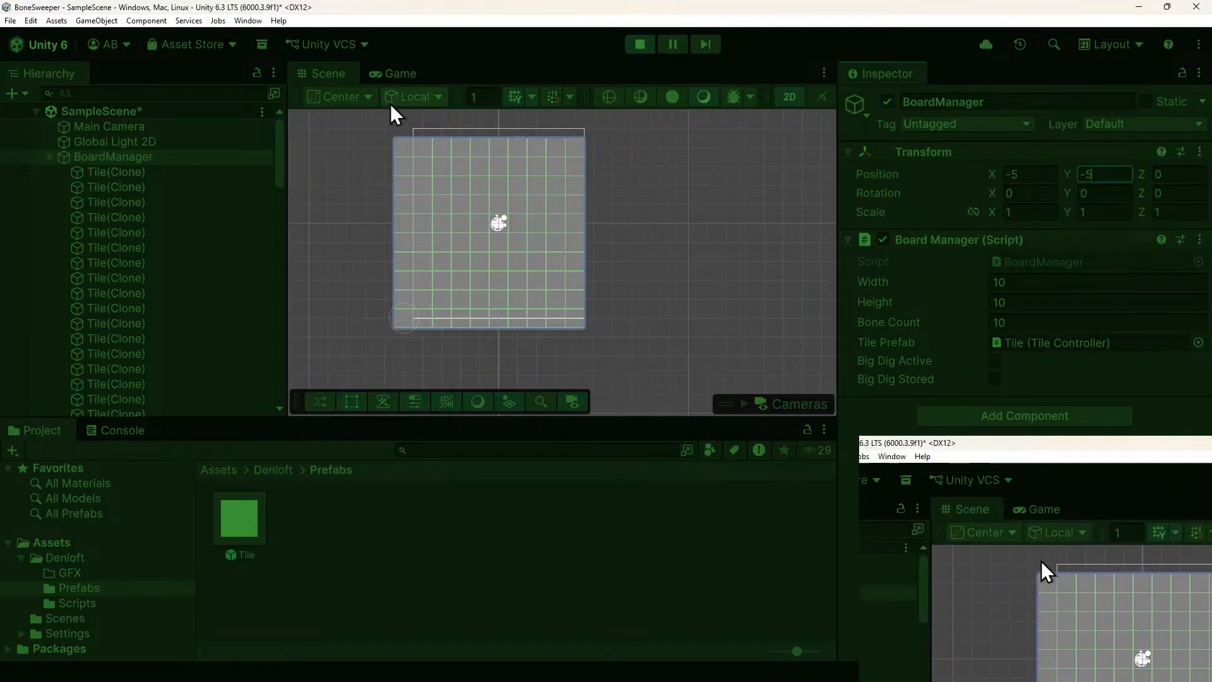
pyautogui.click(393, 74)
pyautogui.click(328, 73)
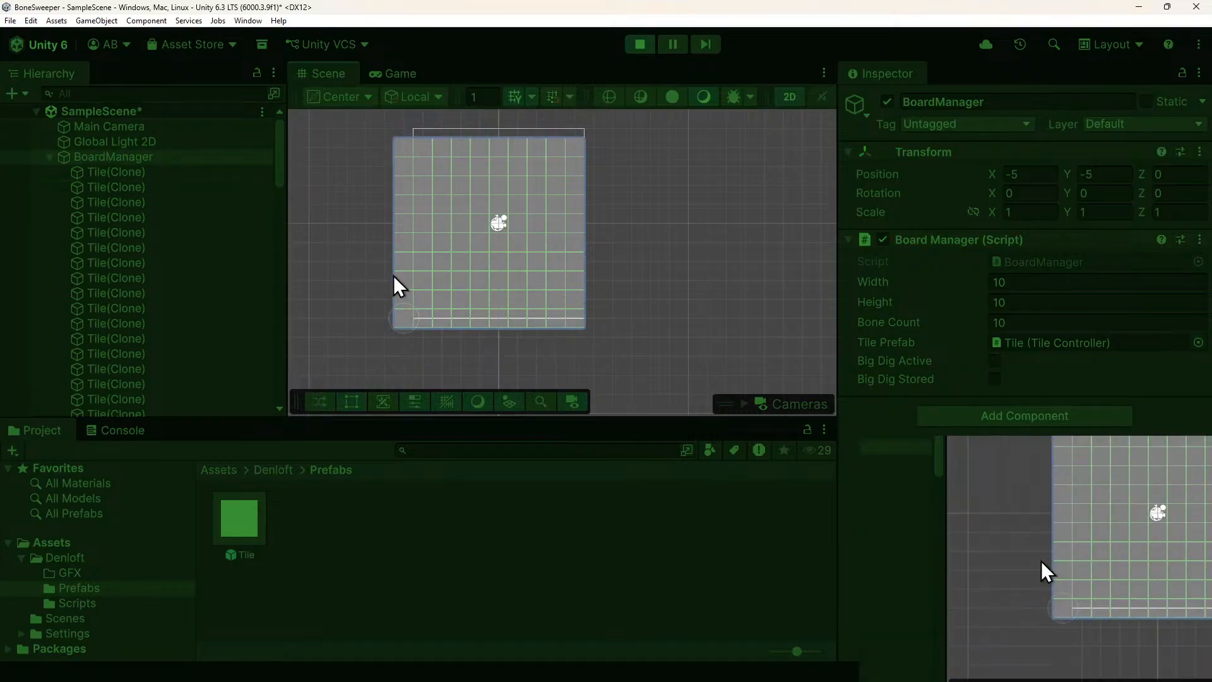
# Inspect the board's corner tile and the Tile Controller values of the other tiles in the first column.
pyautogui.click(404, 320)
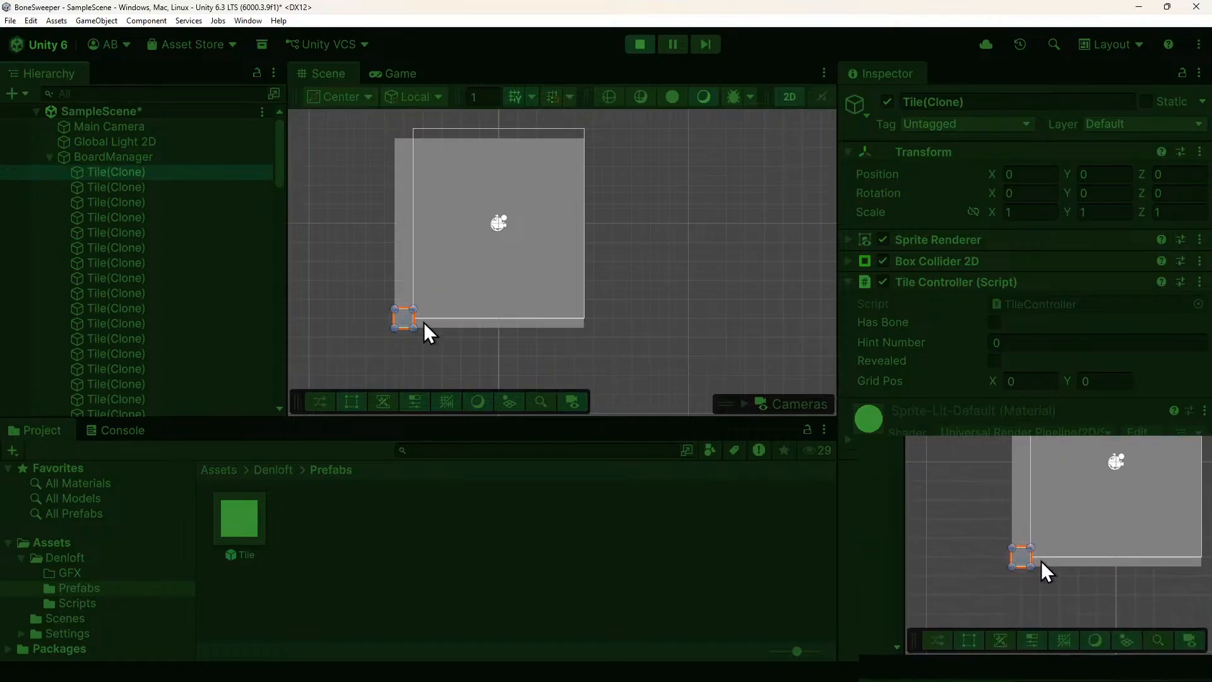
pyautogui.click(424, 320)
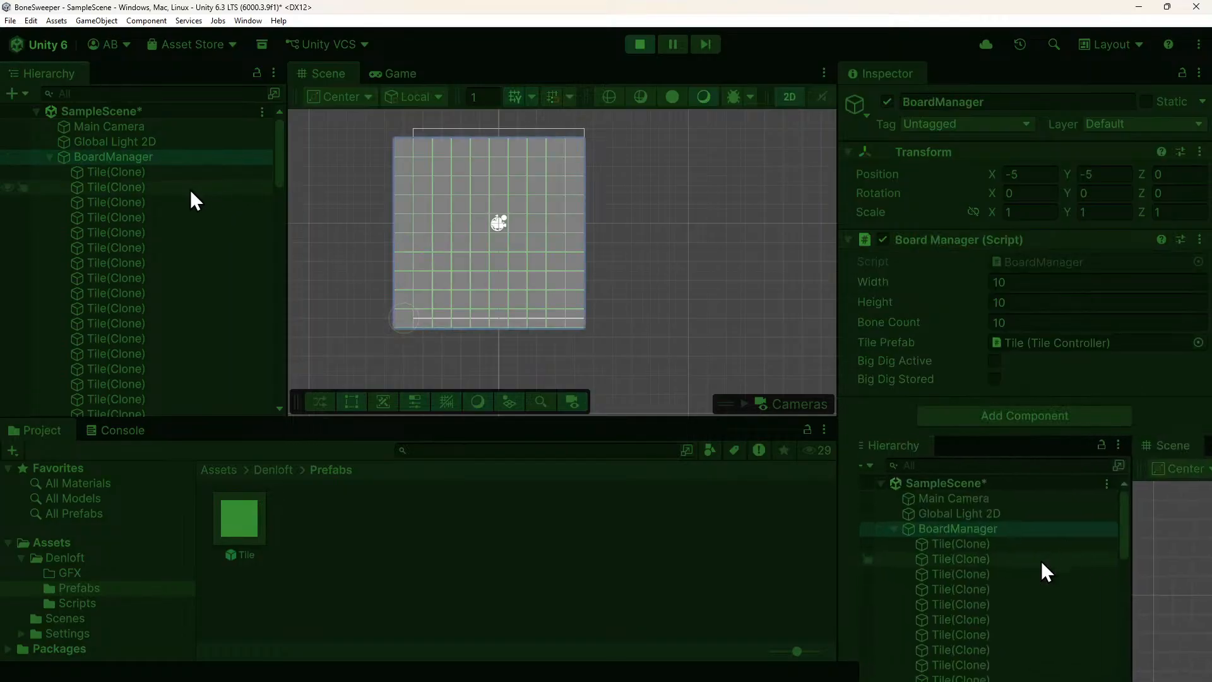
pyautogui.click(183, 202)
pyautogui.press('Down')
pyautogui.press('Down')
pyautogui.press('Down')
pyautogui.press('Down')
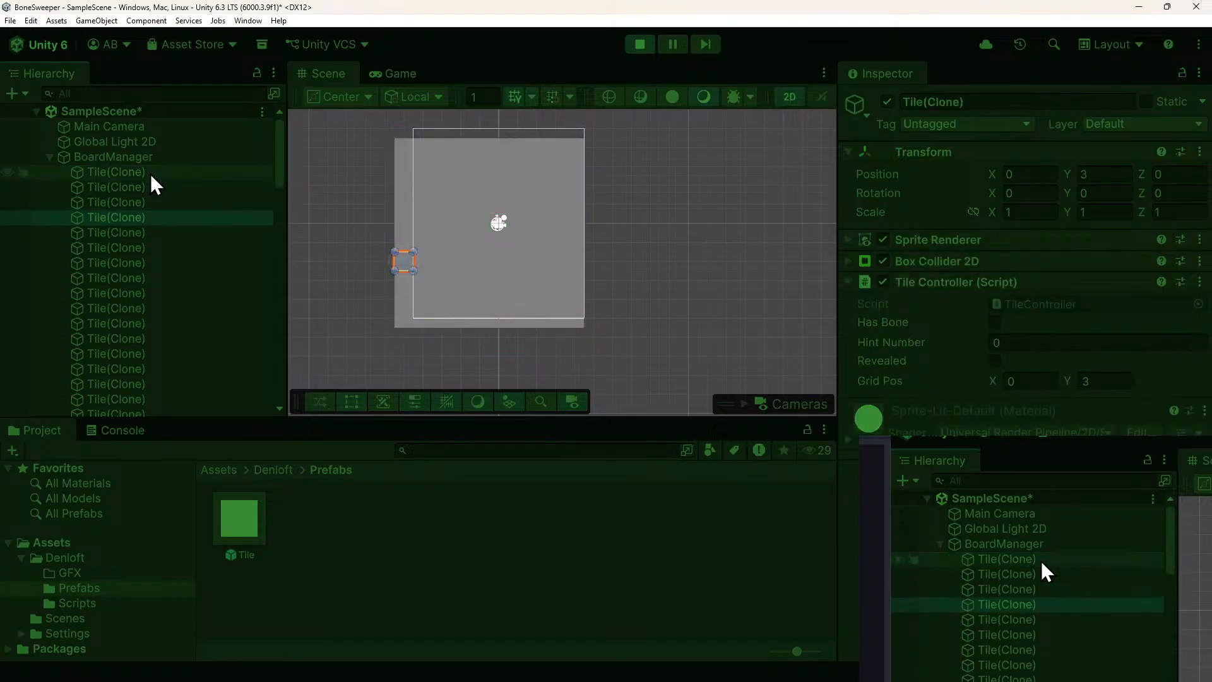
pyautogui.press('Down')
pyautogui.press('Down')
pyautogui.press('Down')
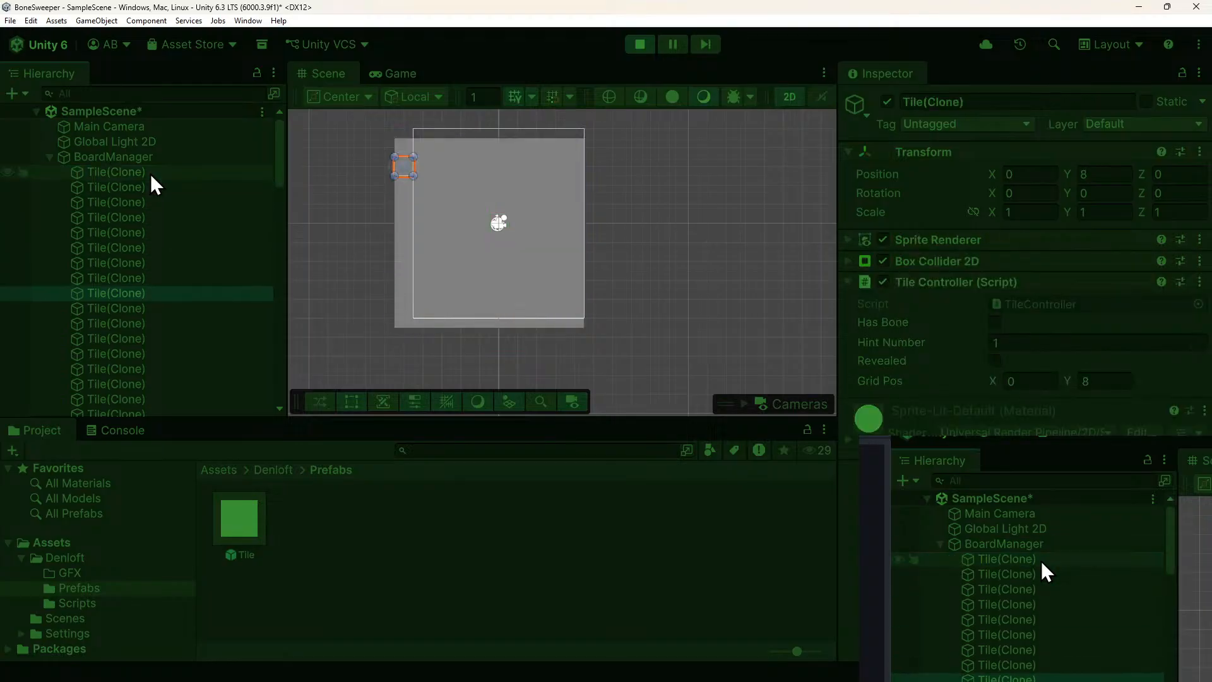
pyautogui.press('Up')
pyautogui.press('Up')
pyautogui.press('Up')
pyautogui.press('Up')
pyautogui.press('Up')
pyautogui.press('Up')
pyautogui.press('Up')
pyautogui.press('Up')
pyautogui.press('Up')
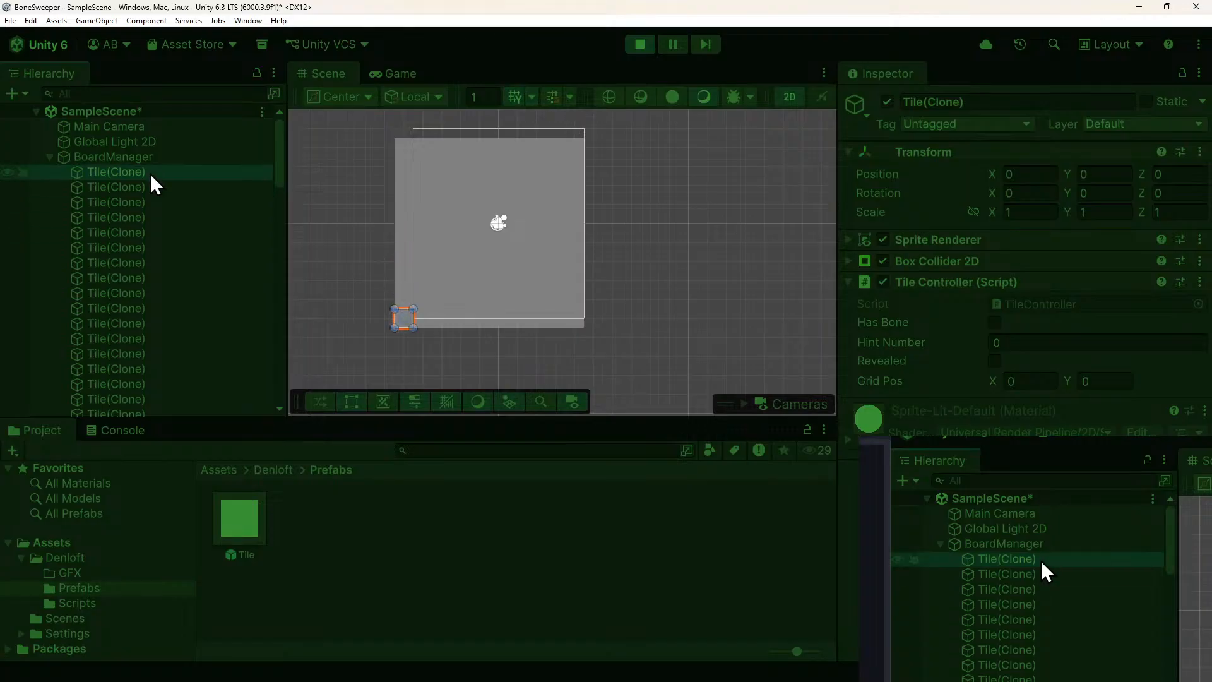
# Step through the Tile(Clone) objects column by column, comparing their Position, Grid Pos, Has Bone and Hint Number values.
pyautogui.press('Down')
pyautogui.press('Down')
pyautogui.press('Down')
pyautogui.press('Down')
pyautogui.press('Down')
pyautogui.press('Down')
pyautogui.press('Down')
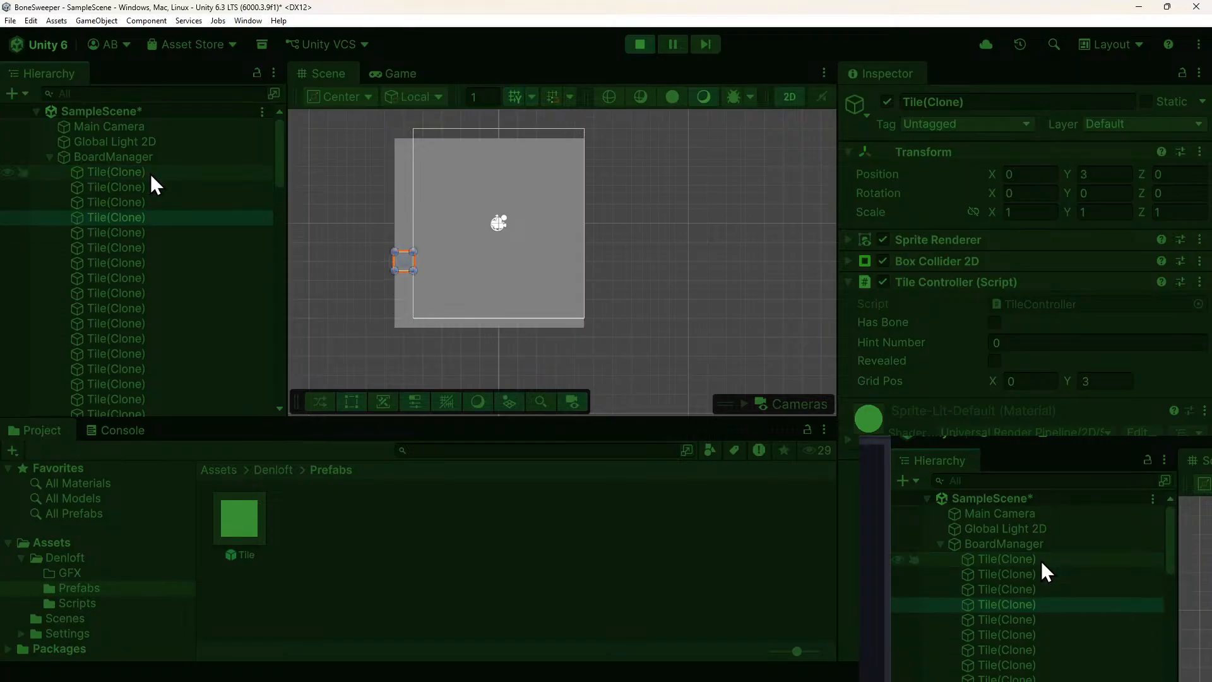
pyautogui.press('Down')
pyautogui.press('Down')
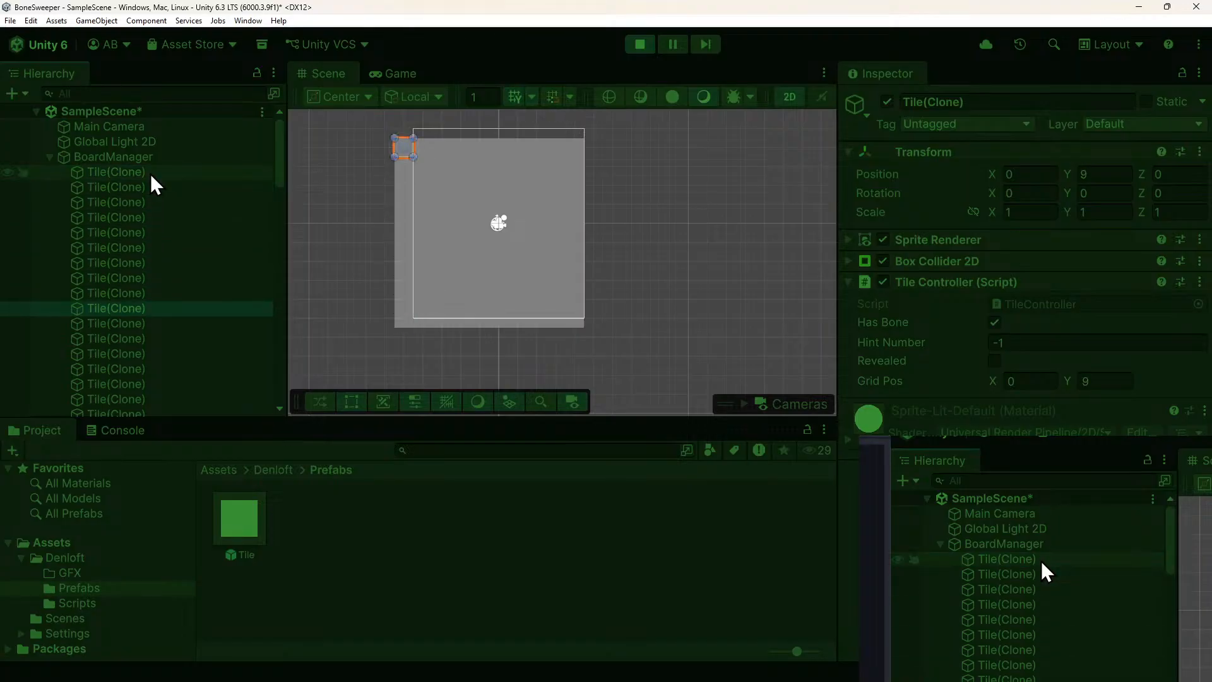
pyautogui.press('Down')
pyautogui.press('Down')
pyautogui.press('Down')
pyautogui.press('Down')
pyautogui.press('Down')
pyautogui.press('Down')
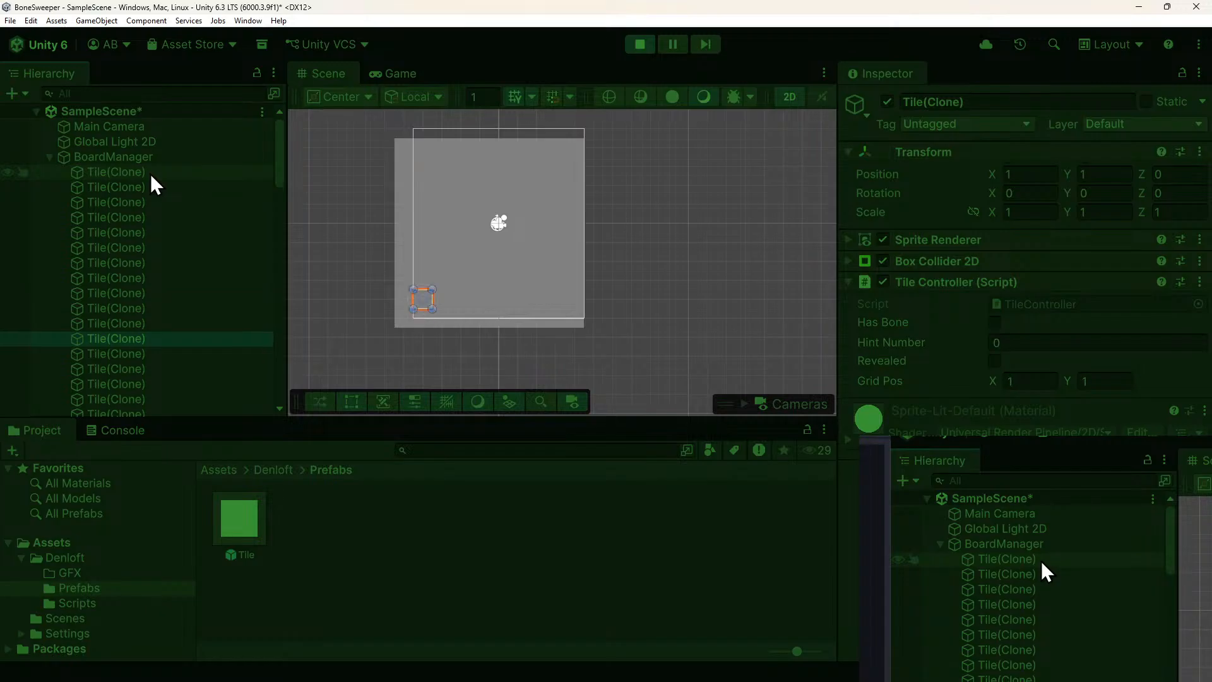
pyautogui.press('Down')
pyautogui.press('Down')
pyautogui.press('Down')
pyautogui.press('Down')
pyautogui.press('Down')
pyautogui.press('Down')
pyautogui.press('Down')
pyautogui.press('Down')
pyautogui.press('Down')
pyautogui.press('Down')
pyautogui.press('Down')
pyautogui.press('Down')
pyautogui.press('Down')
pyautogui.press('Down')
pyautogui.press('Down')
pyautogui.press('Down')
pyautogui.press('Down')
pyautogui.press('Down')
pyautogui.press('Down')
pyautogui.press('Down')
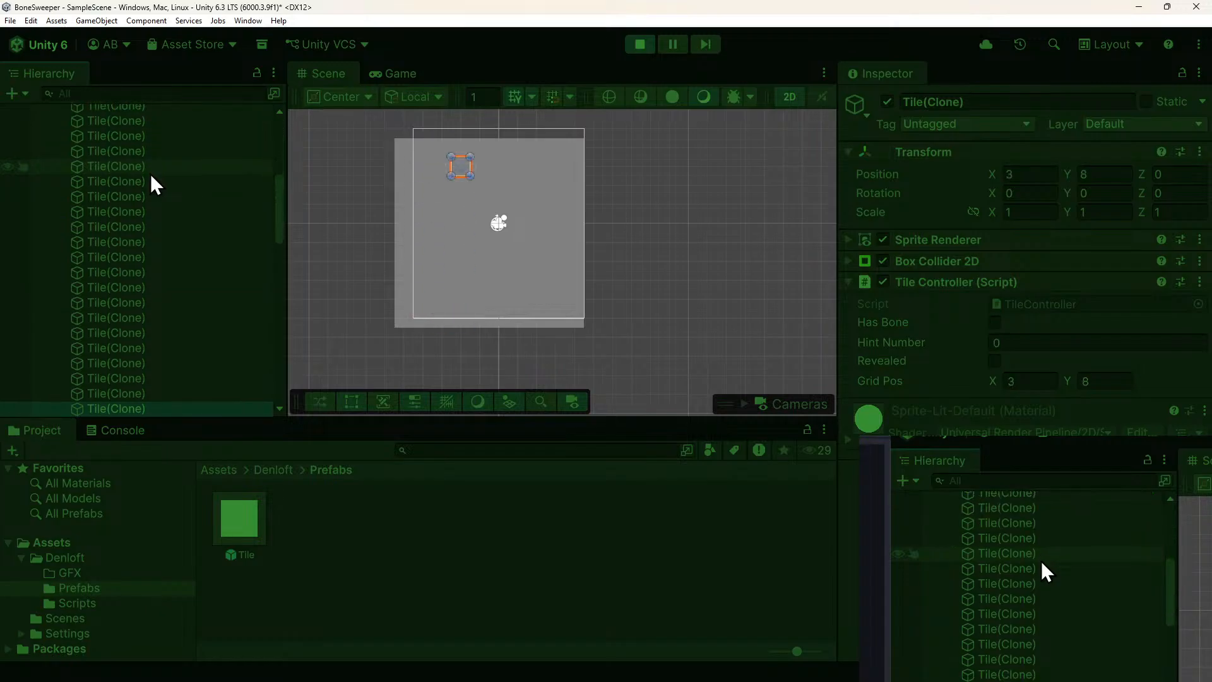
# Find the tile at grid position (4, 4) and compare its location with the camera at the board's centre.
pyautogui.press('Up')
pyautogui.press('Up')
pyautogui.press('Up')
pyautogui.press('Up')
pyautogui.press('Up')
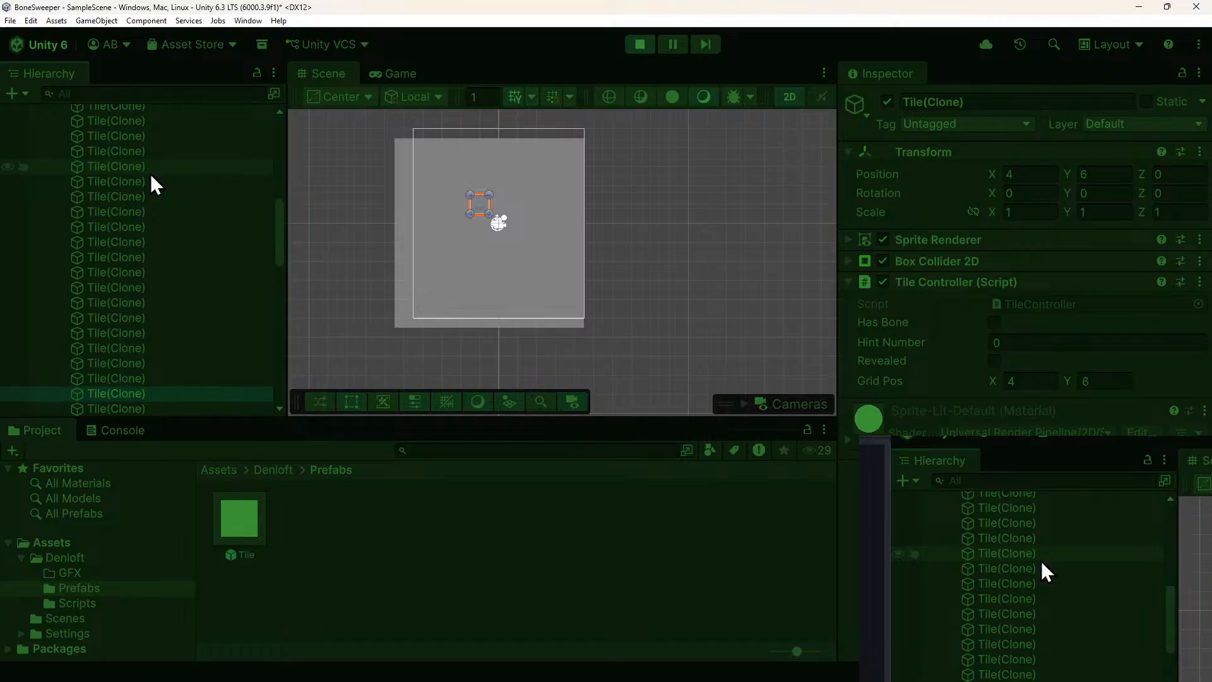
pyautogui.press('Up')
pyautogui.press('Up')
pyautogui.press('Down')
pyautogui.press('Down')
pyautogui.press('Down')
pyautogui.press('Down')
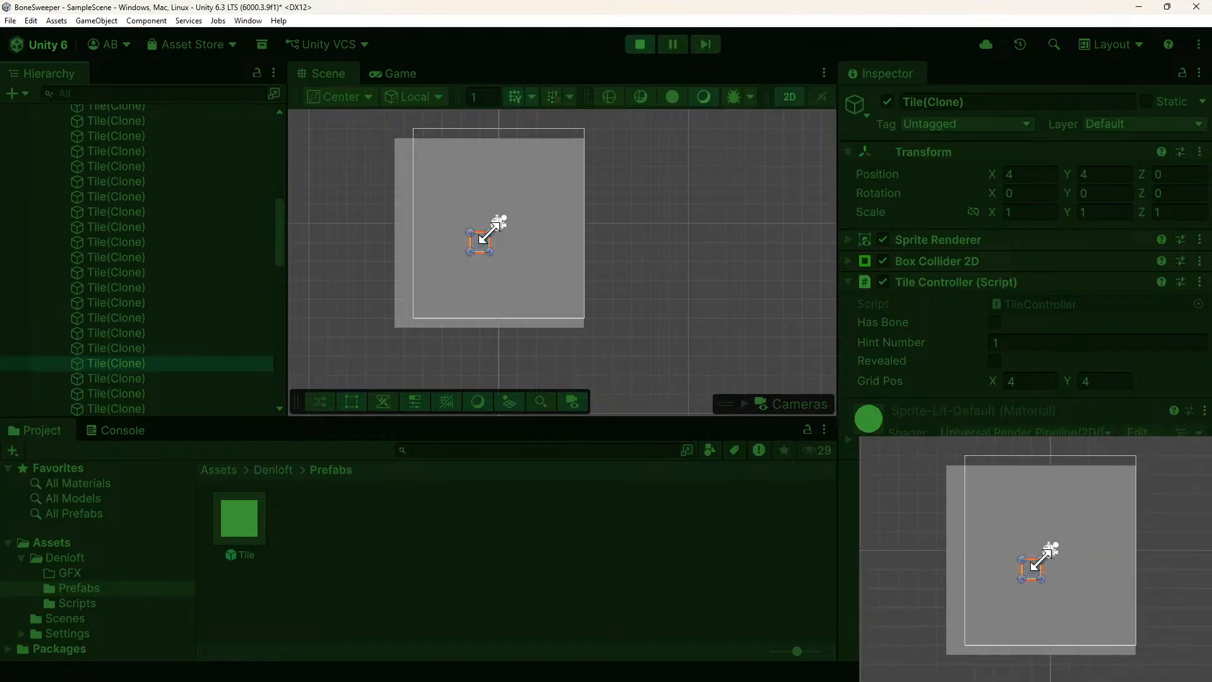
pyautogui.scroll(10, 217, 222)
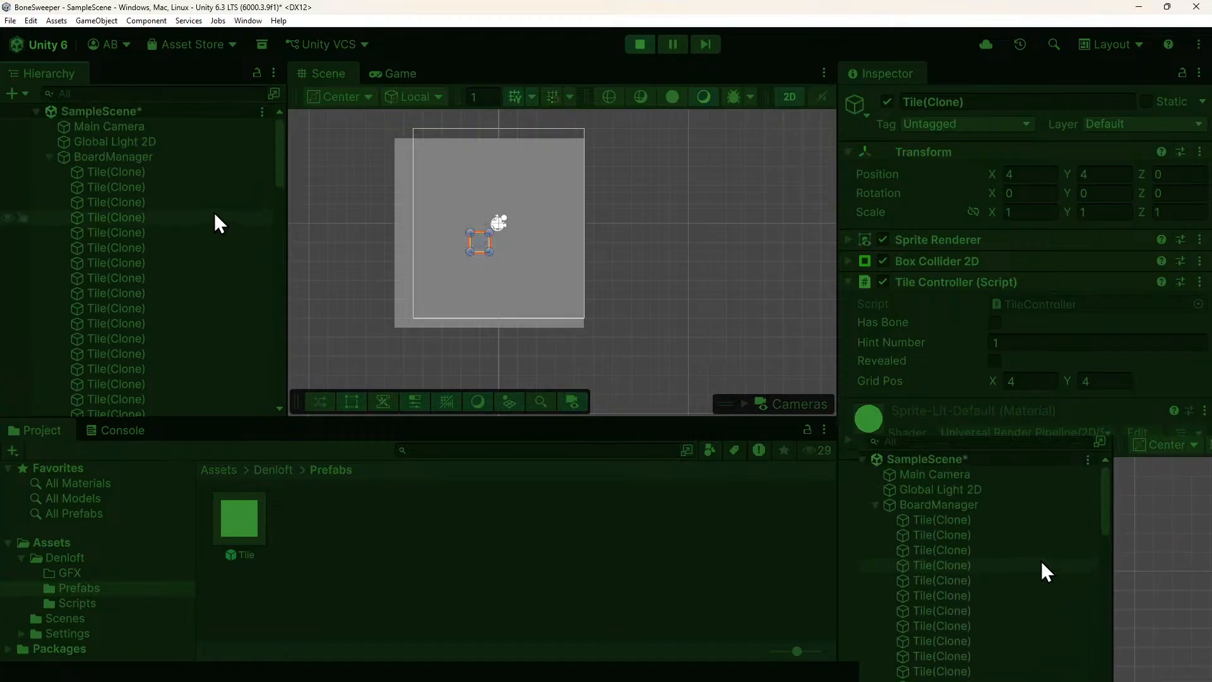
# Set the BoardManager's X and Y position to -4.5 and check the board in the Game view.
pyautogui.click(109, 126)
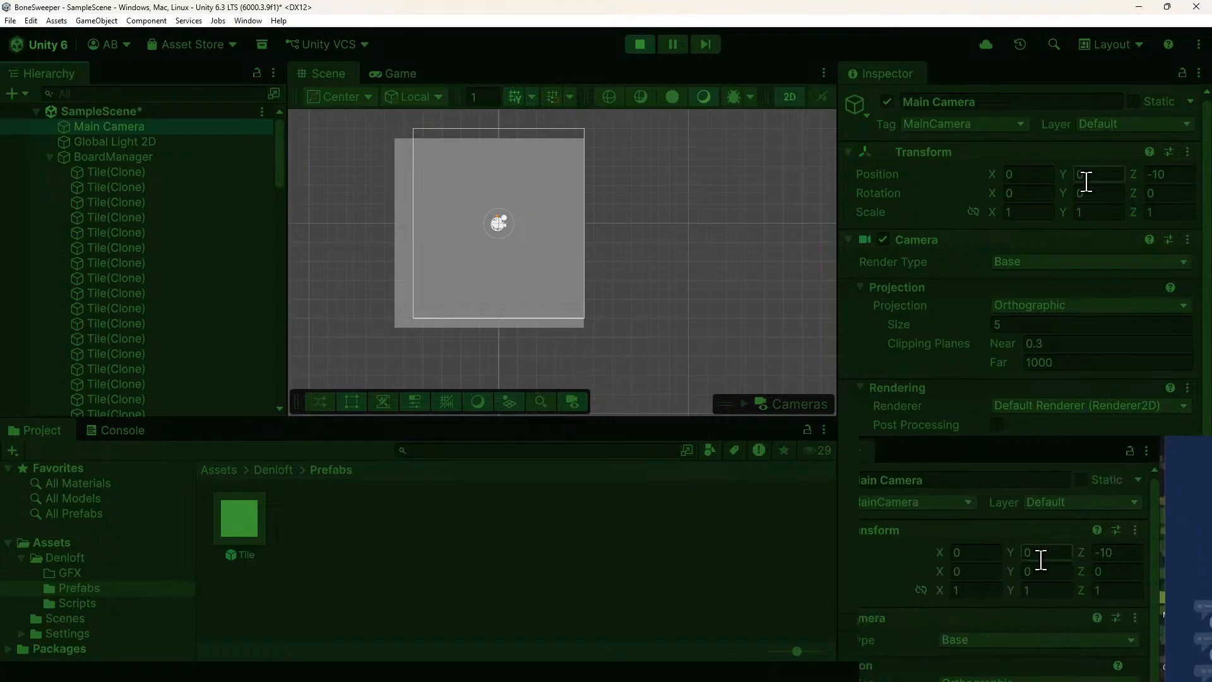
pyautogui.click(114, 156)
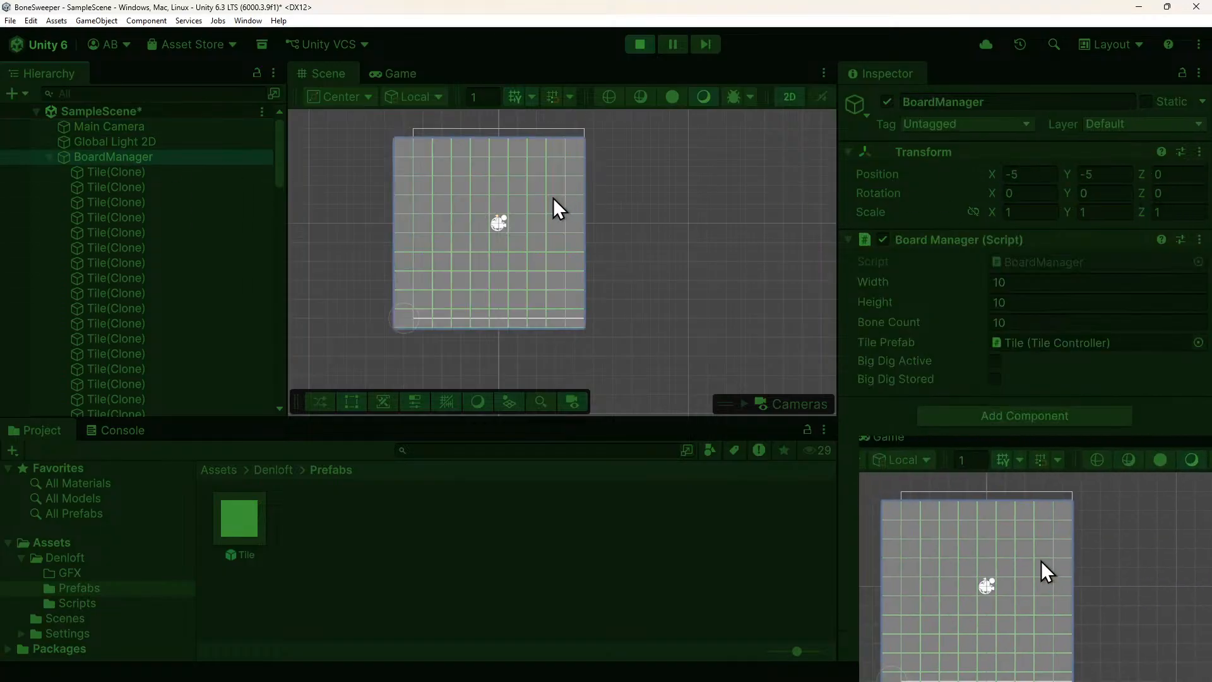
pyautogui.click(1031, 176)
pyautogui.write('-')
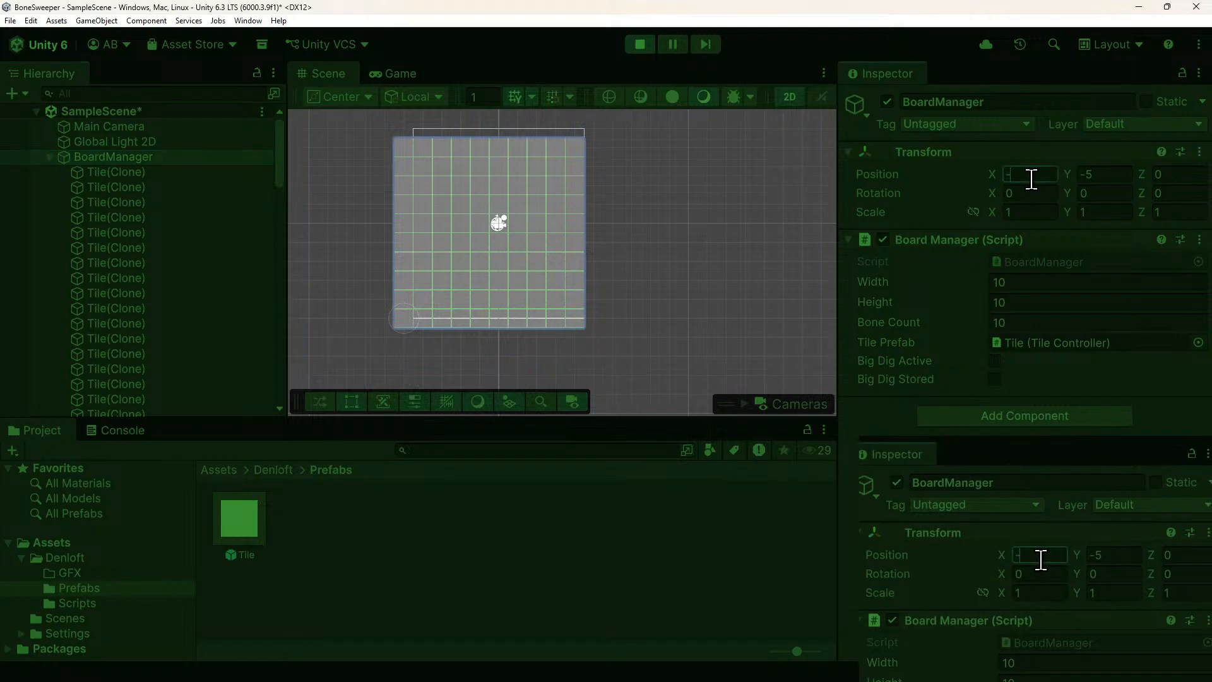
pyautogui.write('4.5-4.5')
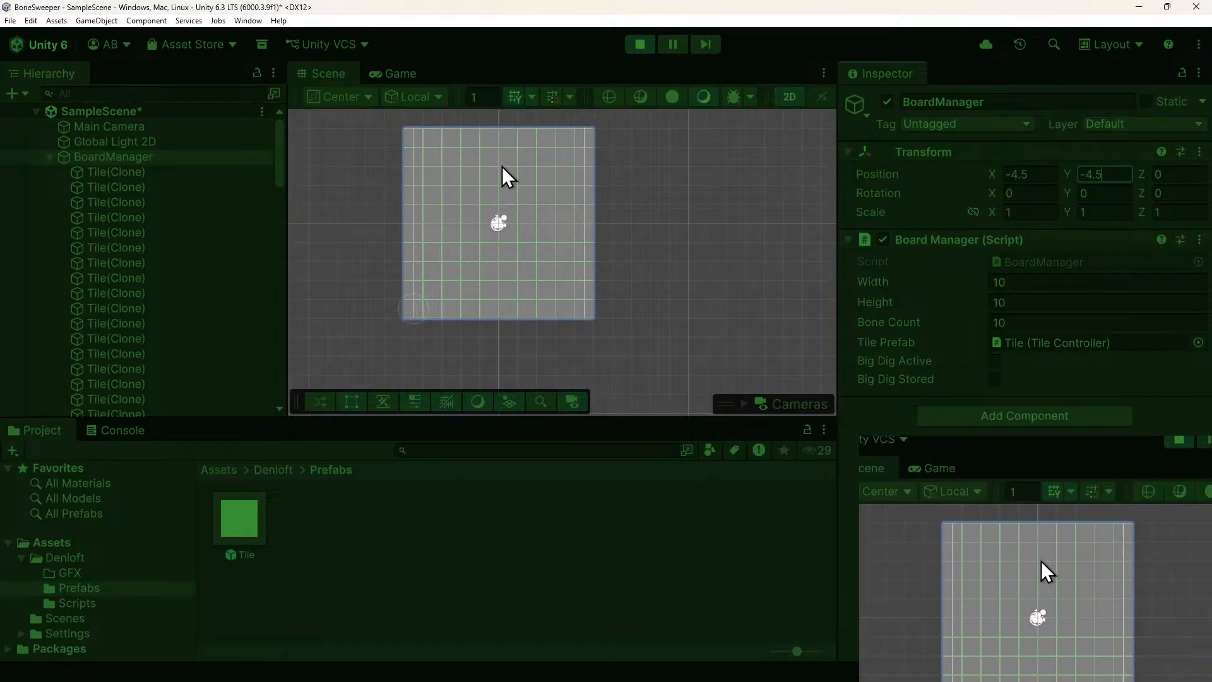
pyautogui.click(388, 70)
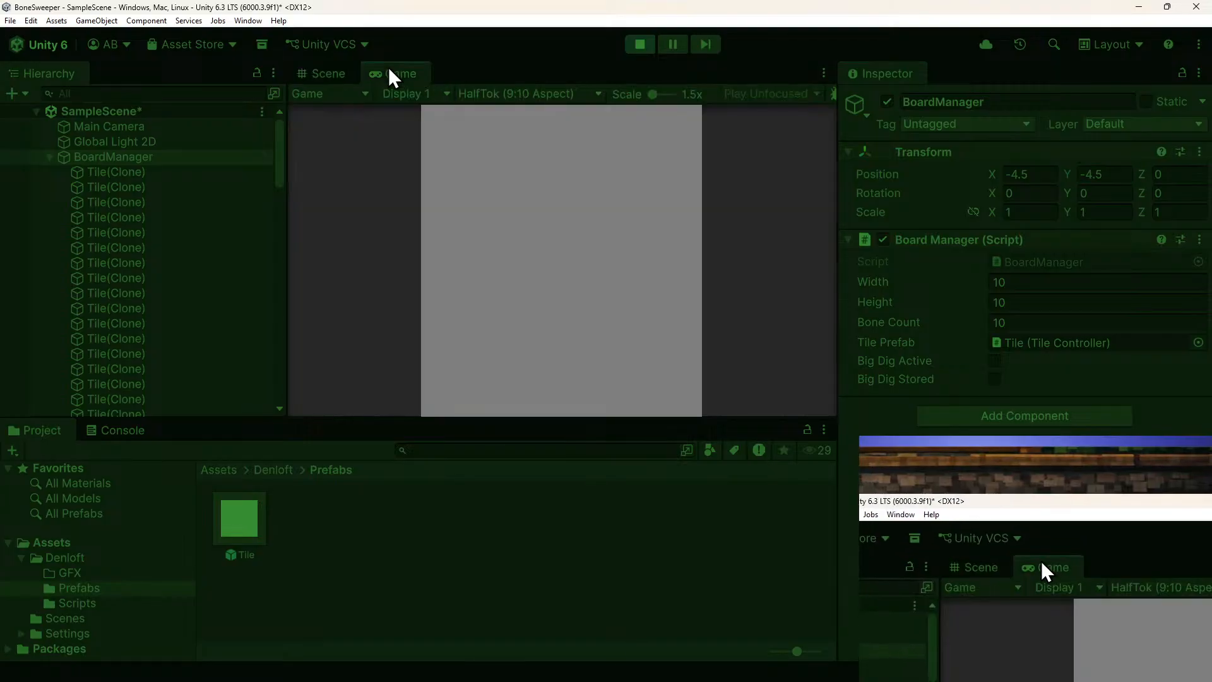
pyautogui.click(346, 73)
# Delete the first column's two corner tiles, at grid positions (0, 0) and (0, 9), from the running board.
pyautogui.click(100, 174)
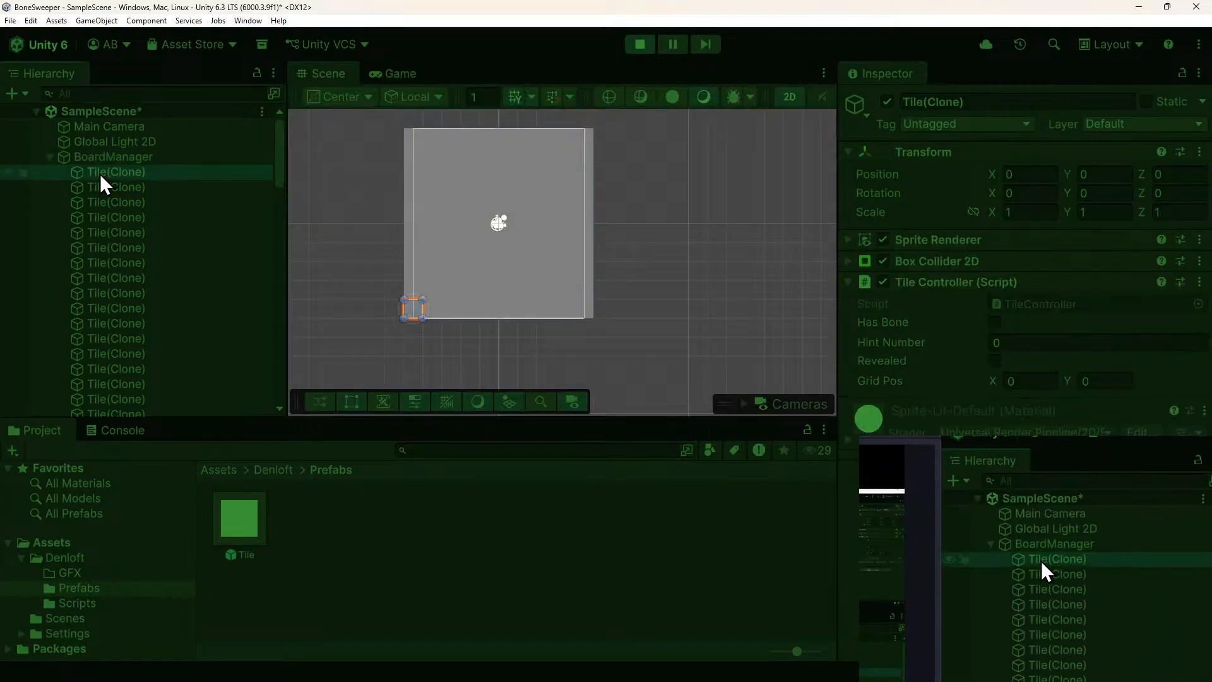
pyautogui.keyDown('ctrl'); pyautogui.click(99, 175); pyautogui.keyUp('ctrl')
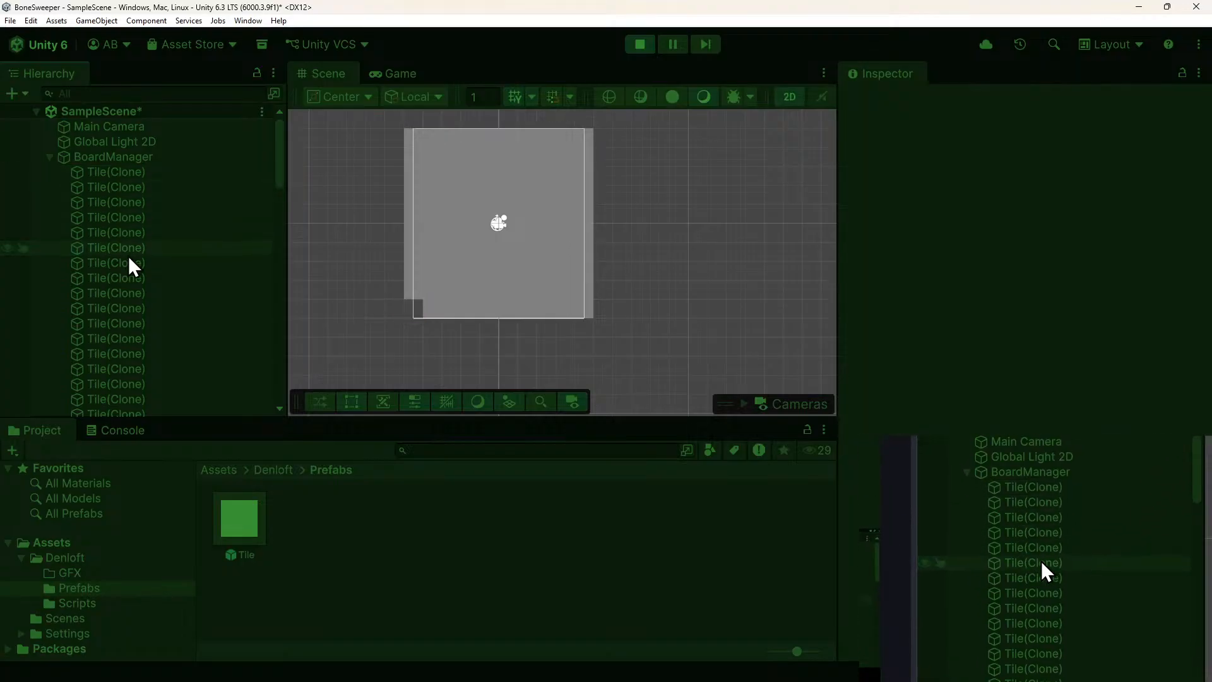
pyautogui.scroll(-3, 152, 392)
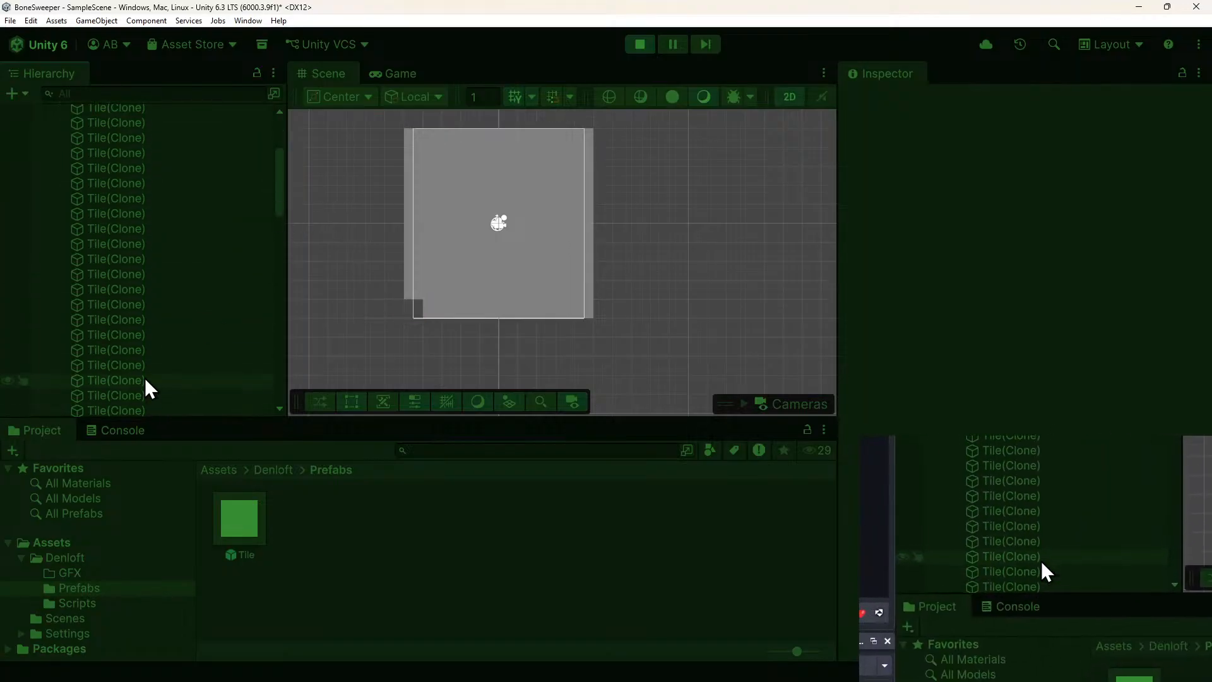
pyautogui.click(136, 259)
pyautogui.click(126, 229)
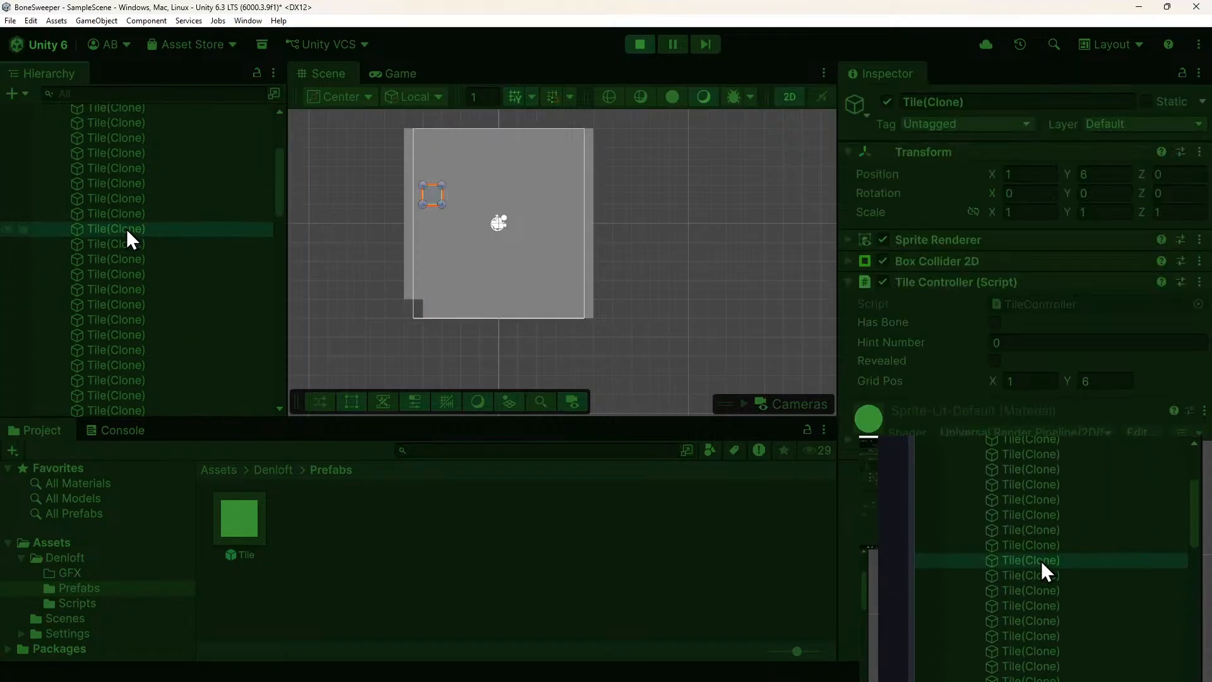
pyautogui.click(120, 154)
pyautogui.scroll(3, 120, 157)
pyautogui.click(126, 152)
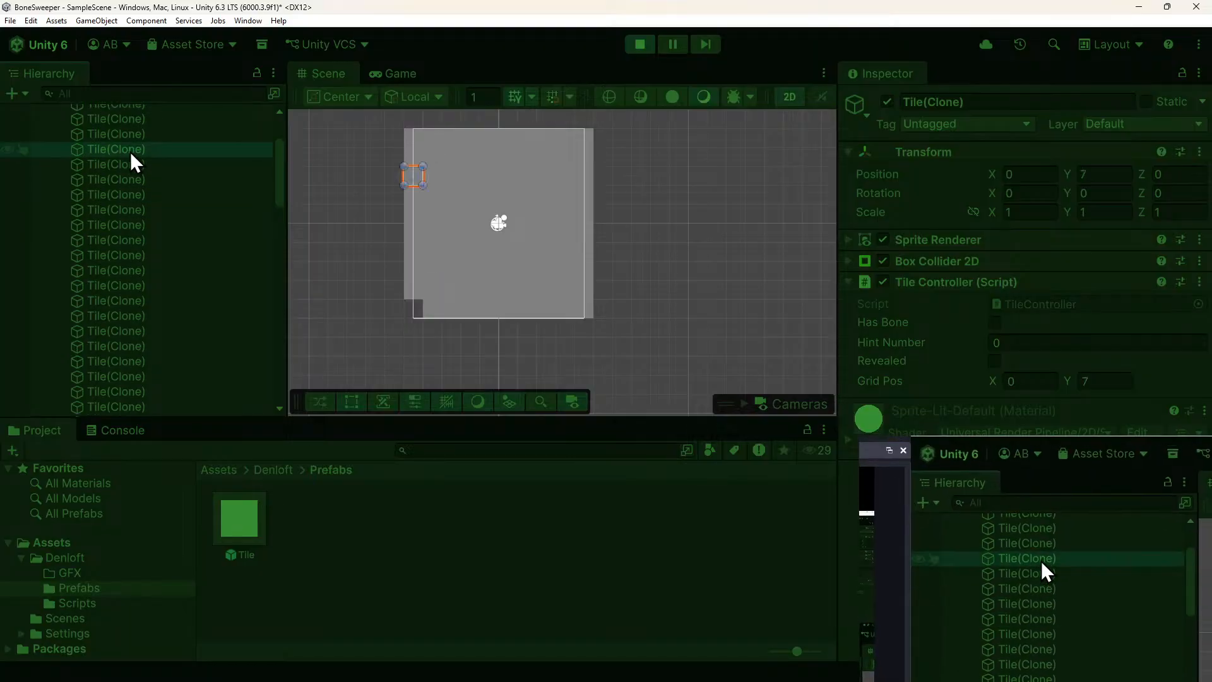
pyautogui.press('Down')
pyautogui.press('Down')
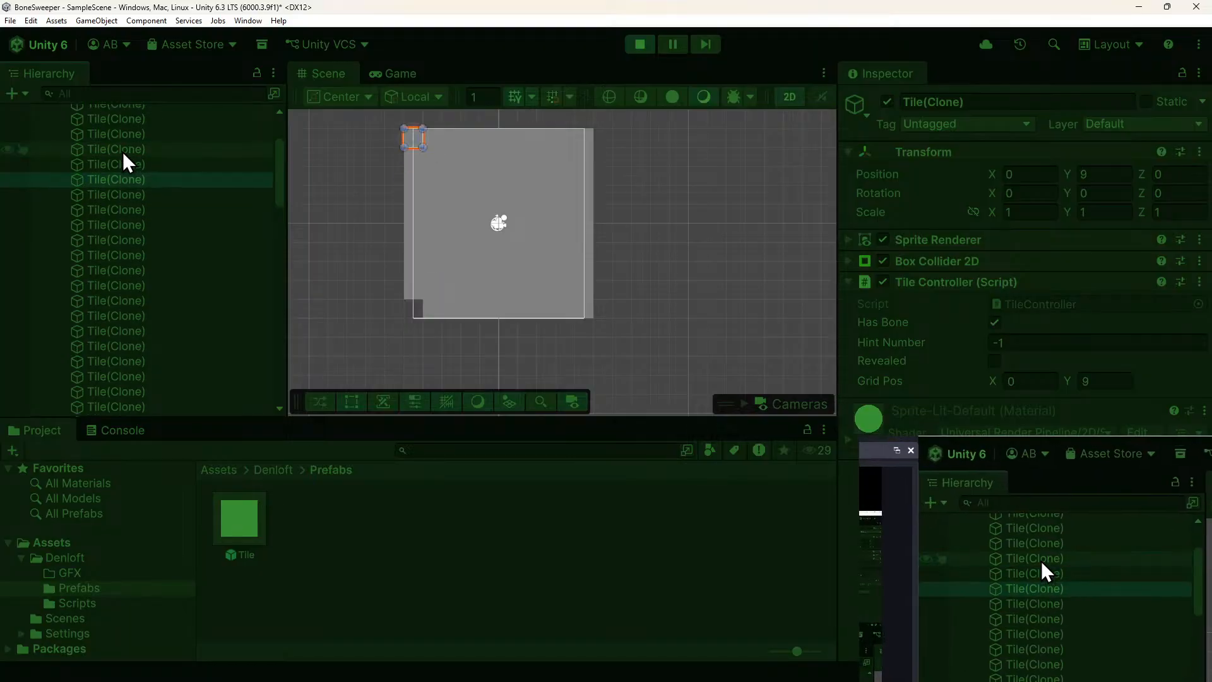
pyautogui.press('Delete')
# Delete the last column's two corner tiles and check all four board corners in the Game view.
pyautogui.scroll(-10, 134, 330)
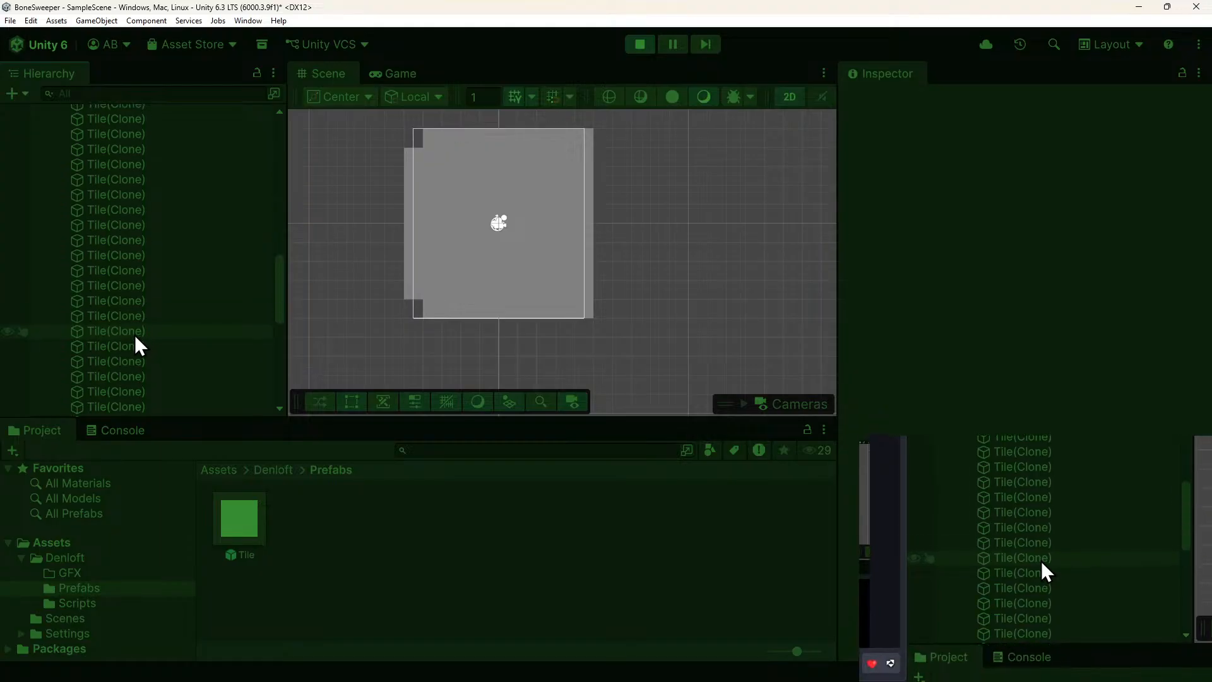
pyautogui.click(127, 393)
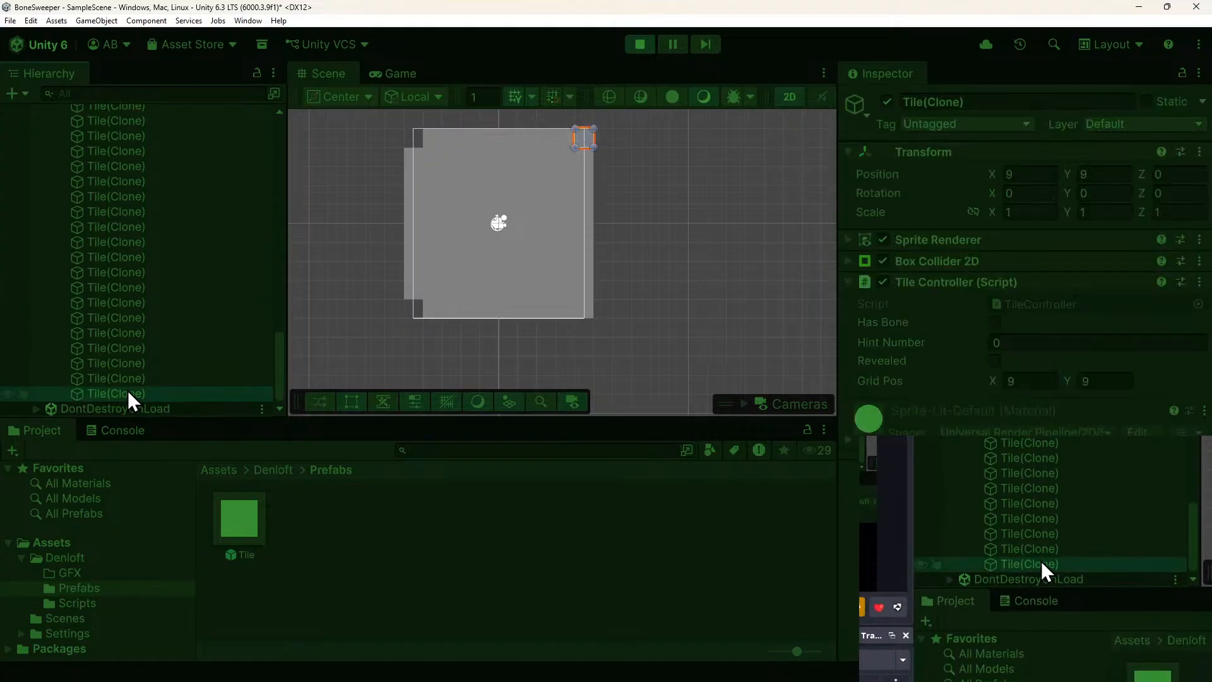
pyautogui.press('Delete')
pyautogui.click(123, 377)
pyautogui.press('Up')
pyautogui.press('Up')
pyautogui.press('Up')
pyautogui.press('Up')
pyautogui.press('Up')
pyautogui.press('Up')
pyautogui.press('Up')
pyautogui.press('Delete')
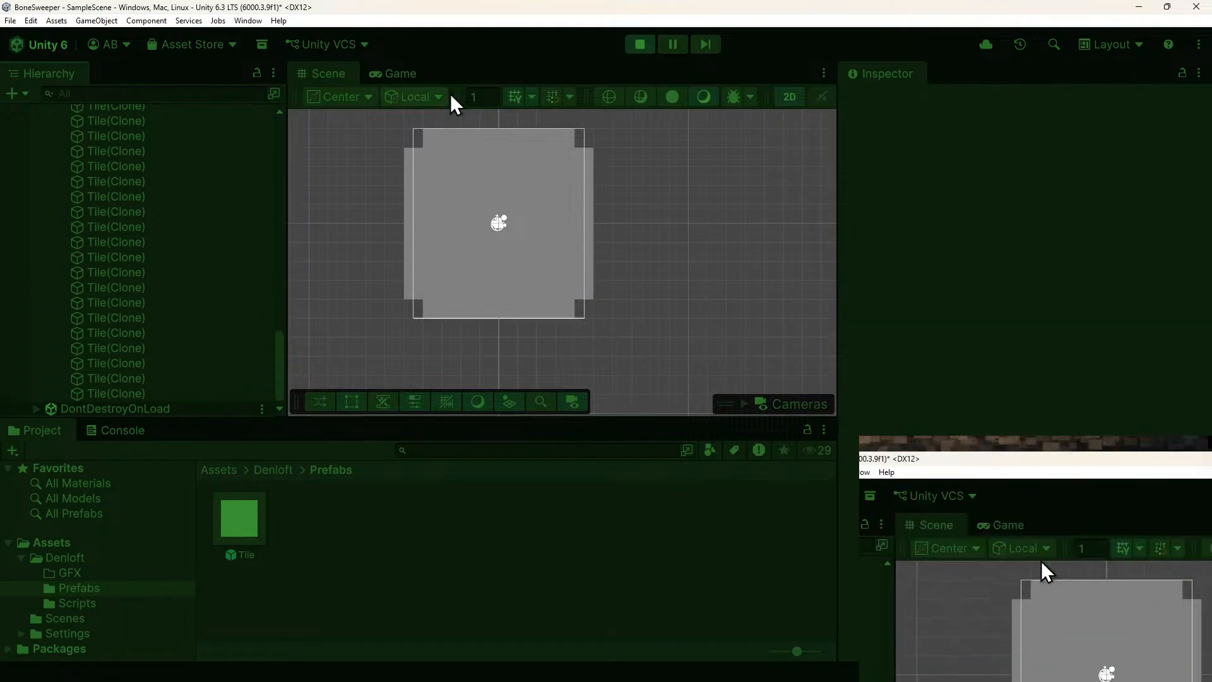
pyautogui.click(393, 75)
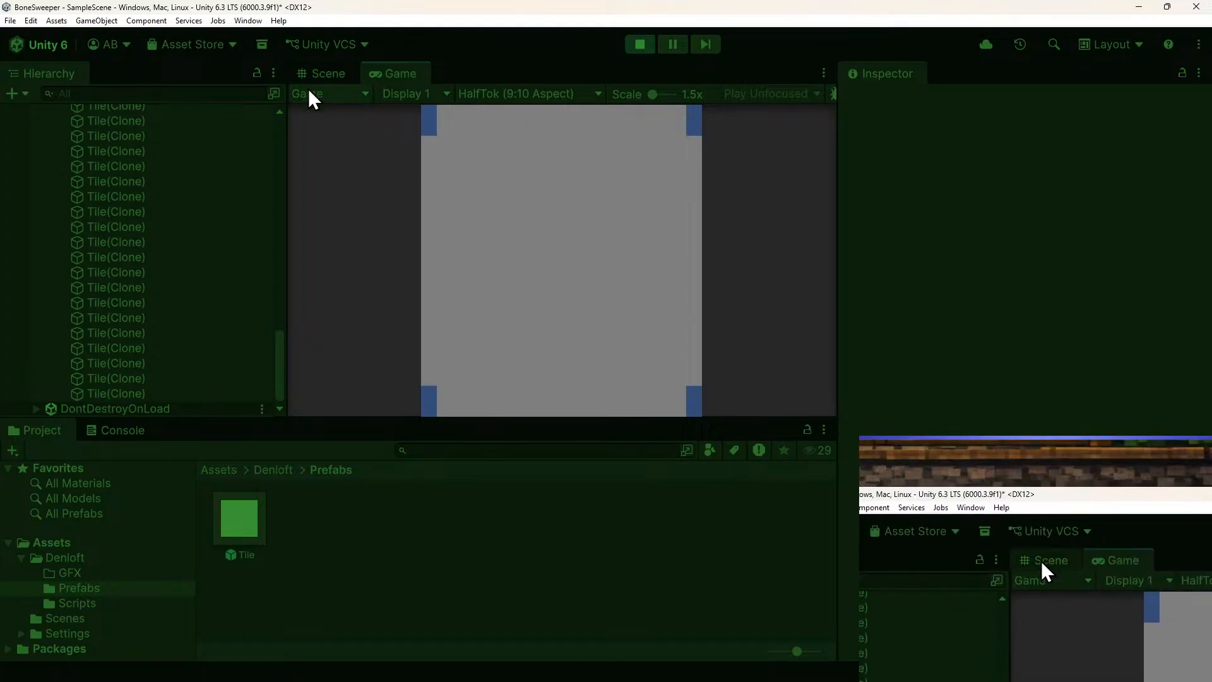
# Try orthographic sizes of 8 and 6 on the Main Camera while the board is running.
pyautogui.scroll(5, 192, 241)
pyautogui.scroll(10, 192, 241)
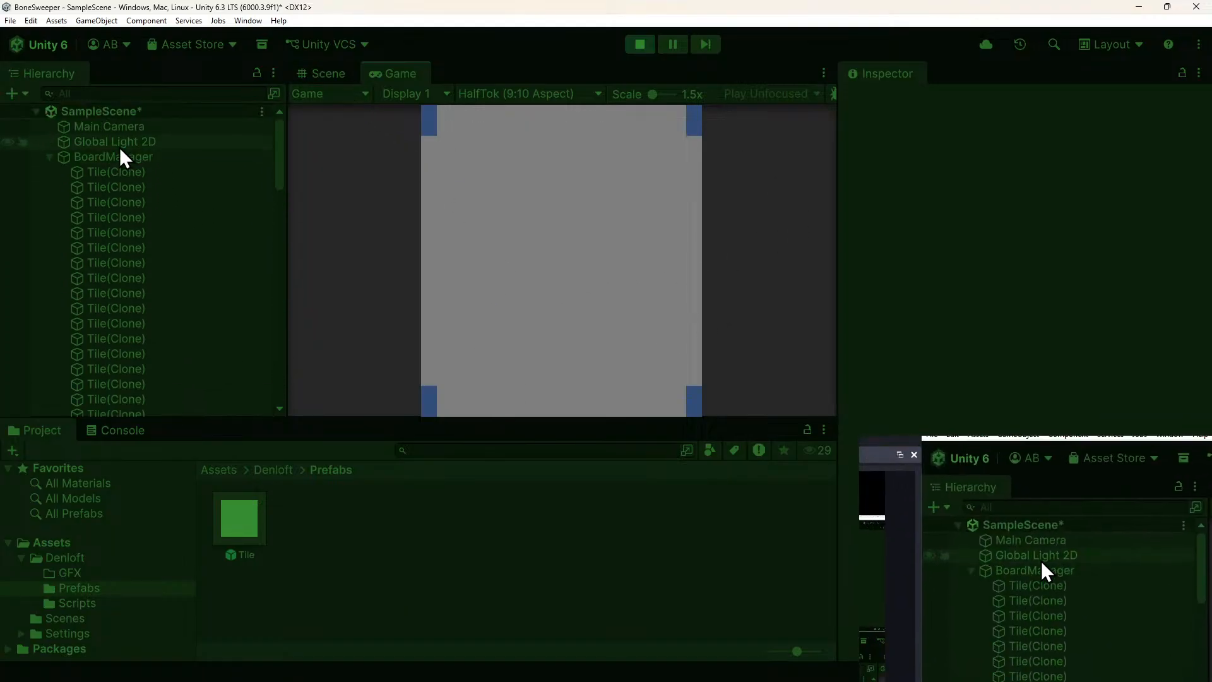
pyautogui.click(99, 129)
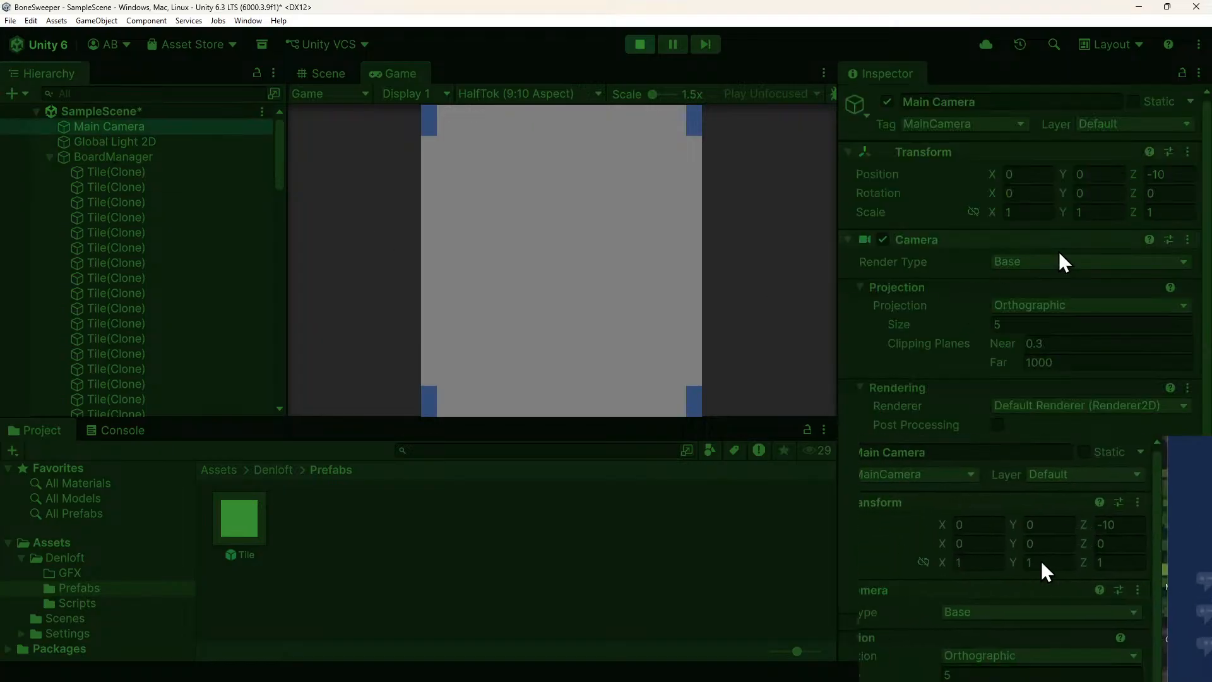
pyautogui.click(1003, 325)
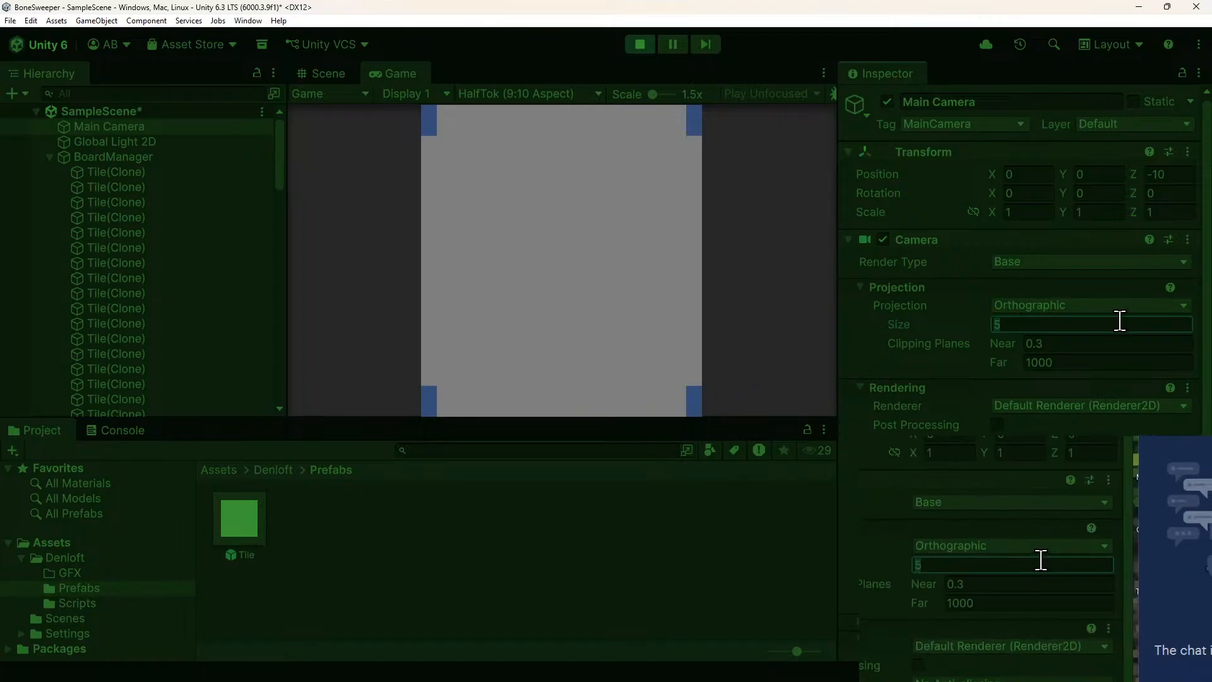
pyautogui.write('8')
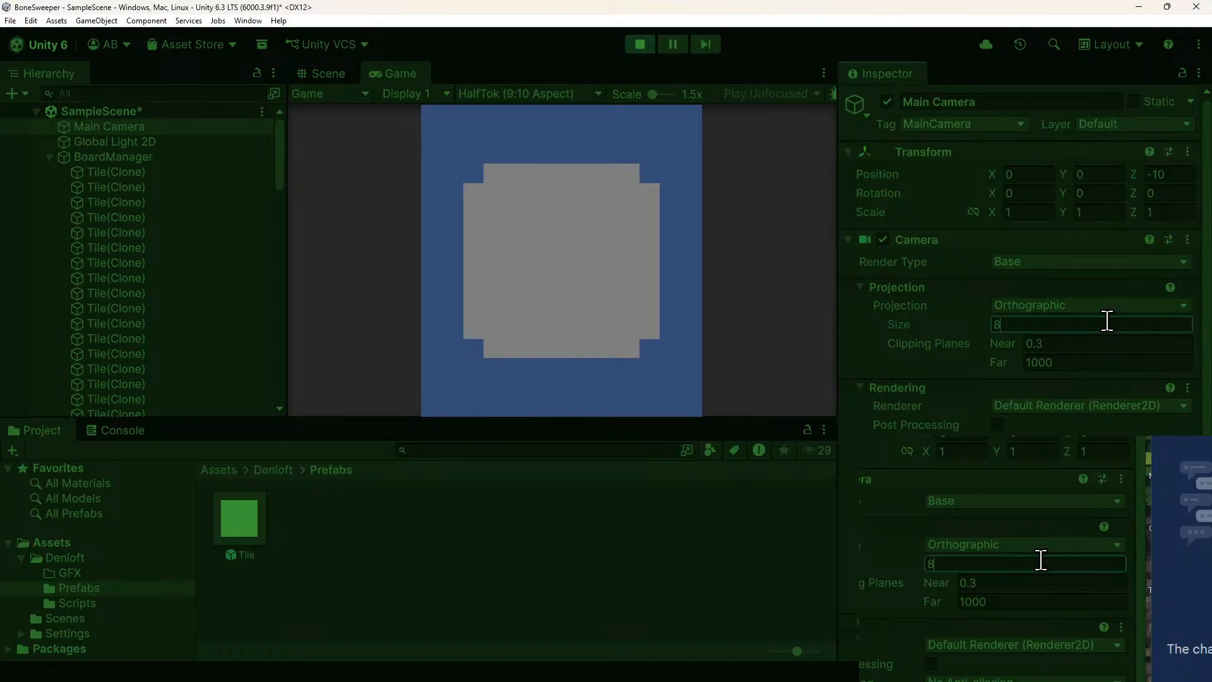
pyautogui.press('BackSpace')
pyautogui.write('6')
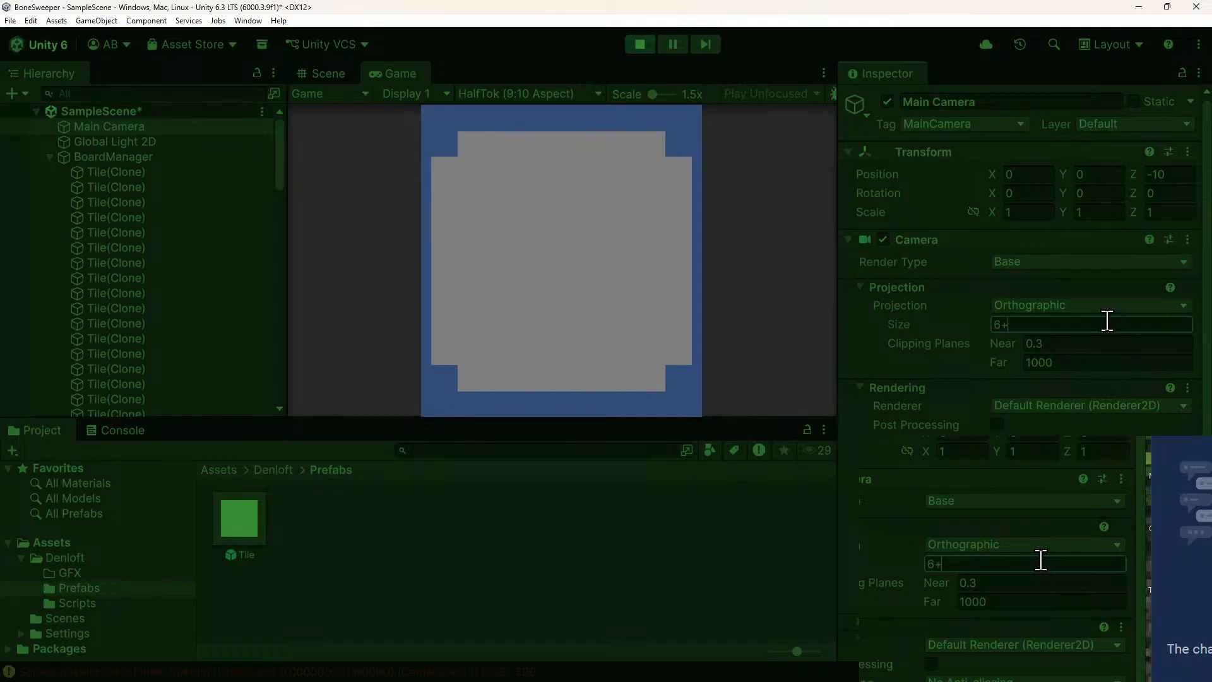
pyautogui.press('BackSpace')
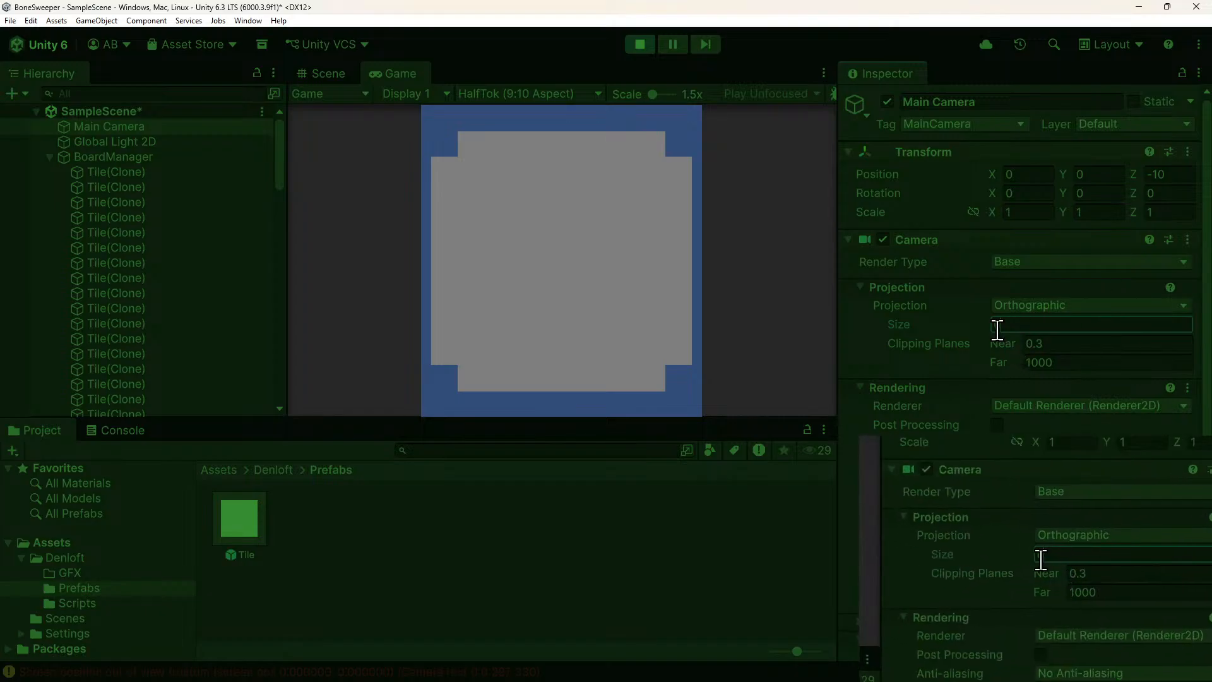
pyautogui.write('6')
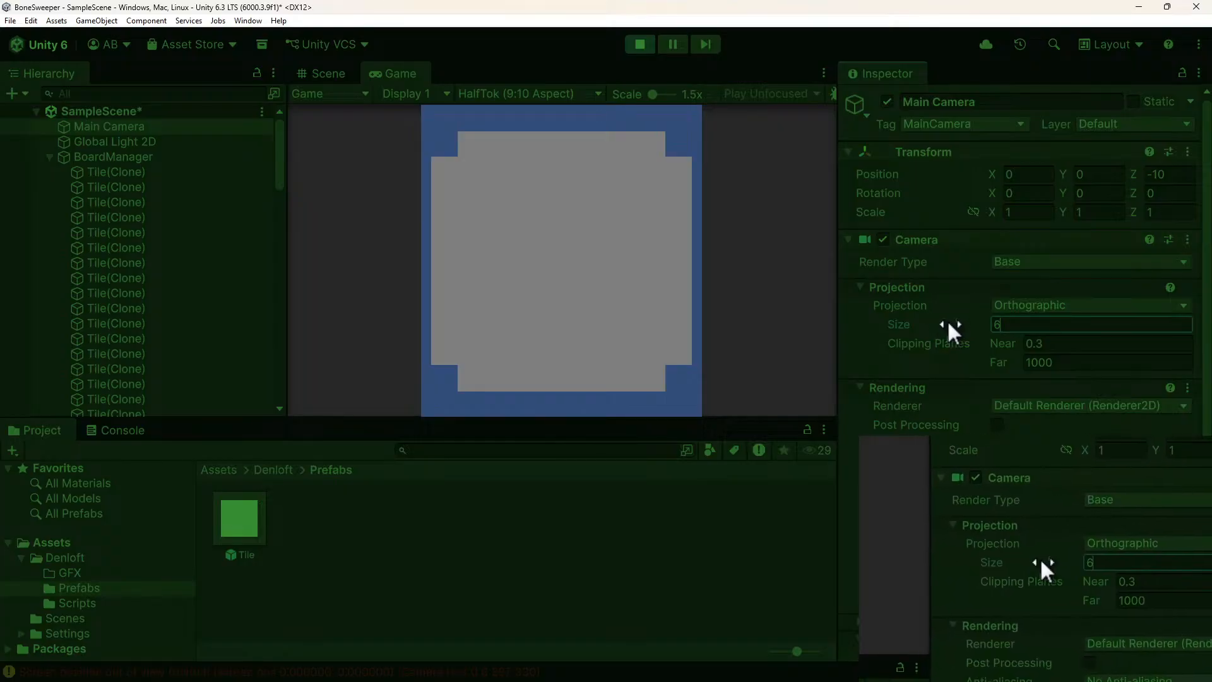
# Compare the BoardManager's dimensions and the board with the Main Camera's frame in the Scene view, and stop the play test.
pyautogui.click(113, 157)
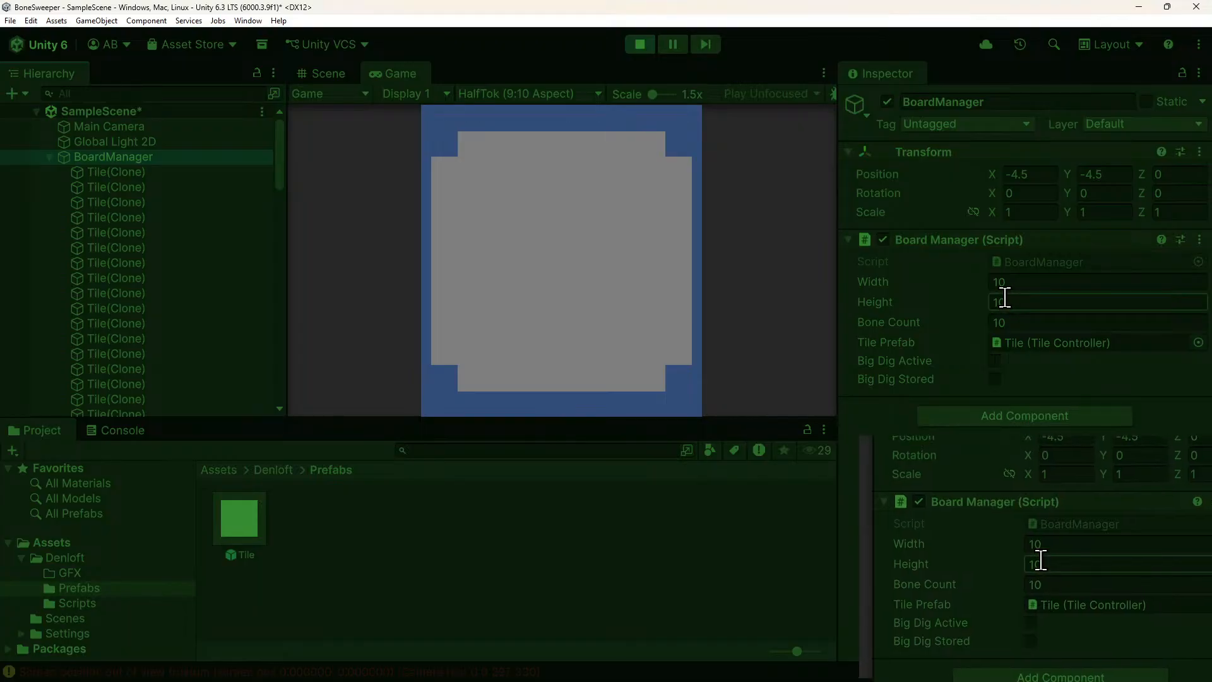
pyautogui.click(335, 74)
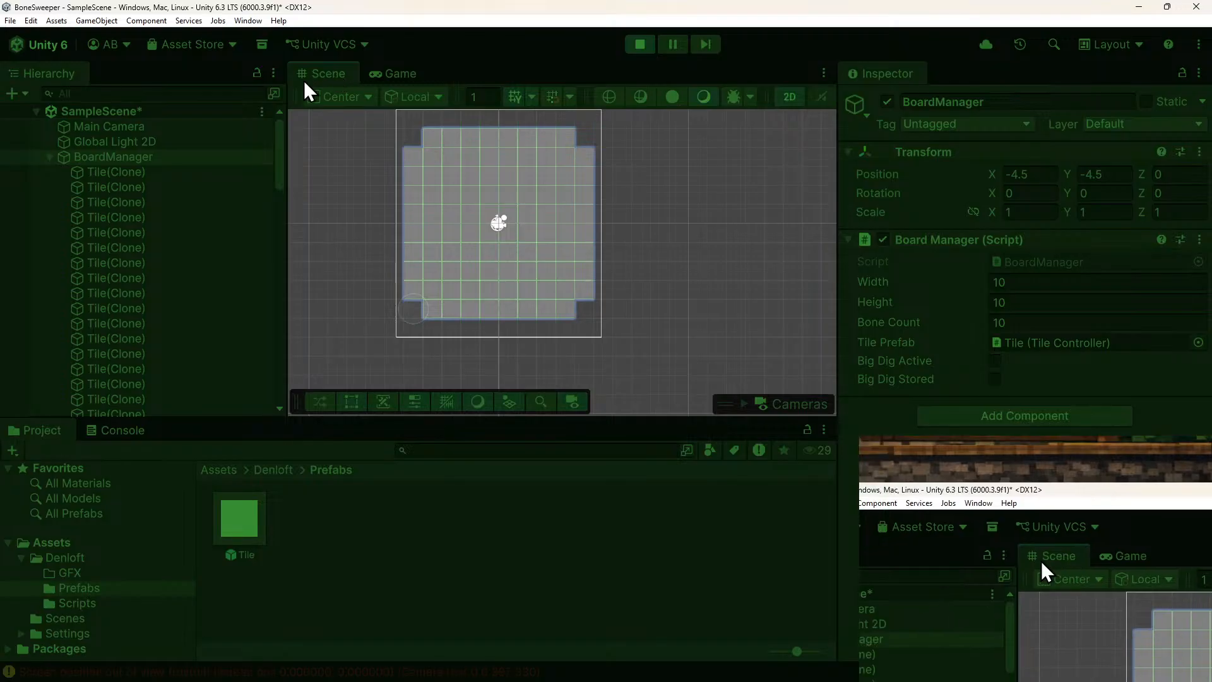
pyautogui.click(117, 128)
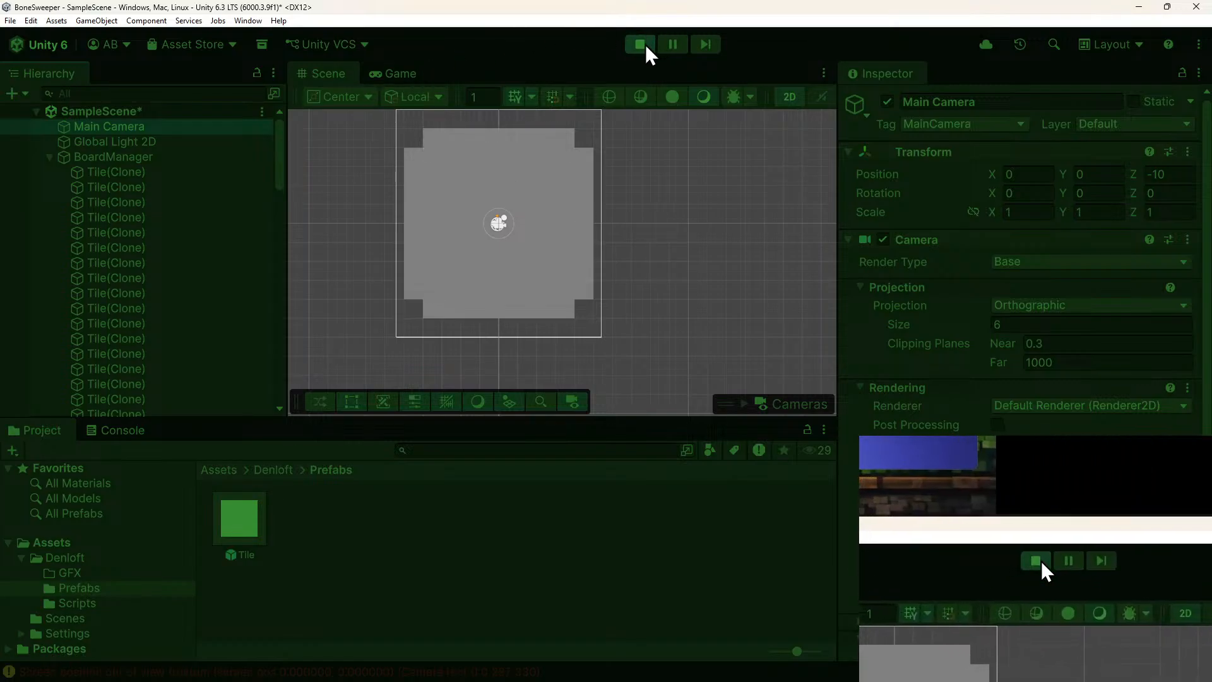
pyautogui.click(645, 44)
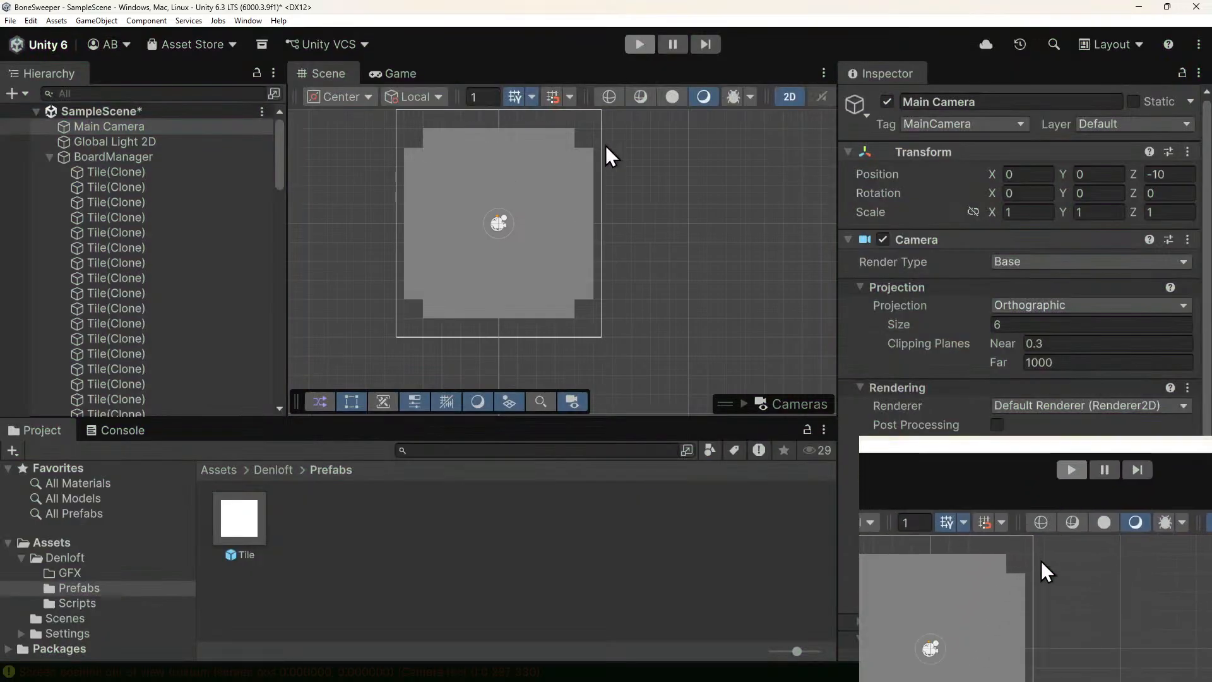
# Set the BoardManager's width and height to 5 and its bone count to 3.
pyautogui.click(88, 156)
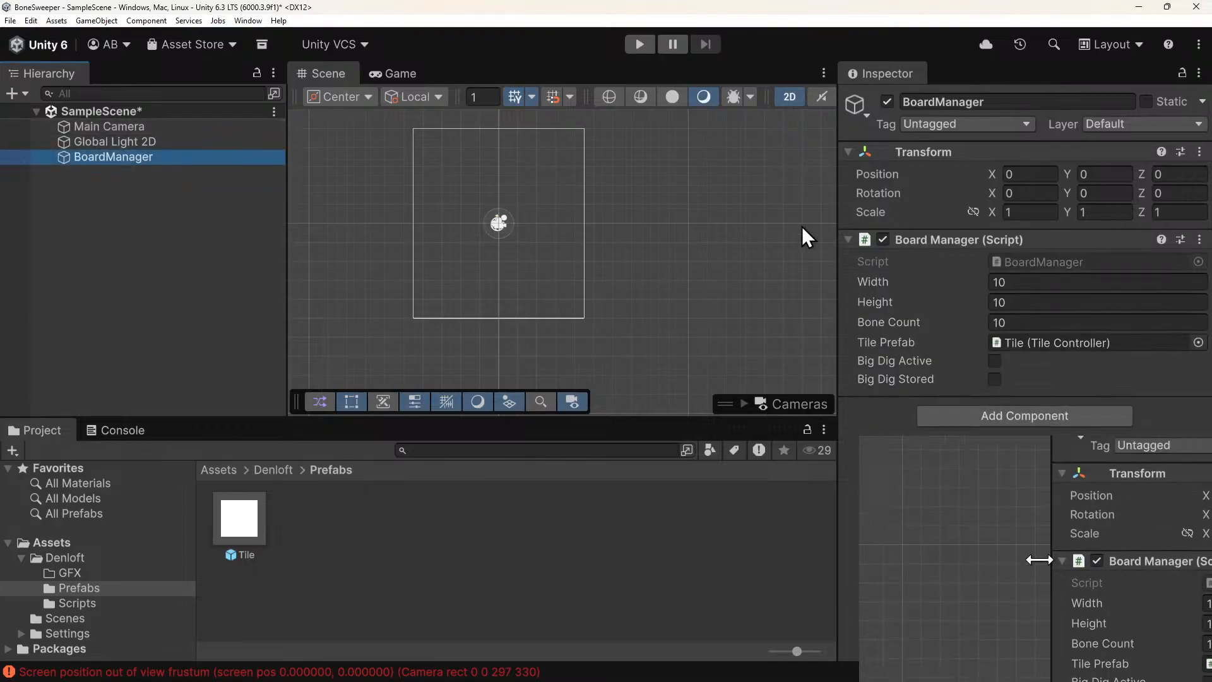
pyautogui.click(1016, 283)
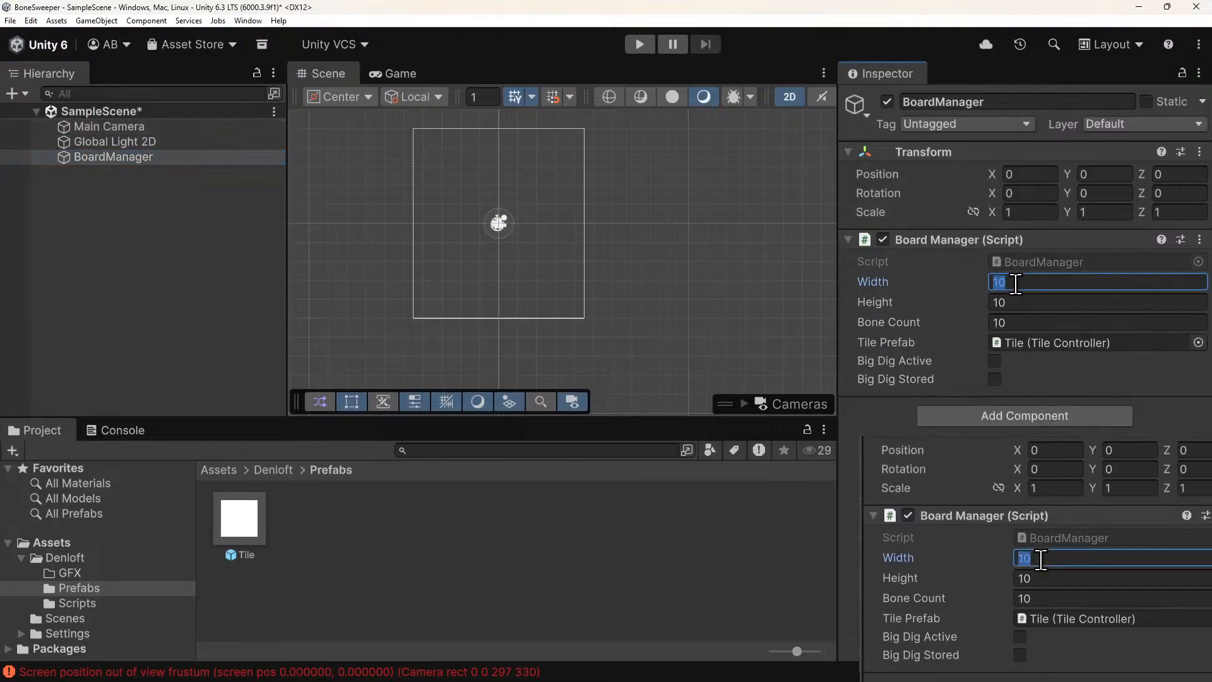
pyautogui.write('5')
pyautogui.press('Tab')
pyautogui.write('5')
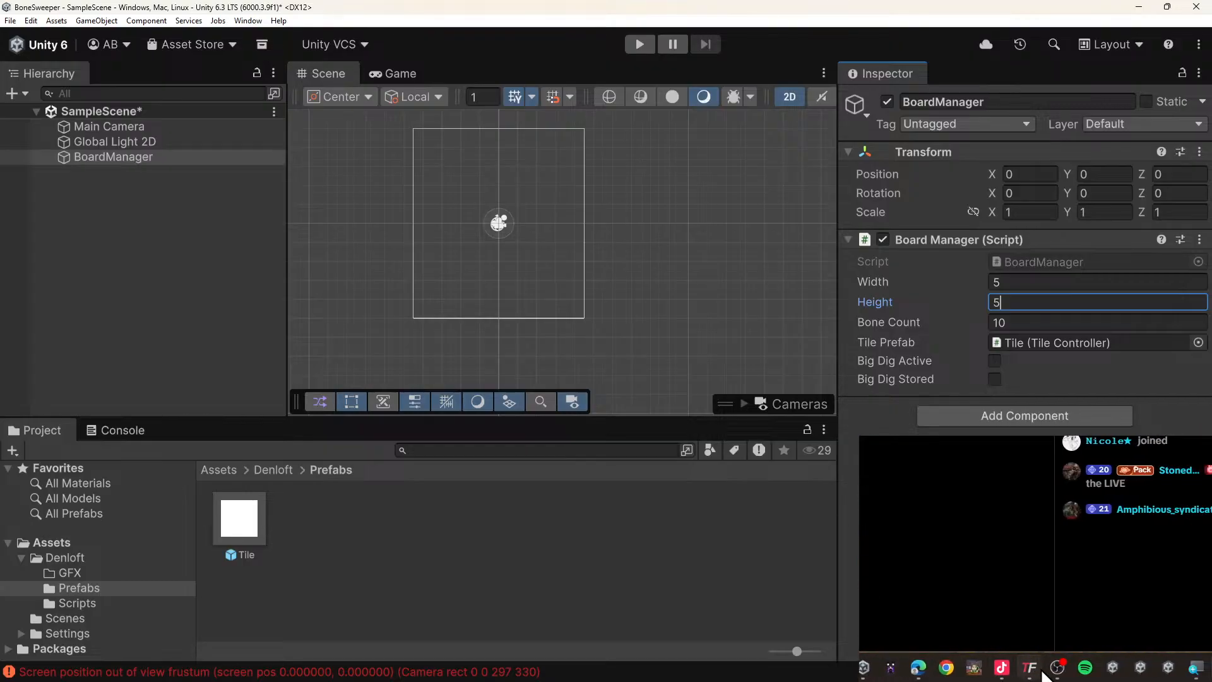
pyautogui.click(1042, 668)
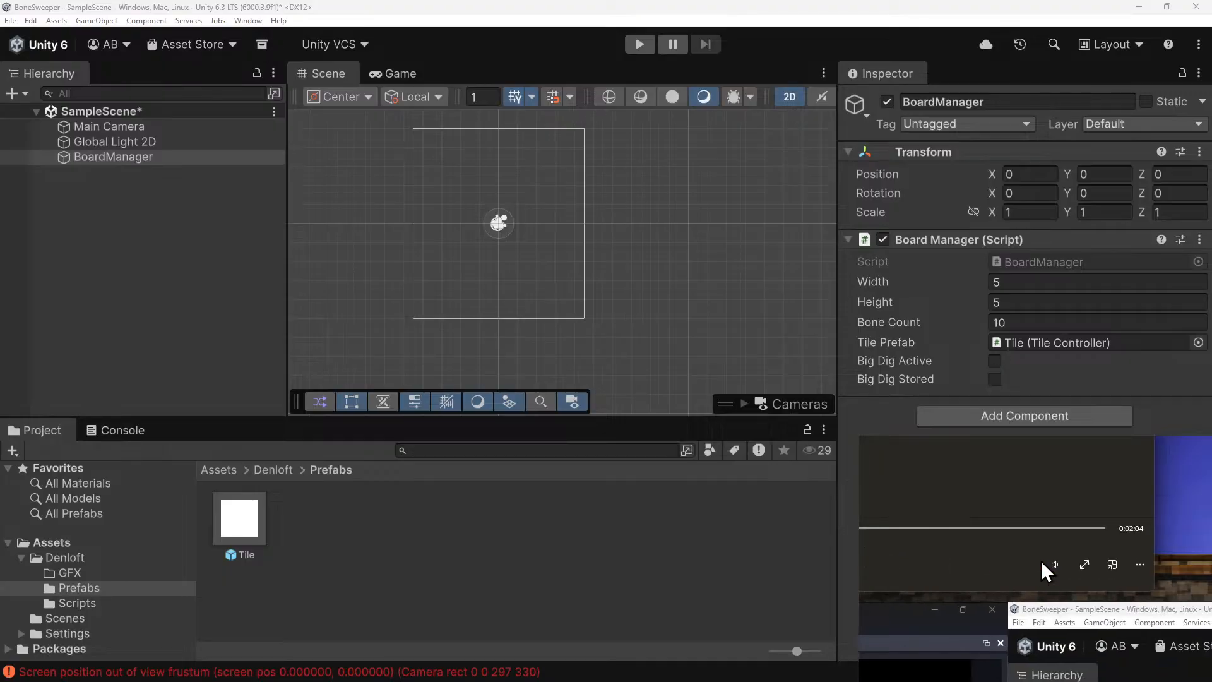
pyautogui.click(1042, 562)
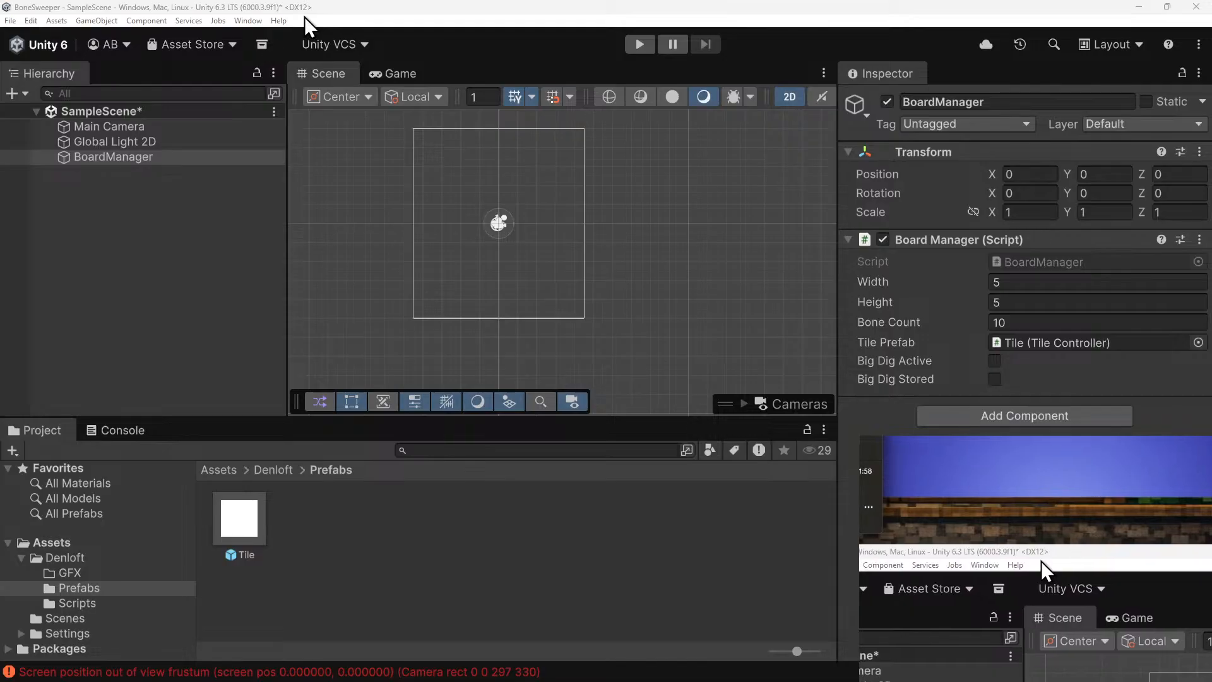
pyautogui.click(105, 145)
pyautogui.click(125, 158)
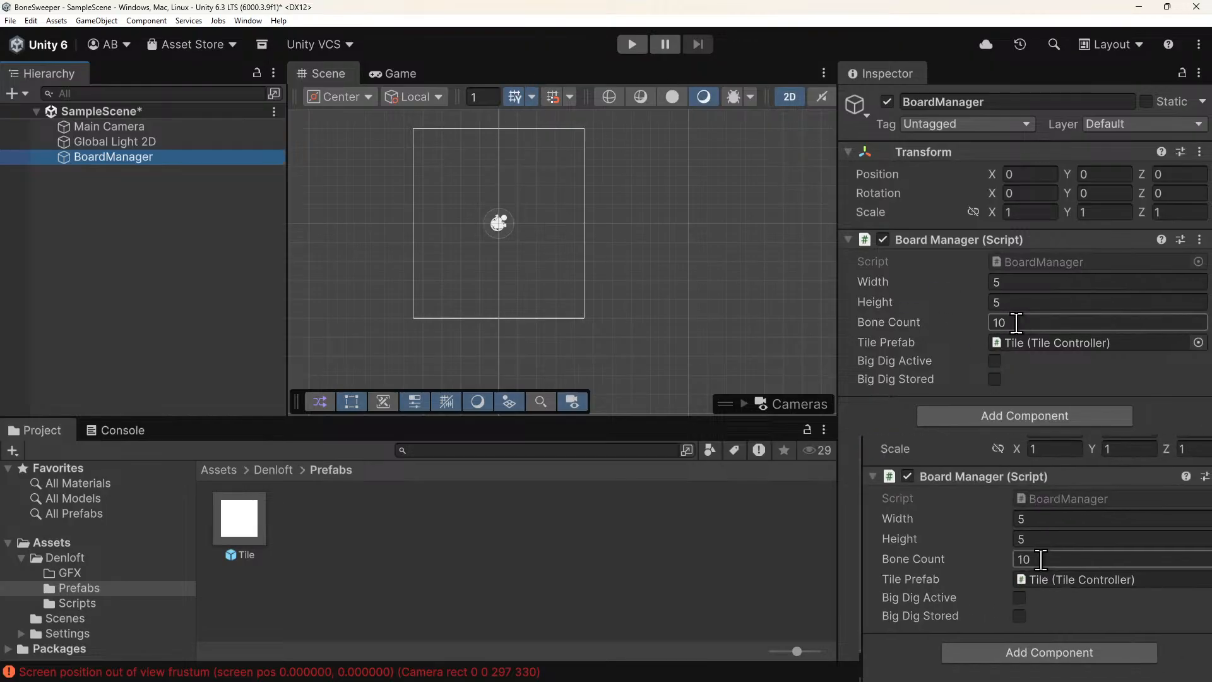
pyautogui.click(1016, 322)
pyautogui.write('3')
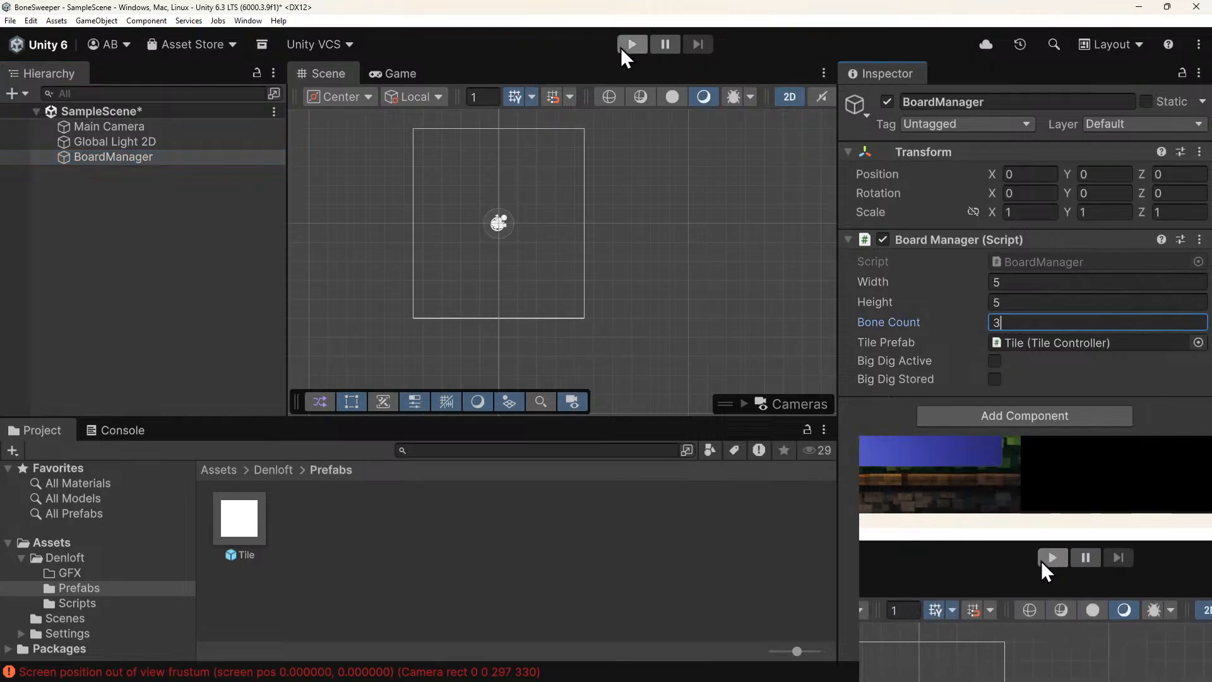
# Run the scene and try the BoardManager at X -3 and Y -3, checking the board in the Game view.
pyautogui.click(631, 44)
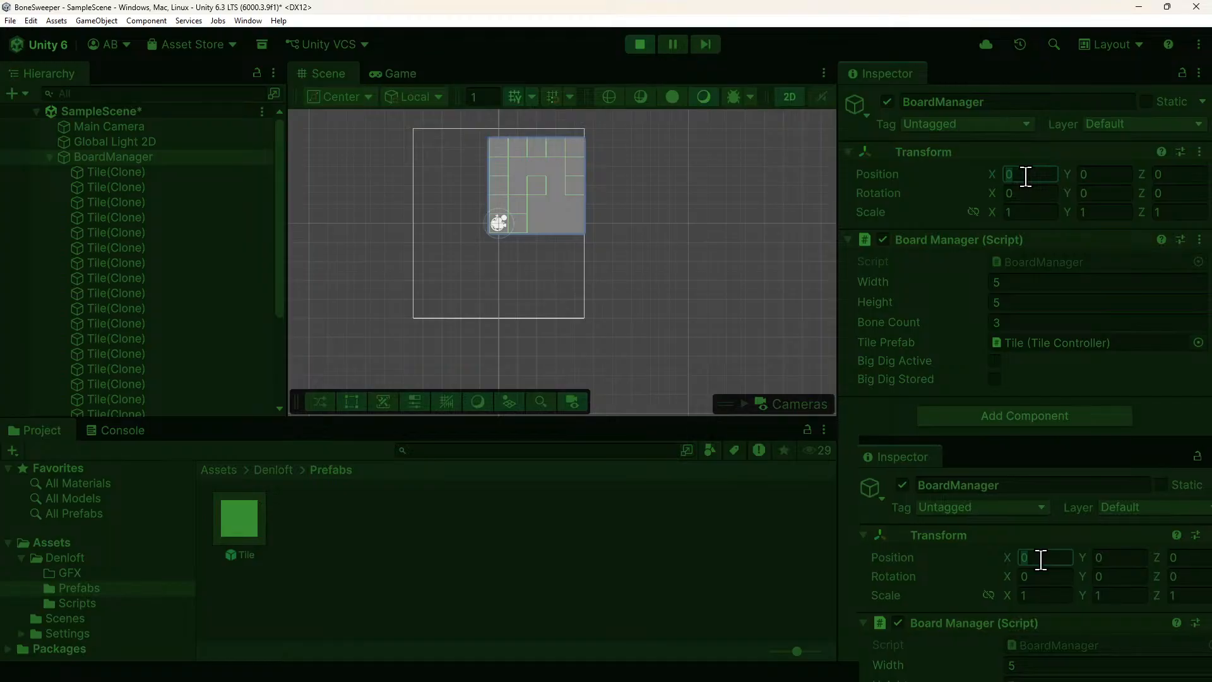
pyautogui.write('-3-3')
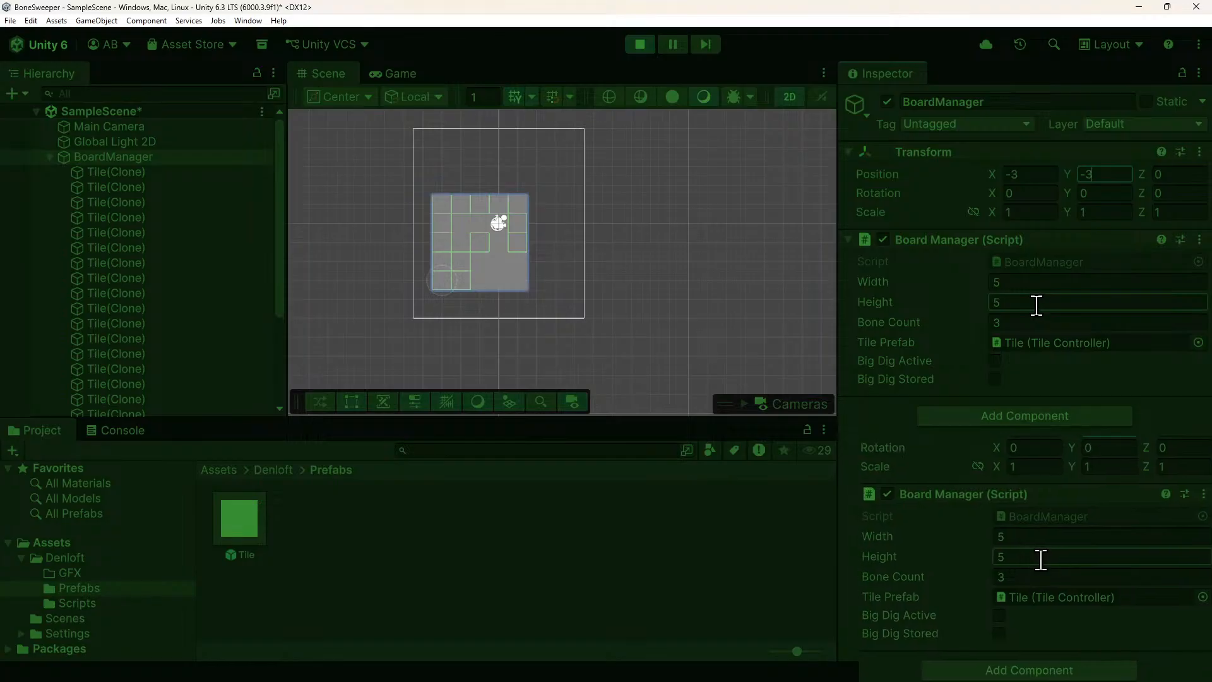
pyautogui.click(383, 74)
pyautogui.click(322, 74)
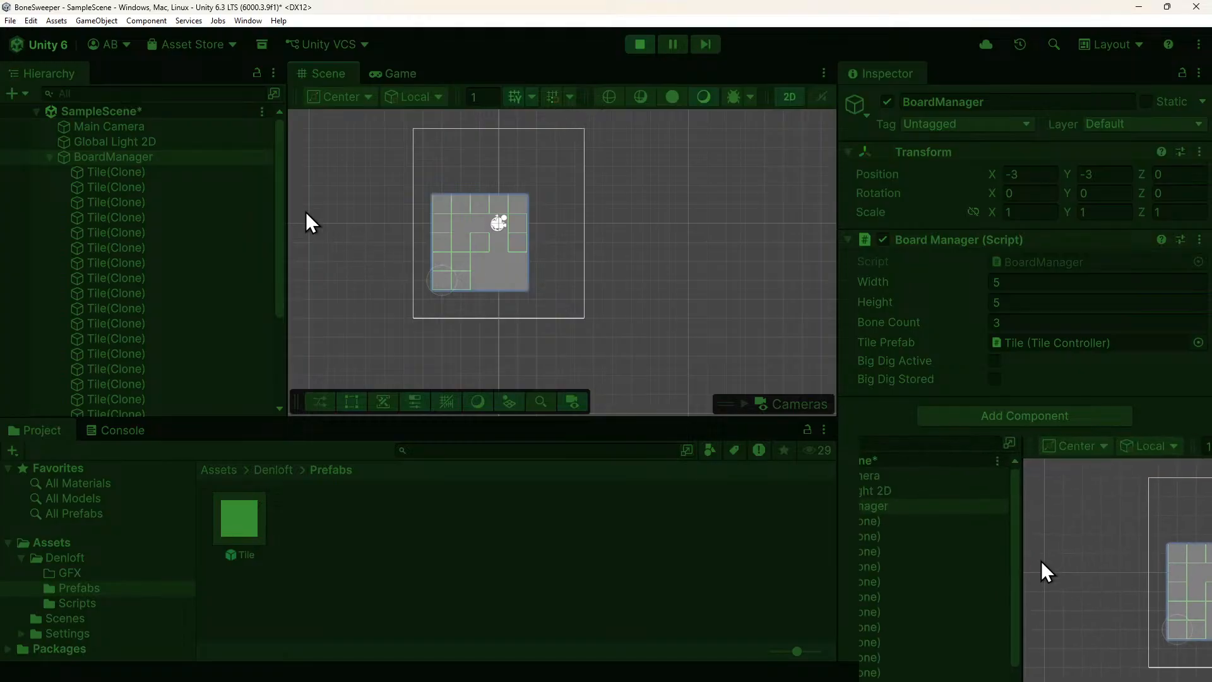
# Set the running BoardManager's X and Y position to -2, check the board in the Game view, and end the play test.
pyautogui.click(1024, 175)
pyautogui.write('-2')
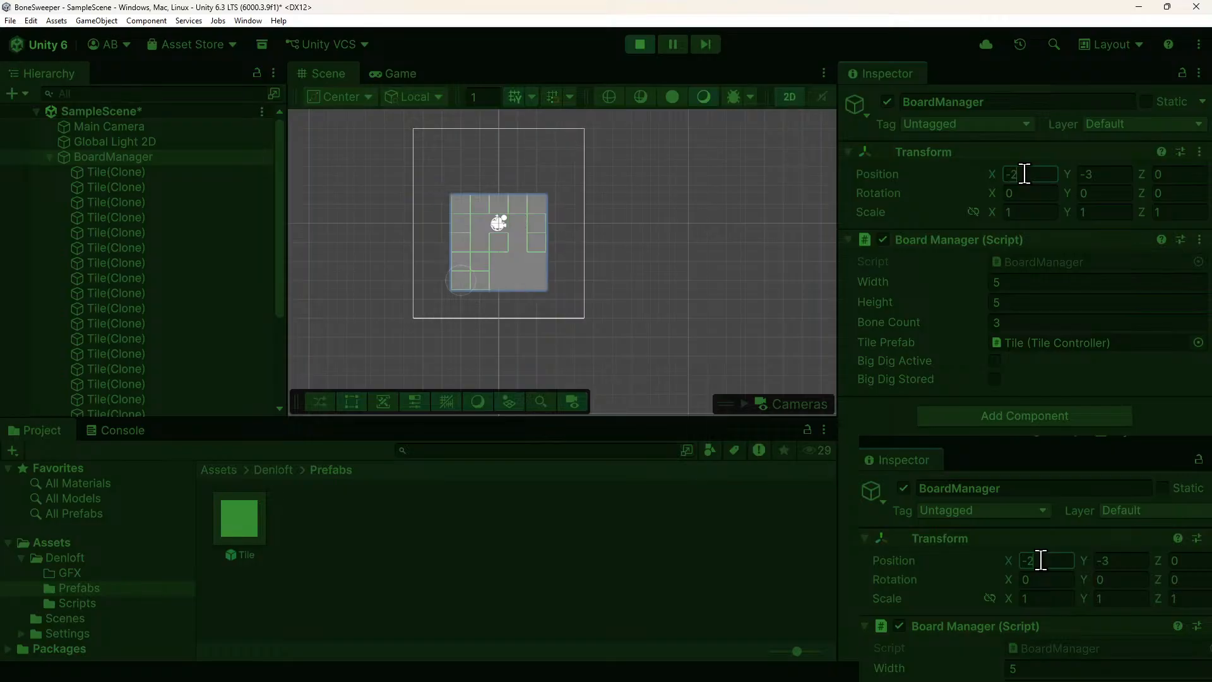
pyautogui.write('-2')
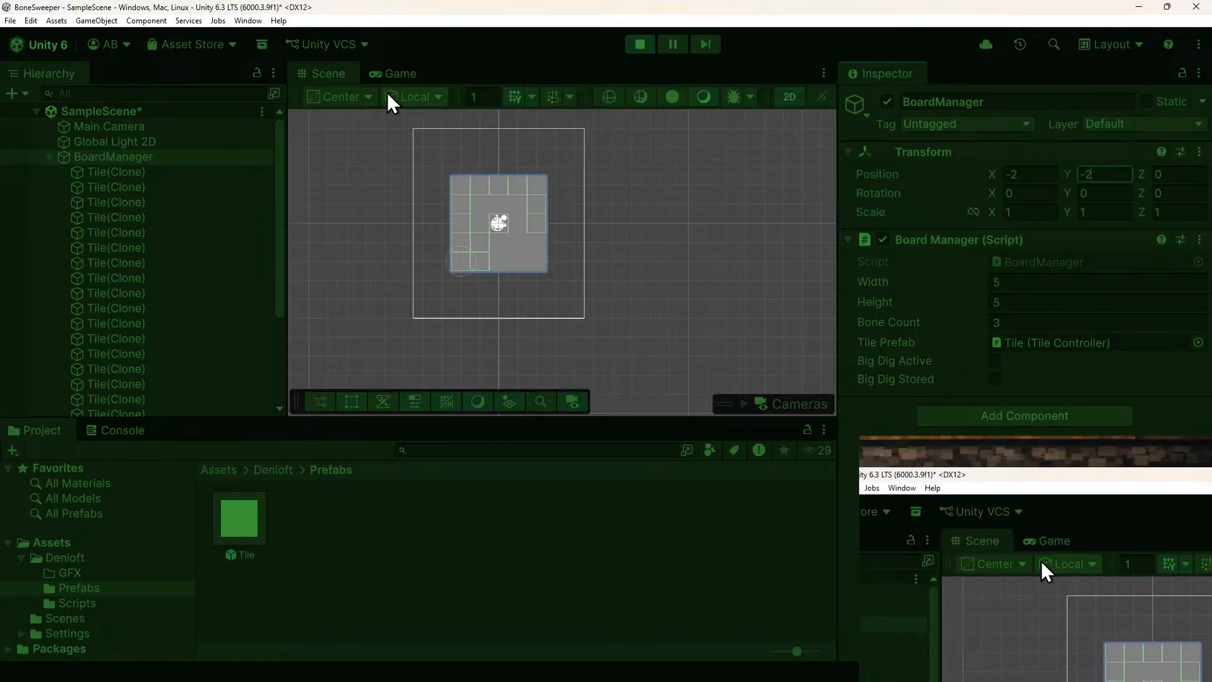
pyautogui.click(399, 75)
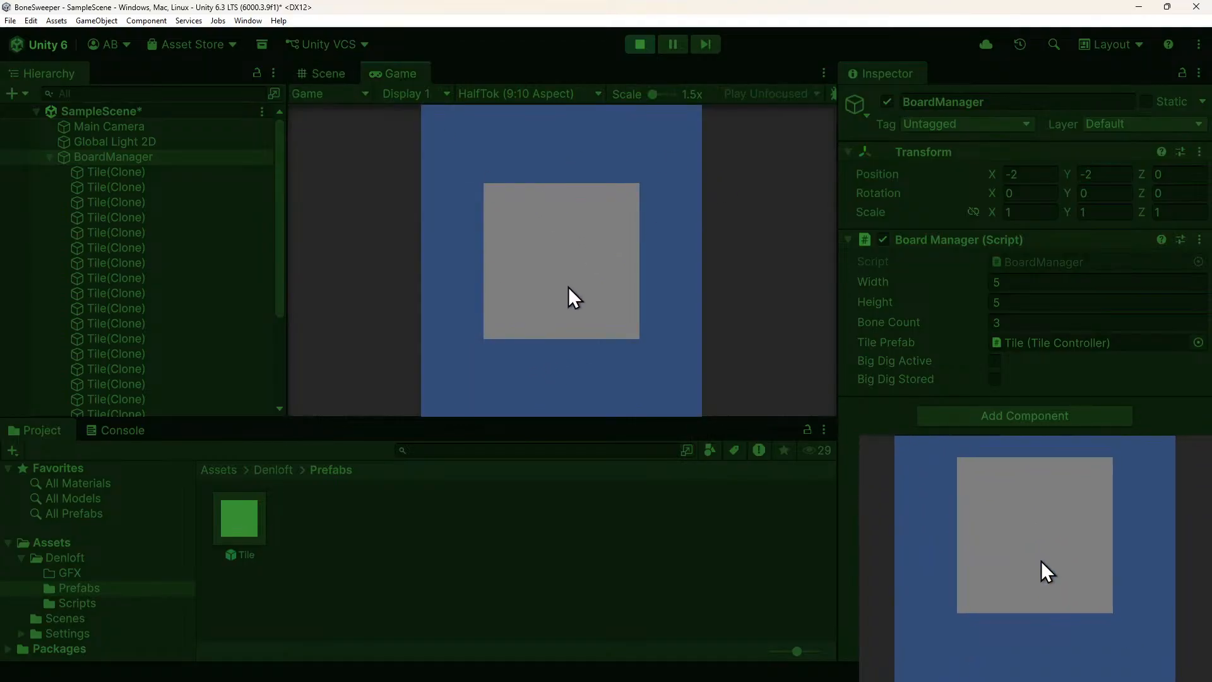
pyautogui.click(109, 127)
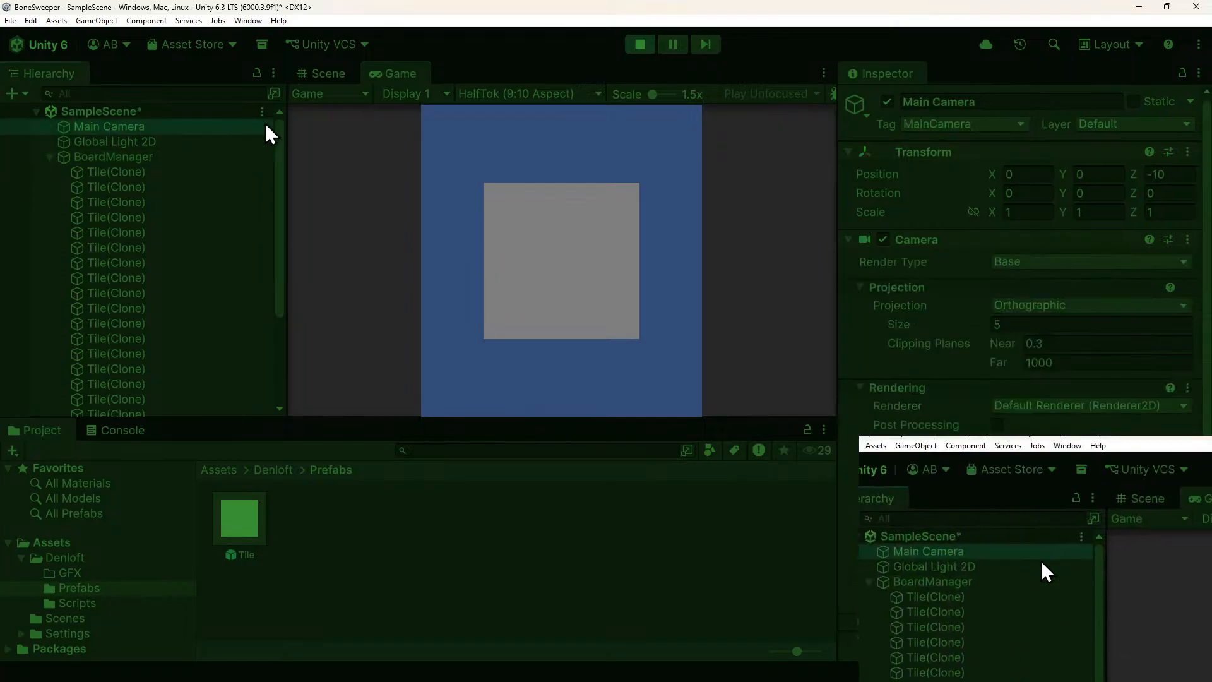
pyautogui.click(632, 46)
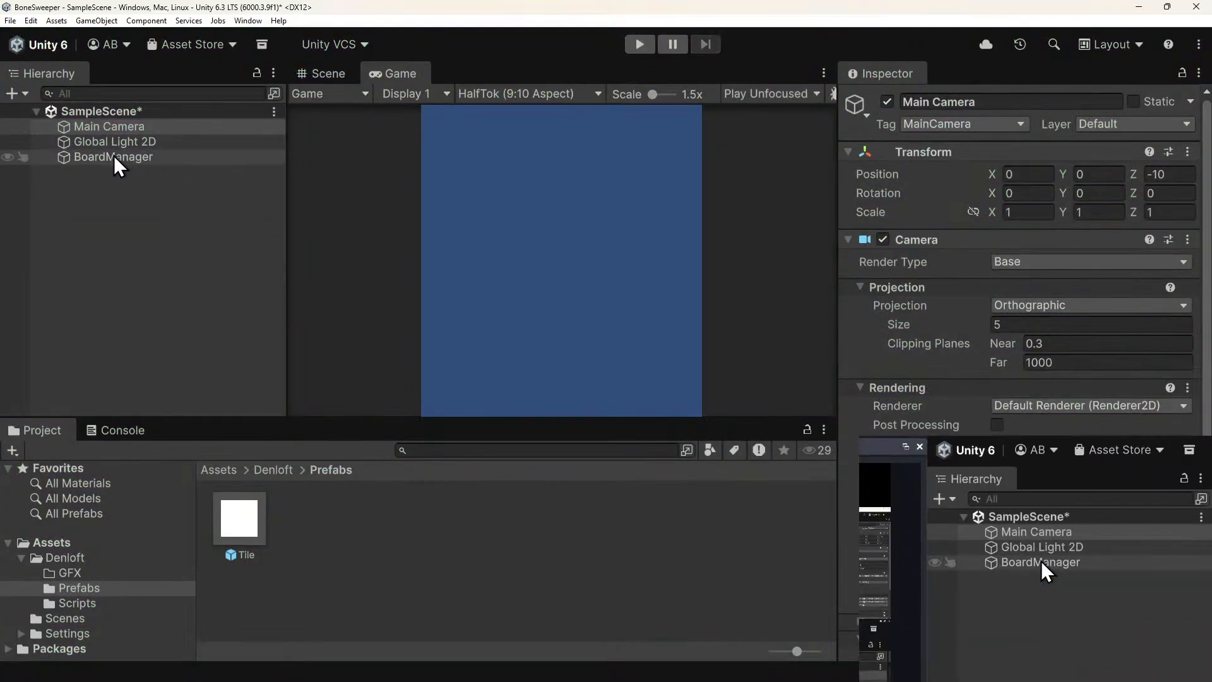
# Open the BoardManager script for editing and insert an empty first line in the GenerateBoard method.
pyautogui.click(114, 157)
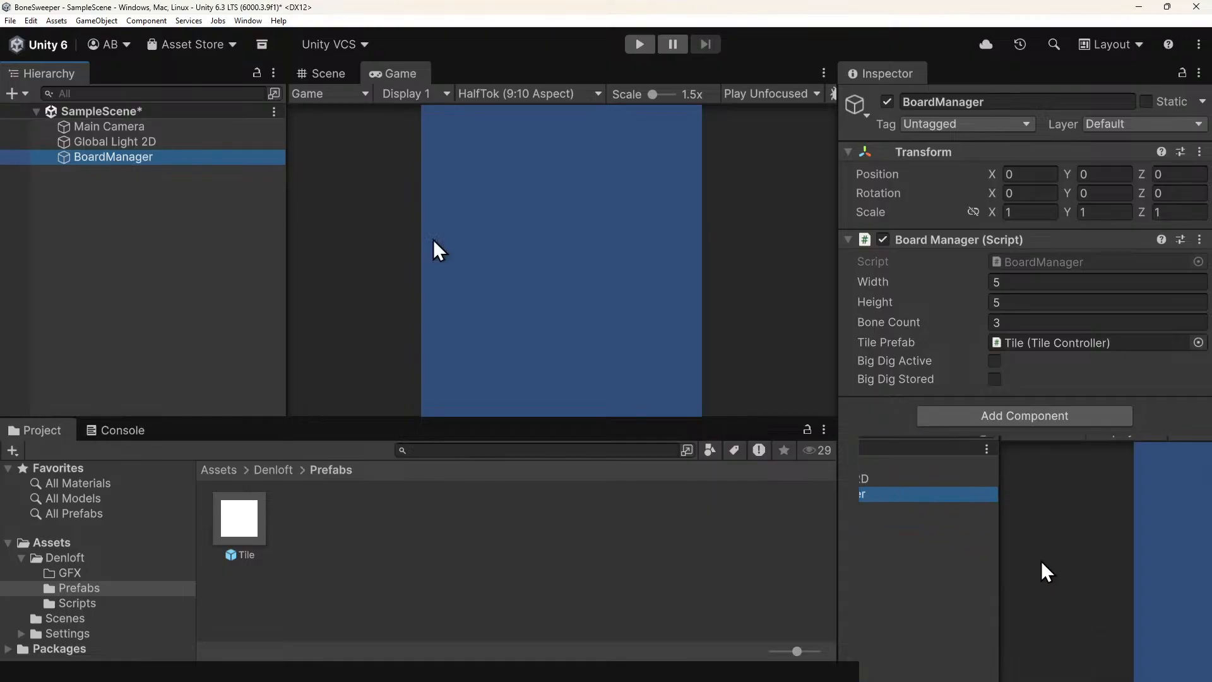
pyautogui.click(1029, 262)
pyautogui.doubleClick(1029, 263)
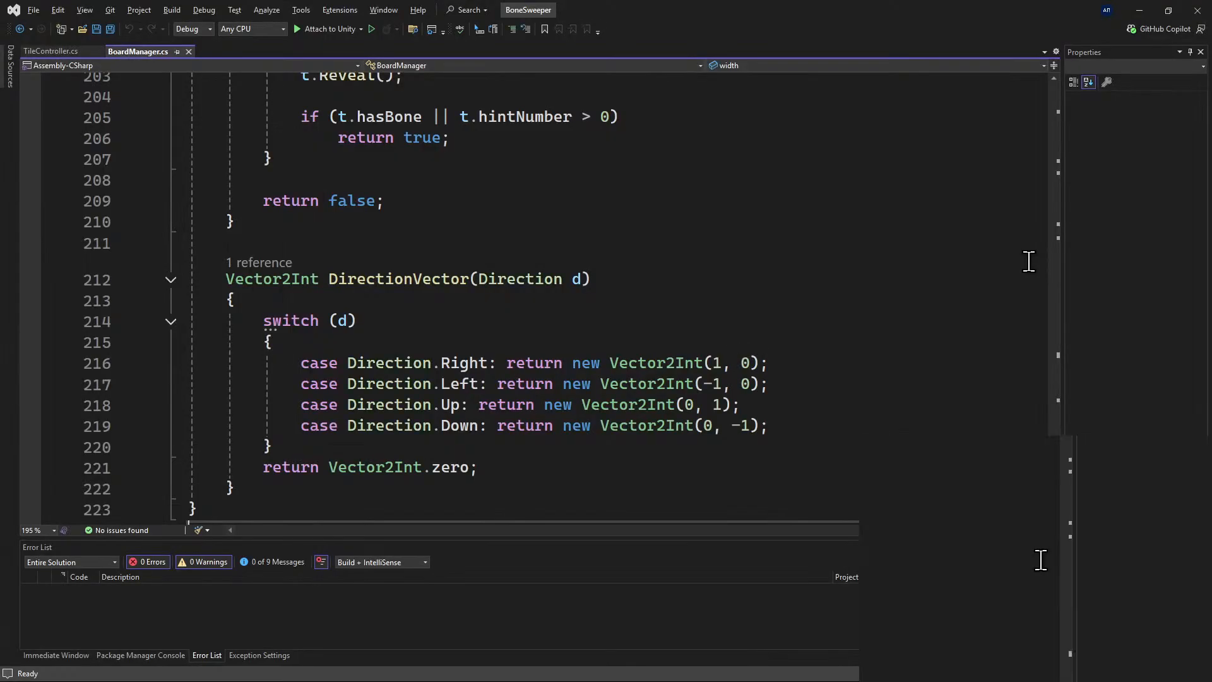
pyautogui.scroll(20, 464, 361)
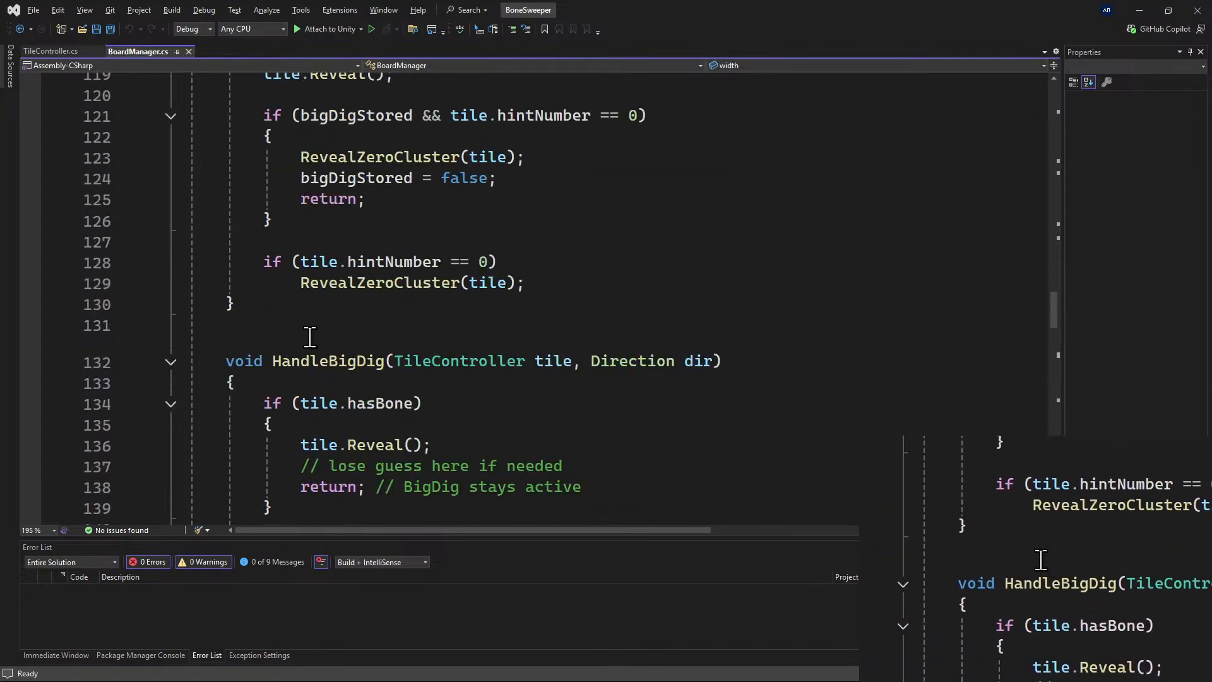
pyautogui.scroll(18, 310, 335)
pyautogui.scroll(18, 315, 326)
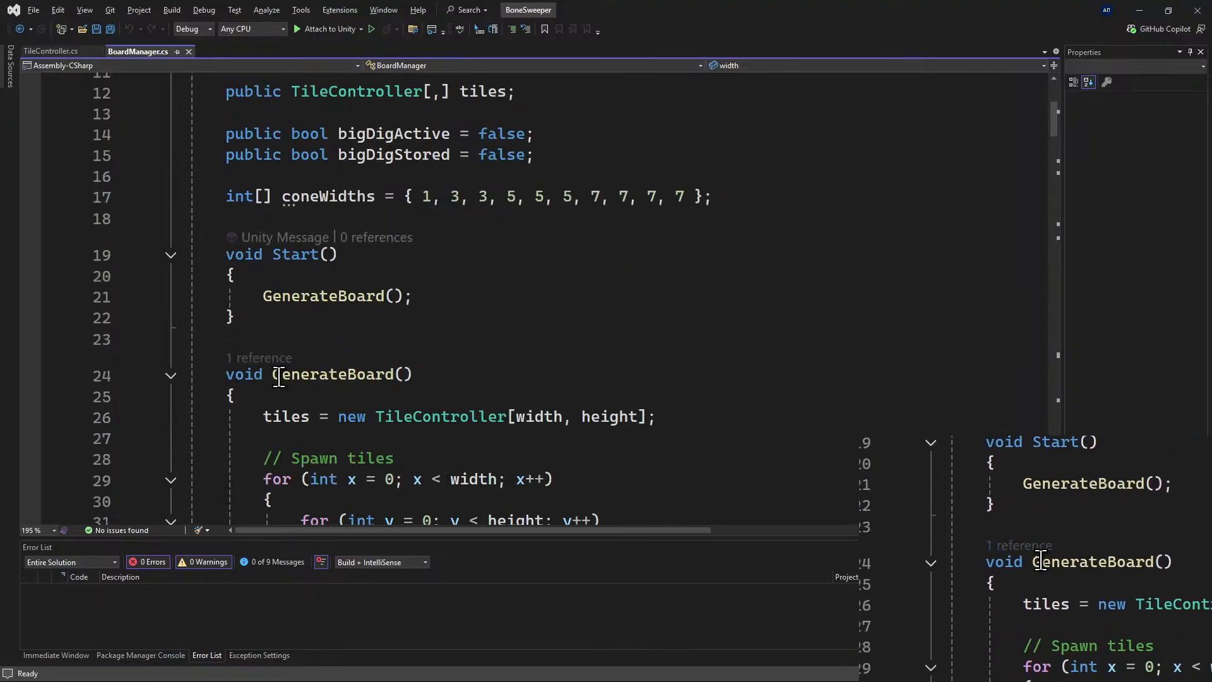
pyautogui.click(270, 396)
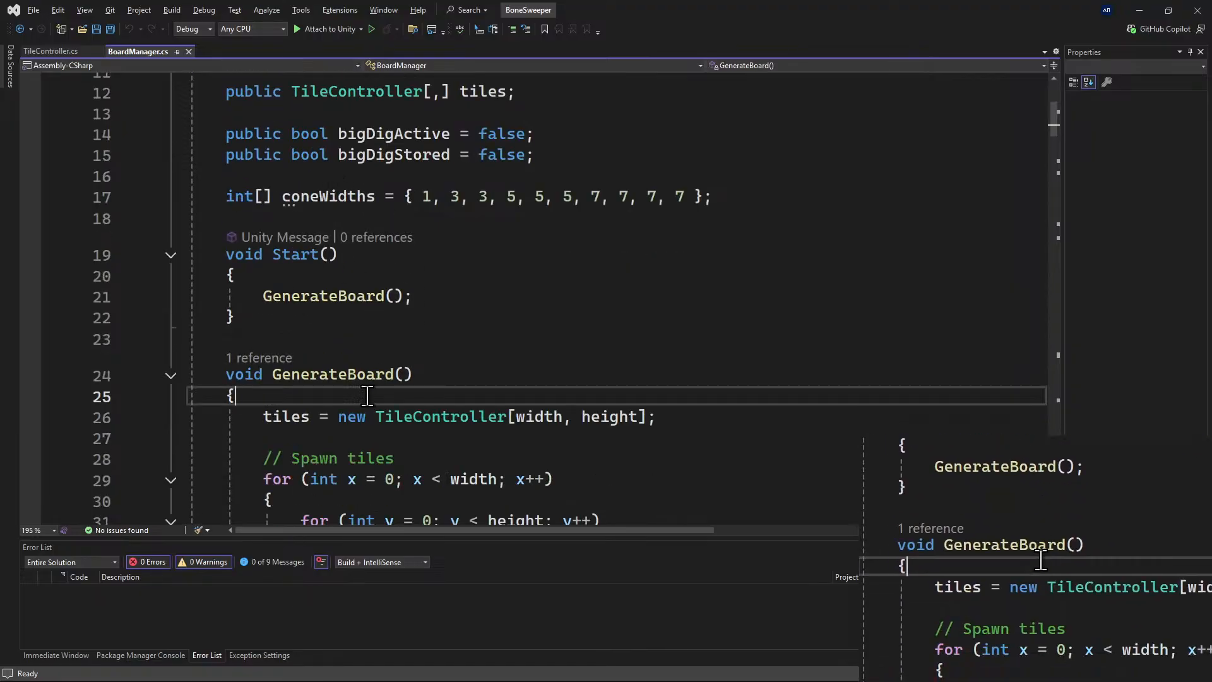
pyautogui.press('Return')
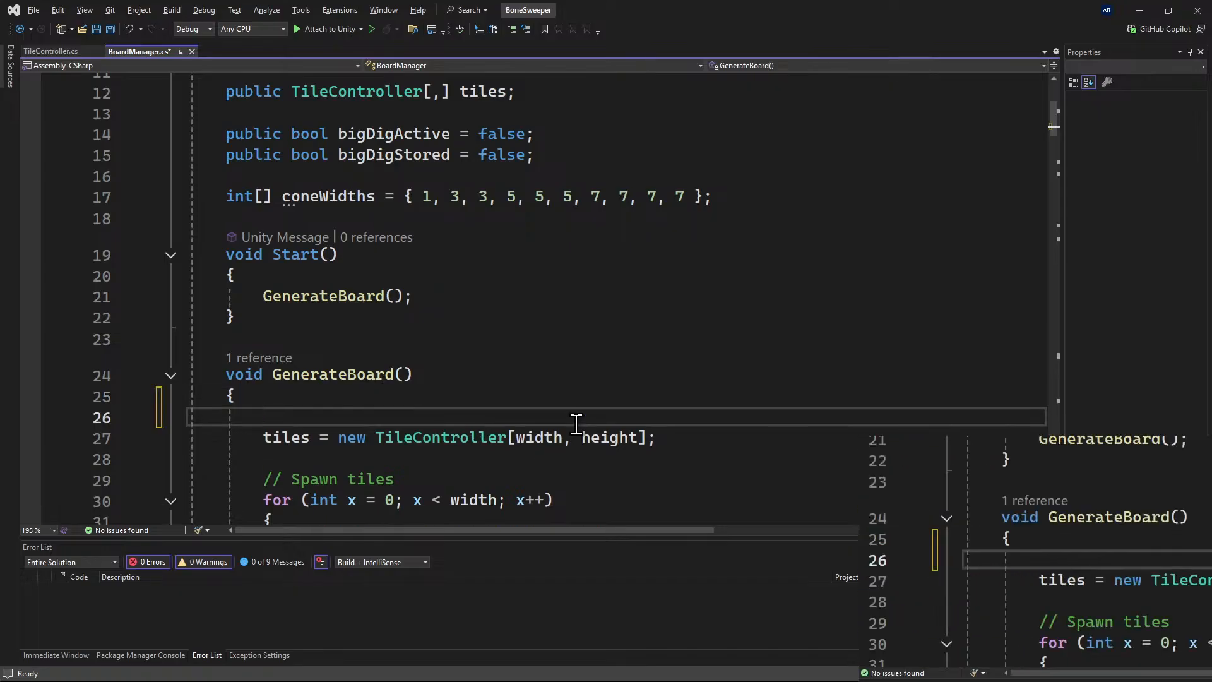
pyautogui.write('transf')
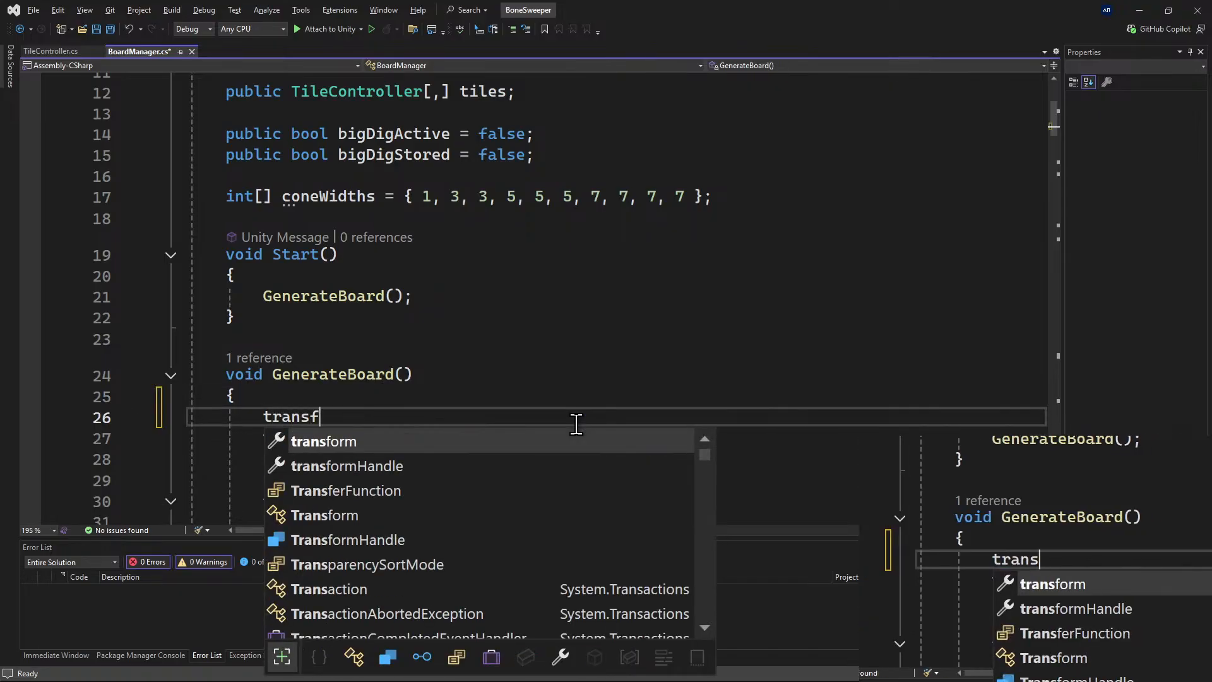
pyautogui.press('BackSpace')
pyautogui.press('BackSpace')
pyautogui.press('BackSpace')
pyautogui.press('BackSpace')
pyautogui.press('BackSpace')
pyautogui.press('BackSpace')
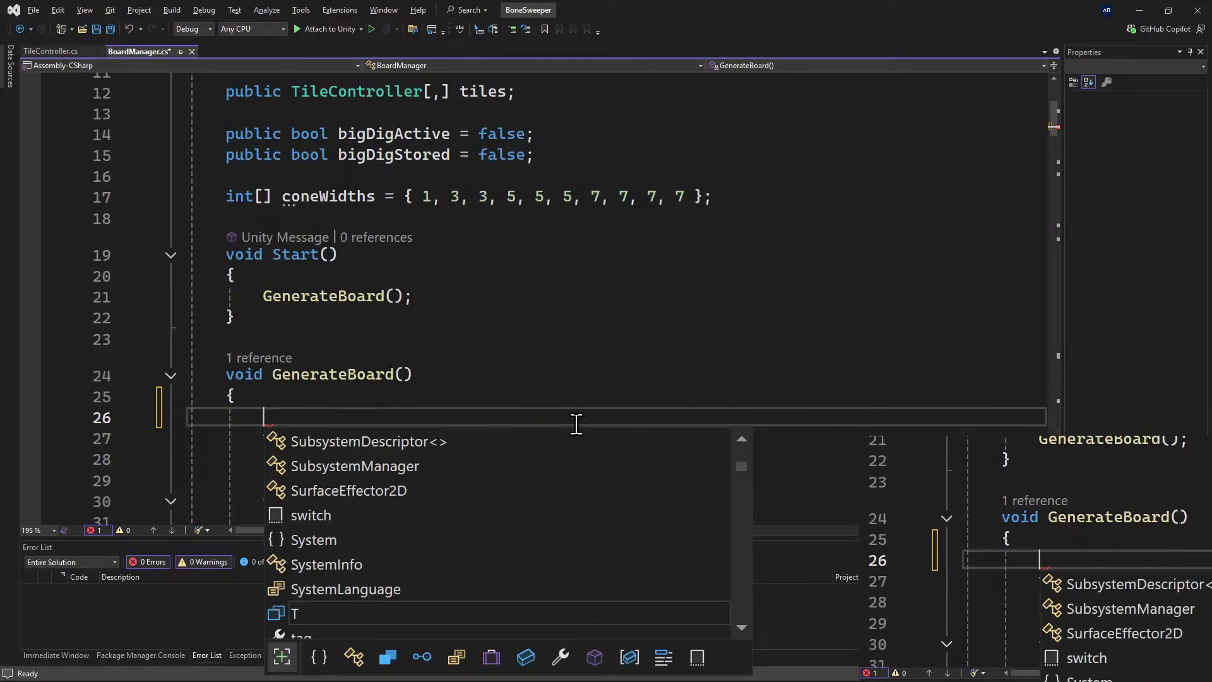
# Declare a float newPOS set to 0 at the start of GenerateBoard, with blank lines below it.
pyautogui.write('float')
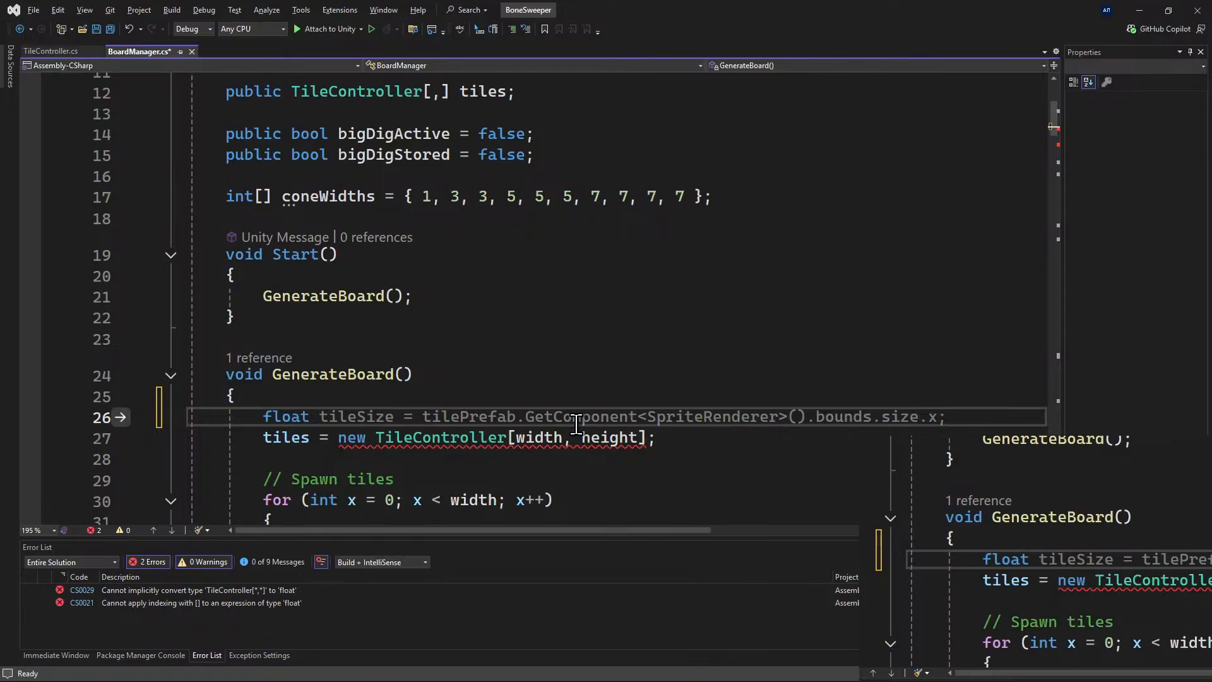
pyautogui.write(' newPOS =')
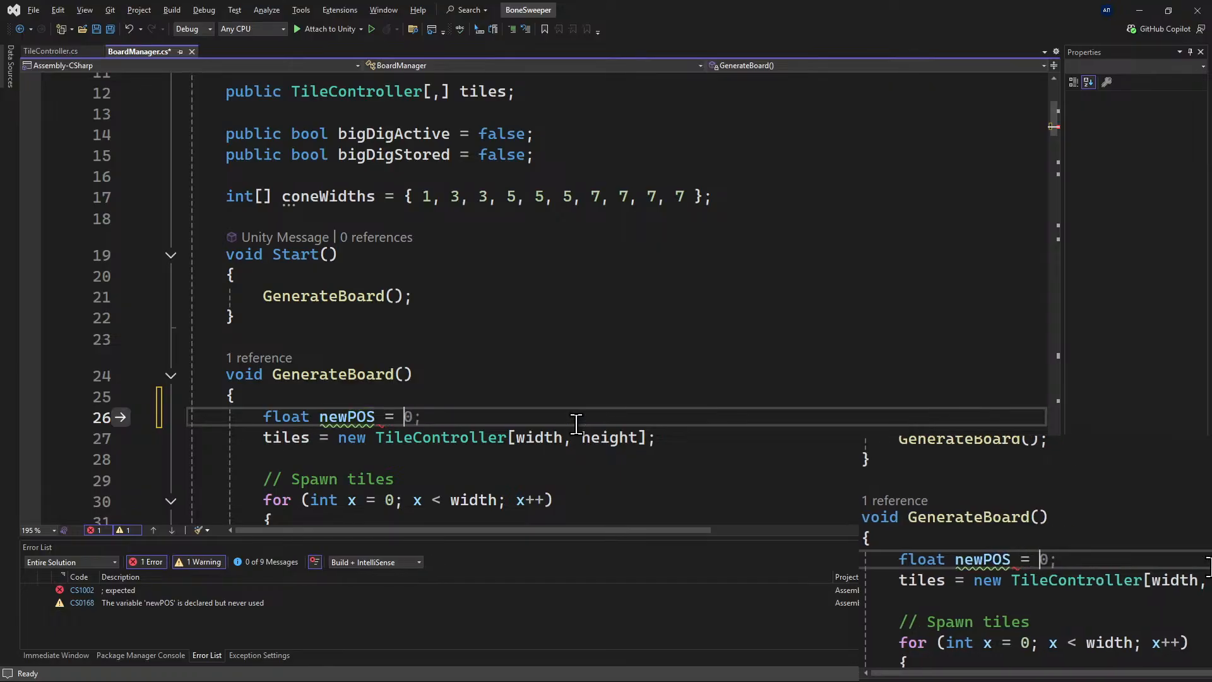
pyautogui.press('Tab')
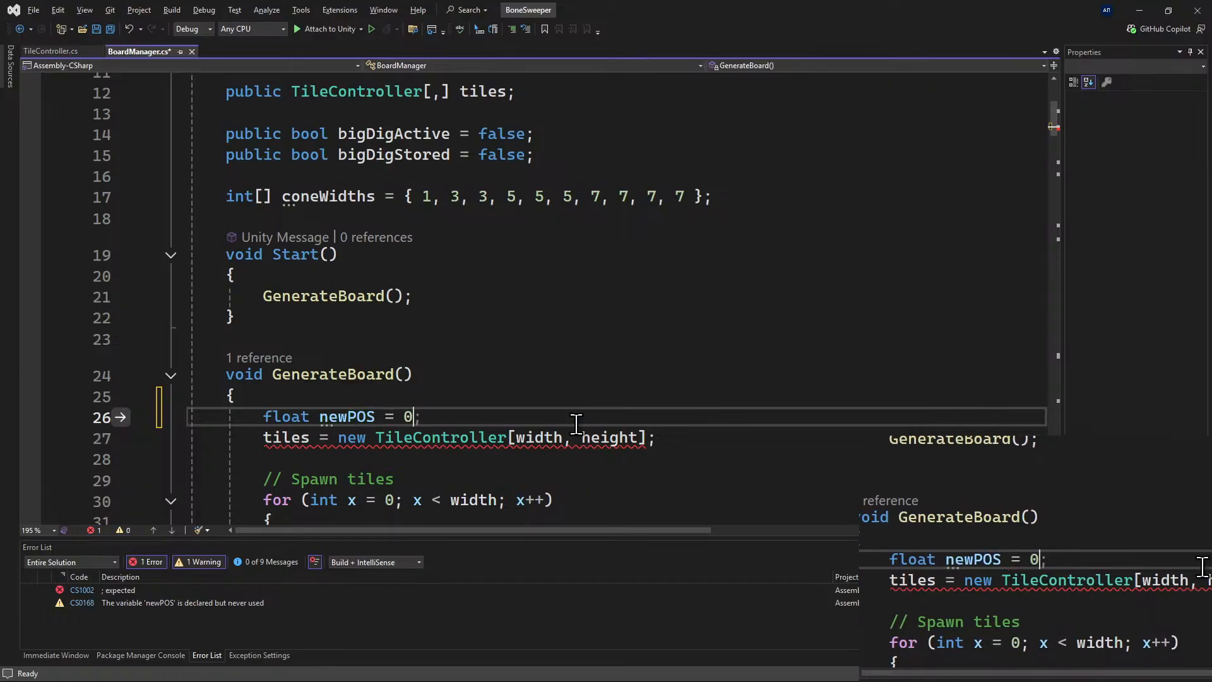
pyautogui.press('Return')
pyautogui.press('Return')
pyautogui.press('Return')
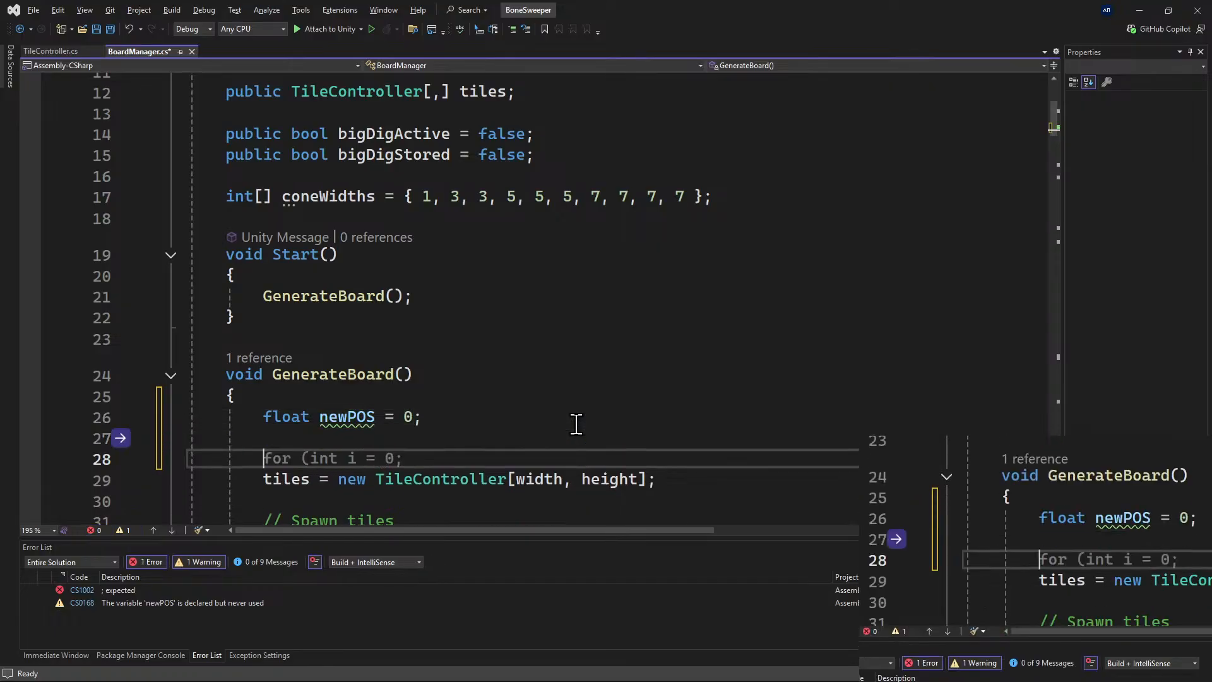
pyautogui.press('Up')
pyautogui.press('Up')
pyautogui.scroll(-3, 576, 423)
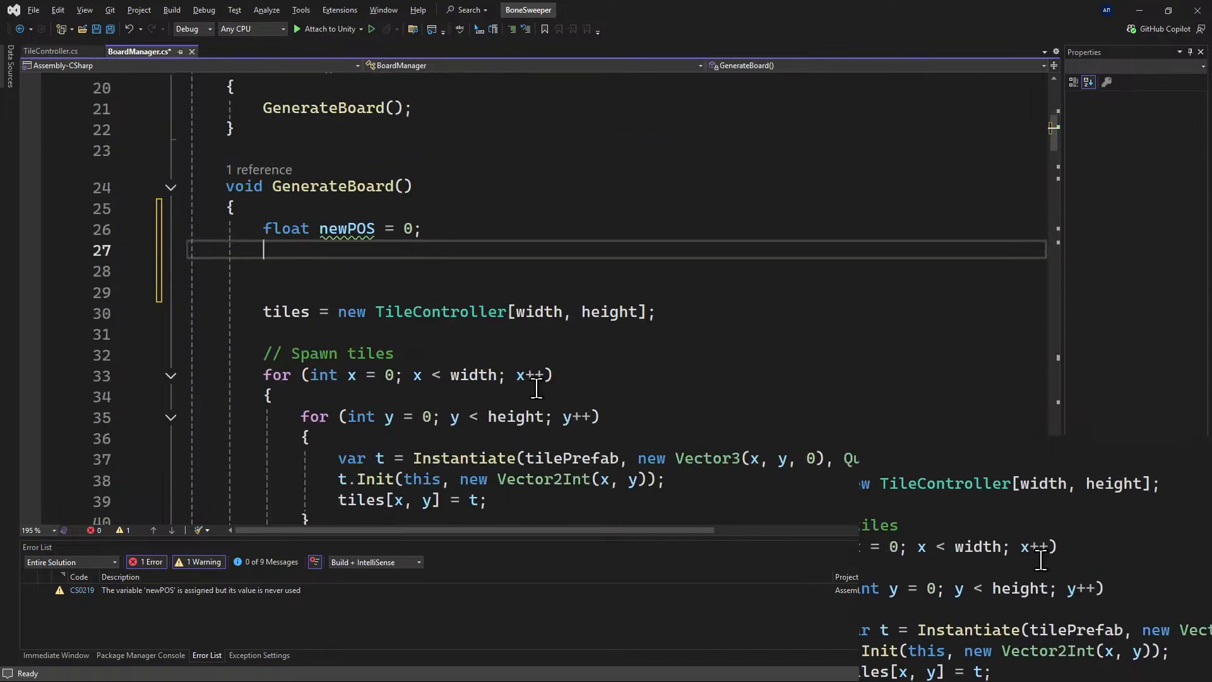
# Add an empty void Recenter() method between the Start and GenerateBoard methods.
pyautogui.scroll(2, 542, 387)
pyautogui.click(313, 284)
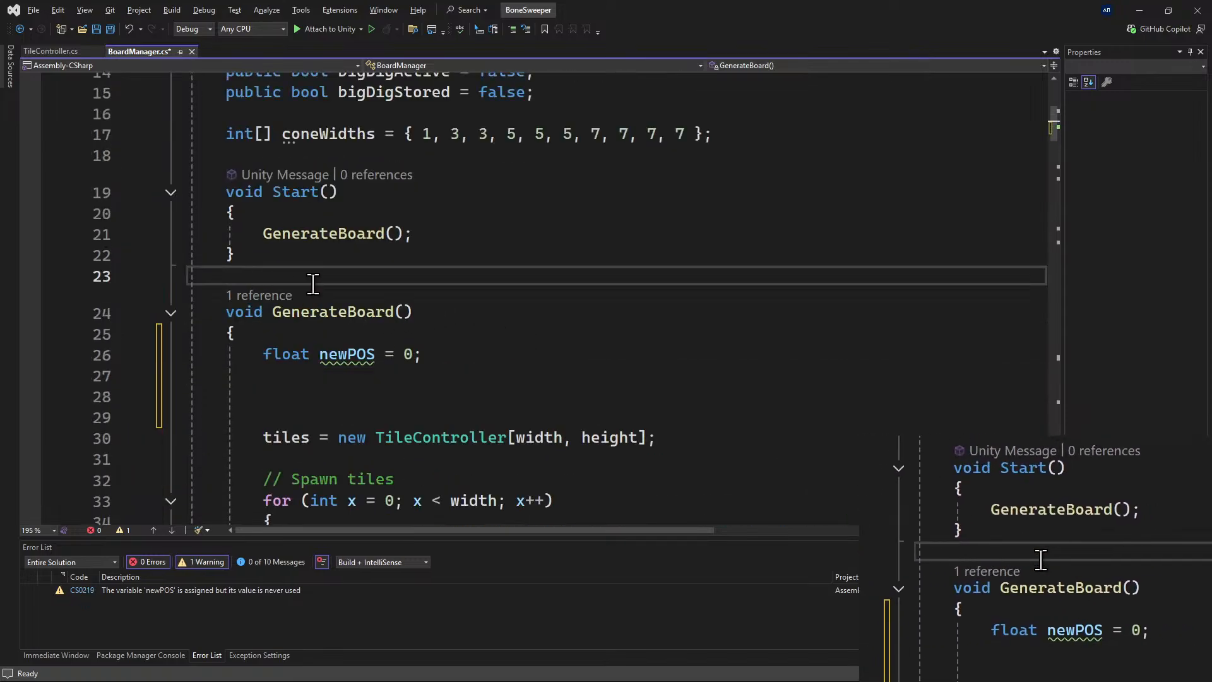
pyautogui.press('Return')
pyautogui.write('void ')
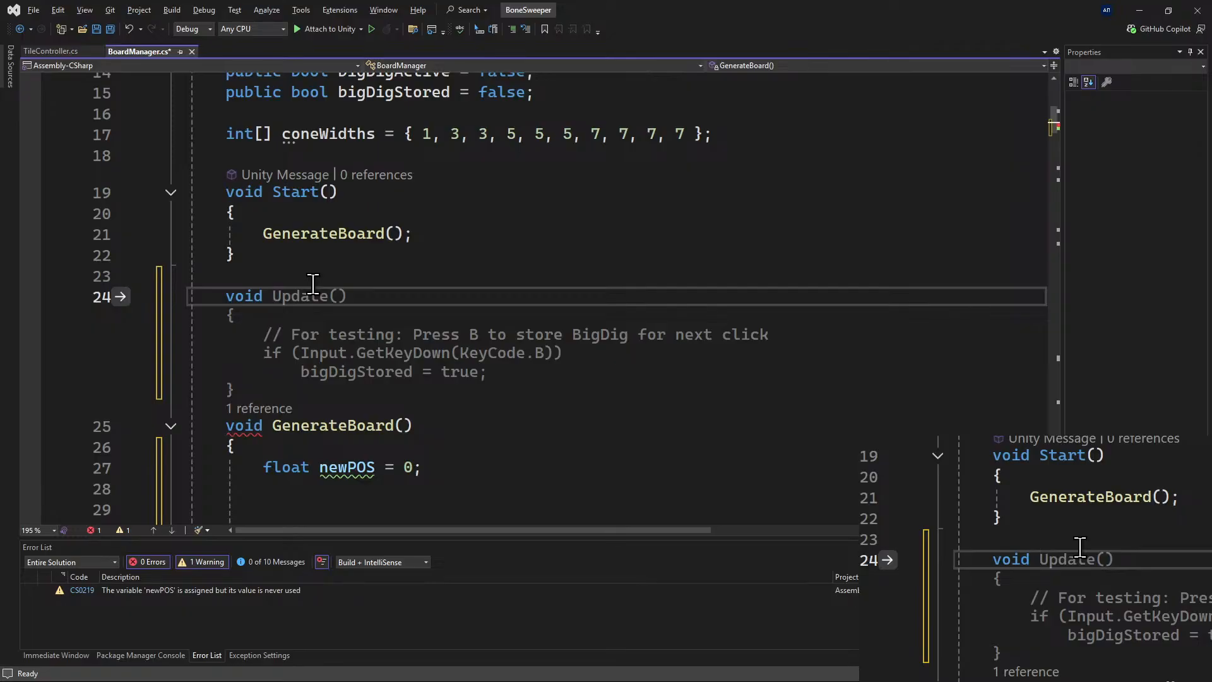
pyautogui.write('Rece')
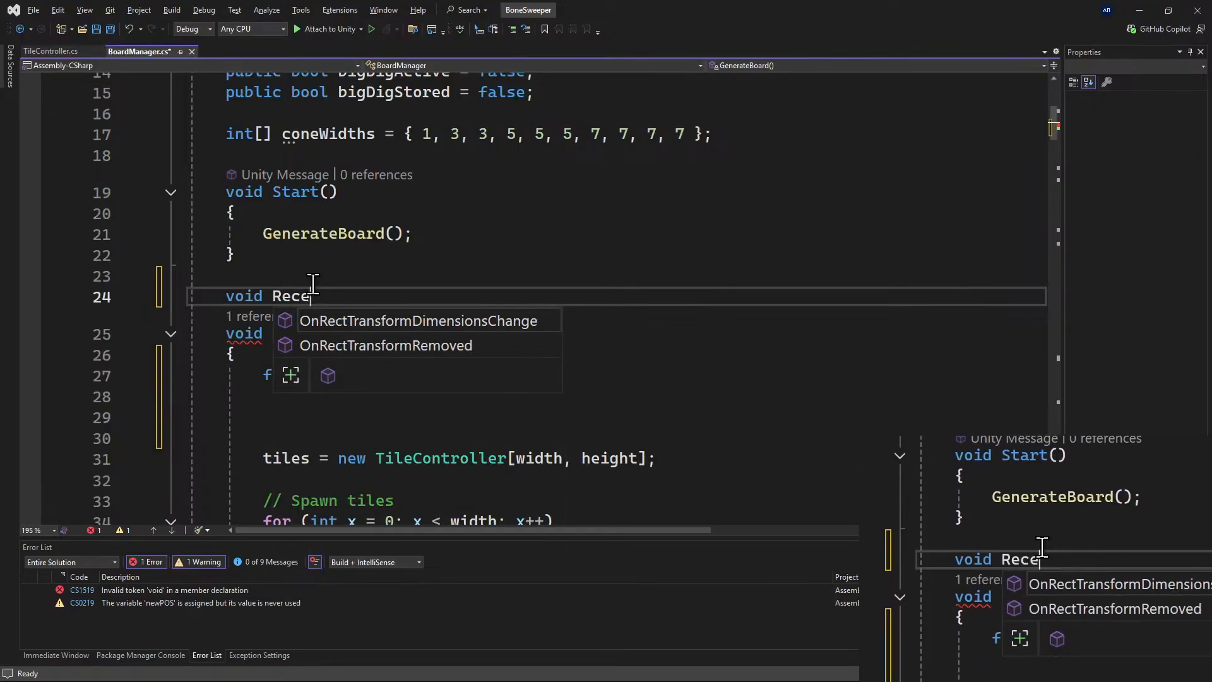
pyautogui.write('nter(')
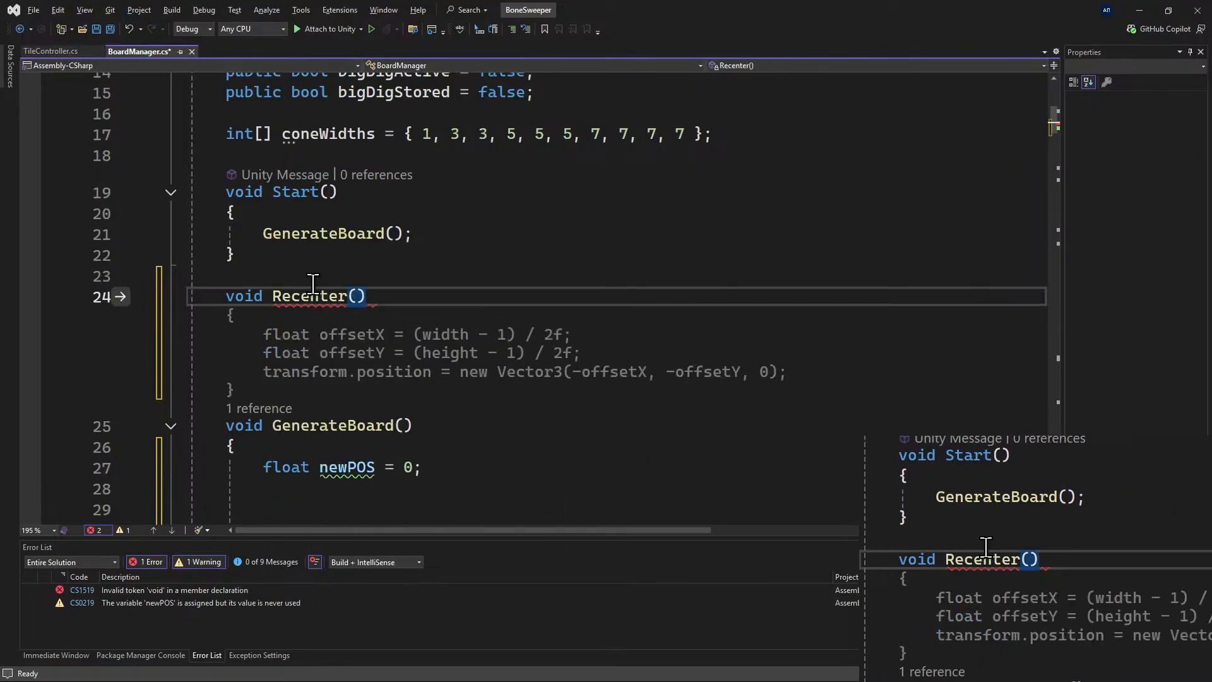
pyautogui.write(' {')
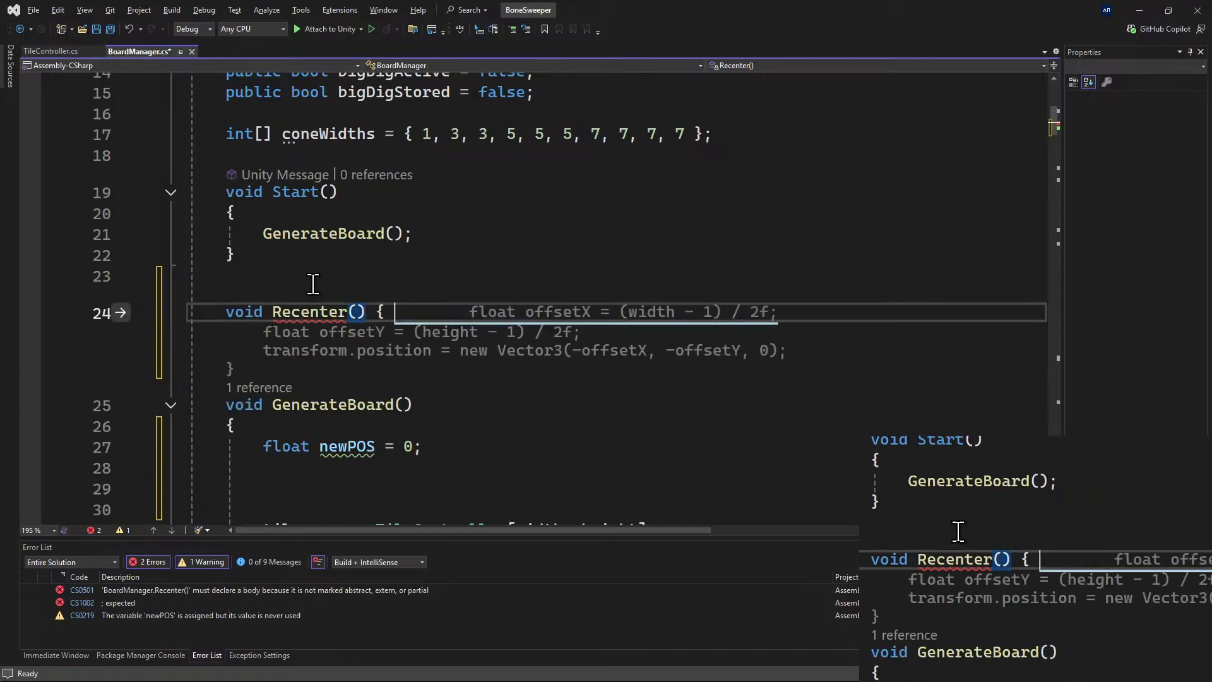
pyautogui.press('Return')
pyautogui.scroll(-1, 384, 355)
# Replace the newPOS declaration in GenerateBoard with a call to Recenter(); and save the script.
pyautogui.moveTo(263, 470); pyautogui.dragTo(258, 395)
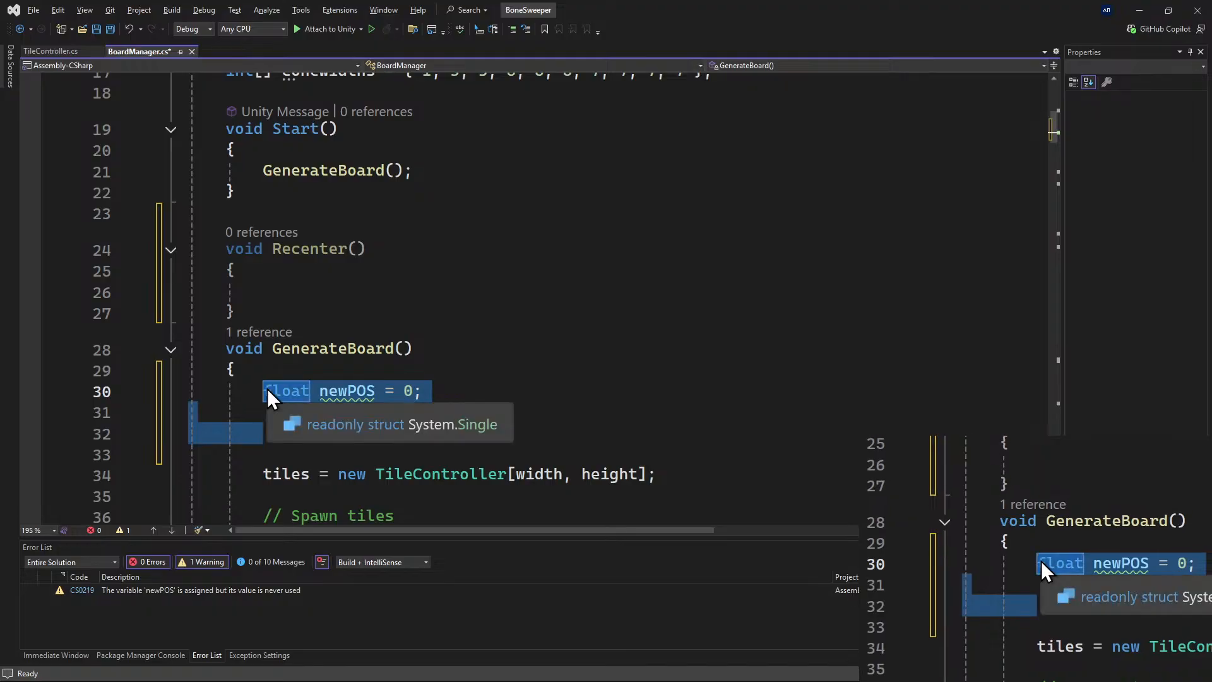
pyautogui.write('Recenter();')
pyautogui.hotkey('ctrl', 's')
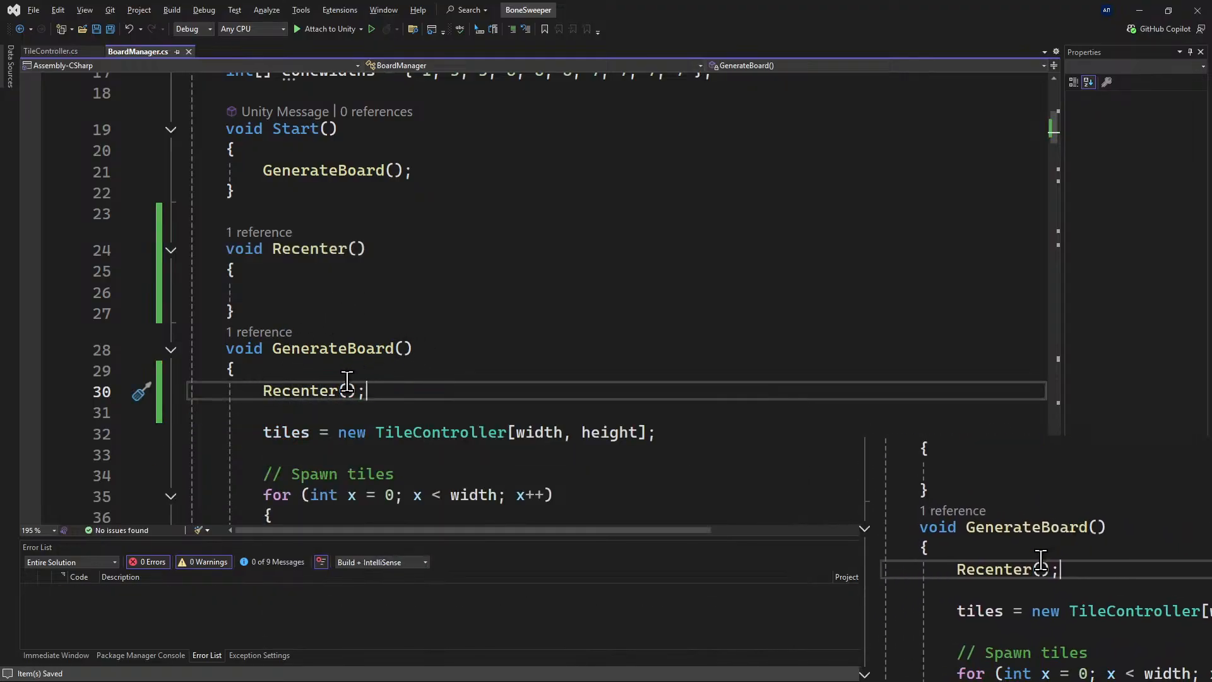
pyautogui.click(276, 293)
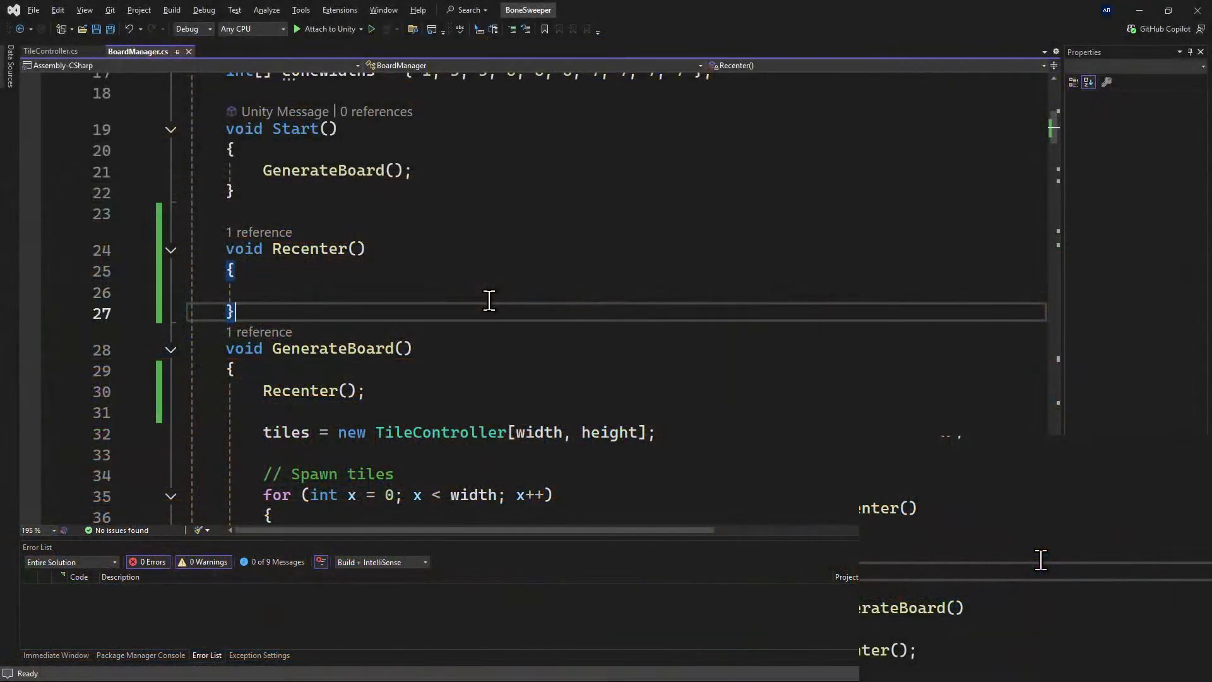
pyautogui.write('😊')
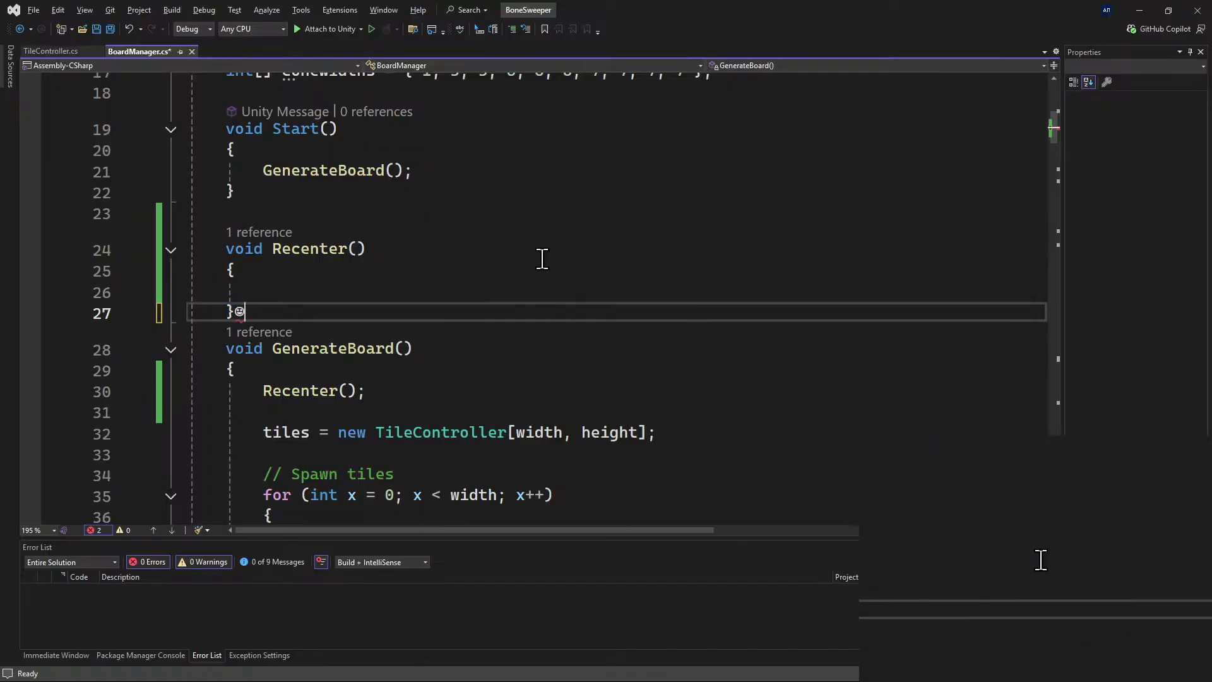
pyautogui.click(547, 337)
pyautogui.click(265, 297)
pyautogui.click(266, 312)
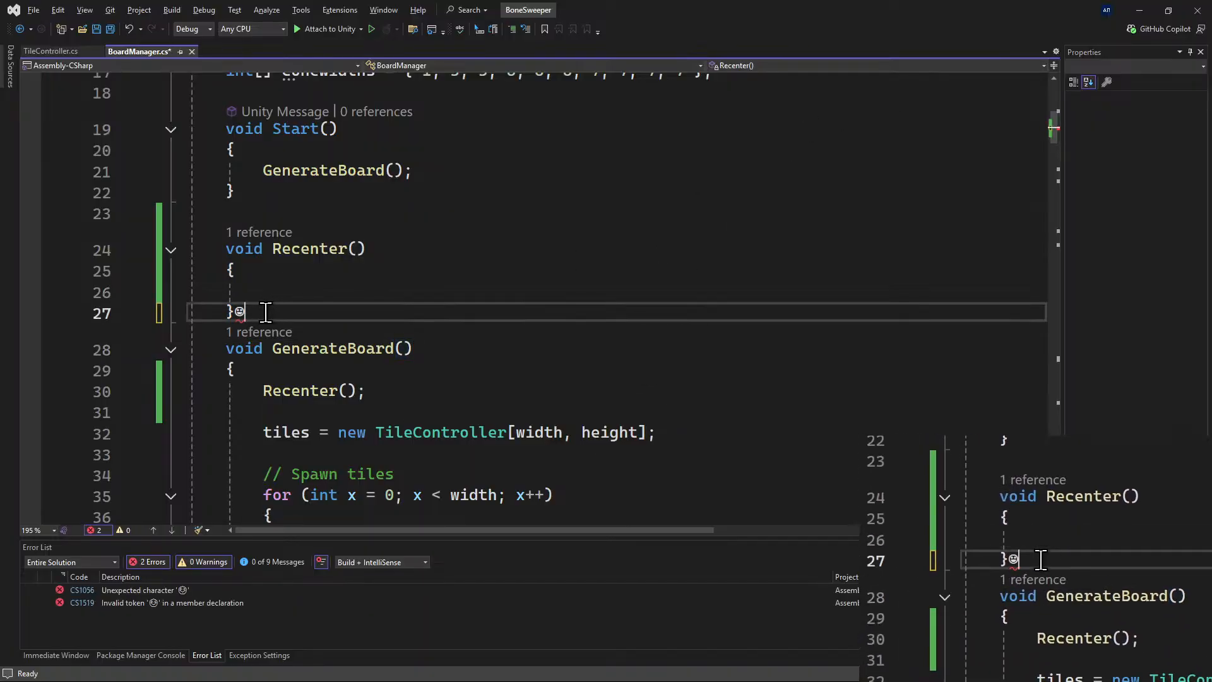
pyautogui.press('BackSpace')
pyautogui.click(293, 291)
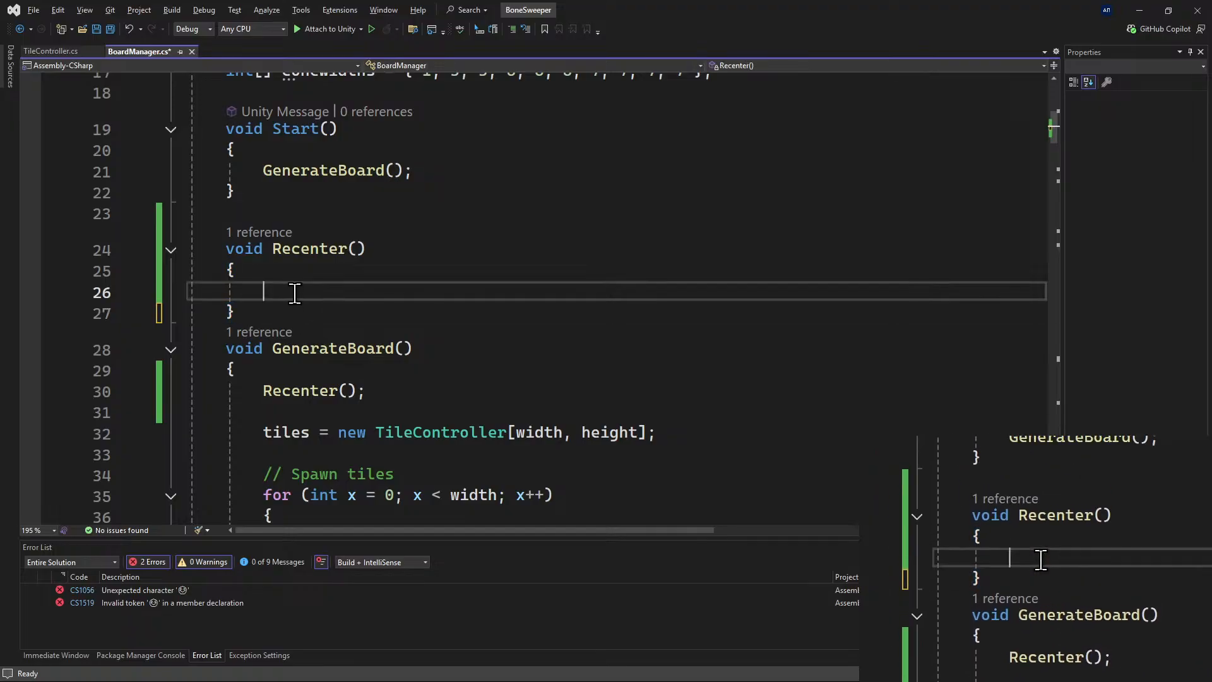
# Switch to Unity, run the scene briefly to check the board's placement, end the play test, and reopen the BoardManager script.
pyautogui.click(1140, 11)
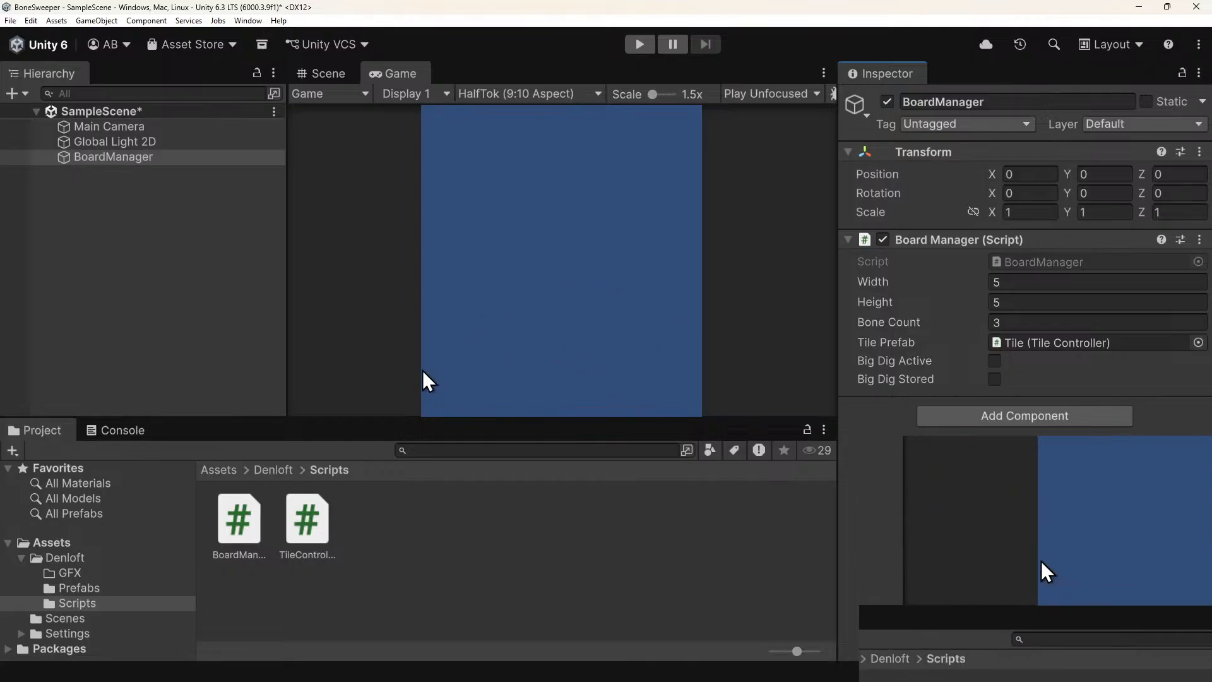
pyautogui.click(639, 44)
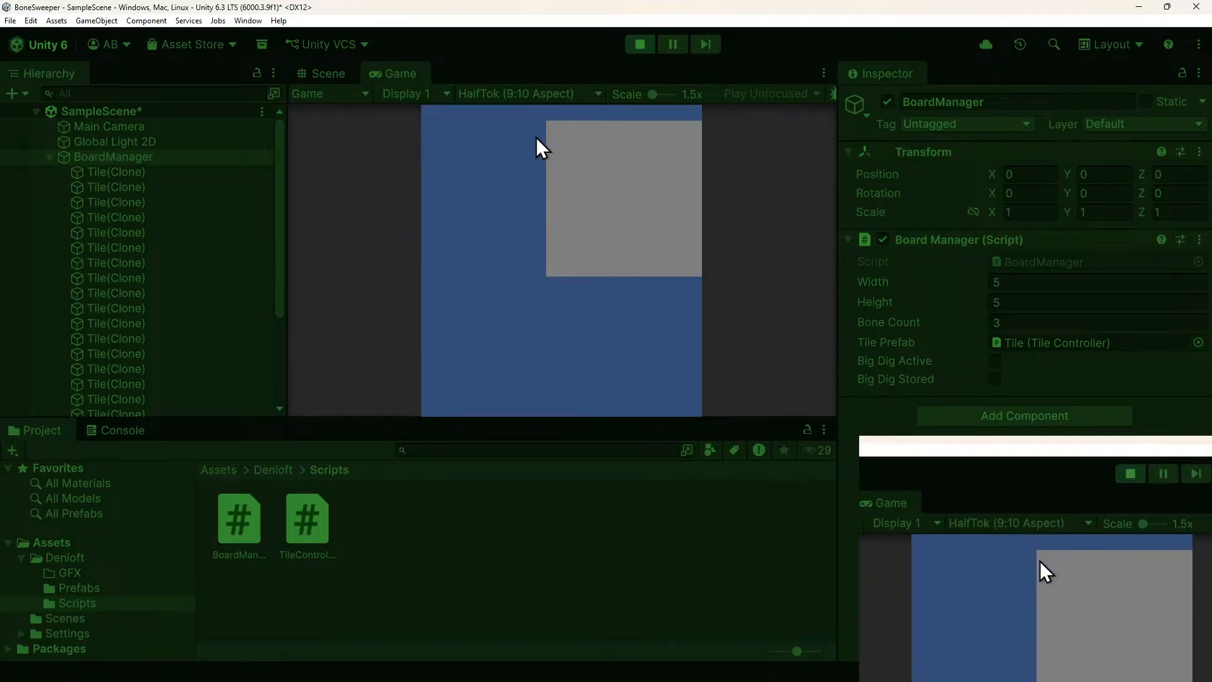
pyautogui.click(635, 47)
pyautogui.click(113, 157)
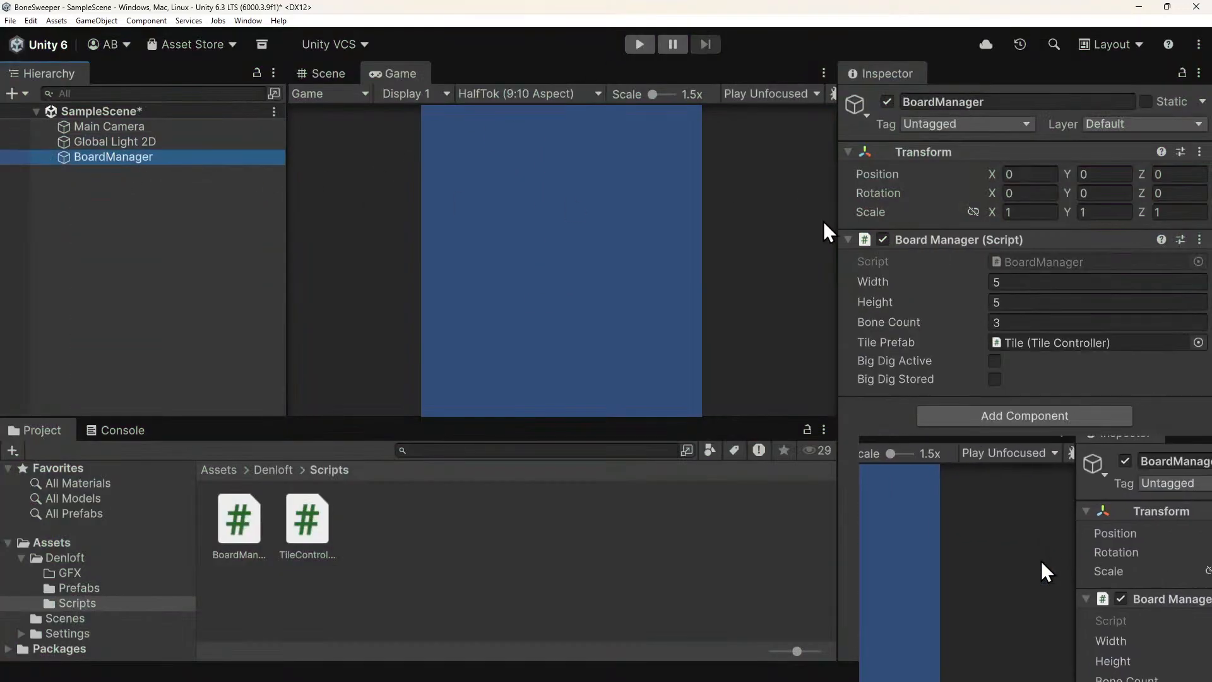
pyautogui.doubleClick(1028, 260)
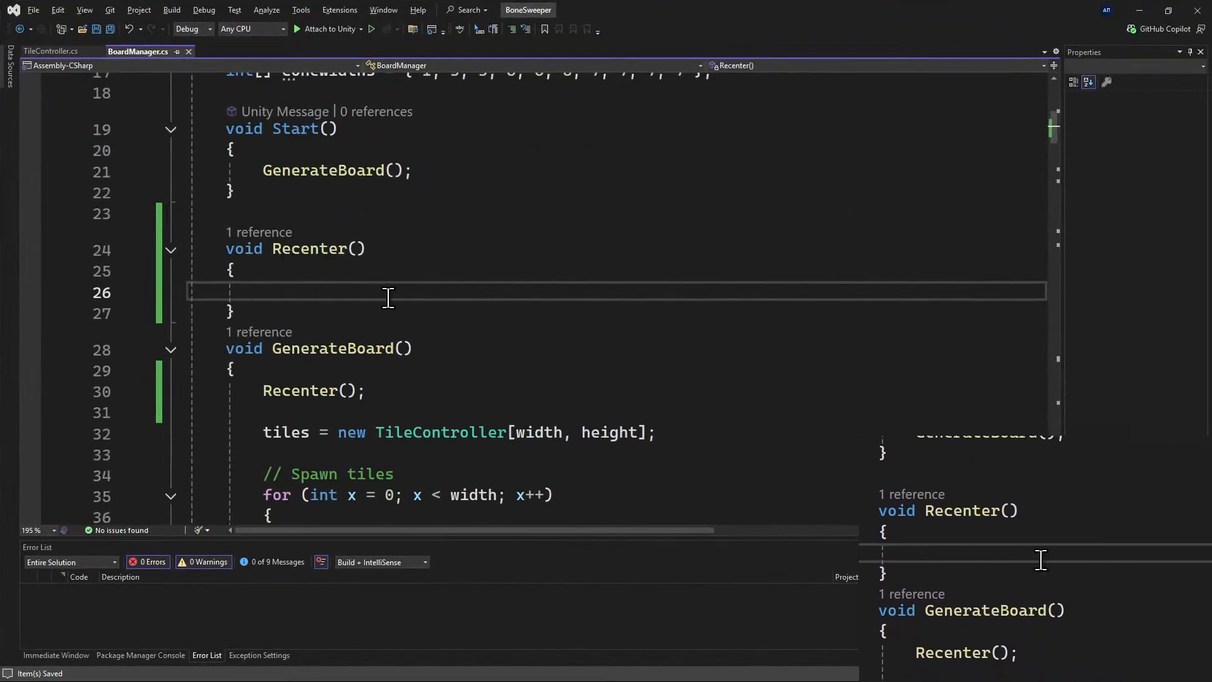
# Declare a float variable offset set to 0 in the body of the Recenter method.
pyautogui.write('float ')
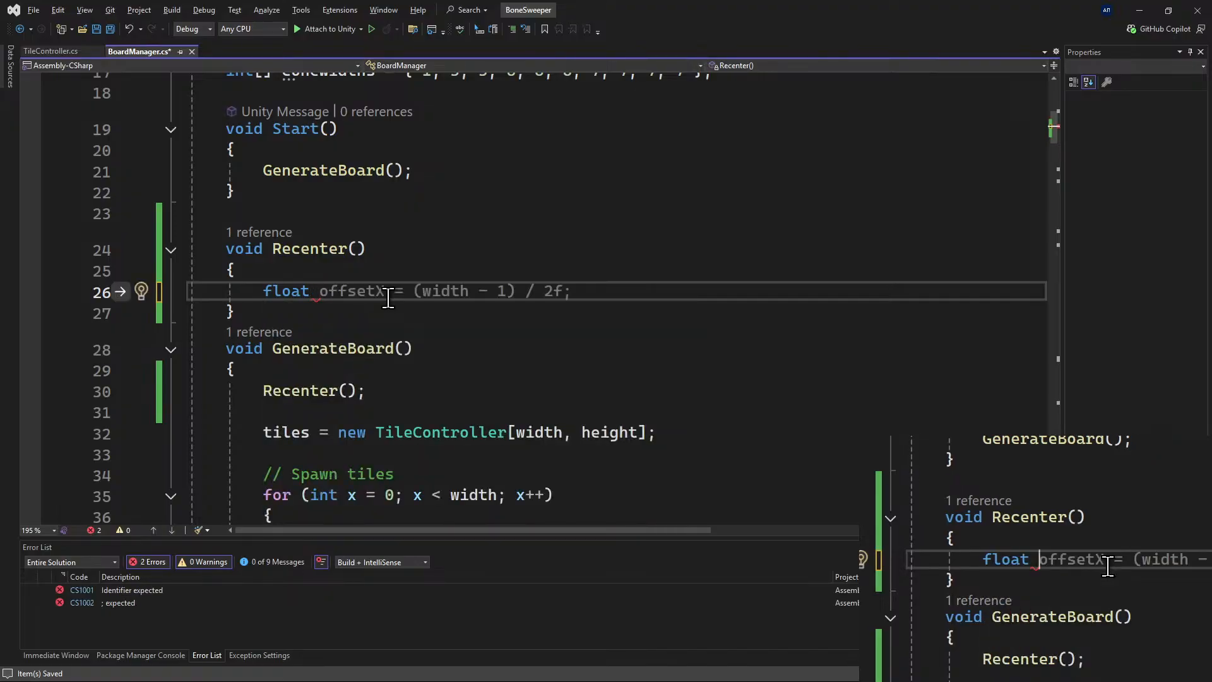
pyautogui.write('offset')
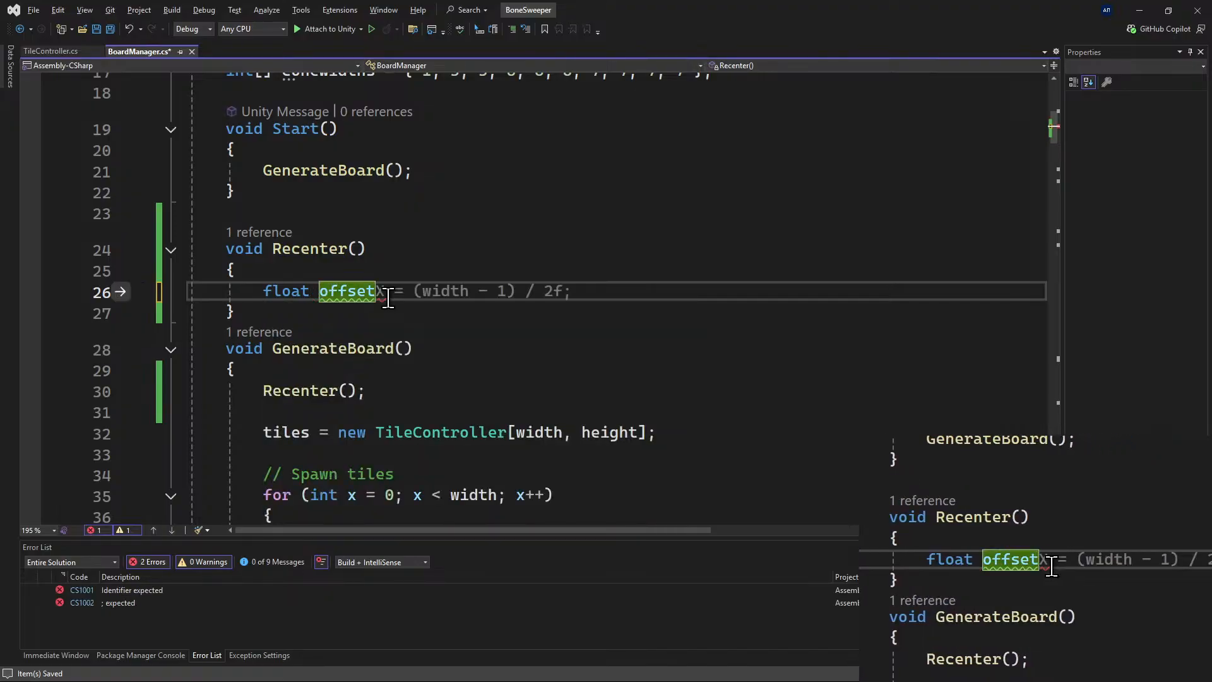
pyautogui.write(' =')
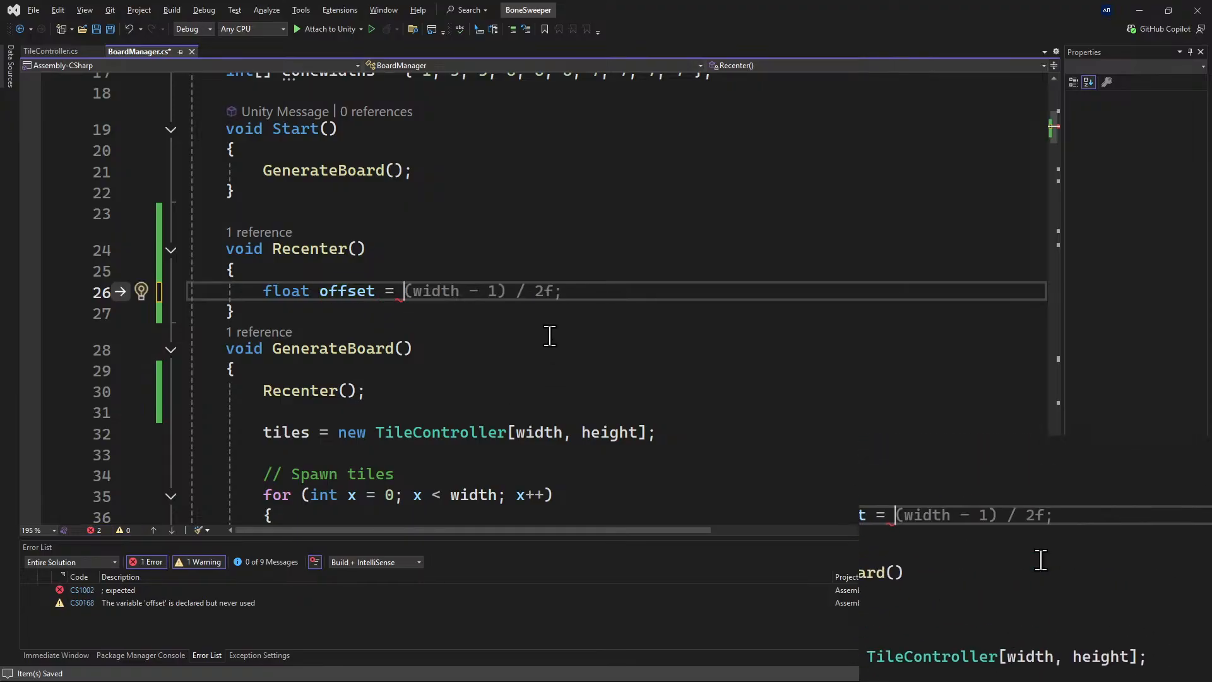
pyautogui.write(' 0;')
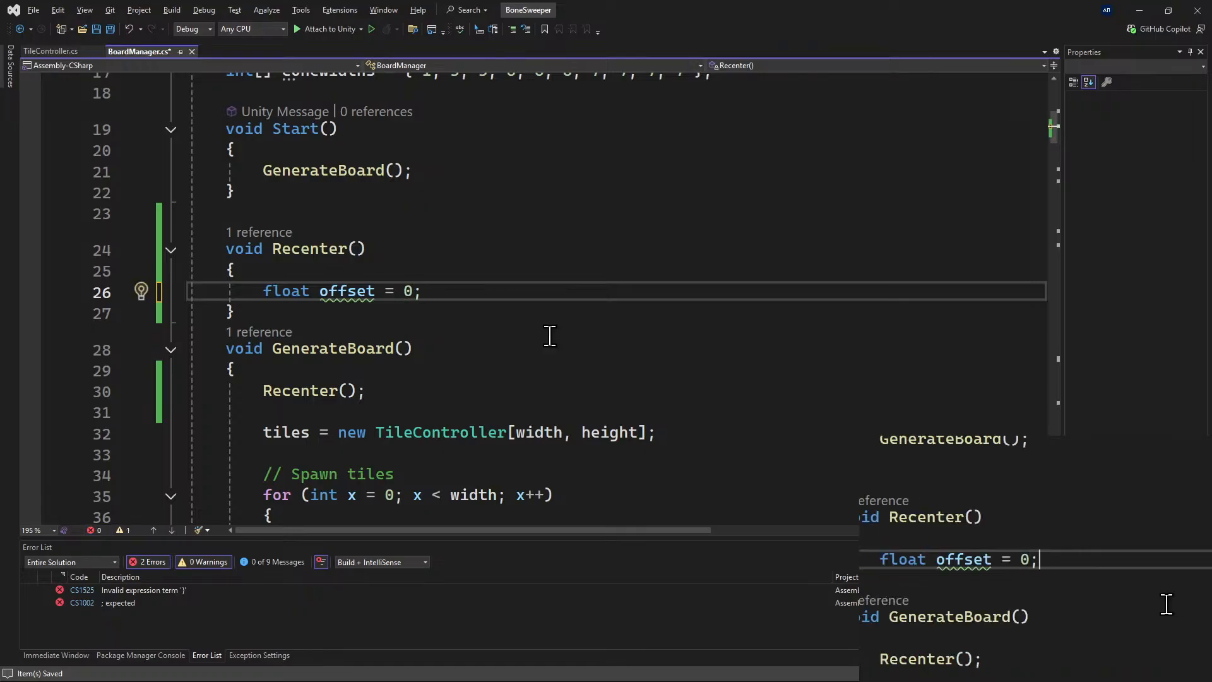
pyautogui.moveTo(359, 296)
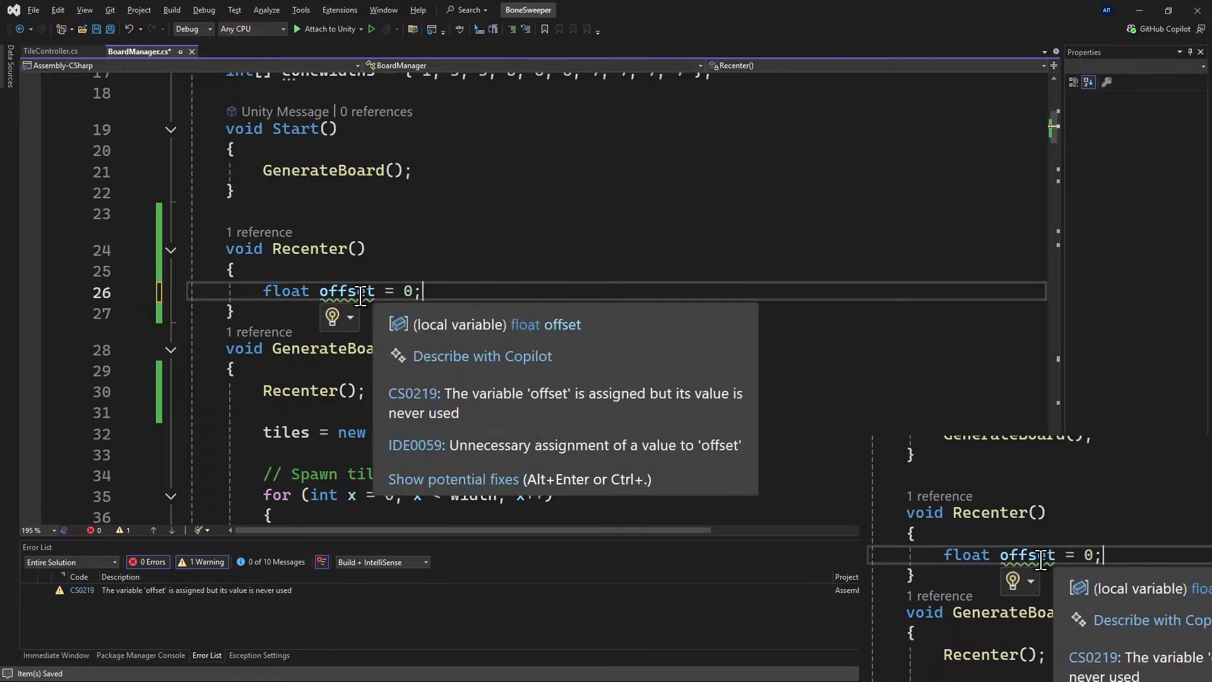
# Add the line offset = (width - 1) / 2f; below the offset declaration in Recenter.
pyautogui.press('Return')
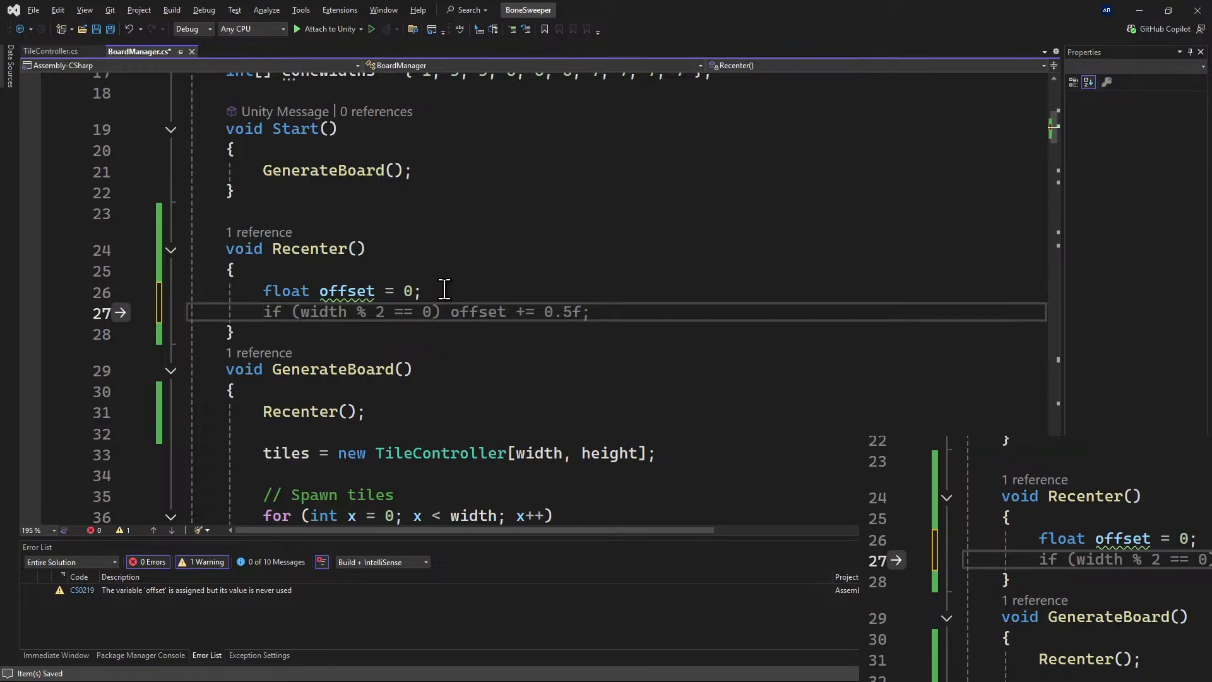
pyautogui.write('o')
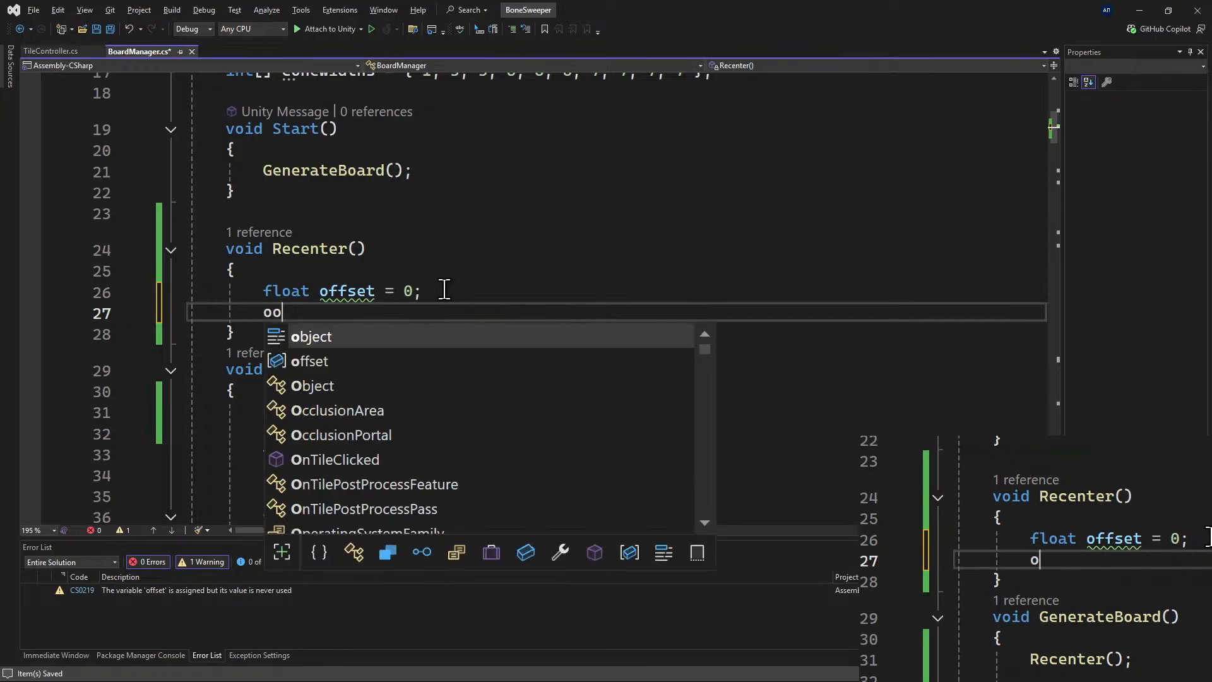
pyautogui.write('ffset ')
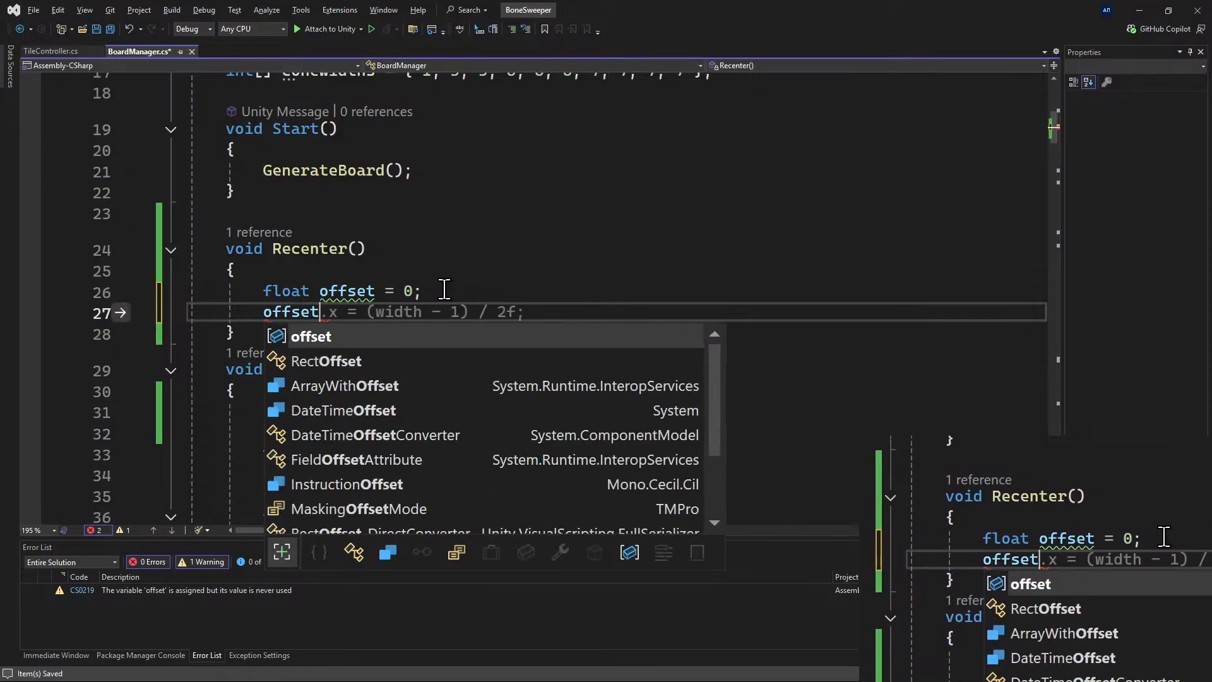
pyautogui.write('=')
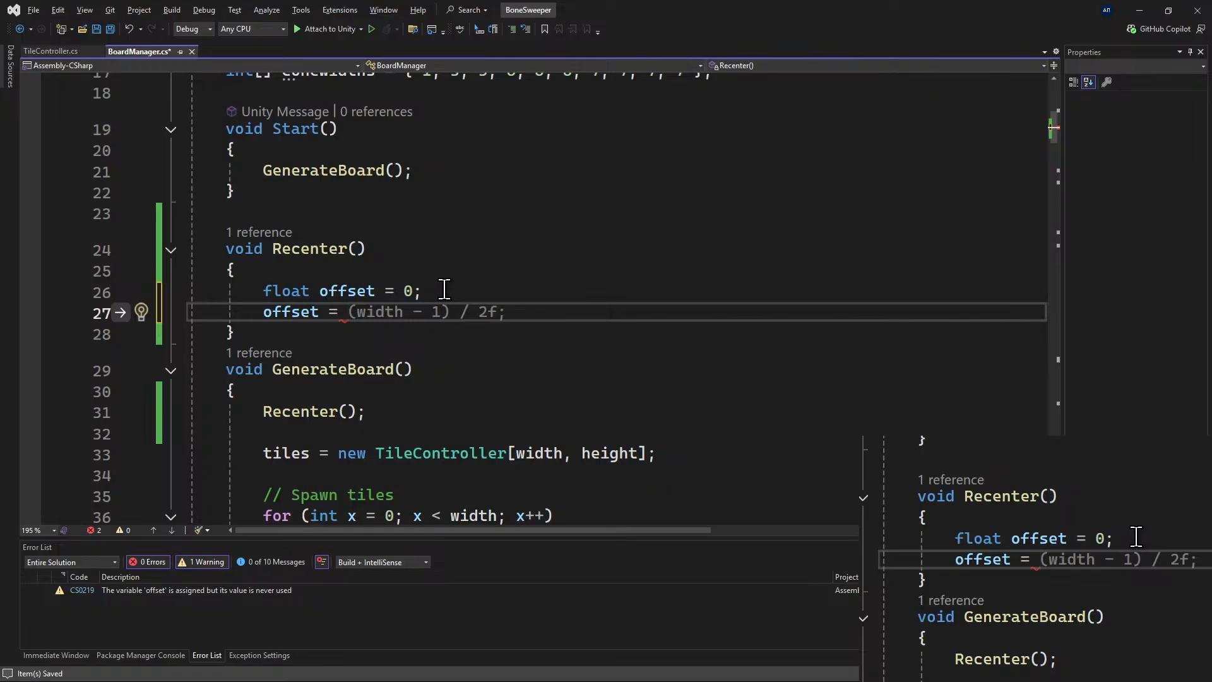
pyautogui.press('Tab')
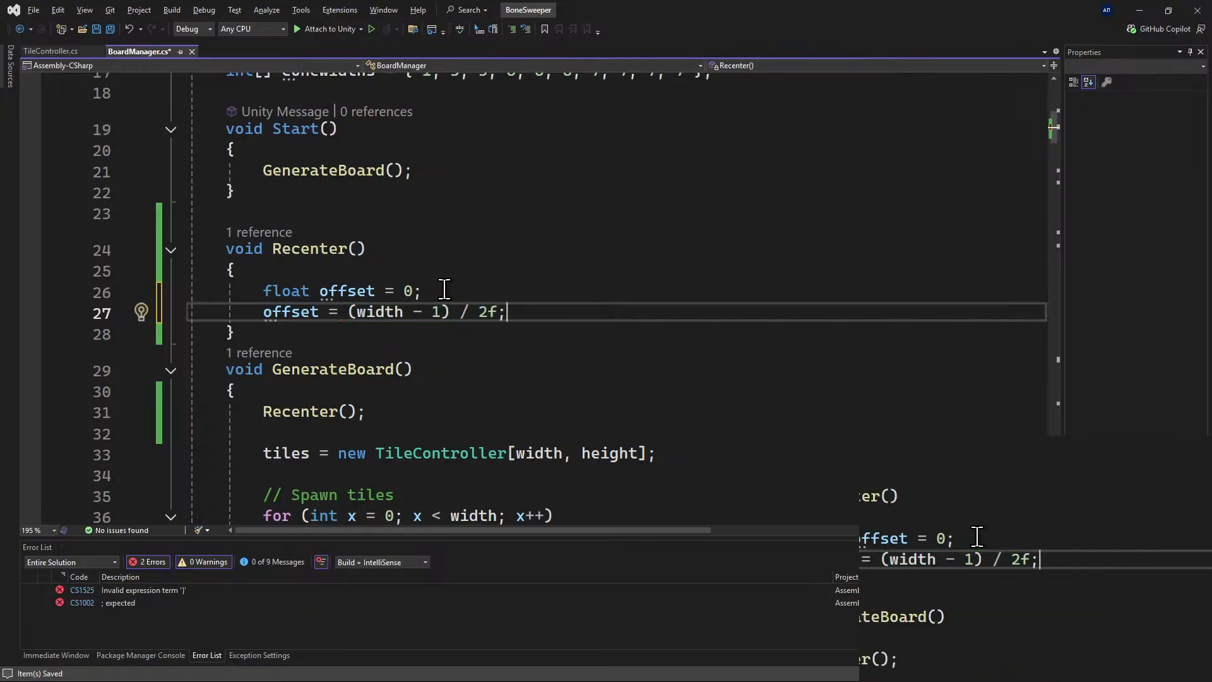
# Change the offset formula in Recenter to (width / 2) * -1f.
pyautogui.scroll(3, 359, 313)
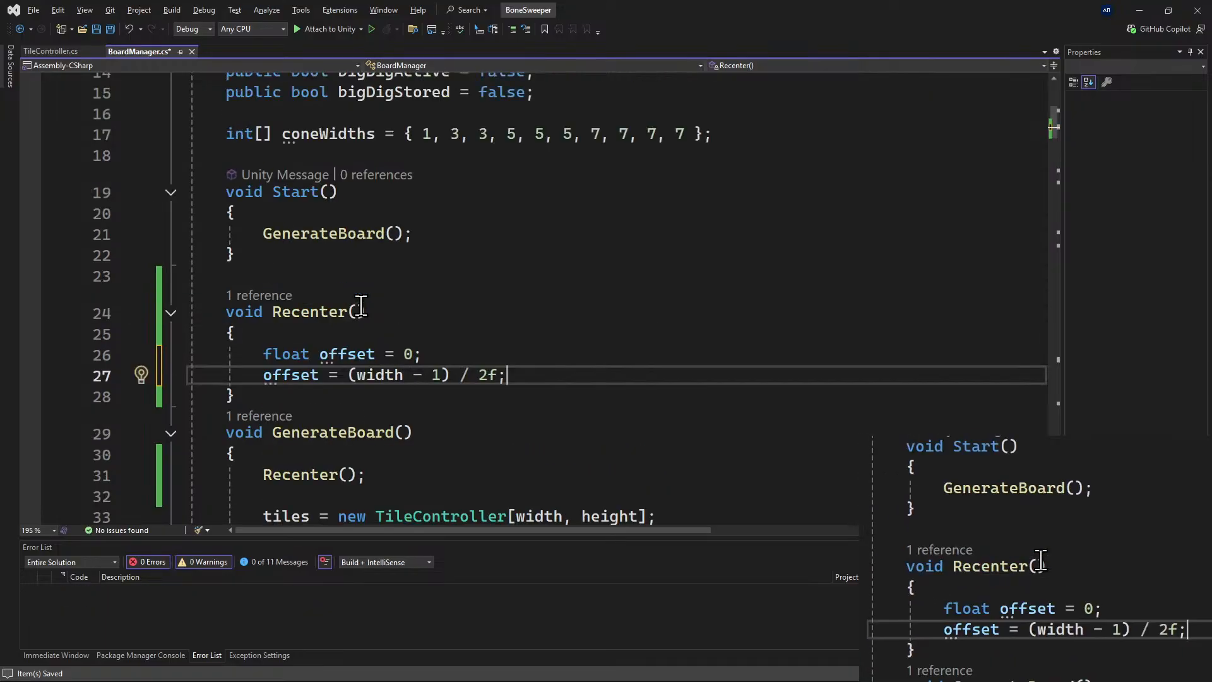
pyautogui.scroll(1, 420, 188)
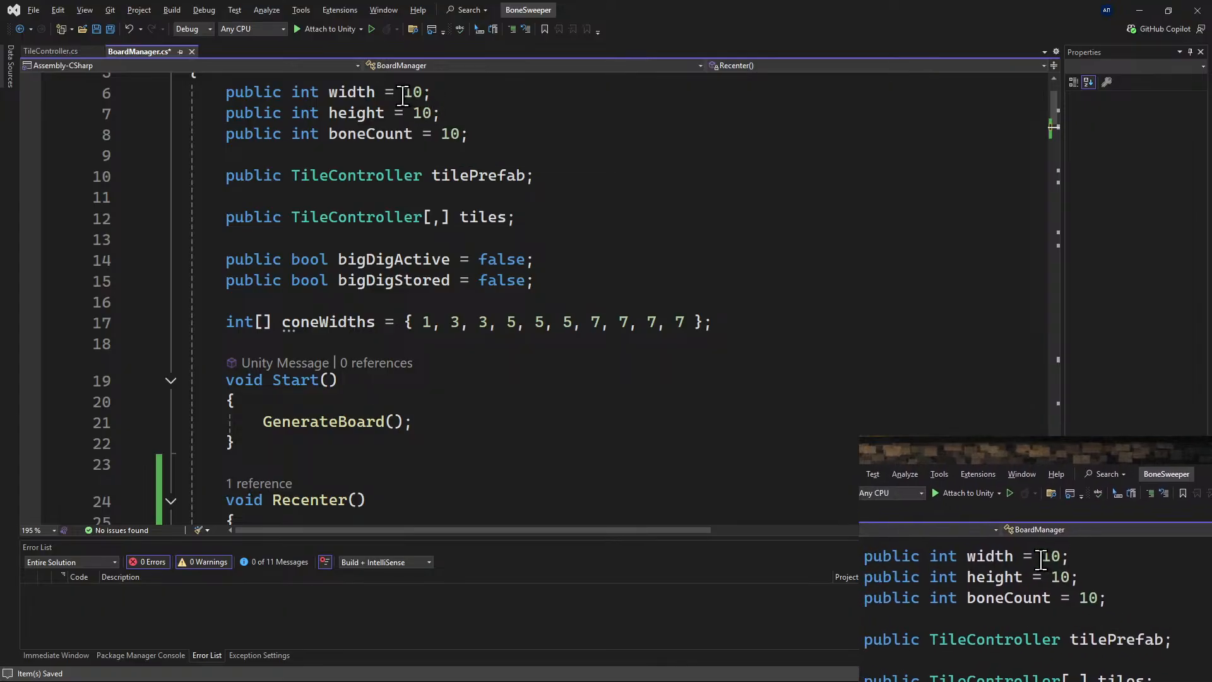
pyautogui.scroll(-2, 475, 342)
pyautogui.doubleClick(417, 437)
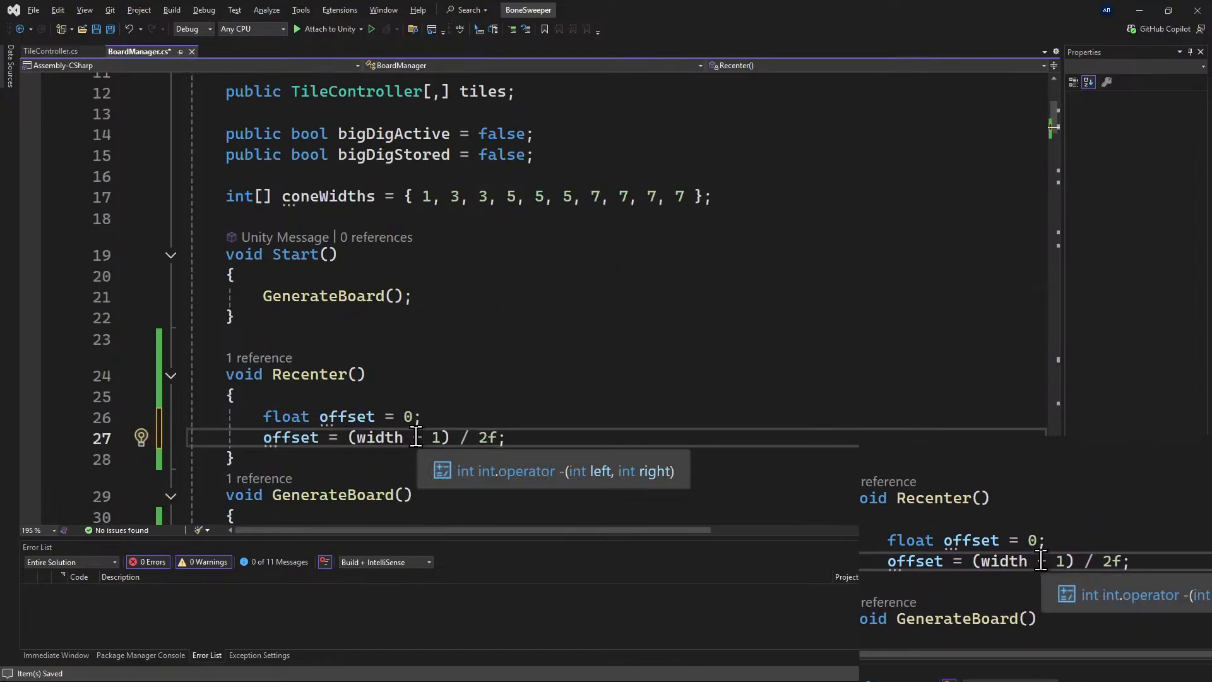
pyautogui.write('/')
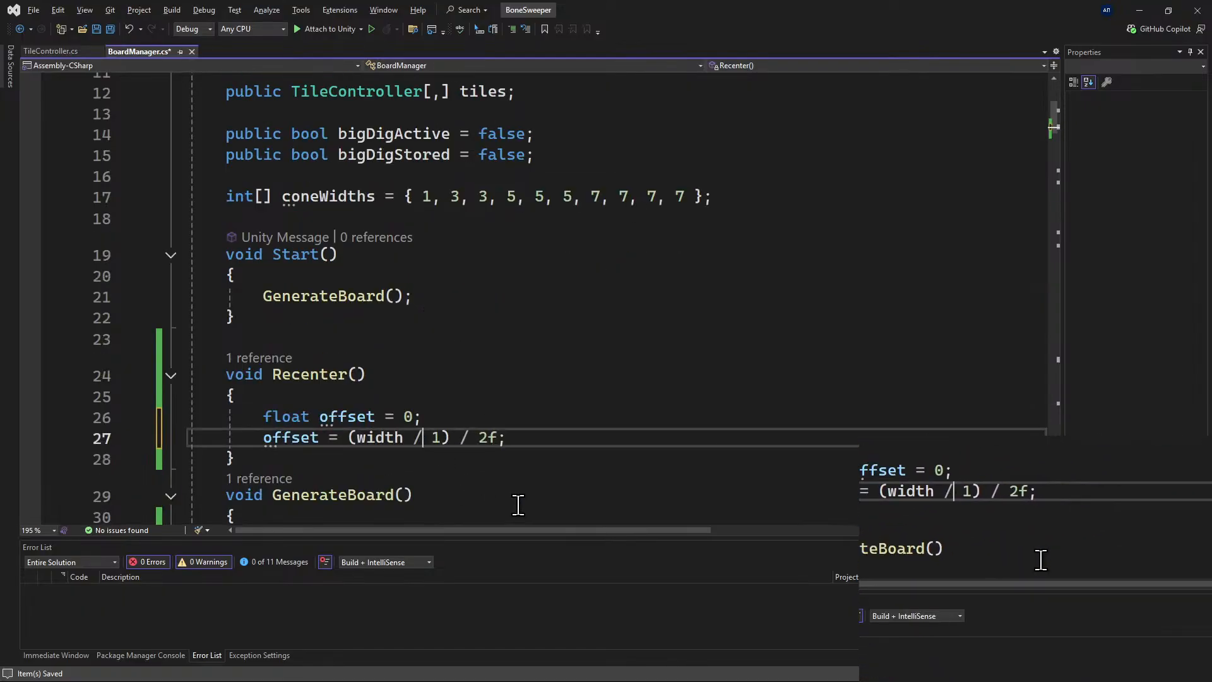
pyautogui.doubleClick(441, 440)
pyautogui.write('2')
pyautogui.doubleClick(465, 437)
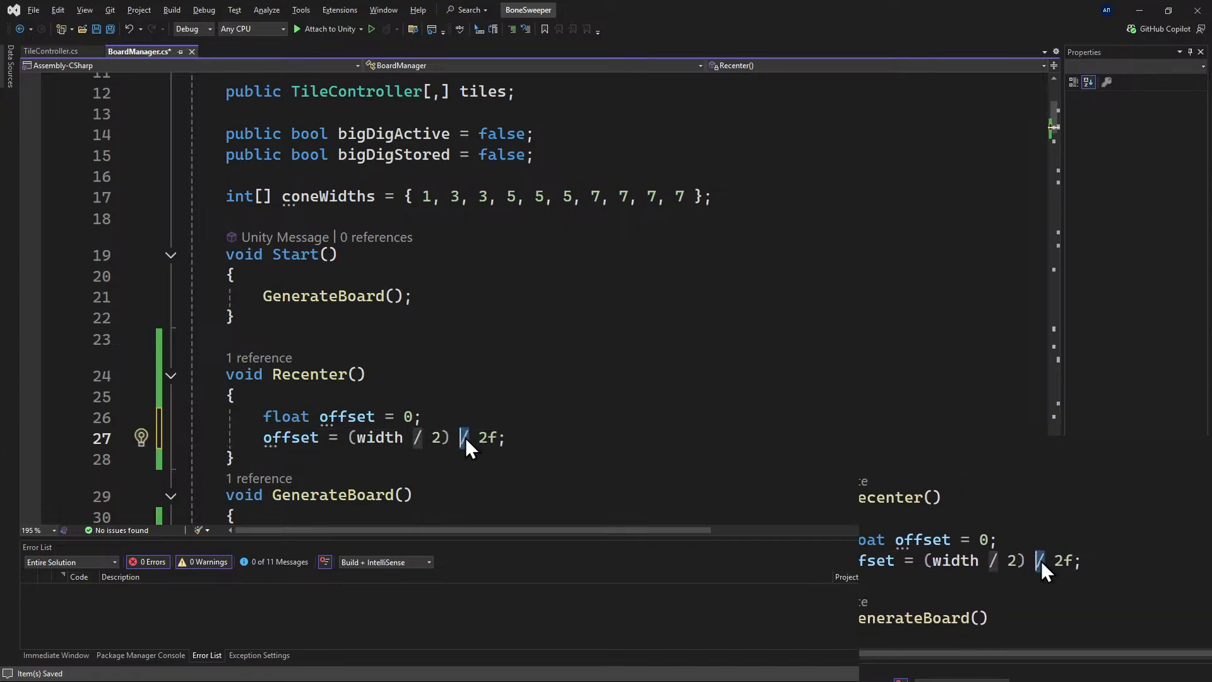
pyautogui.write('* ')
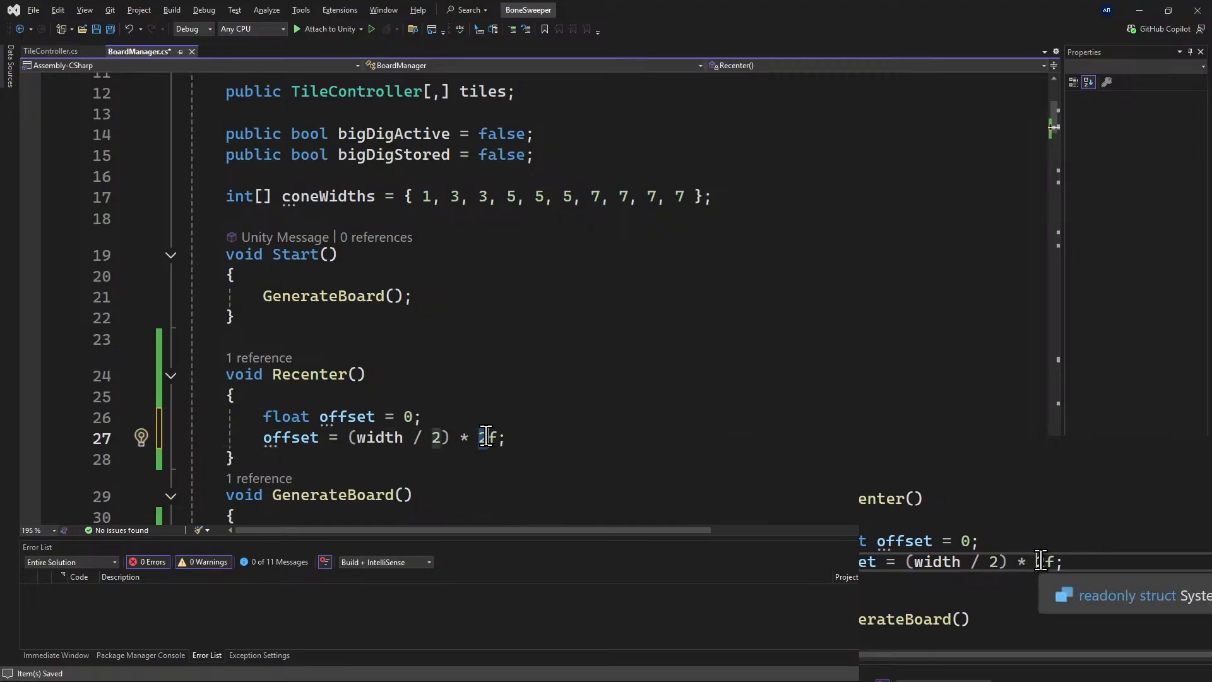
pyautogui.write('-1')
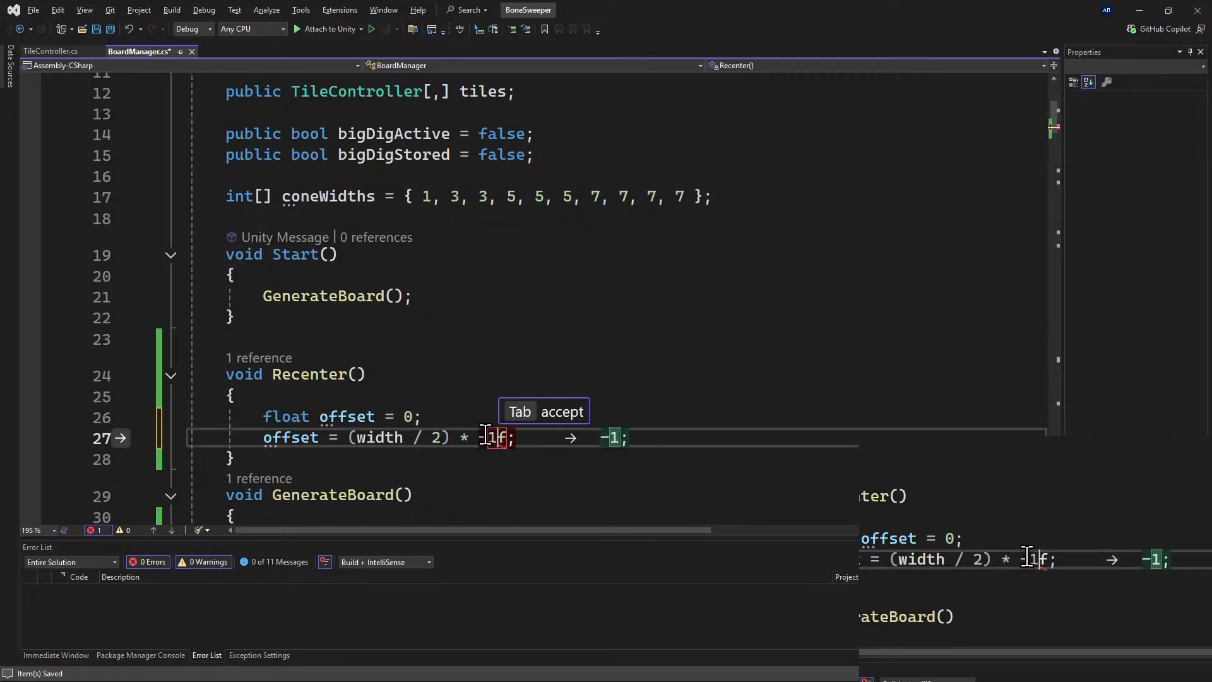
pyautogui.click(528, 491)
# Wrap the offset expression in an outer pair of parentheses so the line reads offset = ((width / 2) * -1f);.
pyautogui.click(520, 440)
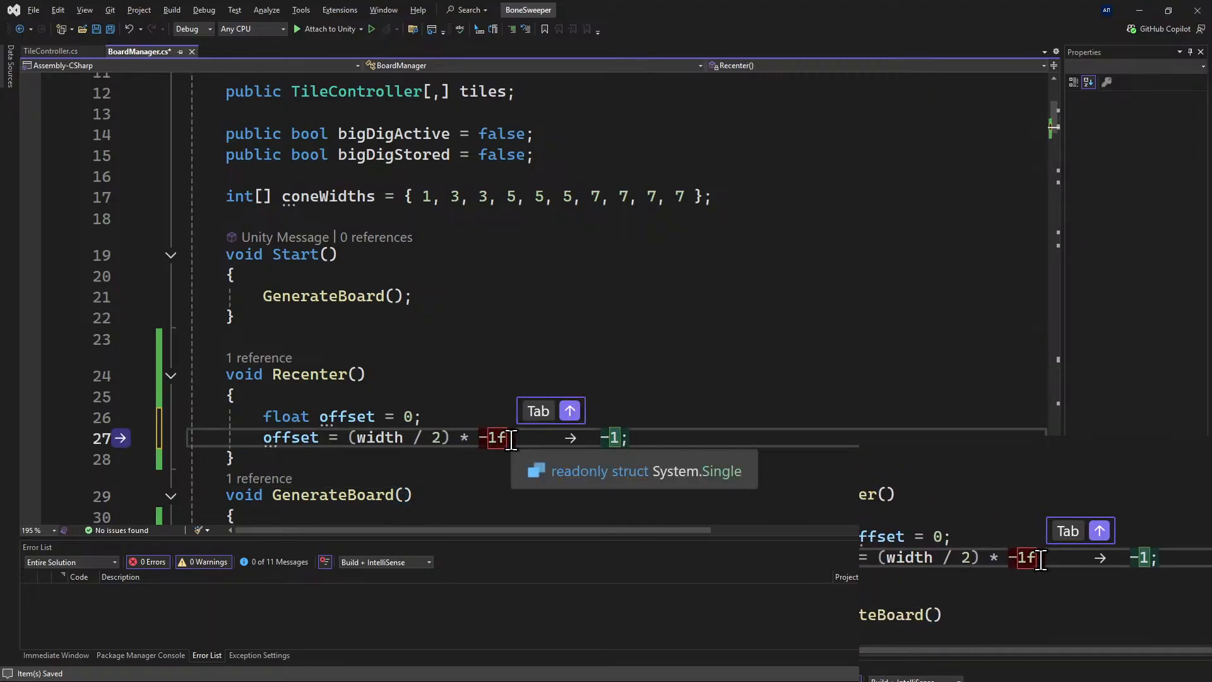
pyautogui.write(')')
pyautogui.click(359, 436)
pyautogui.write('(')
pyautogui.click(527, 437)
pyautogui.write(';')
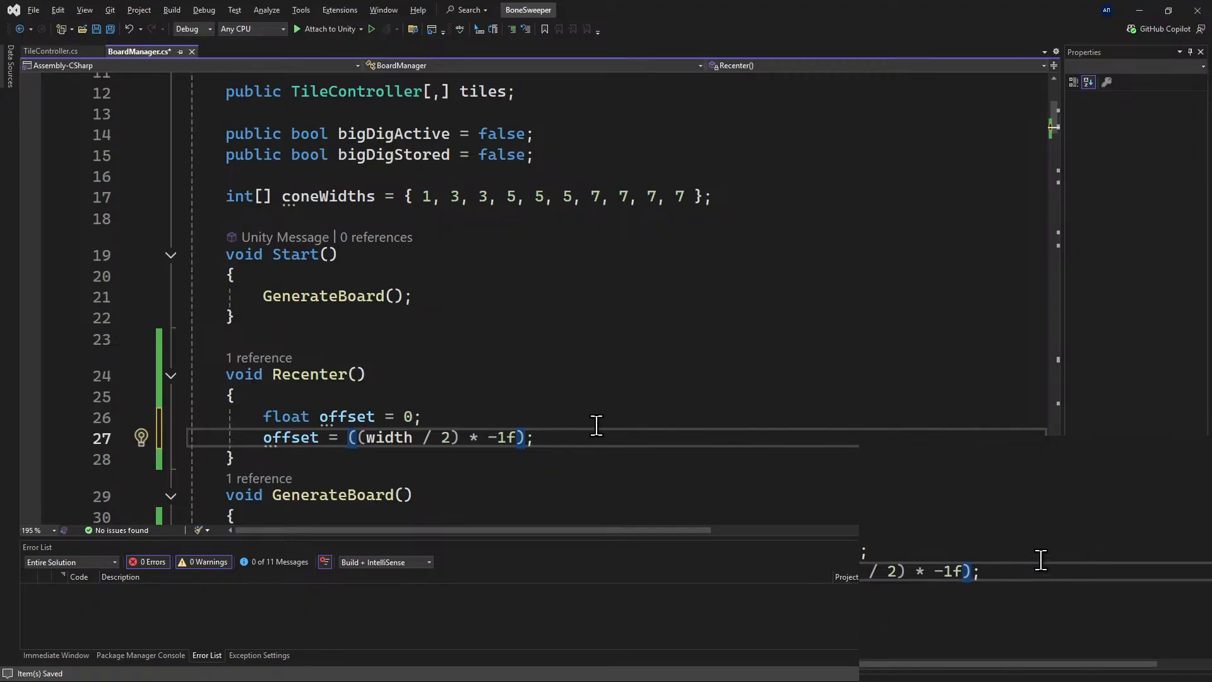
# Append +.5f to the offset formula, add transform.position = new Vector3(offset, offset, 0); below it, and save the script.
pyautogui.write('+.5')
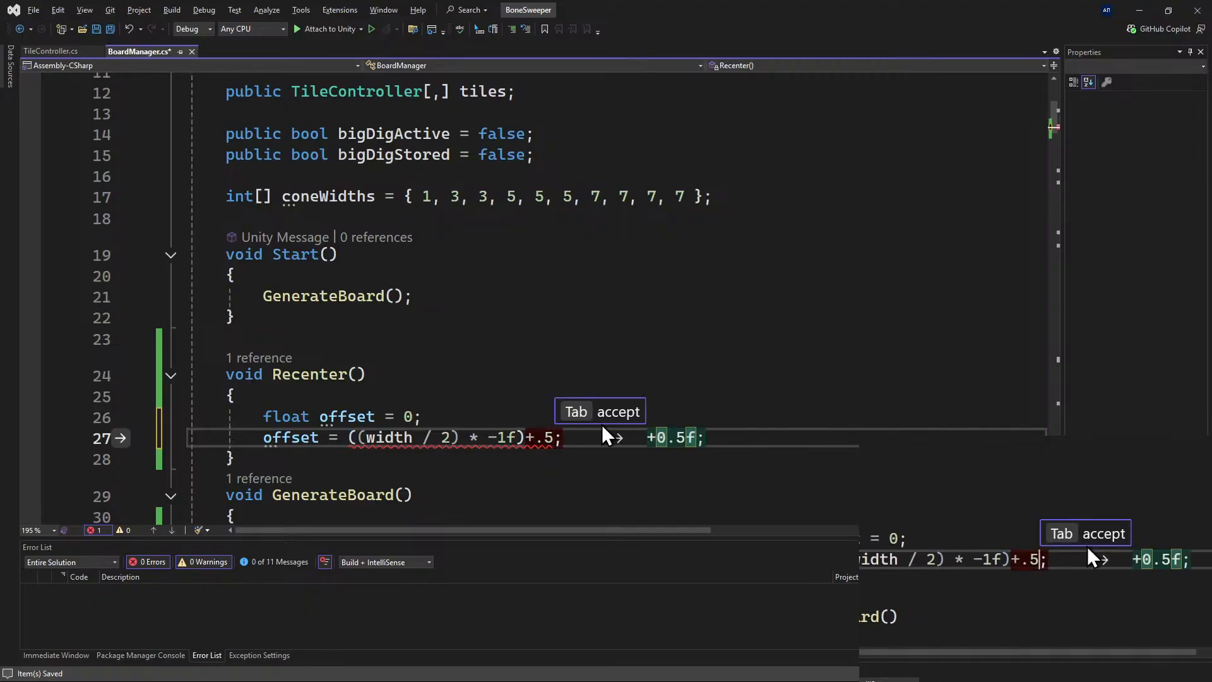
pyautogui.write('f')
pyautogui.click(592, 437)
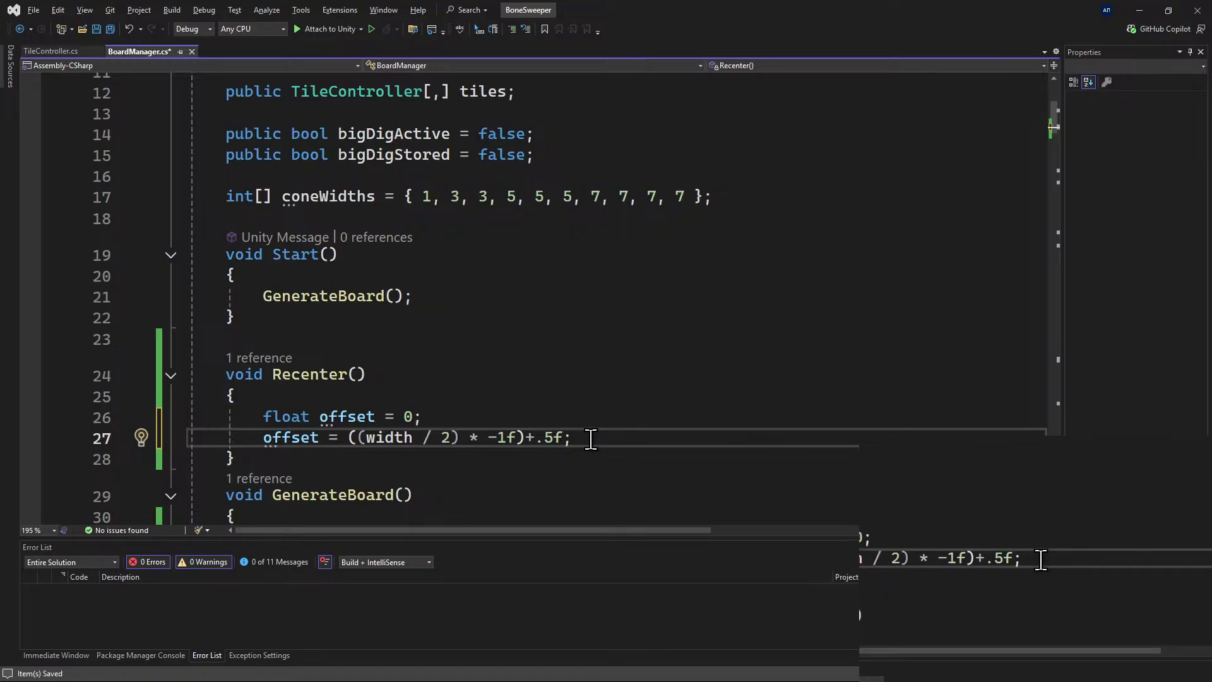
pyautogui.press('Return')
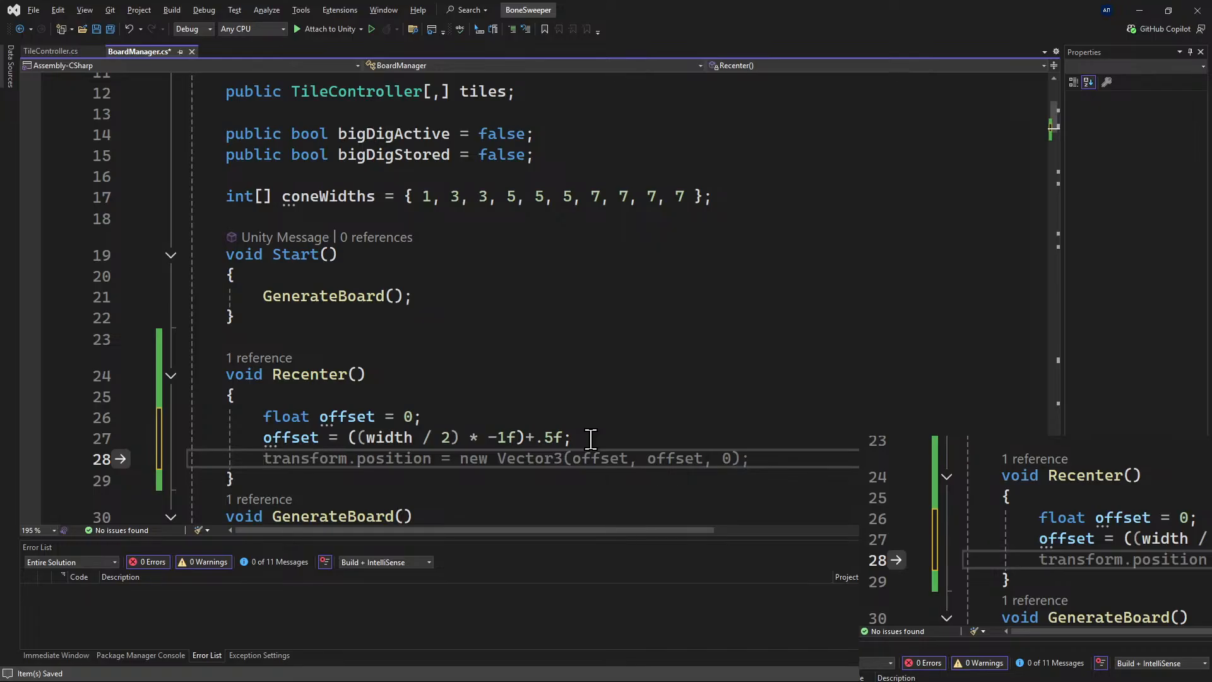
pyautogui.press('Tab')
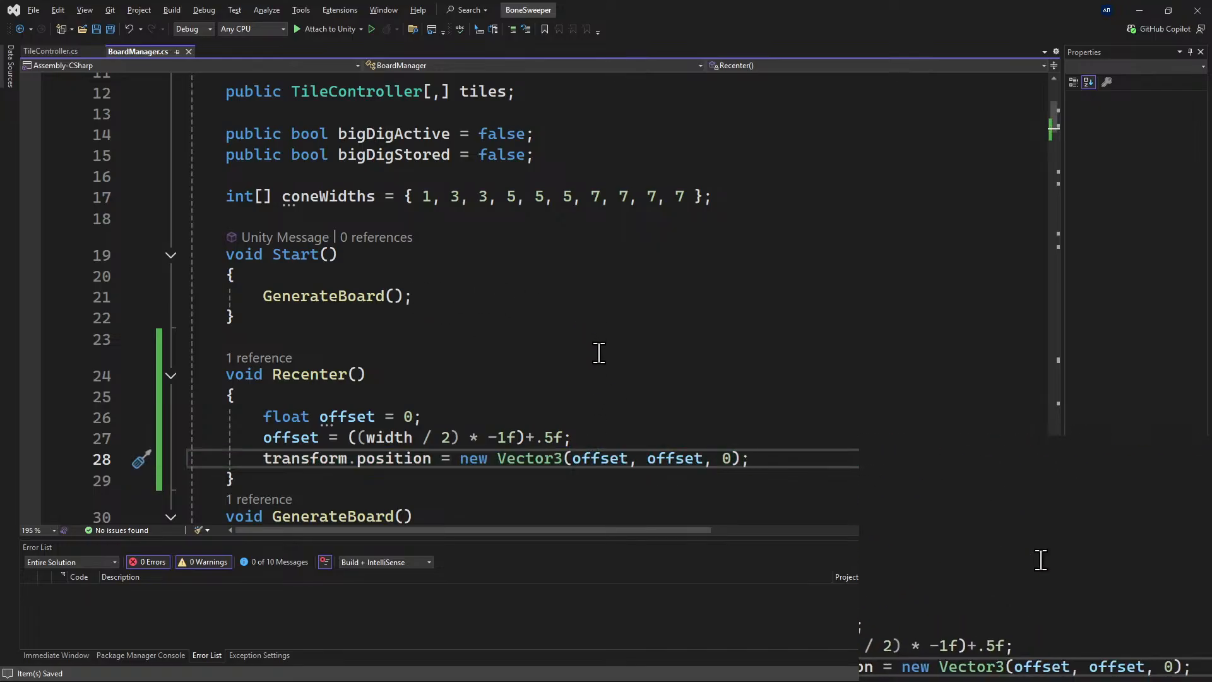
# Switch to Unity and run the scene twice to check the board's position, ending each play test.
pyautogui.click(1138, 10)
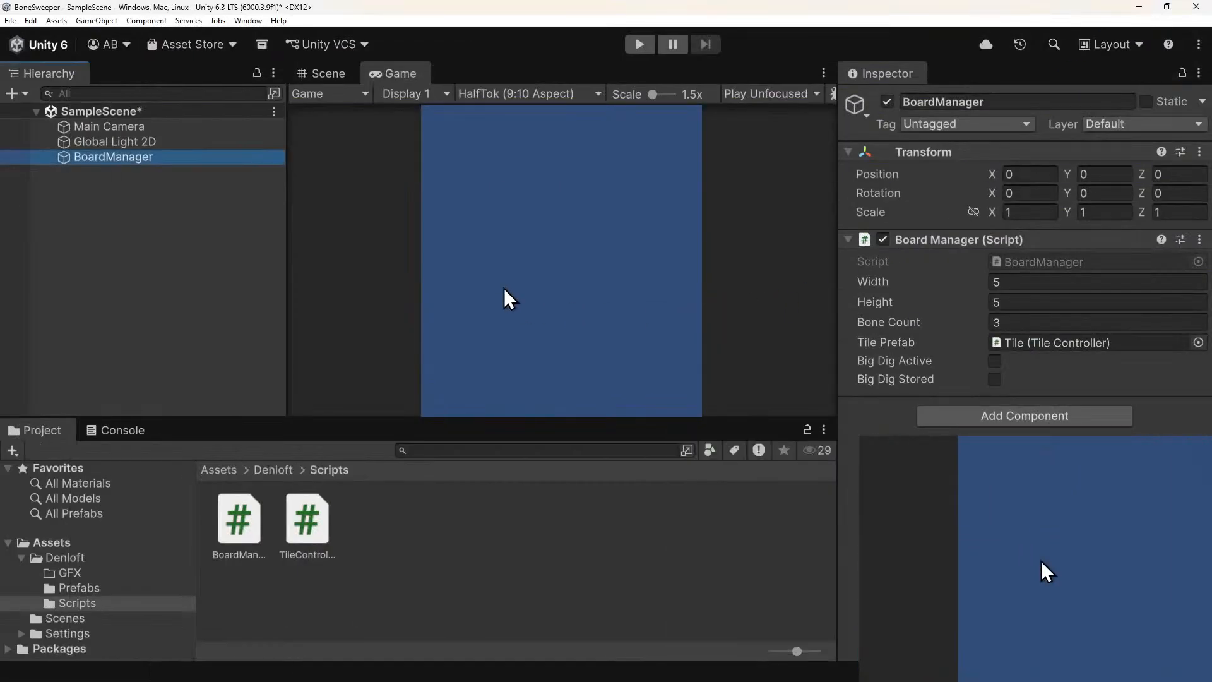
pyautogui.click(649, 45)
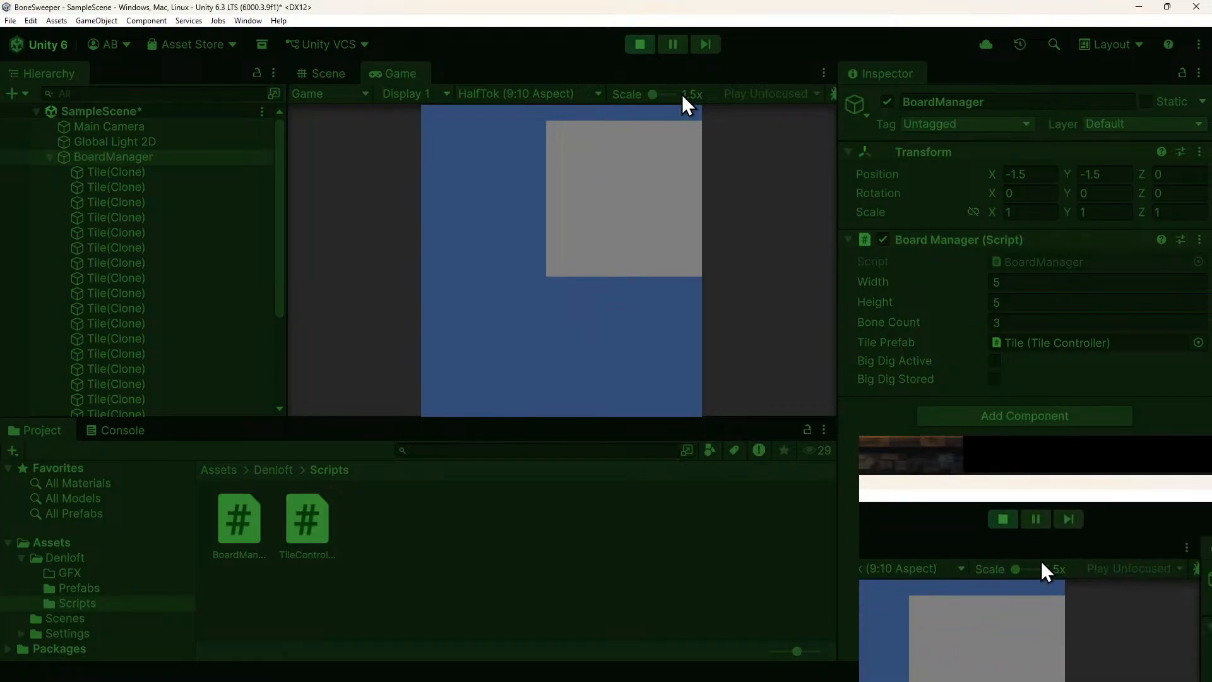
pyautogui.click(639, 45)
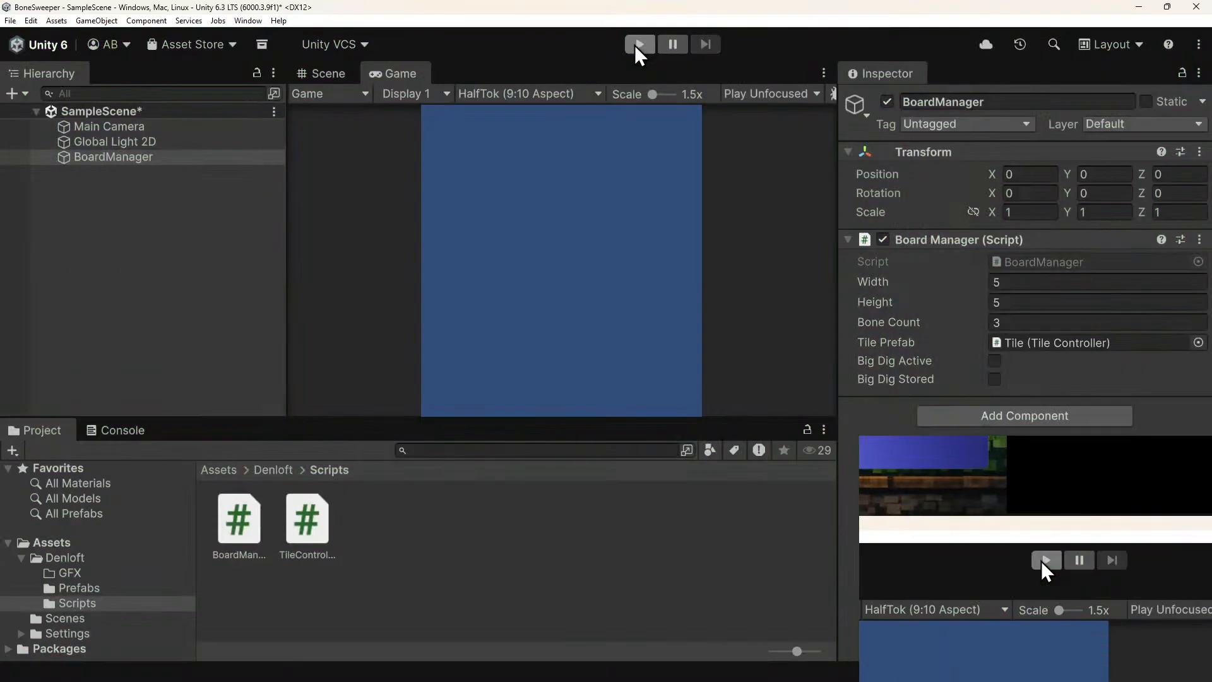
pyautogui.click(635, 44)
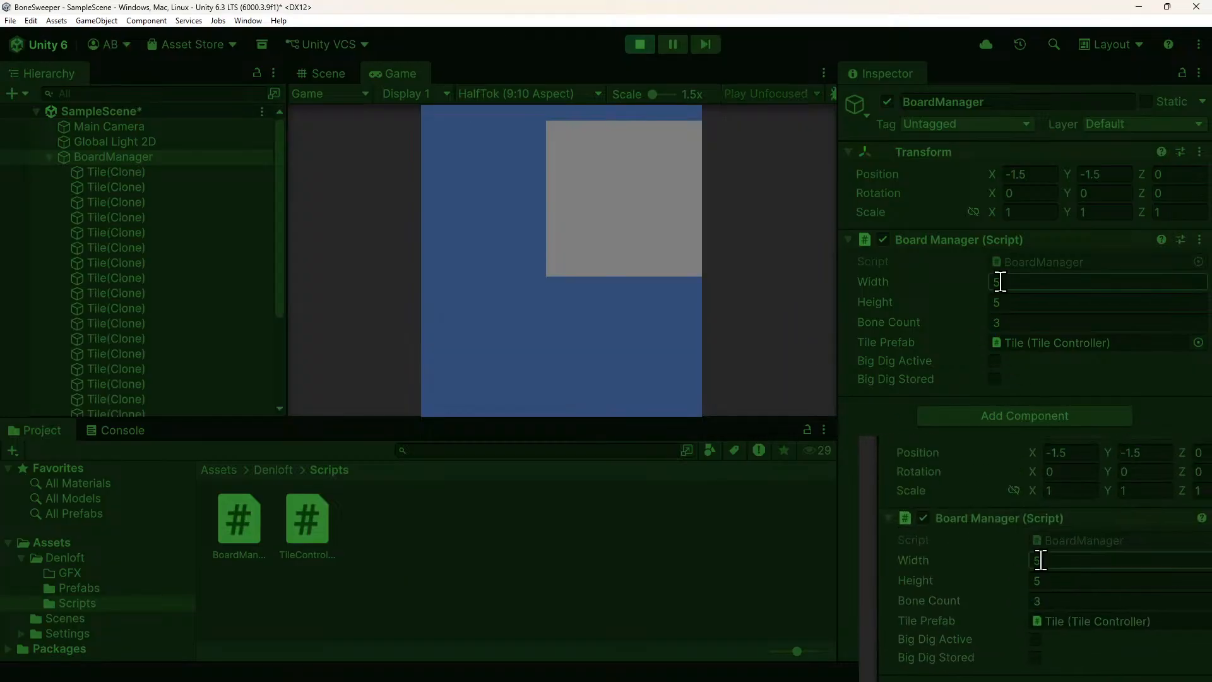
pyautogui.click(652, 48)
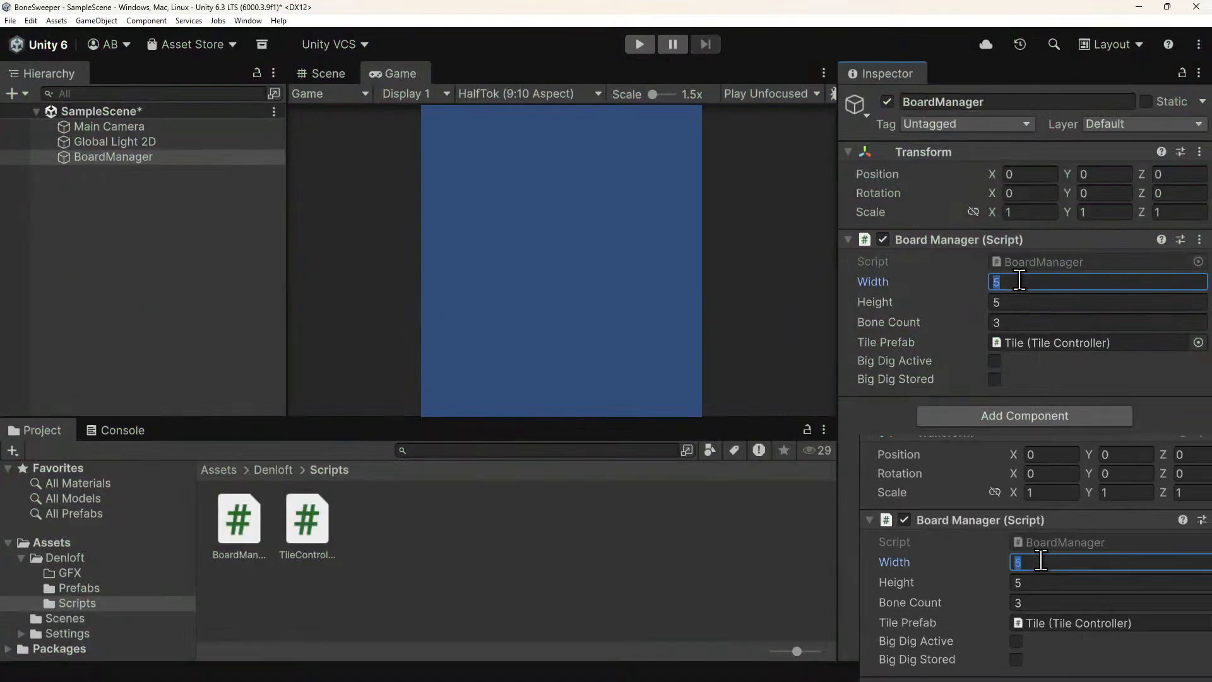
# Set the BoardManager's Width and Height to 10, run the scene to check the board, and end the play test.
pyautogui.click(639, 44)
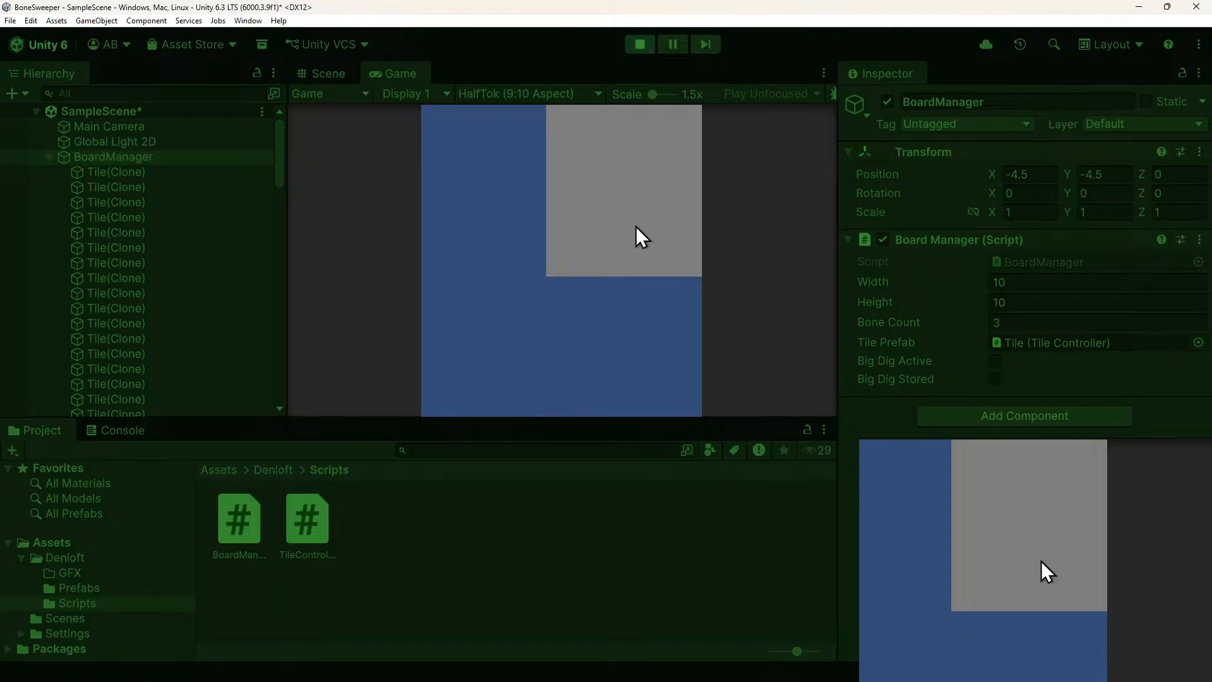
pyautogui.click(639, 45)
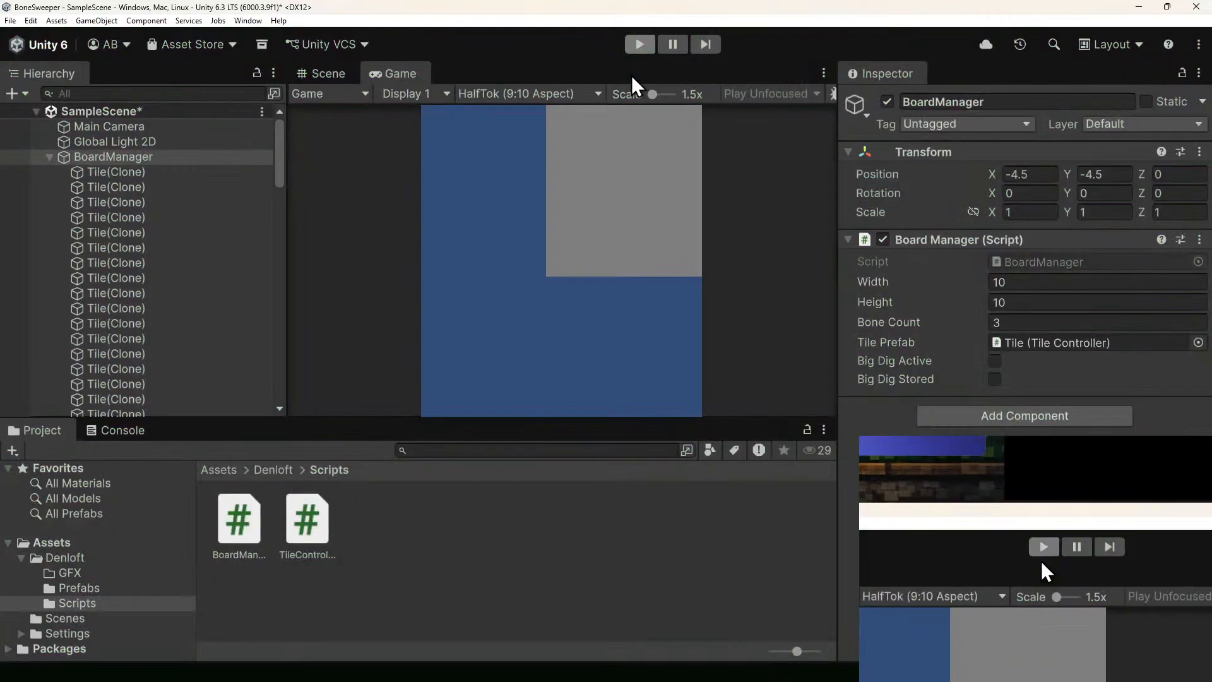
pyautogui.click(110, 158)
pyautogui.click(639, 51)
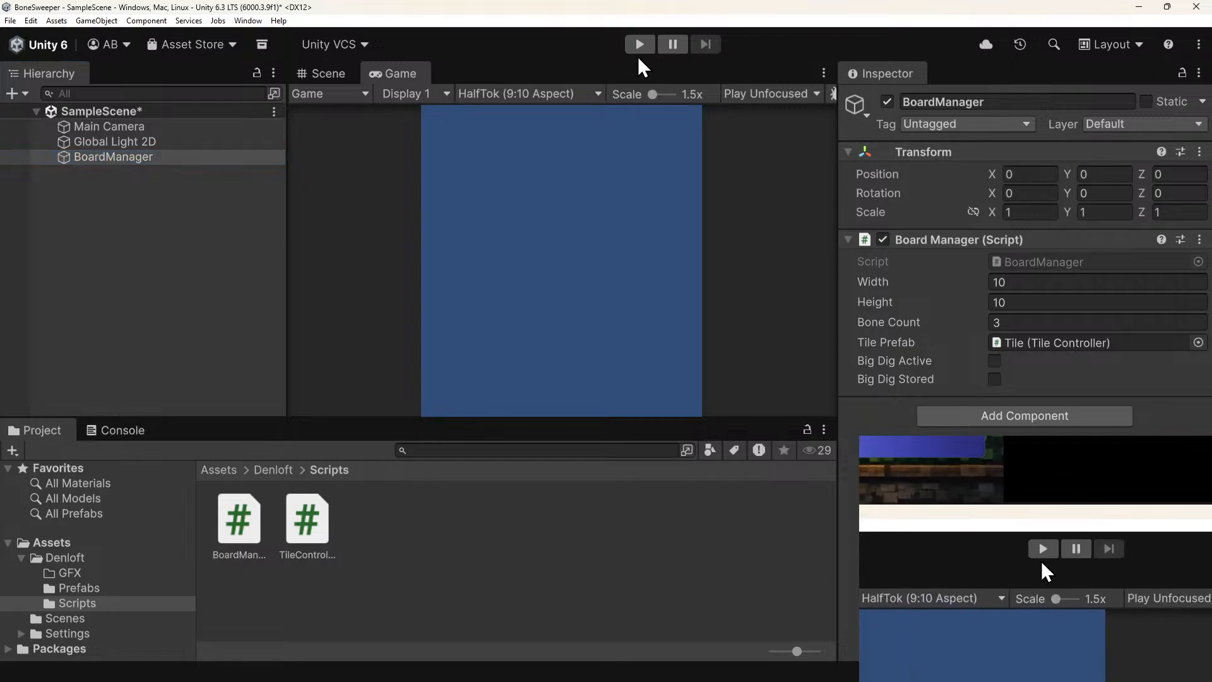
# Check the Recenter code in Visual Studio, return to Unity, and run the scene to inspect BoardManager's transform.
pyautogui.hotkey('alt', 'Tab')
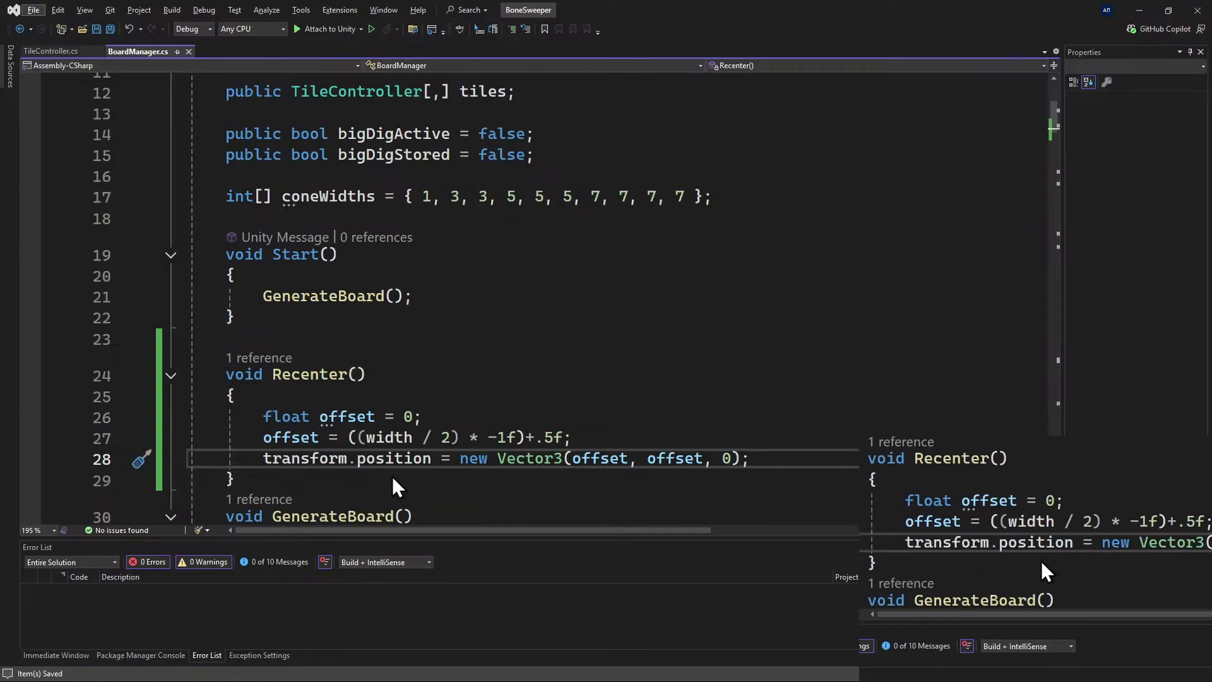
pyautogui.hotkey('alt', 'Tab')
pyautogui.click(639, 44)
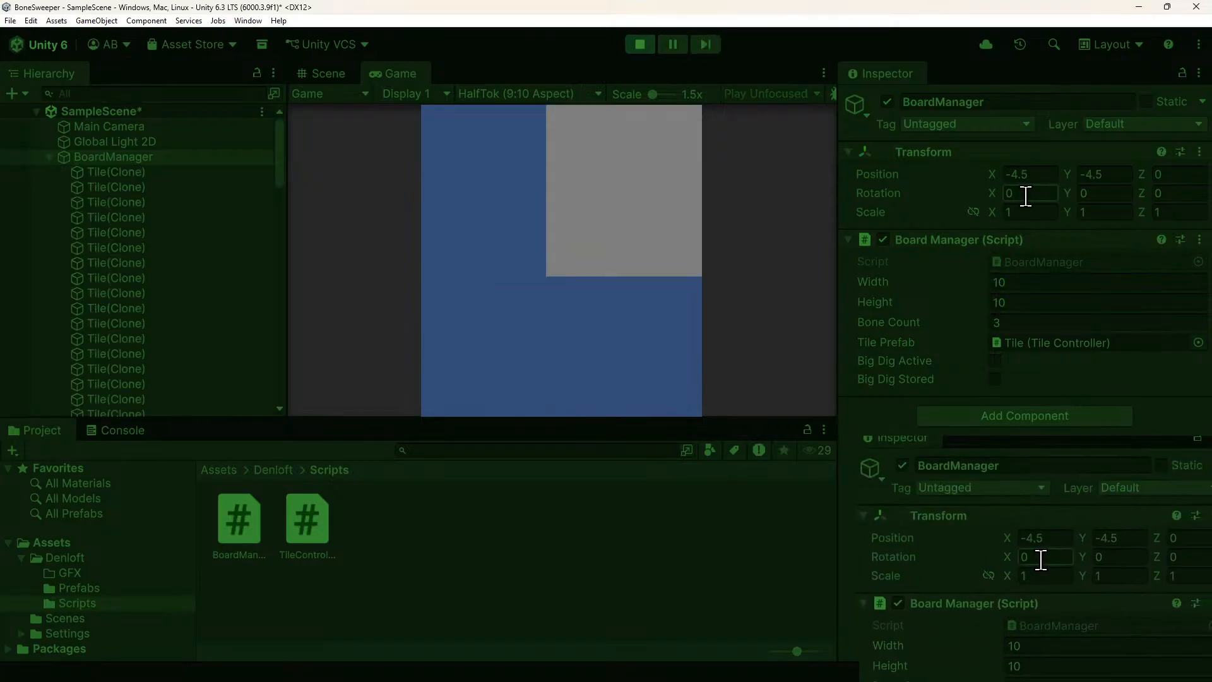
pyautogui.click(998, 318)
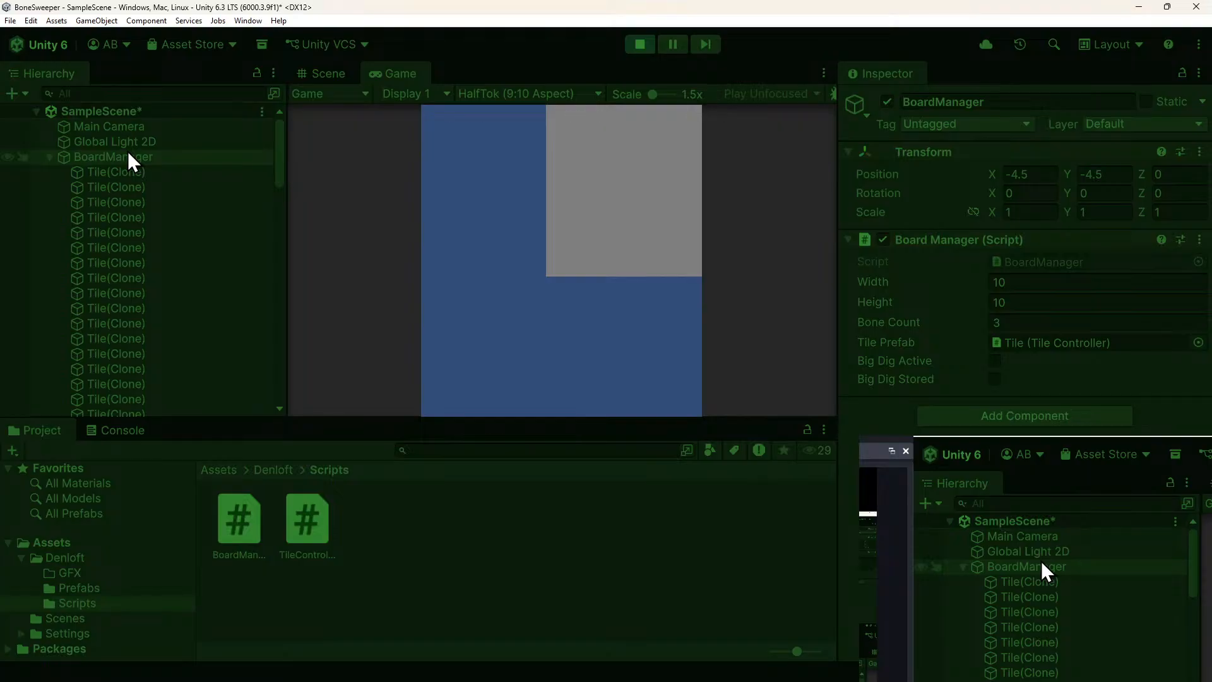
# Return to the BoardManager script in Visual Studio and delete the Recenter(); call and its blank lines at the start of GenerateBoard.
pyautogui.hotkey('alt', 'Tab')
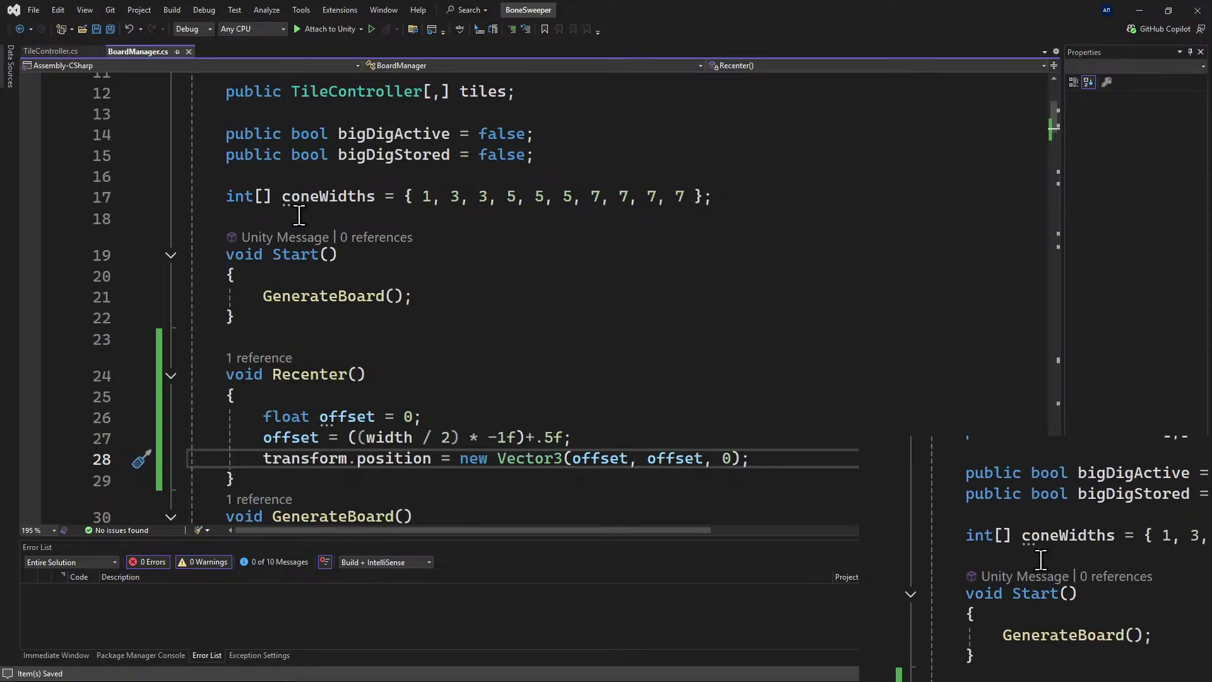
pyautogui.scroll(-1, 315, 360)
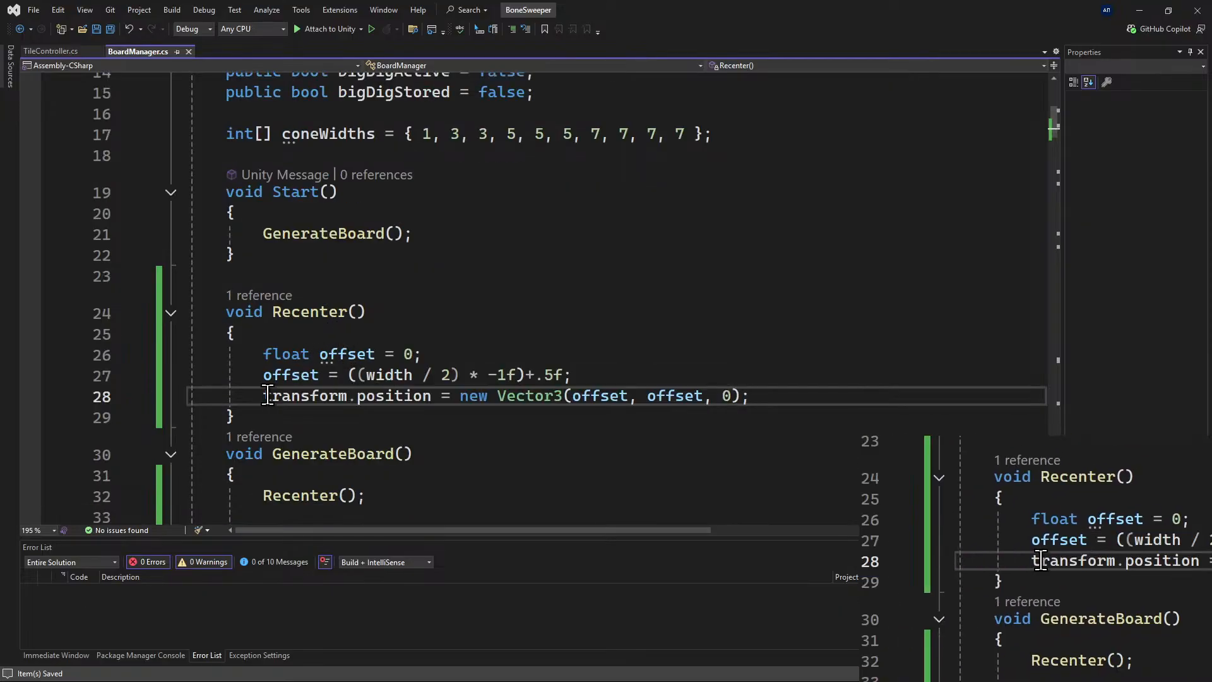
pyautogui.scroll(-1, 422, 454)
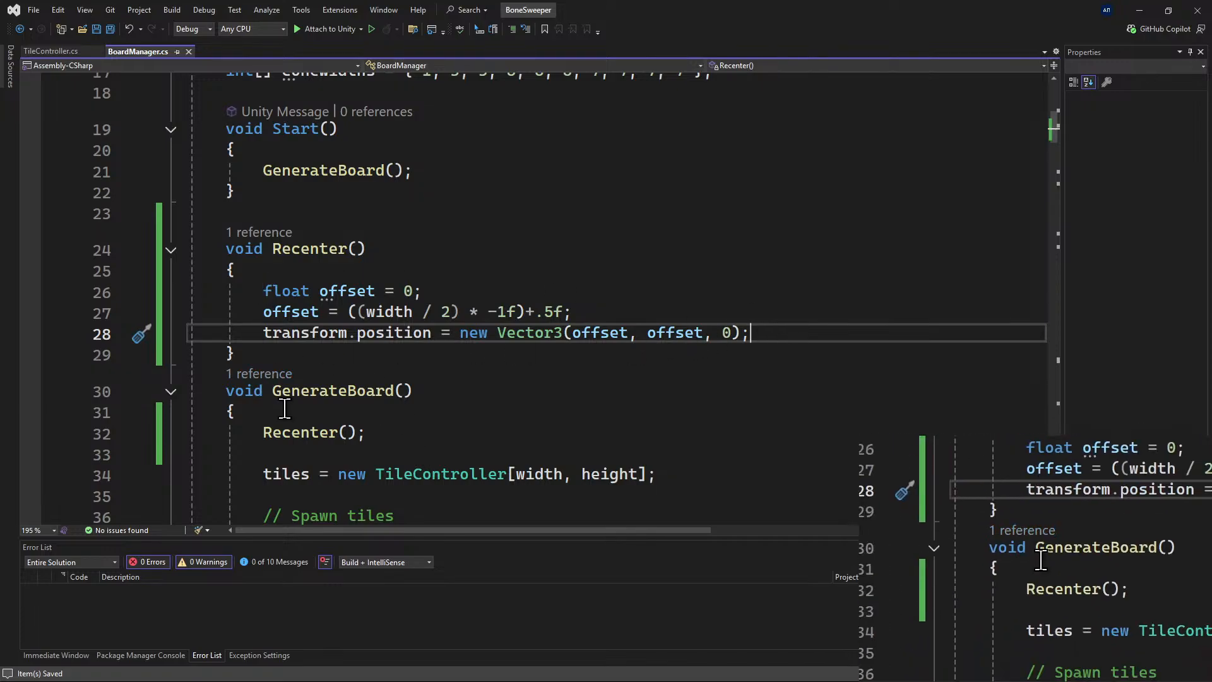
pyautogui.moveTo(355, 401)
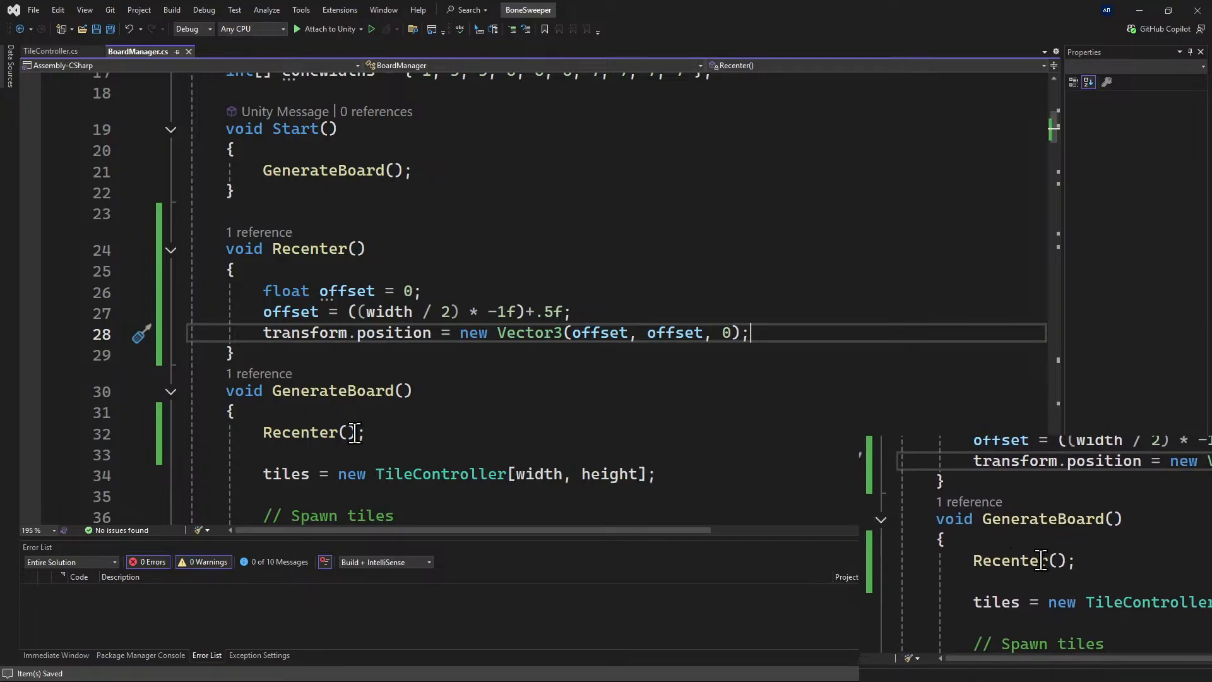
pyautogui.moveTo(367, 433); pyautogui.dragTo(261, 434)
pyautogui.press('BackSpace')
pyautogui.press('BackSpace')
pyautogui.press('BackSpace')
pyautogui.press('BackSpace')
pyautogui.press('BackSpace')
pyautogui.press('BackSpace')
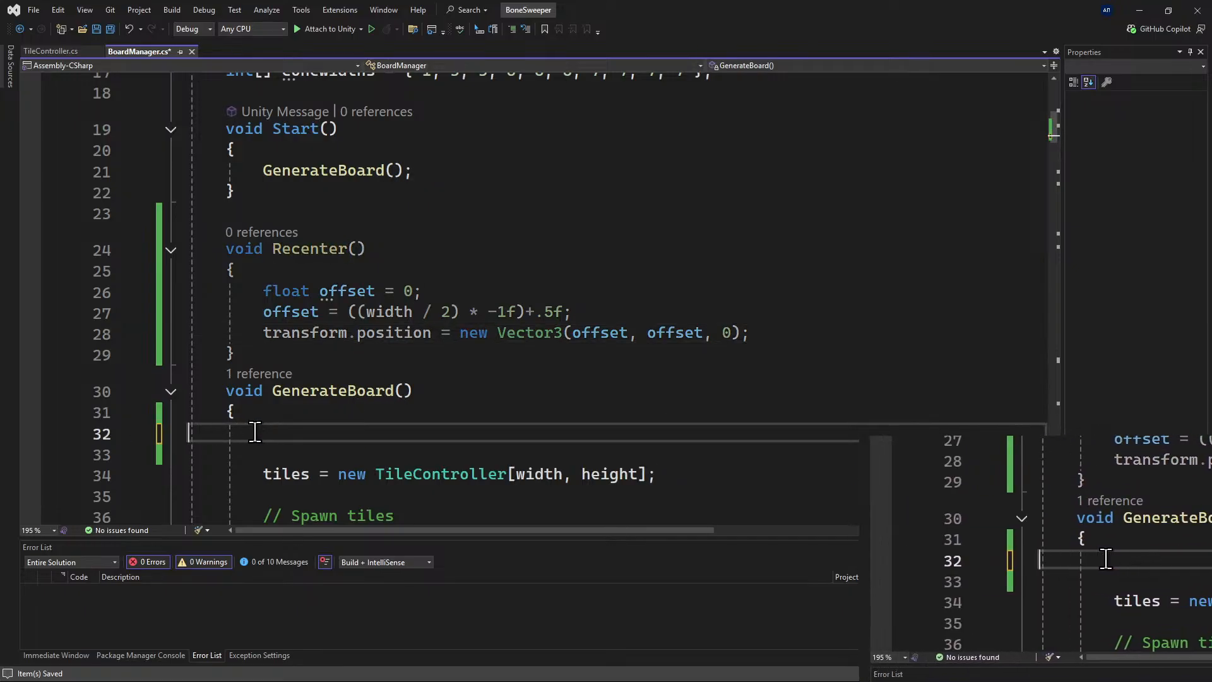
pyautogui.press('BackSpace')
pyautogui.press('Delete')
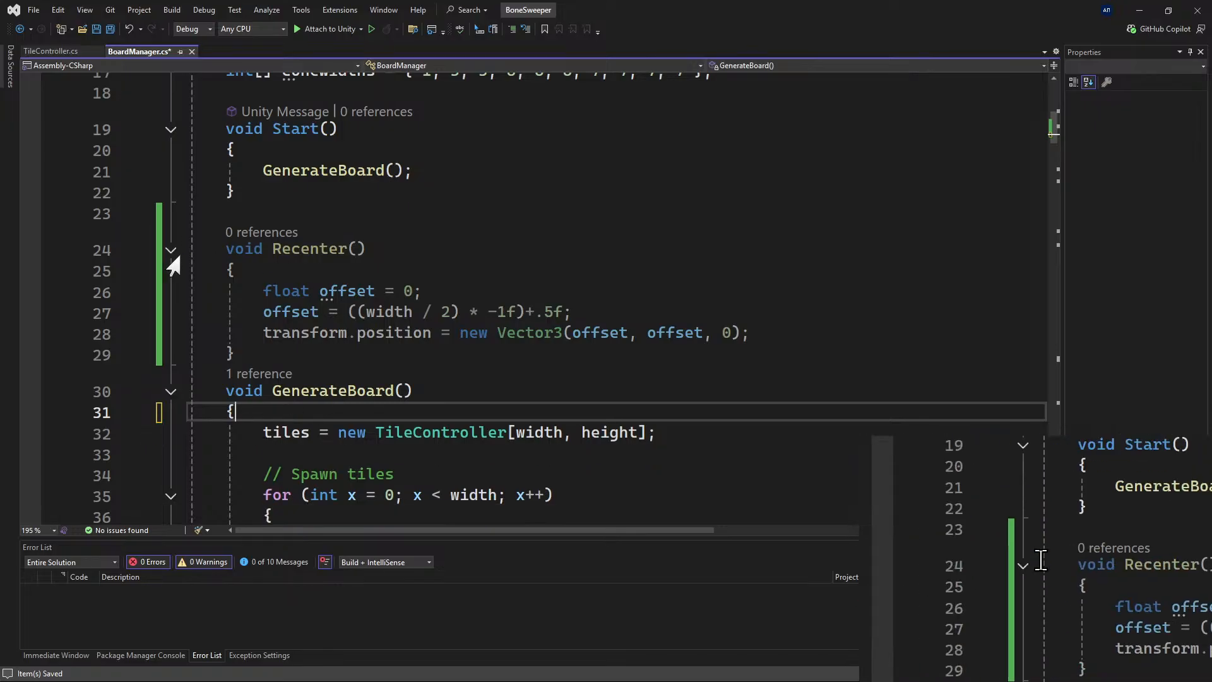
# Add a Recenter(); call after CalculateHints(); at the end of GenerateBoard and save the script.
pyautogui.scroll(-2, 507, 417)
pyautogui.scroll(-3, 507, 417)
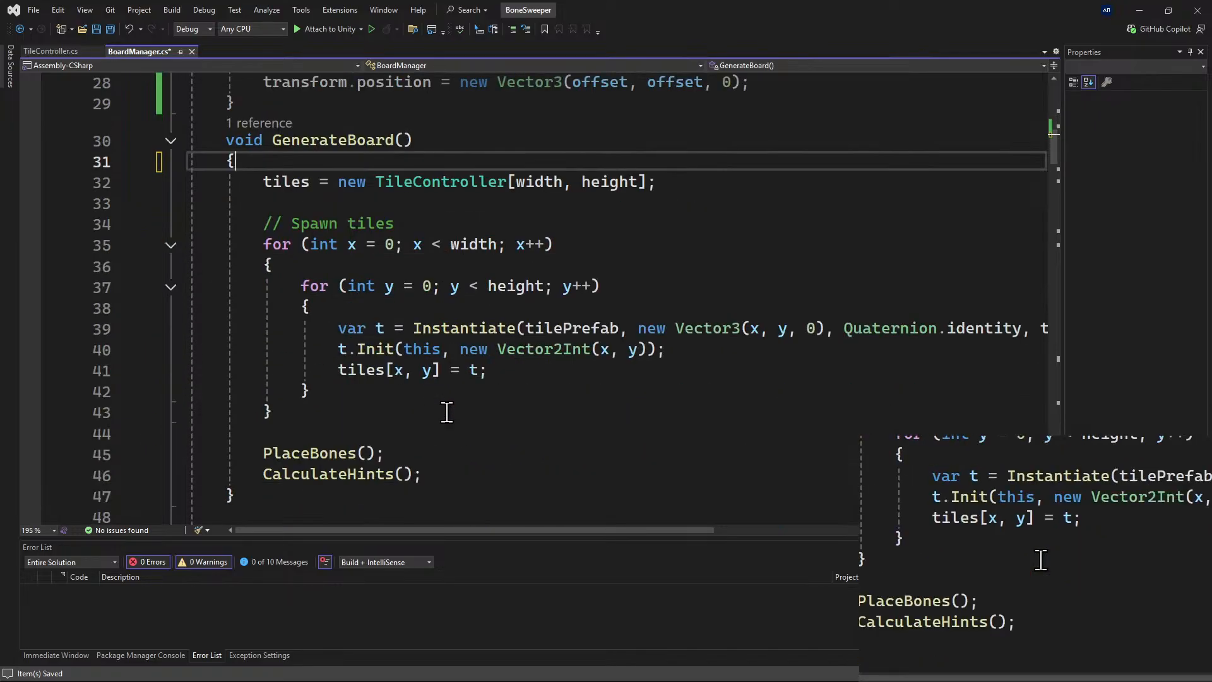
pyautogui.click(461, 352)
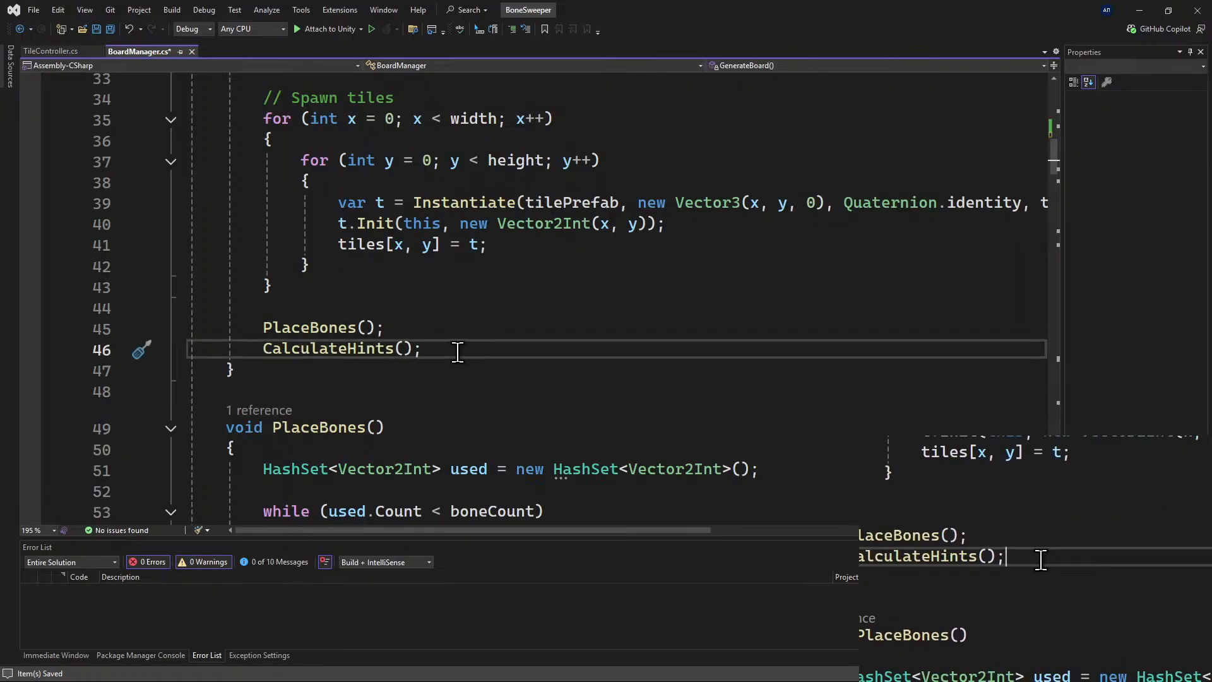
pyautogui.press('Return')
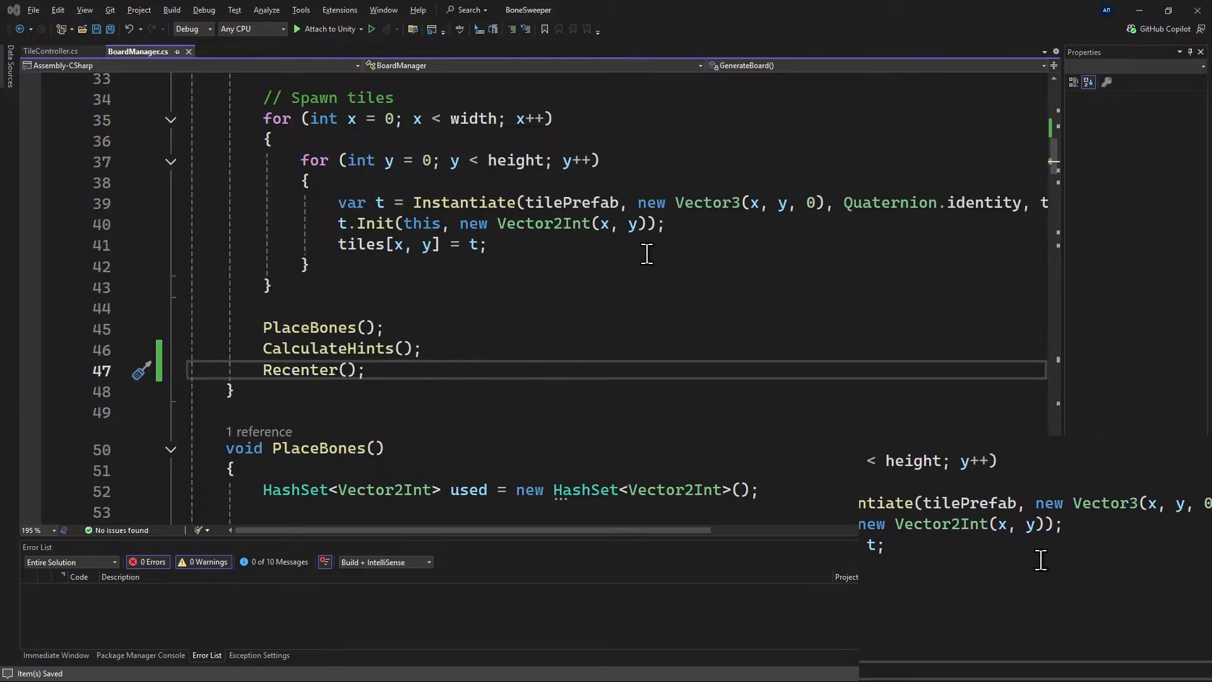
# Switch to Unity and end the running play test.
pyautogui.click(1147, 15)
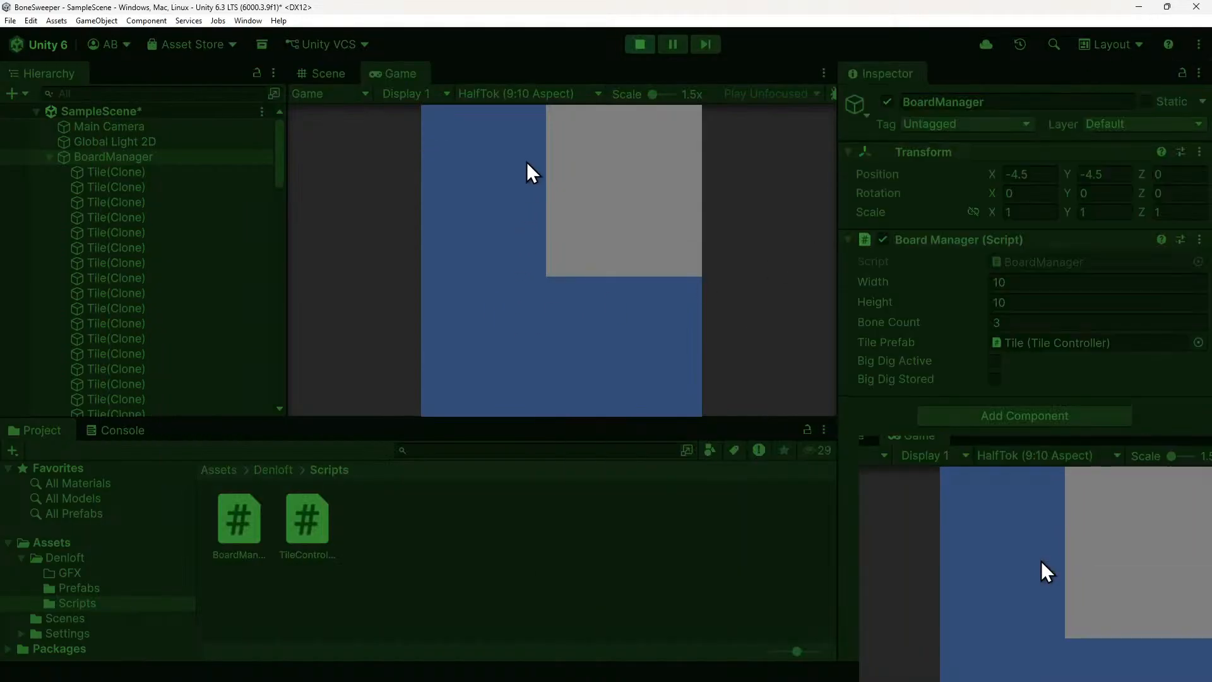
pyautogui.click(634, 43)
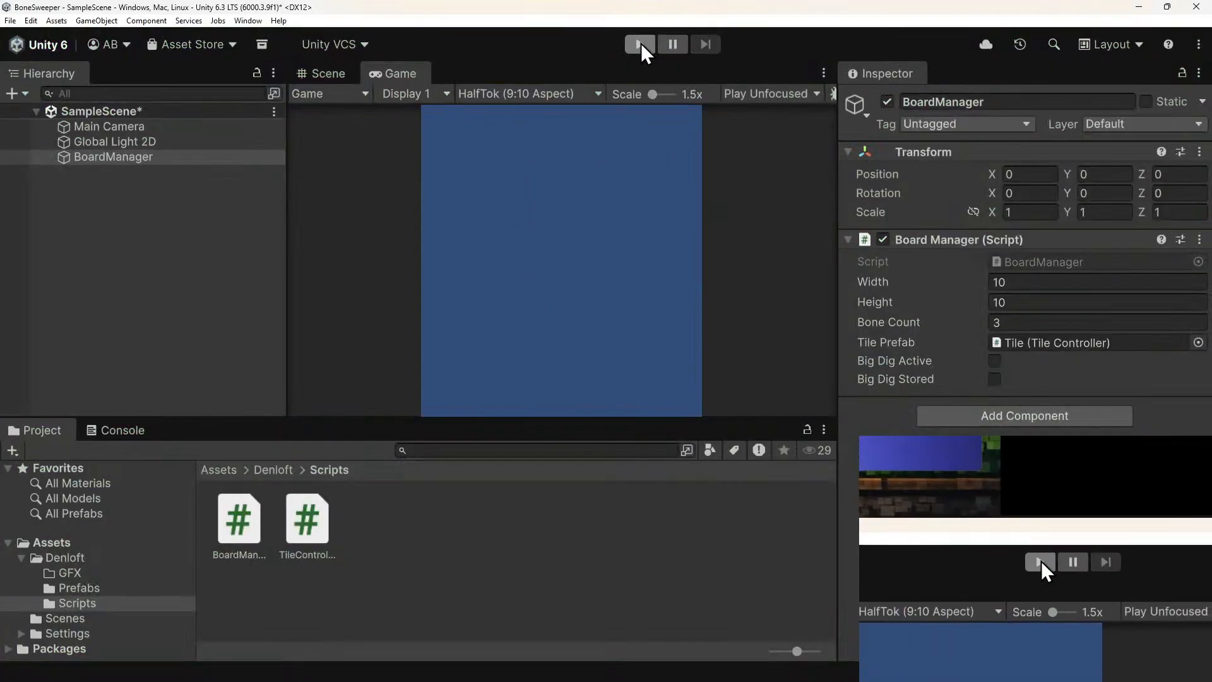
# Run the scene to check the 10 by 10 board's placement in the Game view, and stop it.
pyautogui.click(642, 43)
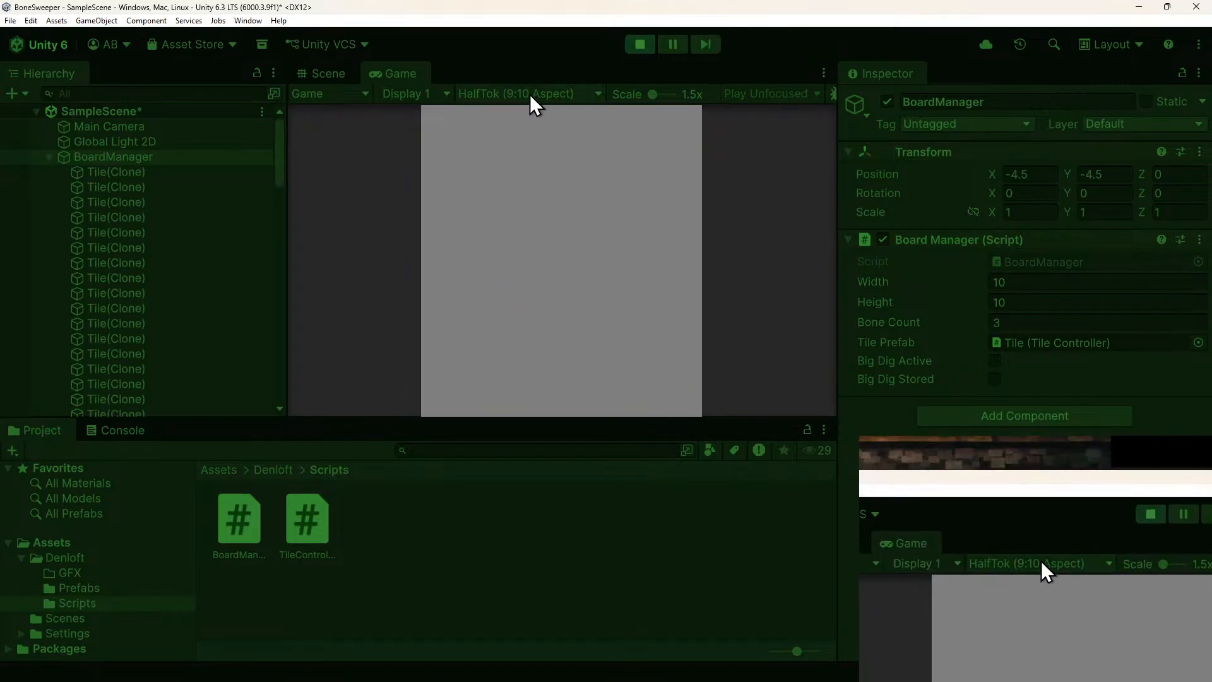
pyautogui.click(640, 44)
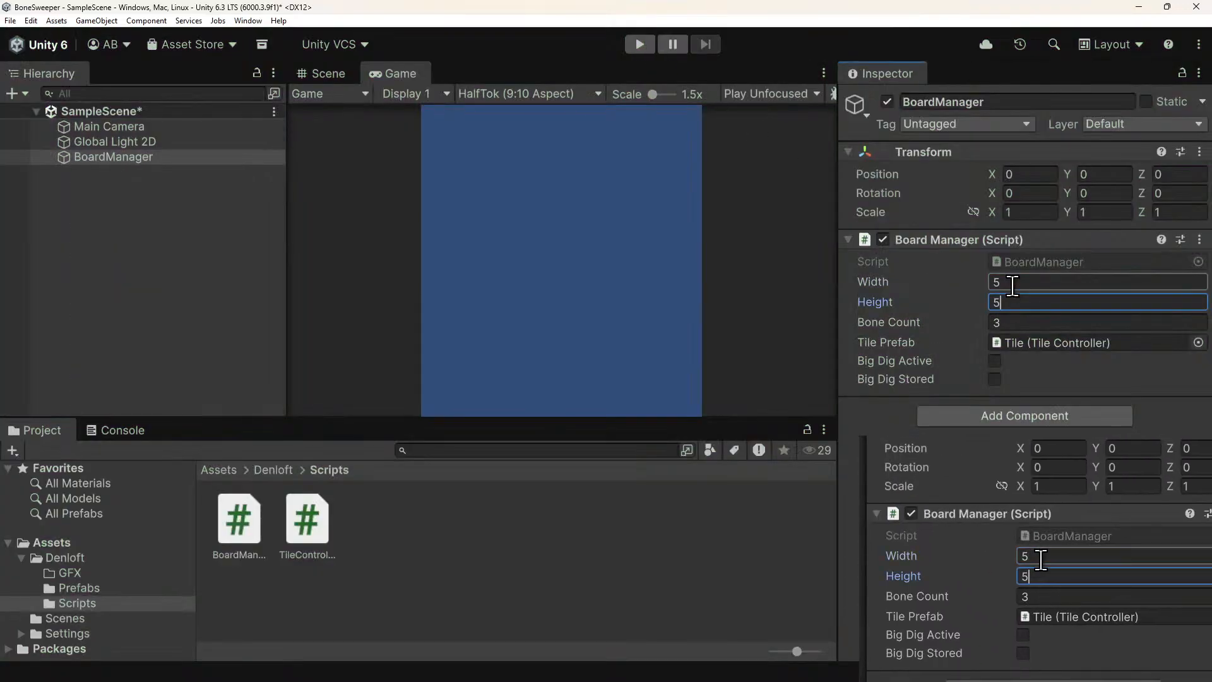
# Run the scene with a 5 by 5 board, set BoardManager's position X and Y to -2, and stop the run.
pyautogui.click(631, 42)
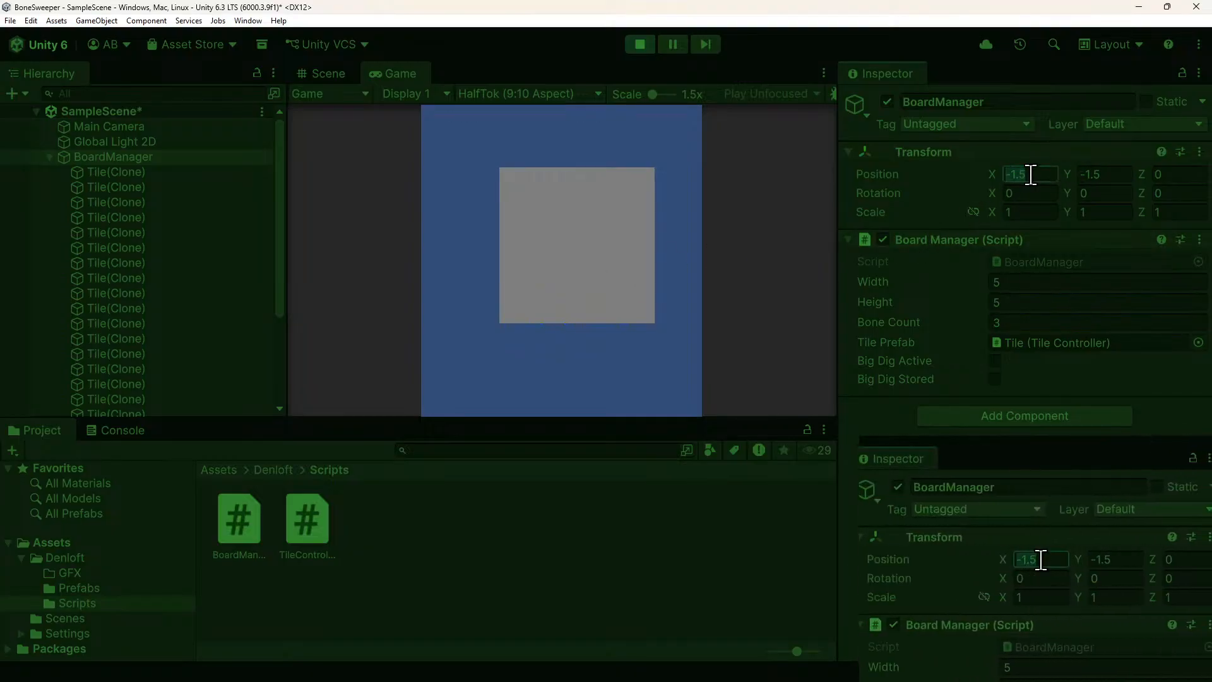
pyautogui.write('2')
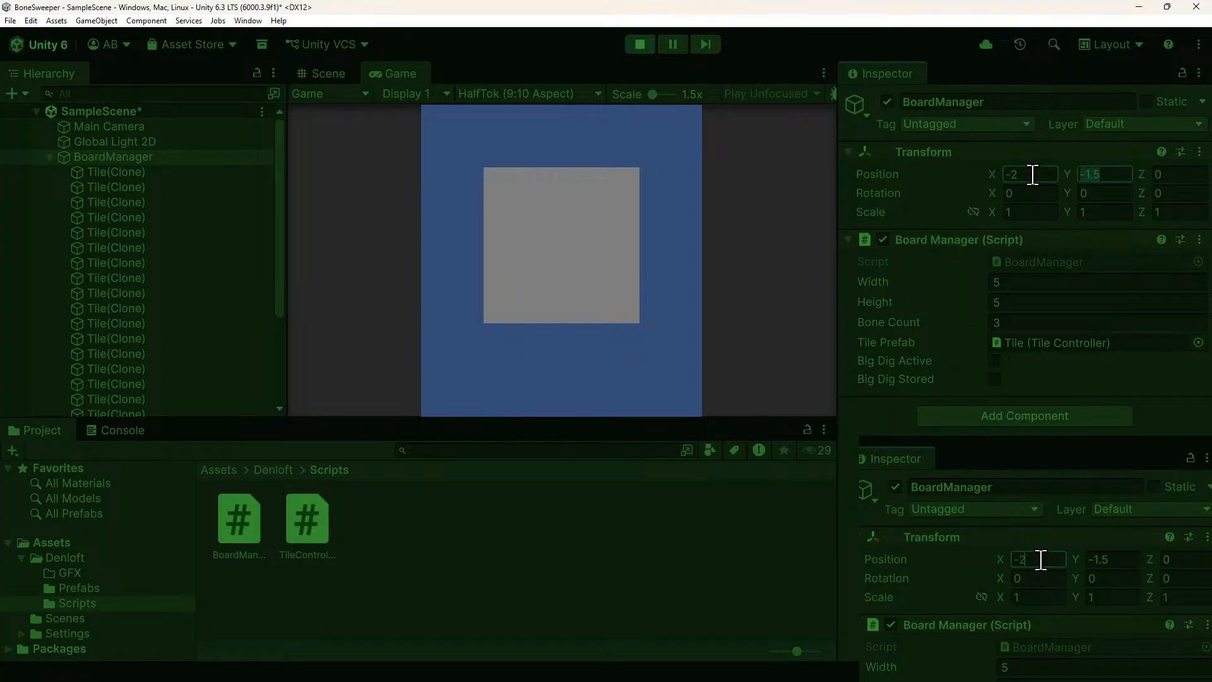
pyautogui.write('-2')
pyautogui.click(650, 46)
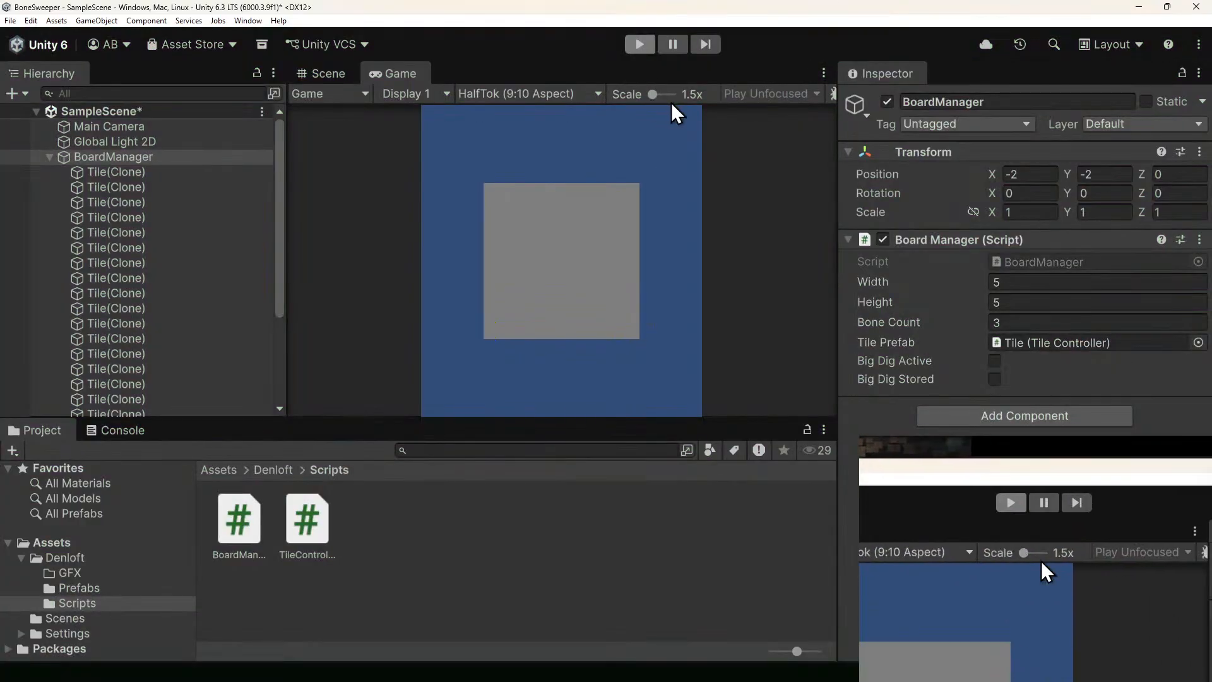
# Switch to Visual Studio and change the +.5f in Recenter's offset formula to -.5f, saving the BoardManager script.
pyautogui.hotkey('alt', 'Tab')
pyautogui.scroll(3, 529, 417)
pyautogui.scroll(8, 529, 418)
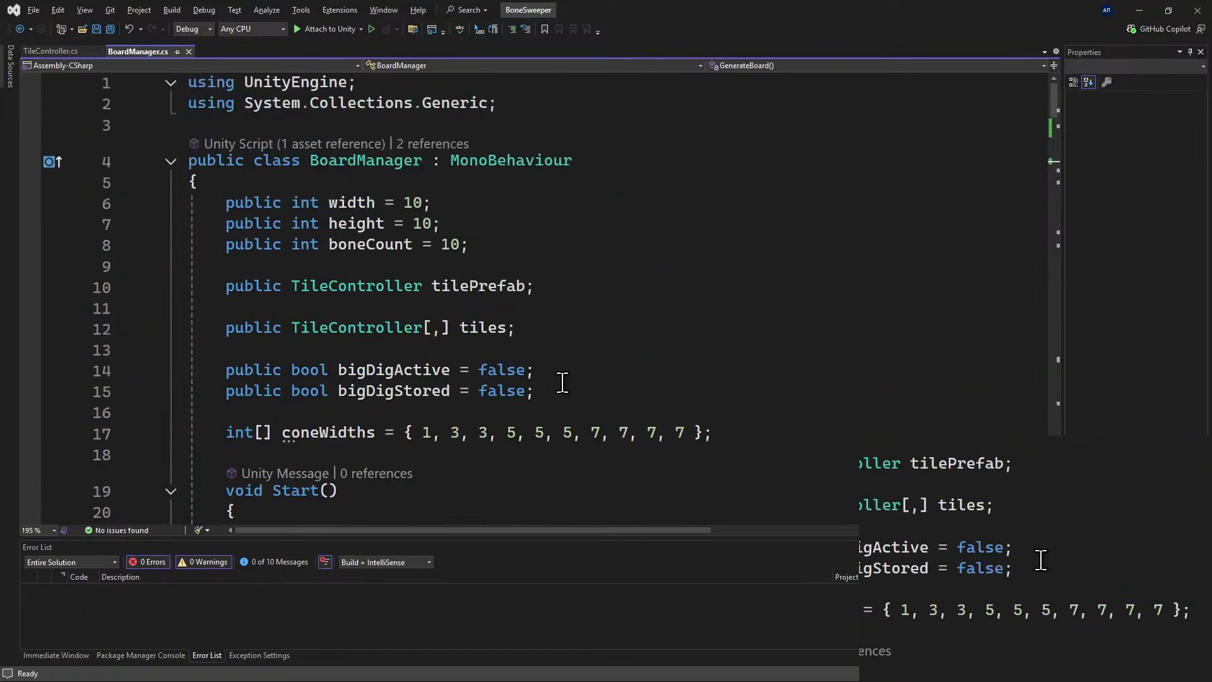
pyautogui.scroll(-8, 555, 388)
pyautogui.scroll(3, 423, 305)
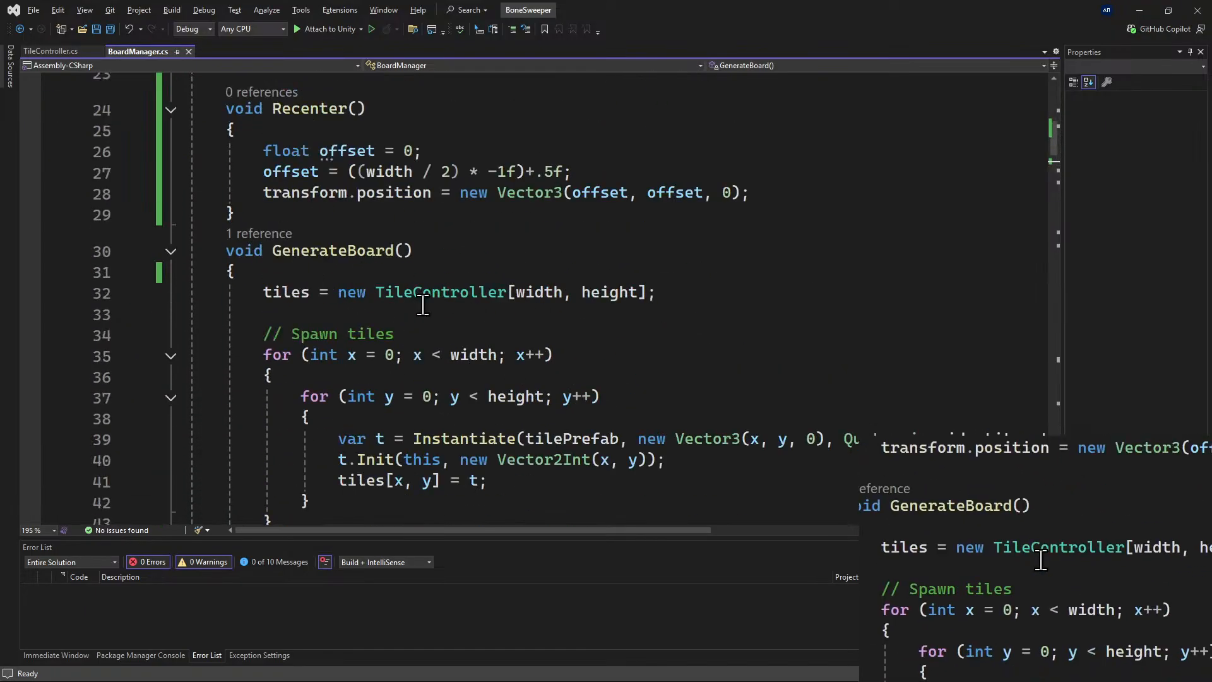
pyautogui.scroll(3, 423, 305)
pyautogui.scroll(-3, 423, 305)
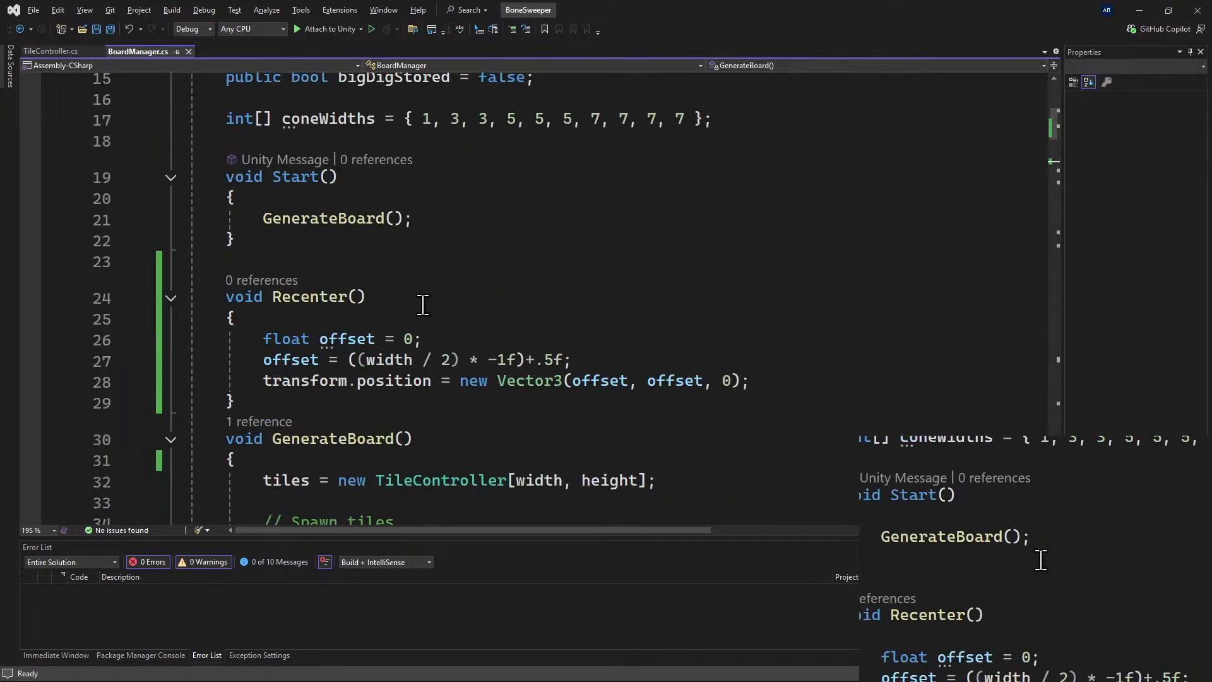
pyautogui.click(535, 298)
pyautogui.press('BackSpace')
pyautogui.write('-')
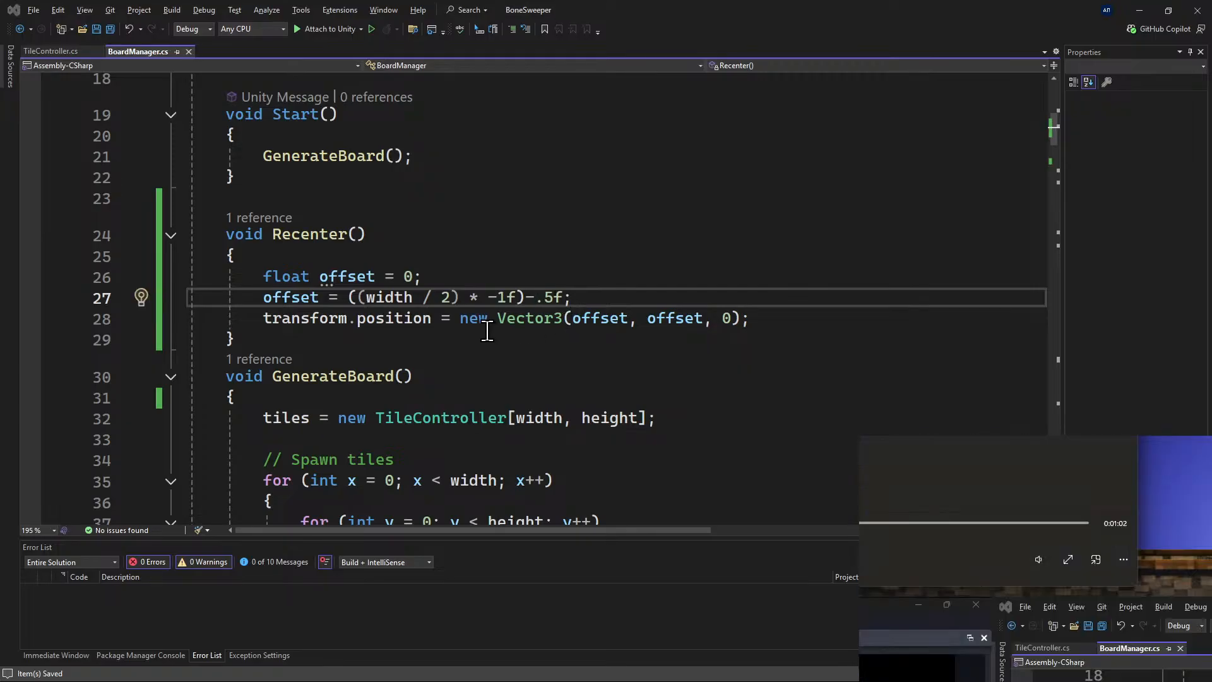
# Return to Unity past the Copilot window and run the scene to inspect the BoardManager position, ending the run.
pyautogui.hotkey('alt', 'Tab')
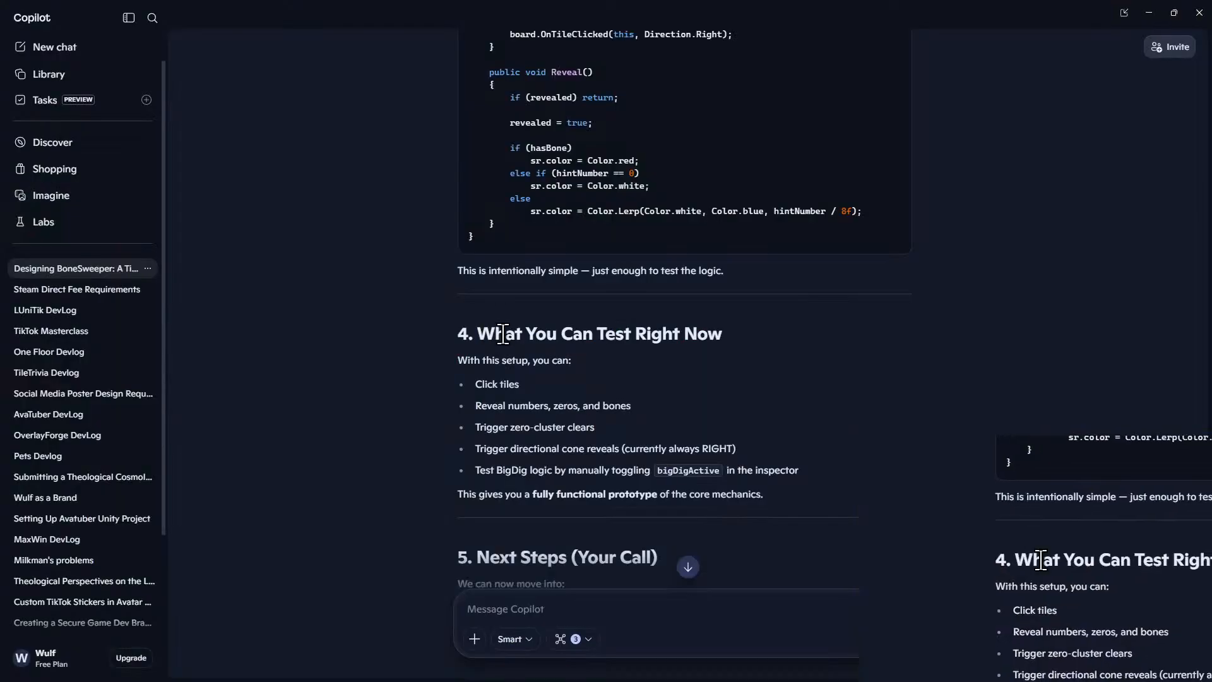
pyautogui.click(1148, 13)
pyautogui.hotkey('alt', 'Tab')
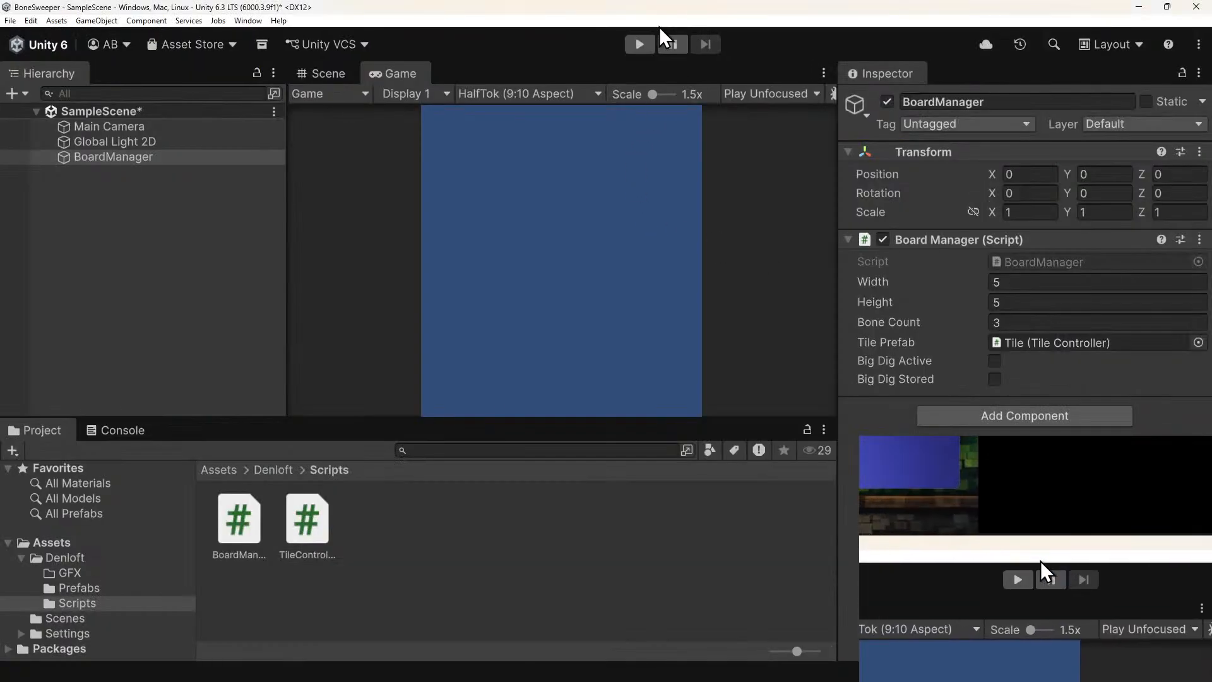
pyautogui.click(640, 44)
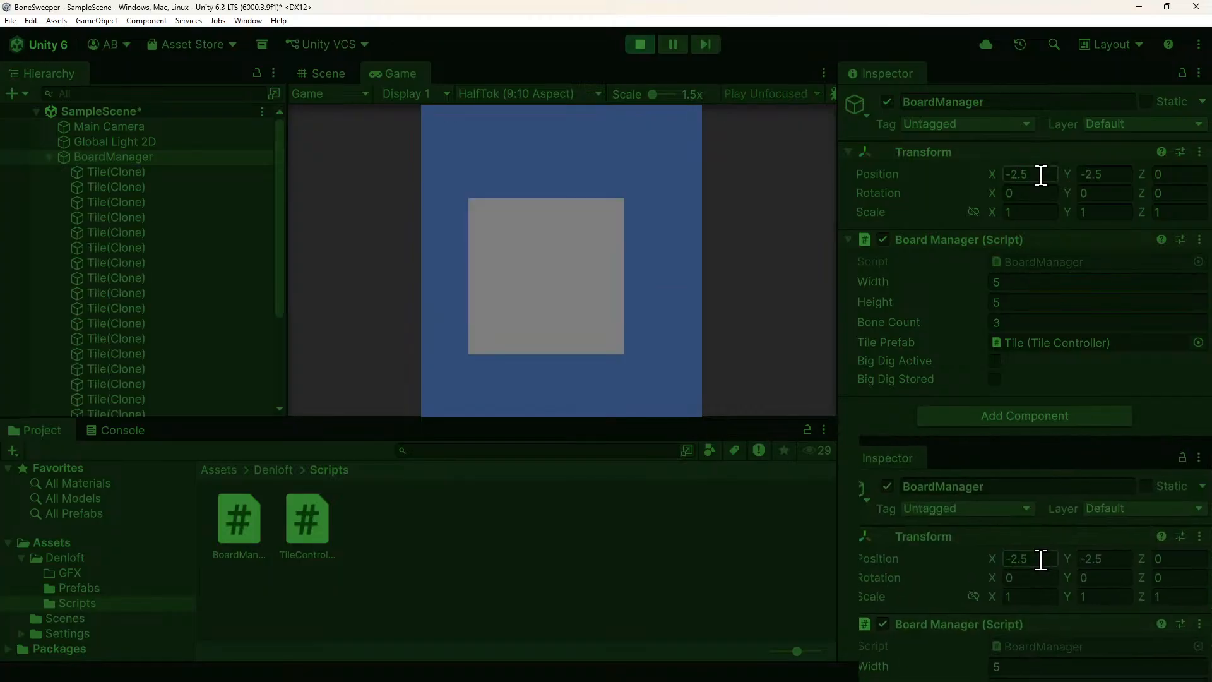
pyautogui.click(639, 45)
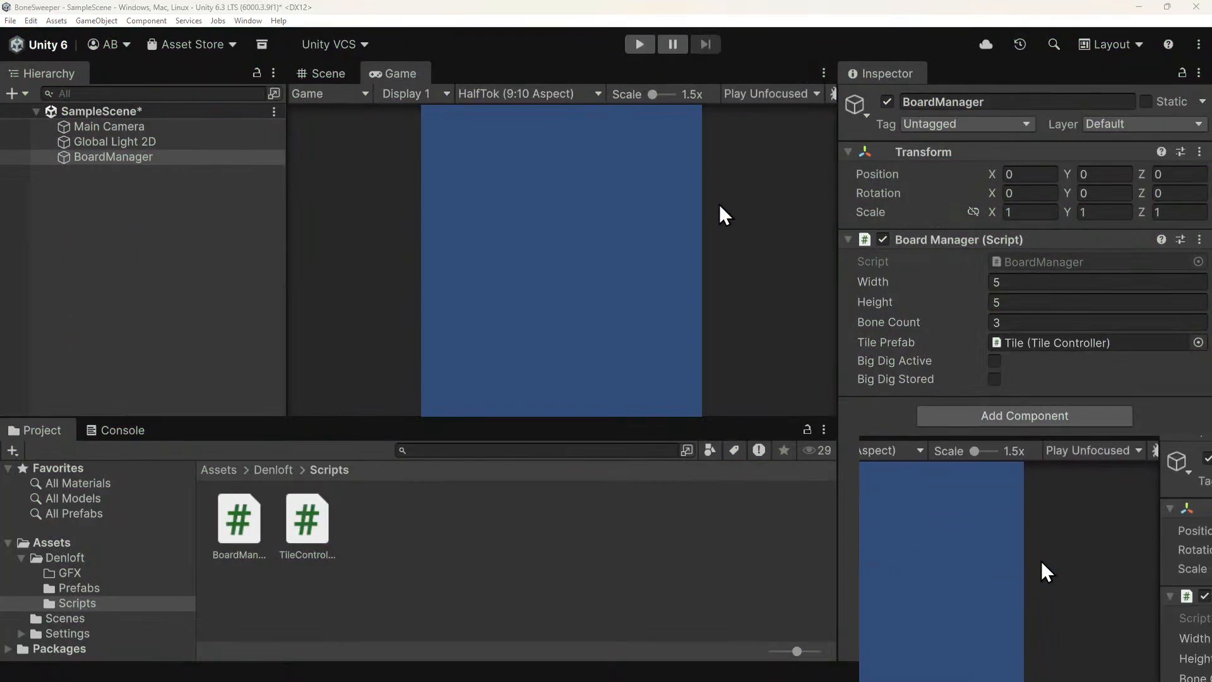
# Switch to the BoardManager script in Visual Studio and remove -.5f so the offset line reads offset = ((width / 2) * -1f);.
pyautogui.hotkey('alt', 'Tab')
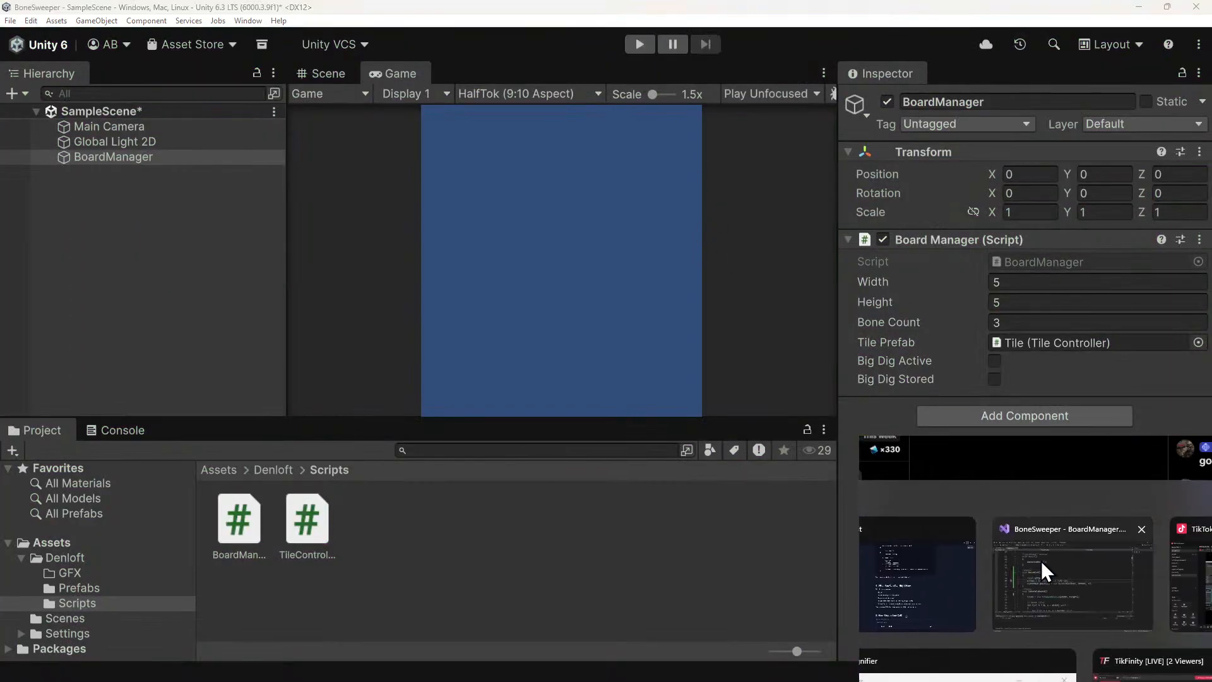
pyautogui.click(1042, 562)
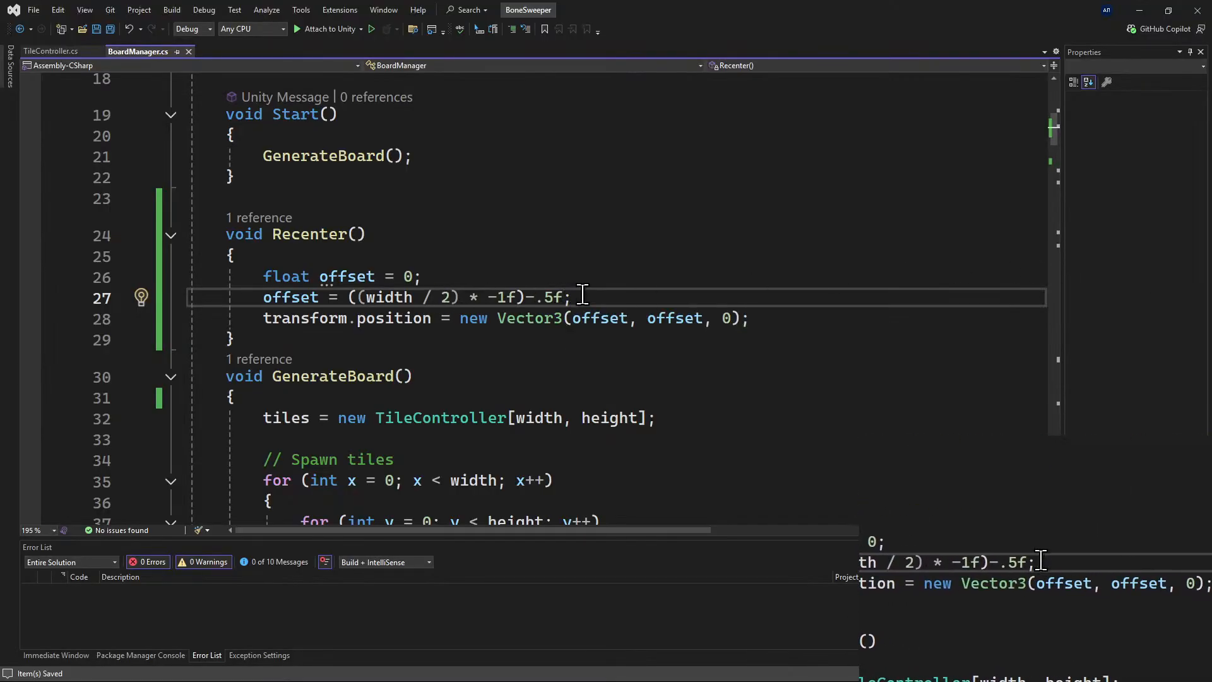
pyautogui.press('BackSpace')
pyautogui.press('BackSpace')
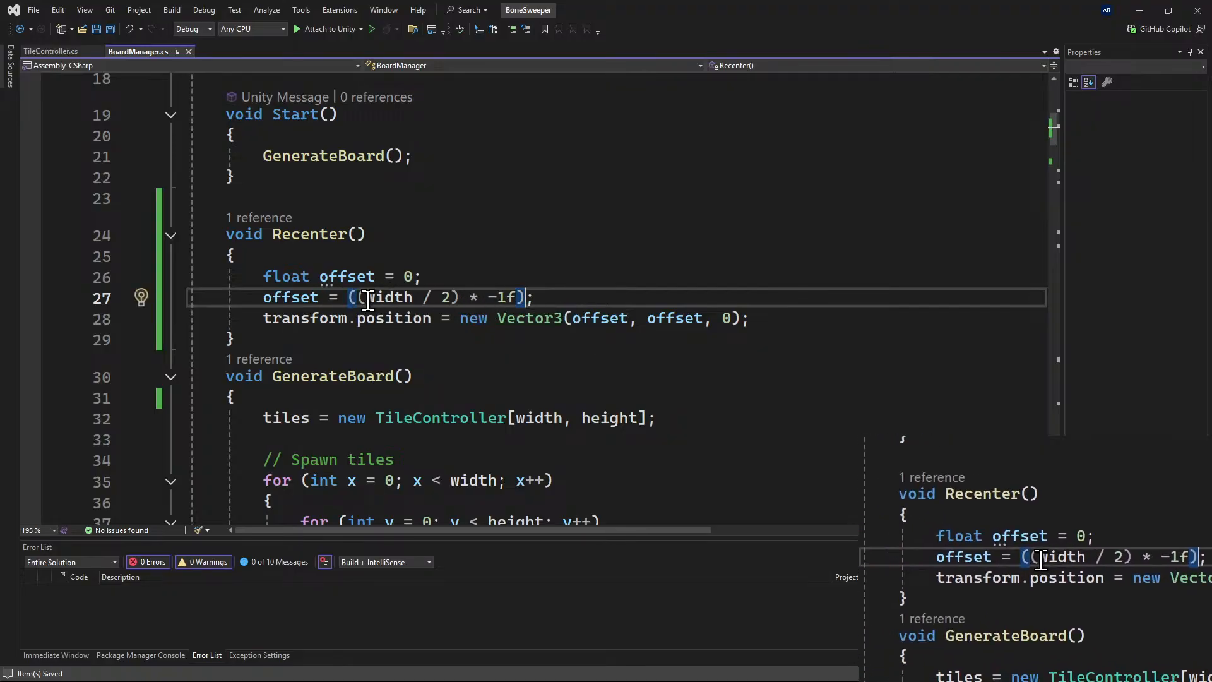
pyautogui.click(572, 202)
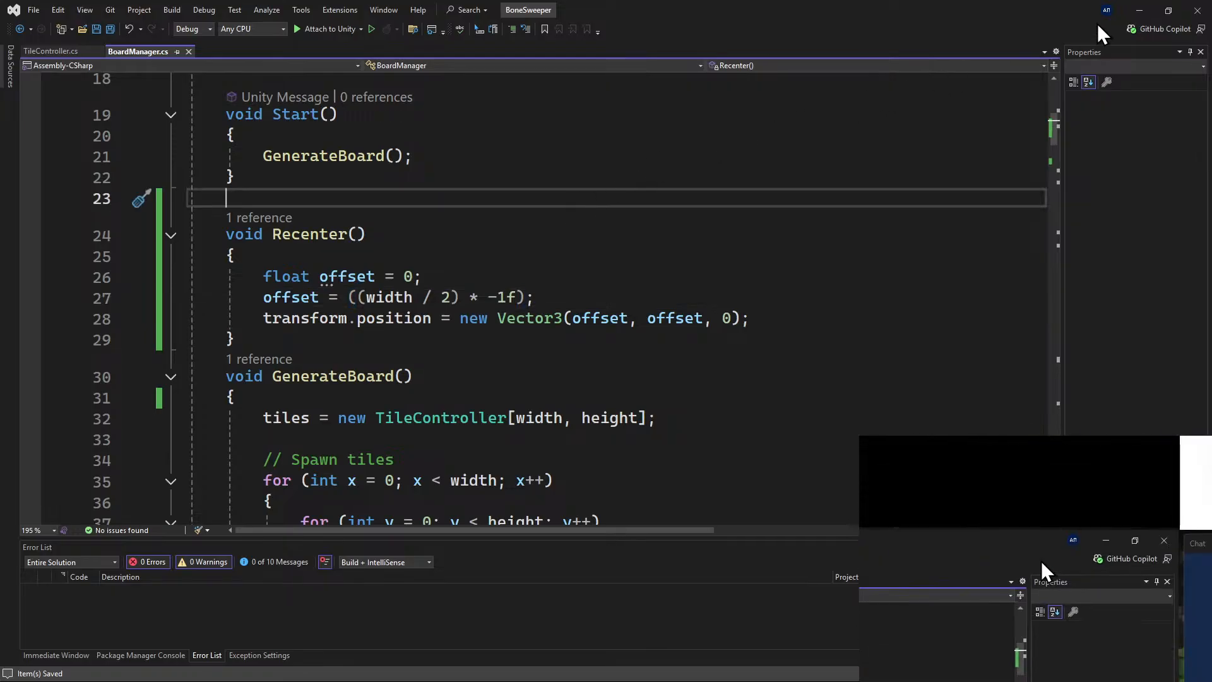
# Return to Unity and play-test the placement of the 5 by 5 board, stopping the run.
pyautogui.click(1148, 10)
pyautogui.click(639, 44)
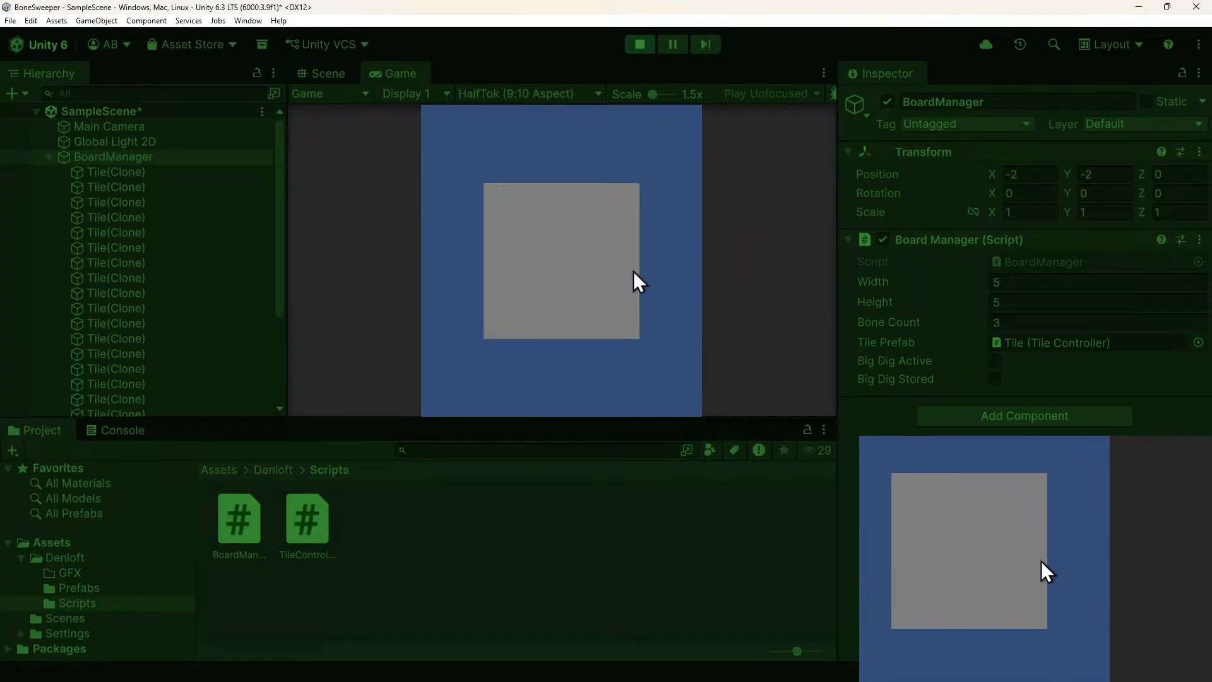
pyautogui.click(640, 44)
# Set BoardManager's Width and Height to 8, run the scene to check the board's centering, and stop it.
pyautogui.click(1007, 282)
pyautogui.write('8')
pyautogui.press('Tab')
pyautogui.write('8')
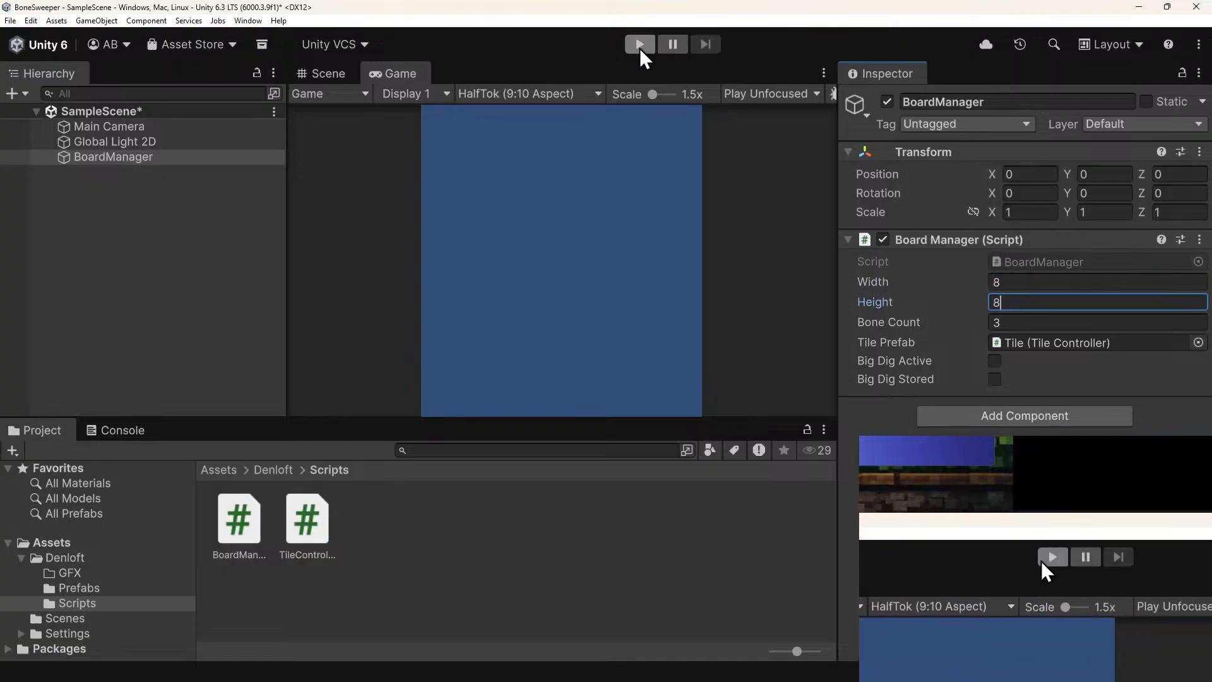
pyautogui.click(639, 46)
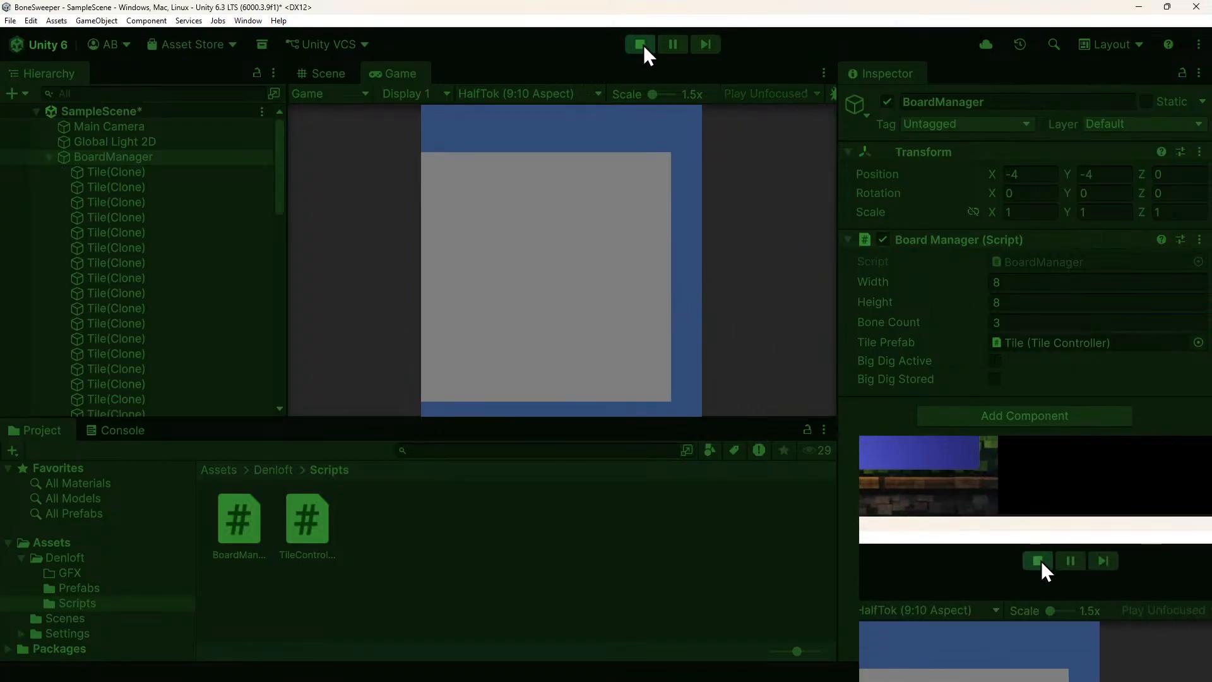
pyautogui.click(642, 44)
# Set BoardManager's Width and Height to 9, run the scene to check the board's centering, and stop it.
pyautogui.click(1024, 282)
pyautogui.write('9')
pyautogui.press('Tab')
pyautogui.write('9')
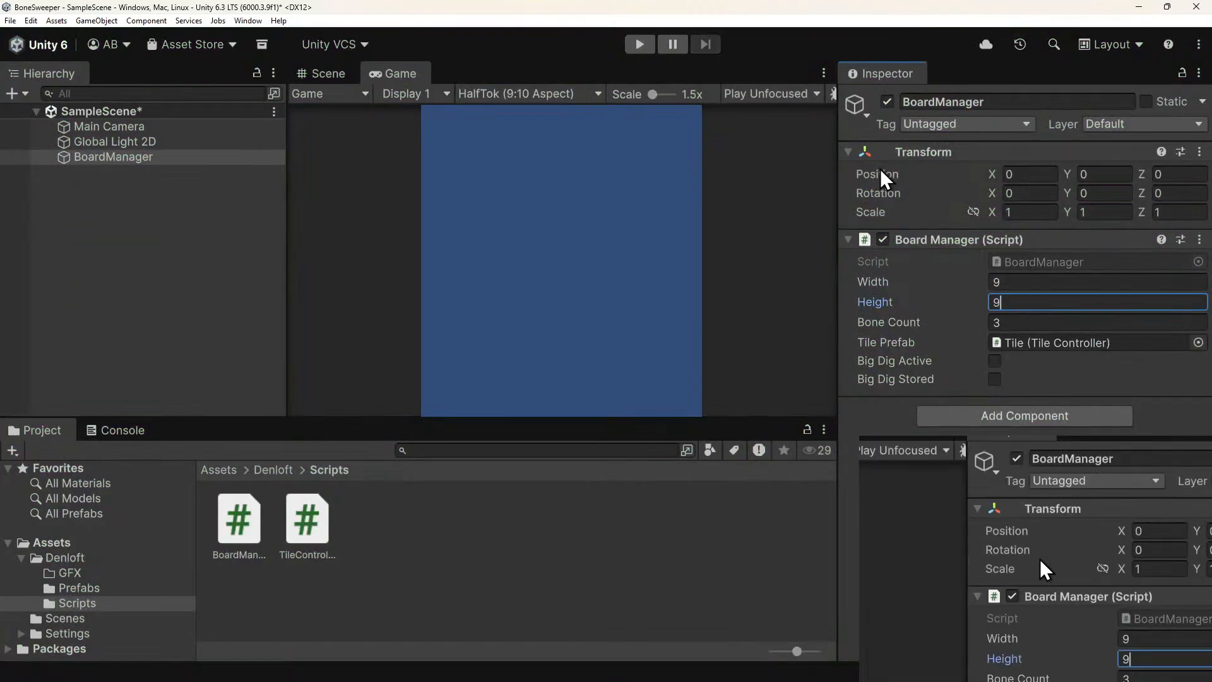
pyautogui.click(637, 45)
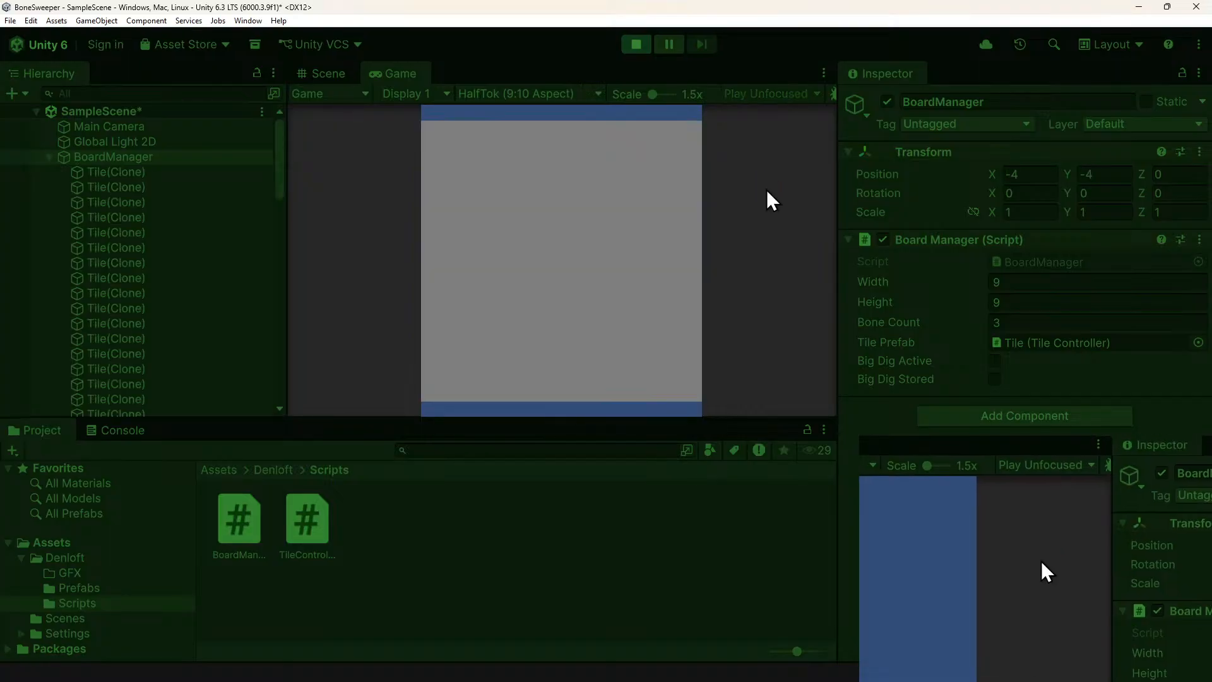
pyautogui.click(638, 45)
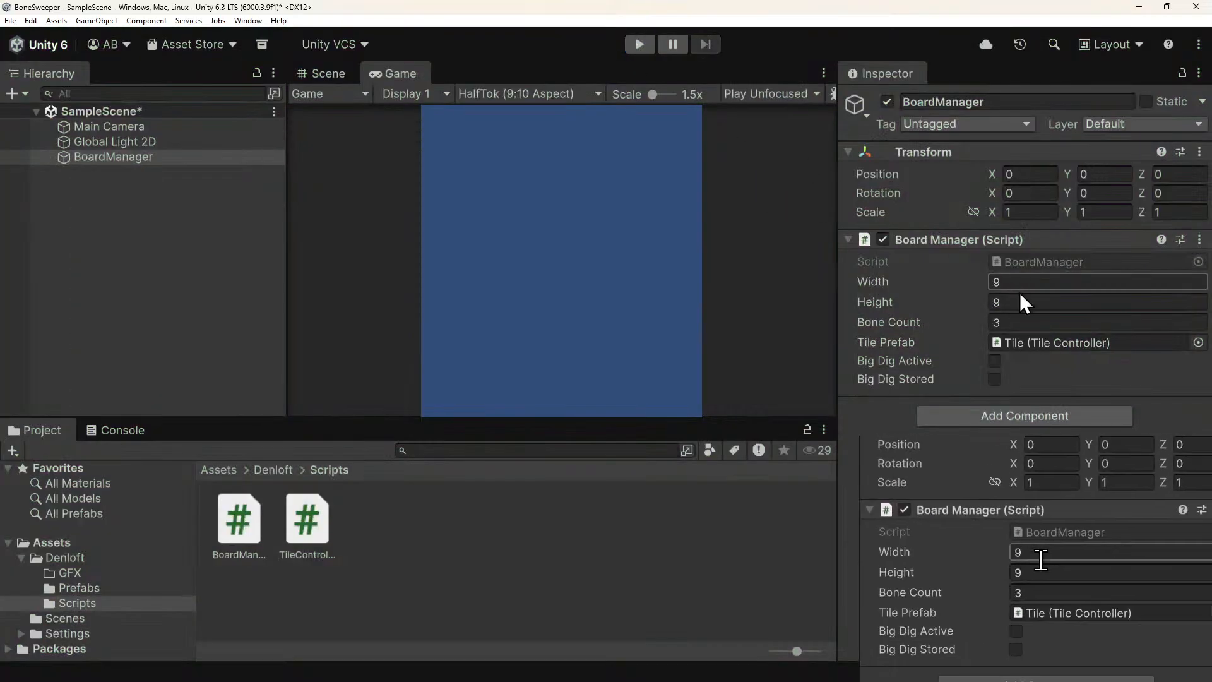
# Set BoardManager's Width and Height to 7, run the scene to check the board's centering, and stop it.
pyautogui.click(1013, 282)
pyautogui.write('7')
pyautogui.press('Tab')
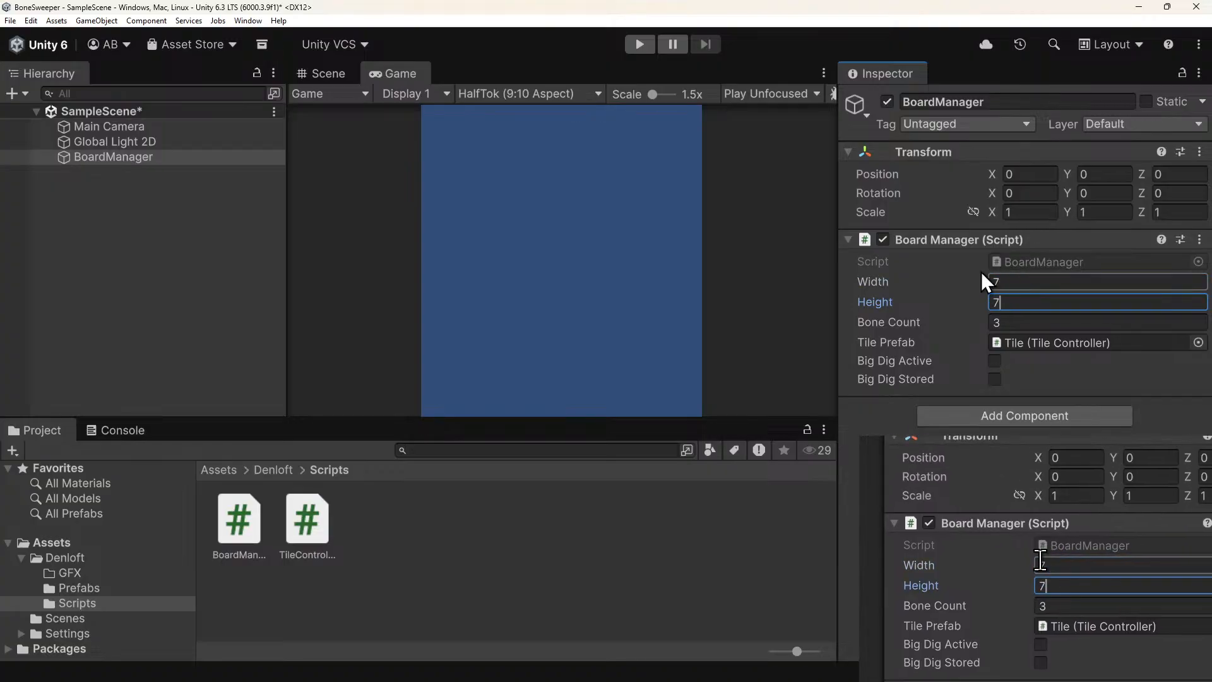
pyautogui.write('7')
pyautogui.click(641, 45)
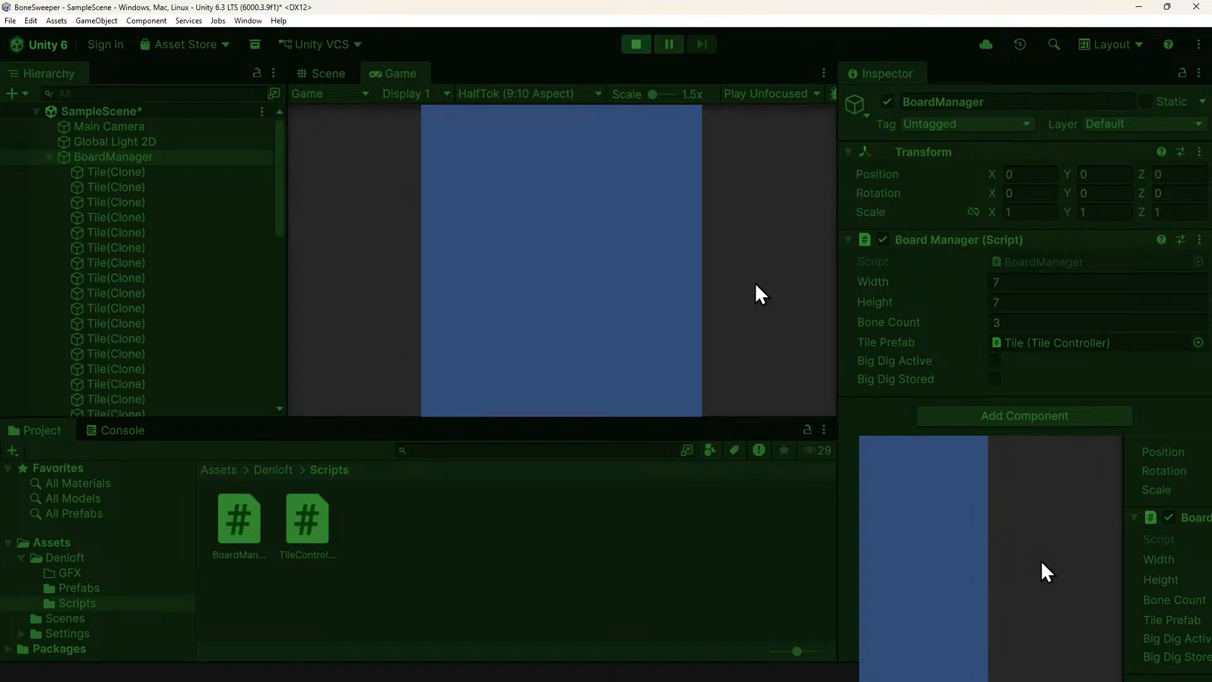
pyautogui.click(639, 44)
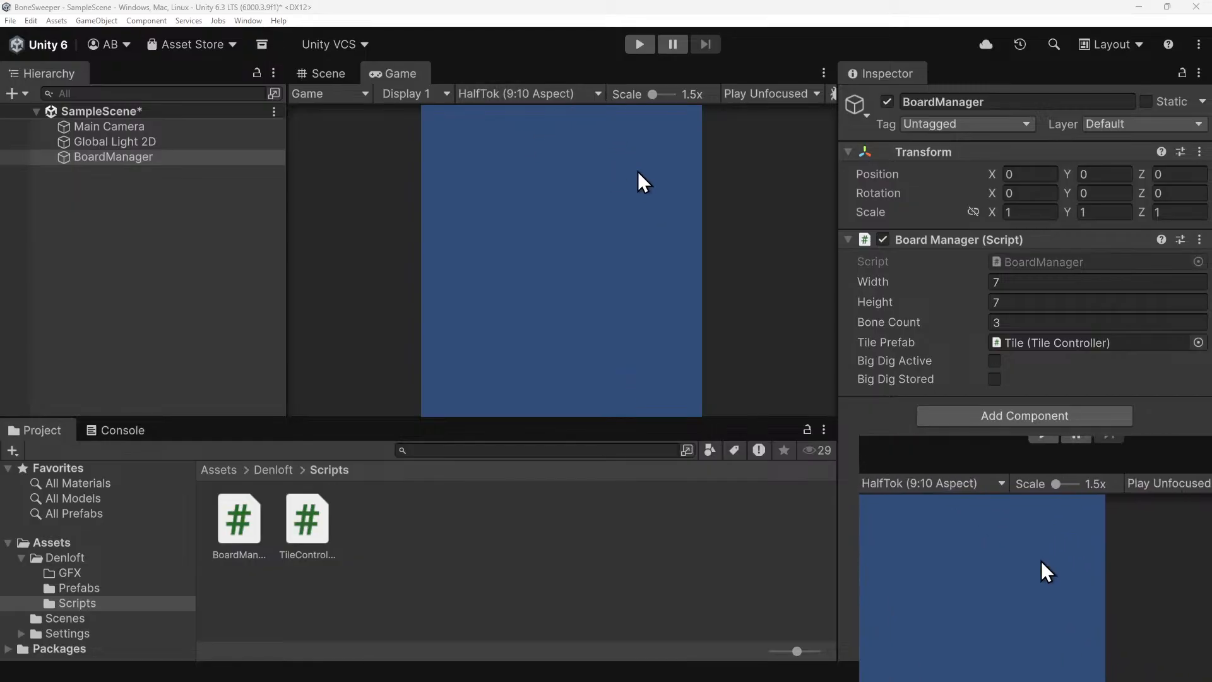
# Select BoardManager in the scene, set its Width and Height to 5, and run the scene.
pyautogui.click(98, 130)
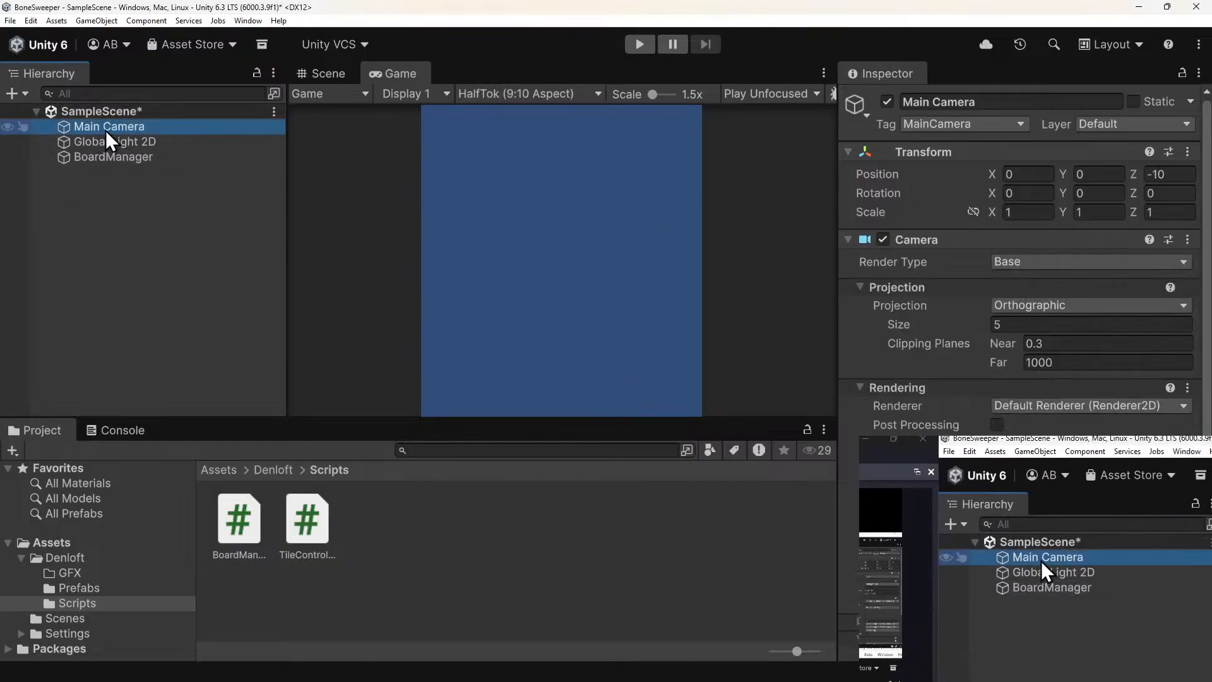
pyautogui.click(115, 157)
pyautogui.click(108, 126)
pyautogui.click(111, 142)
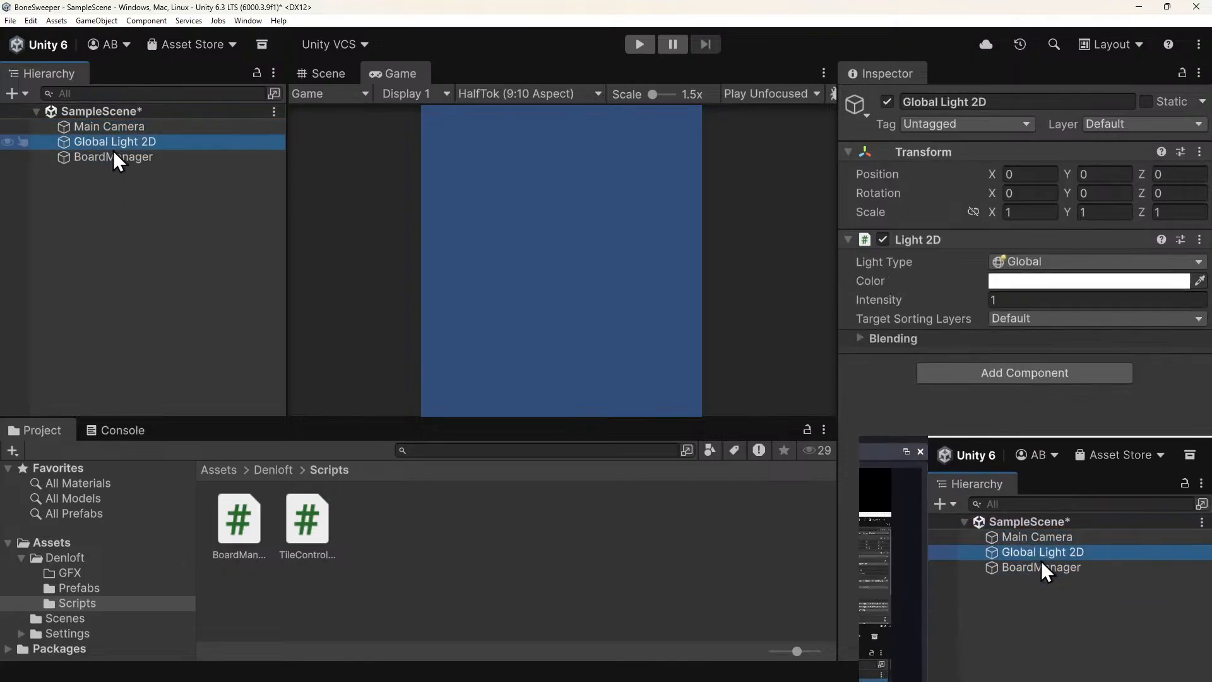
pyautogui.click(115, 156)
pyautogui.click(1017, 284)
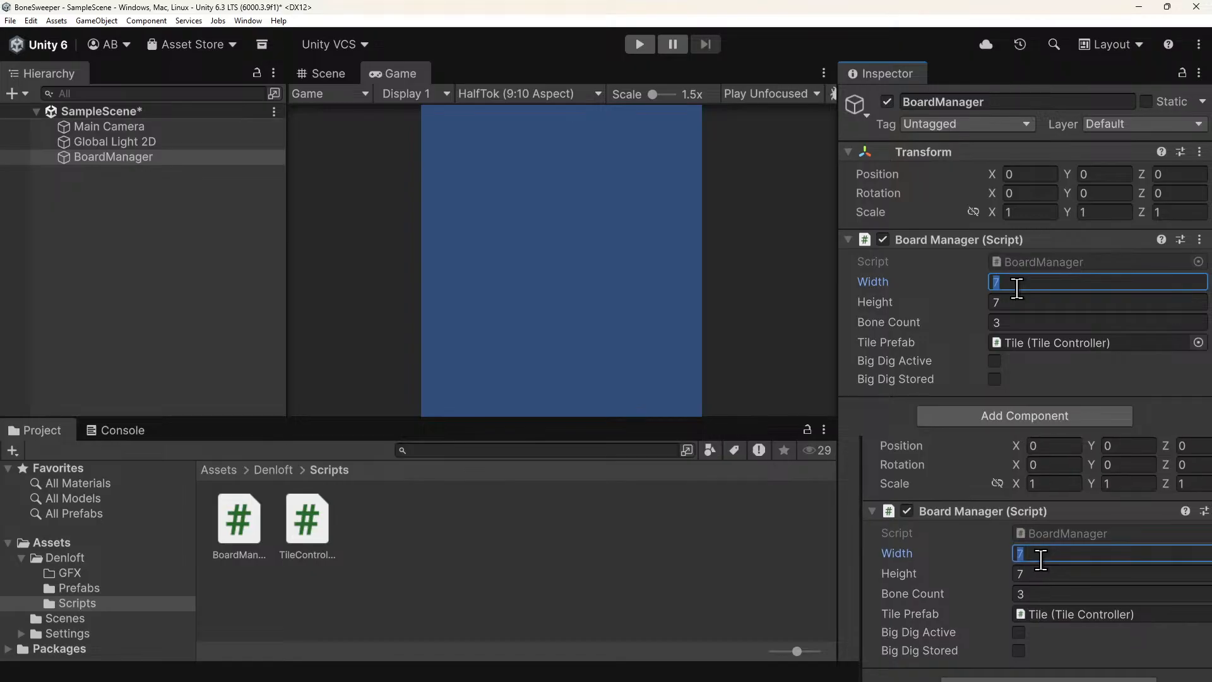
pyautogui.write('5')
pyautogui.press('Tab')
pyautogui.write('5')
pyautogui.click(641, 44)
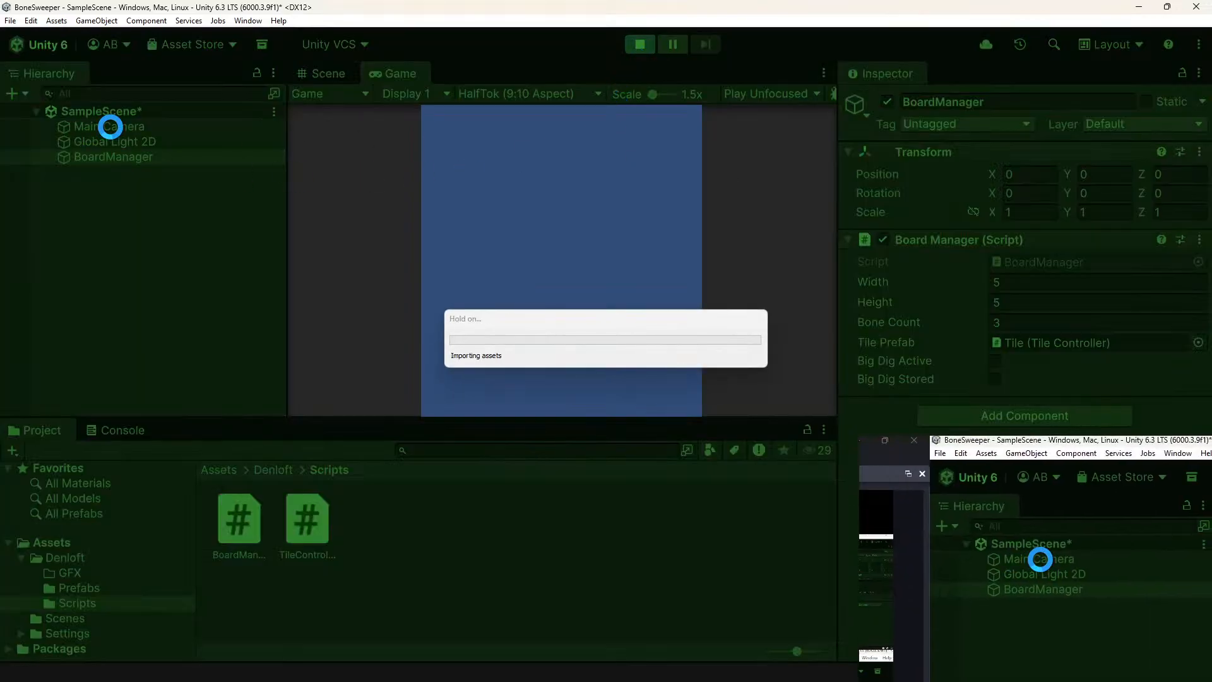
# Try Main Camera orthographic sizes of 2.5 and finally 3 on the running 5 by 5 board, and stop the run.
pyautogui.click(112, 128)
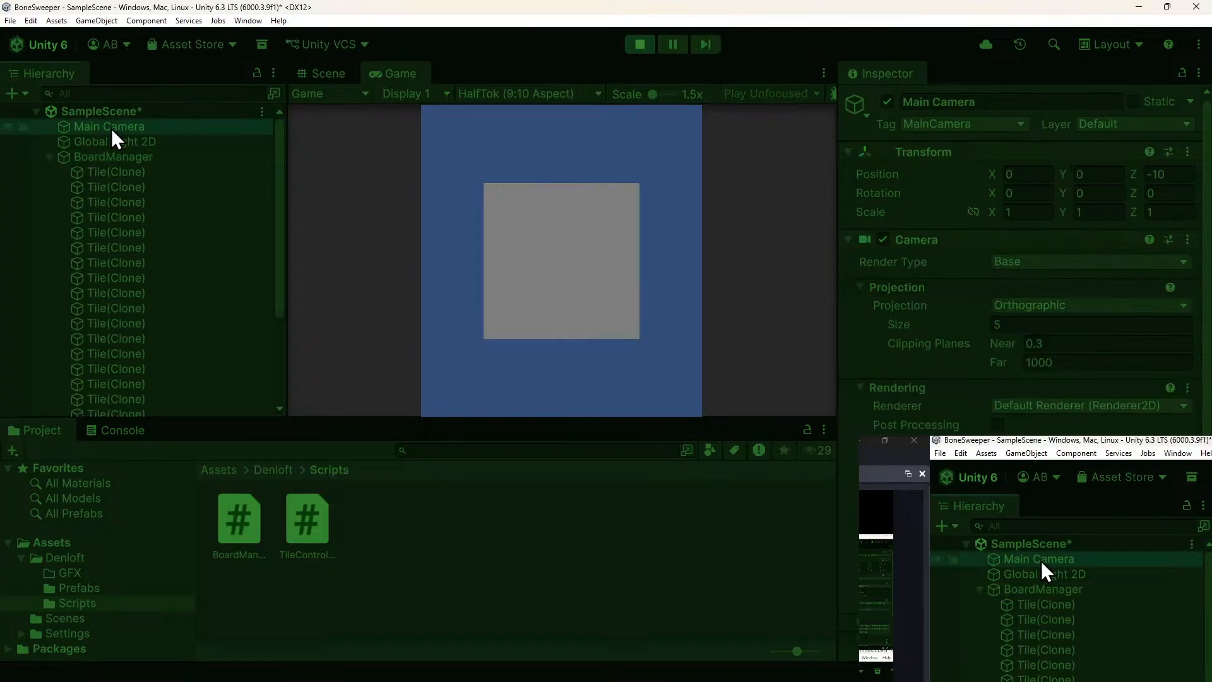
pyautogui.click(1014, 321)
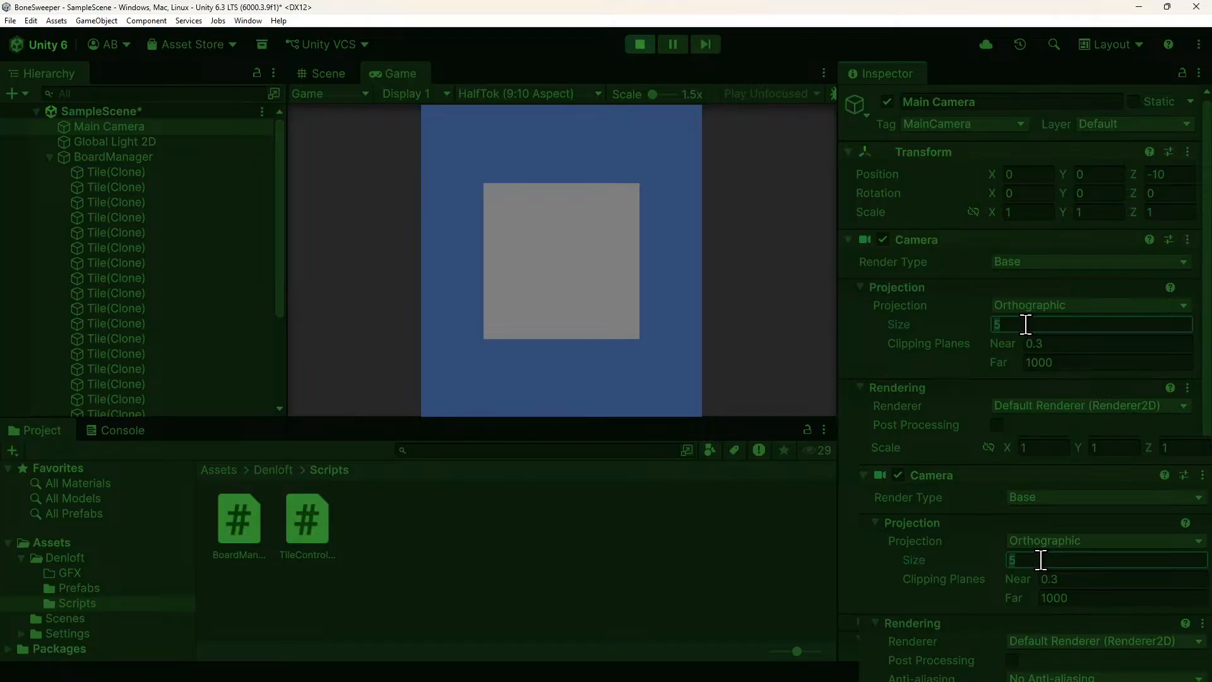
pyautogui.write('2.5')
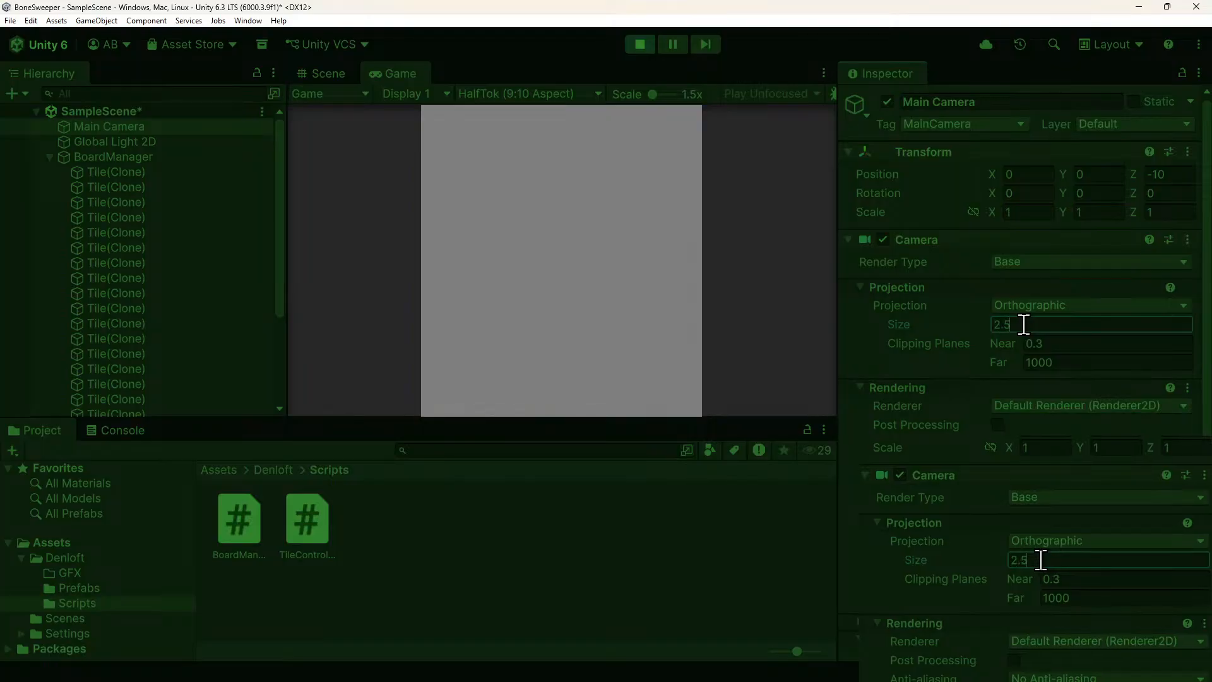
pyautogui.press('BackSpace')
pyautogui.press('BackSpace')
pyautogui.write('3')
pyautogui.press('BackSpace')
pyautogui.press('BackSpace')
pyautogui.write('3')
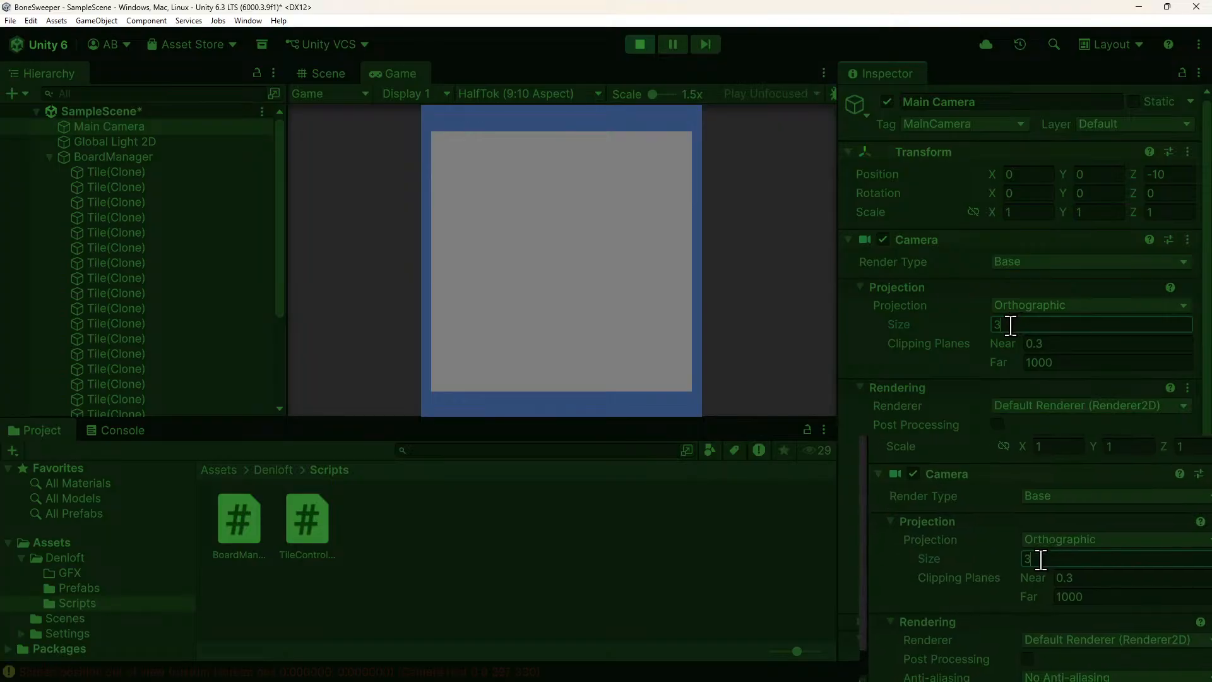
pyautogui.click(640, 44)
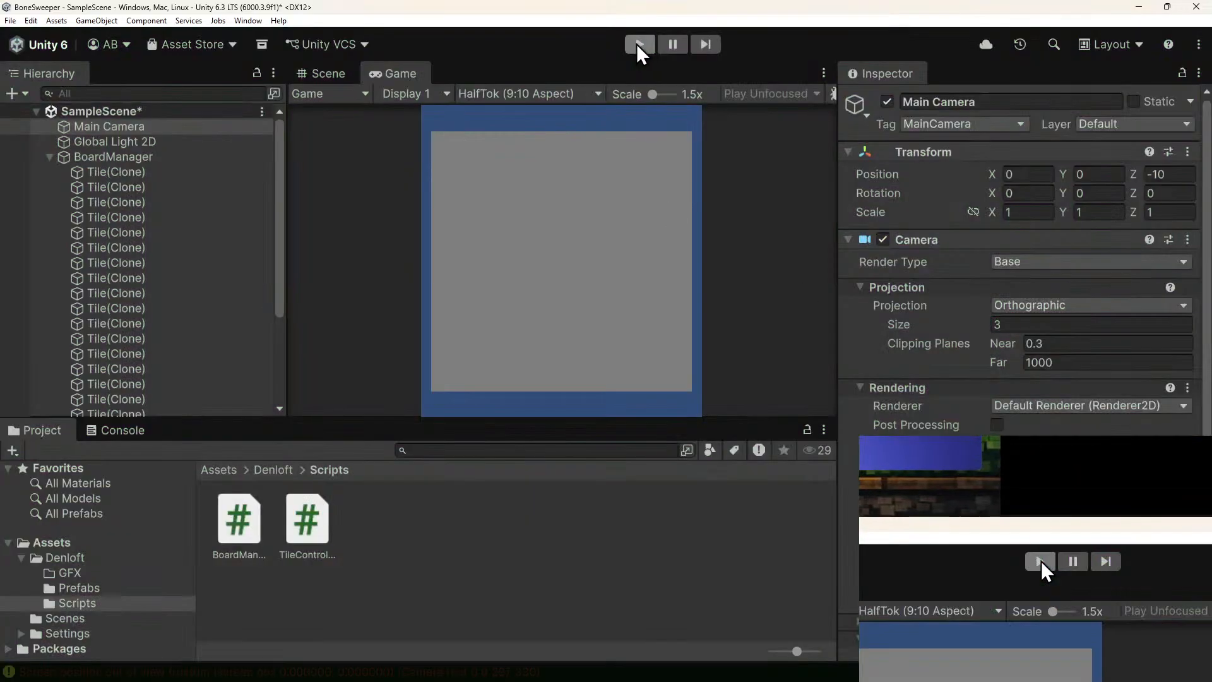
# Set BoardManager's Width and Height to 7 and test-run the scene to check how Main Camera frames the board.
pyautogui.click(104, 157)
pyautogui.click(1025, 282)
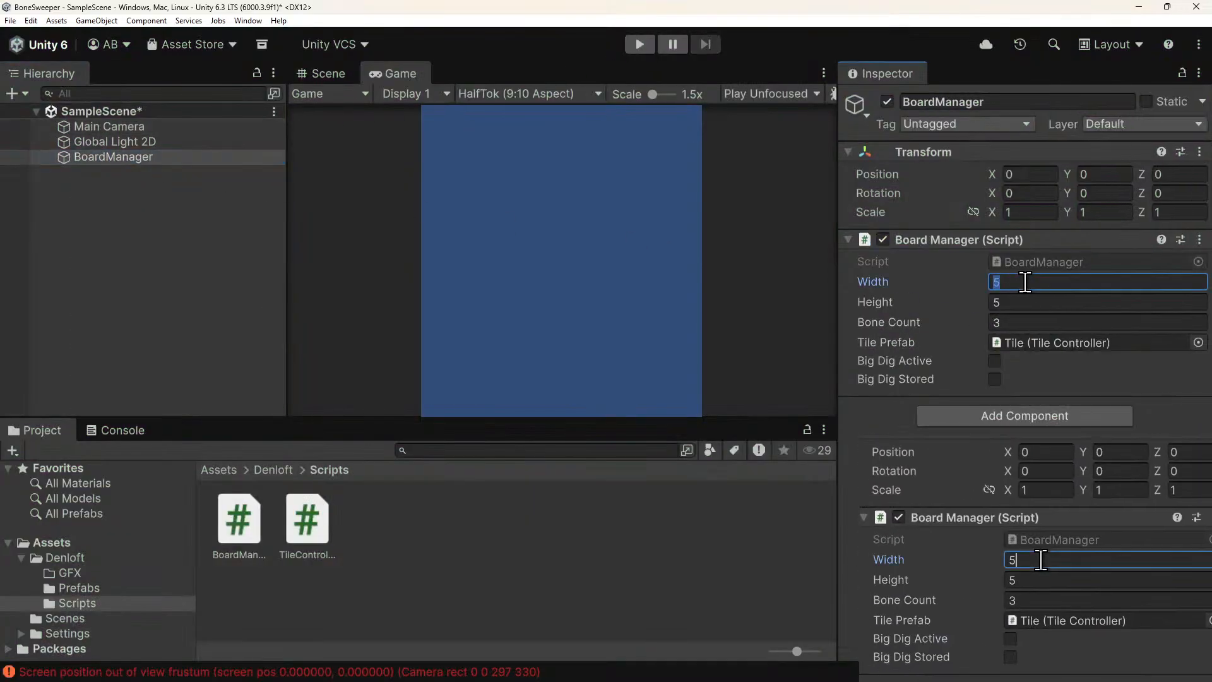
pyautogui.write('7')
pyautogui.press('Tab')
pyautogui.write('7')
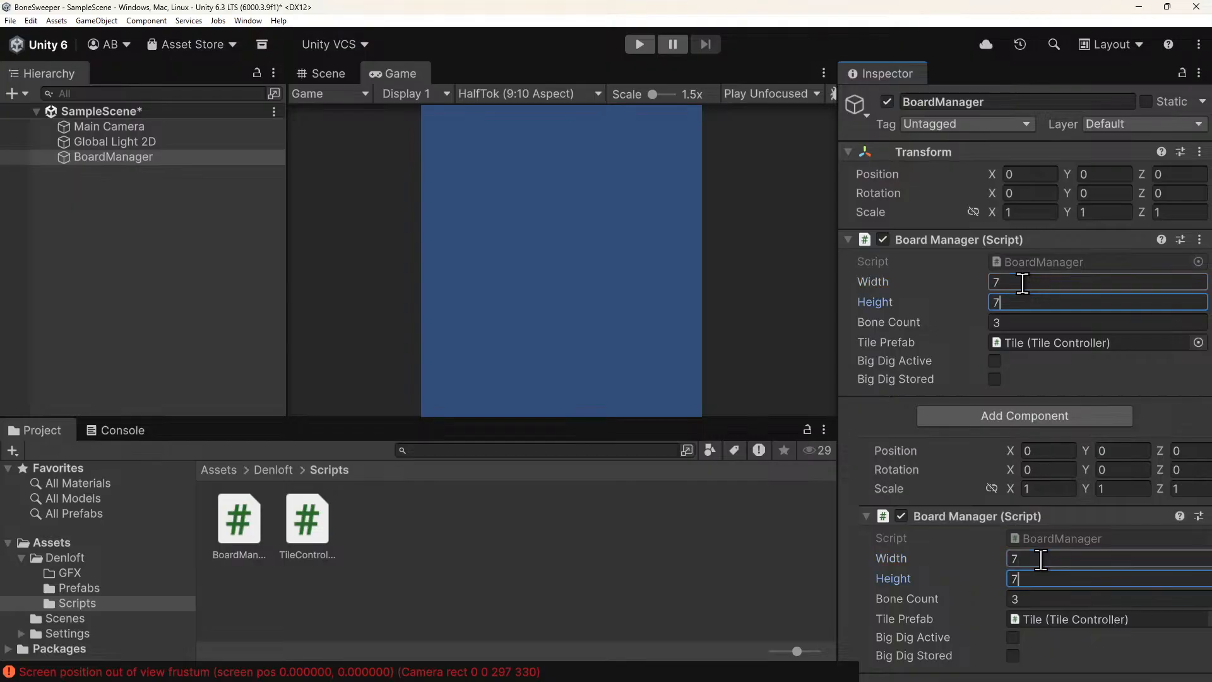
pyautogui.click(637, 44)
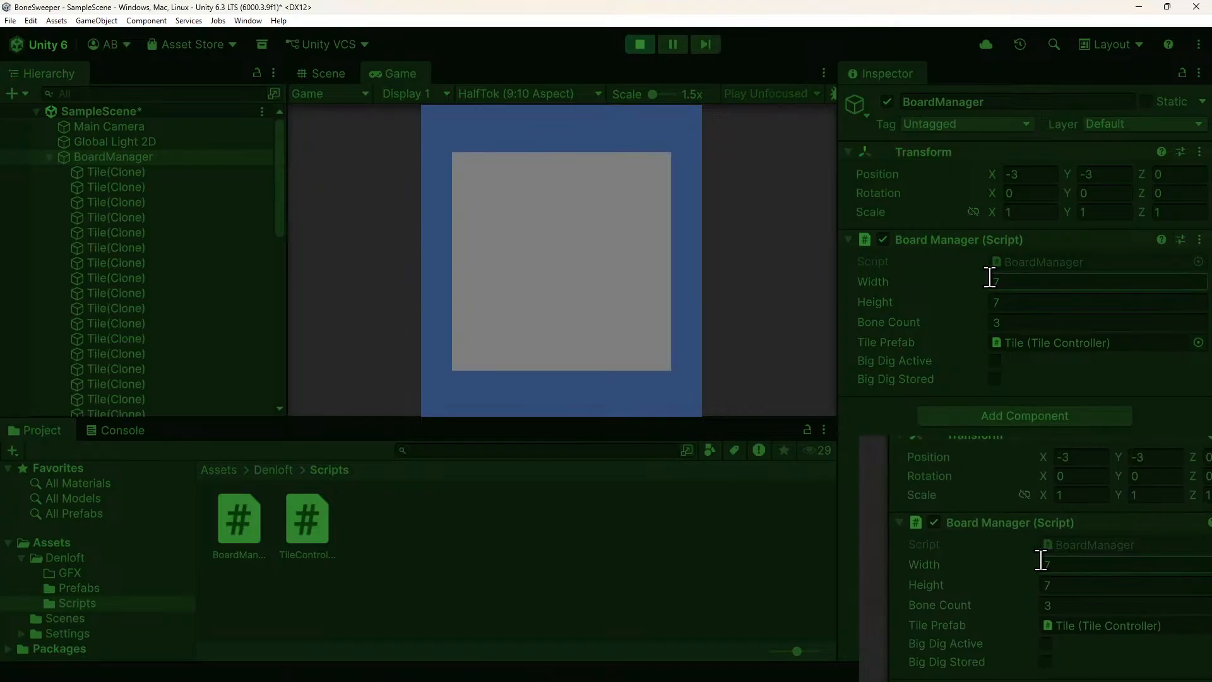
pyautogui.click(130, 129)
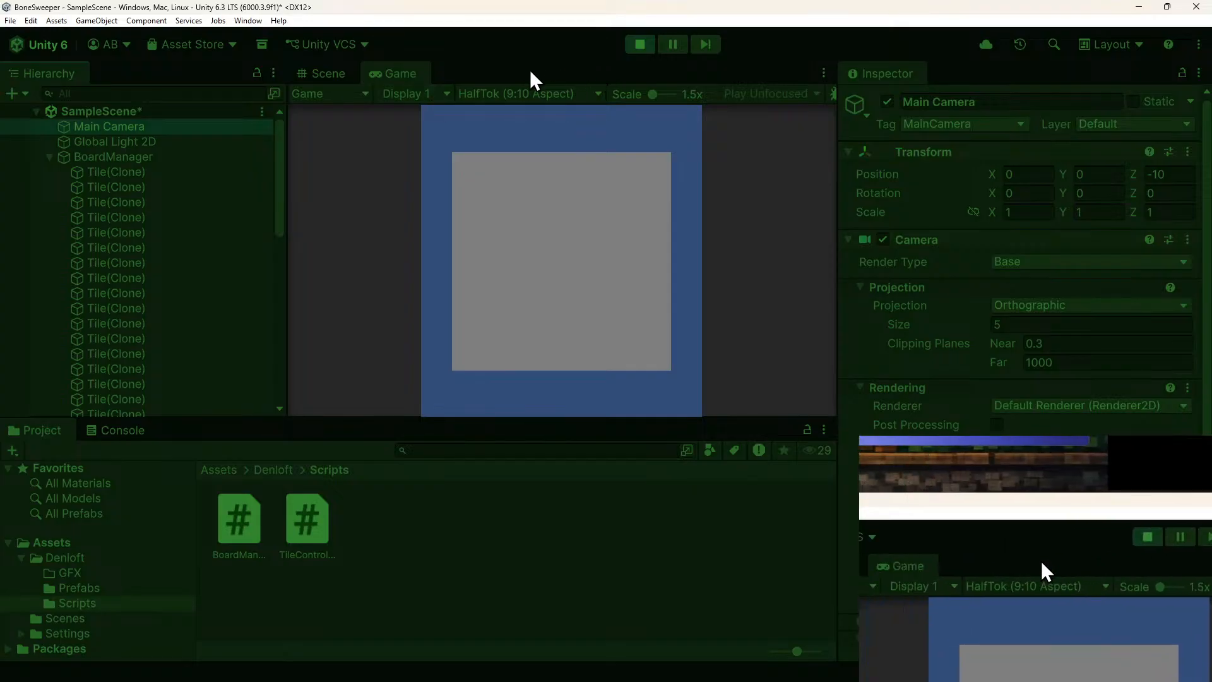
pyautogui.click(639, 44)
# Set BoardManager's Width and Height to 9 and run the scene.
pyautogui.click(111, 157)
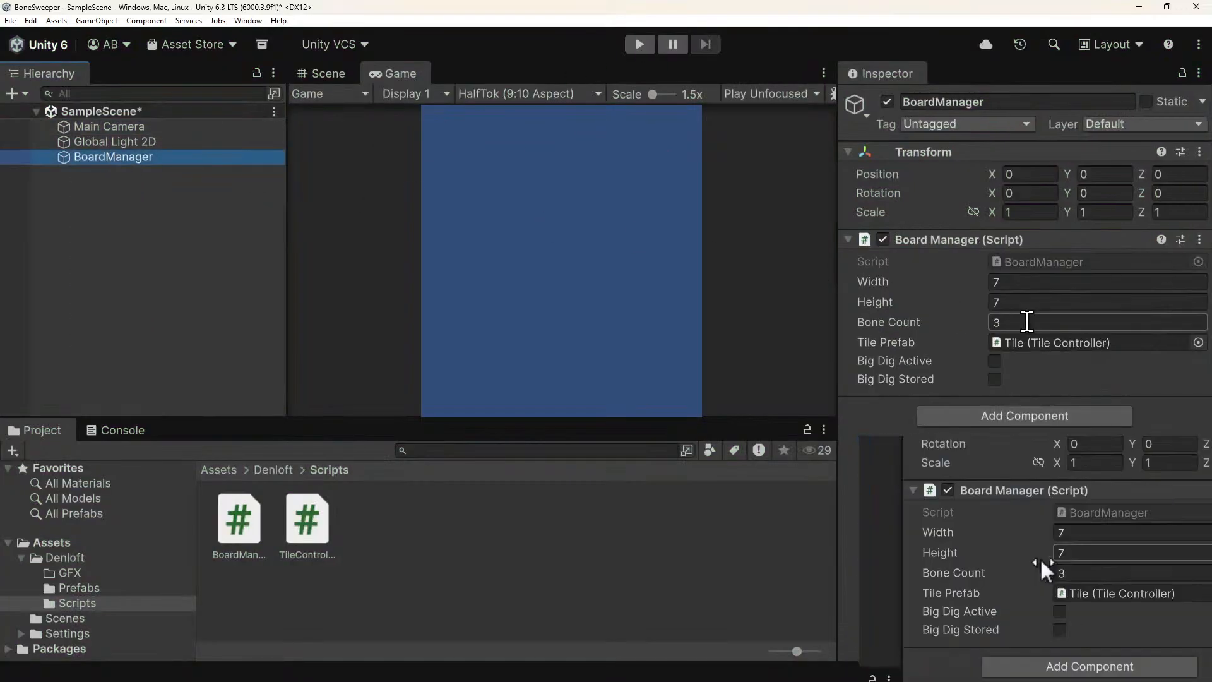
pyautogui.click(1017, 279)
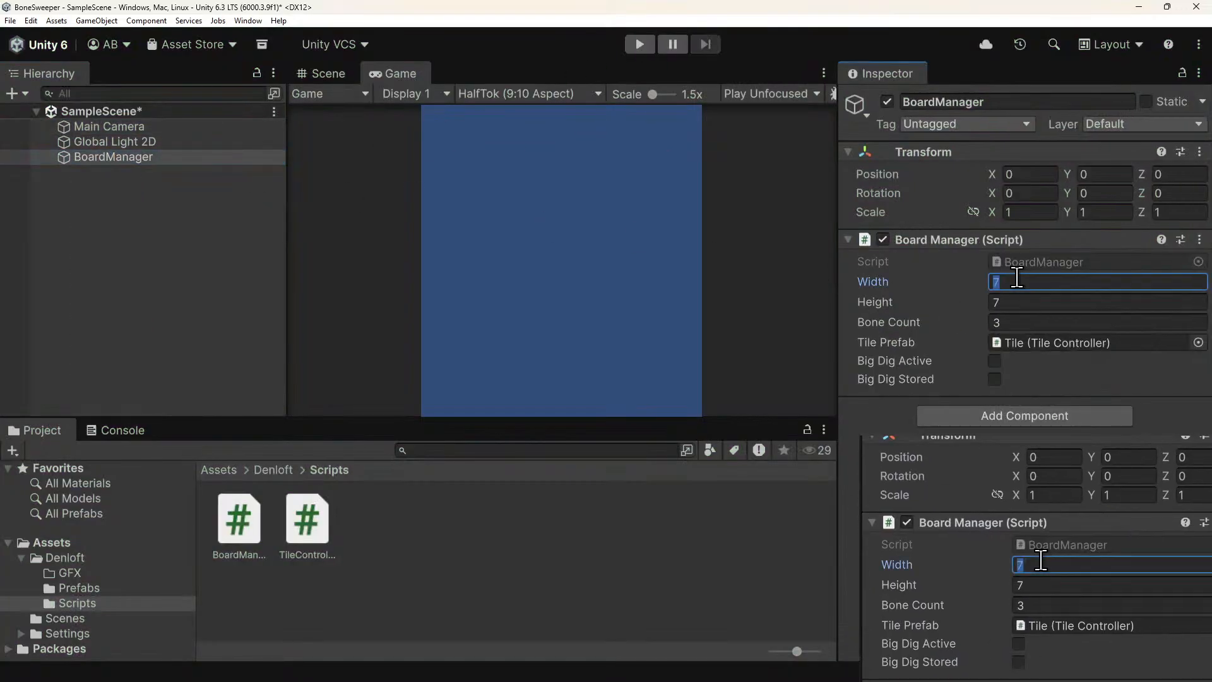
pyautogui.write('9')
pyautogui.press('Tab')
pyautogui.write('9')
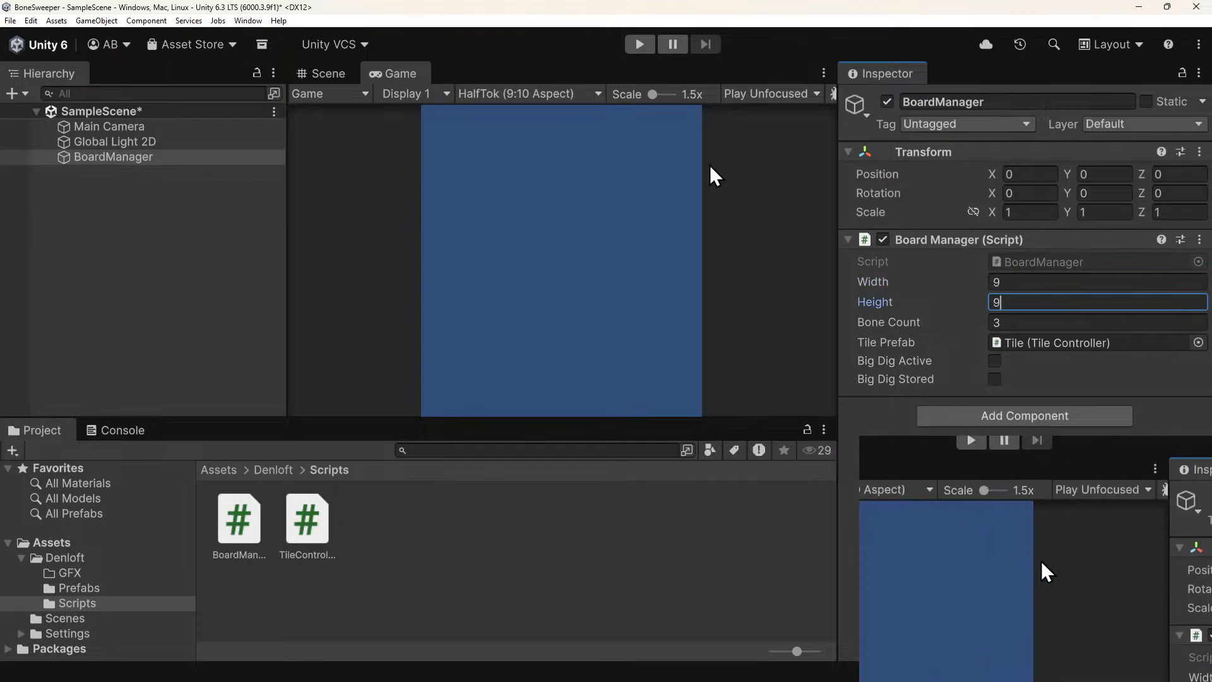
pyautogui.click(639, 44)
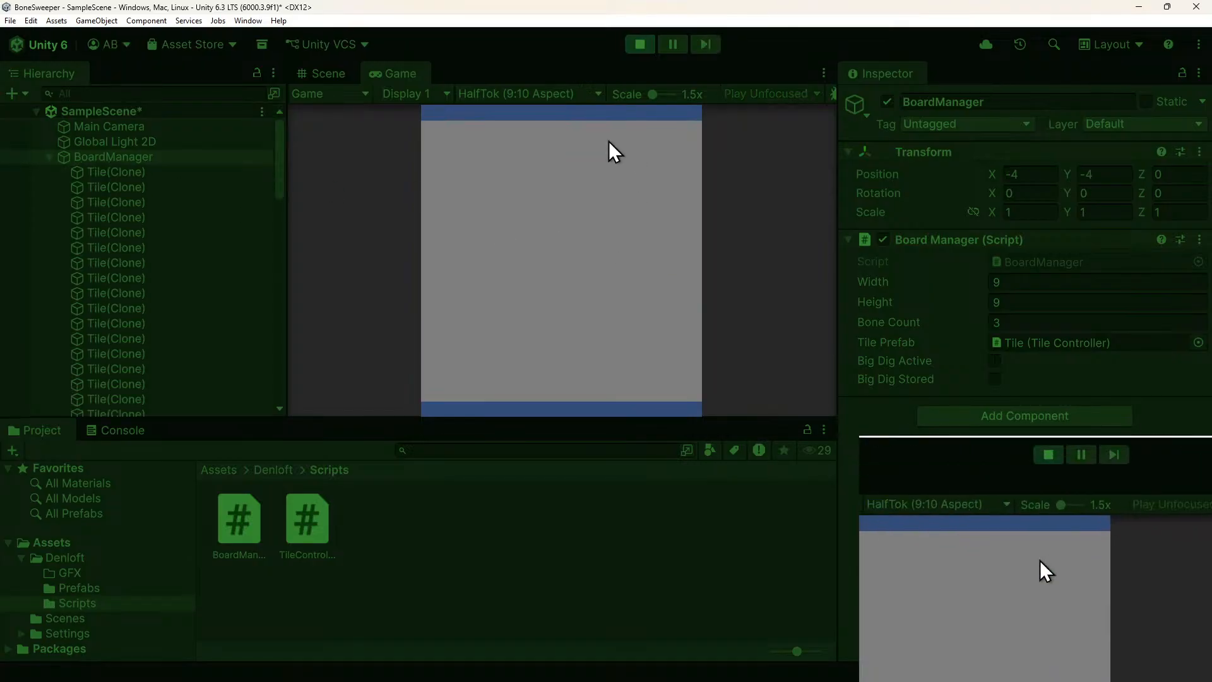
# Try a Main Camera orthographic size of 6 on the running 9 by 9 board, and stop the run.
pyautogui.click(109, 143)
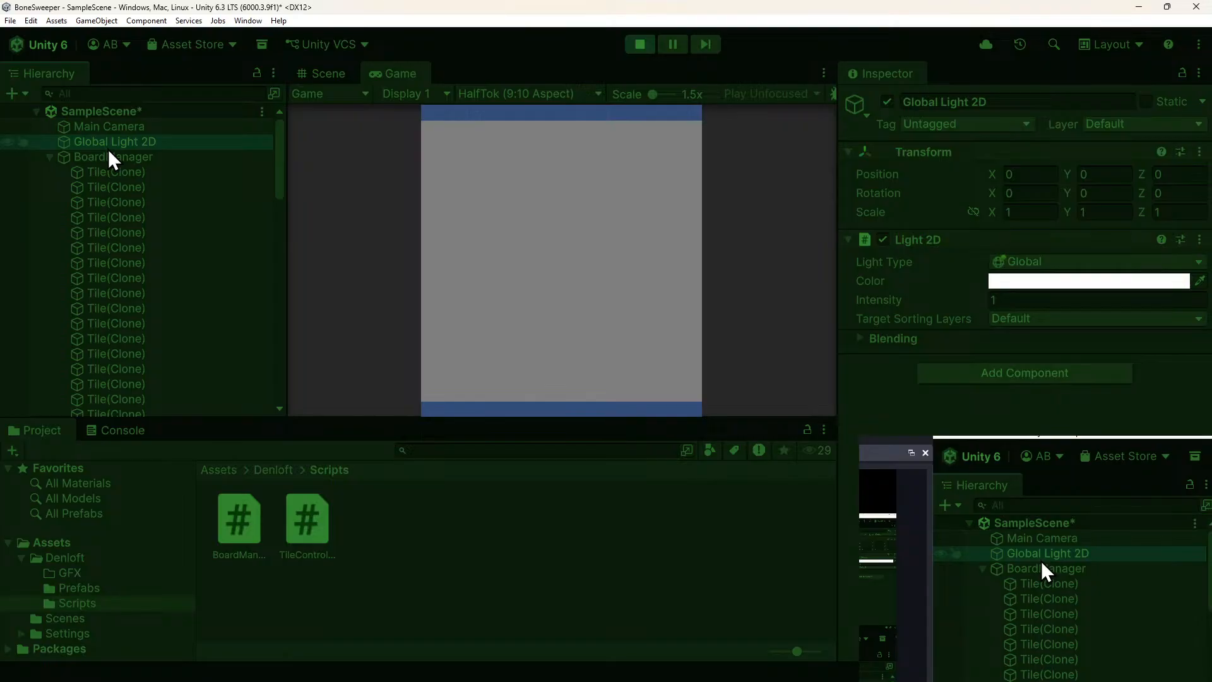
pyautogui.click(97, 155)
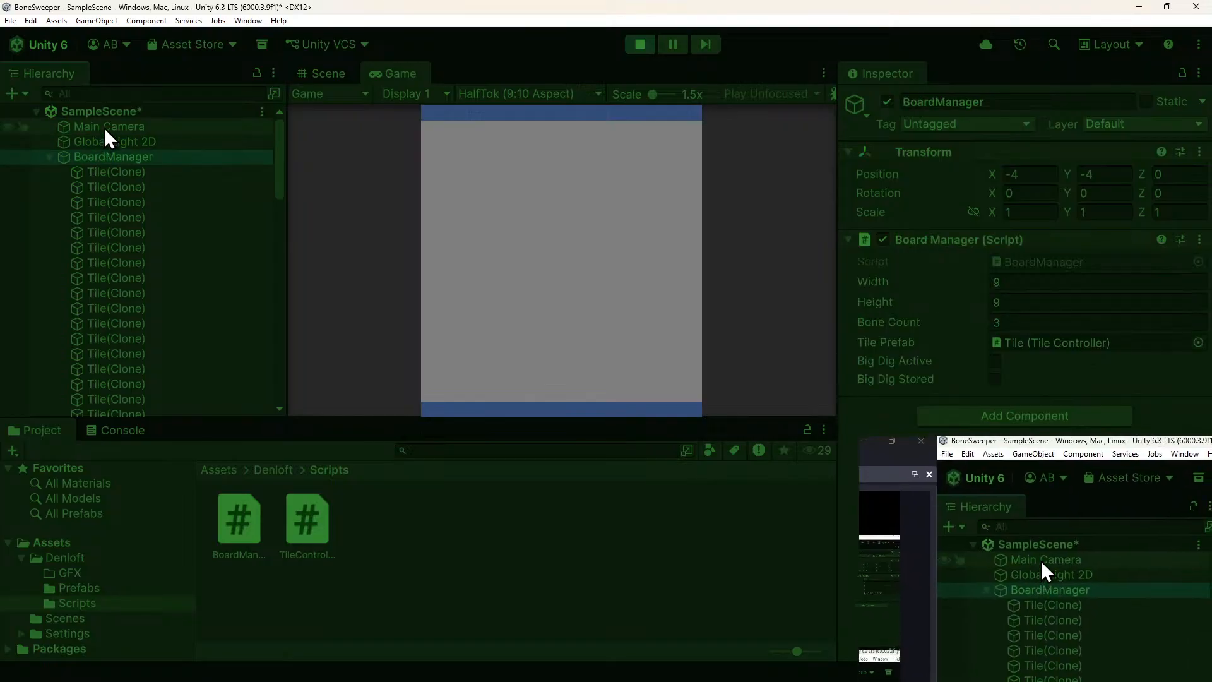
pyautogui.click(104, 127)
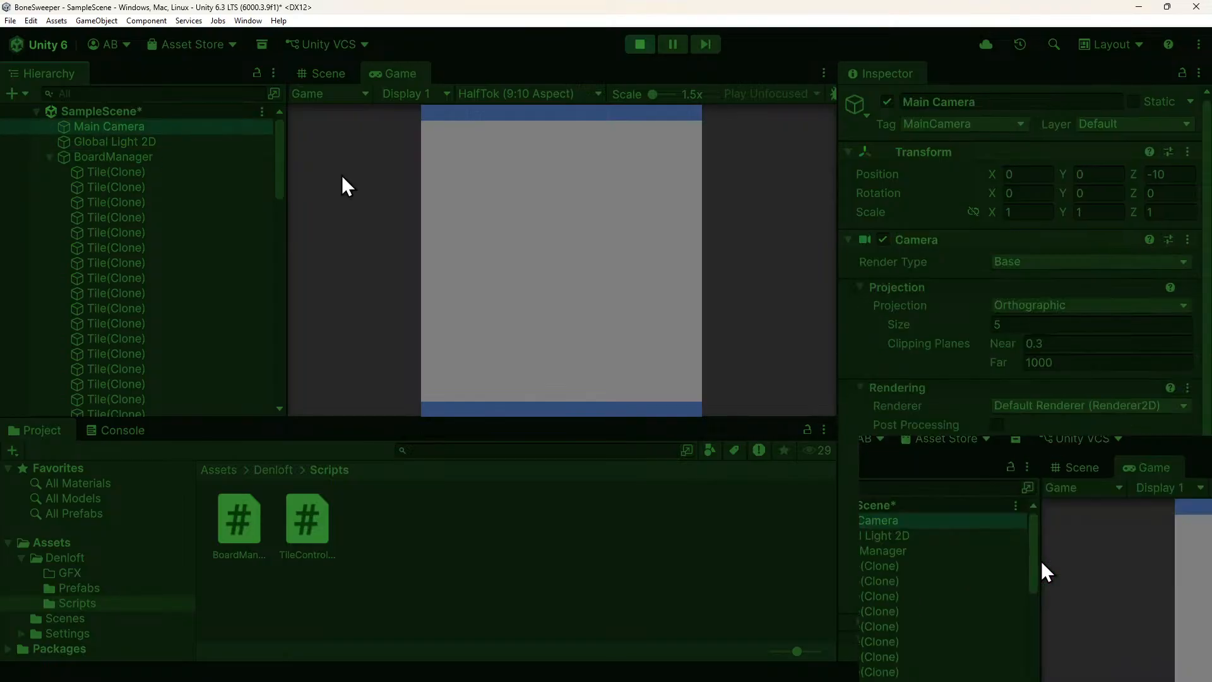
pyautogui.click(1024, 323)
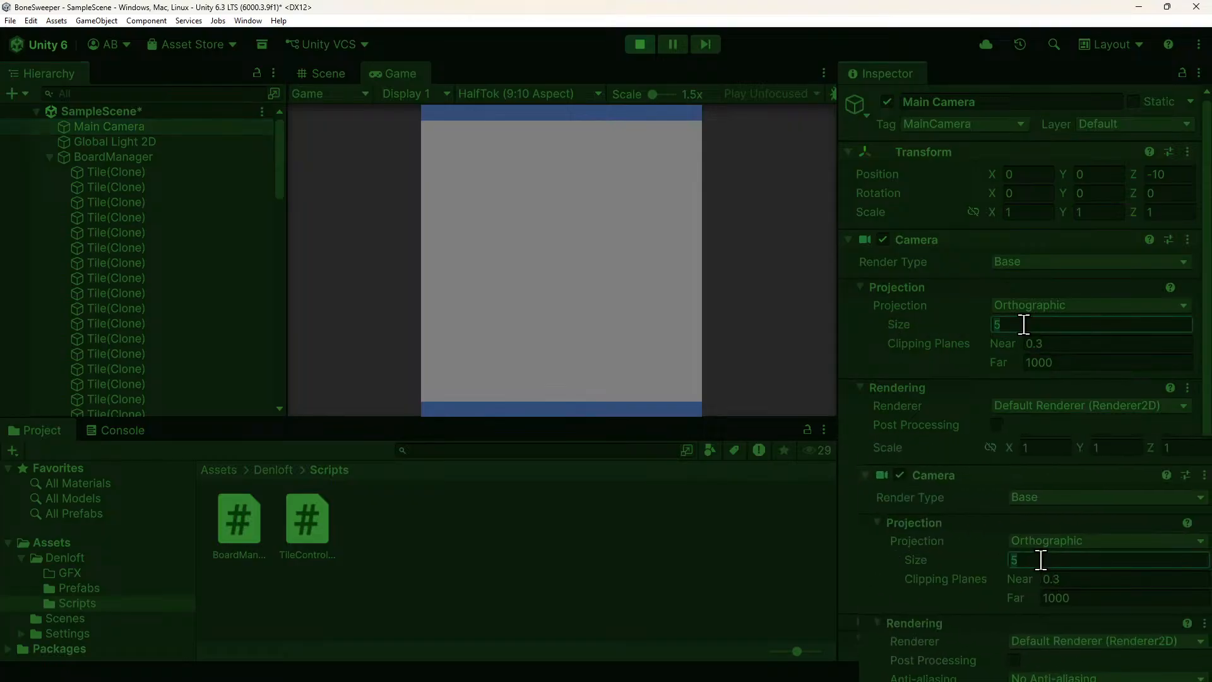
pyautogui.write('6')
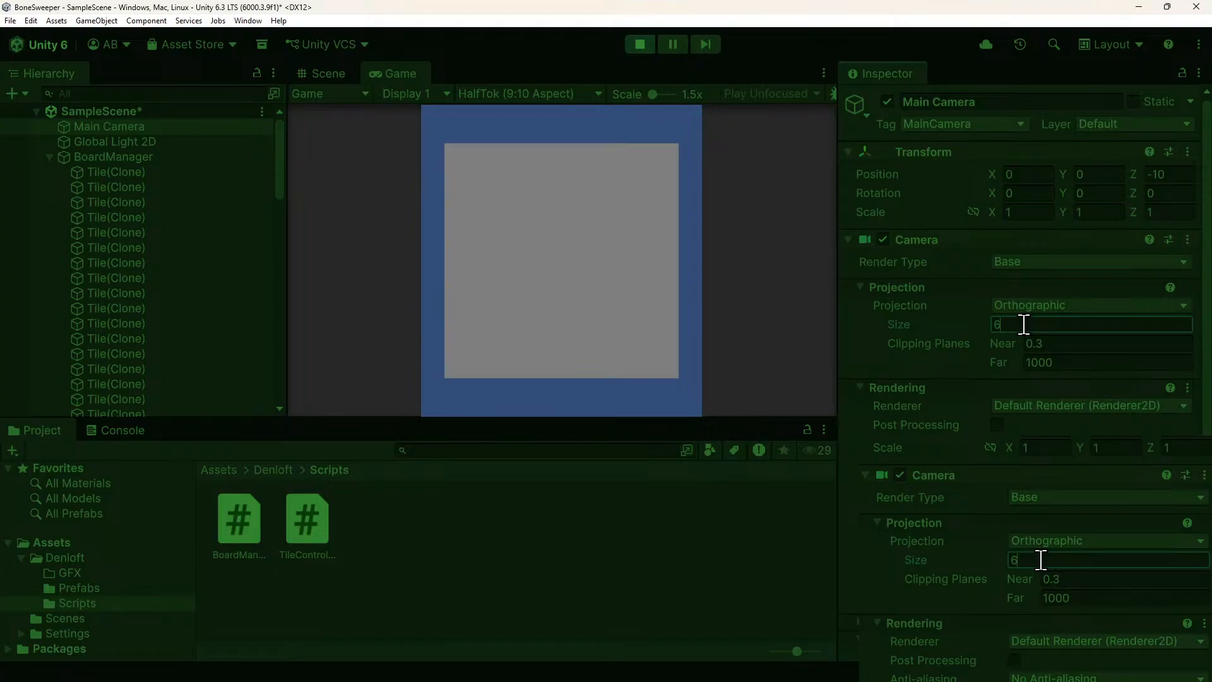
pyautogui.click(639, 44)
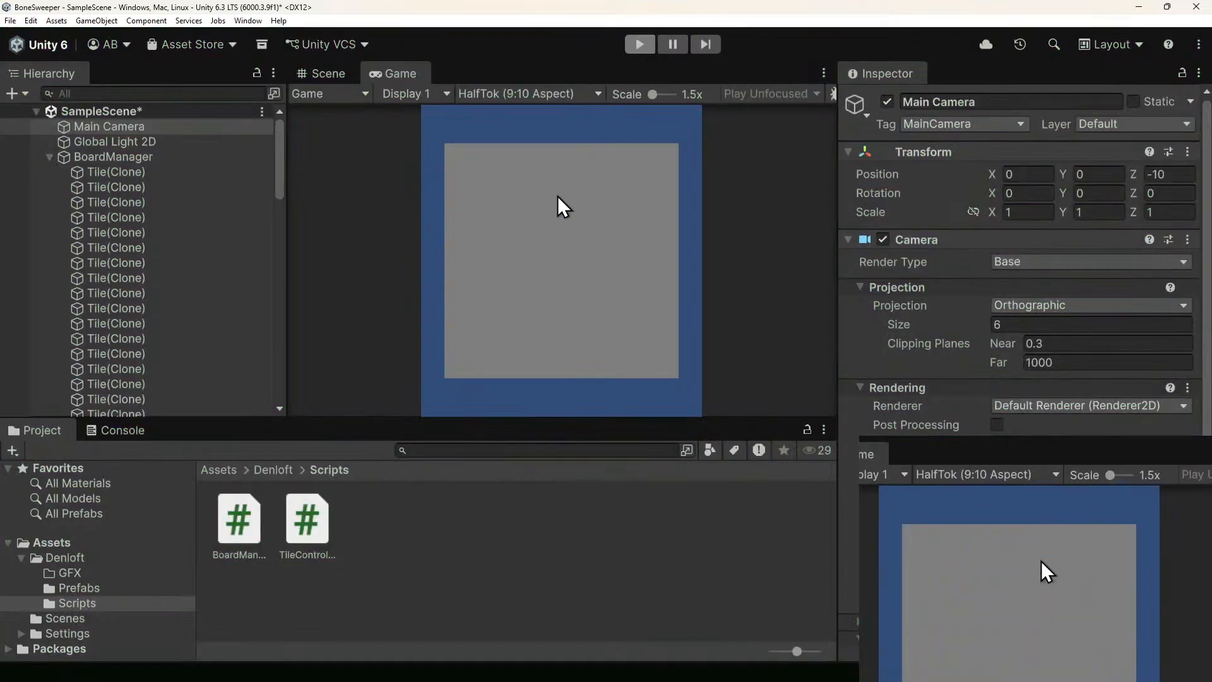
# Set BoardManager's Width and Height back to 7 and run the scene.
pyautogui.click(116, 158)
pyautogui.click(974, 284)
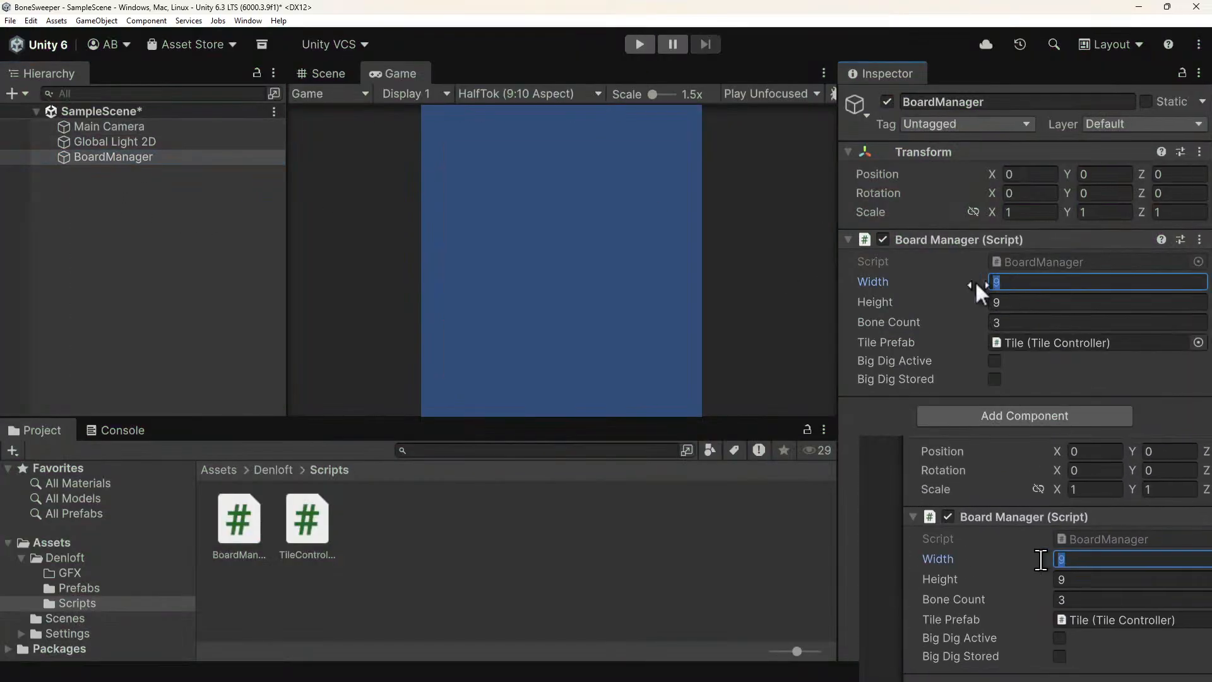
pyautogui.write('7')
pyautogui.press('Tab')
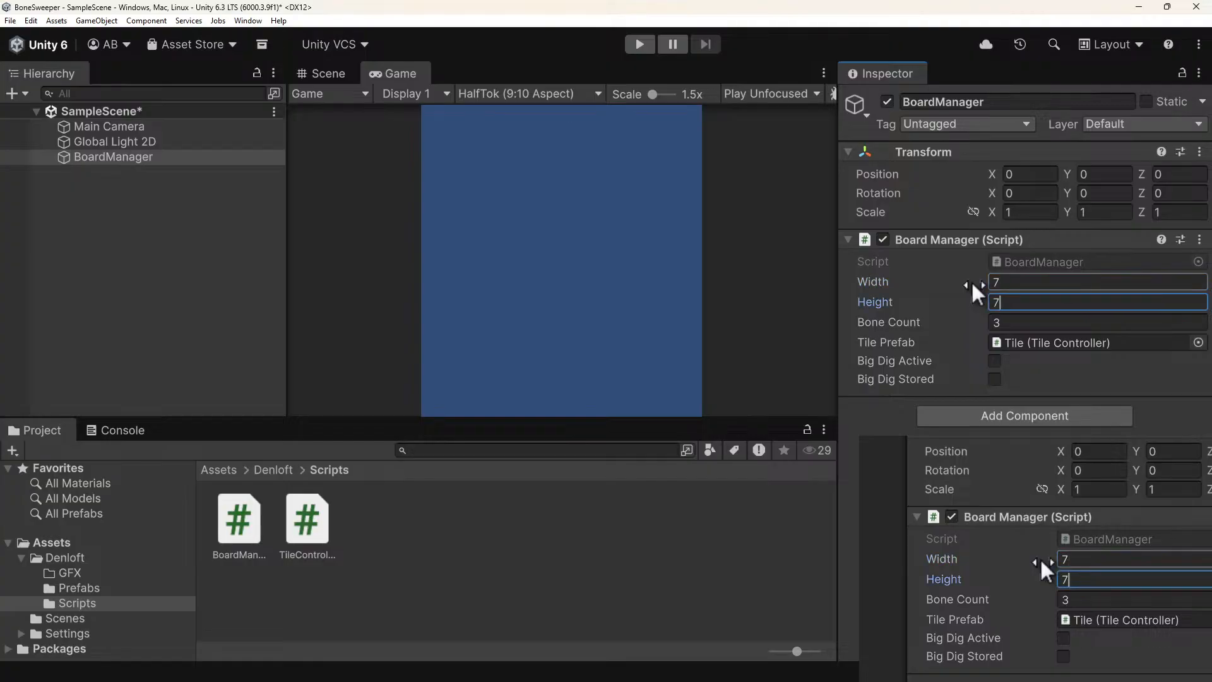
pyautogui.write('7')
pyautogui.click(639, 44)
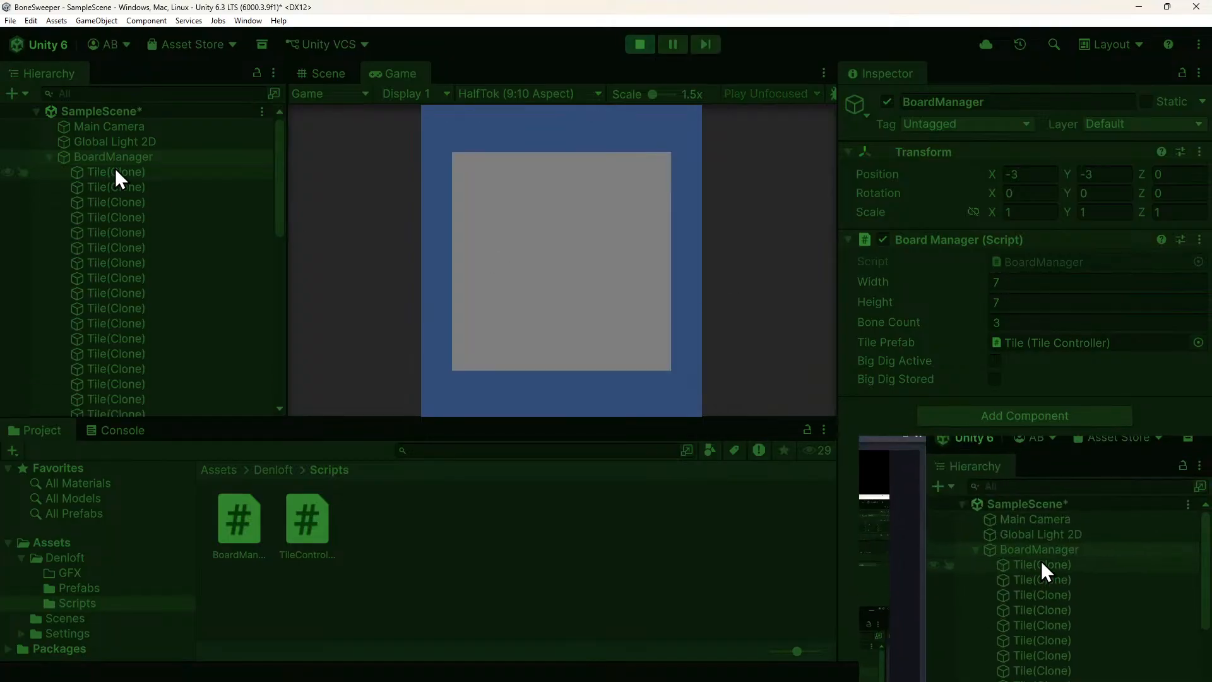
# Try a Main Camera orthographic size of 4 on the running 7 by 7 board, and stop the run.
pyautogui.click(105, 127)
pyautogui.click(1013, 325)
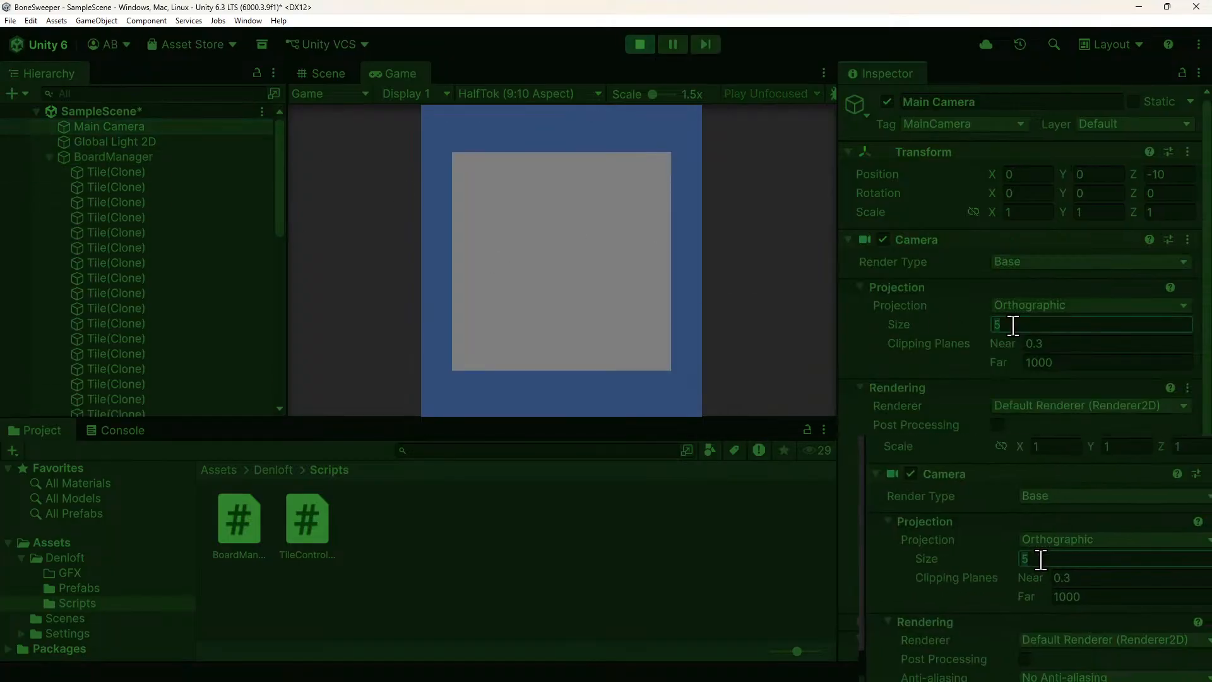
pyautogui.write('4')
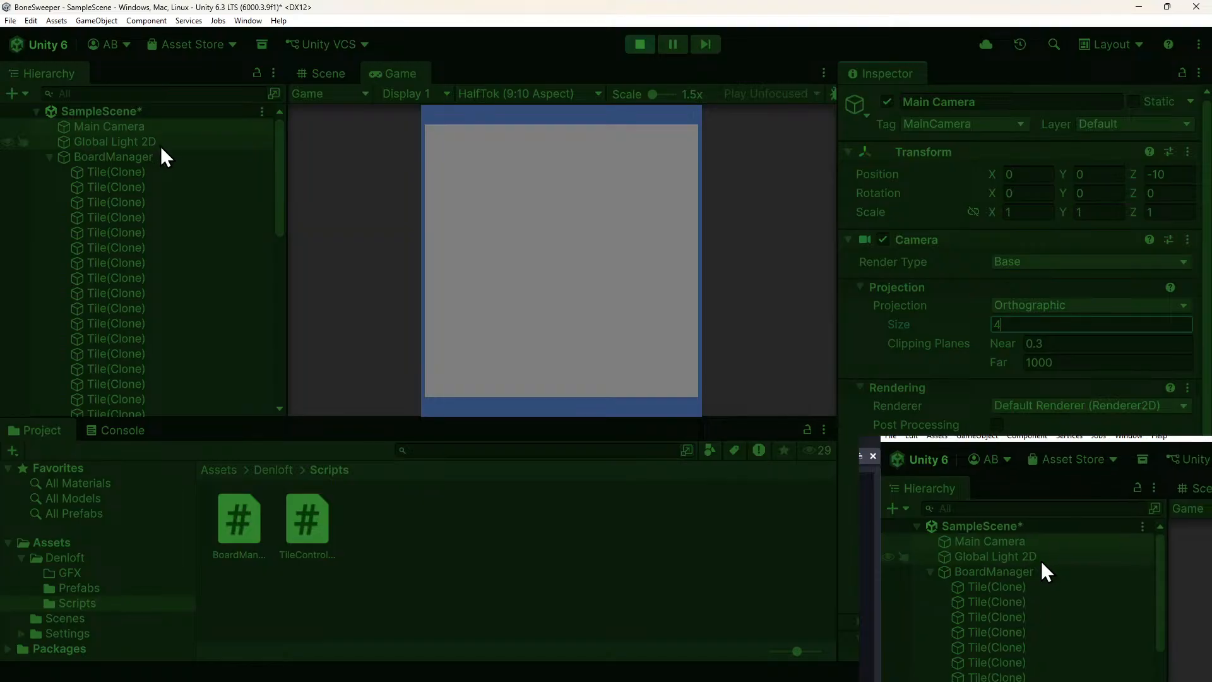
pyautogui.click(639, 45)
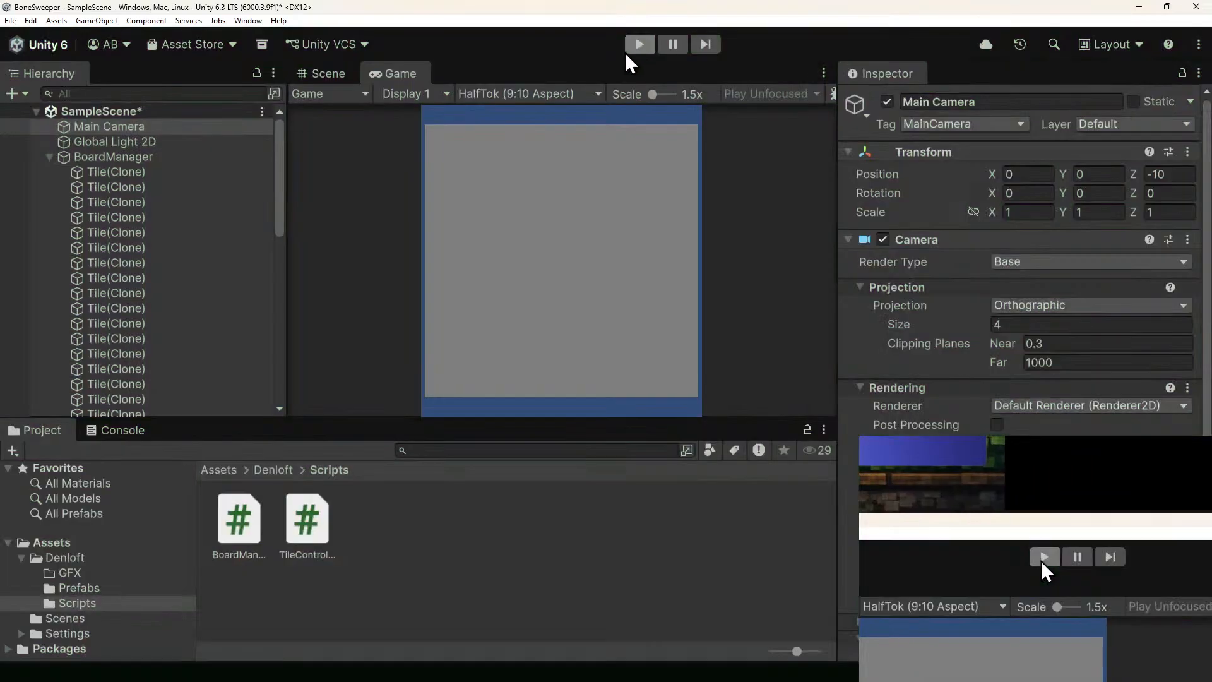
# Stop the running game and set the BoardManager's board width and height to 9.
pyautogui.click(112, 158)
pyautogui.click(1027, 284)
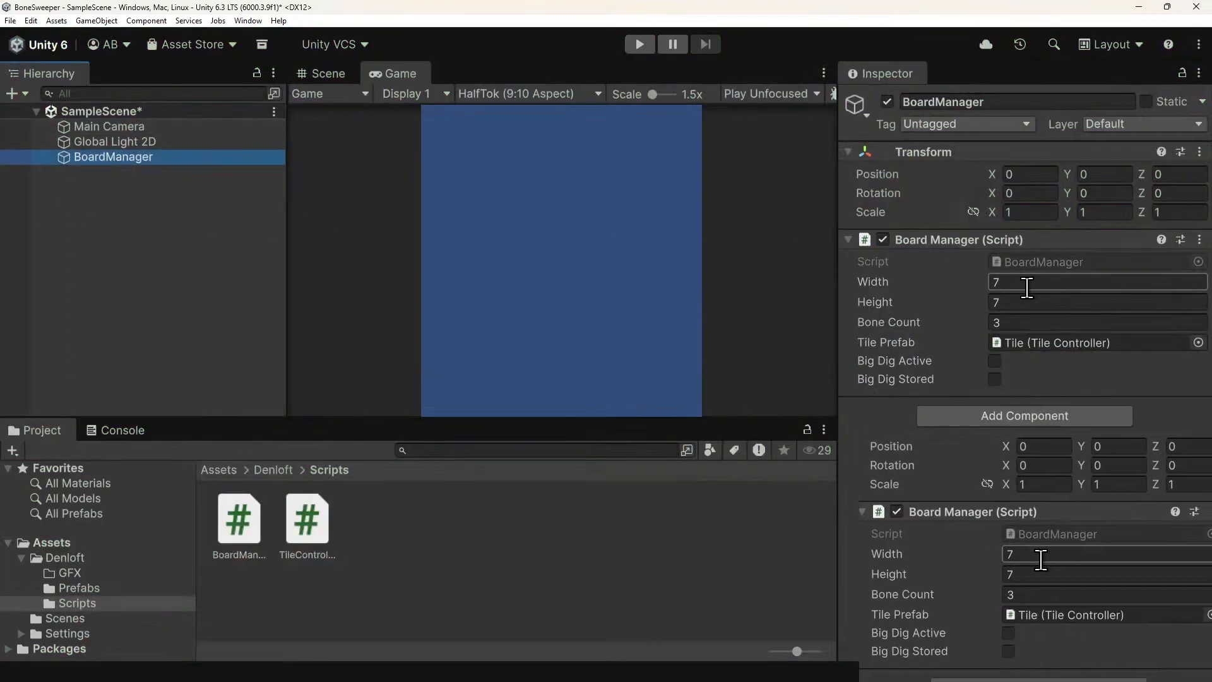
pyautogui.write('9')
pyautogui.press('Tab')
pyautogui.write('9')
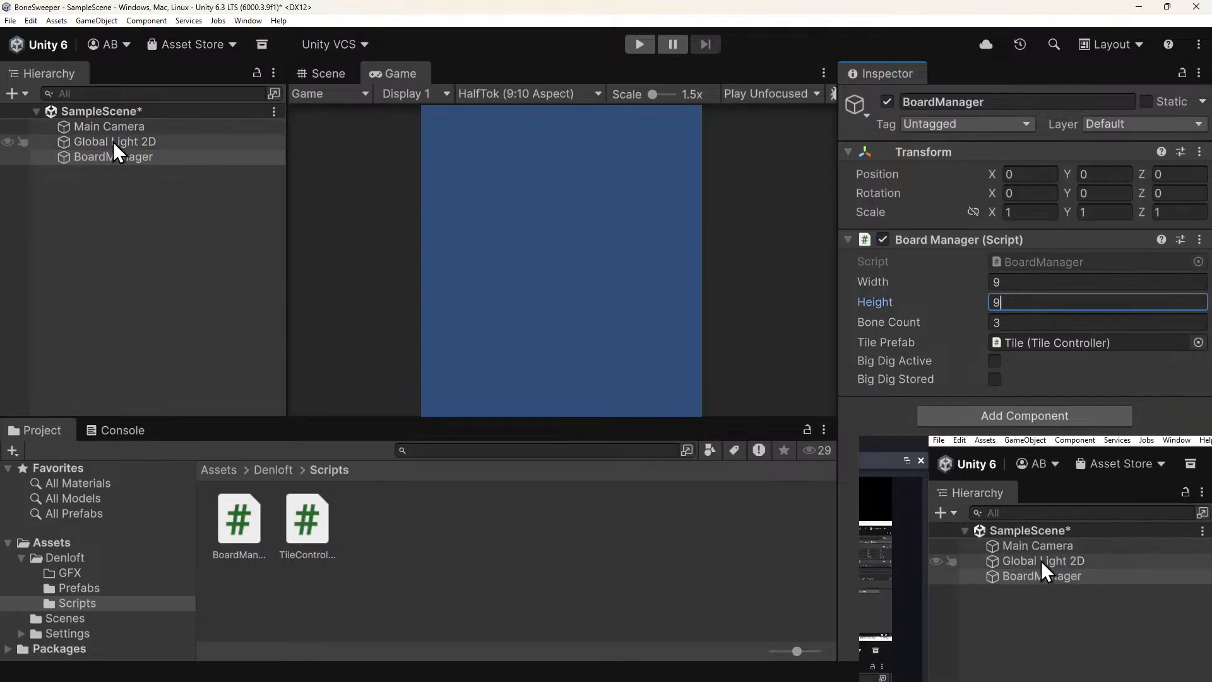
# Play-test the 9 by 9 board, inspect the Main Camera's projection settings, and stop the game.
pyautogui.click(639, 44)
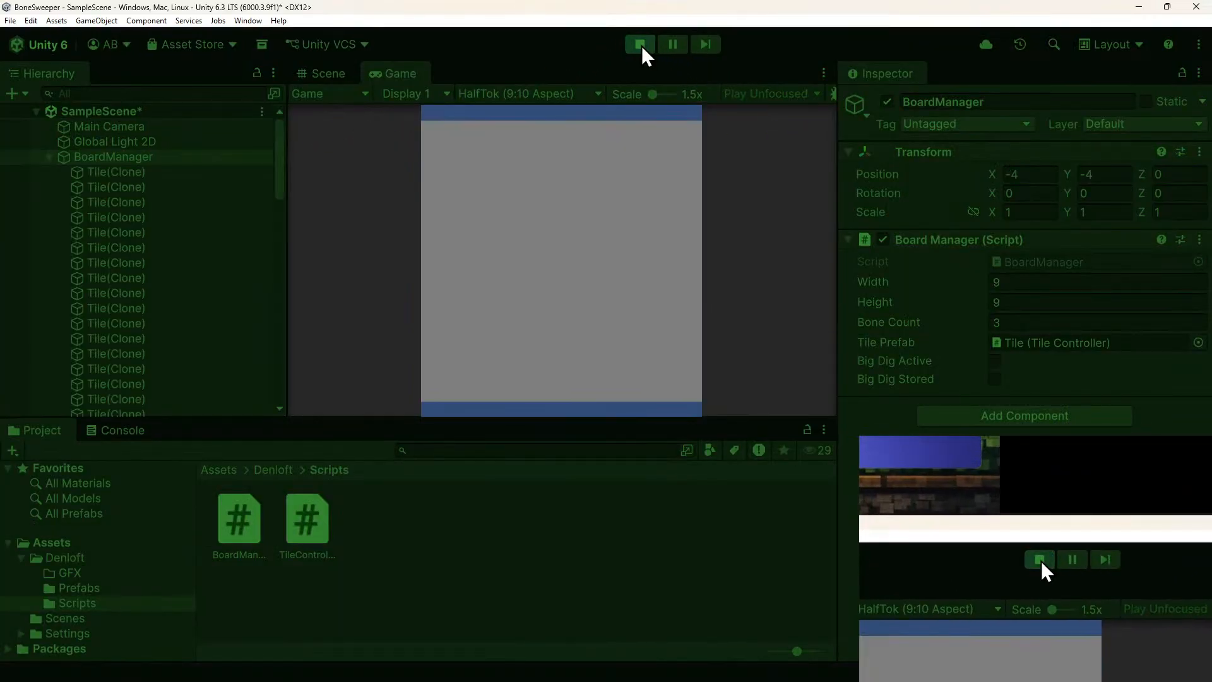
pyautogui.click(98, 144)
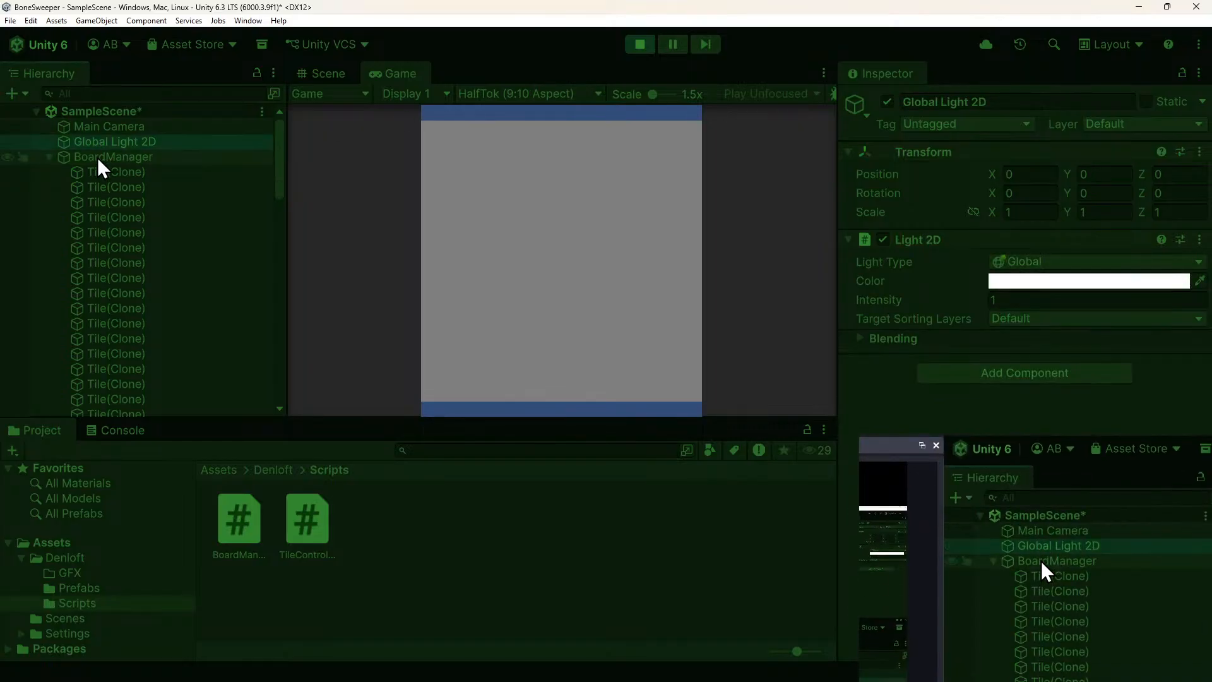
pyautogui.click(108, 126)
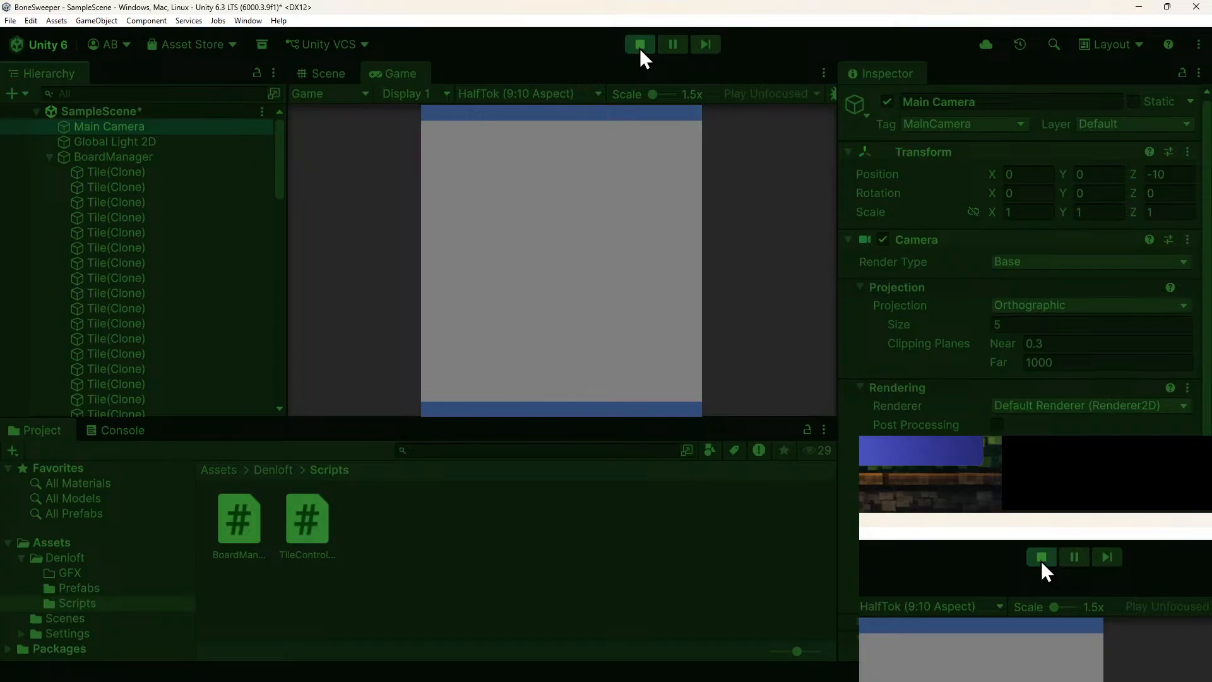
pyautogui.click(639, 45)
# Set the BoardManager's width and height to 11 and the Main Camera's orthographic size to 6.
pyautogui.click(81, 158)
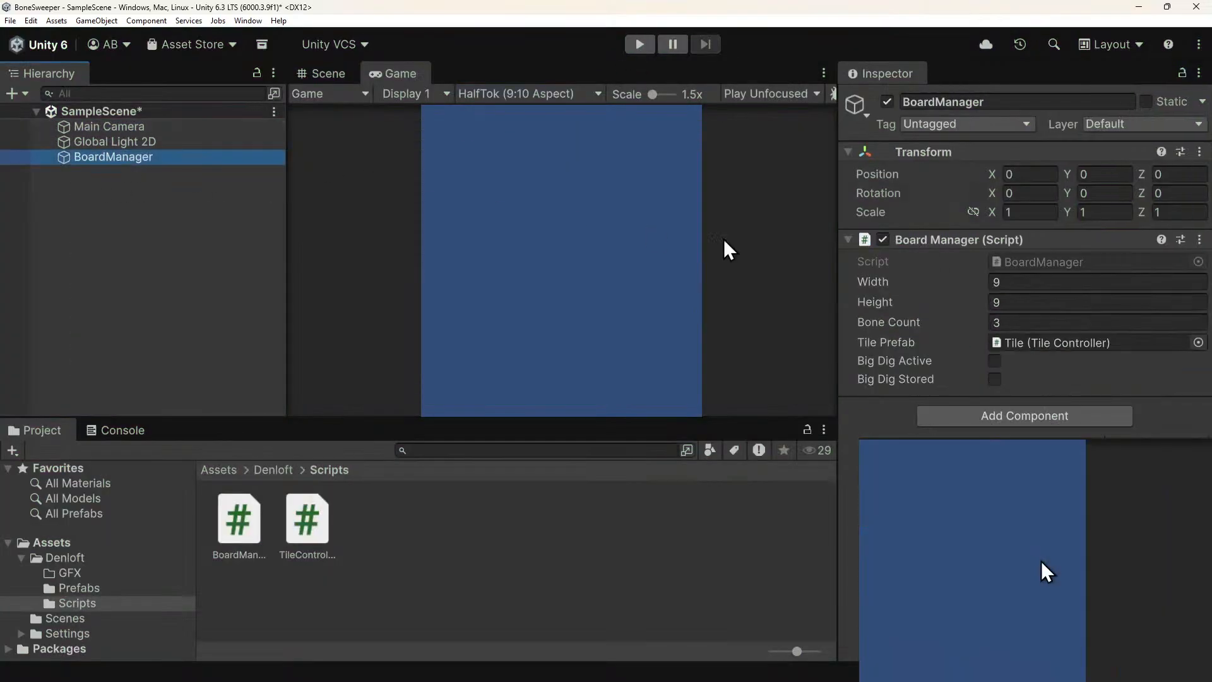
pyautogui.click(1009, 282)
pyautogui.click(1004, 303)
pyautogui.write('11')
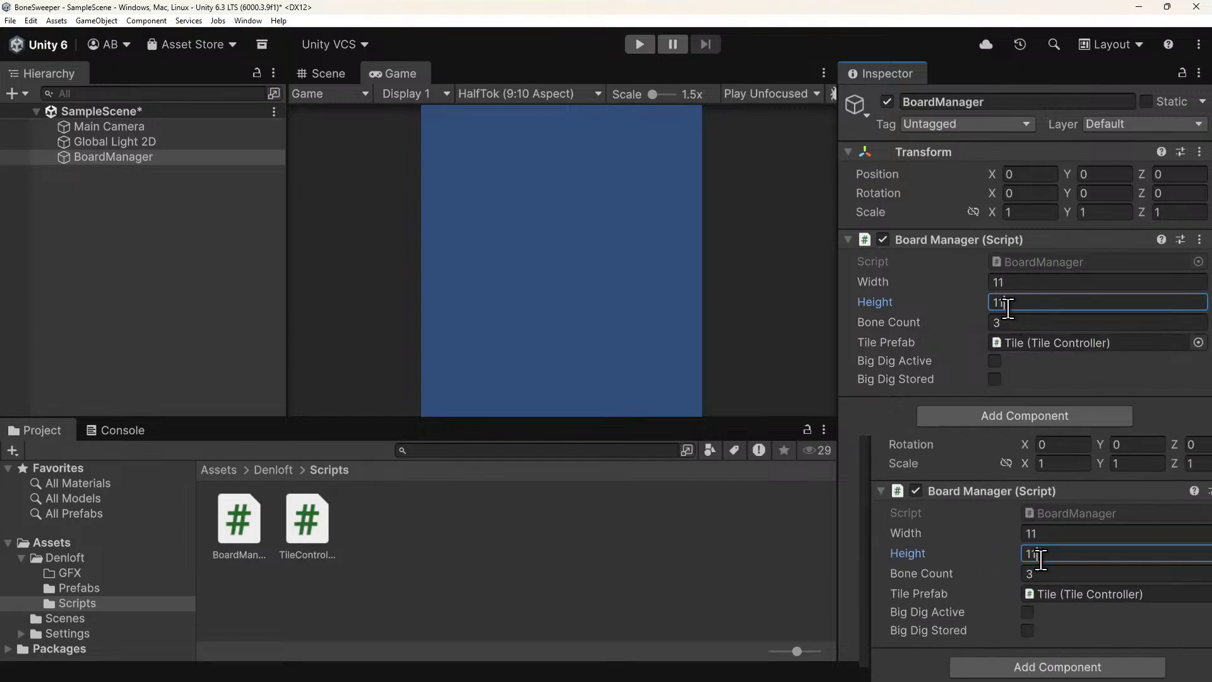
pyautogui.click(109, 126)
pyautogui.click(1035, 324)
pyautogui.write('6')
# Play-test the 11 by 11 board, compare it with the camera frame in the Scene view, and stop the game.
pyautogui.click(645, 45)
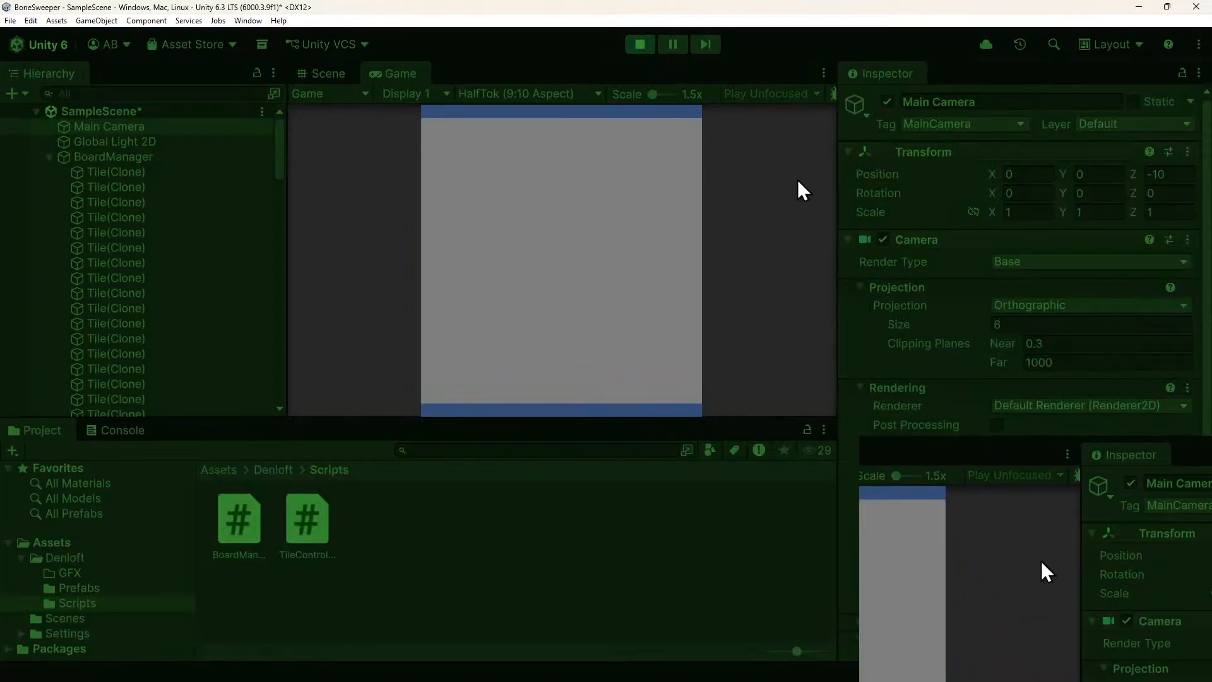
pyautogui.click(323, 79)
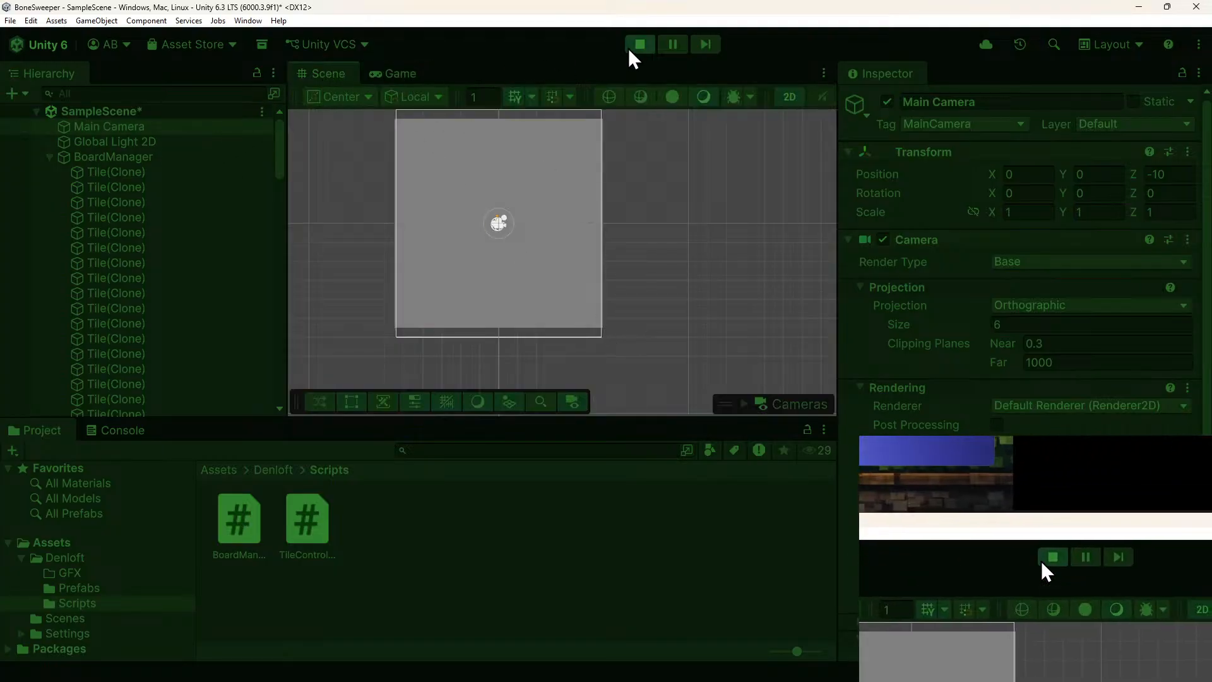
pyautogui.click(631, 49)
# Set the BoardManager's board width and height to 21.
pyautogui.click(82, 157)
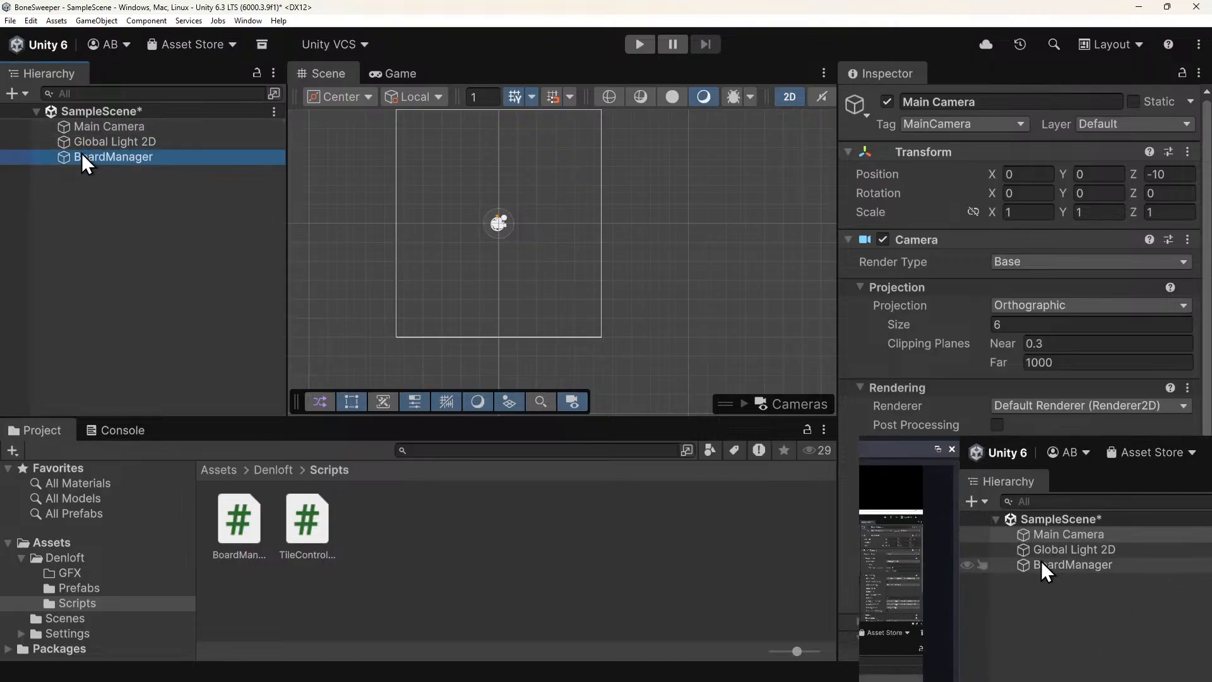
pyautogui.click(1014, 282)
pyautogui.press('Tab')
pyautogui.hotkey('shift', 'Tab')
pyautogui.write('21')
pyautogui.press('Tab')
pyautogui.write('21')
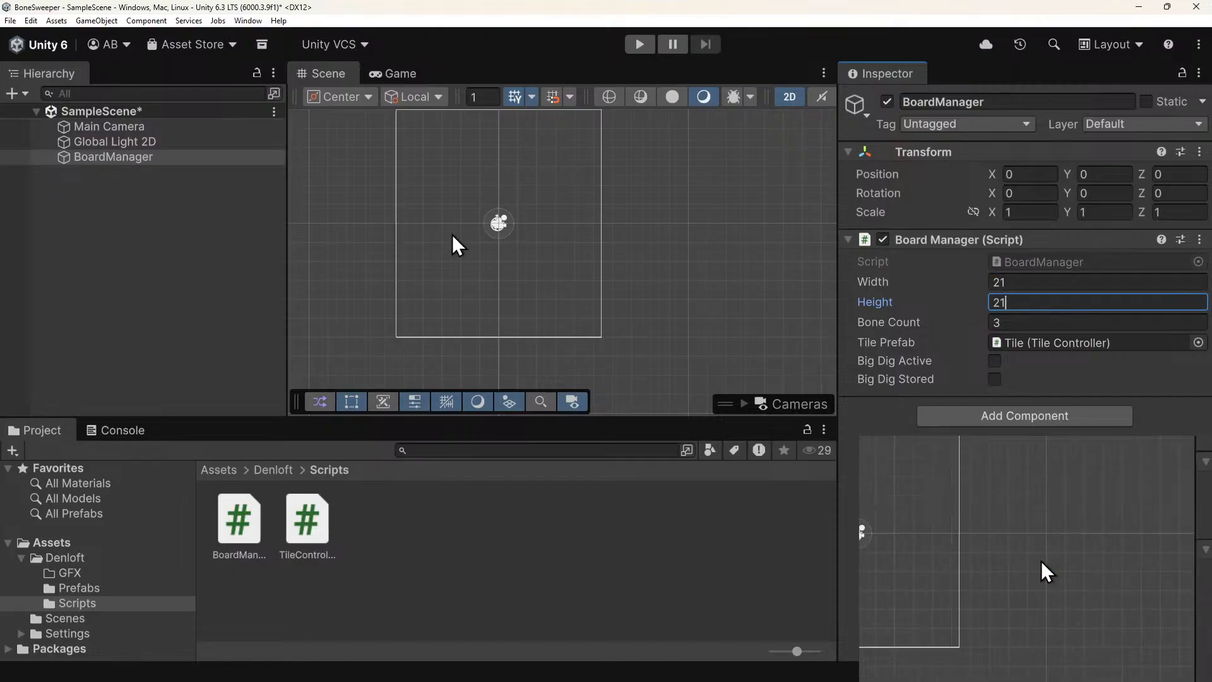
# Set the Main Camera's orthographic size to 11.
pyautogui.click(110, 142)
pyautogui.click(189, 127)
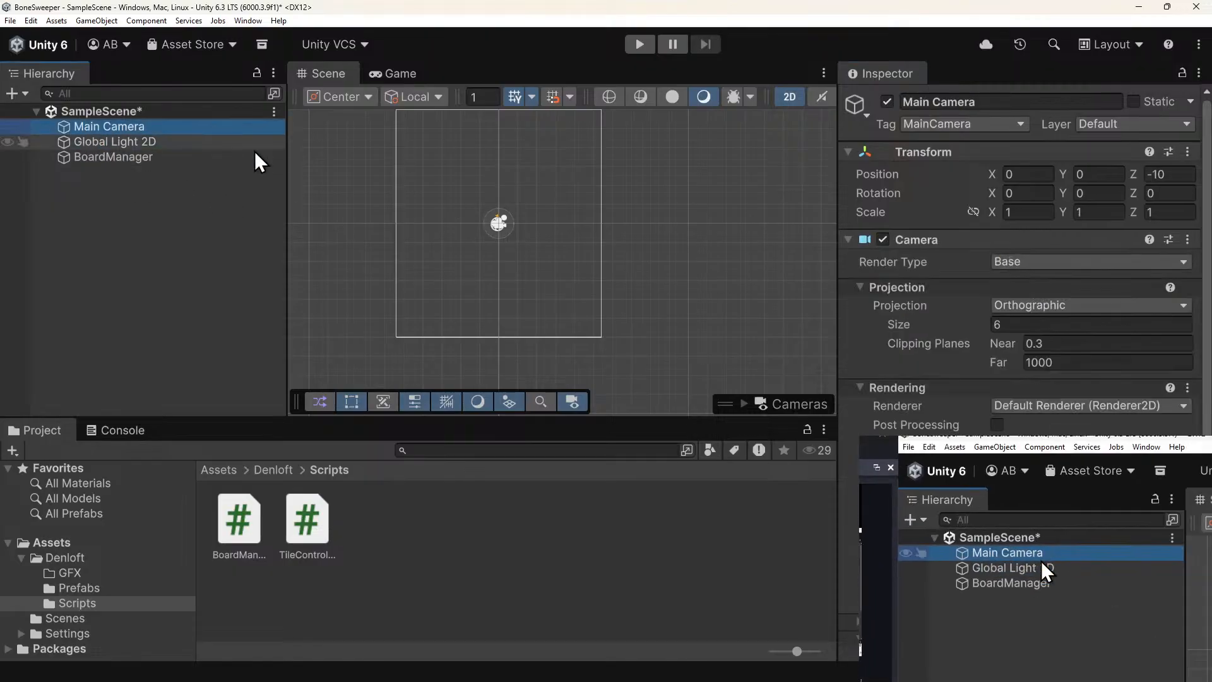
pyautogui.click(1010, 324)
pyautogui.write('11')
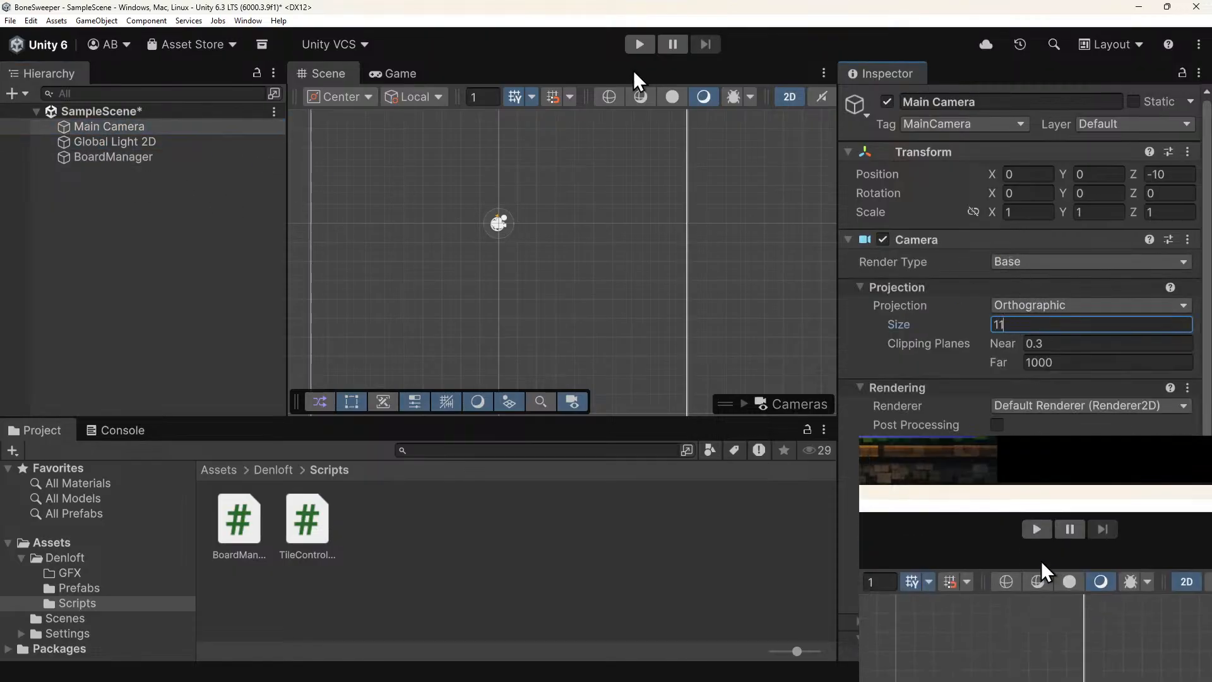
# Play-test the 21 by 21 board, check its edges against the camera frame in the Scene view, and stop the game.
pyautogui.click(640, 45)
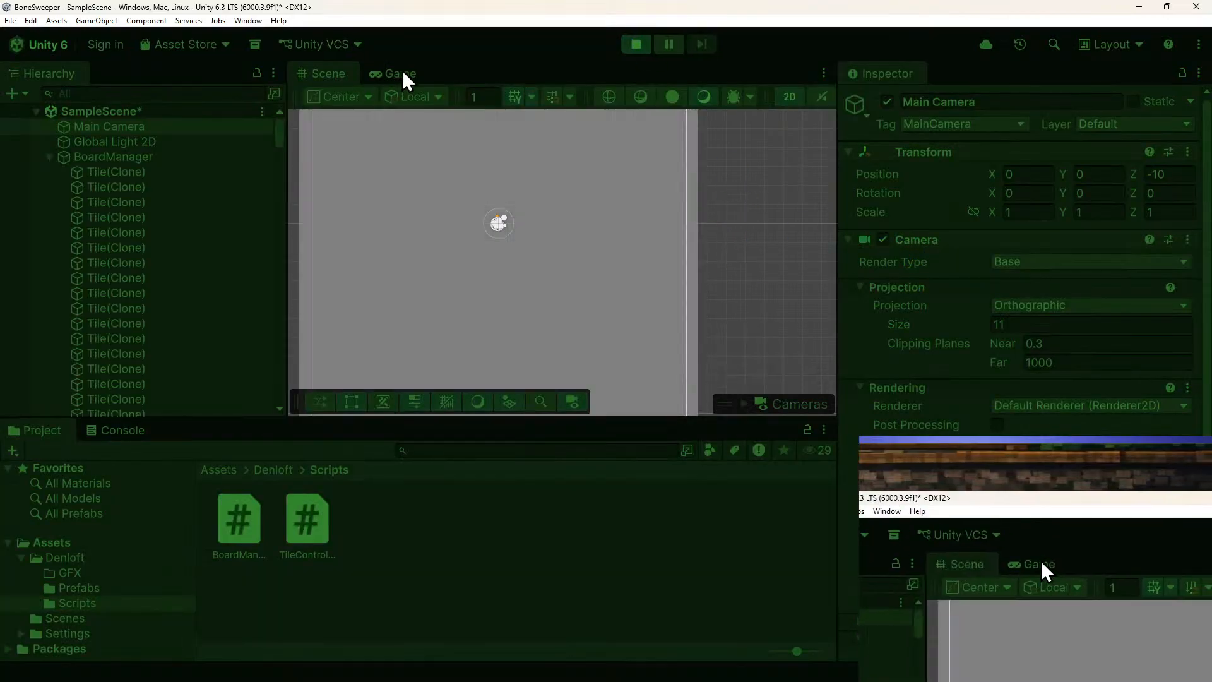
pyautogui.scroll(-5, 491, 285)
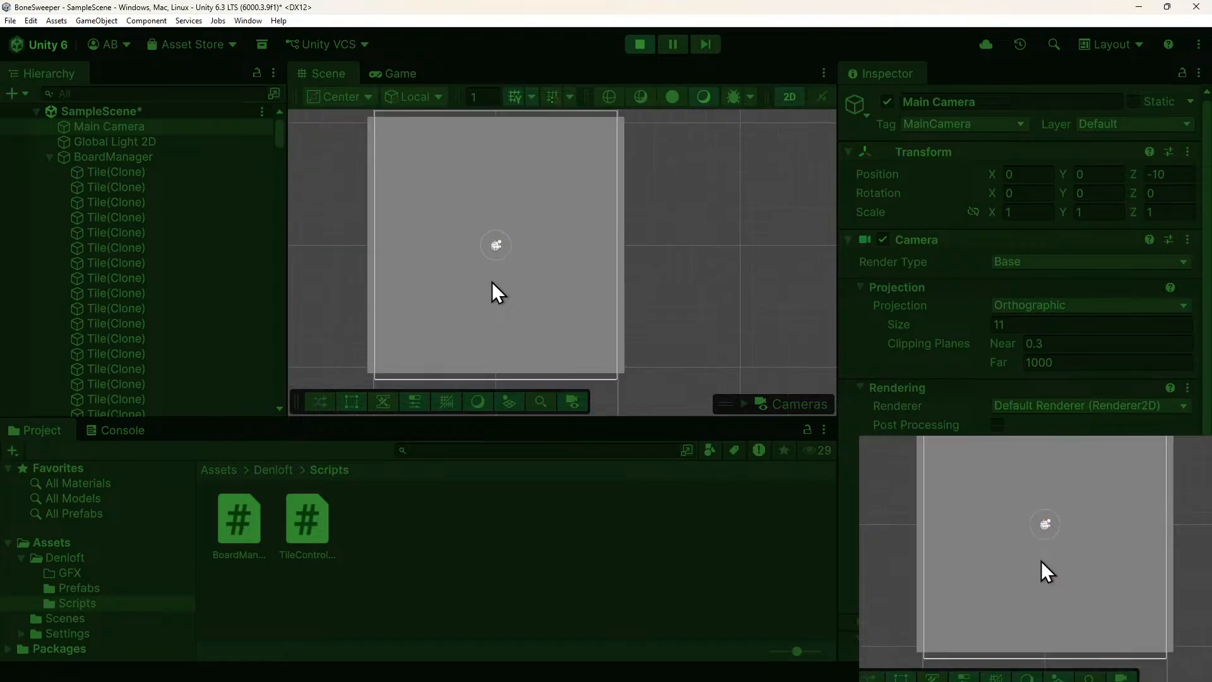
pyautogui.scroll(-1, 492, 282)
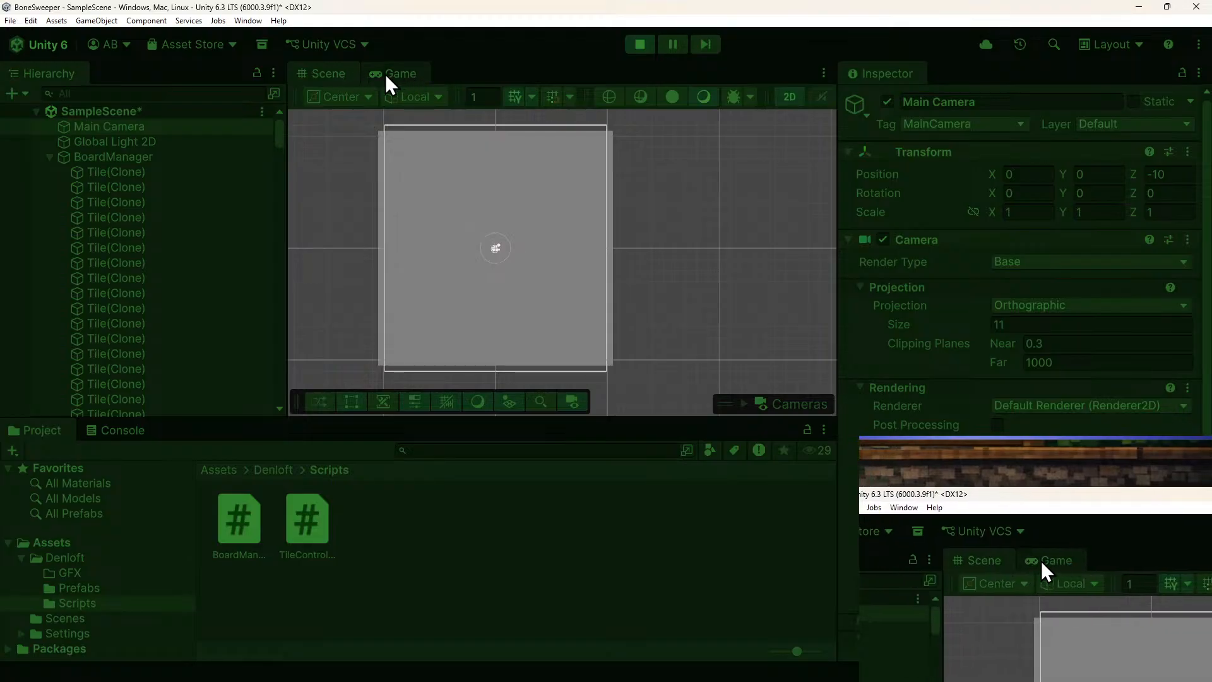
pyautogui.click(638, 46)
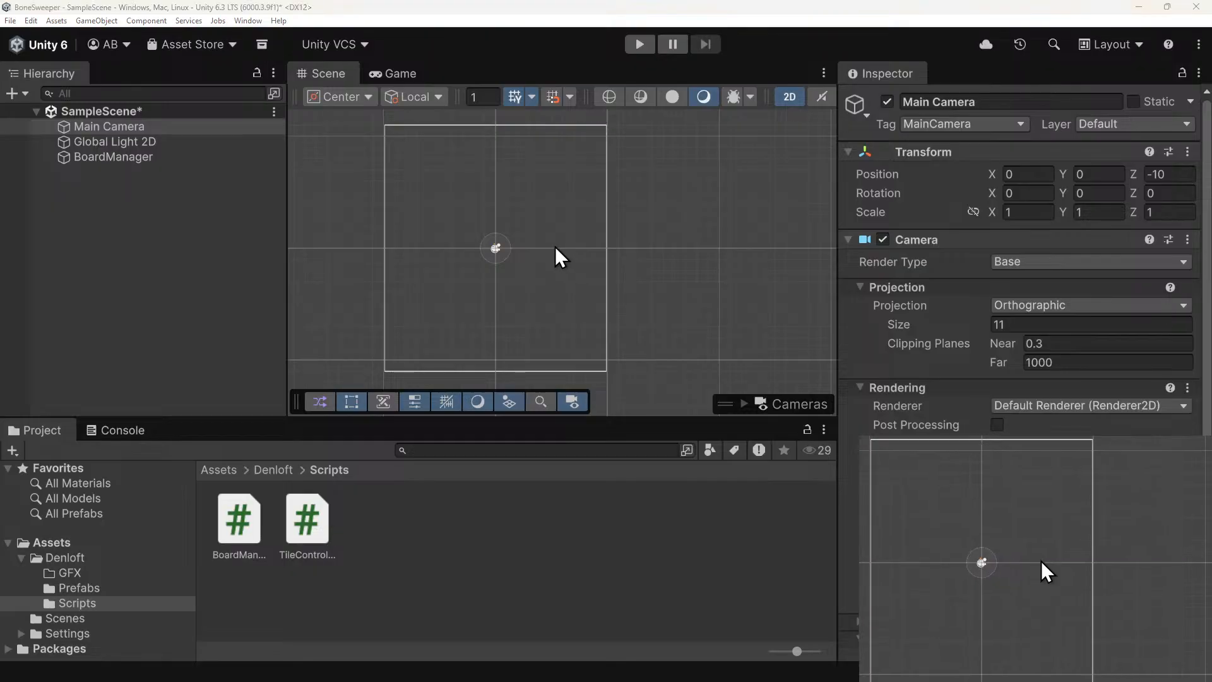
# Switch to the Copilot chat and write that the tiles build fine and a recenter function called at the end of generateTiles keeps them centered.
pyautogui.hotkey('alt', 'Tab')
pyautogui.click(1042, 561)
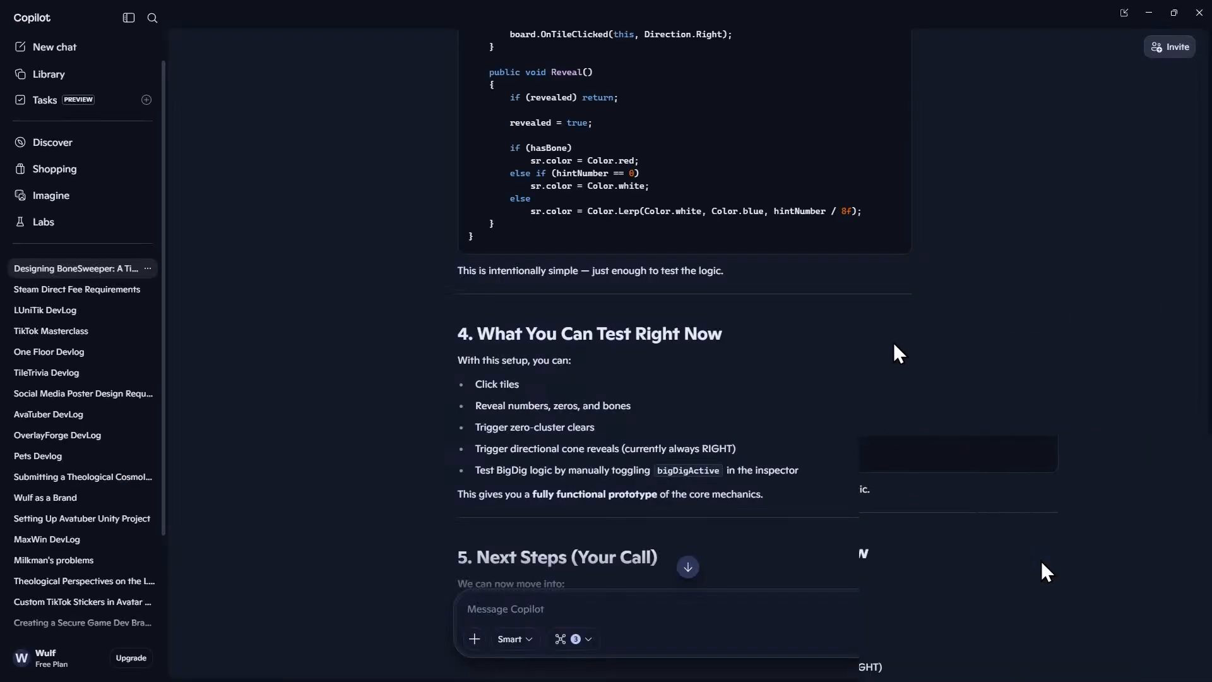
pyautogui.scroll(-10, 747, 423)
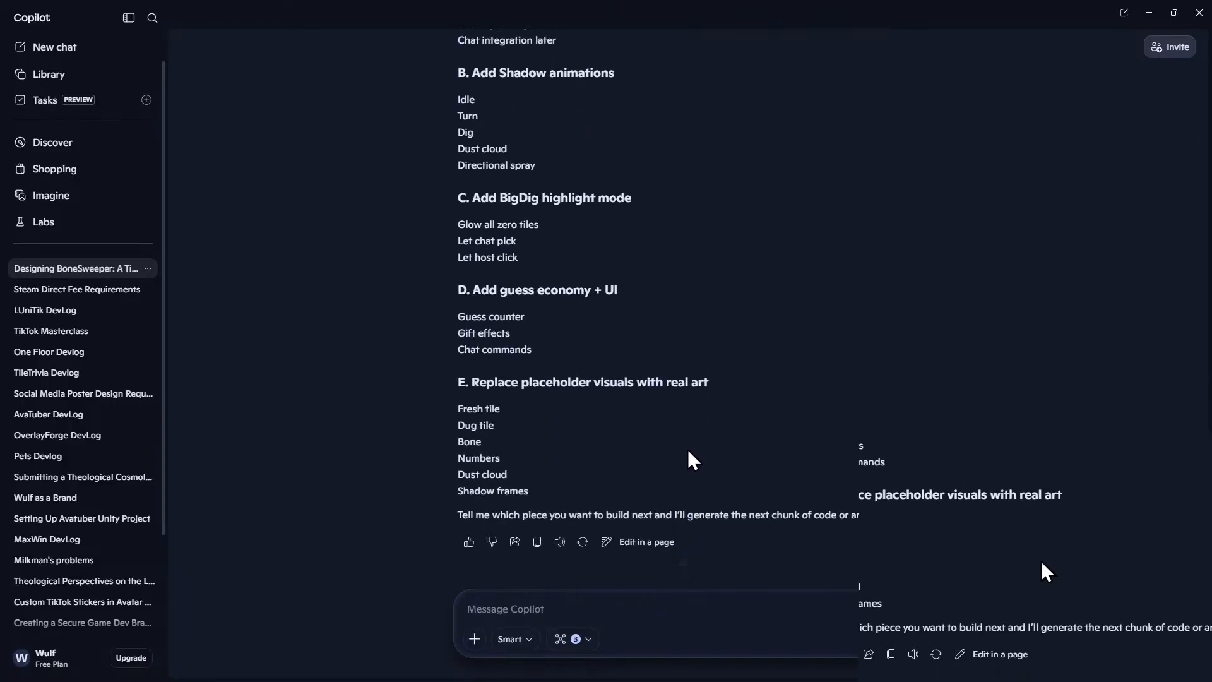
pyautogui.write('ok, we build the t')
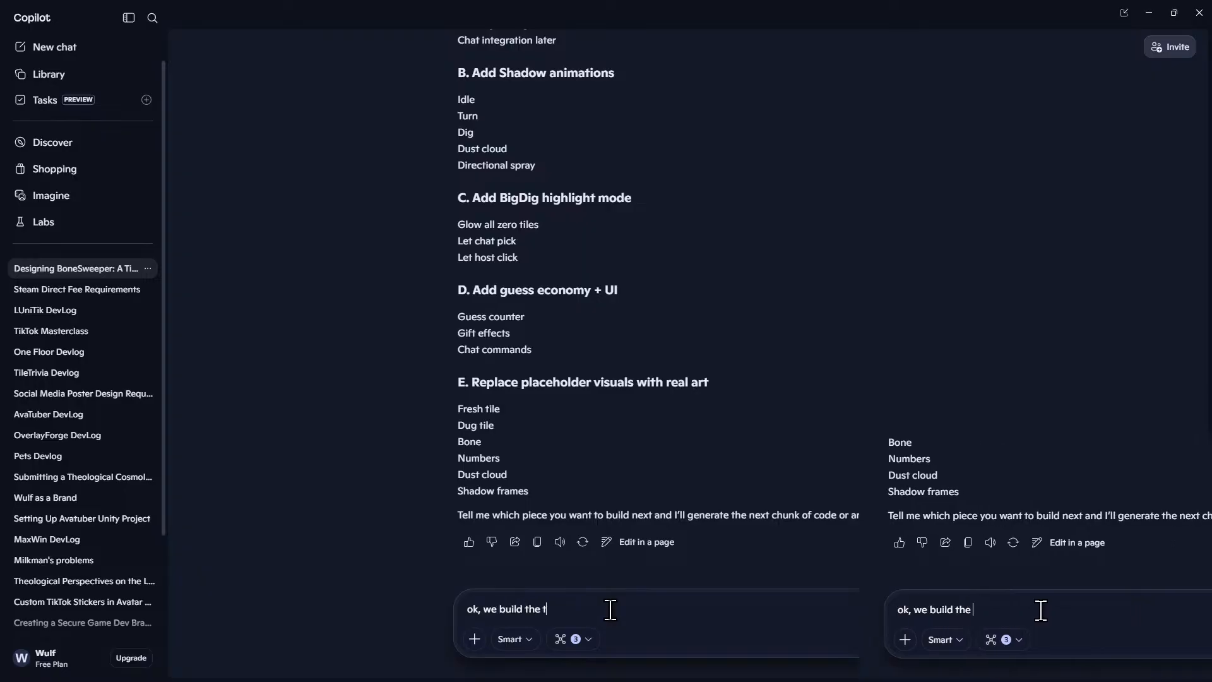
pyautogui.write('iles just fine. But I want to make sure they')
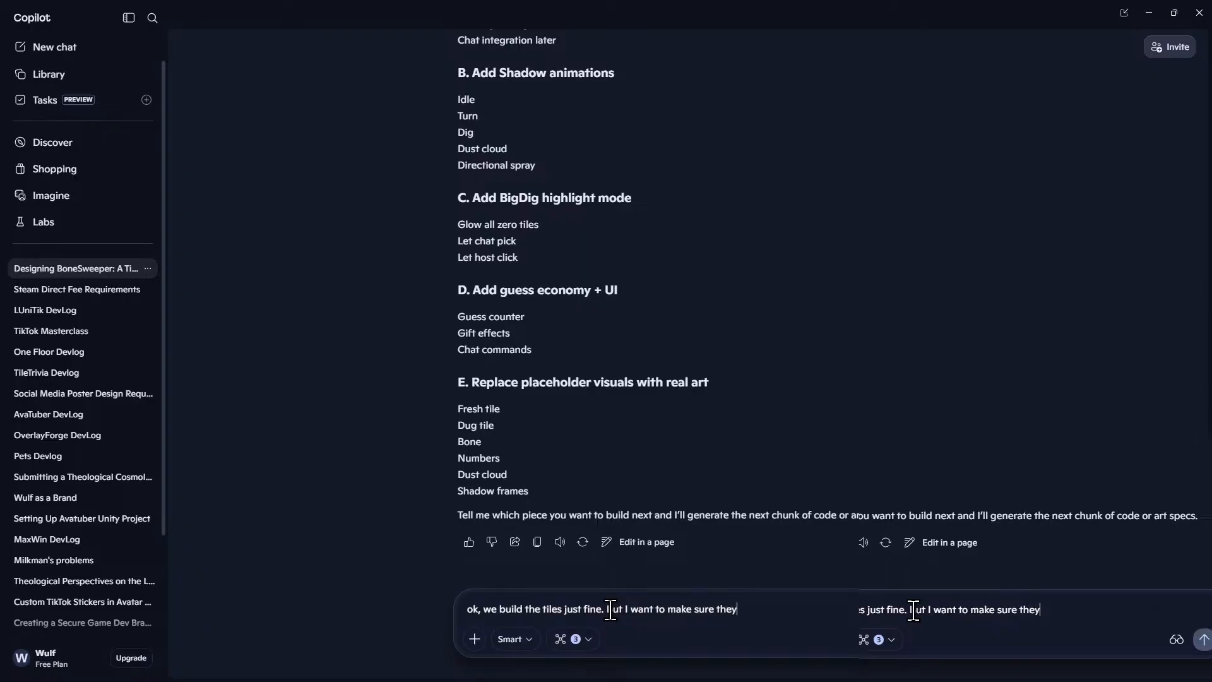
pyautogui.write(' stay centered so I made a recenter ')
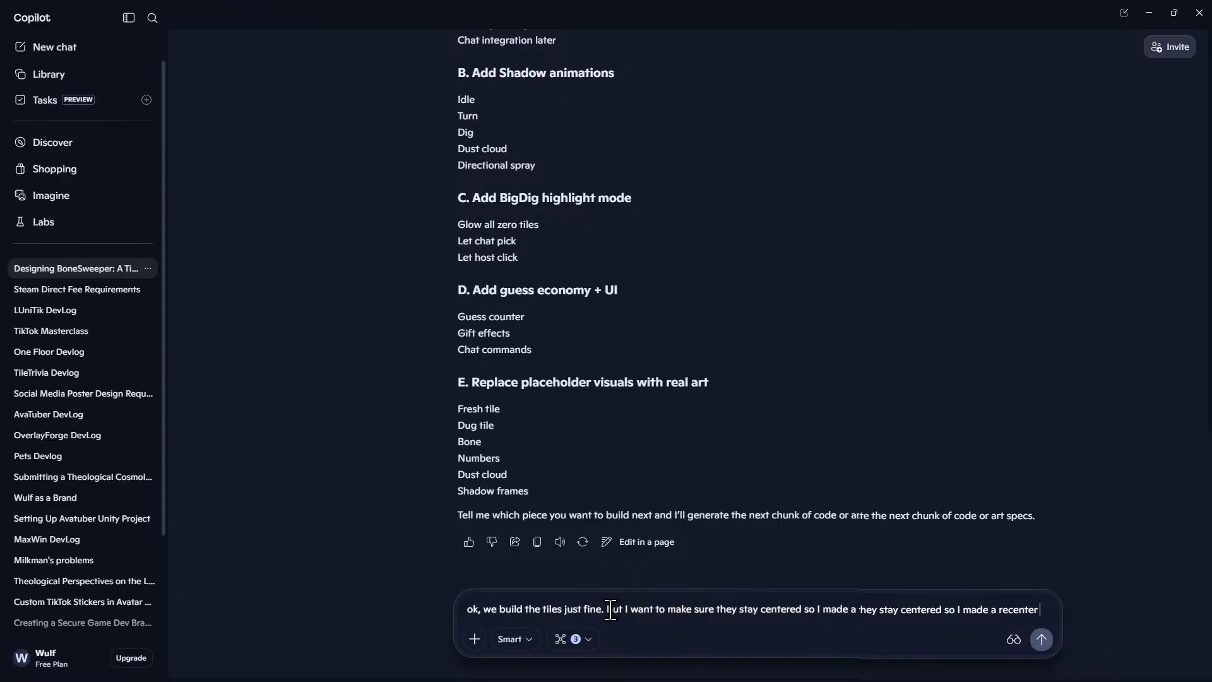
pyautogui.write('functiona')
pyautogui.press('BackSpace')
pyautogui.write('and I call it at the end of generateTiles')
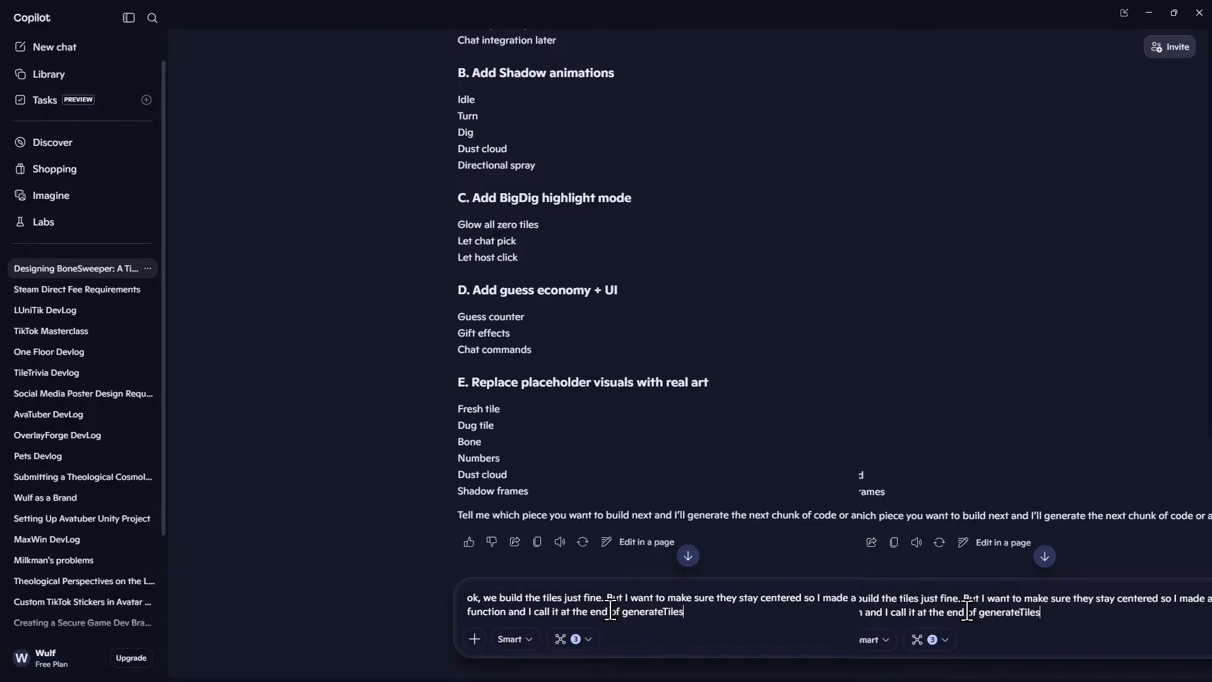
# Switch to Visual Studio, select the Recenter function in BoardManager.cs to review the code, and return to the Copilot chat.
pyautogui.hotkey('alt', 'Tab')
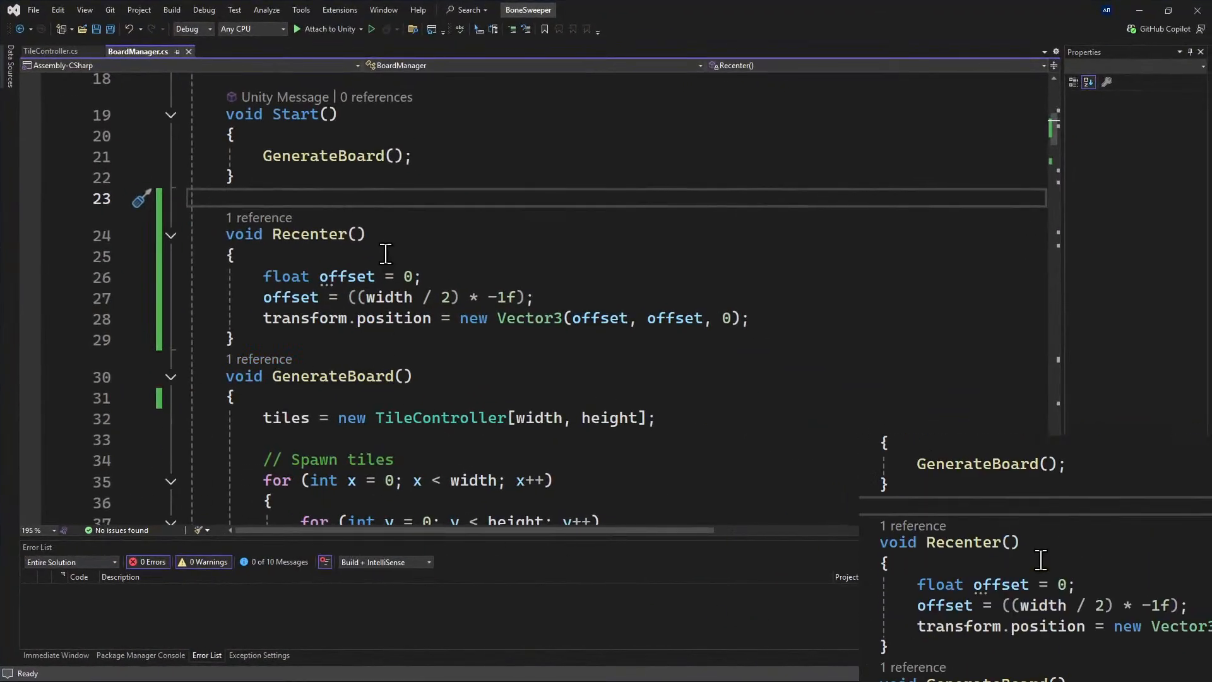
pyautogui.moveTo(226, 235); pyautogui.dragTo(258, 333)
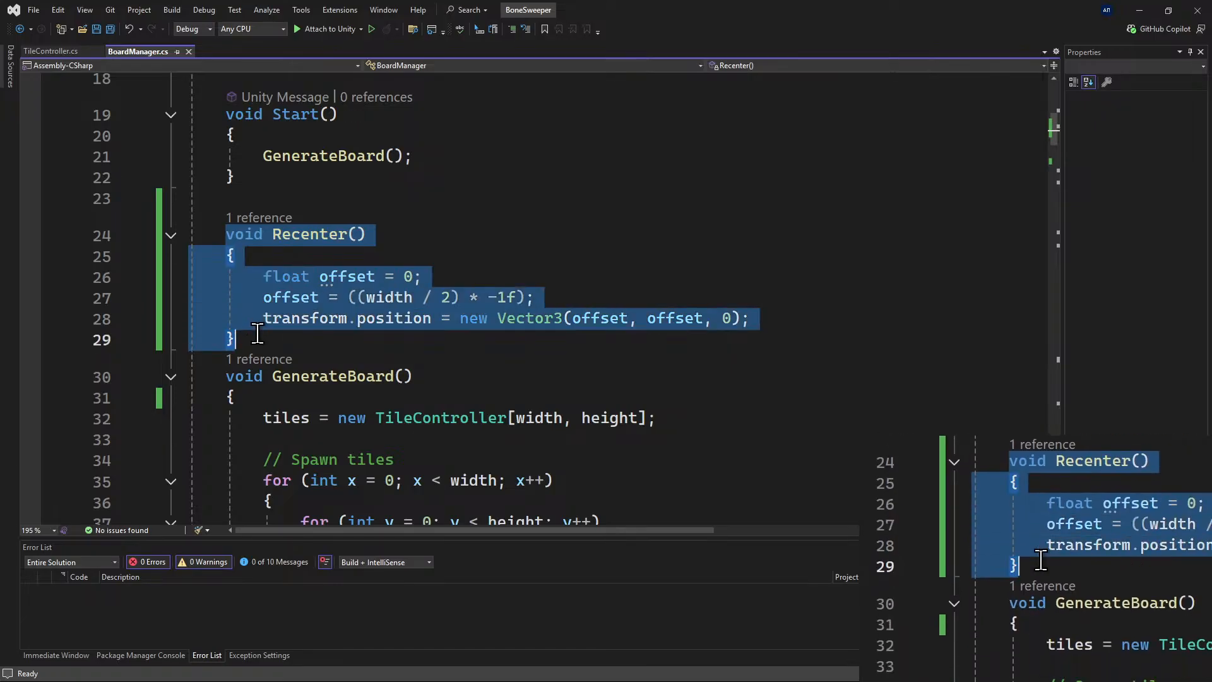
pyautogui.hotkey('alt', 'Tab')
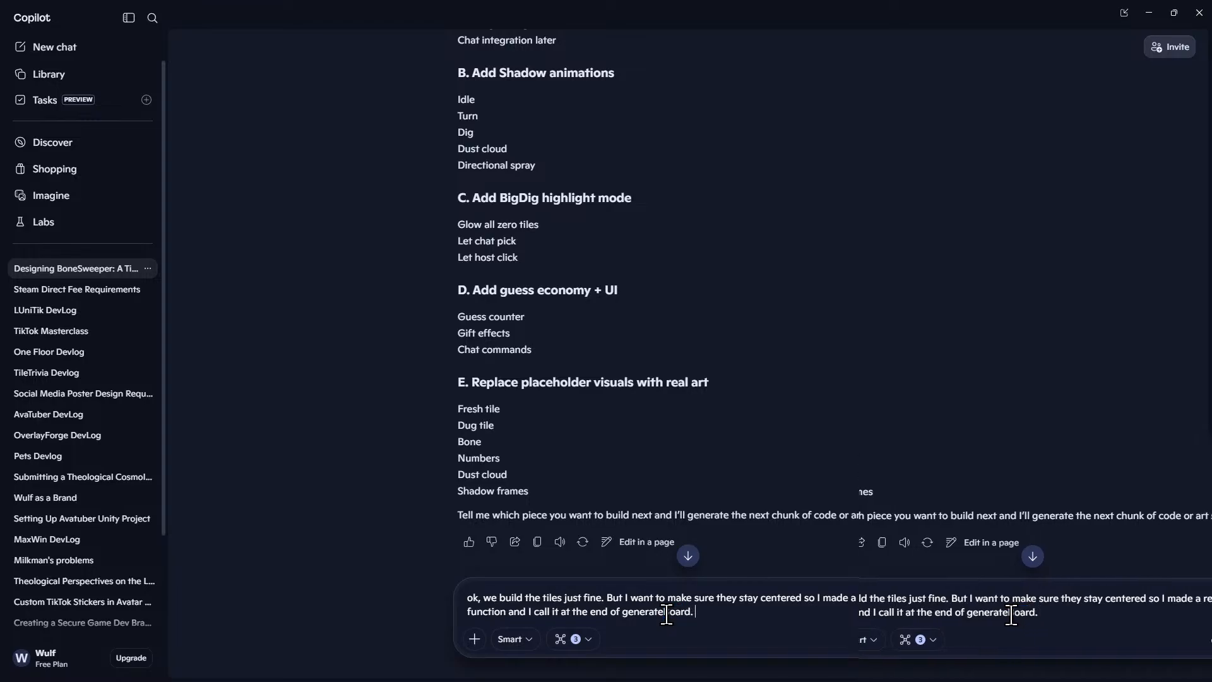
# Correct the function name to generateBoard and add that recentering works but the camera size must always include the entire board.
pyautogui.write('orks f')
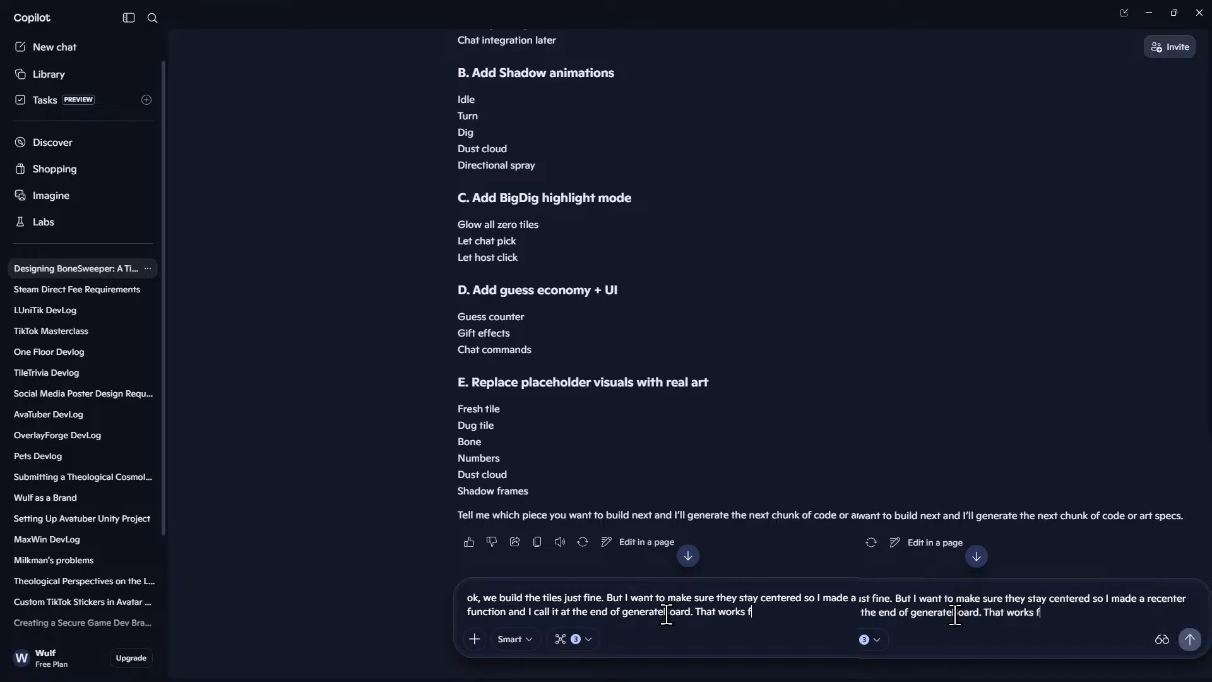
pyautogui.write('ine as well, but now I need to make sure the camera ')
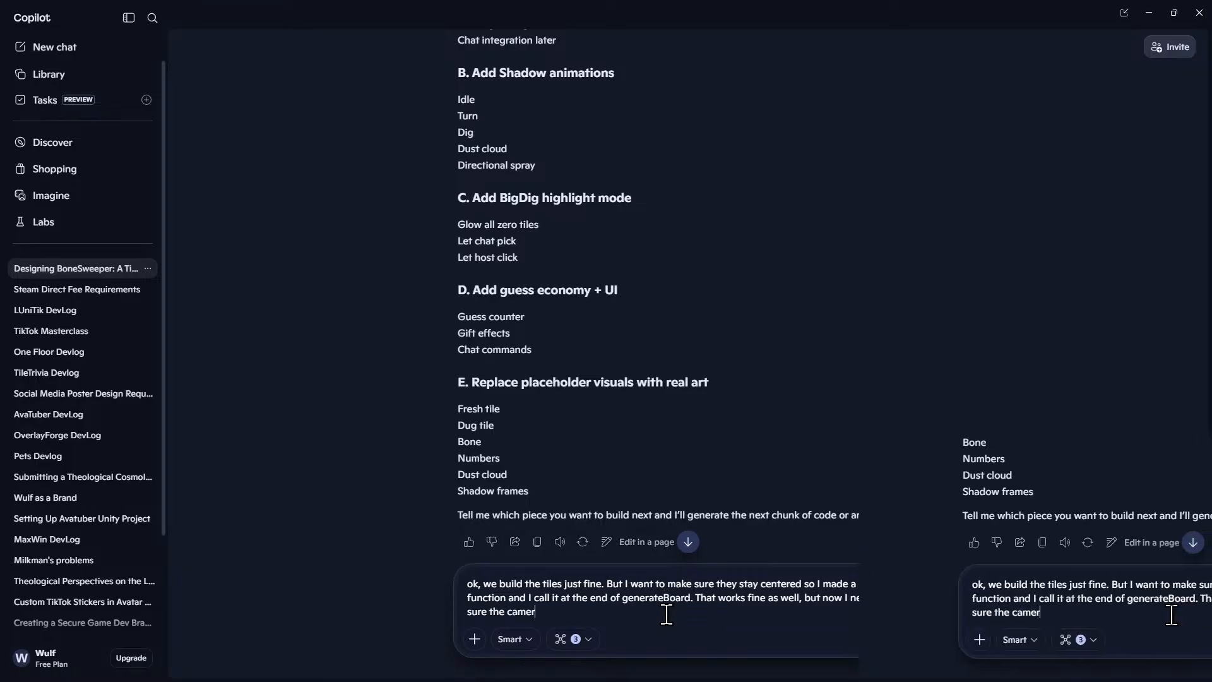
pyautogui.write('is set to ')
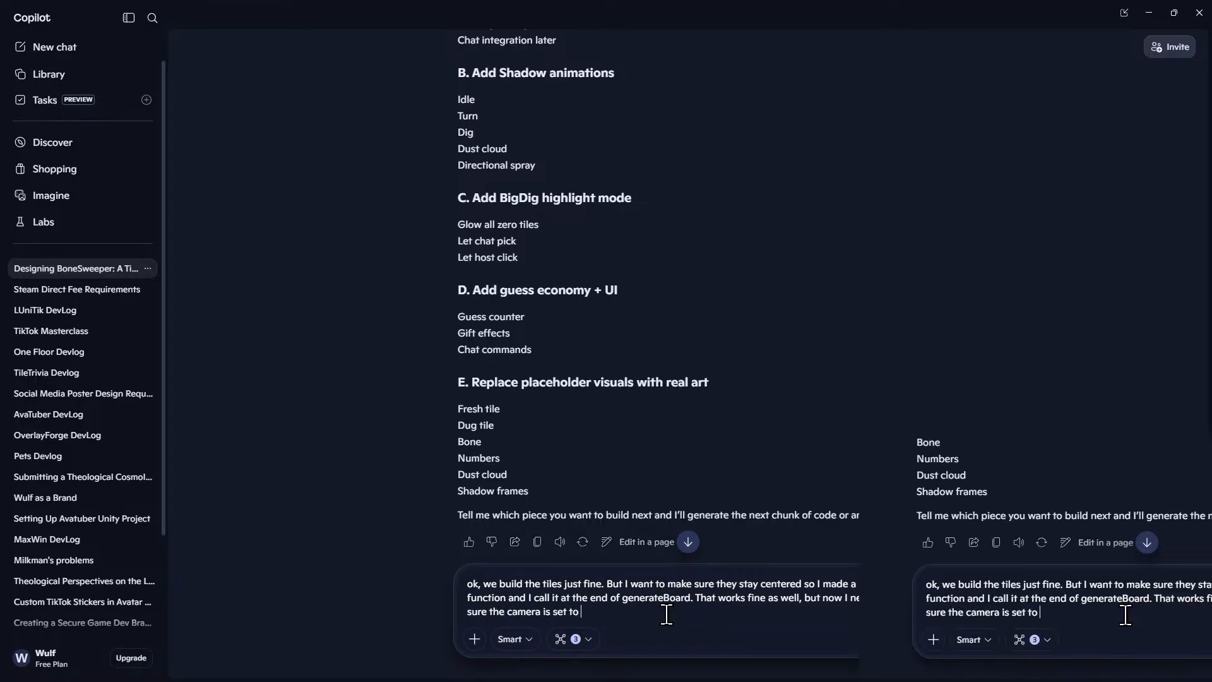
pyautogui.write('a size that will always ')
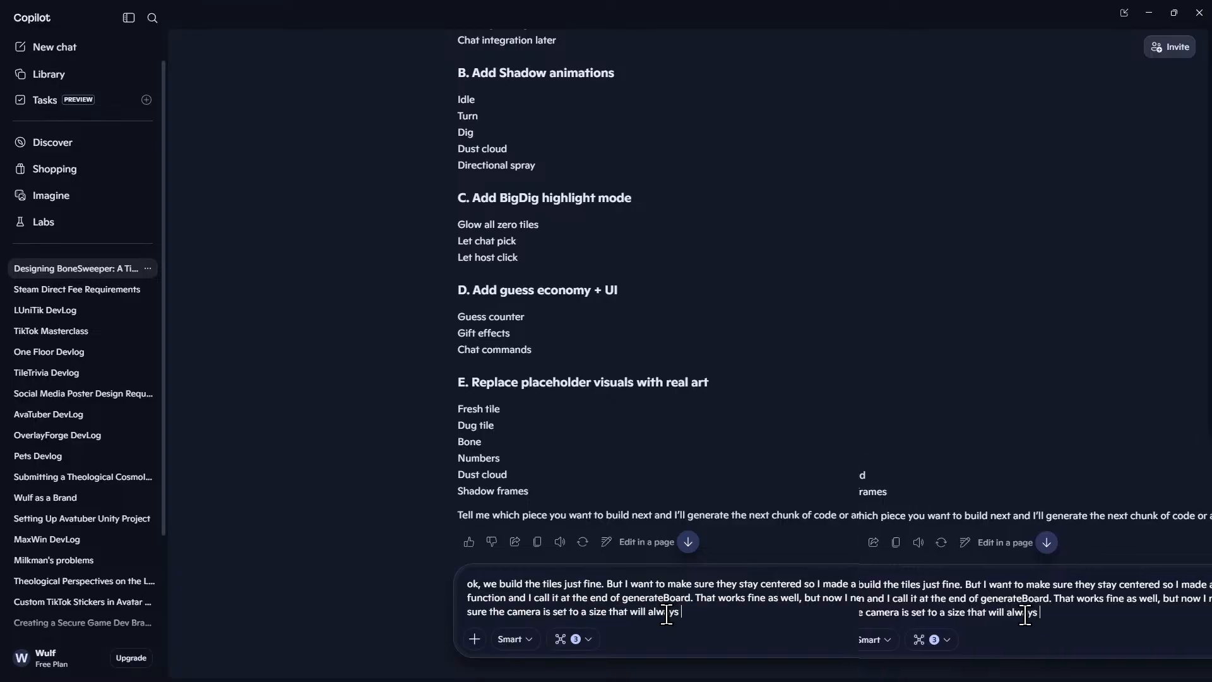
pyautogui.write('include the ')
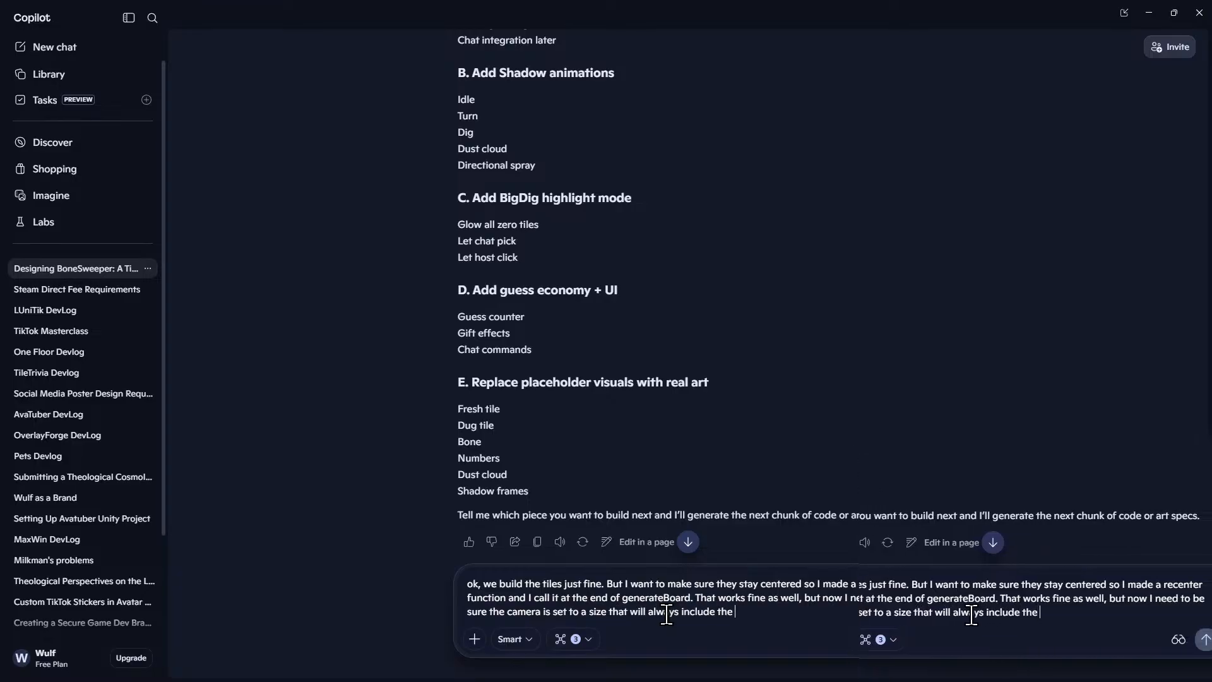
pyautogui.write('entire board. ')
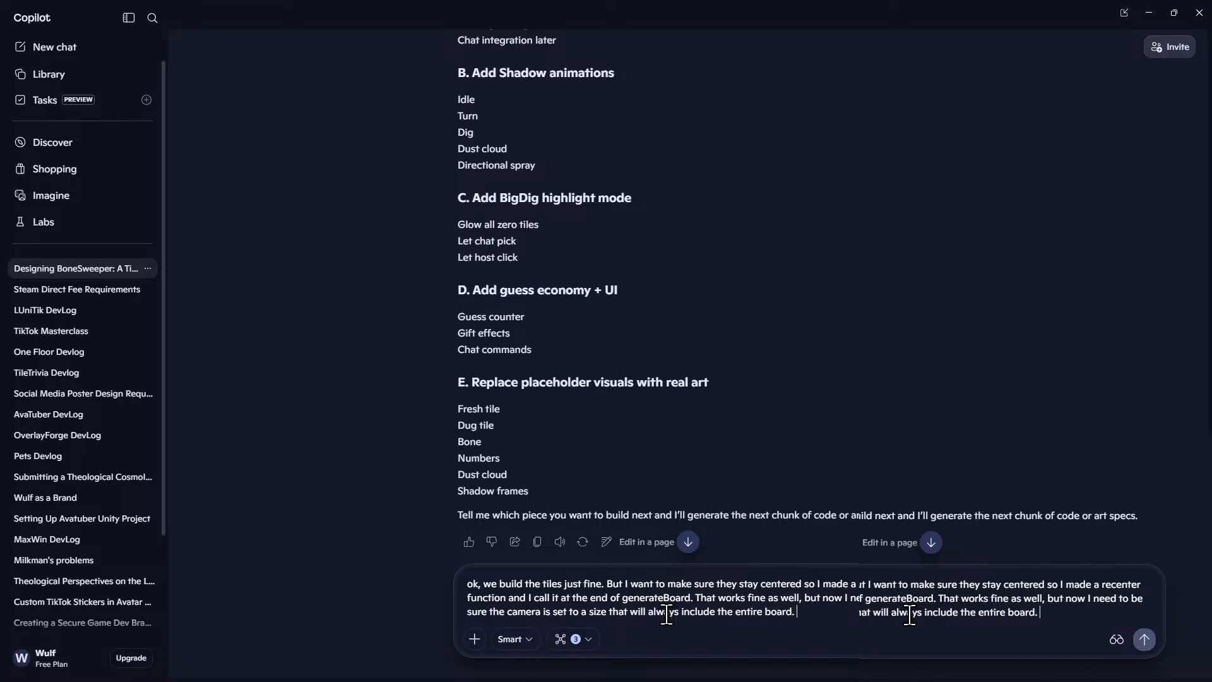
# Add to the Copilot message that setting the camera size to the board width/2 +.5 was tried and works for the small end.
pyautogui.write('I trie')
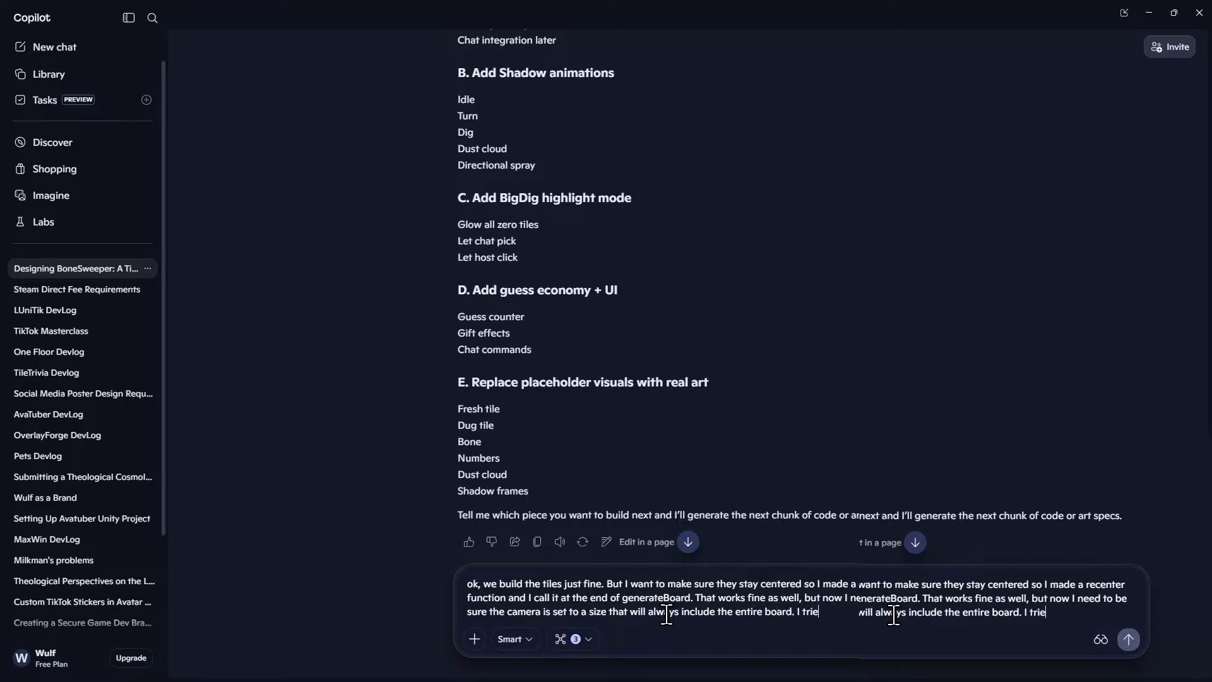
pyautogui.write('d to set it to')
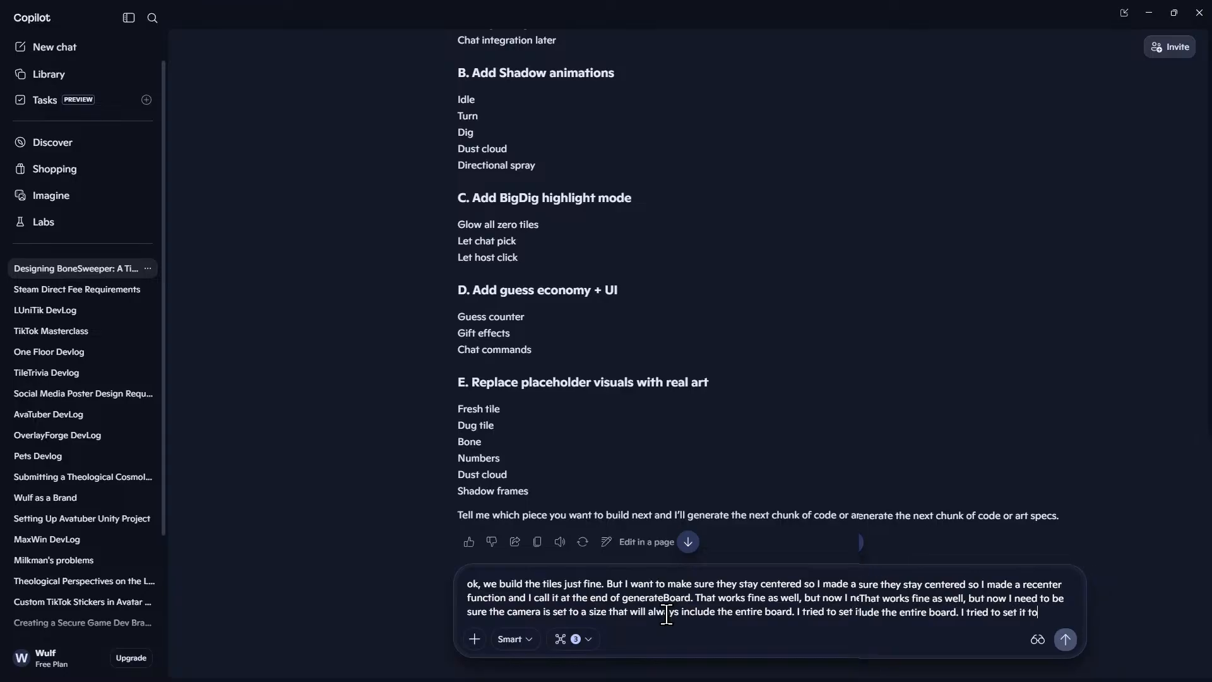
pyautogui.write(' the board width/2 +.5')
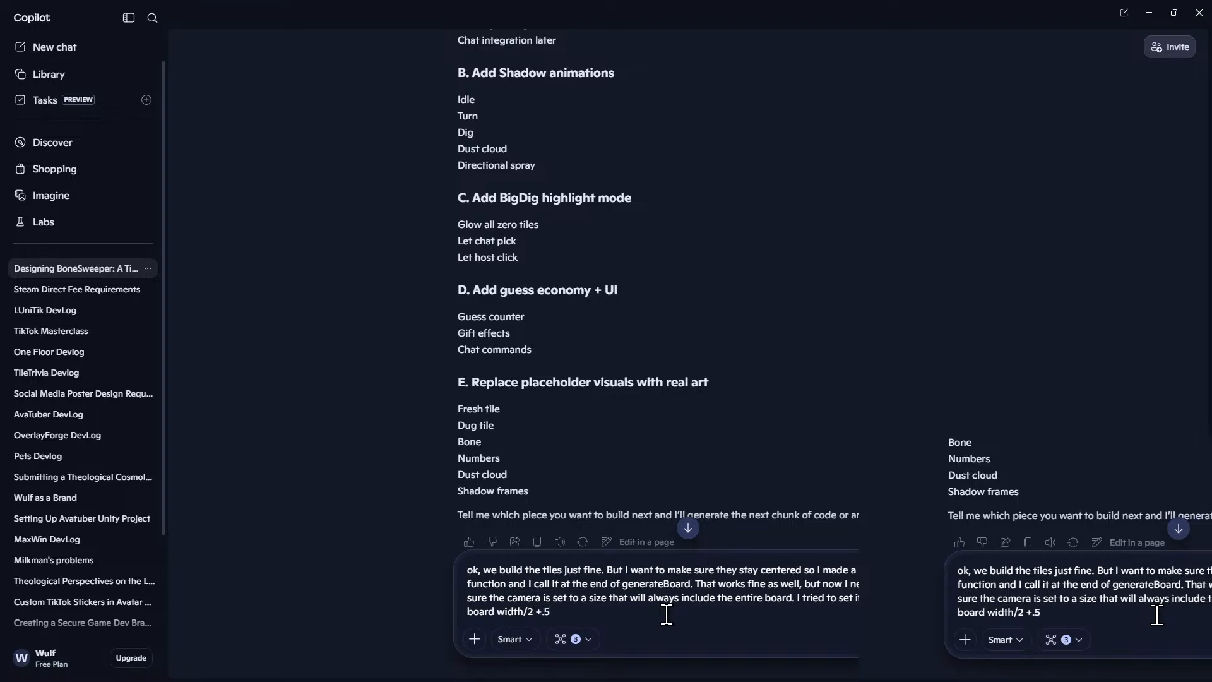
pyautogui.write('bu')
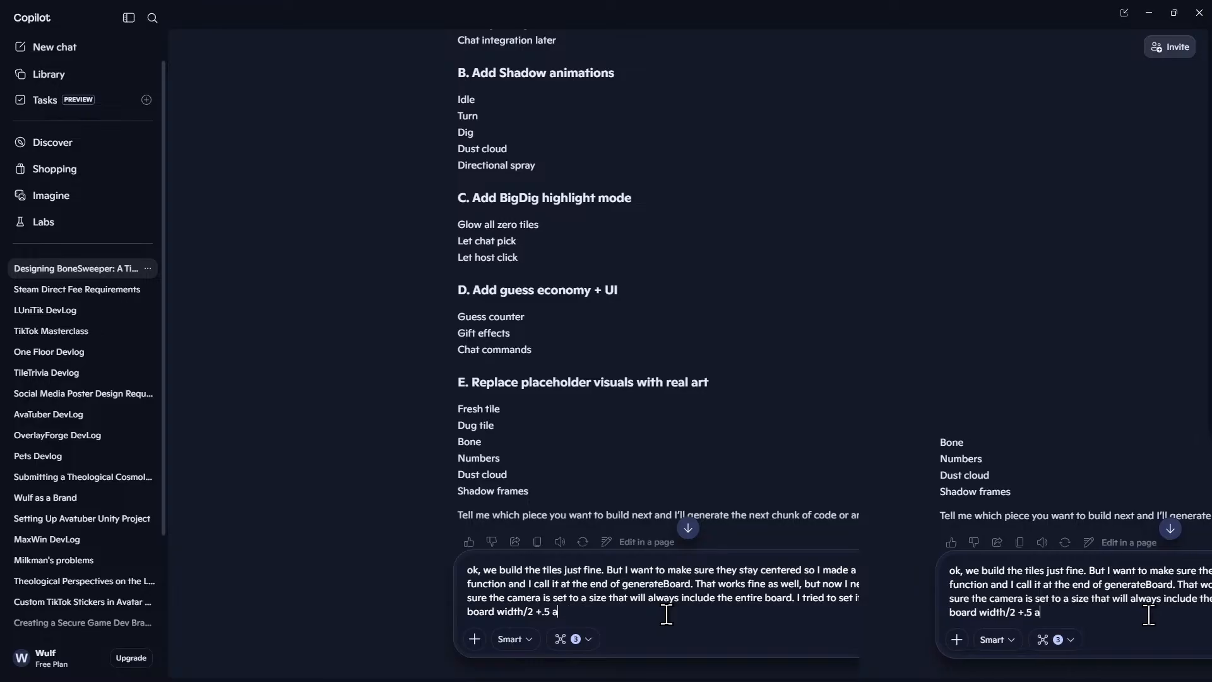
pyautogui.write('rks for ')
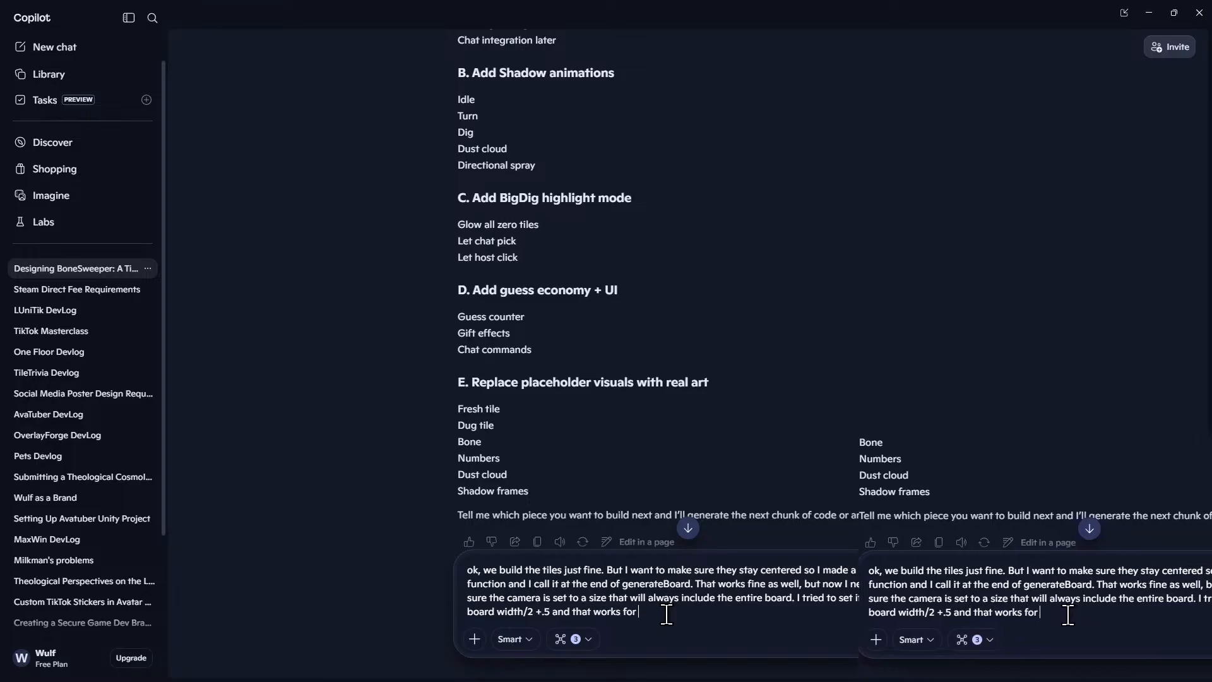
pyautogui.write('the small en')
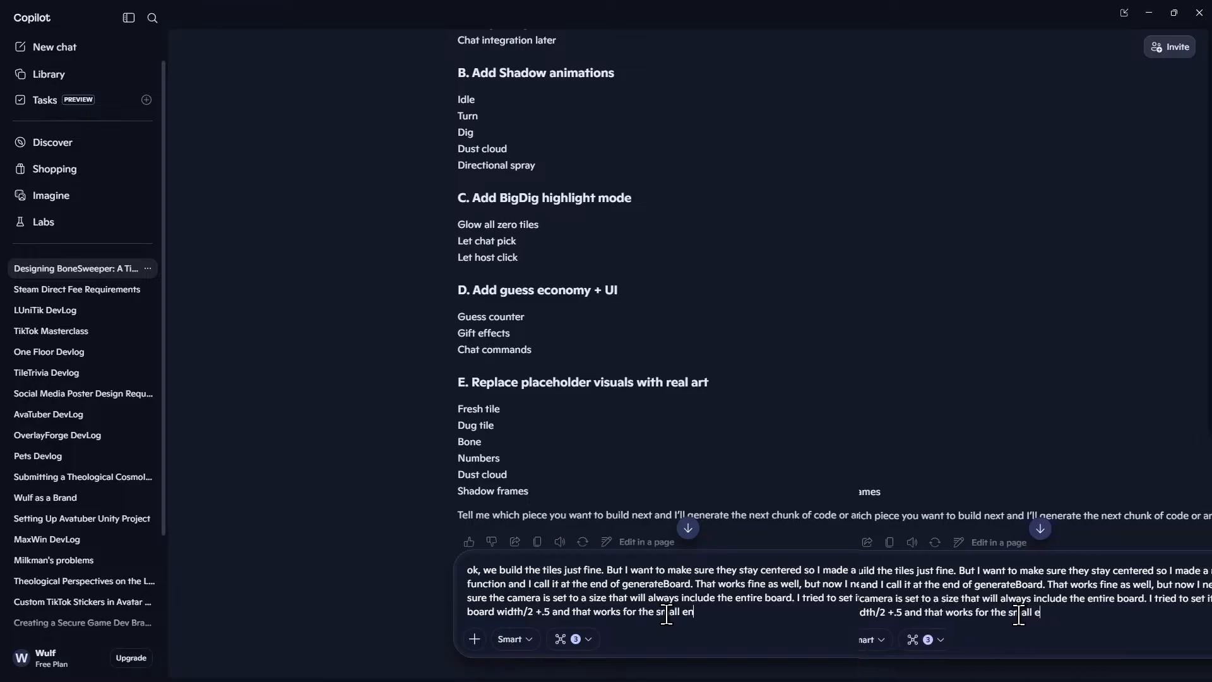
# Continue the message by explaining that the board starts to spread off the sides as it grows.
pyautogui.write('d, but as the baord')
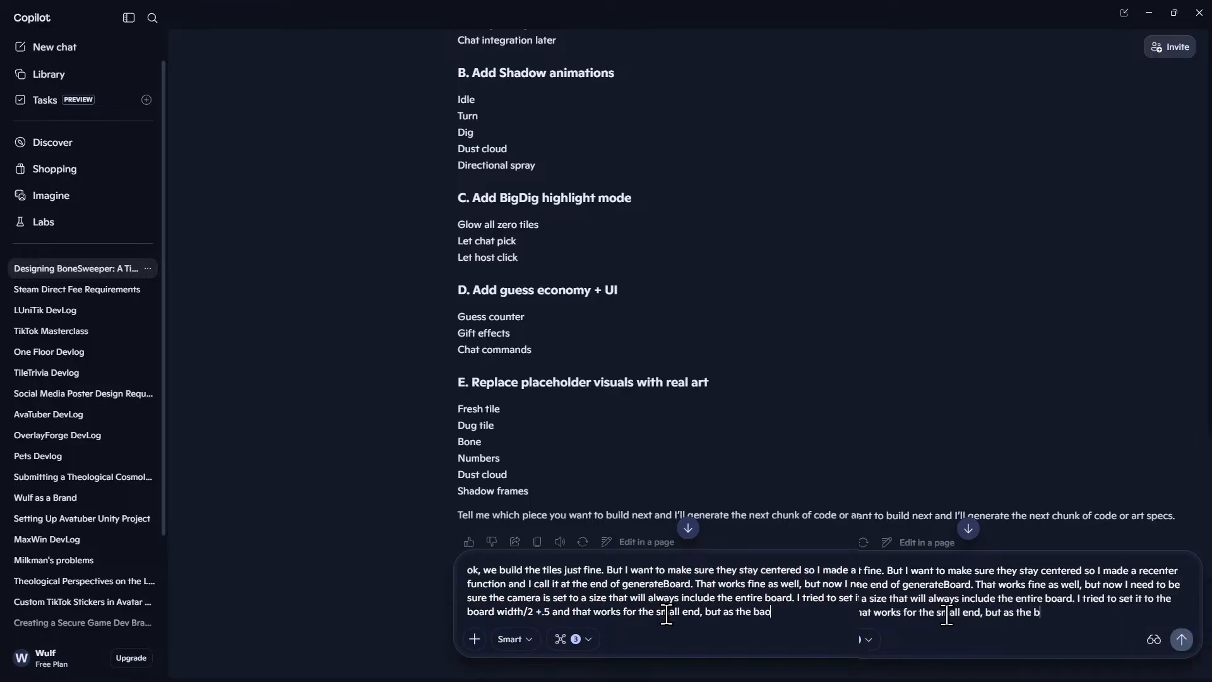
pyautogui.press('BackSpace')
pyautogui.press('BackSpace')
pyautogui.press('BackSpace')
pyautogui.press('BackSpace')
pyautogui.press('BackSpace')
pyautogui.write('oard ')
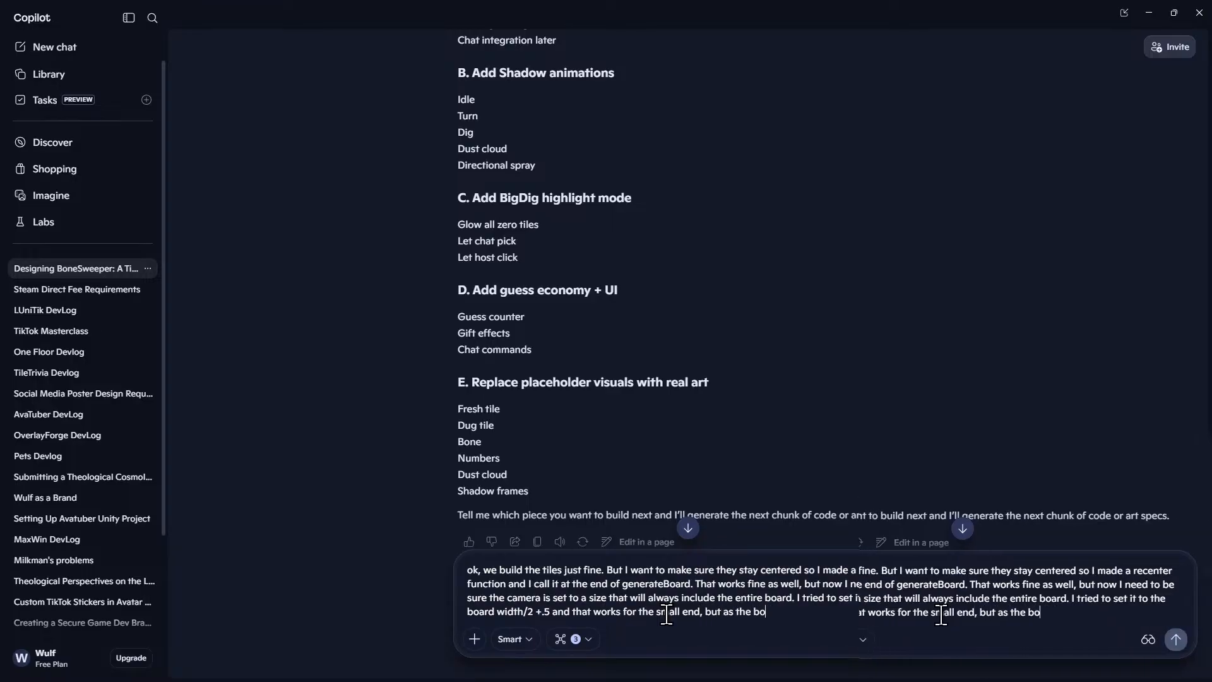
pyautogui.write('grows, it st')
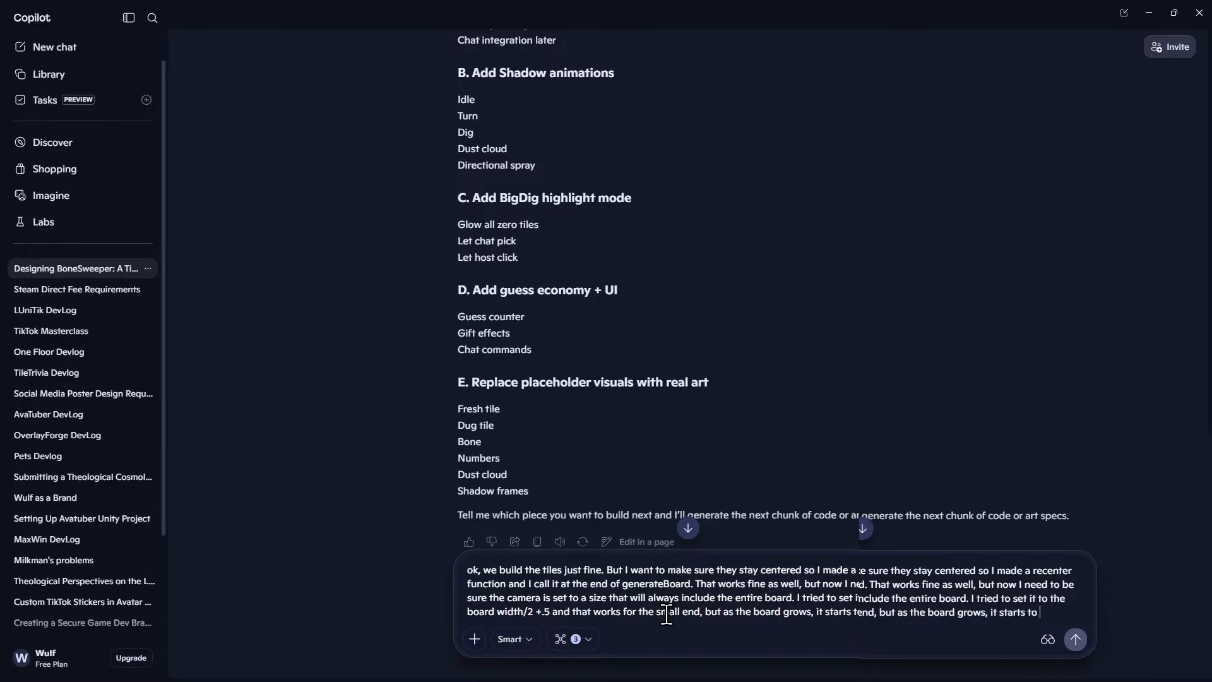
pyautogui.write('arts to spread off the sid')
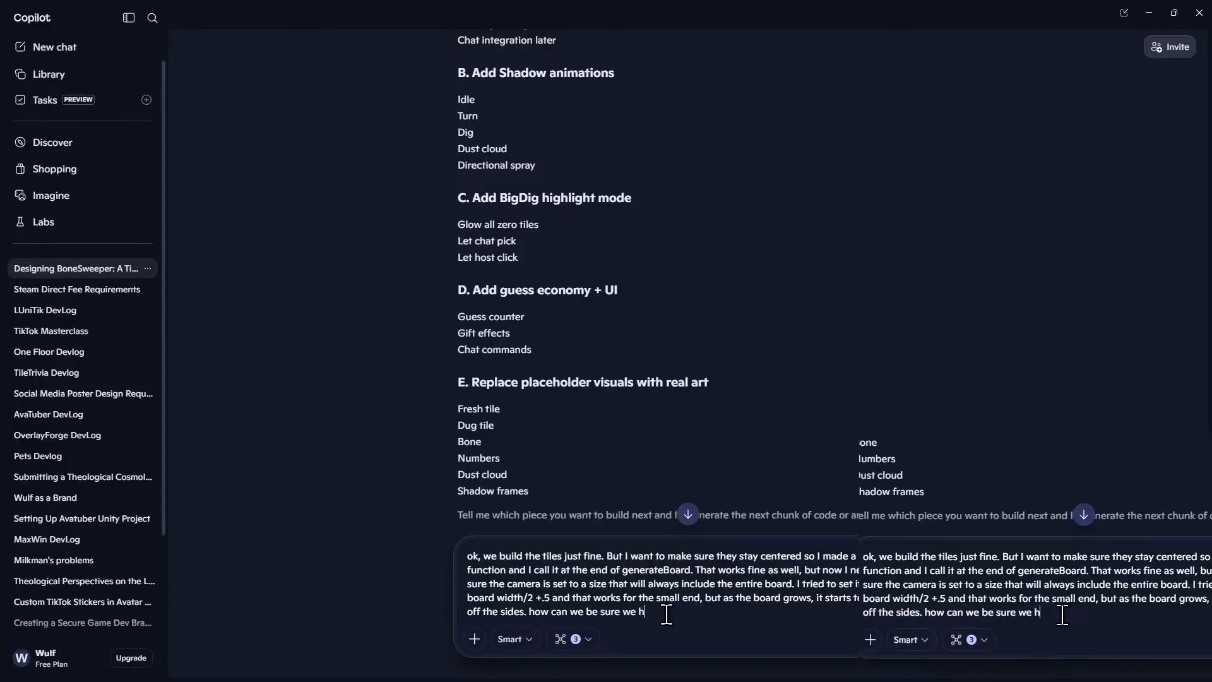
# Ask how to have the entire board every time, with a little room at the top and bottom for information to the users.
pyautogui.write('every time awith a li')
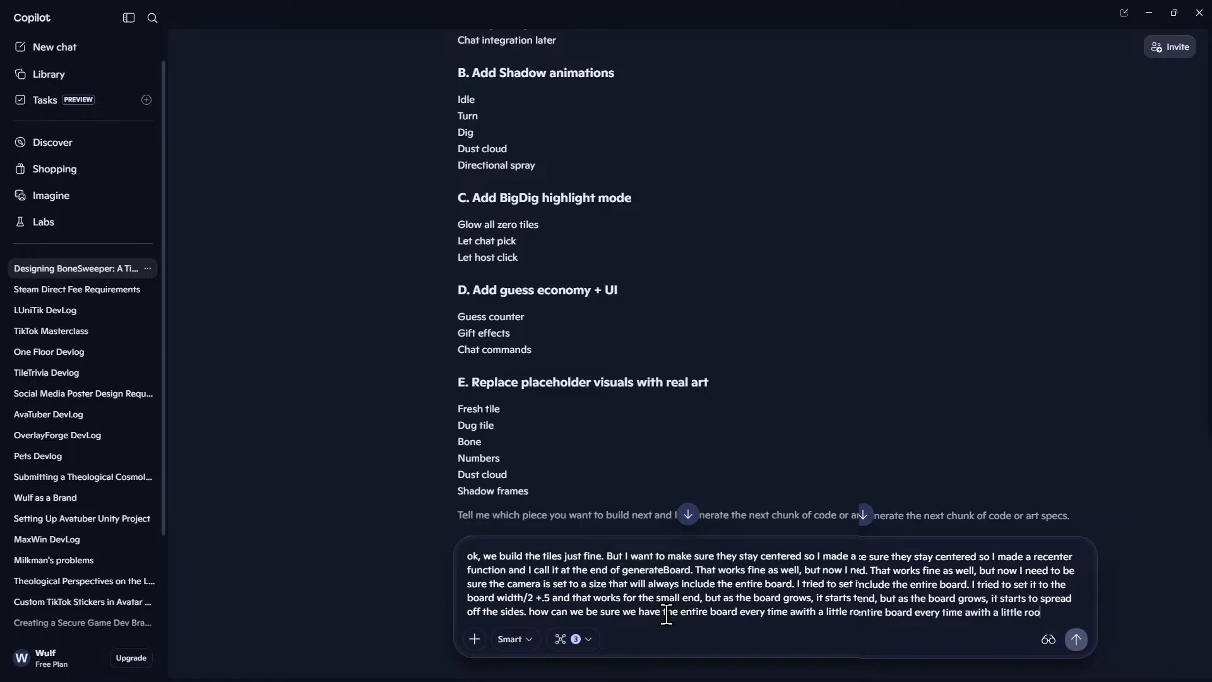
pyautogui.write('ttle ro top abd')
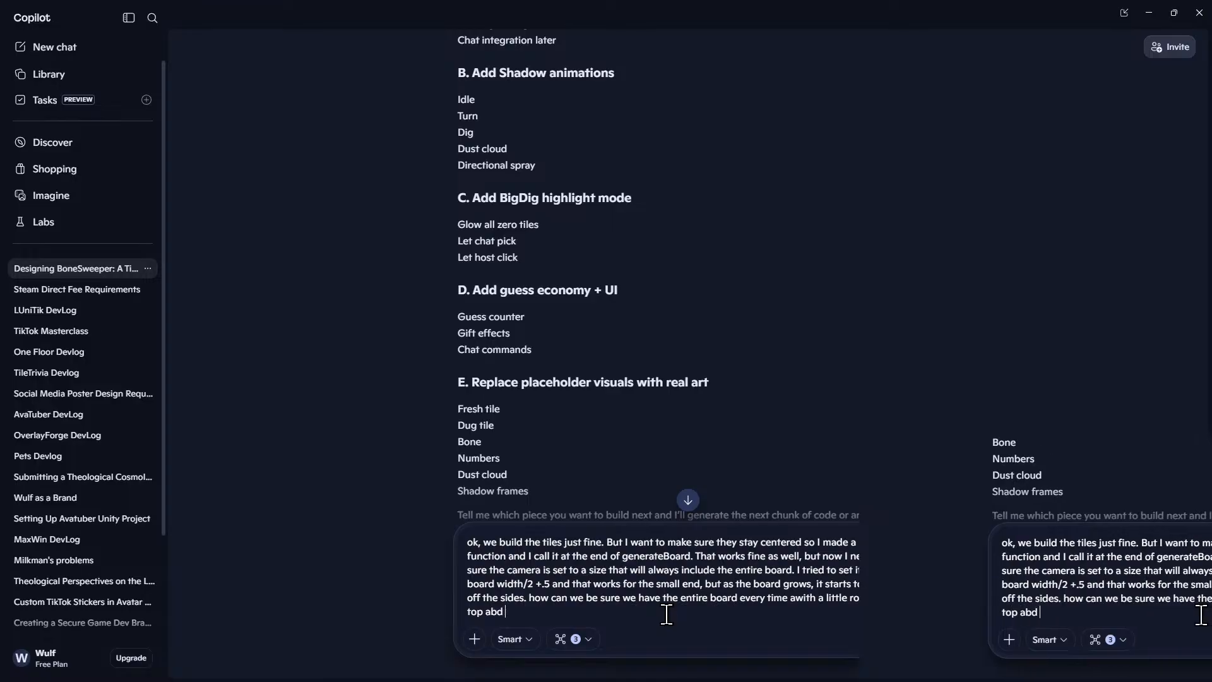
pyautogui.write('nd bottom for information to the user.')
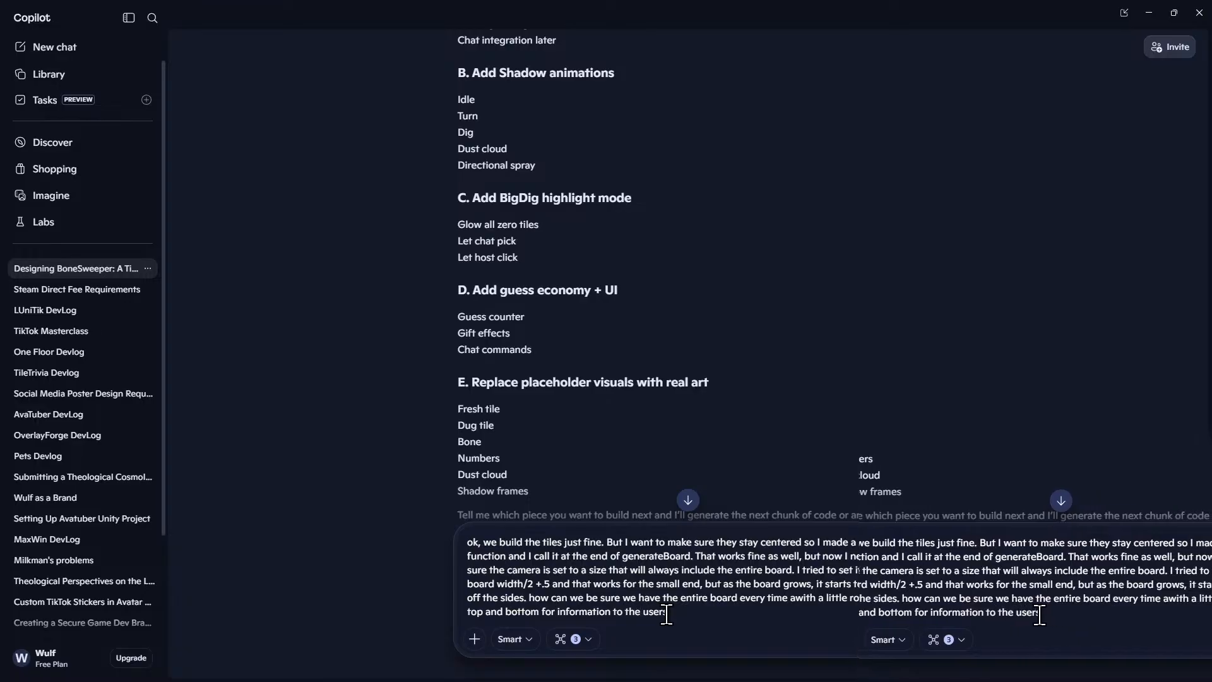
# Append "Here is my function for reference:" with the Recenter function code and send the message.
pyautogui.write('Here is my func')
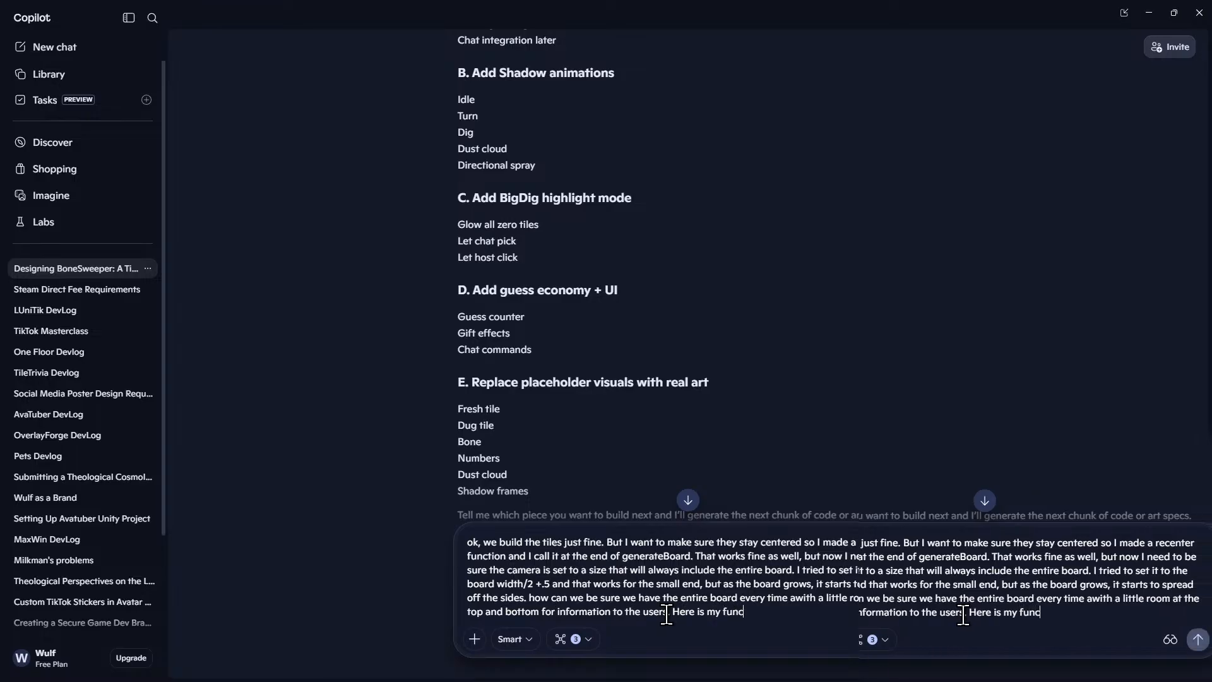
pyautogui.write('tion for reference:')
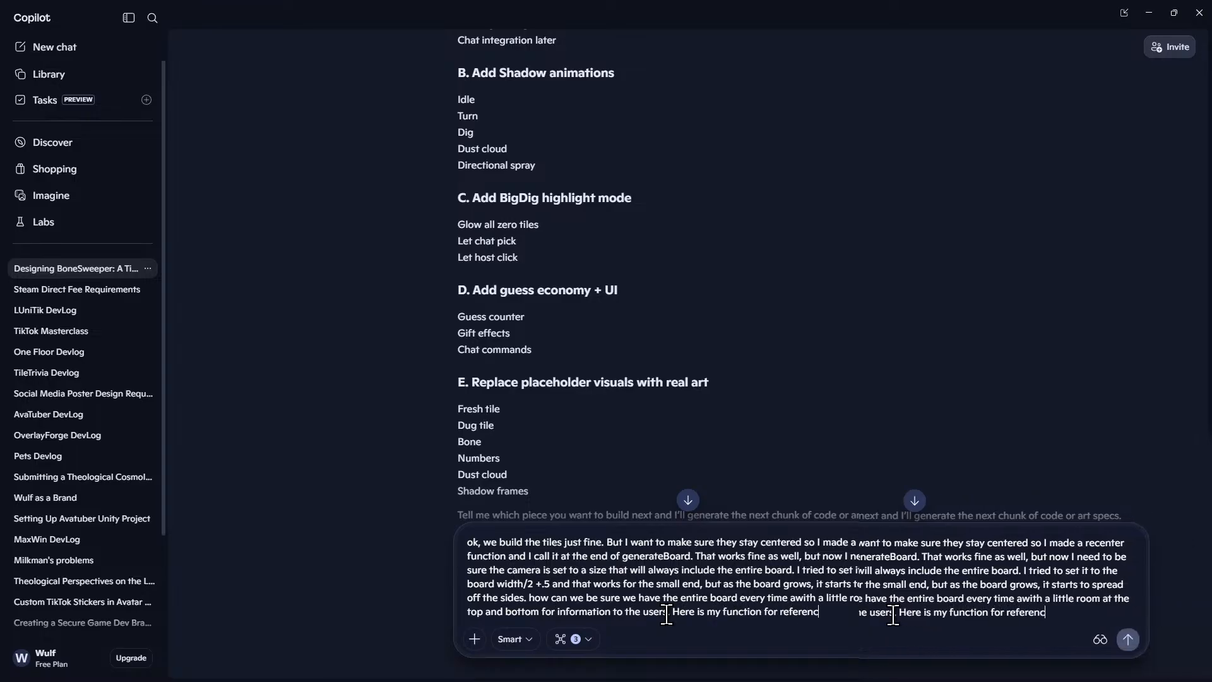
pyautogui.write('void Recenter() {     float offset = 0;     offset = ((width / 2) * -1f);     transform.position = new Vector3(offset, offset, 0); }')
pyautogui.press('Return')
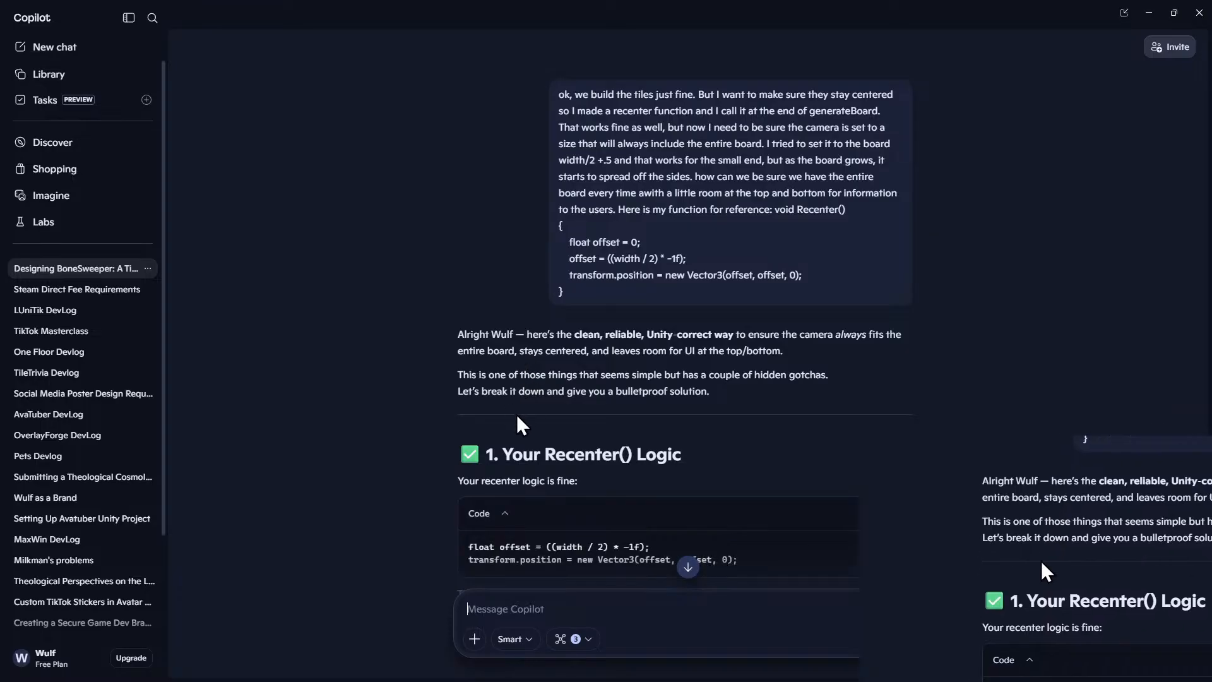
# Read Copilot's reply on orthographic camera sizing and copy the full FitCameraToBoard function.
pyautogui.scroll(-1, 517, 414)
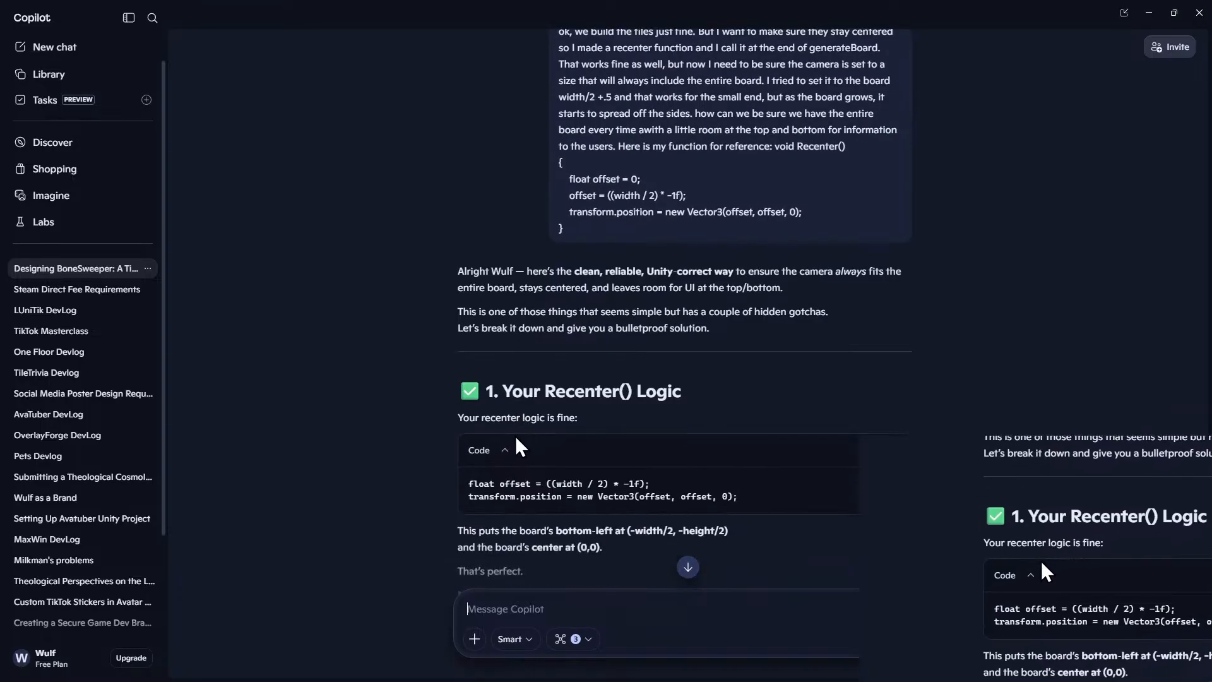
pyautogui.scroll(-2, 530, 449)
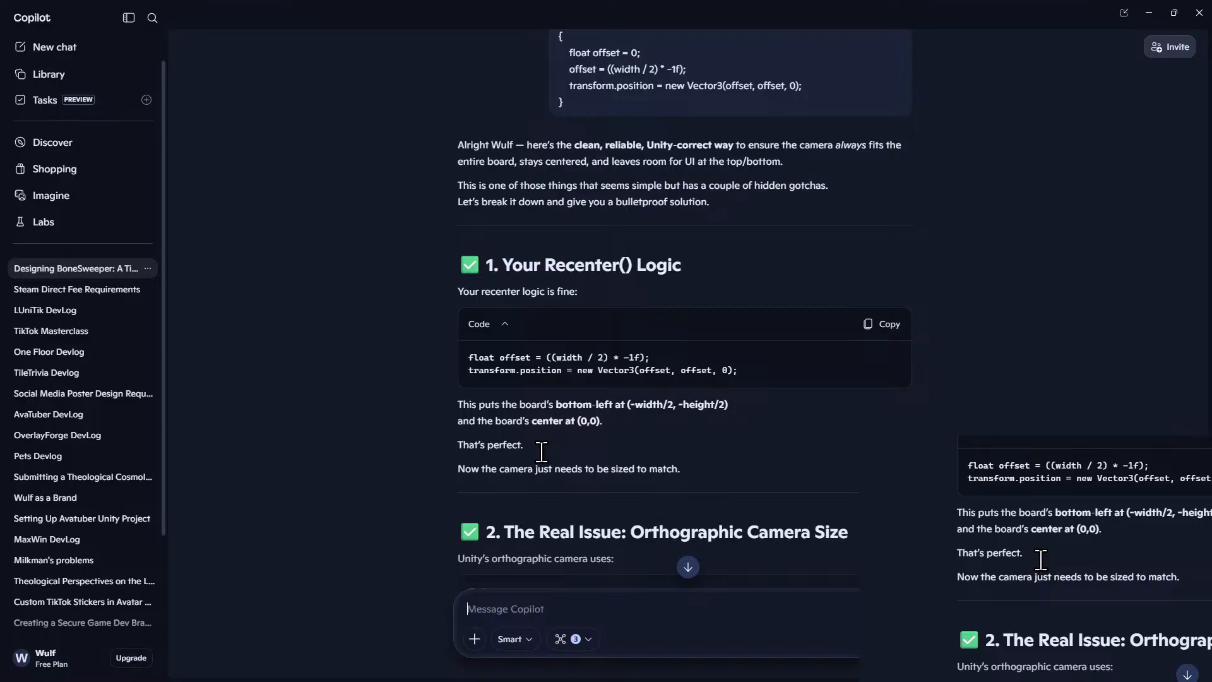
pyautogui.scroll(-6, 541, 452)
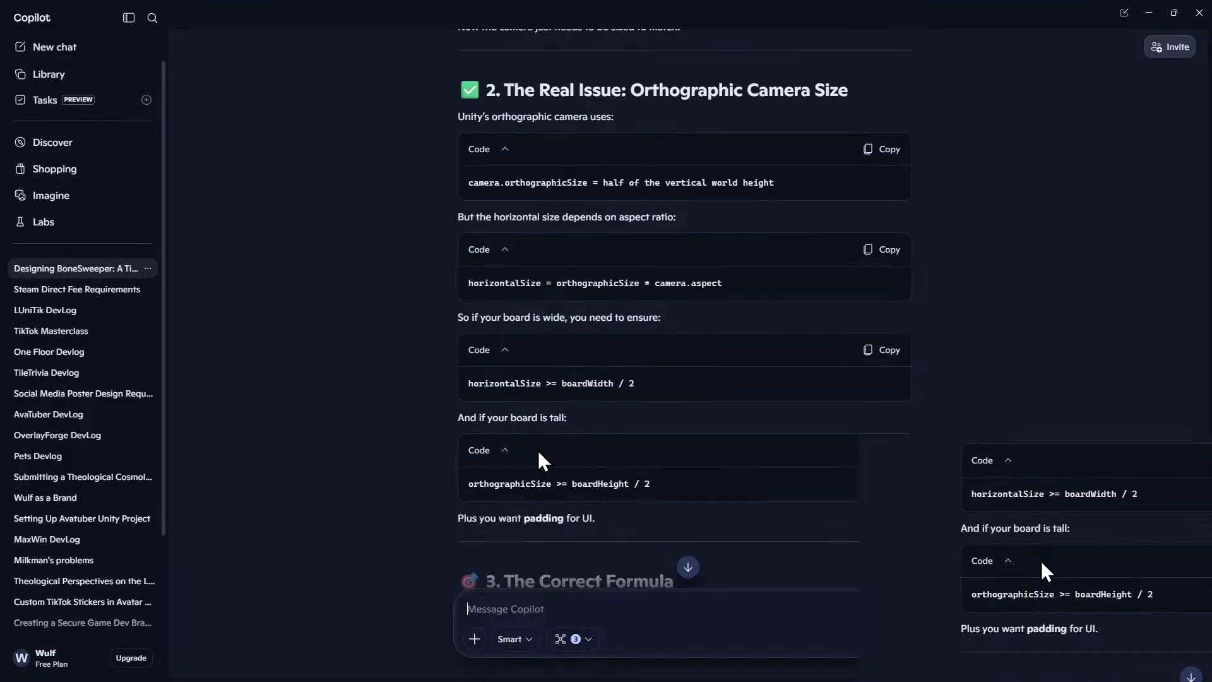
pyautogui.scroll(3, 537, 449)
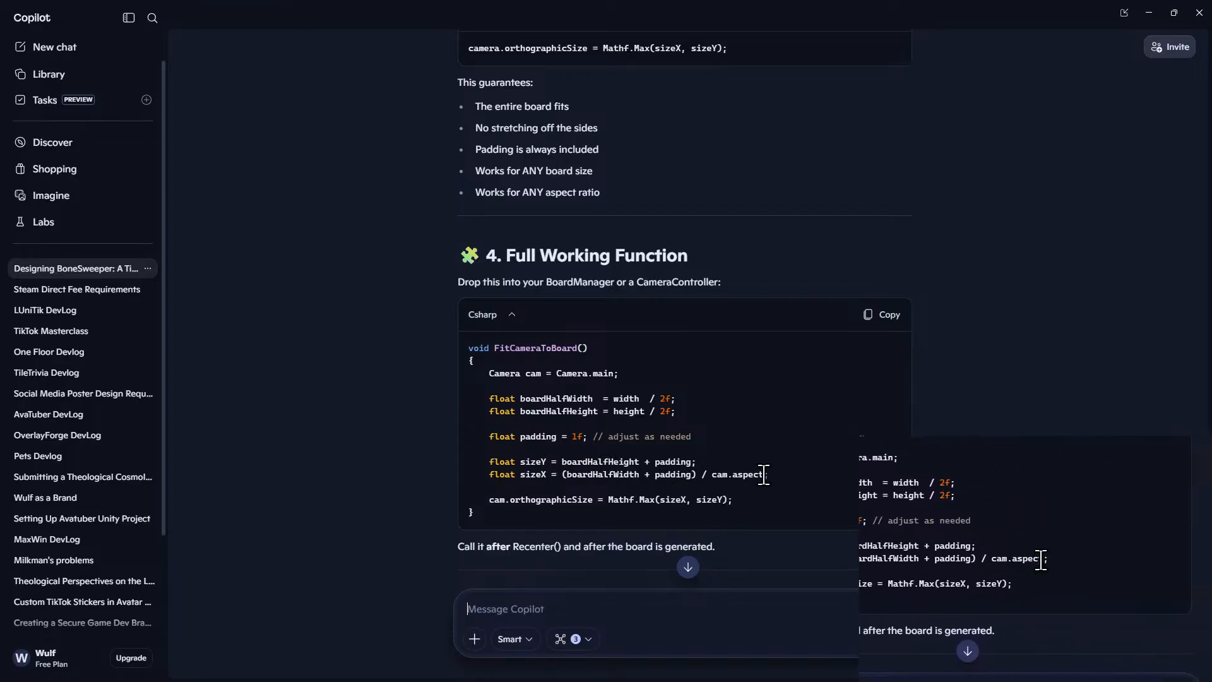
pyautogui.moveTo(768, 474); pyautogui.dragTo(536, 461)
pyautogui.click(574, 496)
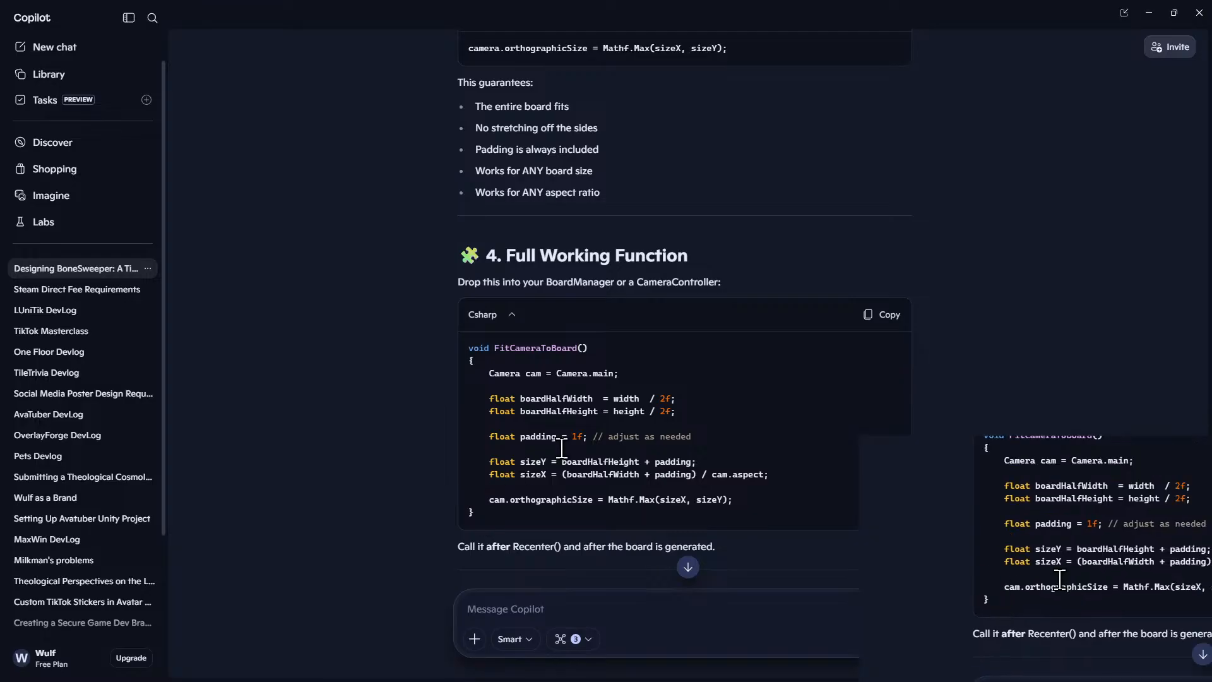
pyautogui.click(882, 314)
pyautogui.scroll(-3, 517, 480)
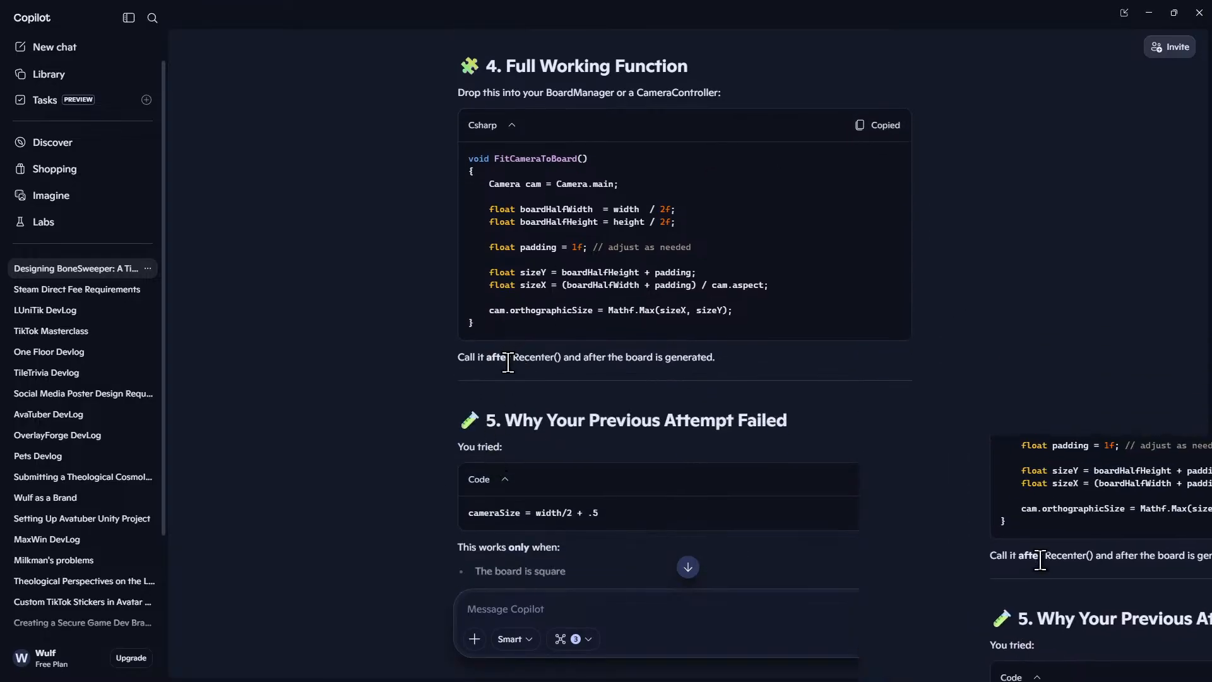
# Switch to Unity and compare the camera's framing in the Game view and the Scene view.
pyautogui.hotkey('alt', 'Tab')
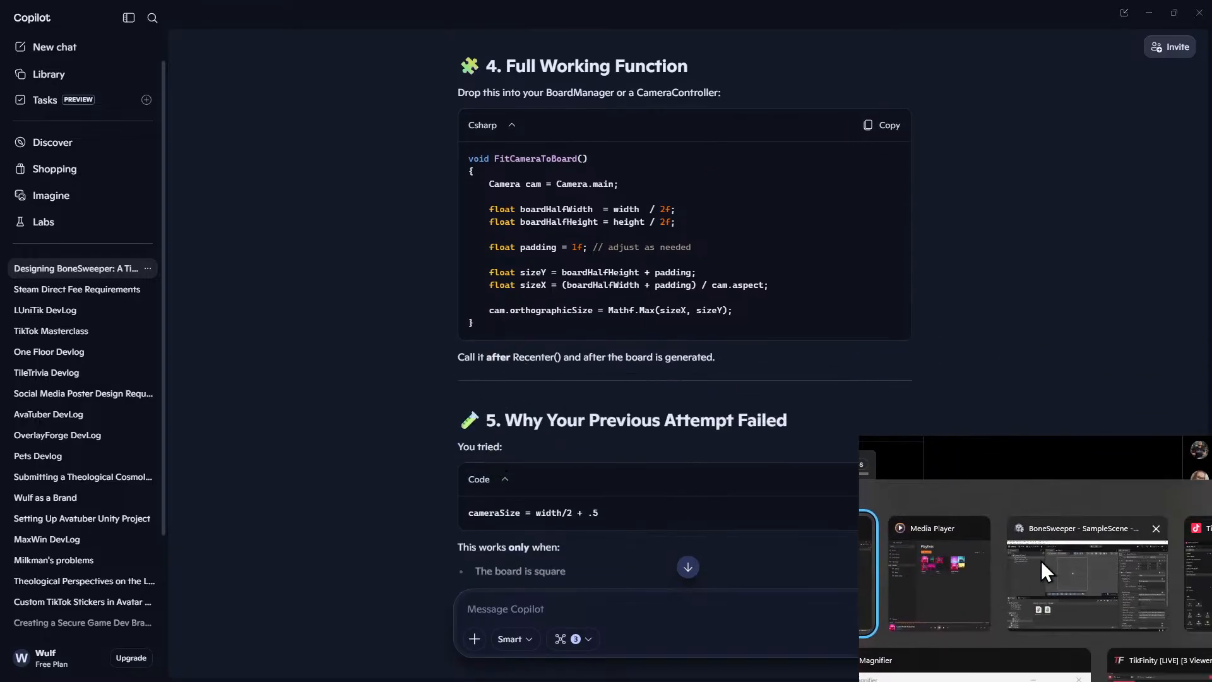
pyautogui.click(1042, 562)
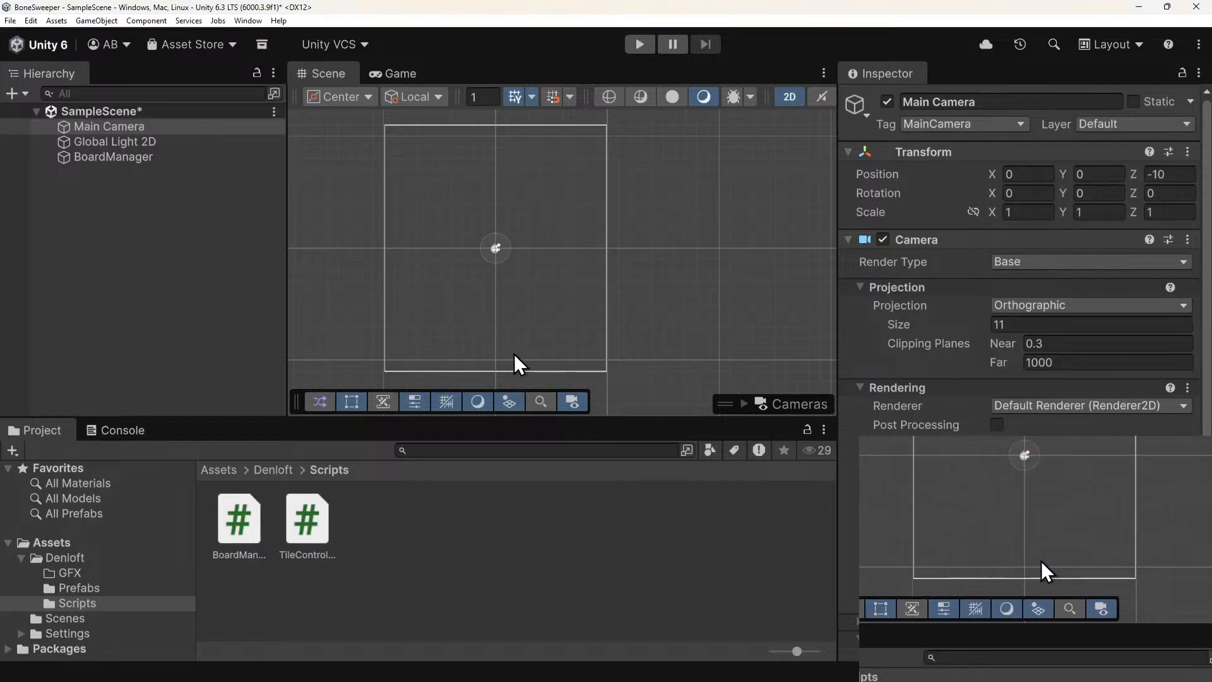
pyautogui.click(386, 72)
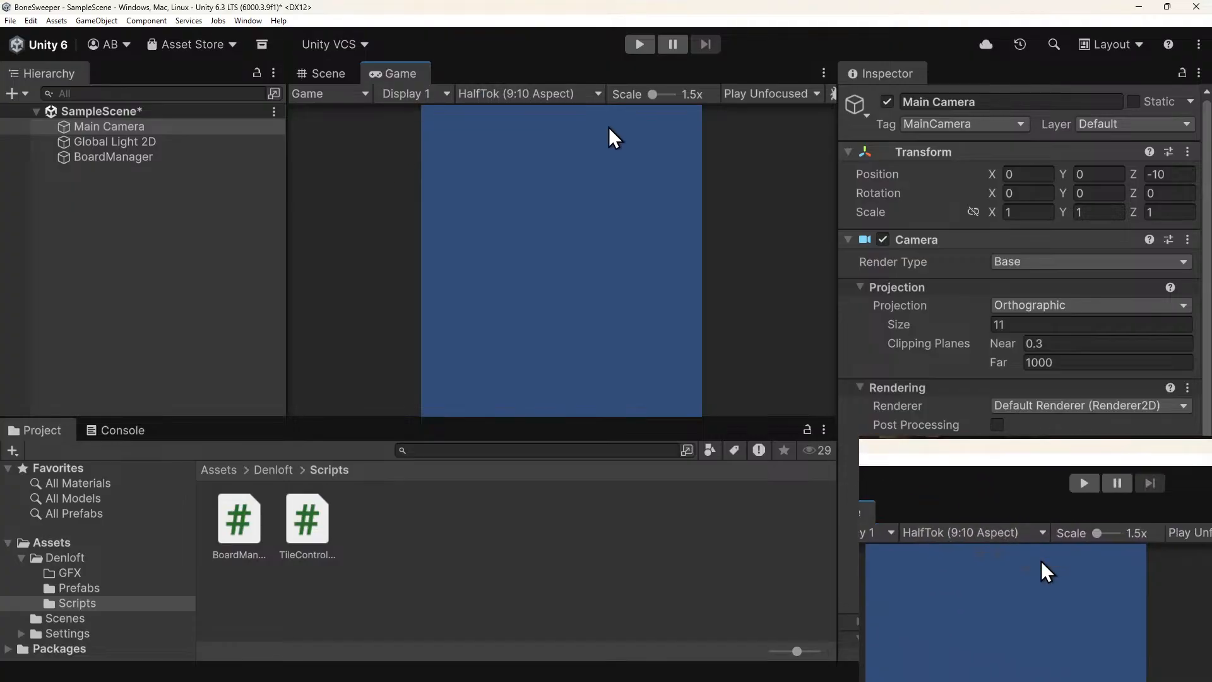
pyautogui.click(320, 73)
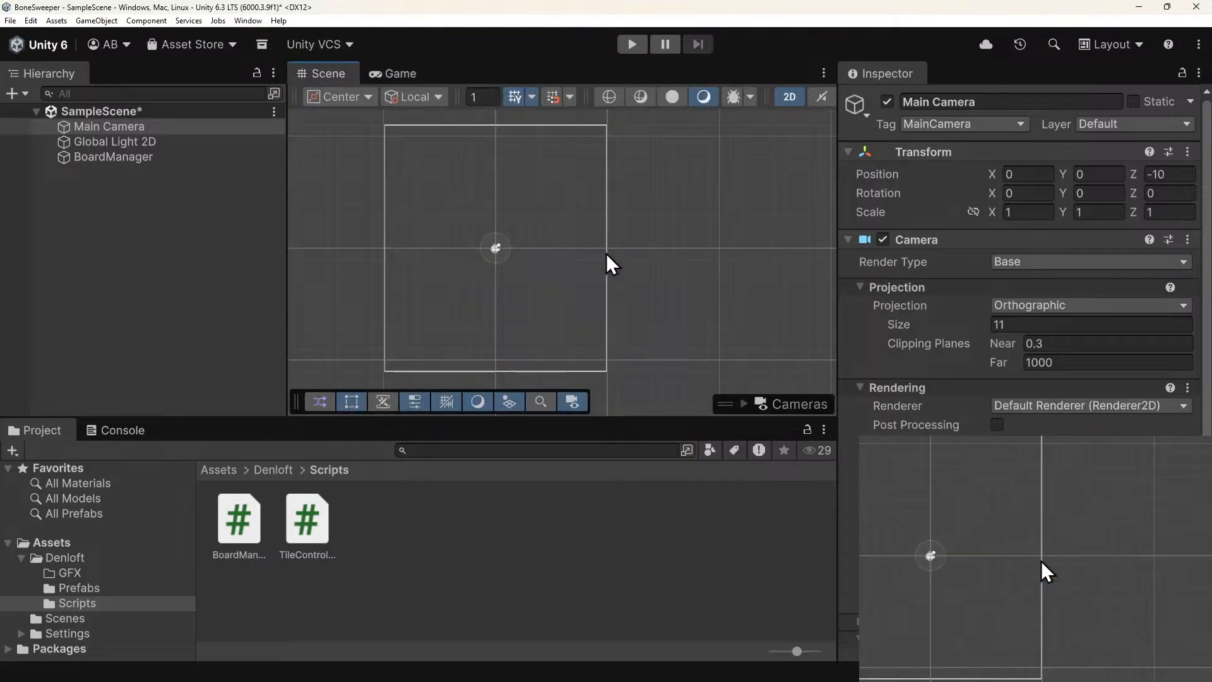
# Switch to Visual Studio and paste the FitCameraToBoard function below Recenter in BoardManager.cs.
pyautogui.hotkey('alt', 'Tab')
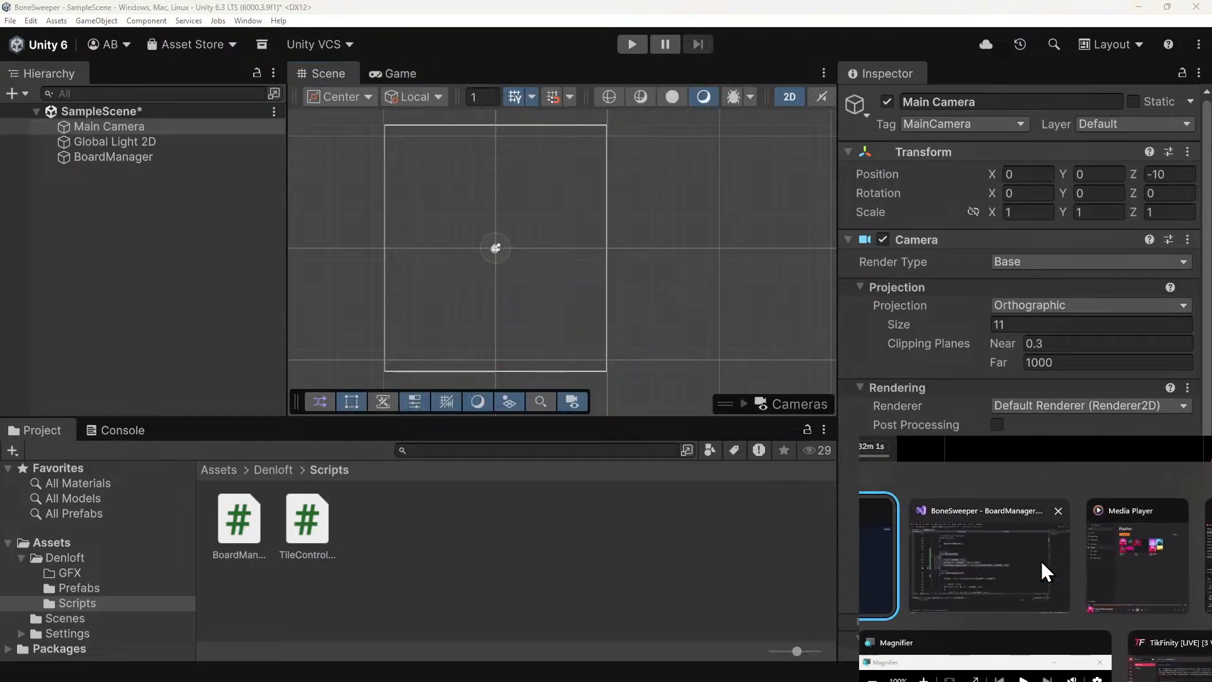
pyautogui.click(317, 353)
pyautogui.click(314, 341)
pyautogui.press('Return')
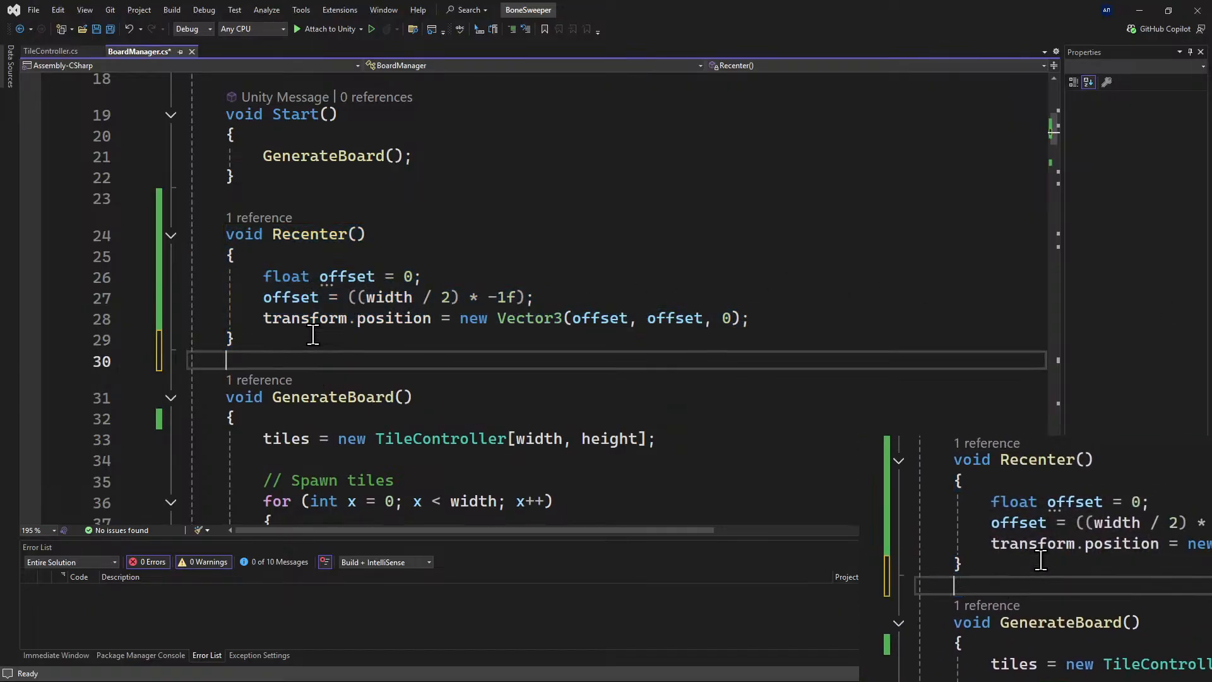
pyautogui.hotkey('ctrl', 'v')
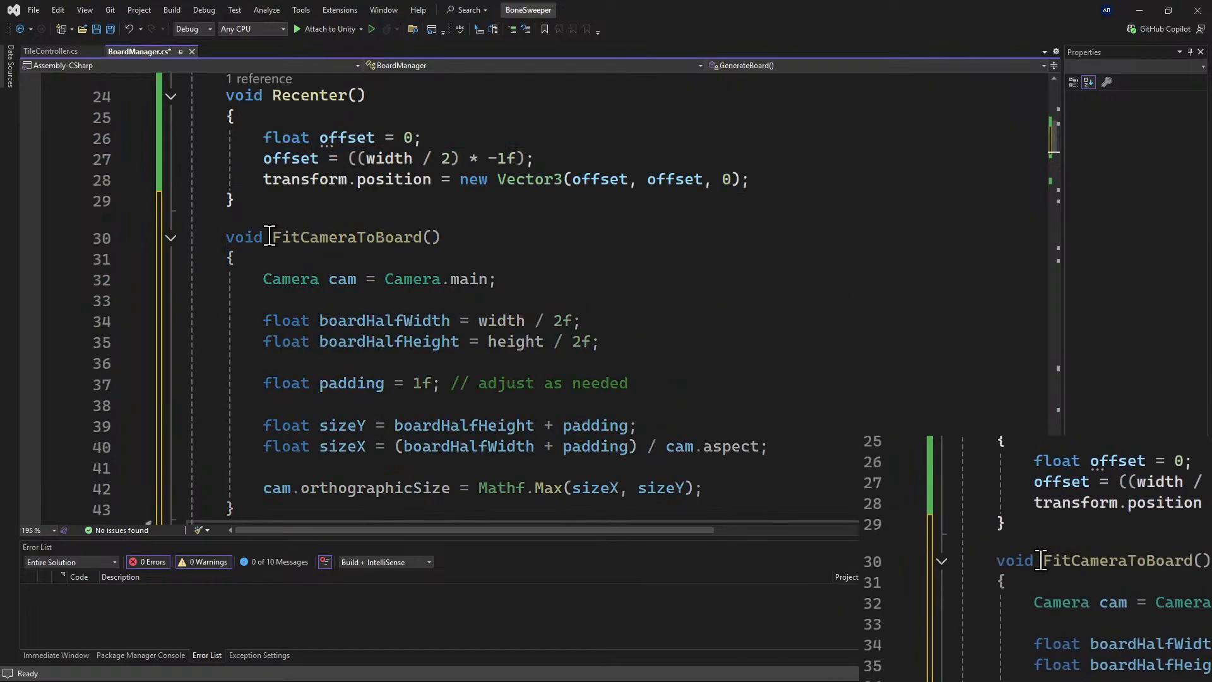
# Call FitCameraToBoard() at the end of the Recenter function and save BoardManager.cs.
pyautogui.moveTo(272, 237); pyautogui.dragTo(444, 238)
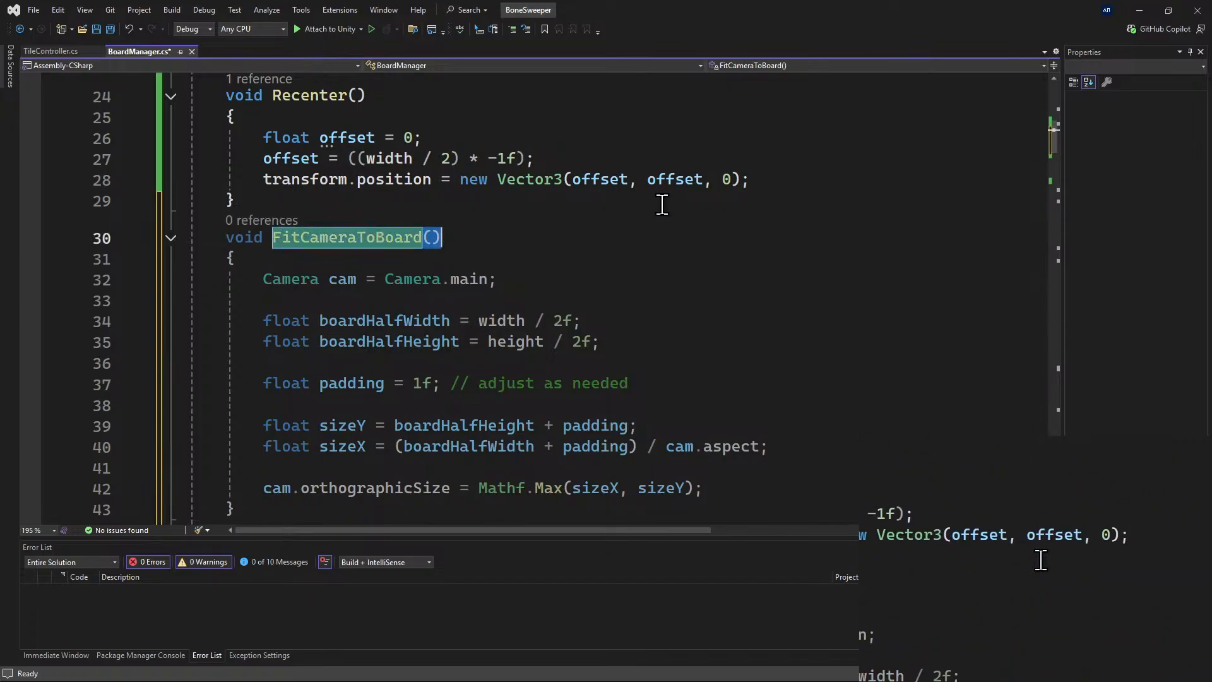
pyautogui.click(794, 179)
pyautogui.press('Return')
pyautogui.hotkey('ctrl', 'v')
pyautogui.hotkey('ctrl', 's')
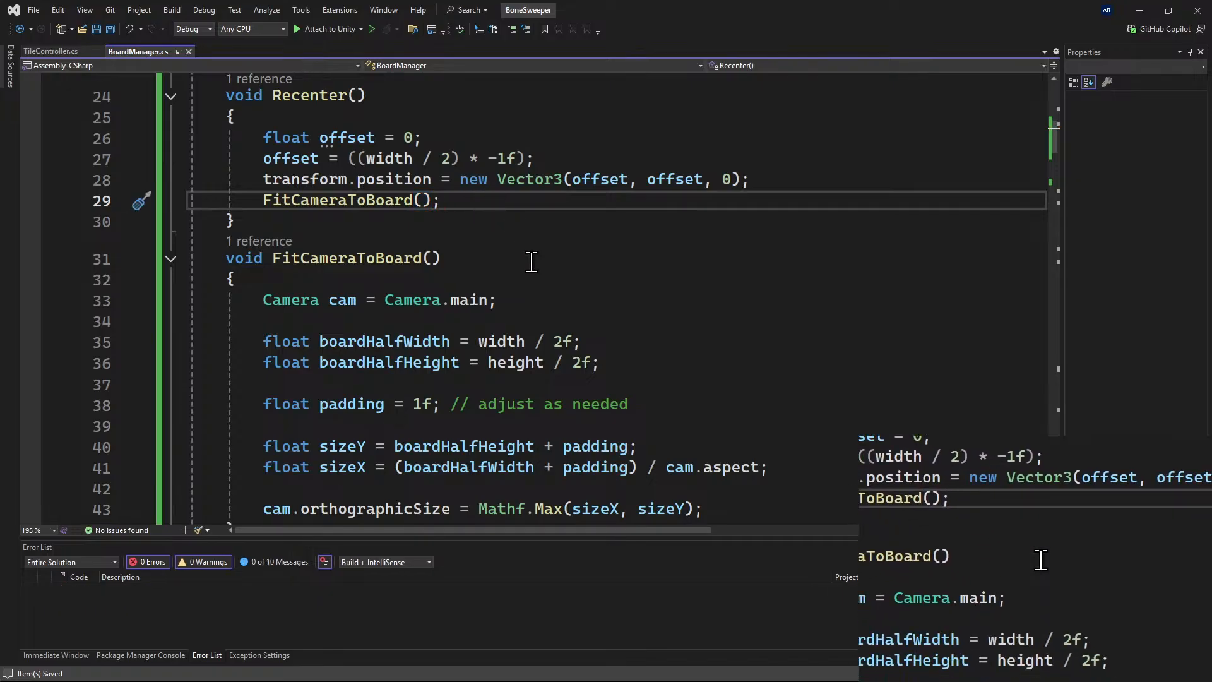
# Add a serialized float field cameraPadding = 1f above the coneWidths array in BoardManager.cs.
pyautogui.scroll(-1, 531, 259)
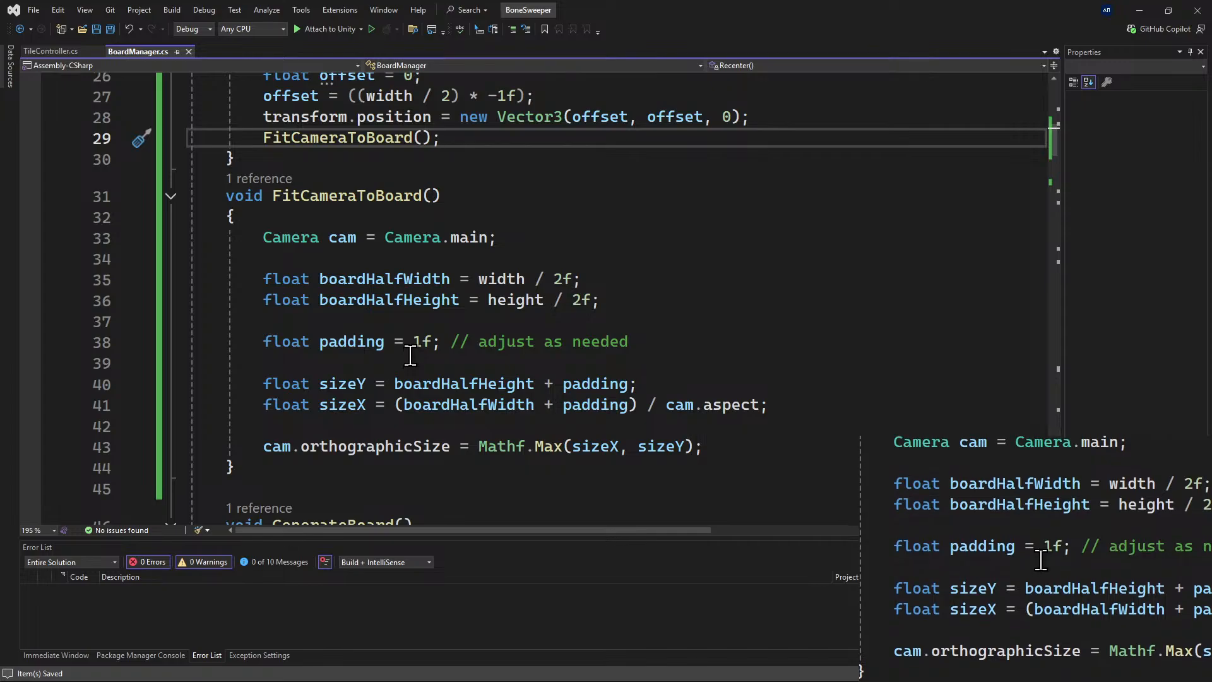
pyautogui.moveTo(421, 341)
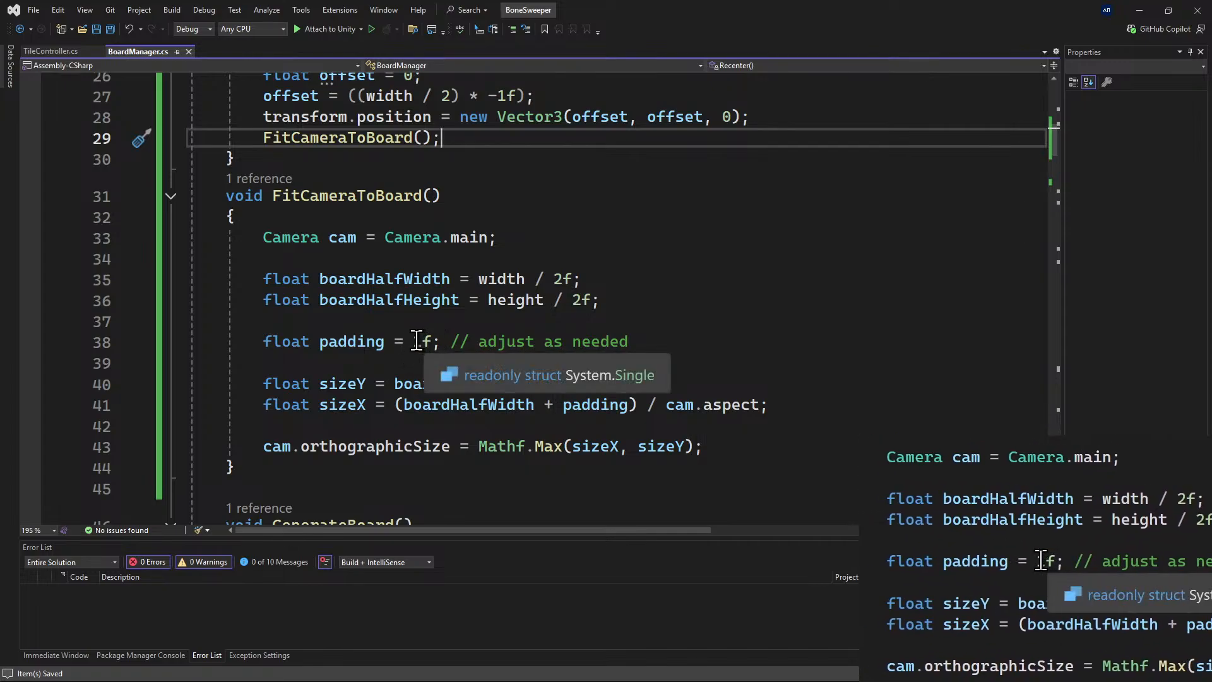
pyautogui.scroll(7, 435, 341)
pyautogui.click(420, 339)
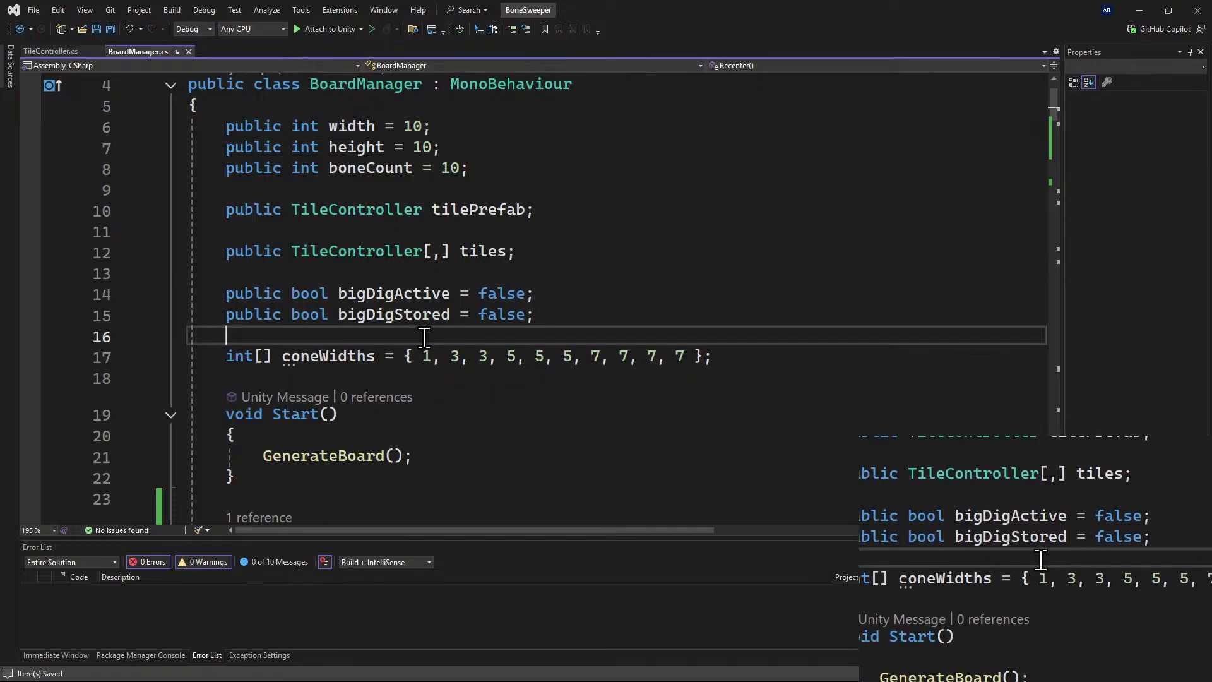
pyautogui.press('Return')
pyautogui.press('Return')
pyautogui.press('Up')
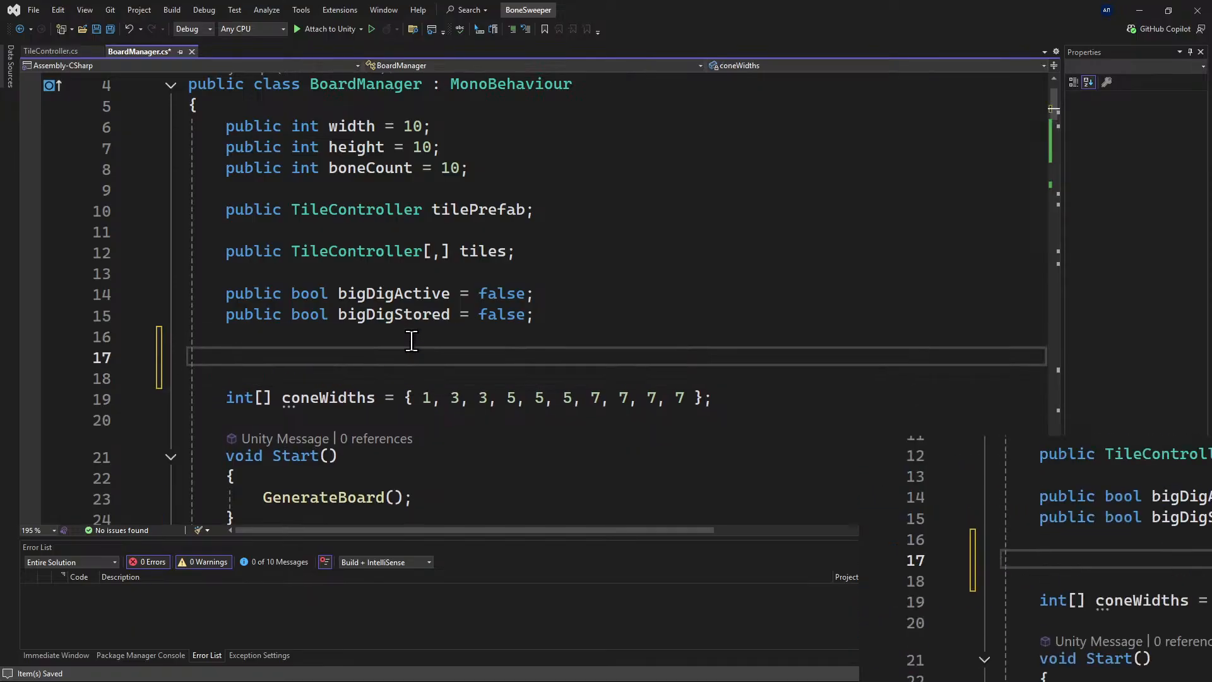
pyautogui.write('[SerializeField]')
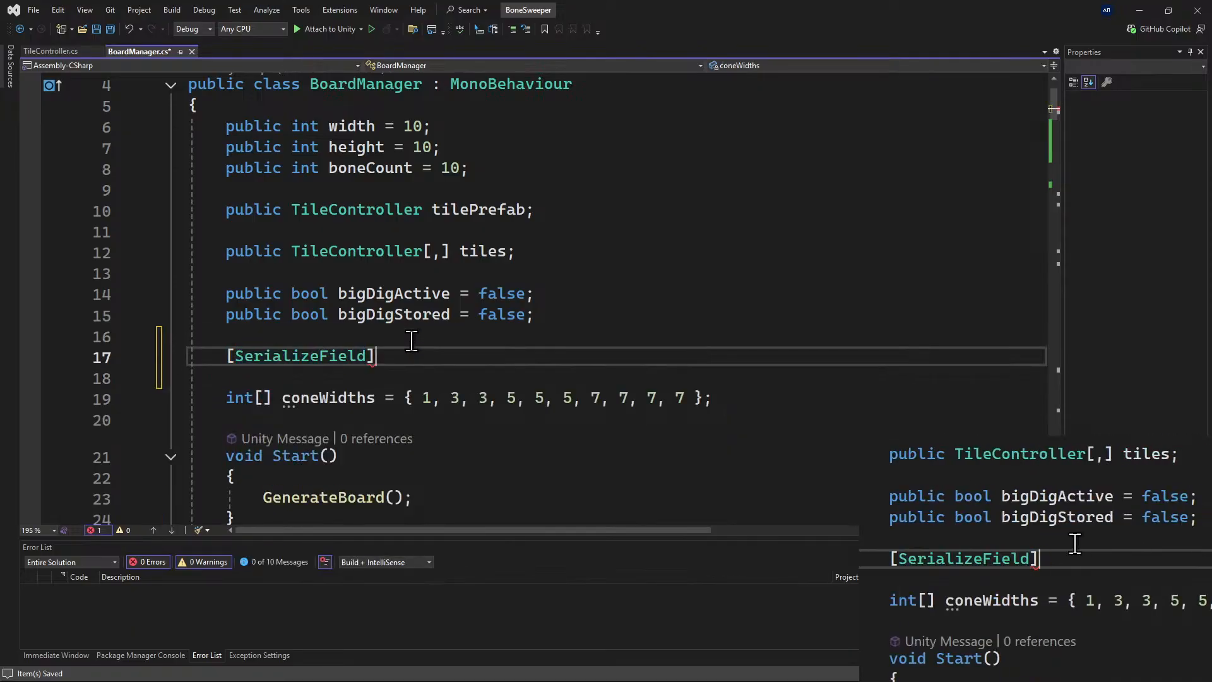
pyautogui.press('Return')
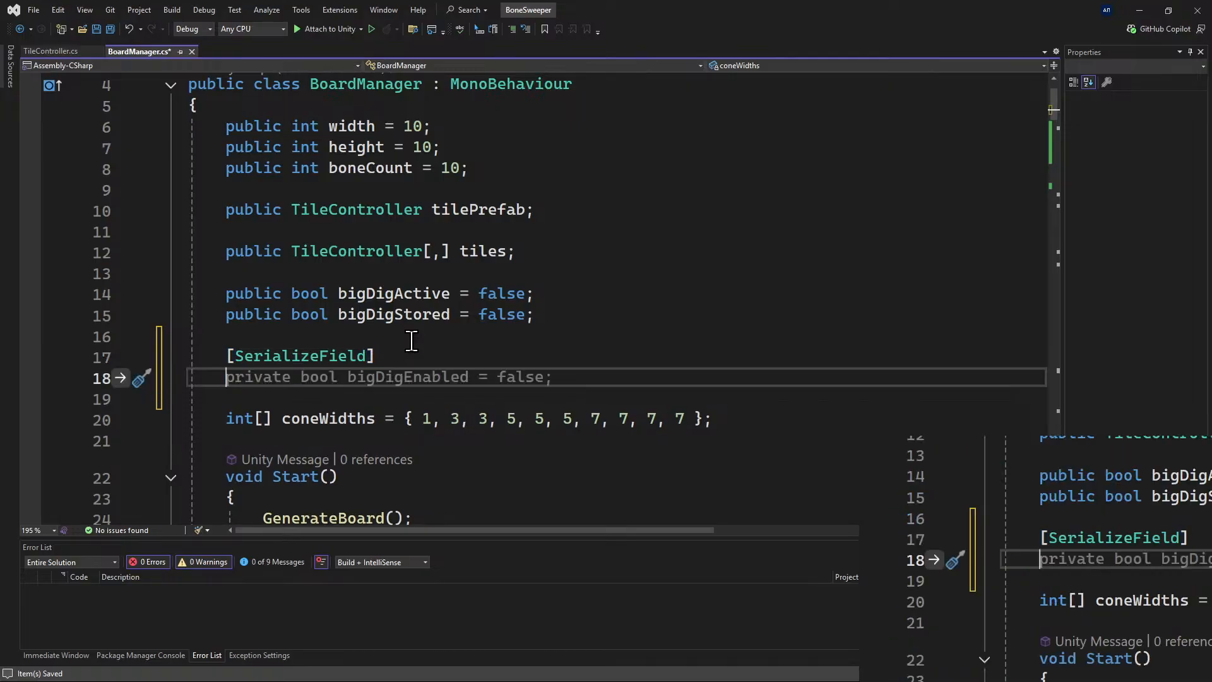
pyautogui.write('float ')
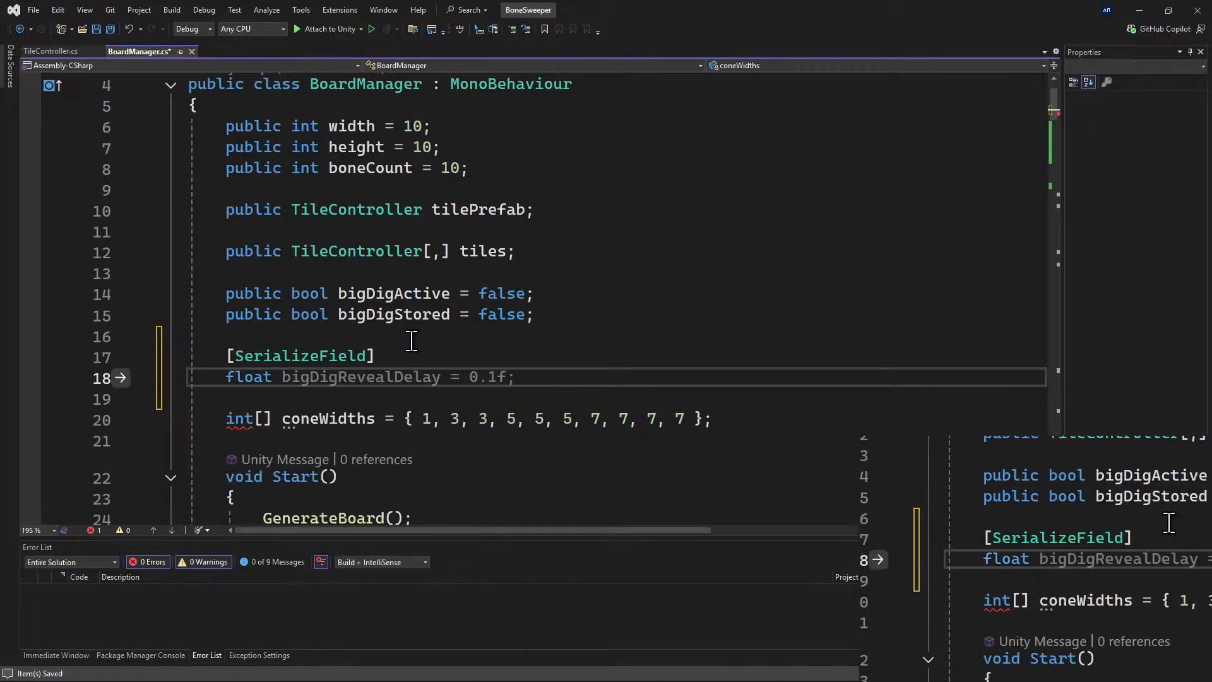
pyautogui.write('cam')
pyautogui.press('Tab')
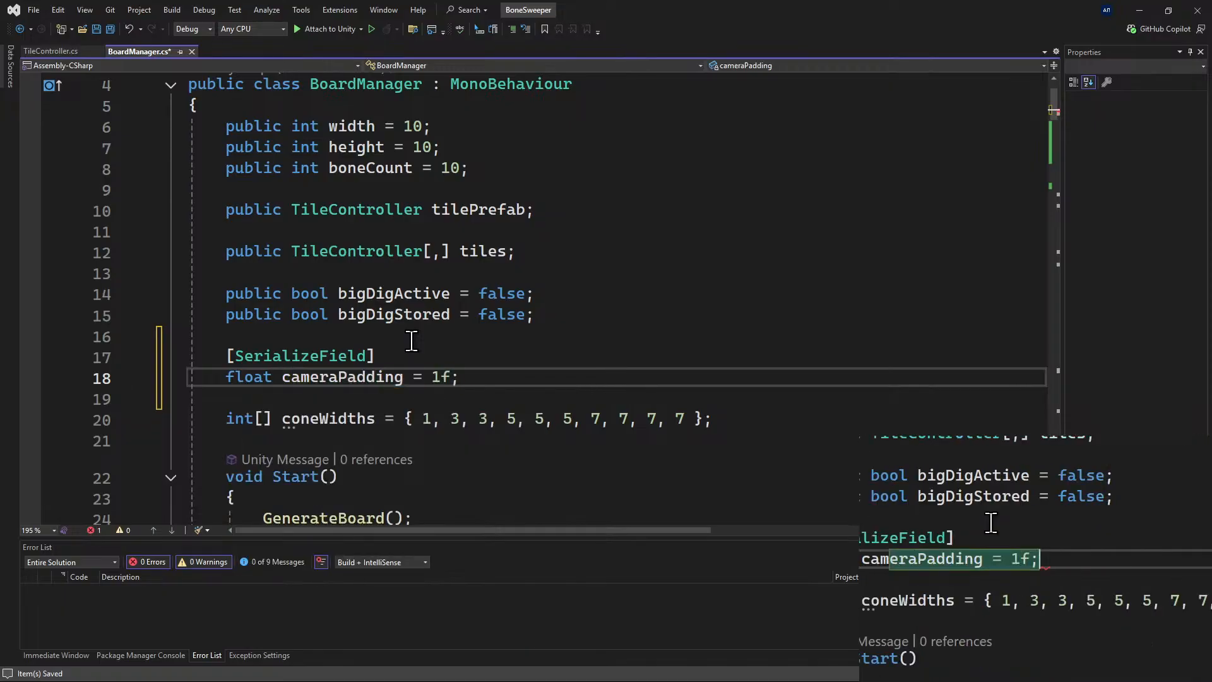
# Replace the hard-coded padding value in FitCameraToBoard with cameraPadding and save BoardManager.cs.
pyautogui.scroll(-8, 411, 333)
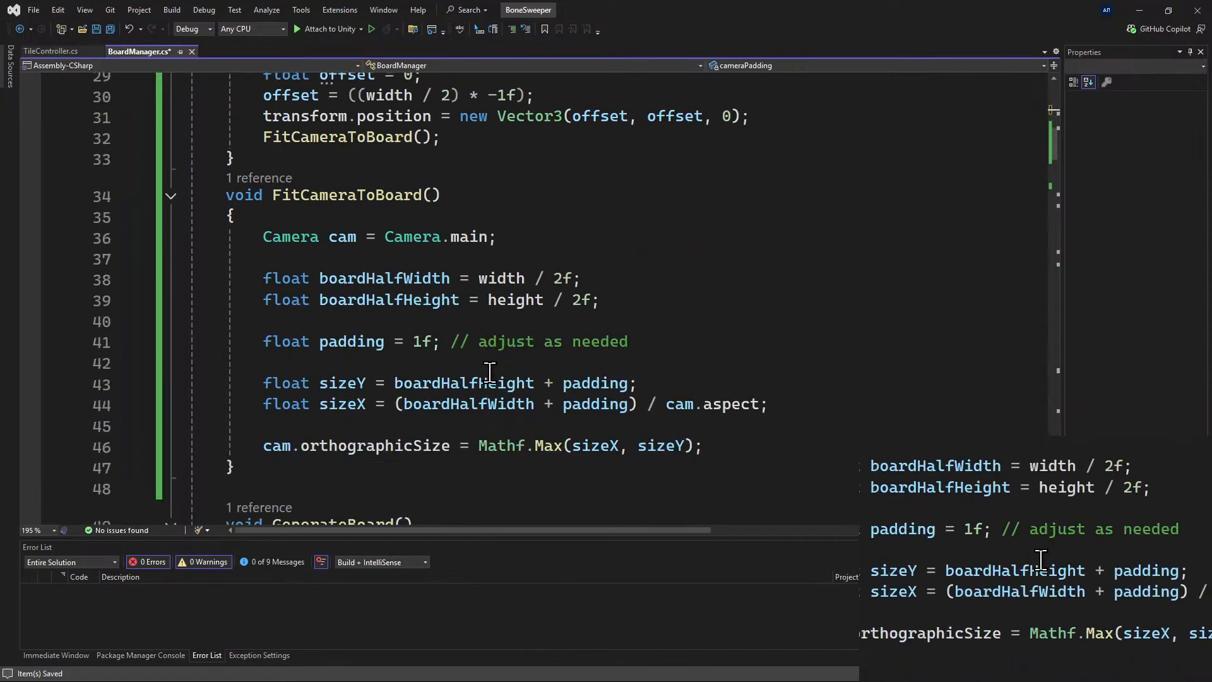
pyautogui.write('camera')
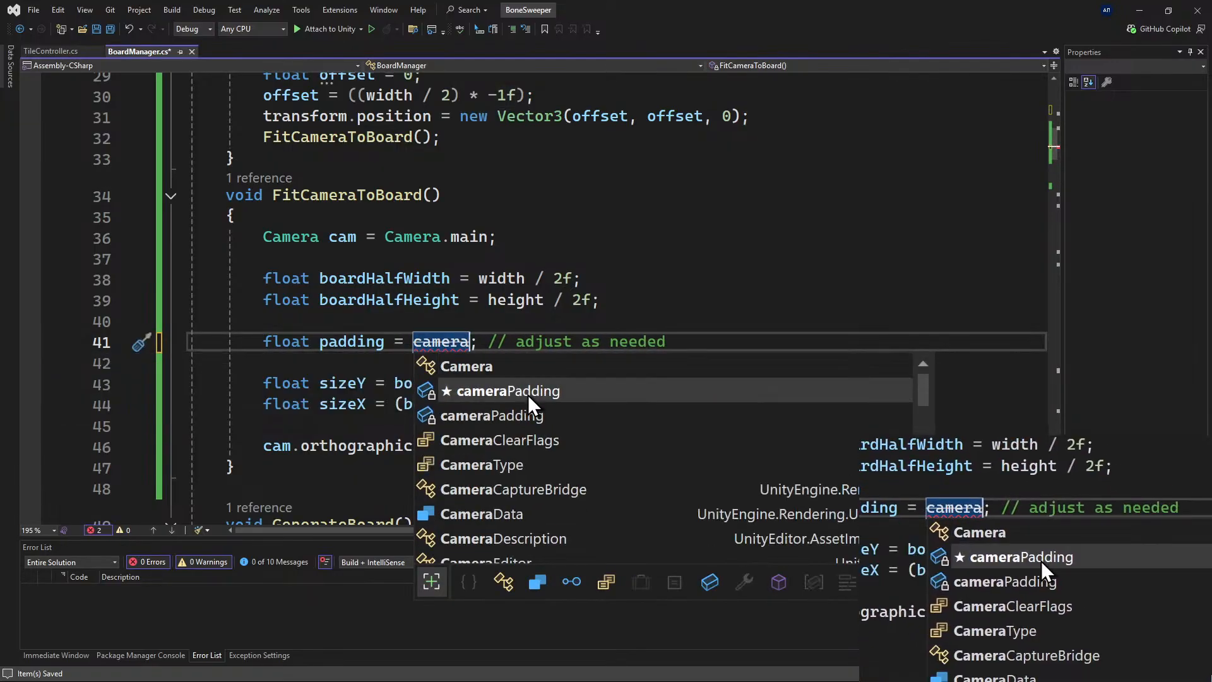
pyautogui.doubleClick(528, 395)
pyautogui.click(814, 326)
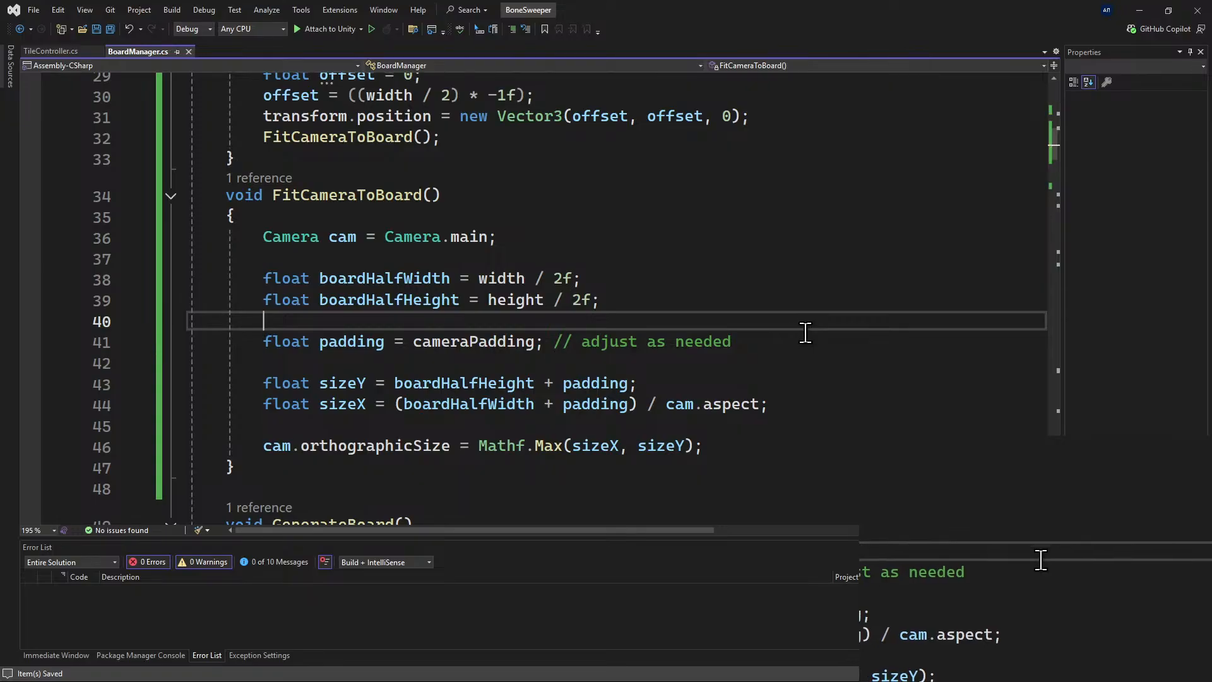
# Switch to Unity, select the BoardManager object and test the camera framing of the 21 by 21 board in Play mode.
pyautogui.click(1139, 11)
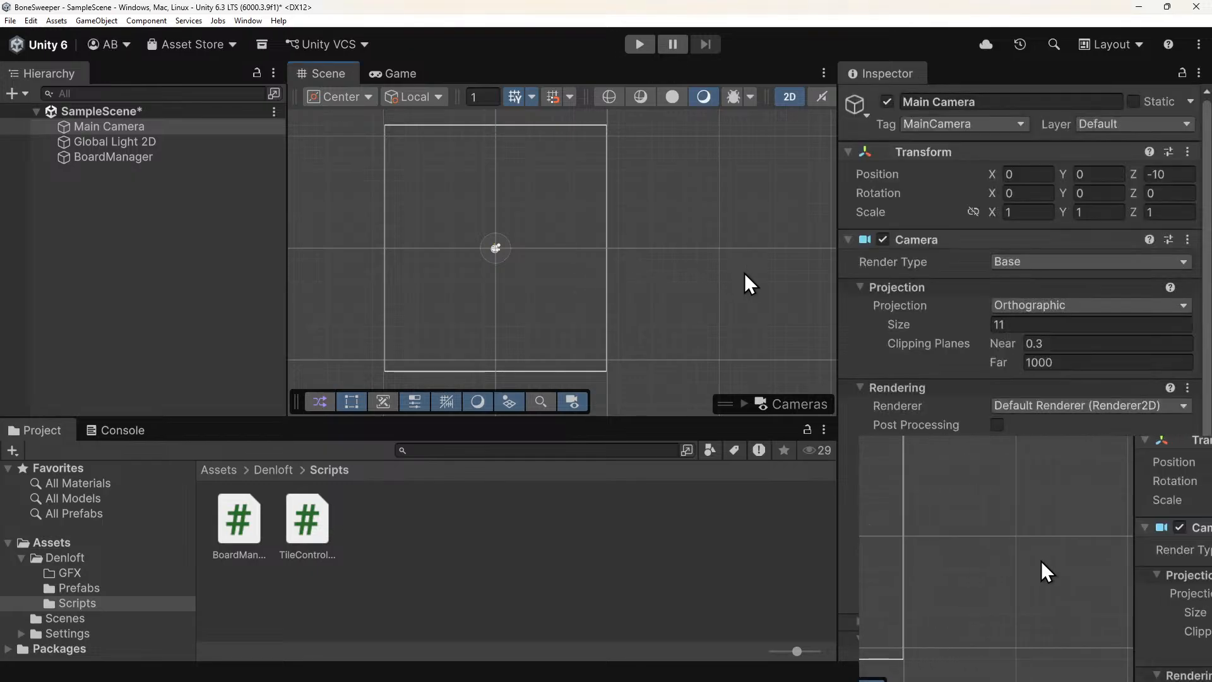
pyautogui.click(120, 141)
pyautogui.click(120, 157)
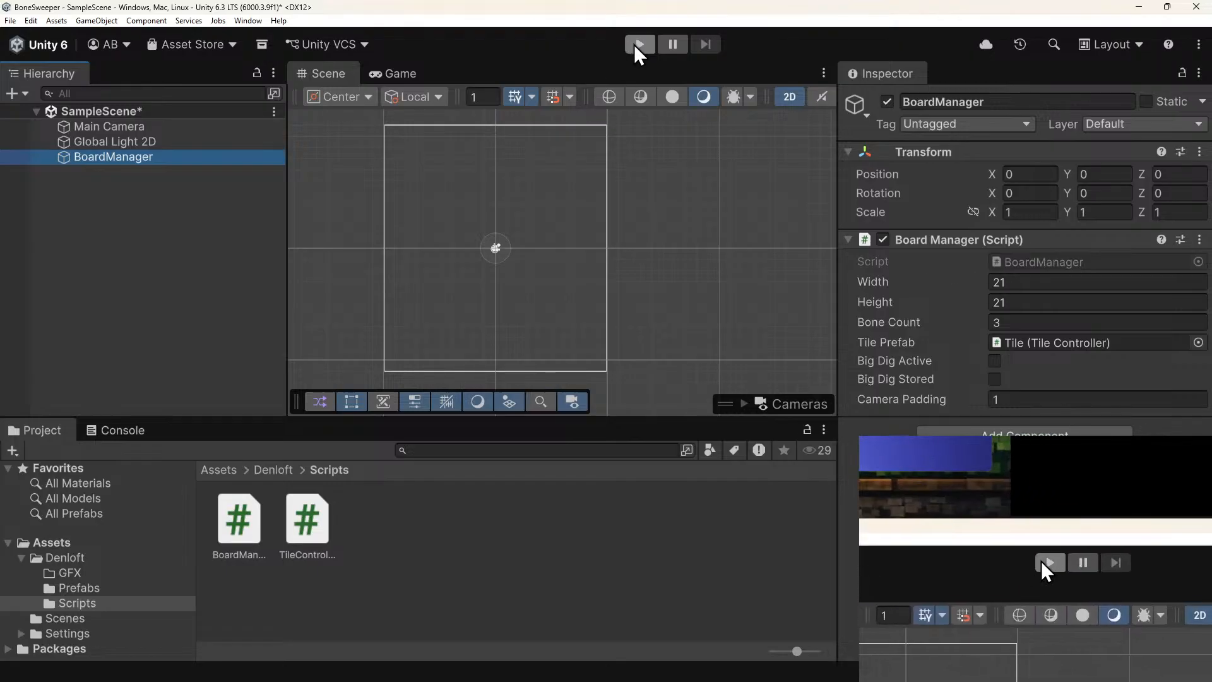
pyautogui.click(635, 44)
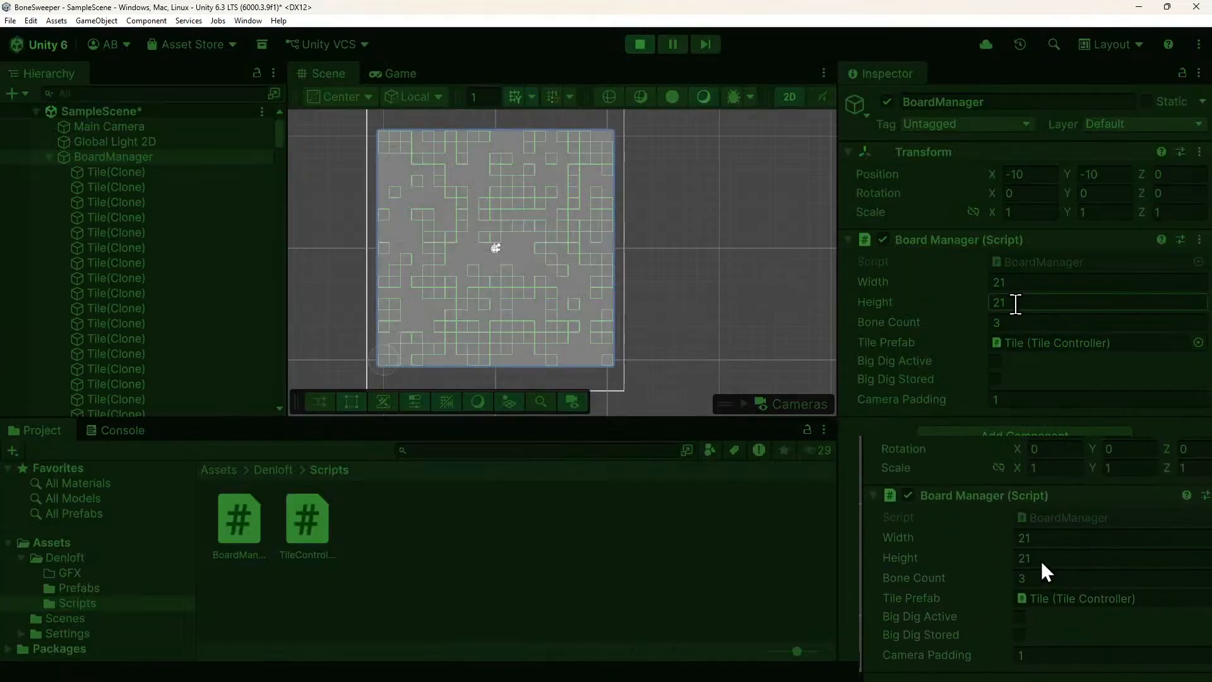
pyautogui.scroll(-1, 471, 260)
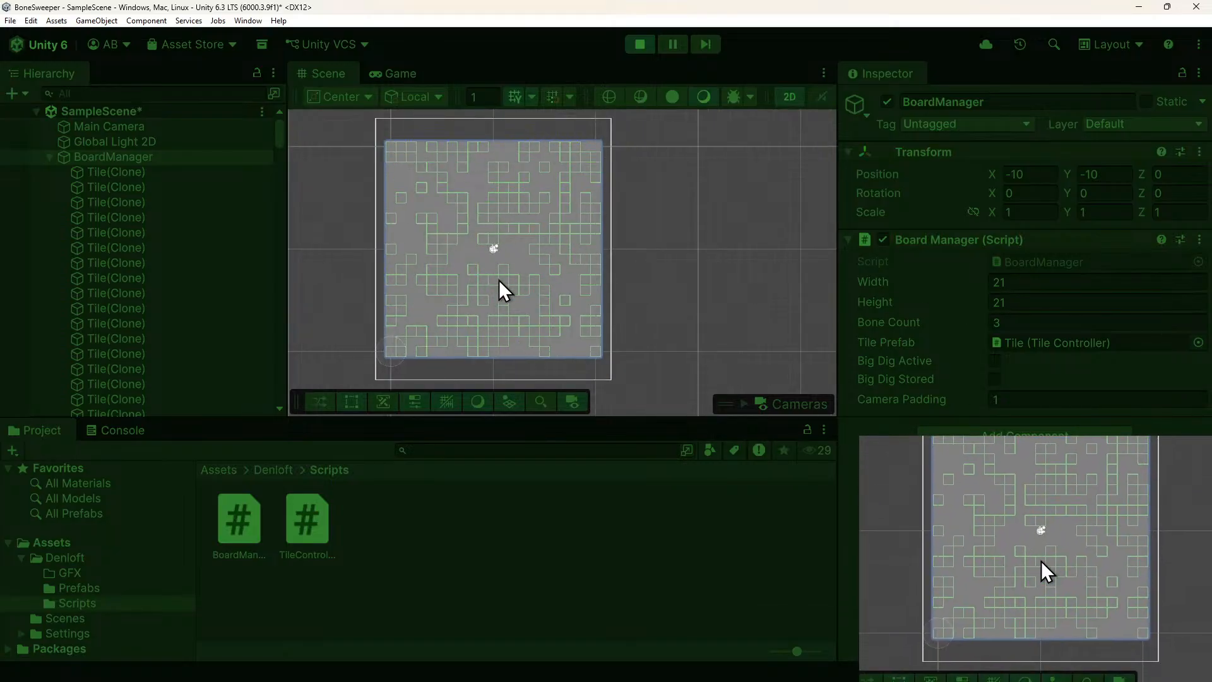
pyautogui.click(640, 44)
# Set the BoardManager's width and height to 10 and check the camera framing in Play mode.
pyautogui.click(1012, 282)
pyautogui.write('10')
pyautogui.press('Tab')
pyautogui.write('1')
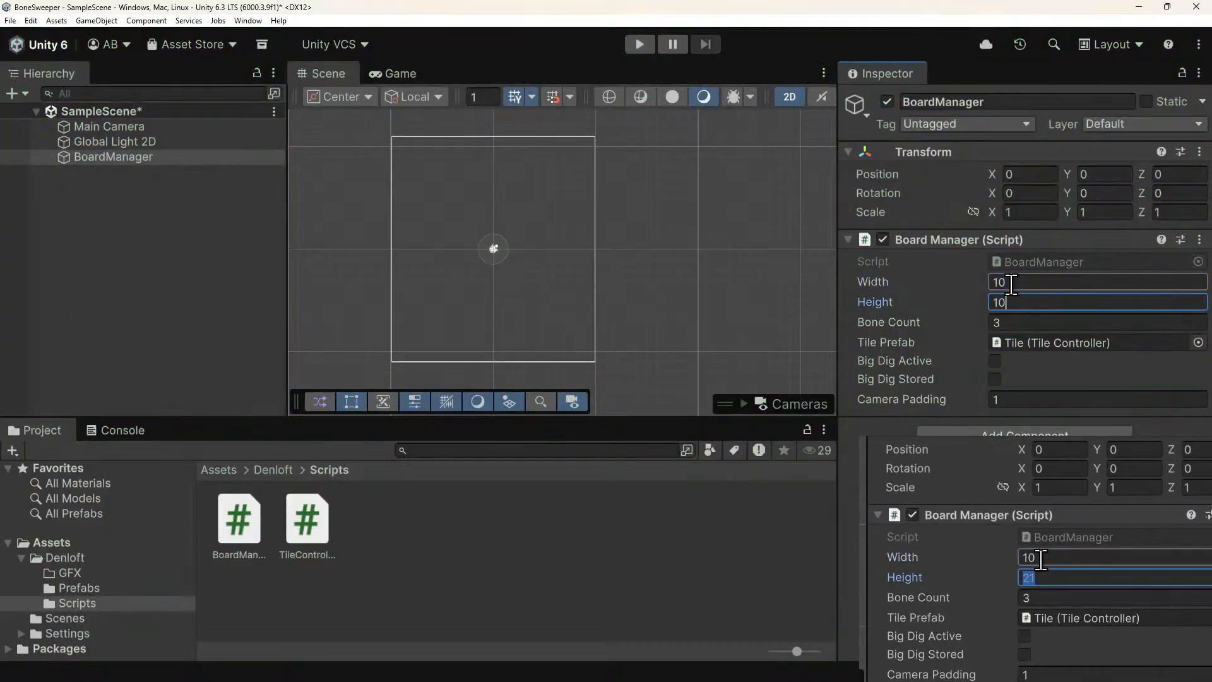
pyautogui.write('0')
pyautogui.click(640, 44)
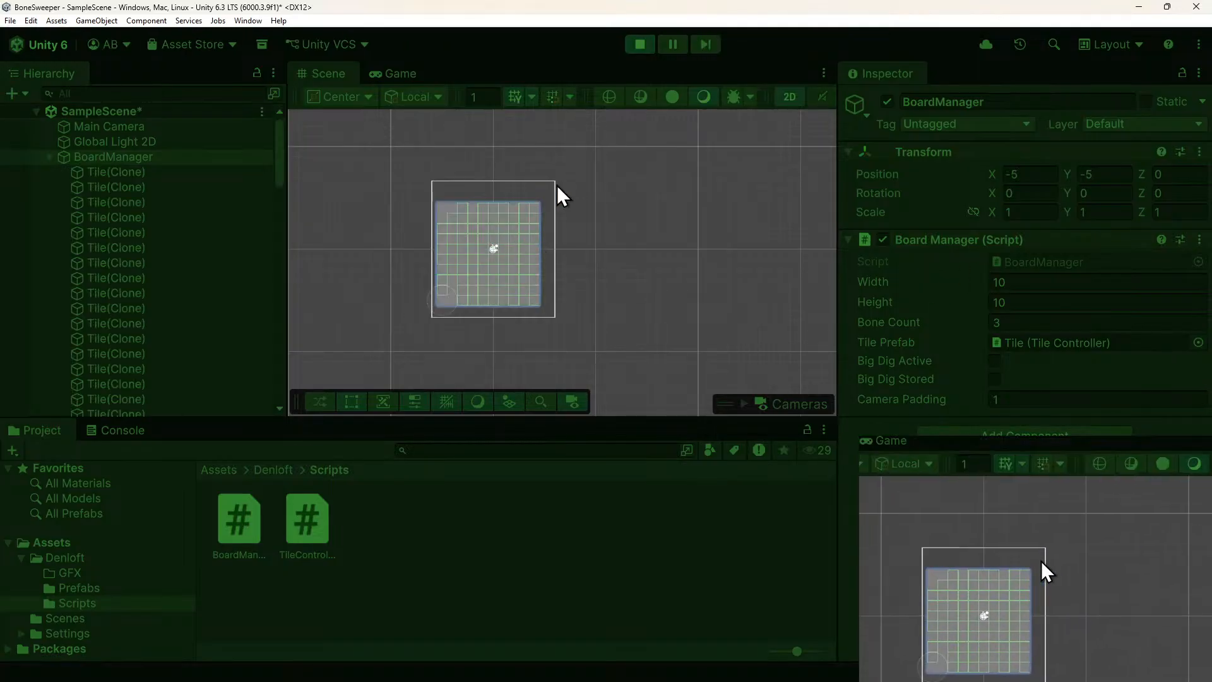
pyautogui.click(640, 44)
# Set the BoardManager's width and height to 9, check the framing in the Scene and Game views in Play mode, and stop playback.
pyautogui.click(1032, 282)
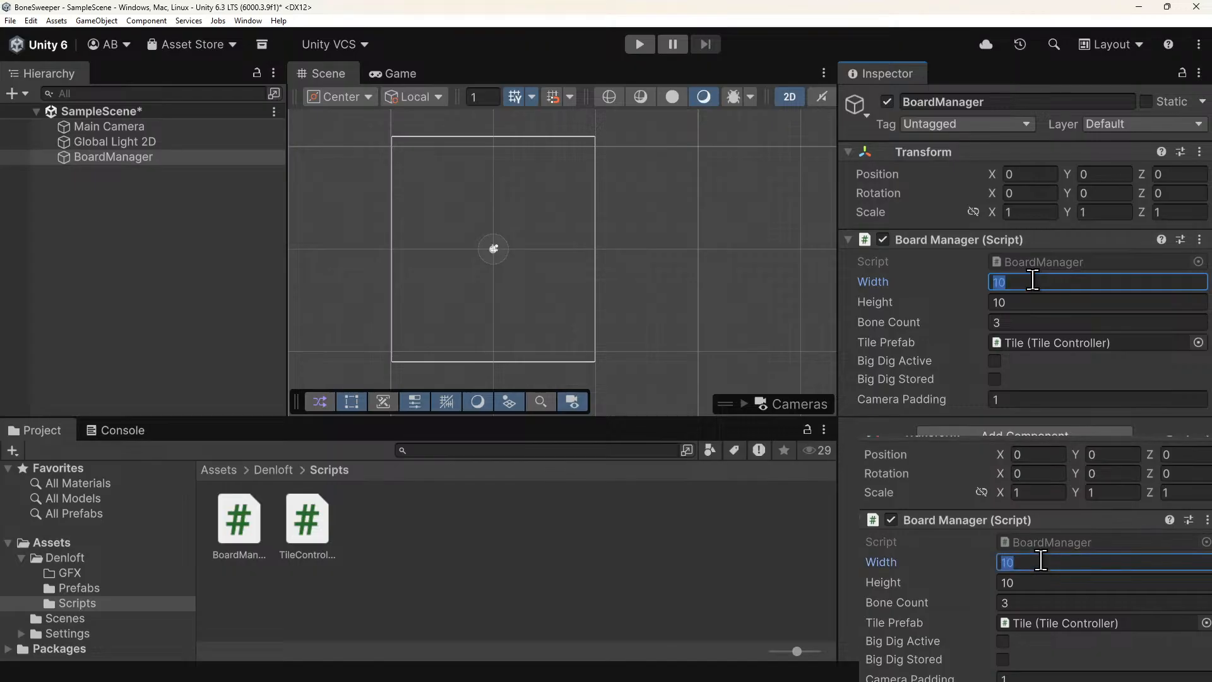
pyautogui.write('9')
pyautogui.press('Tab')
pyautogui.write('9')
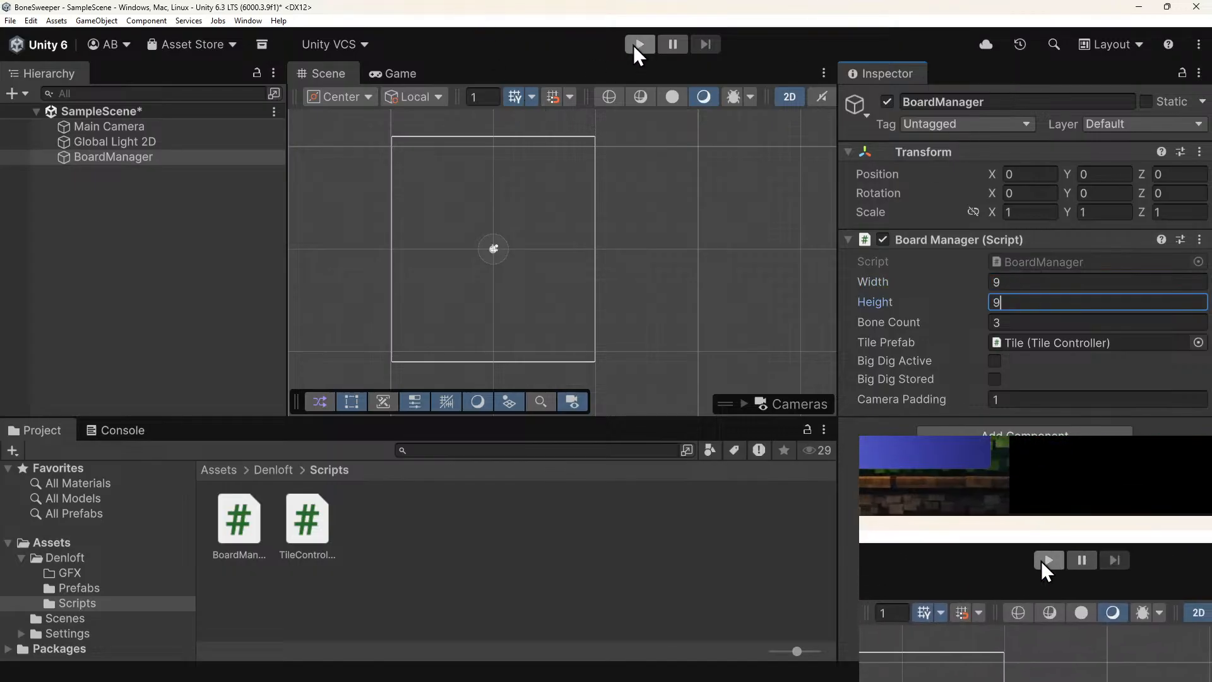
pyautogui.click(641, 42)
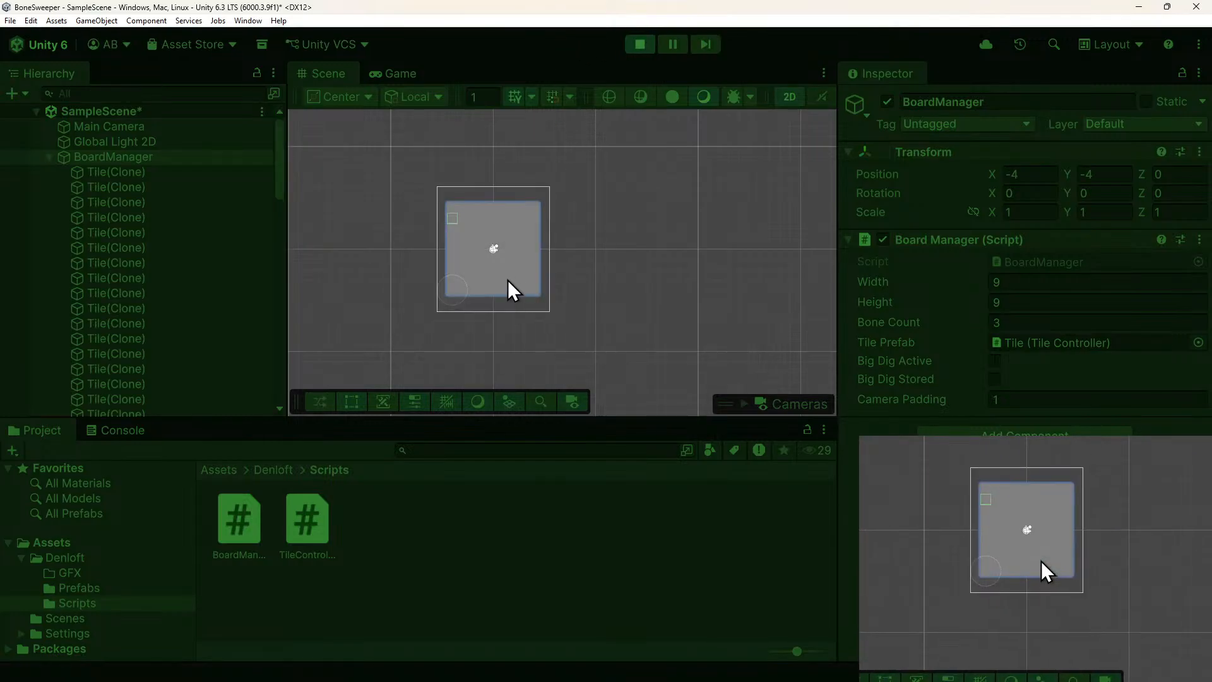
pyautogui.scroll(5, 457, 199)
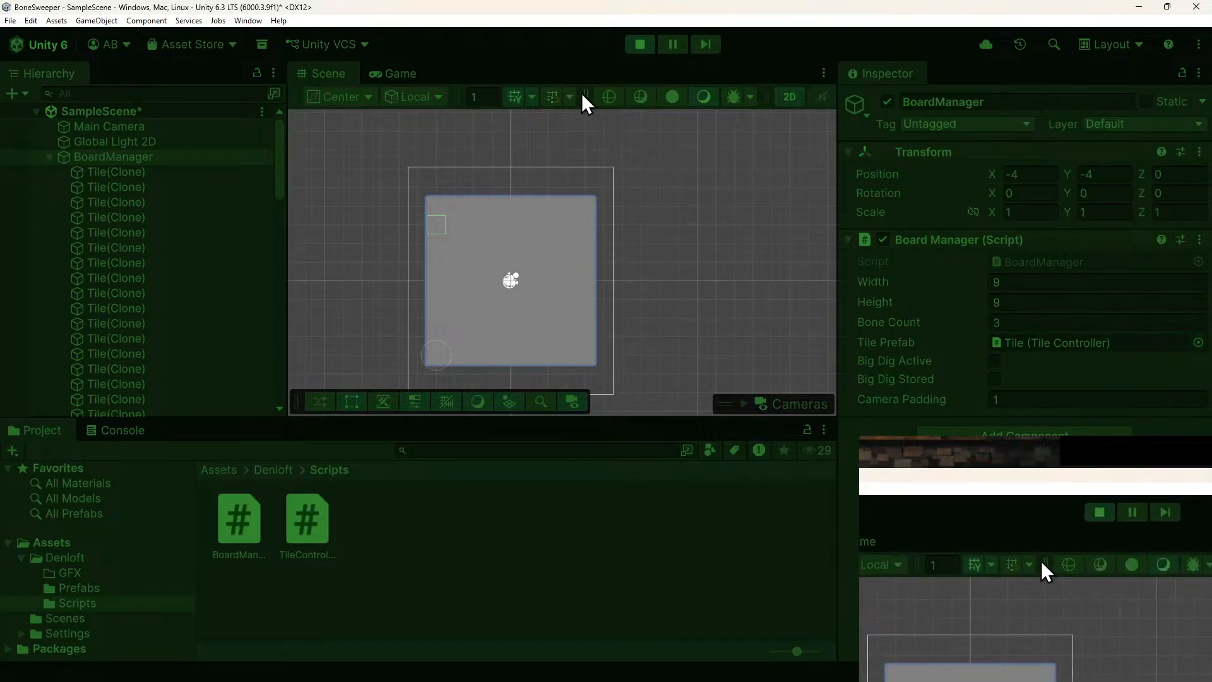
pyautogui.click(396, 74)
pyautogui.click(640, 45)
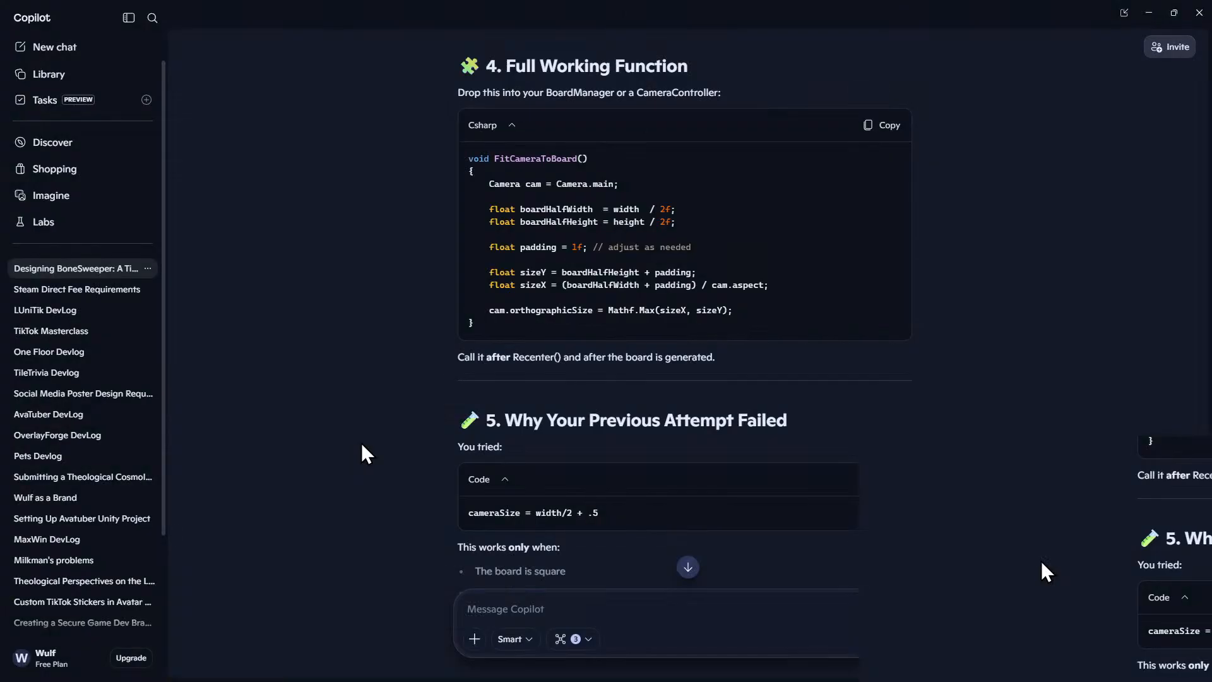
# Switch to Copilot and send the message "ok, camera is workign nicely now. let's do the next step".
pyautogui.scroll(-7, 559, 445)
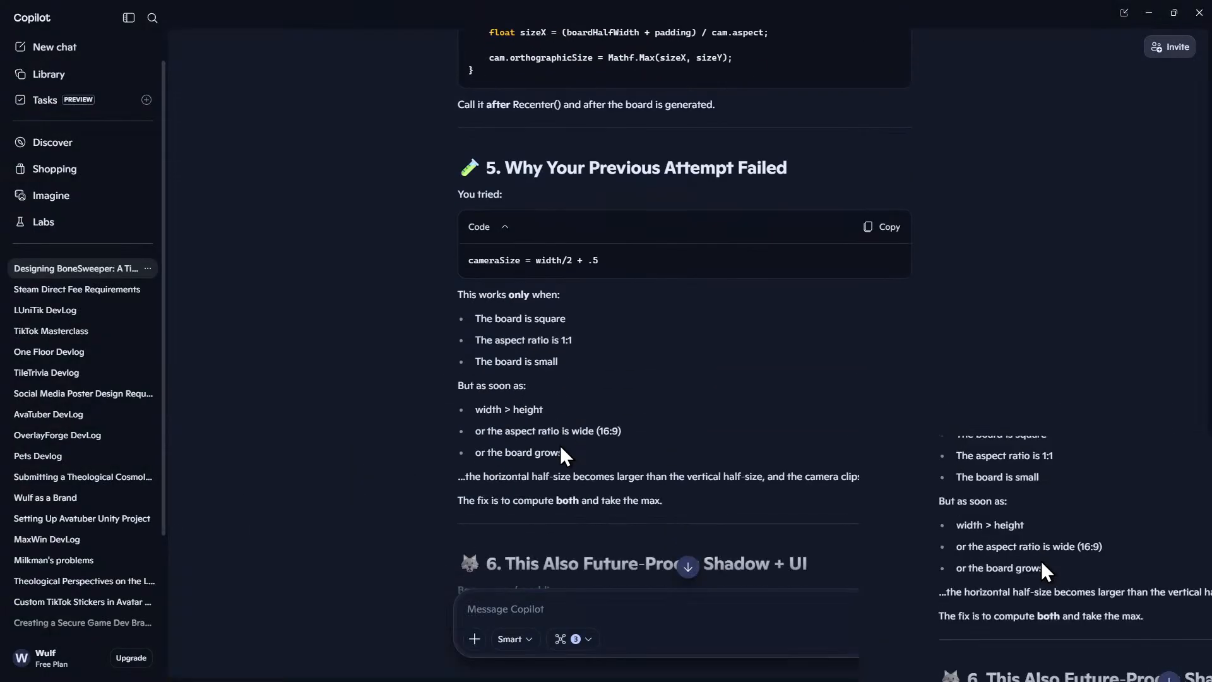
pyautogui.click(688, 568)
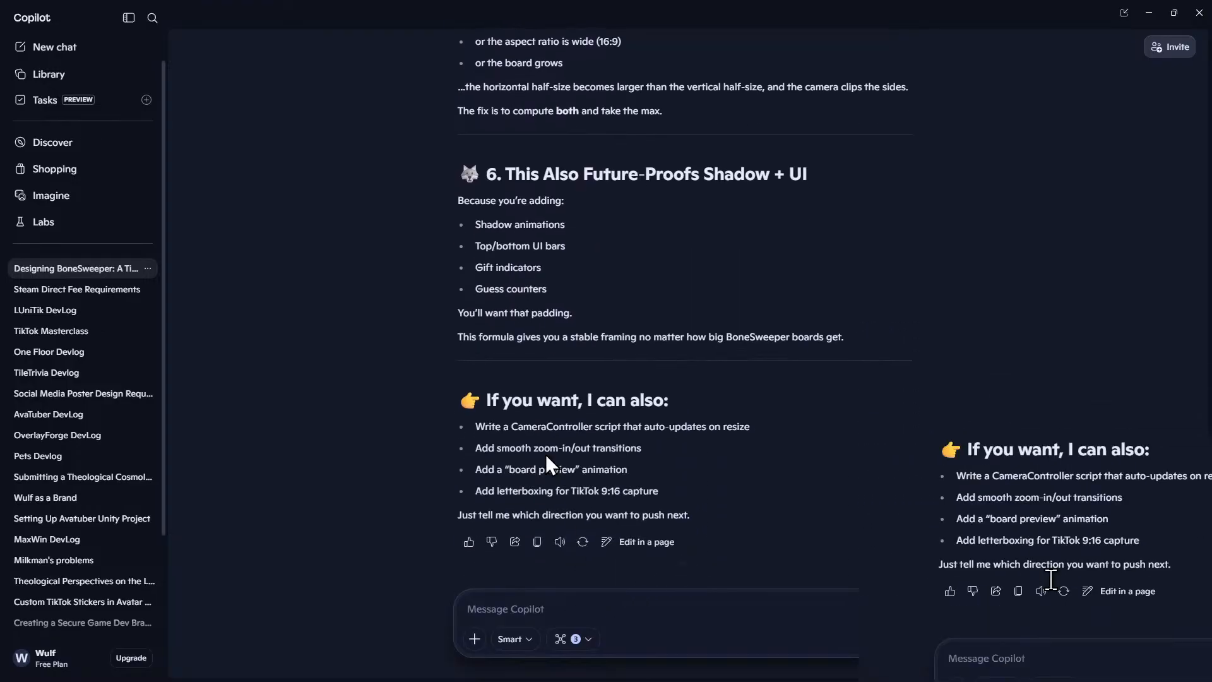
pyautogui.write('o')
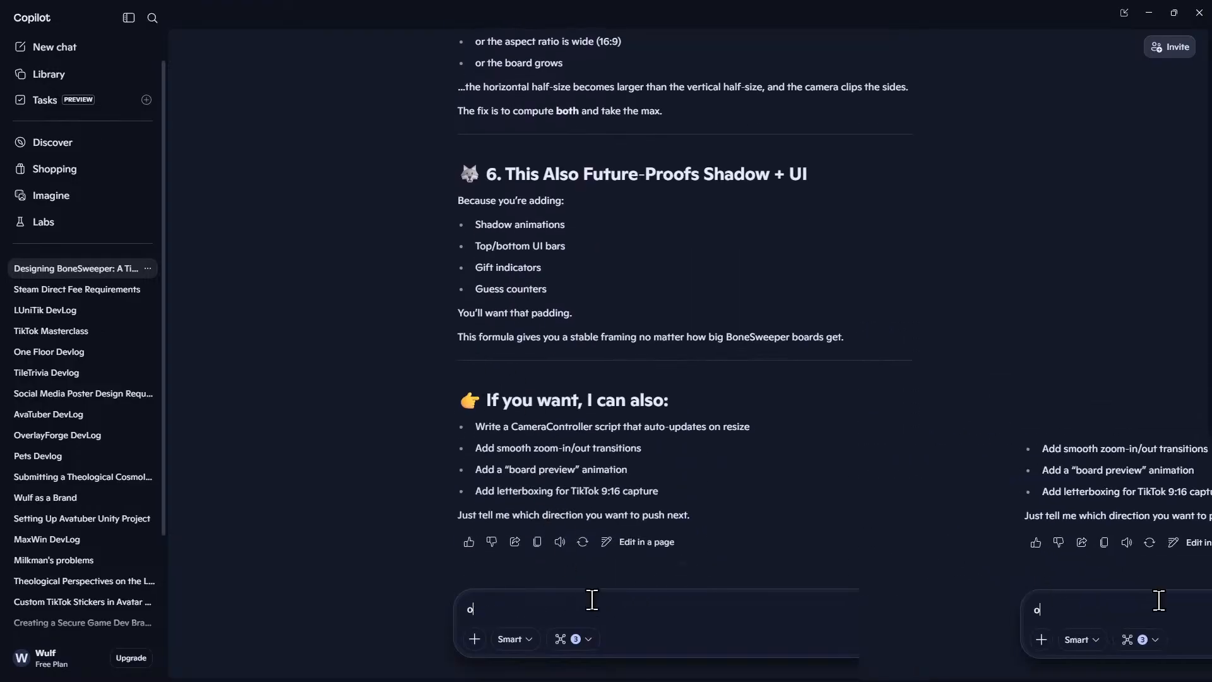
pyautogui.write('k, camera is ')
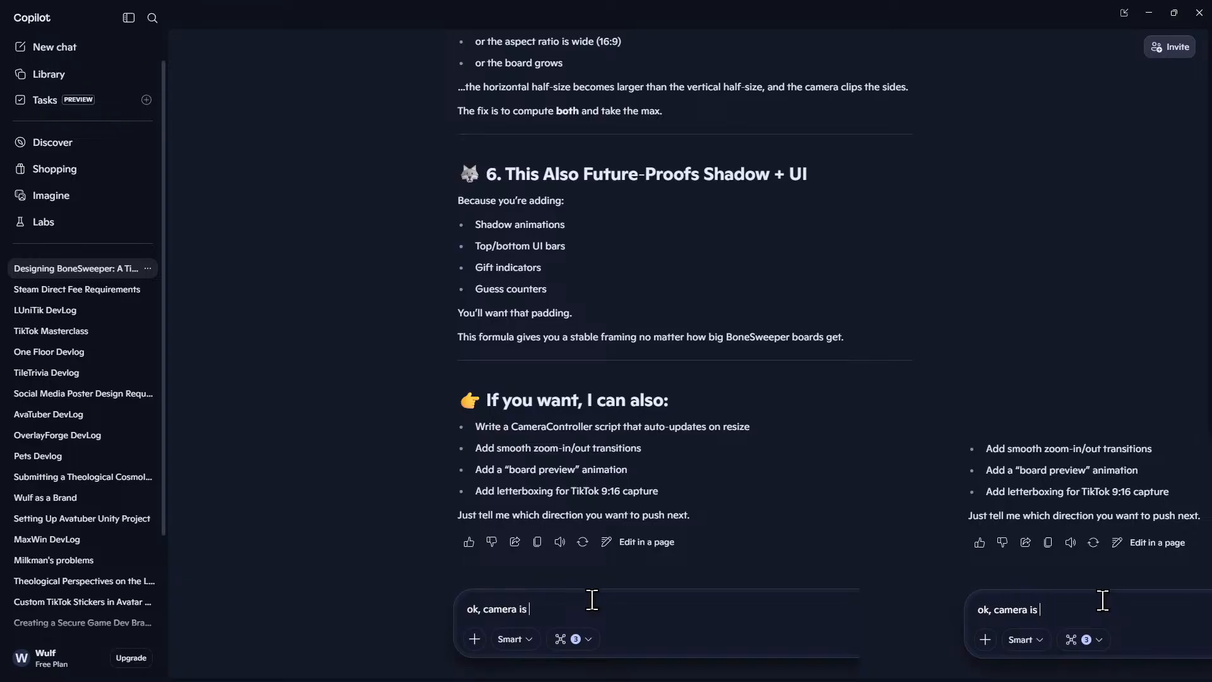
pyautogui.write('workign nice, now. ')
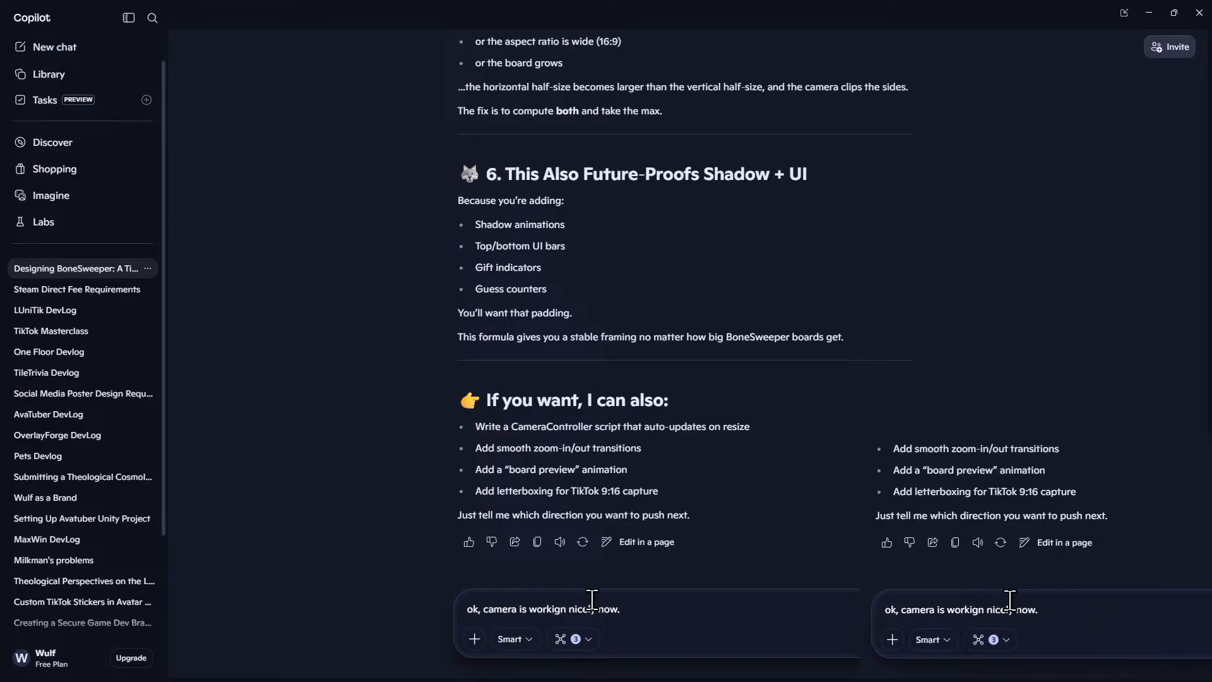
pyautogui.write('lets')
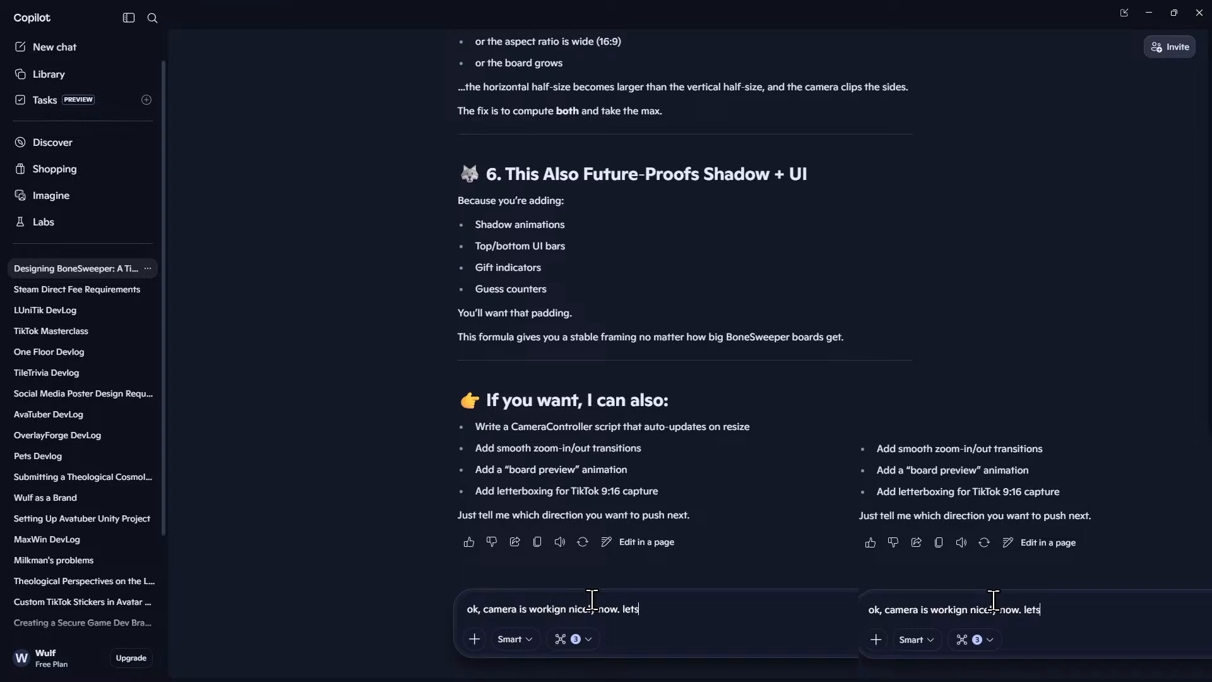
pyautogui.press('BackSpace')
pyautogui.write("'s do the ne")
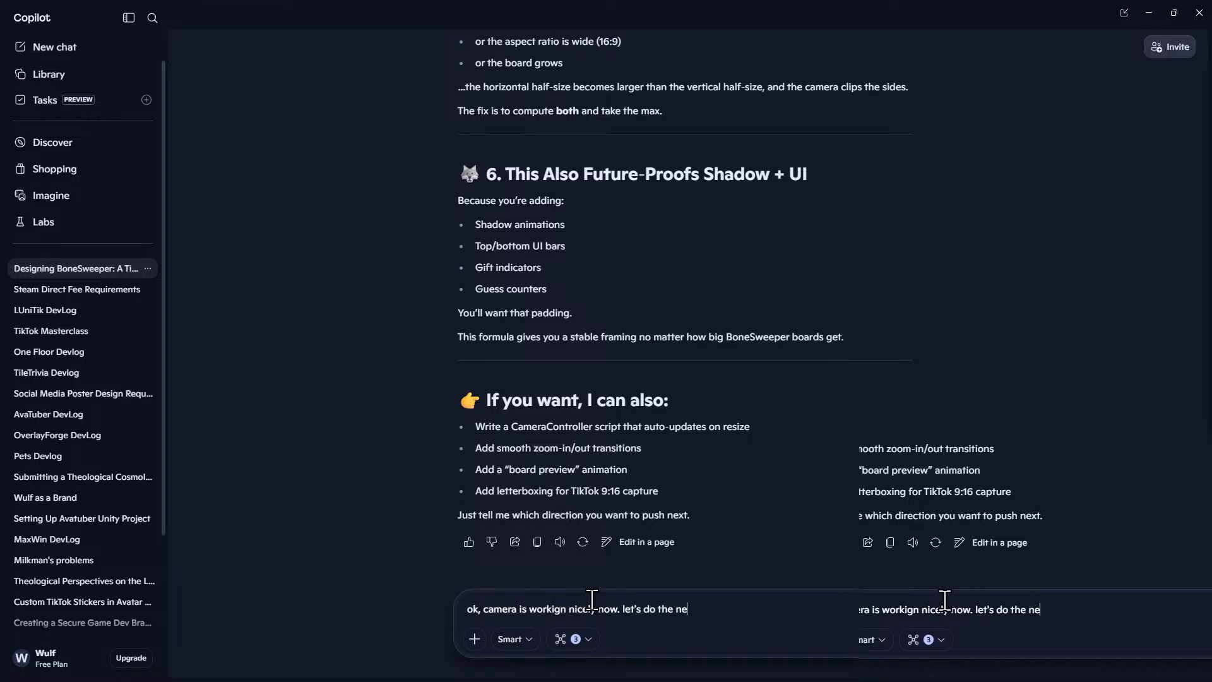
pyautogui.write('xt step')
pyautogui.press('Return')
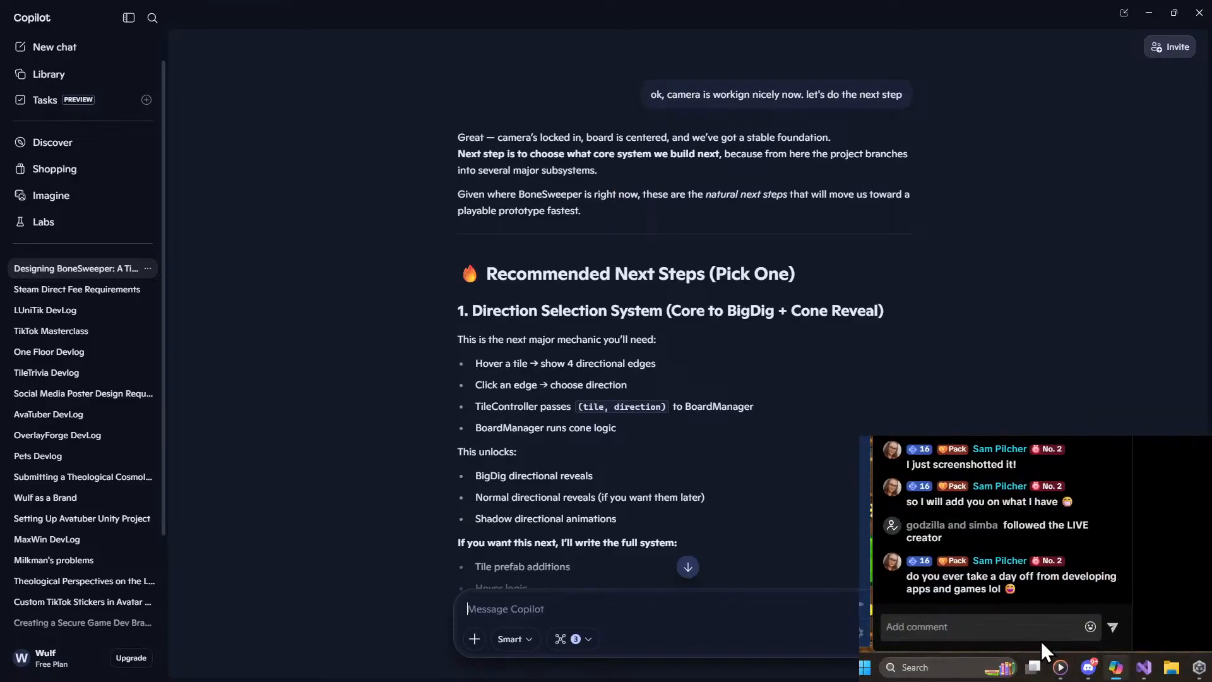
# Open Calculator, multiply 28 by 7, and close it.
pyautogui.press('super')
pyautogui.write('calc')
pyautogui.press('Return')
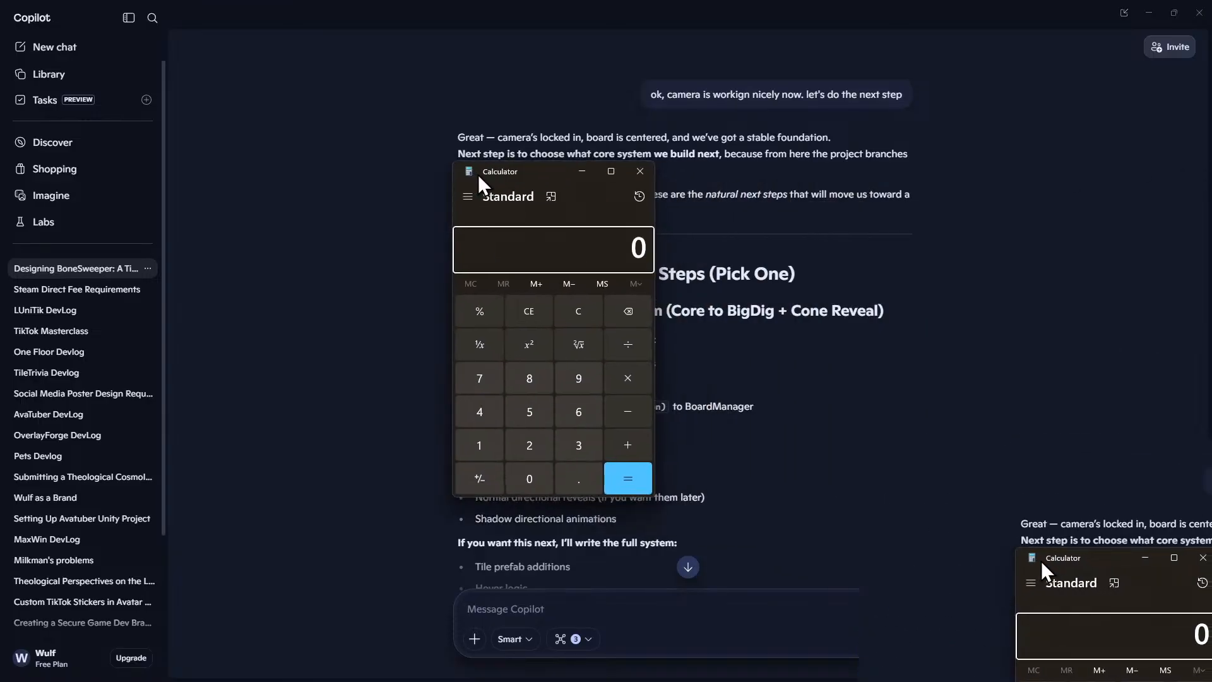
pyautogui.write('28*7')
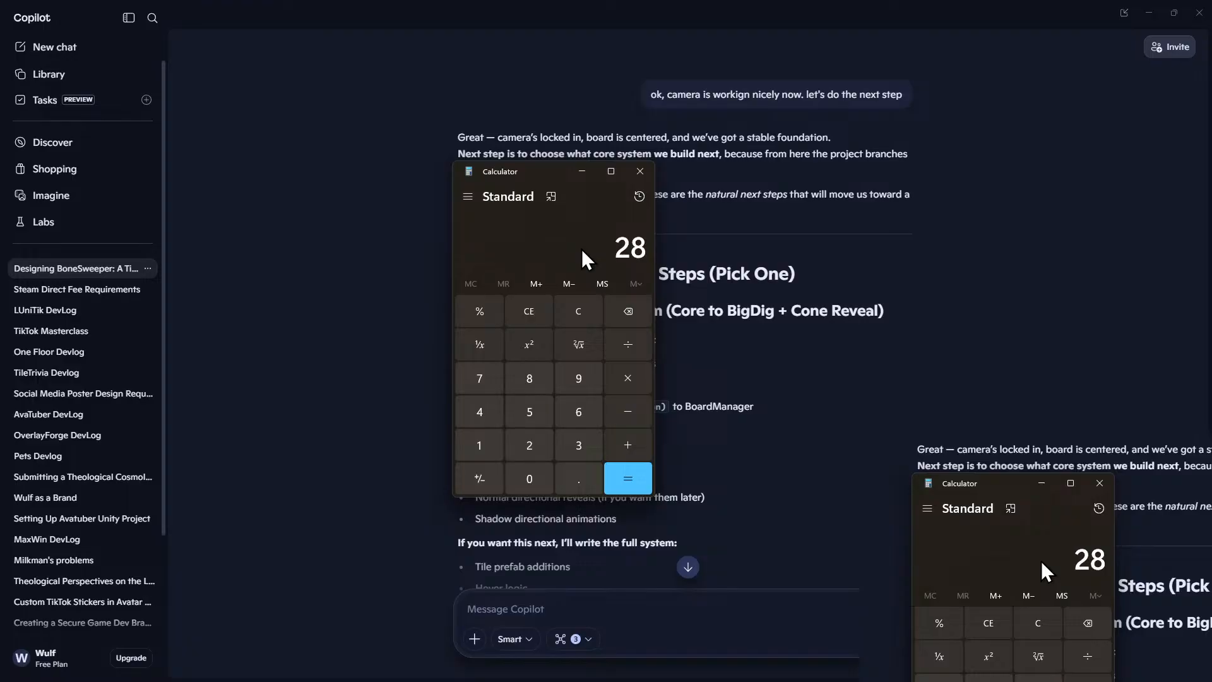
pyautogui.press('Return')
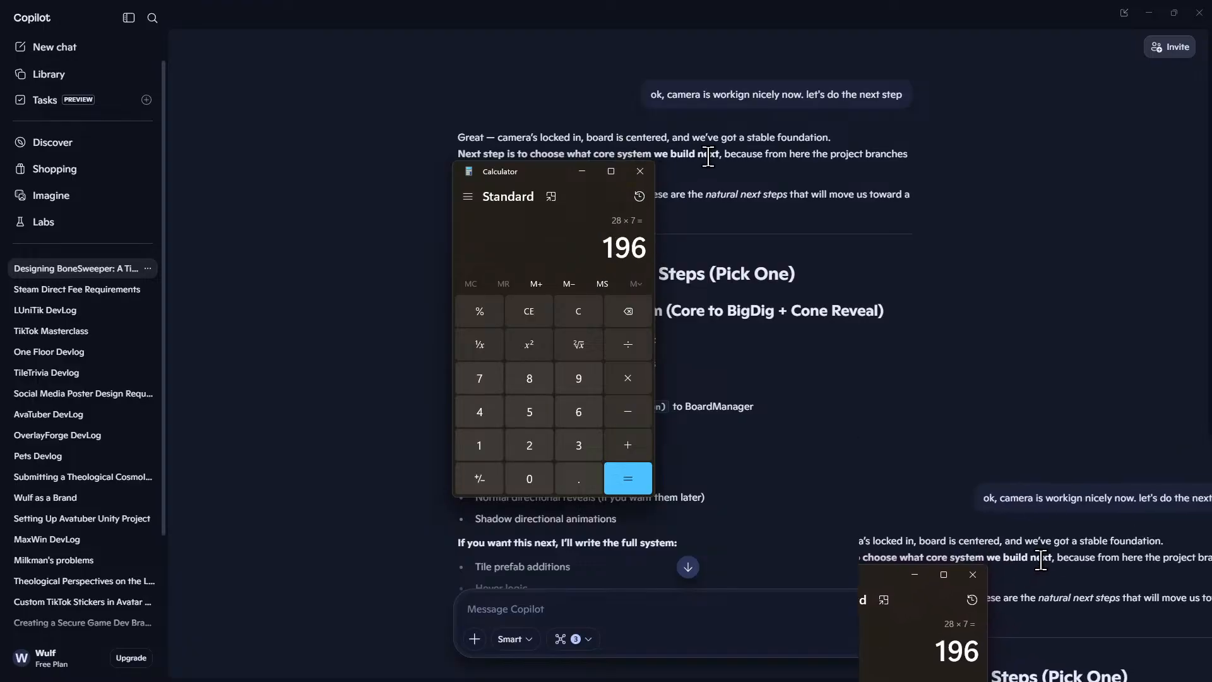
pyautogui.click(639, 174)
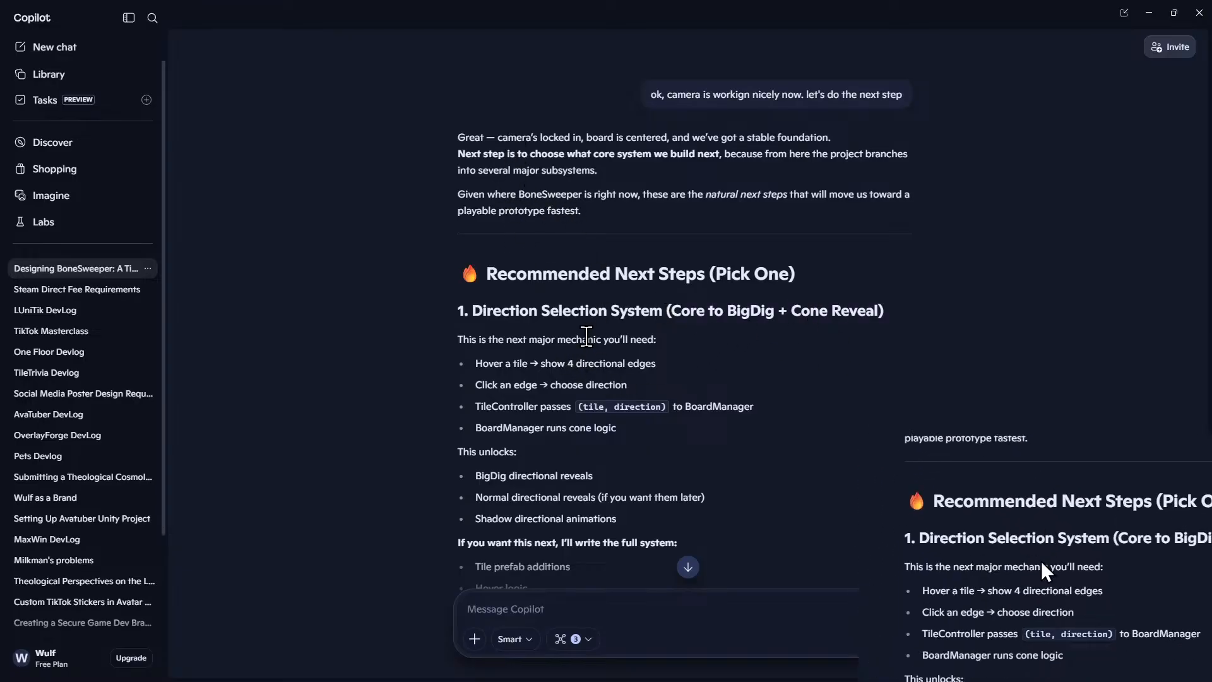
# Read through Copilot's recommended next steps, from the Direction Selection System to the Tile Art Pipeline.
pyautogui.scroll(-1, 587, 335)
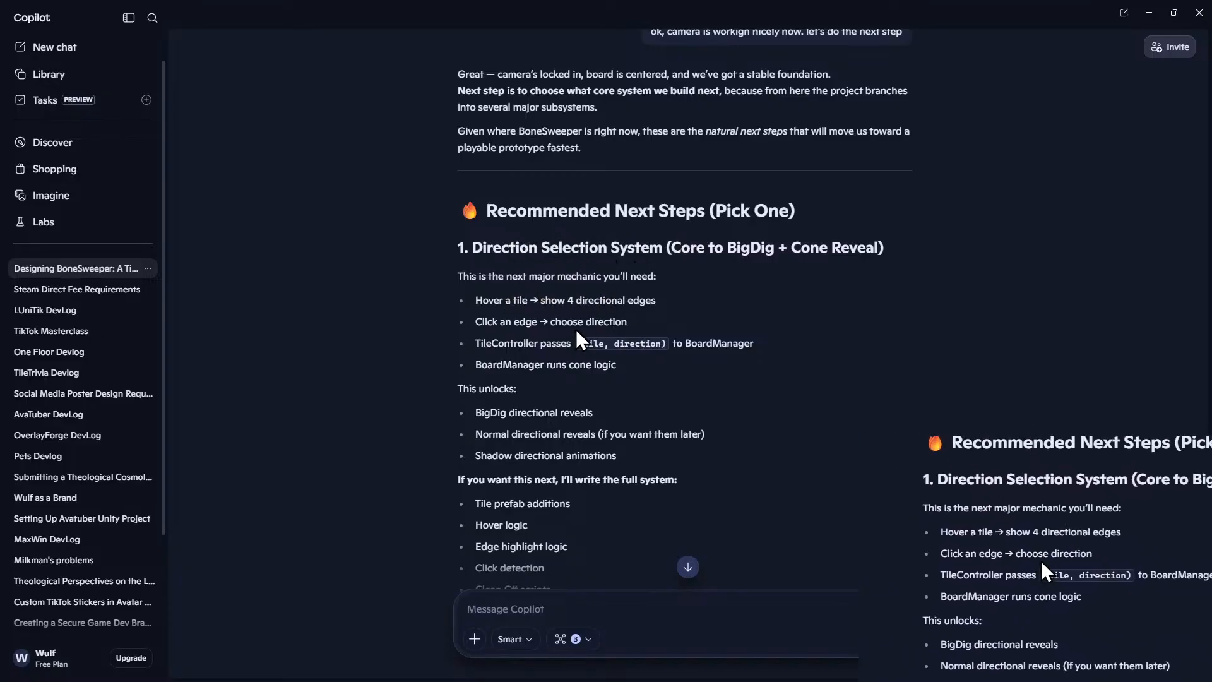
pyautogui.scroll(-3, 576, 329)
pyautogui.scroll(-2, 577, 329)
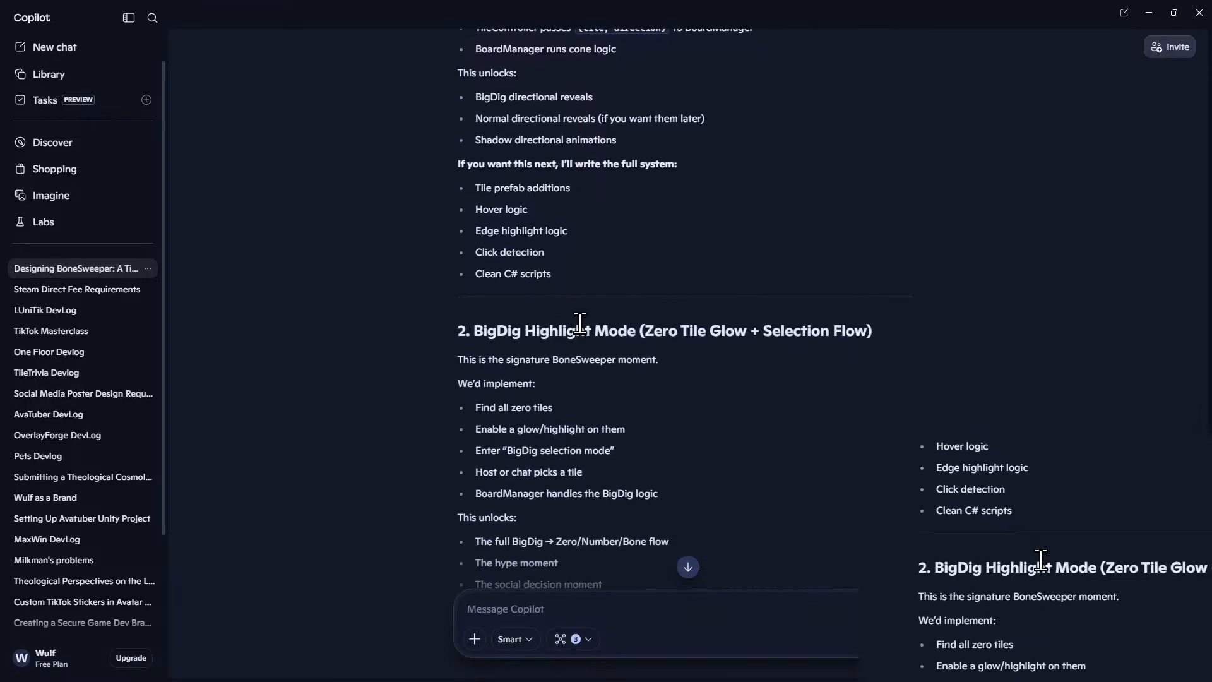
pyautogui.scroll(-8, 586, 355)
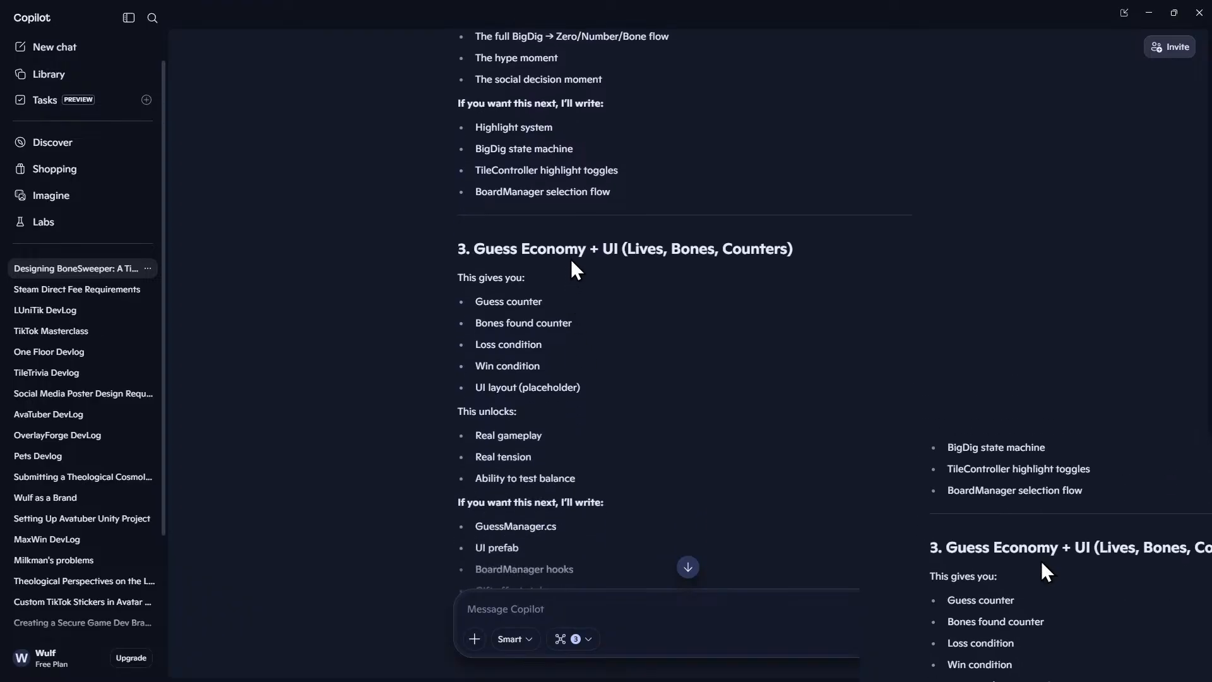
pyautogui.scroll(-3, 810, 404)
pyautogui.scroll(-5, 811, 405)
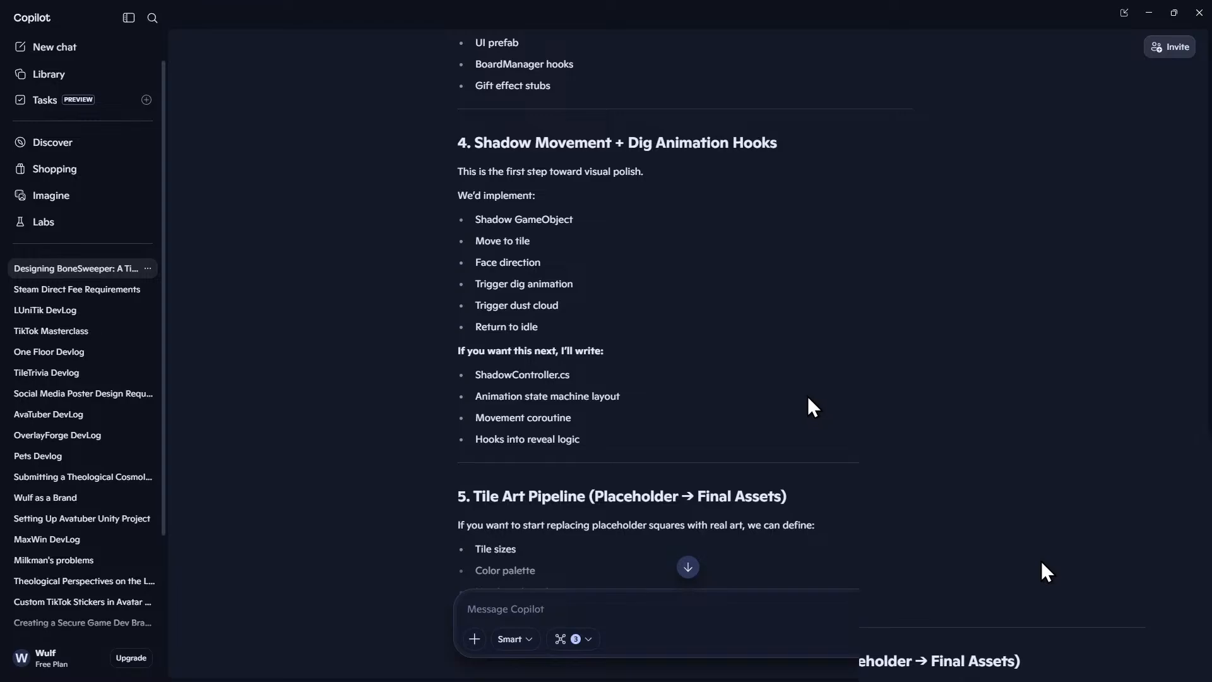
pyautogui.hotkey('alt', 'Tab')
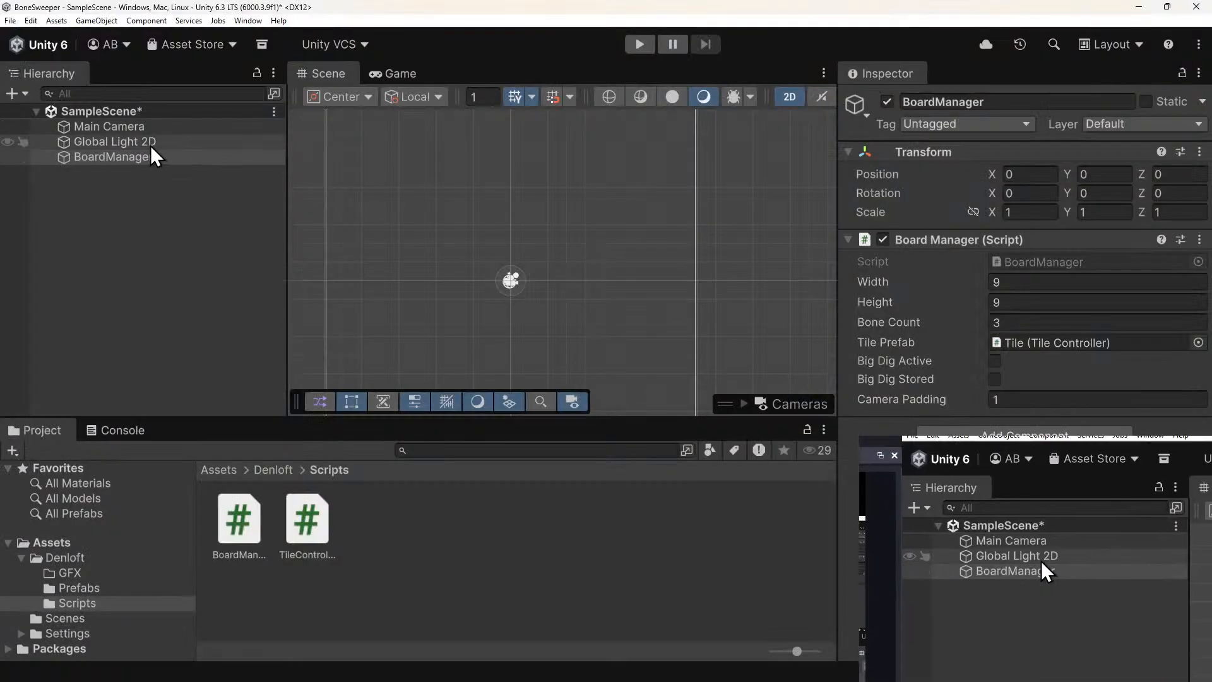
pyautogui.hotkey('alt', 'Tab')
# Review the earlier Copilot reply with the BoardManager.cs and TileController.cs code and the "What You Can Test Right Now" section.
pyautogui.scroll(-2, 630, 575)
pyautogui.scroll(20, 658, 541)
pyautogui.scroll(20, 697, 547)
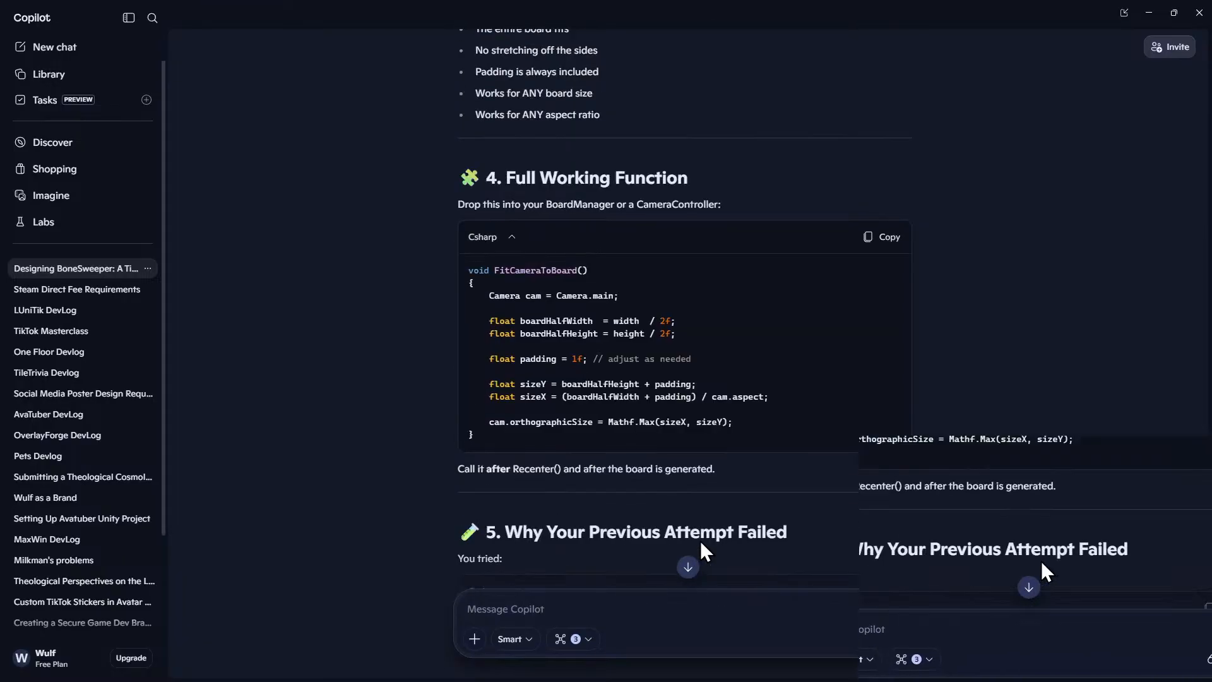
pyautogui.scroll(15, 701, 543)
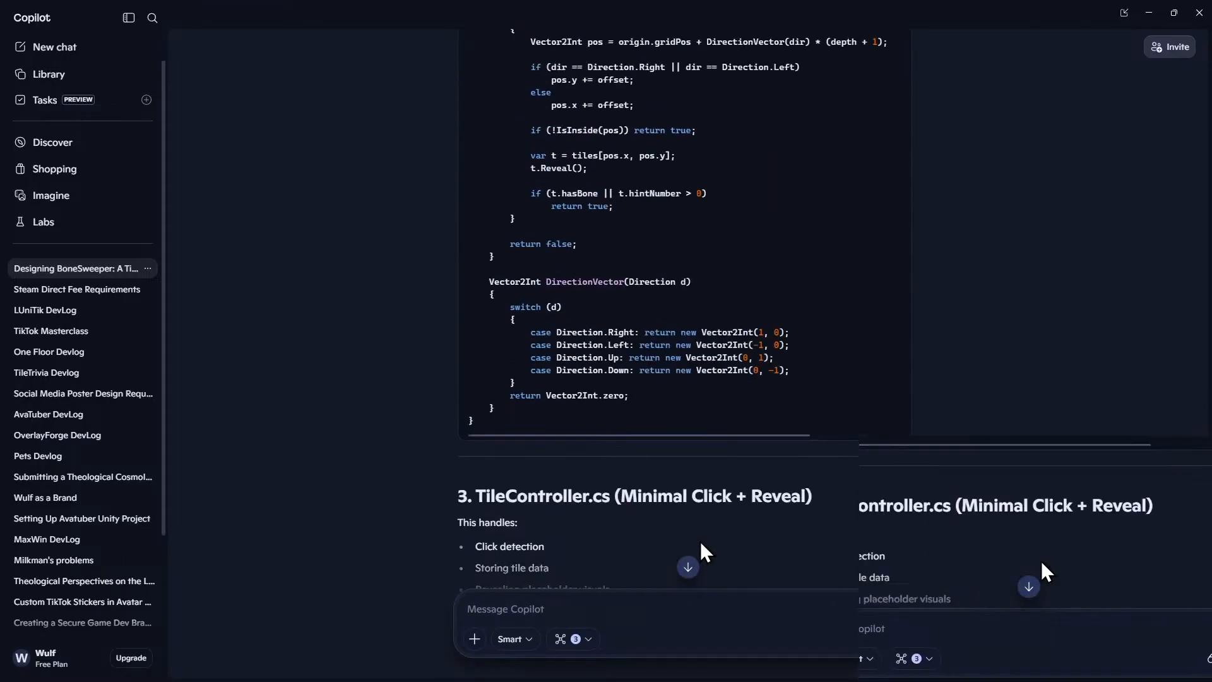
pyautogui.scroll(1, 700, 540)
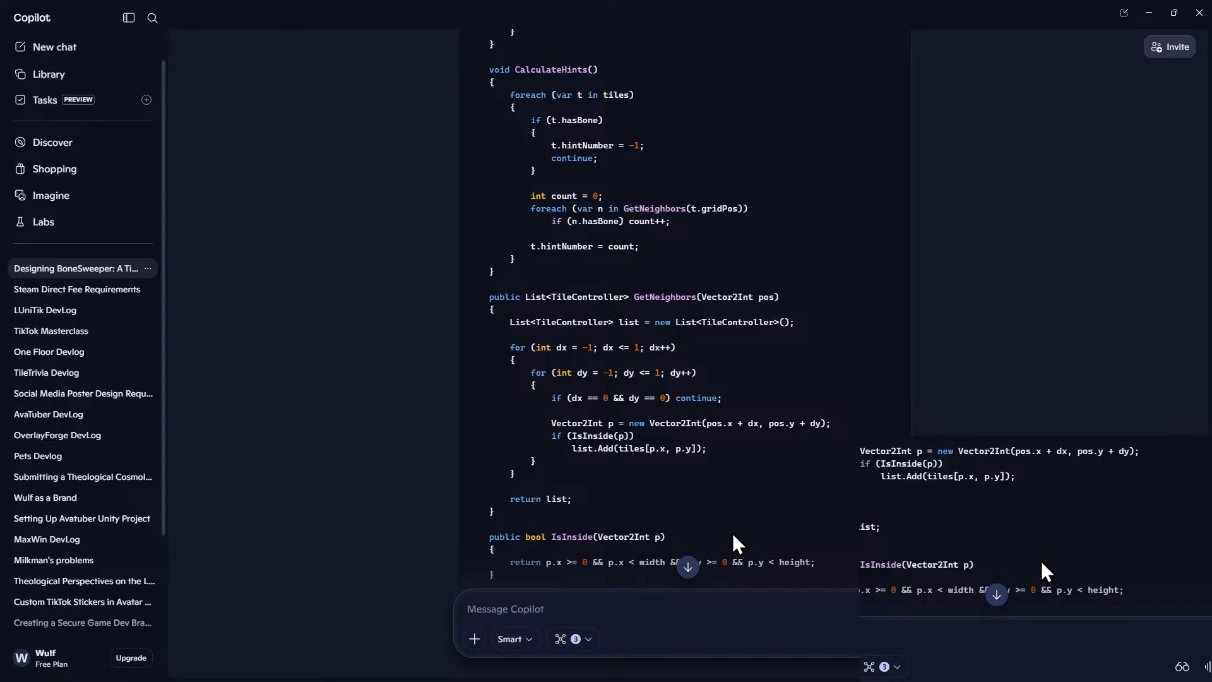
pyautogui.scroll(5, 654, 459)
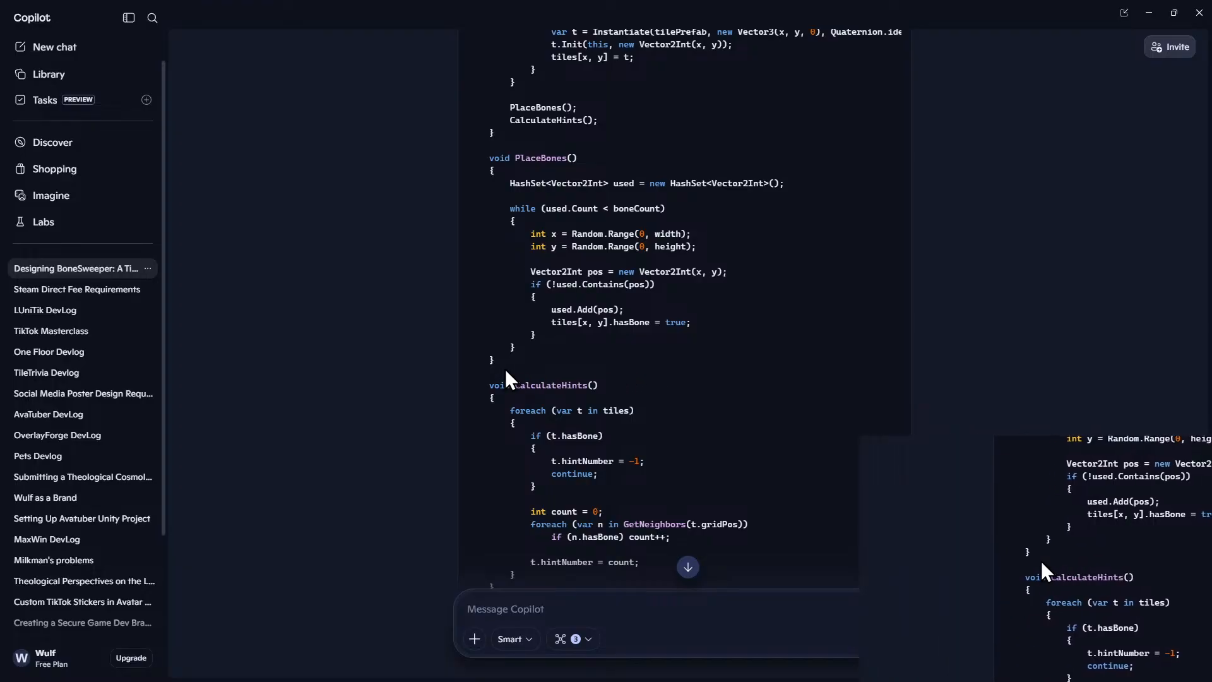
pyautogui.scroll(2, 524, 366)
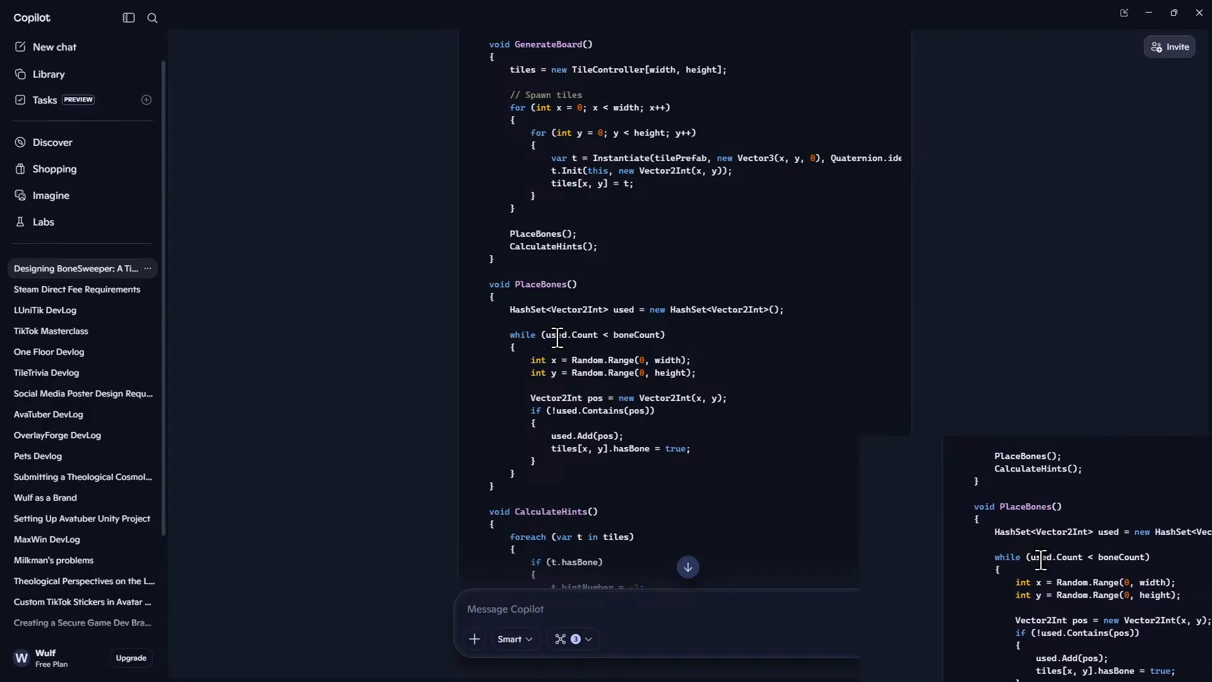
pyautogui.scroll(8, 654, 336)
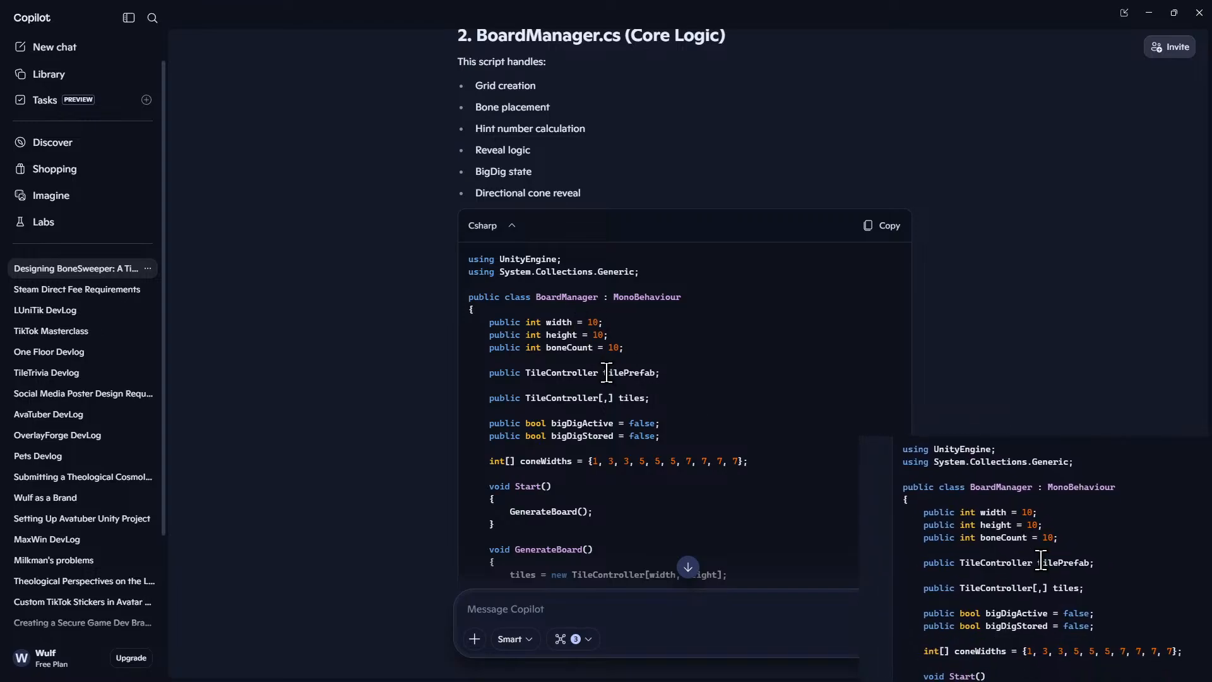
pyautogui.scroll(4, 607, 372)
pyautogui.scroll(-9, 606, 373)
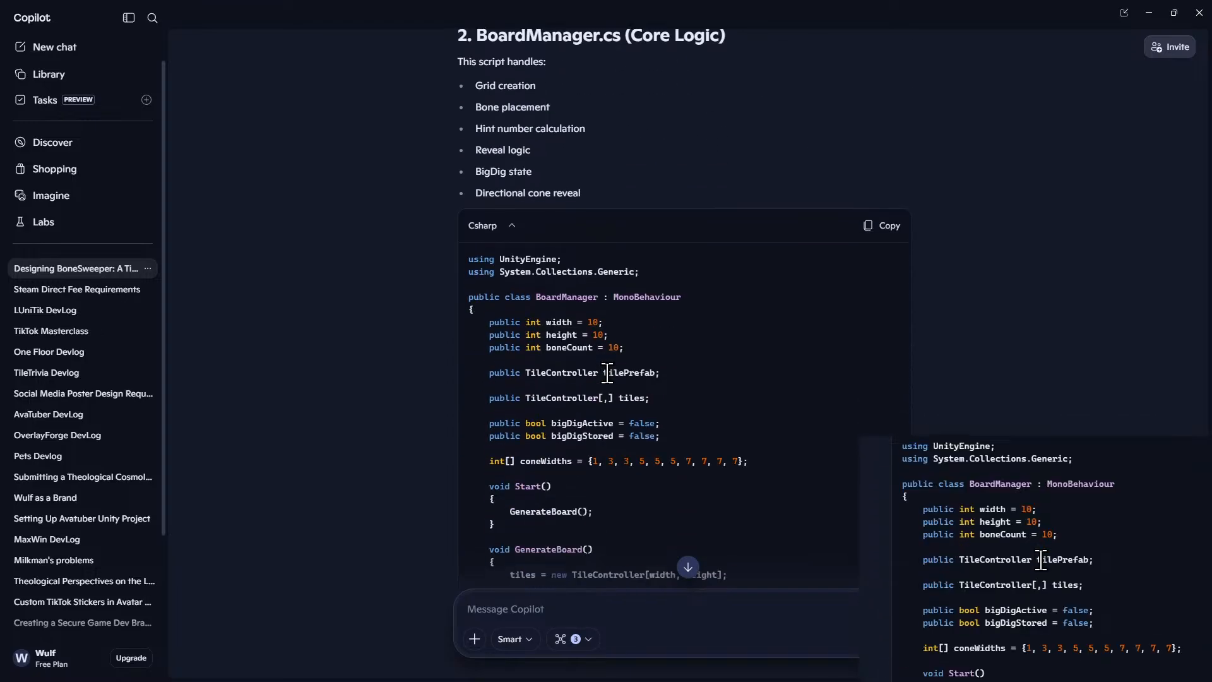
pyautogui.scroll(-20, 607, 373)
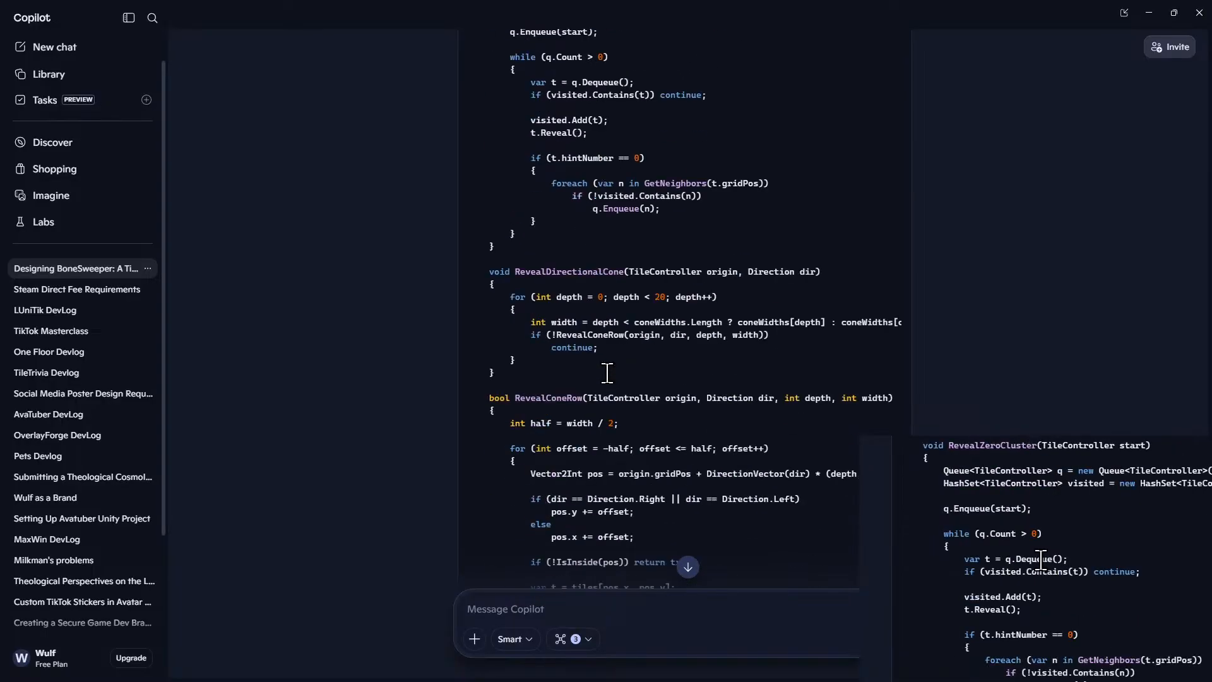
pyautogui.scroll(-15, 607, 373)
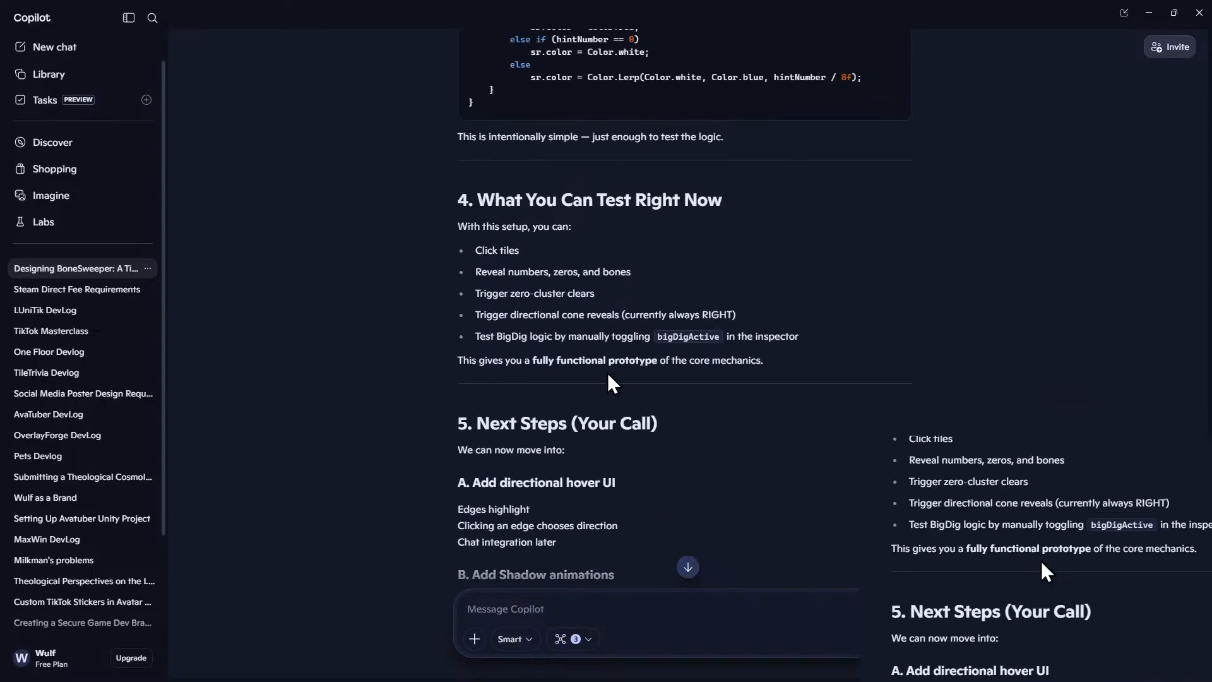
pyautogui.scroll(15, 537, 178)
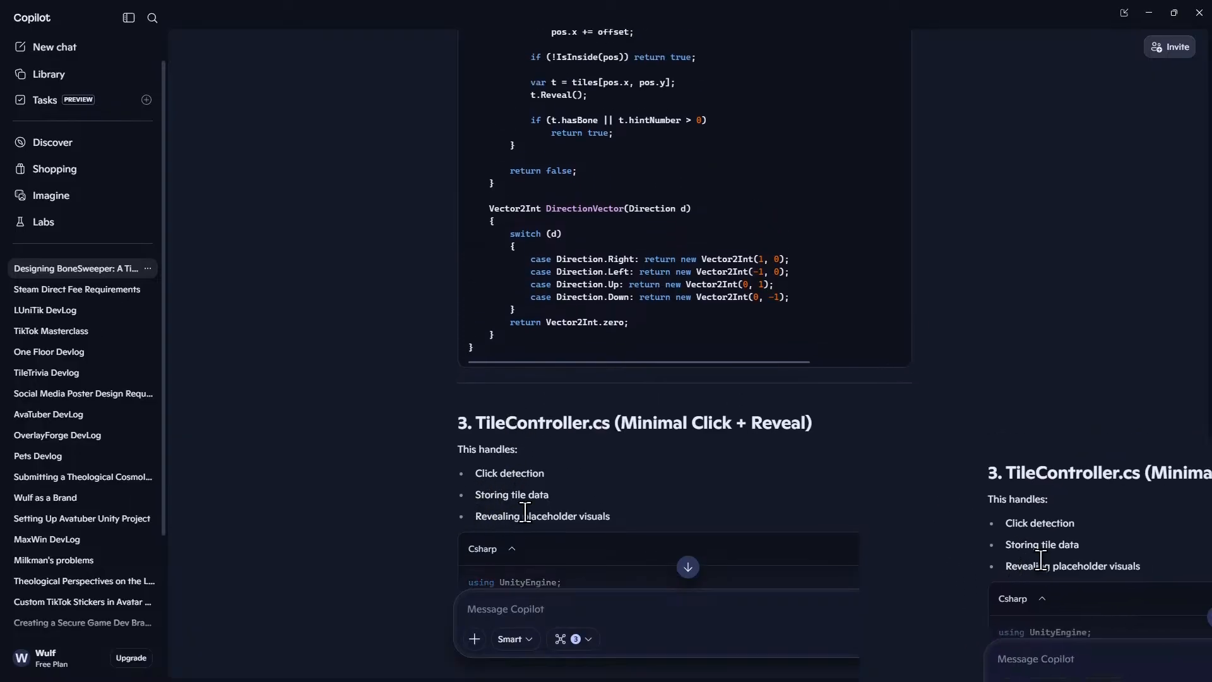
pyautogui.scroll(-10, 566, 541)
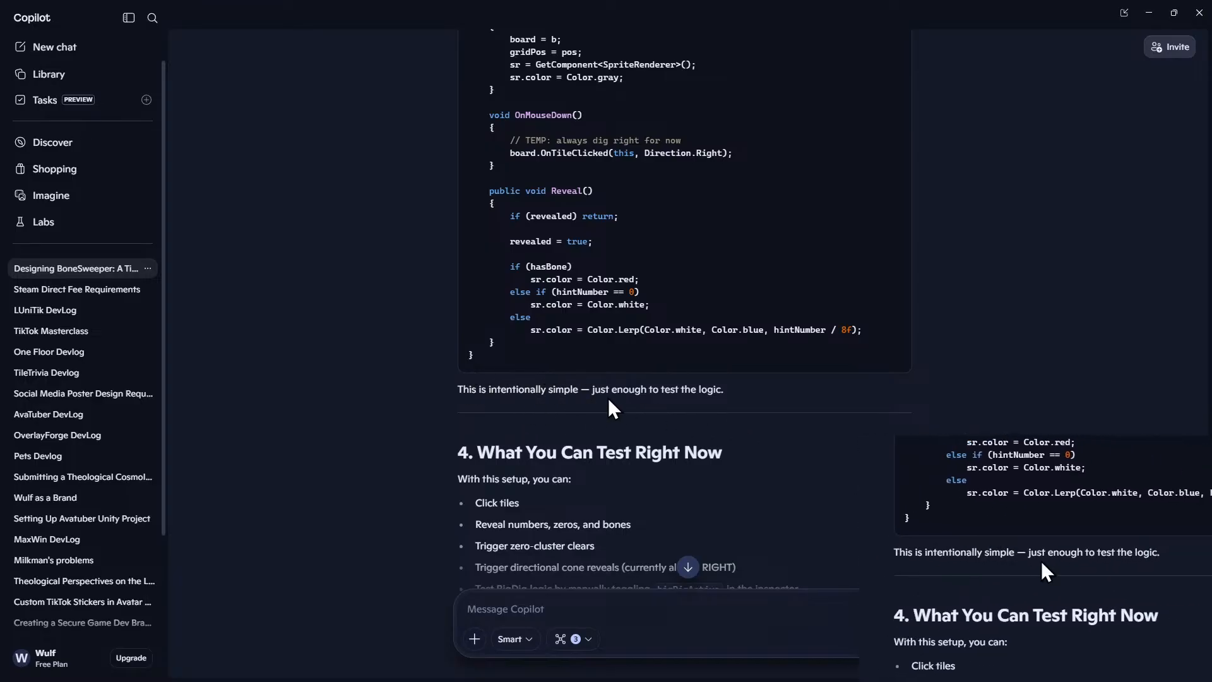
pyautogui.scroll(-1, 633, 399)
# Switch to Visual Studio and look through BoardManager.cs for the NormalReveal method.
pyautogui.hotkey('alt', 'Tab')
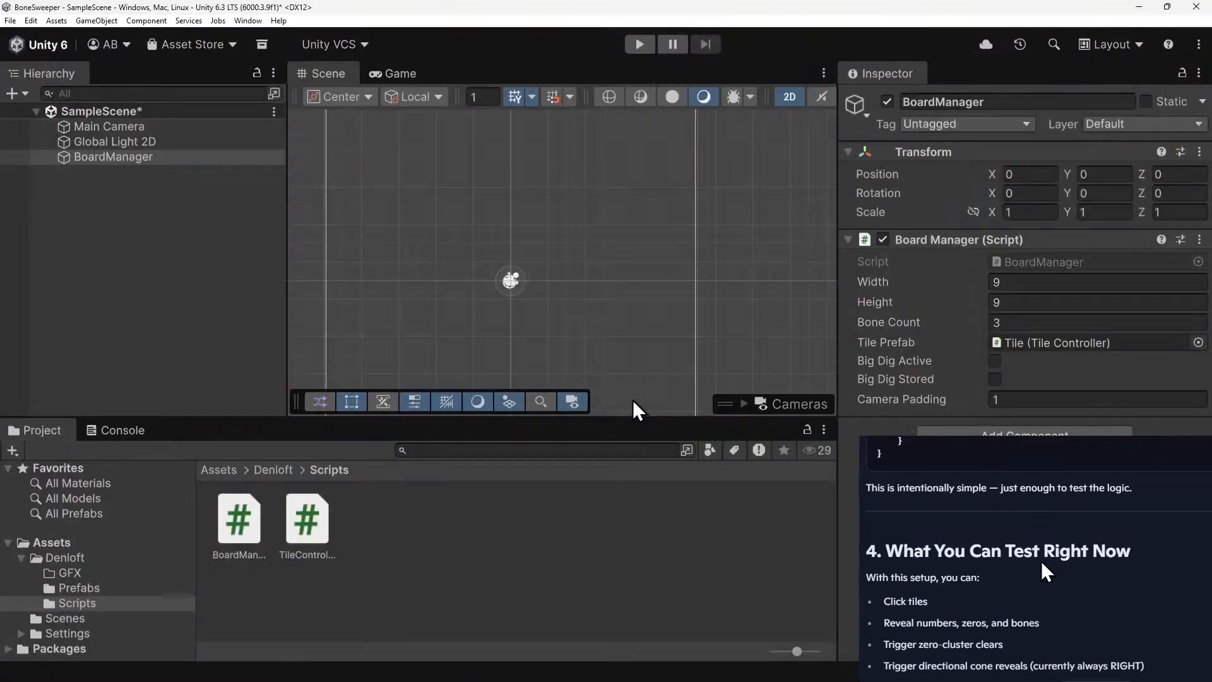
pyautogui.hotkey('alt', 'Tab')
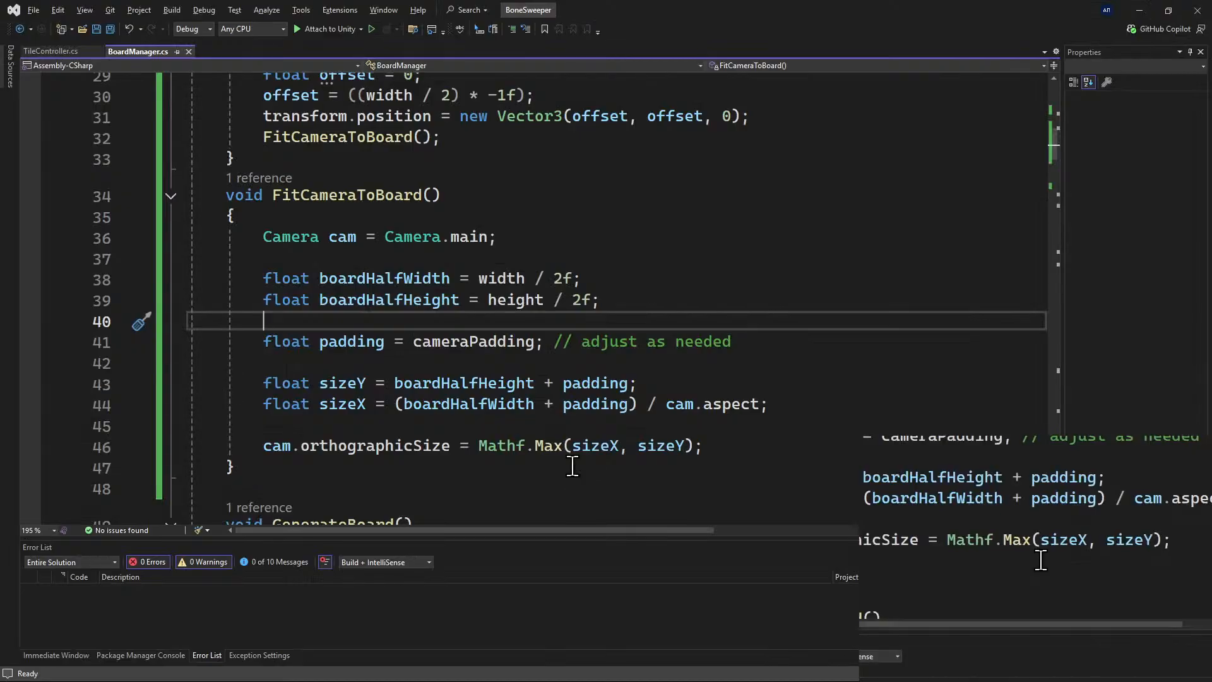
pyautogui.scroll(8, 202, 416)
pyautogui.scroll(-4, 399, 372)
pyautogui.scroll(-13, 399, 373)
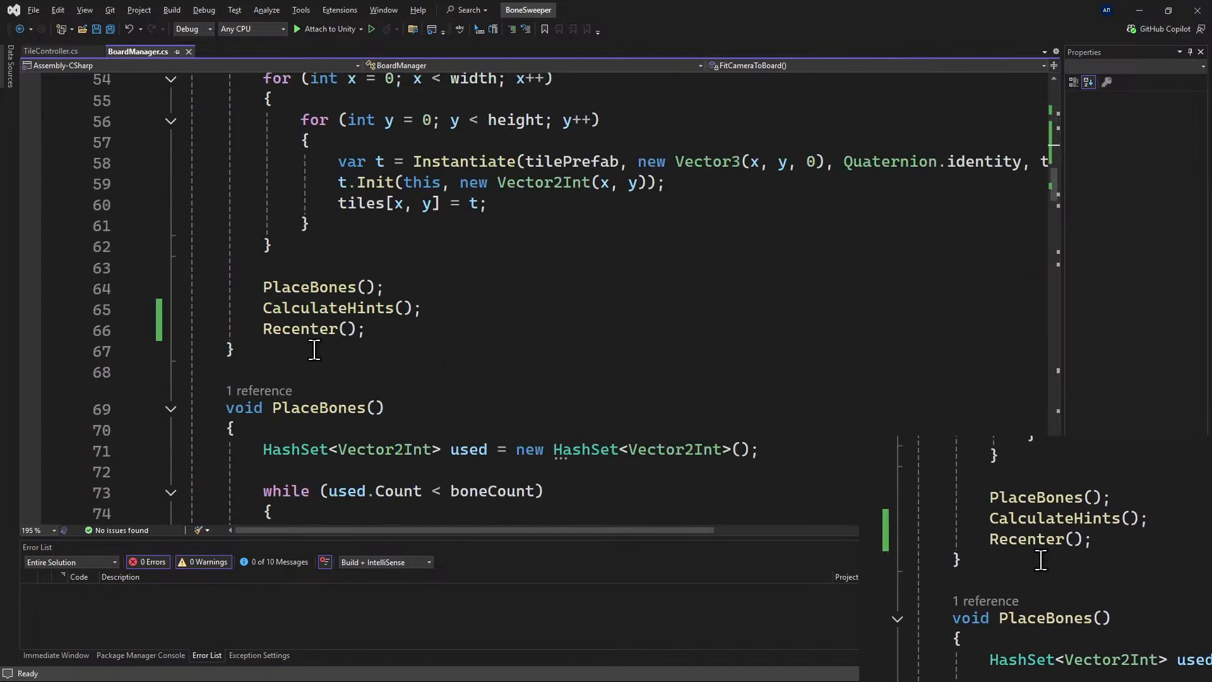
pyautogui.scroll(-2, 316, 346)
pyautogui.scroll(-8, 449, 379)
pyautogui.moveTo(1053, 243); pyautogui.dragTo(1047, 469)
pyautogui.scroll(7, 1047, 571)
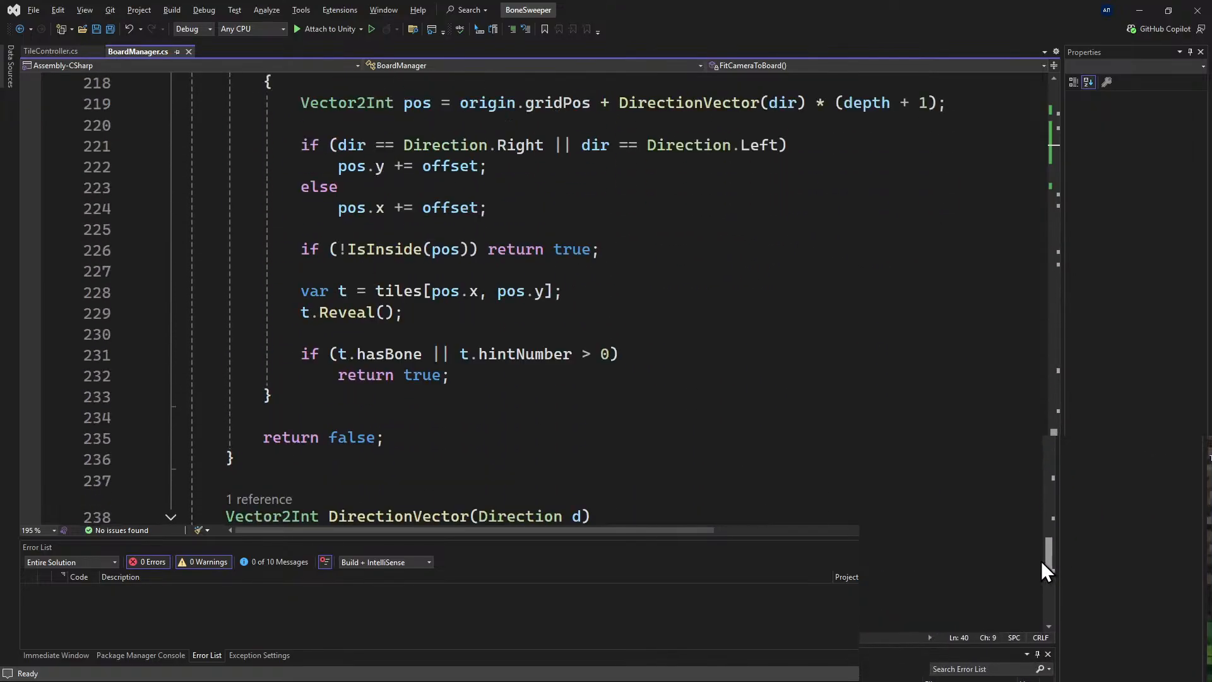
pyautogui.scroll(6, 1054, 418)
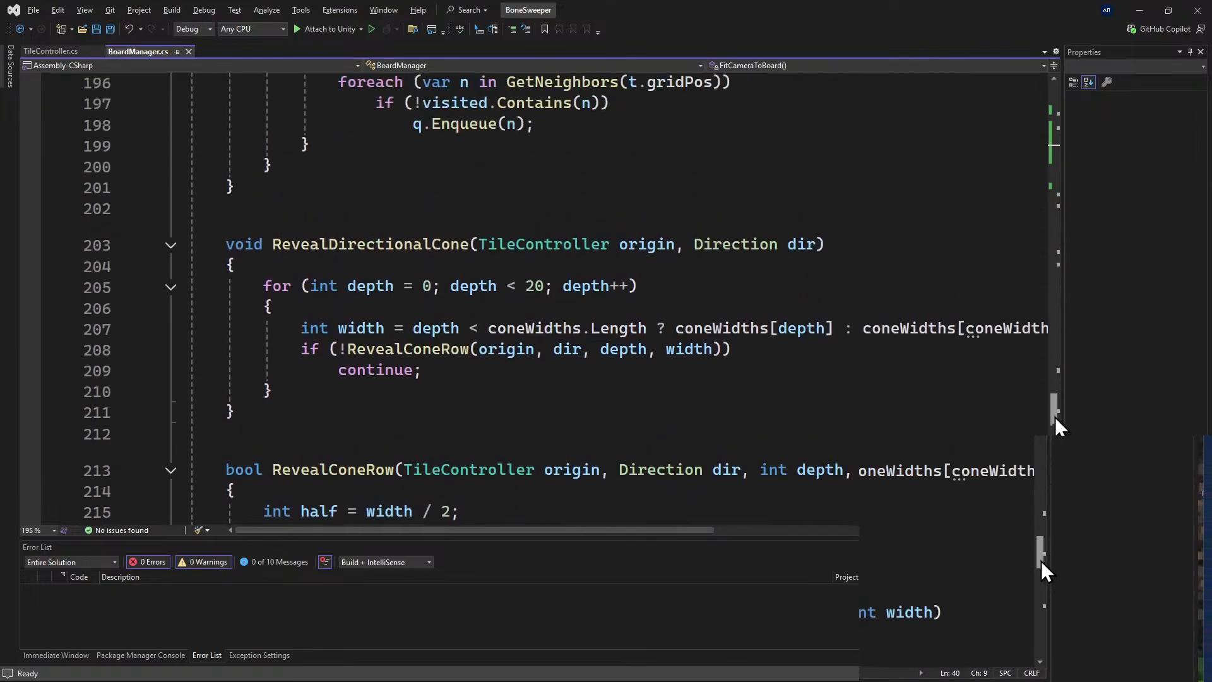
pyautogui.moveTo(1056, 407); pyautogui.dragTo(1057, 327)
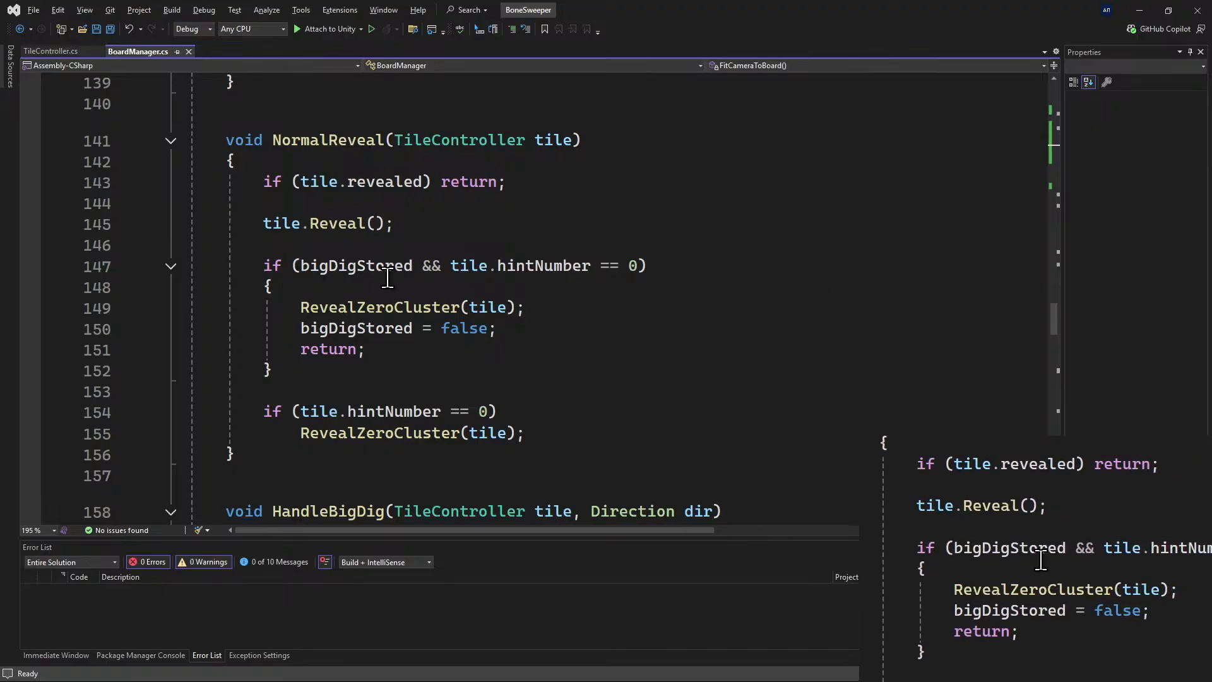
# Examine the reveal logic in BoardManager.cs, from NormalReveal and HandleBigDig through RevealZeroCluster and RevealDirectionalCone.
pyautogui.moveTo(386, 311)
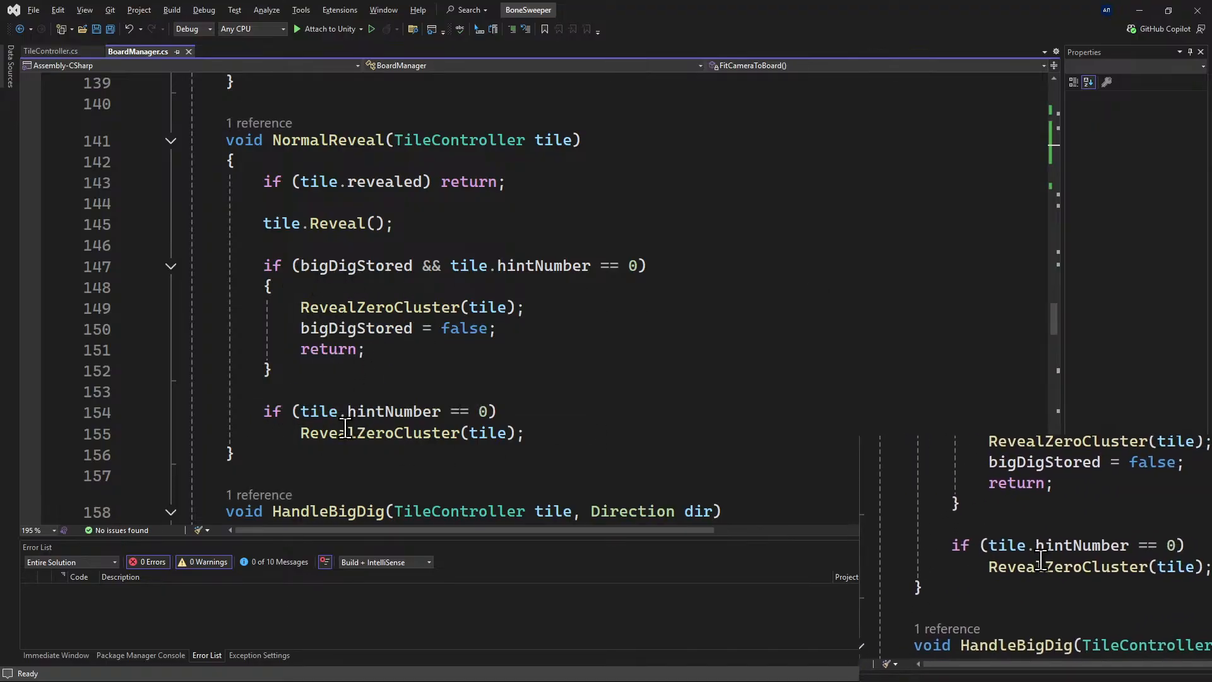
pyautogui.moveTo(329, 417)
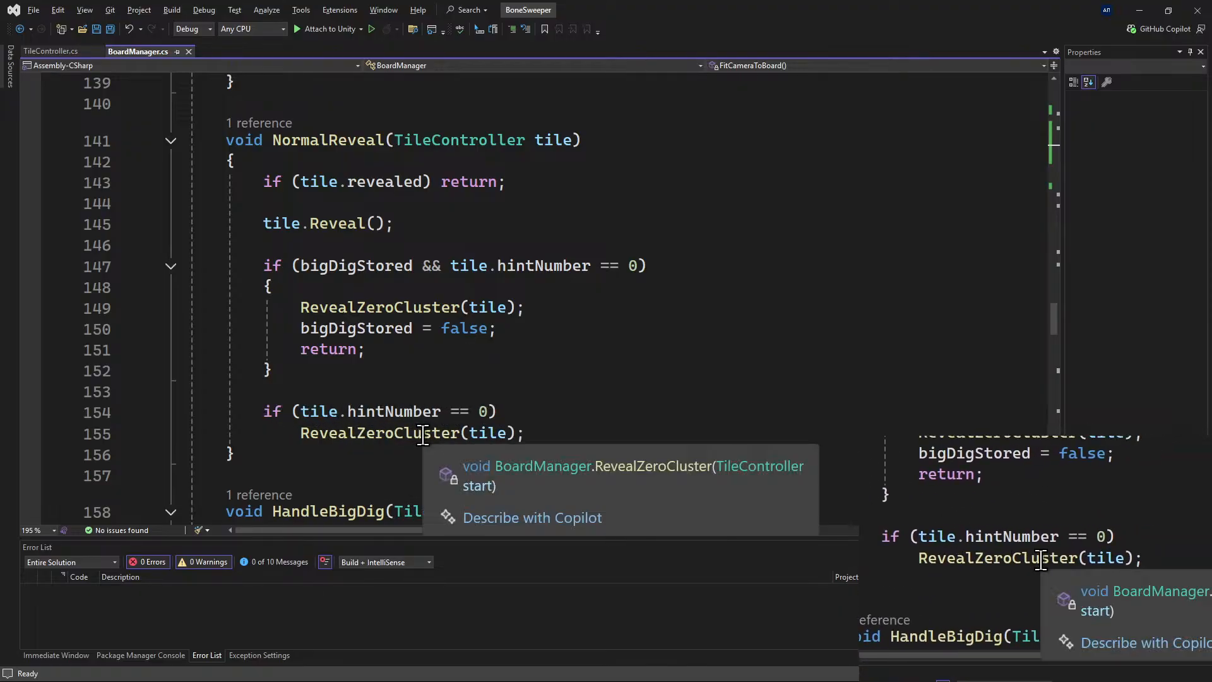
pyautogui.scroll(-1, 419, 431)
pyautogui.scroll(-1, 301, 413)
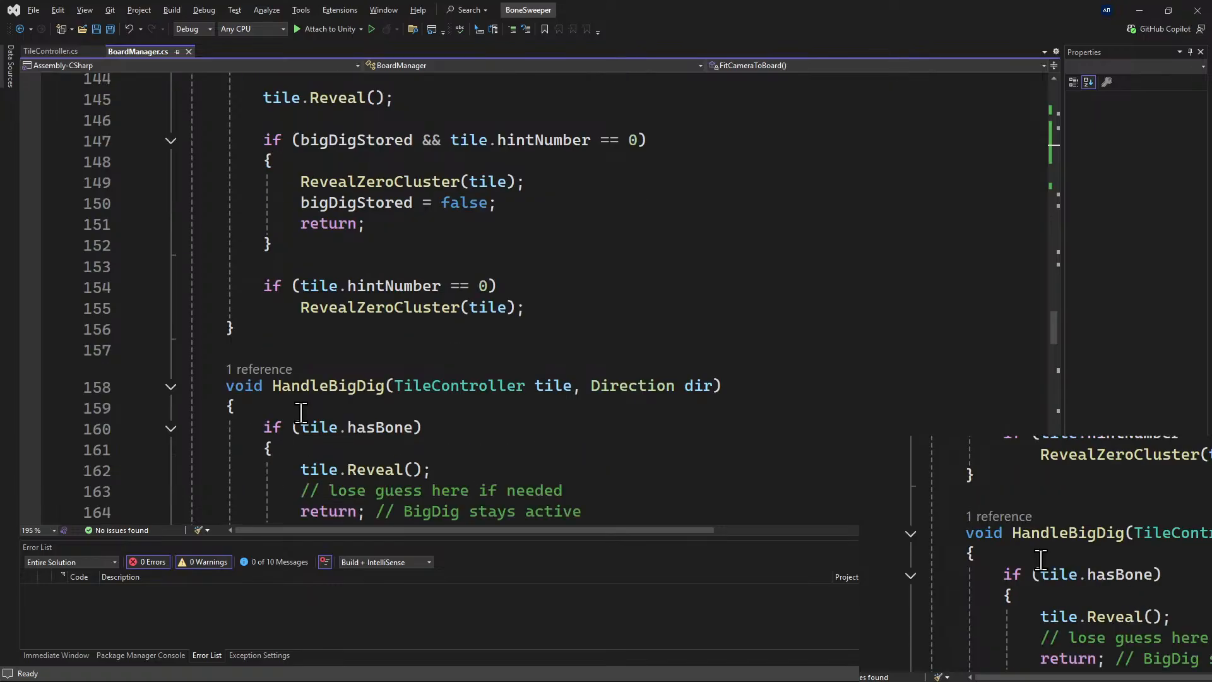
pyautogui.scroll(-7, 301, 412)
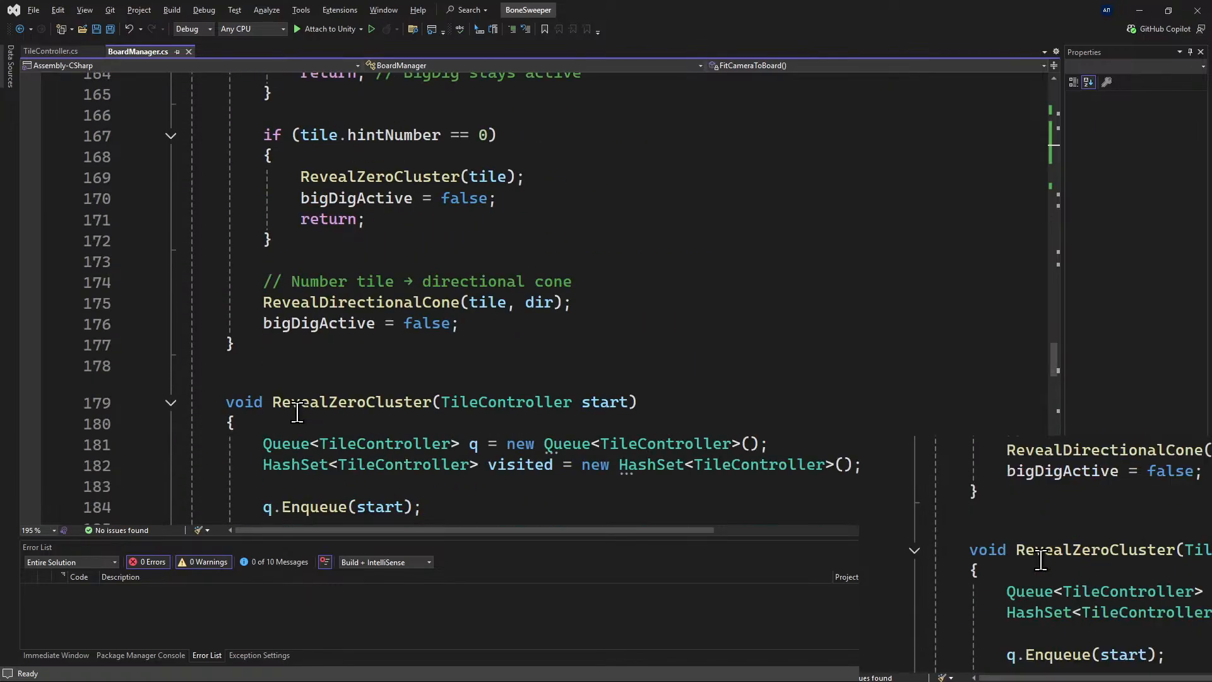
pyautogui.scroll(-3, 285, 415)
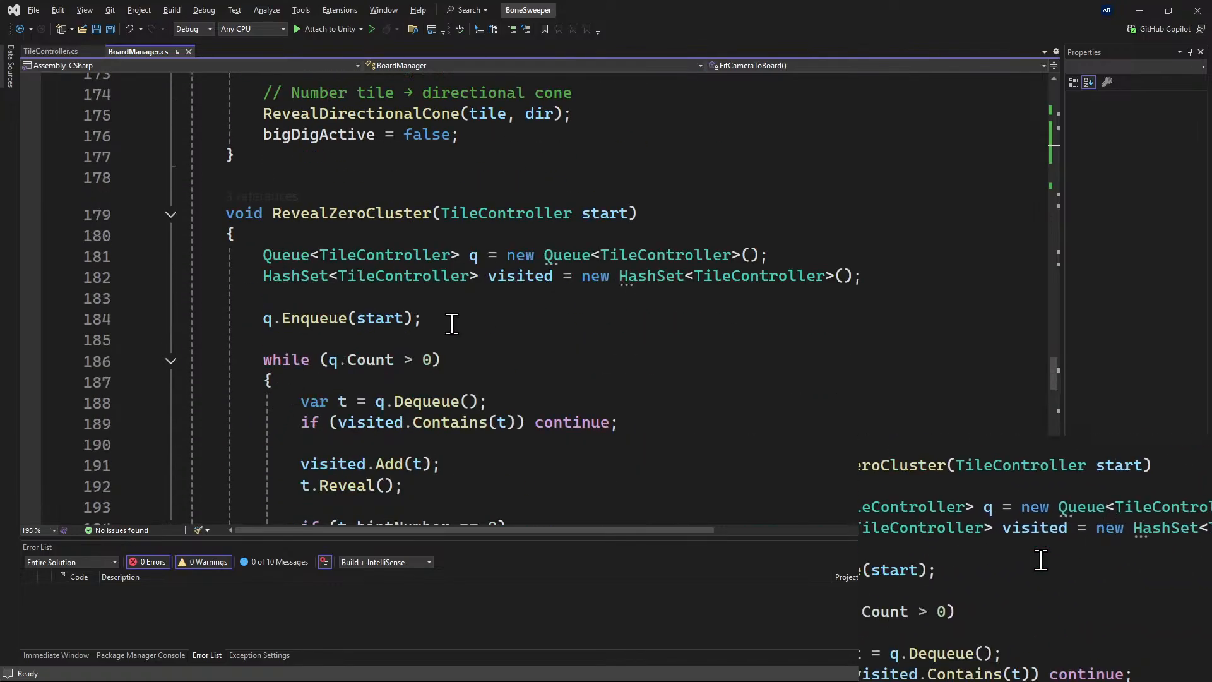
pyautogui.scroll(-4, 411, 436)
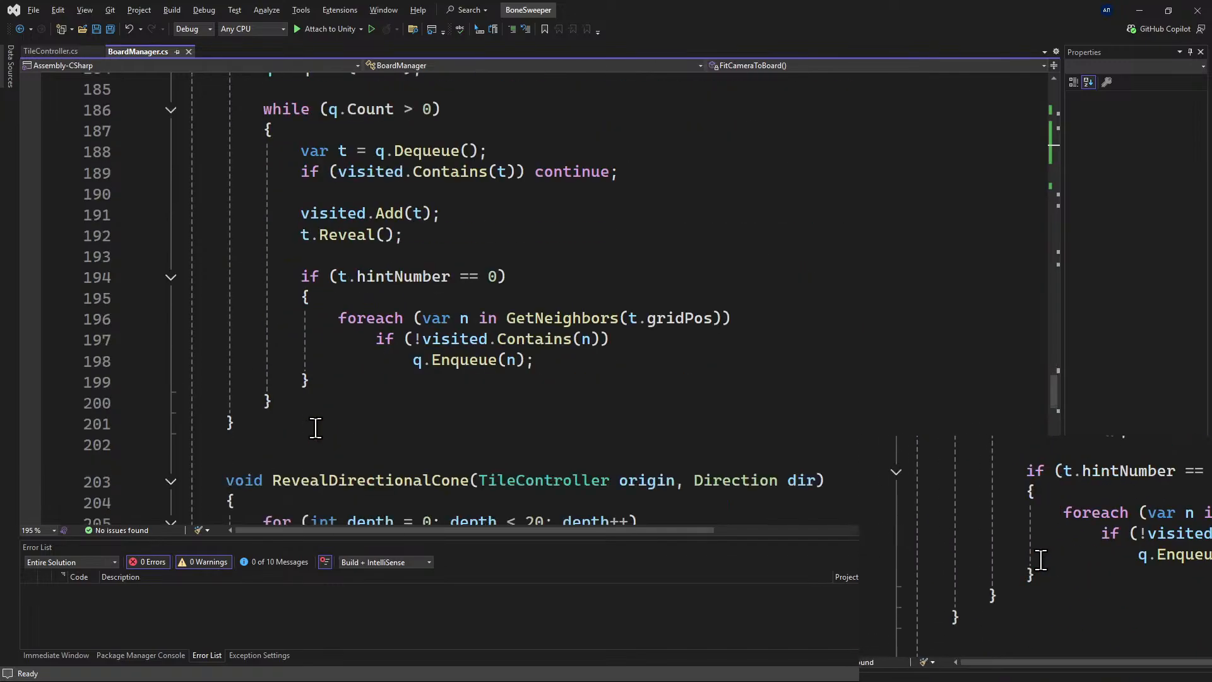
pyautogui.scroll(-2, 316, 428)
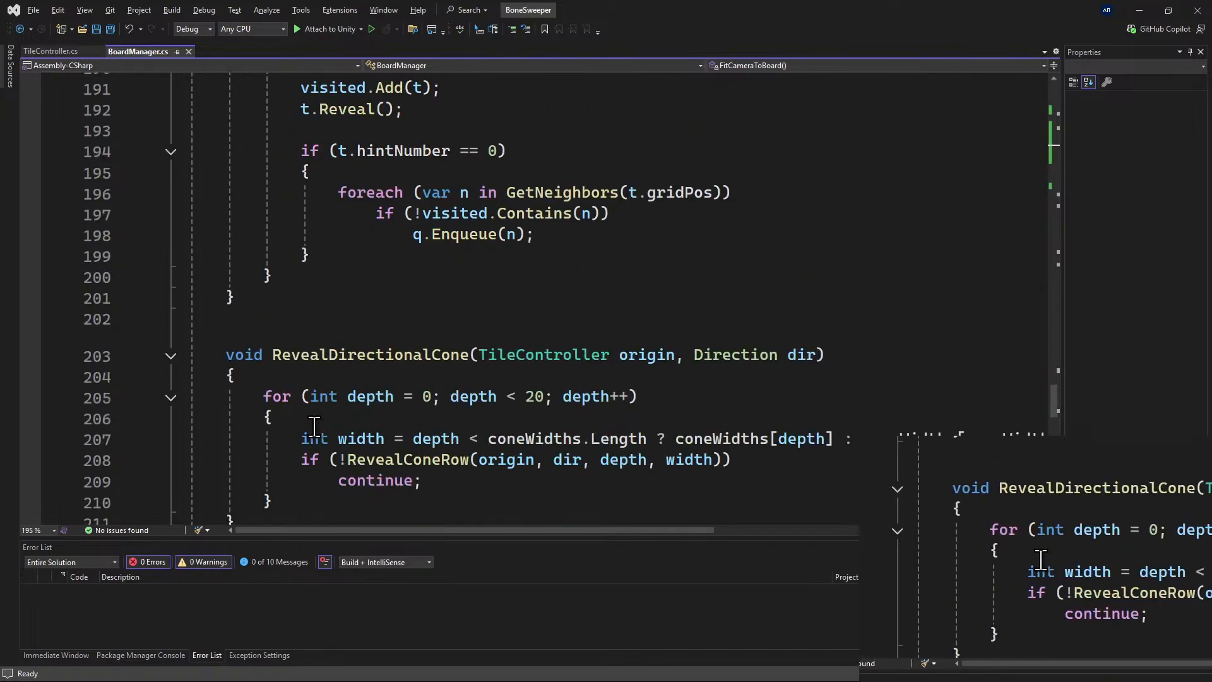
pyautogui.scroll(-4, 368, 396)
# Switch to Unity, open the TileController script from the Scripts folder, and examine its OnMouseDown and Reveal methods.
pyautogui.hotkey('alt', 'Tab')
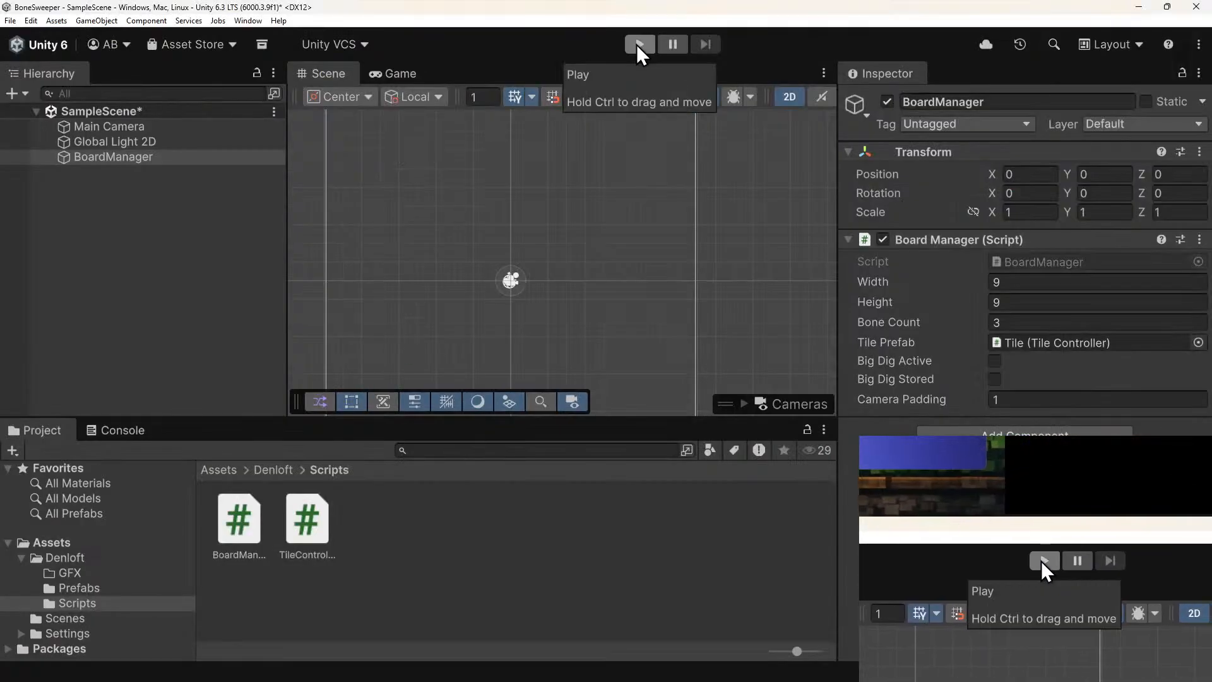
pyautogui.rightClick(73, 275)
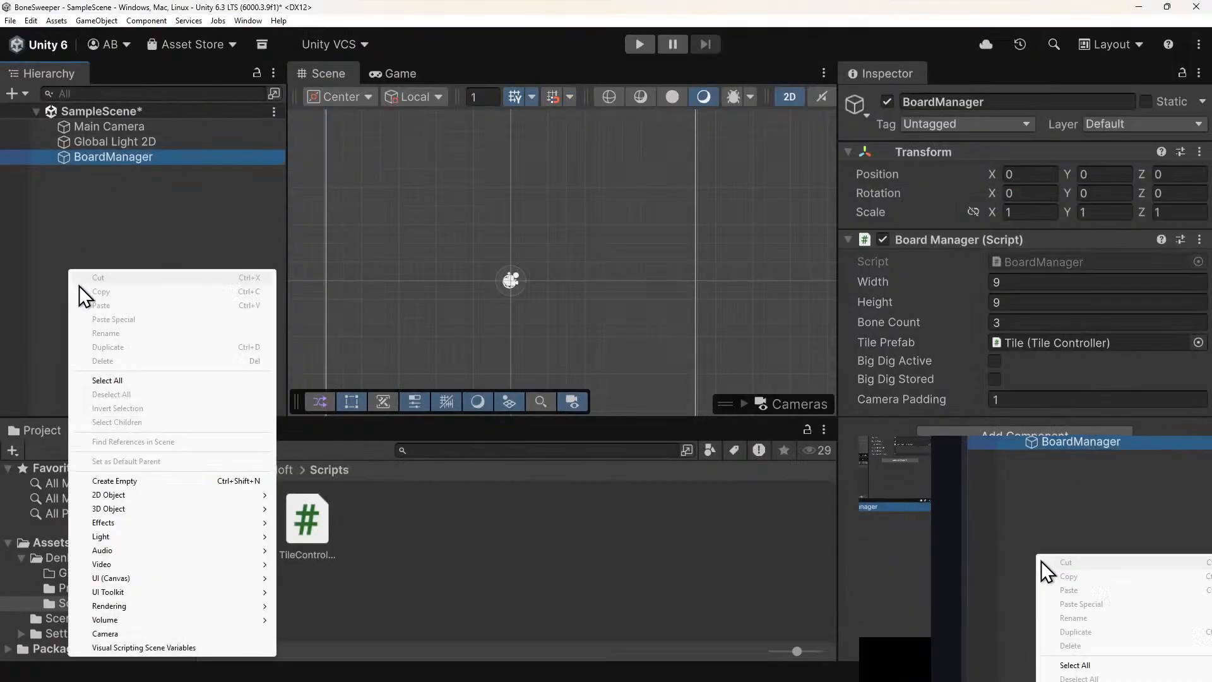
pyautogui.click(93, 187)
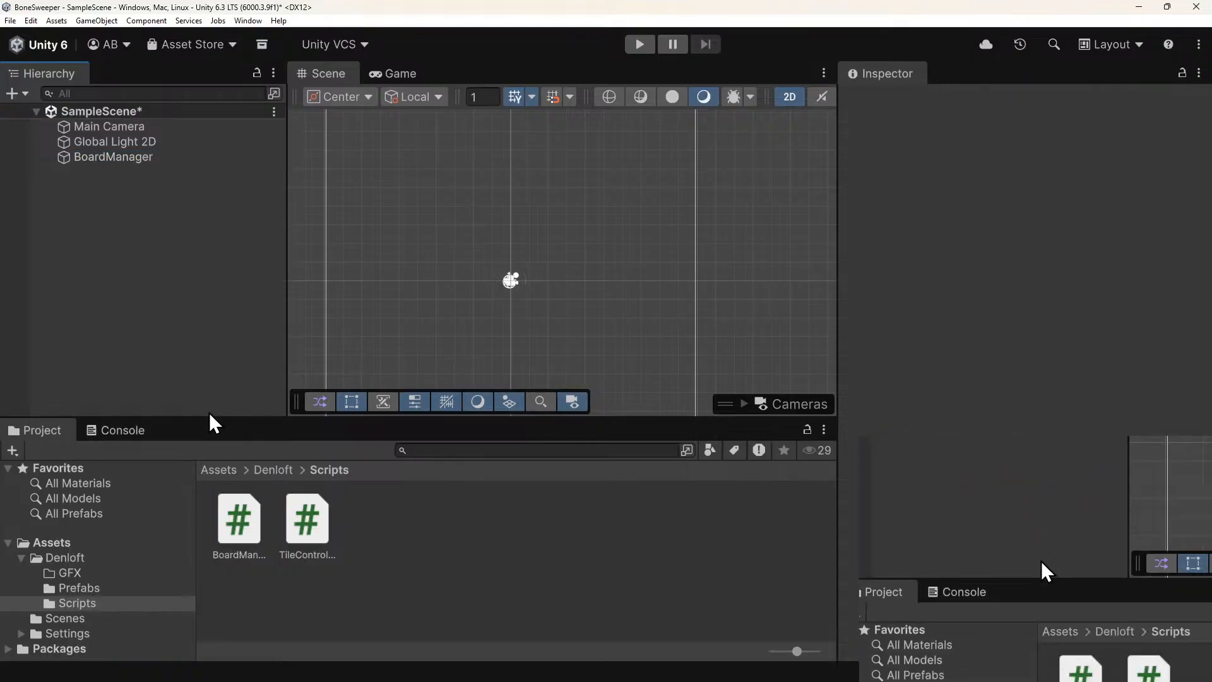
pyautogui.click(308, 525)
pyautogui.doubleClick(308, 517)
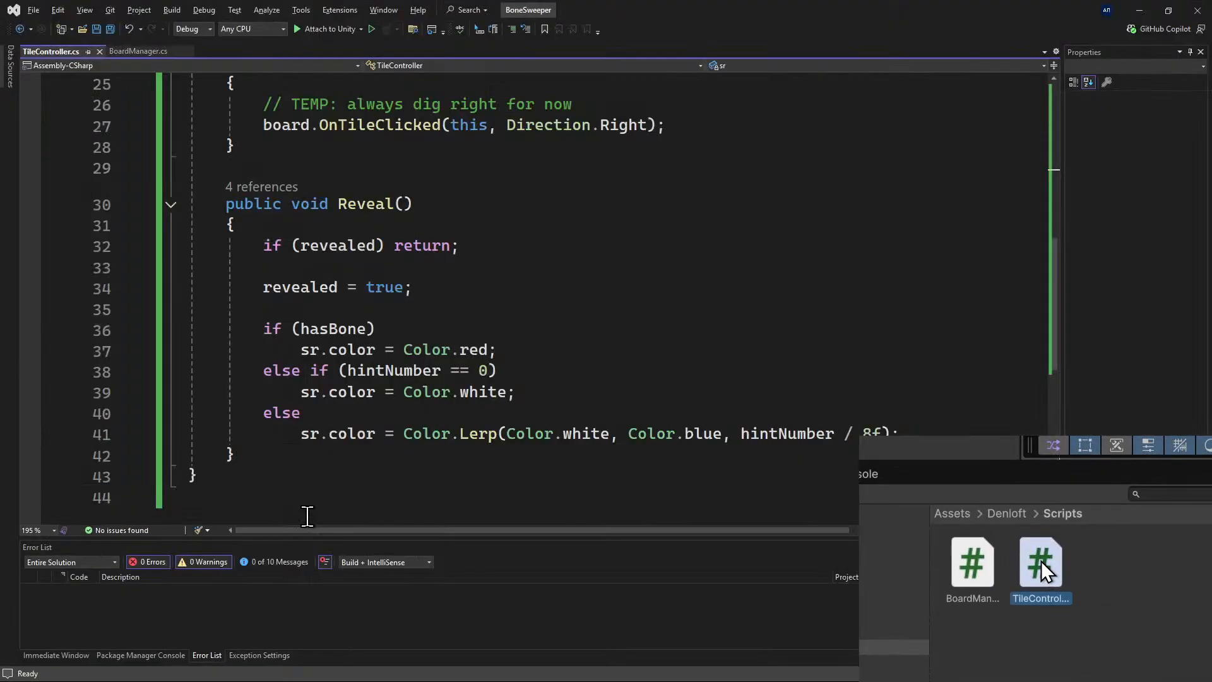
pyautogui.scroll(2, 425, 264)
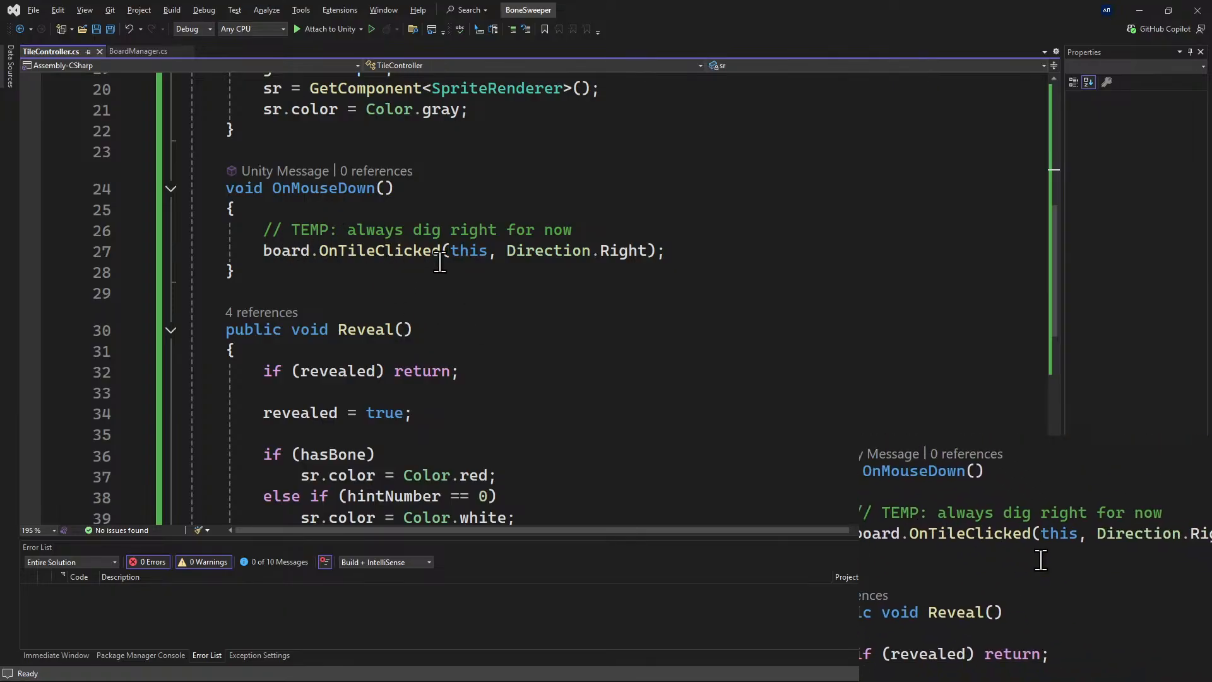
pyautogui.scroll(6, 450, 277)
pyautogui.scroll(-6, 441, 270)
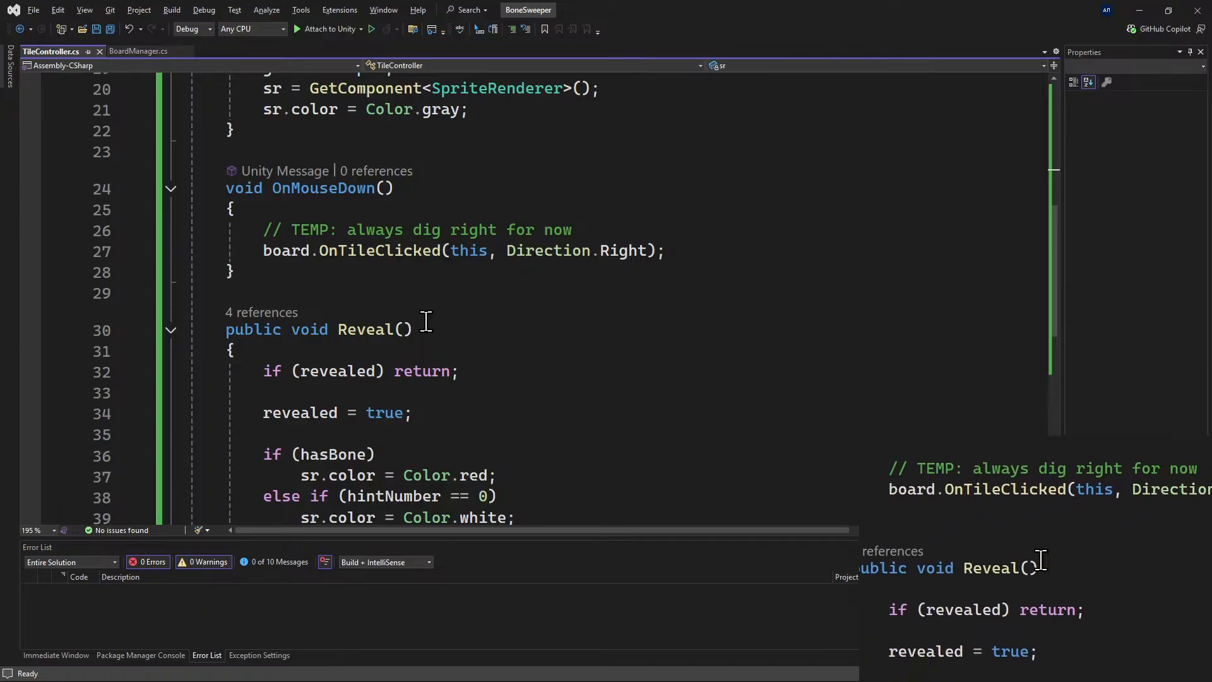
# Read the rest of the Reveal method in TileController.cs, including its bone, zero and hint-number color branches.
pyautogui.scroll(-1, 400, 291)
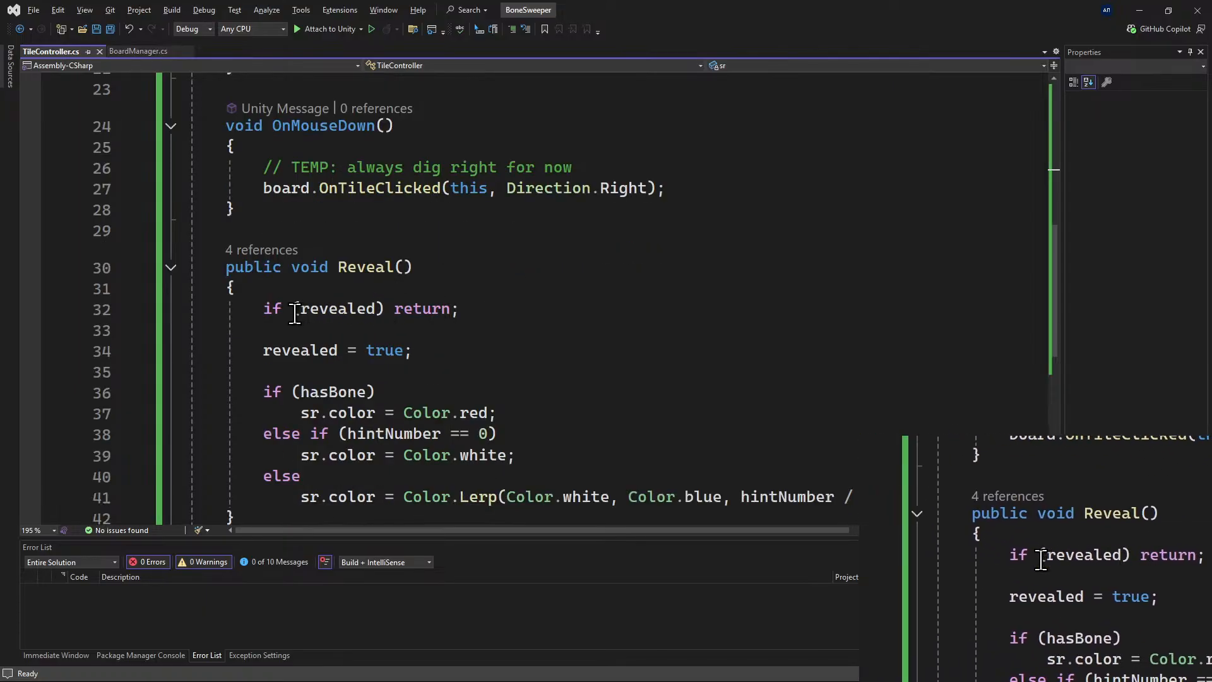
pyautogui.scroll(-1, 354, 296)
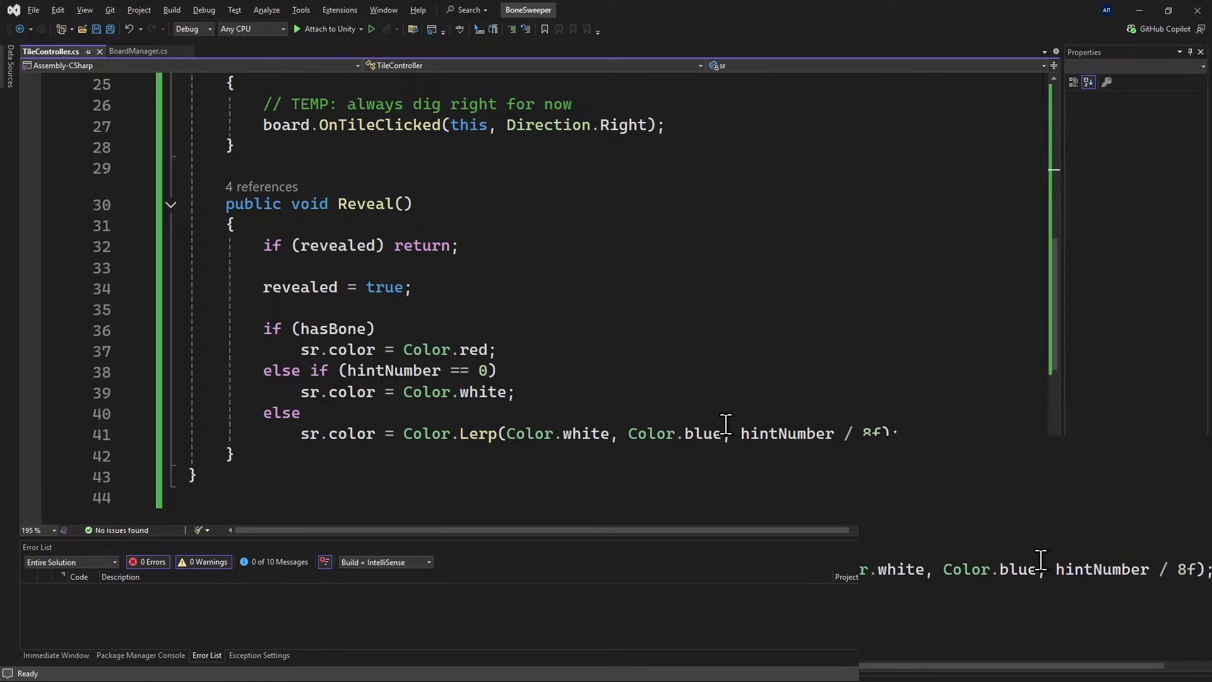
pyautogui.scroll(8, 727, 424)
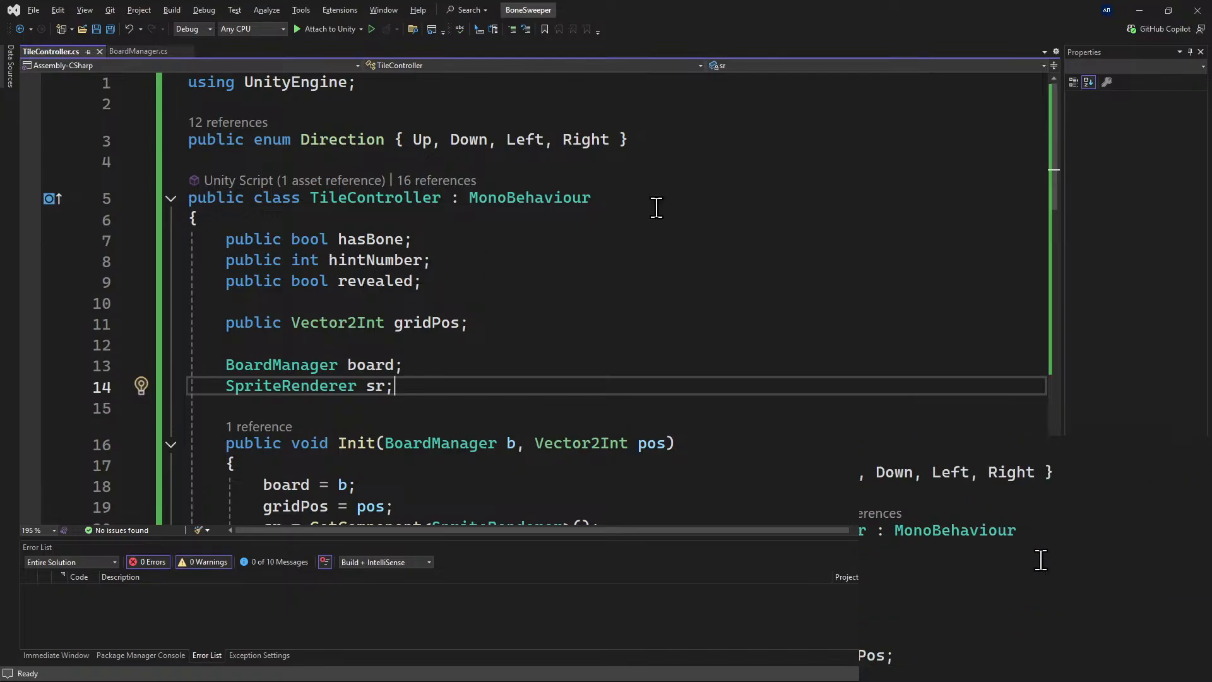
# Switch to Unity, run the game in the Game view, inspect a Tile(Clone)'s components, and stop play mode.
pyautogui.click(1138, 9)
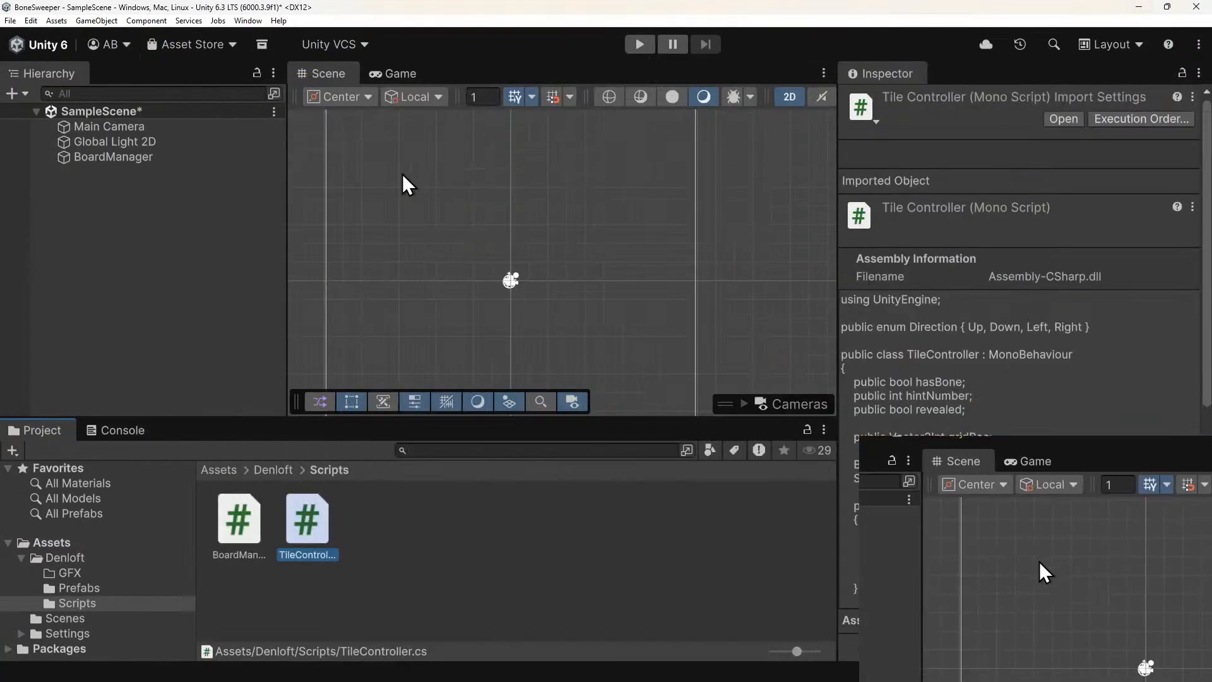
pyautogui.click(637, 45)
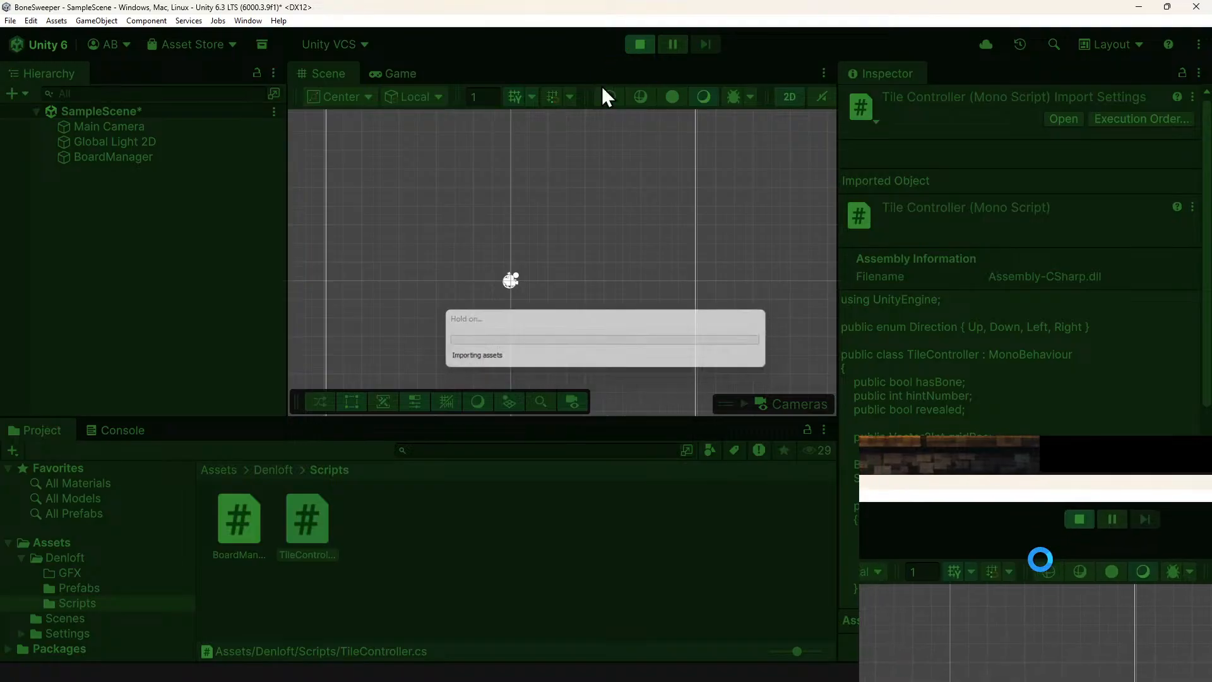
pyautogui.click(395, 74)
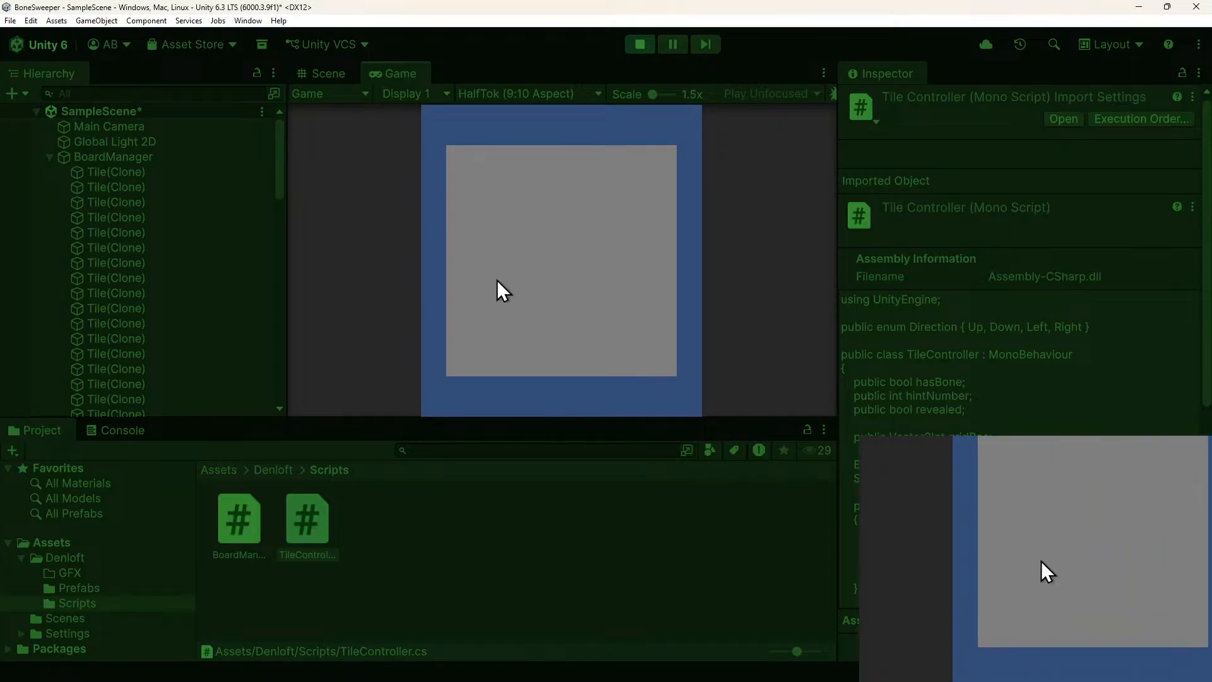
pyautogui.click(107, 249)
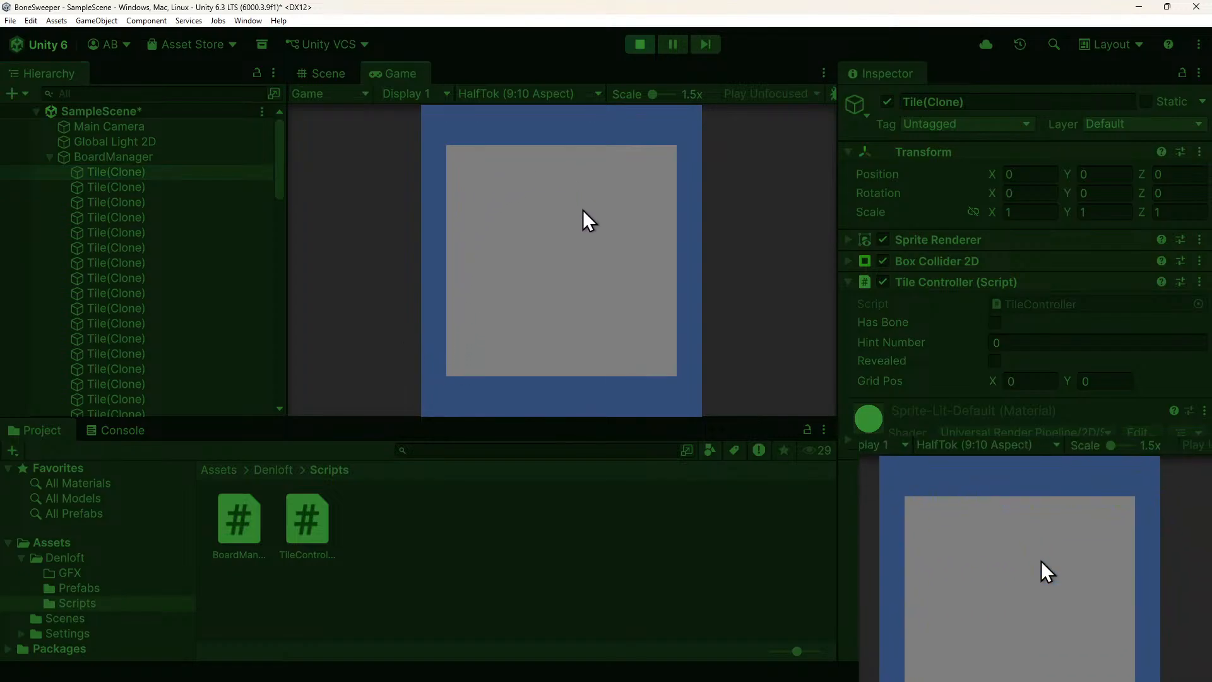
pyautogui.click(641, 42)
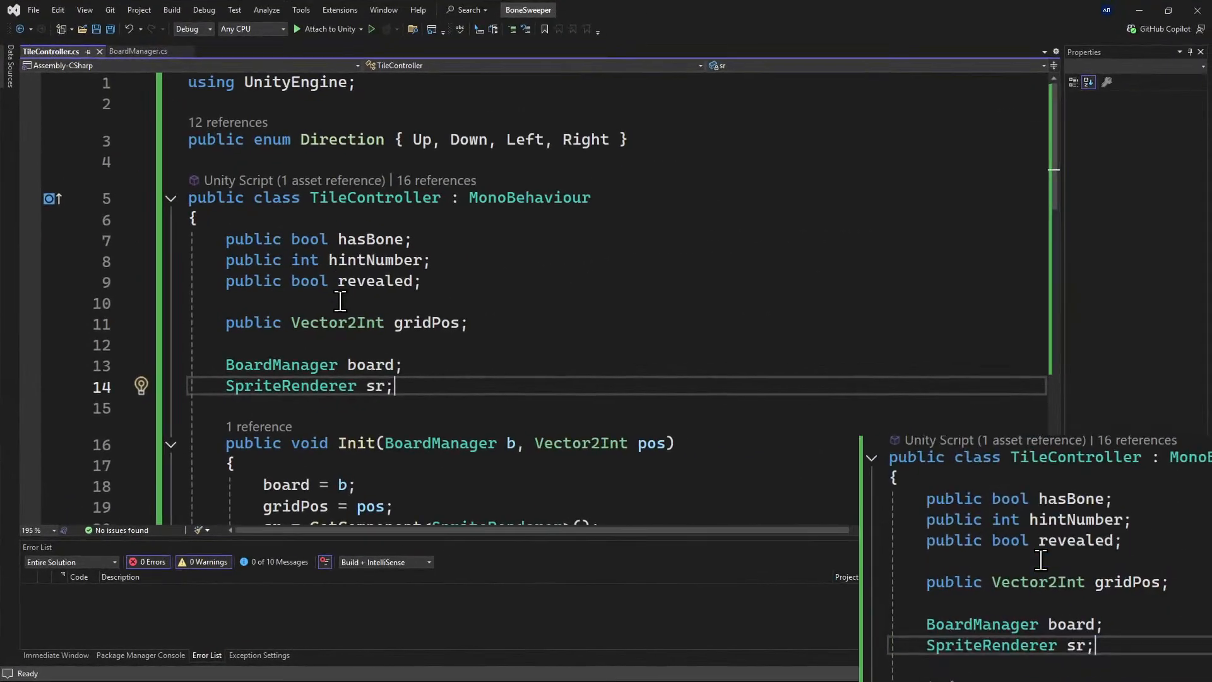
# Add Debug.Log("Clicked tile at " + gridPos); as the first line of OnMouseDown in TileController.cs and save the script.
pyautogui.click(208, 219)
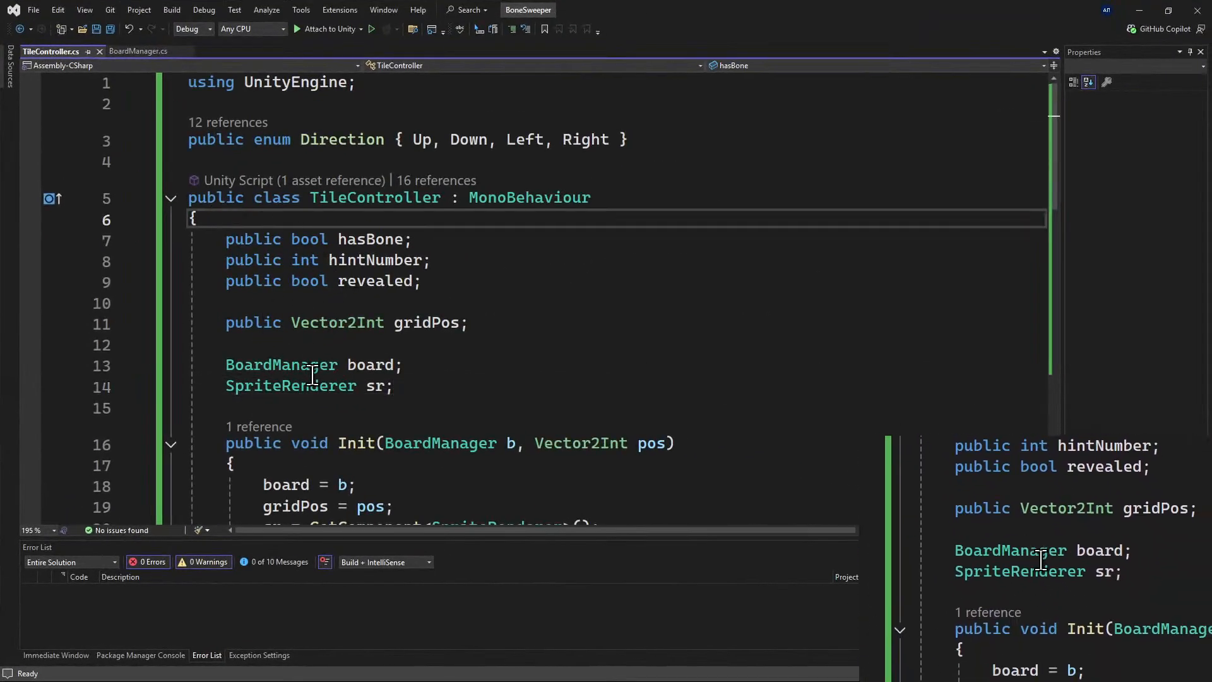
pyautogui.scroll(-5, 312, 375)
pyautogui.click(342, 265)
pyautogui.press('Return')
pyautogui.write('debug.Log(')
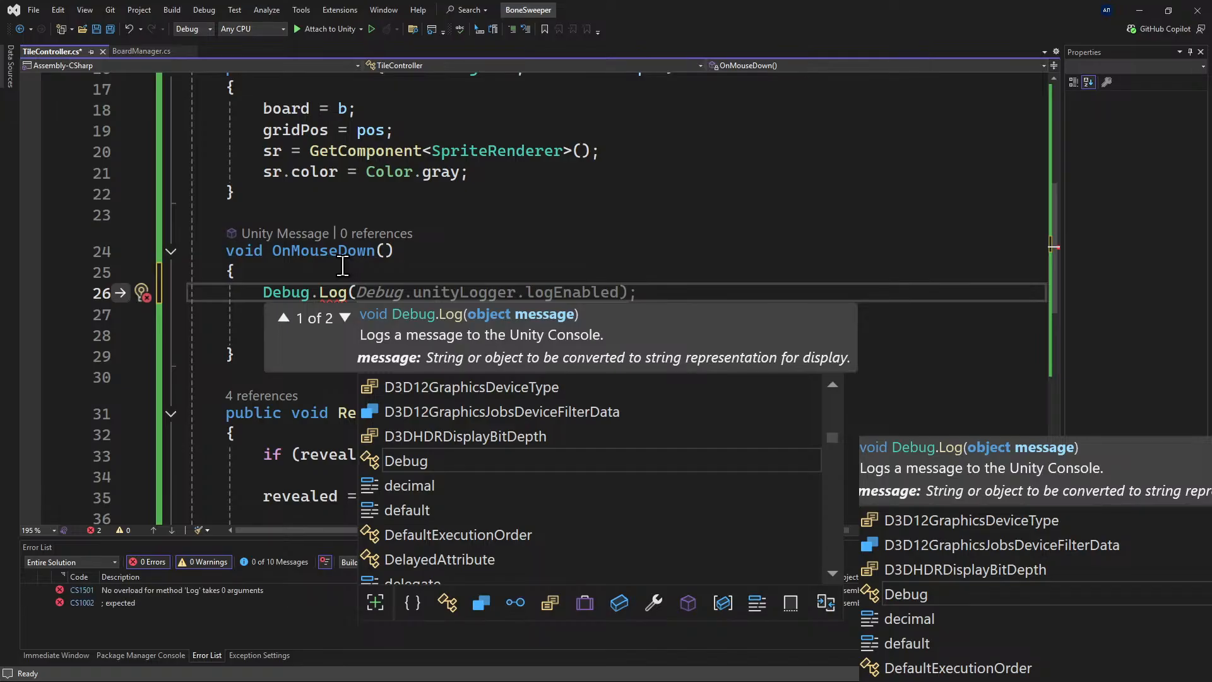
pyautogui.press('BackSpace')
pyautogui.write('("')
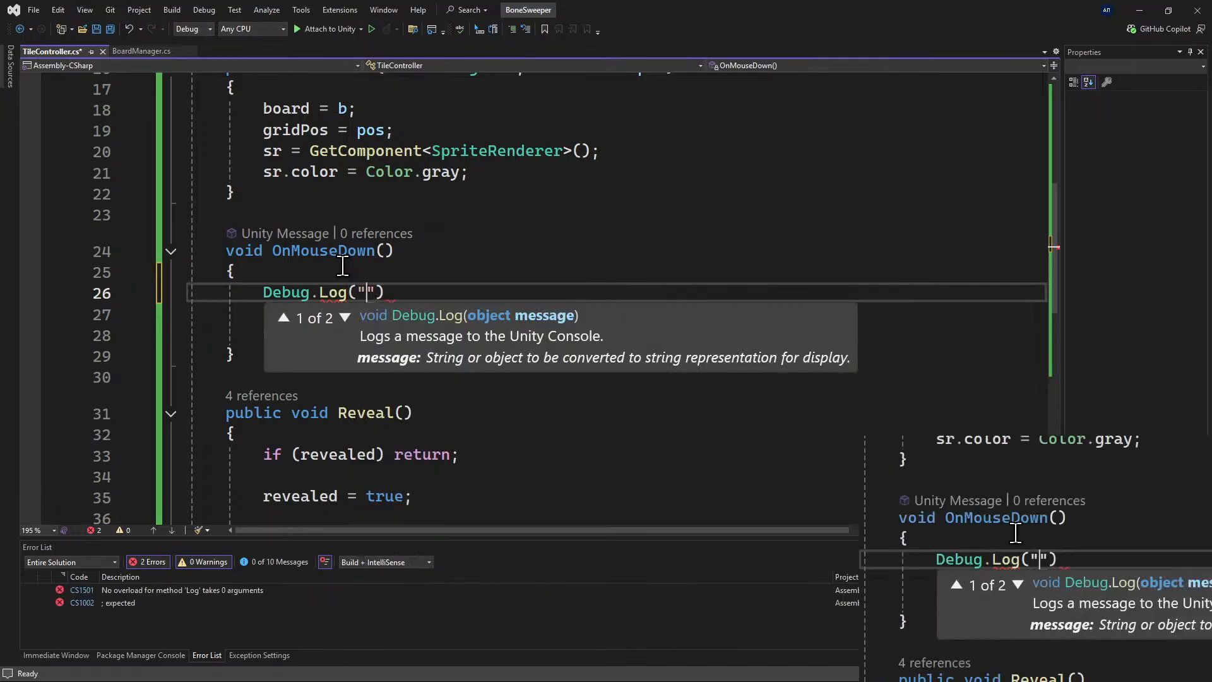
pyautogui.press('Tab')
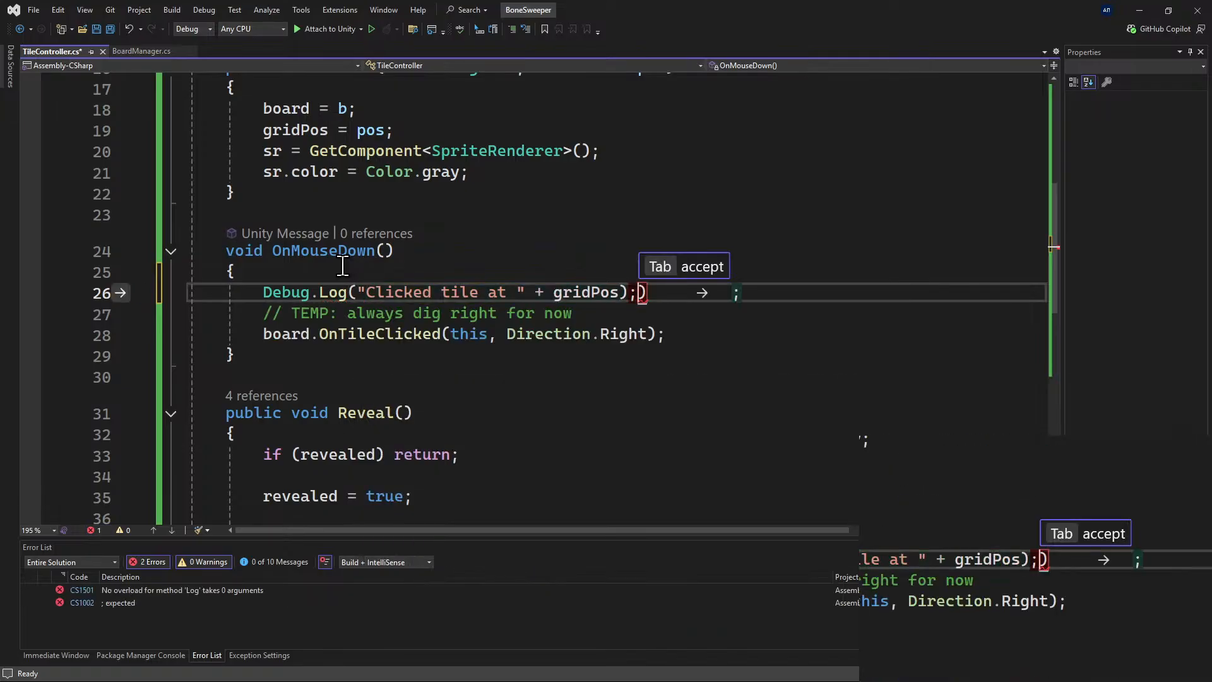
pyautogui.press('Tab')
pyautogui.write(')')
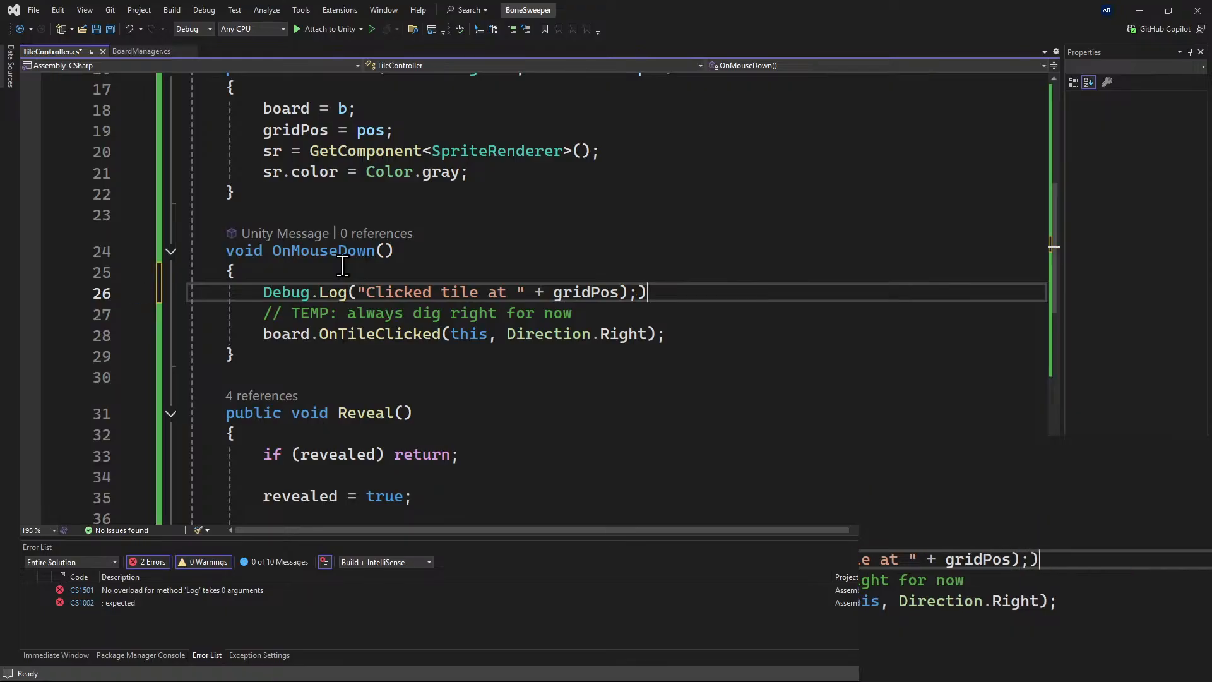
pyautogui.press('Tab')
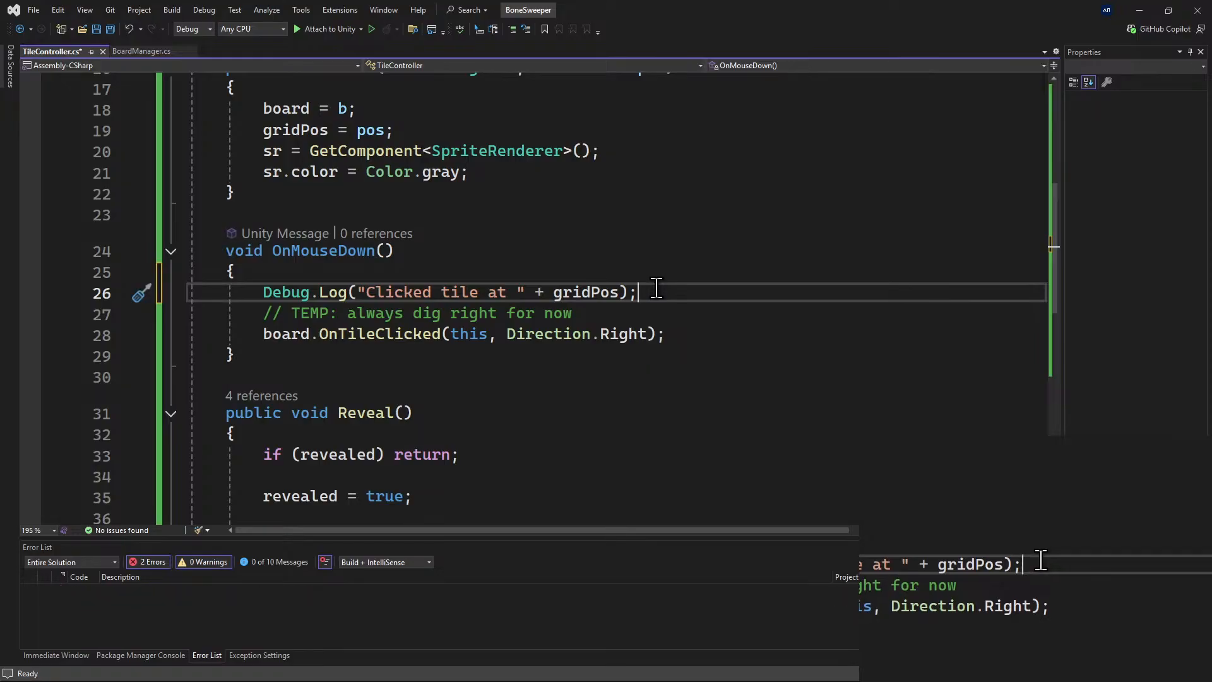
pyautogui.hotkey('ctrl', 's')
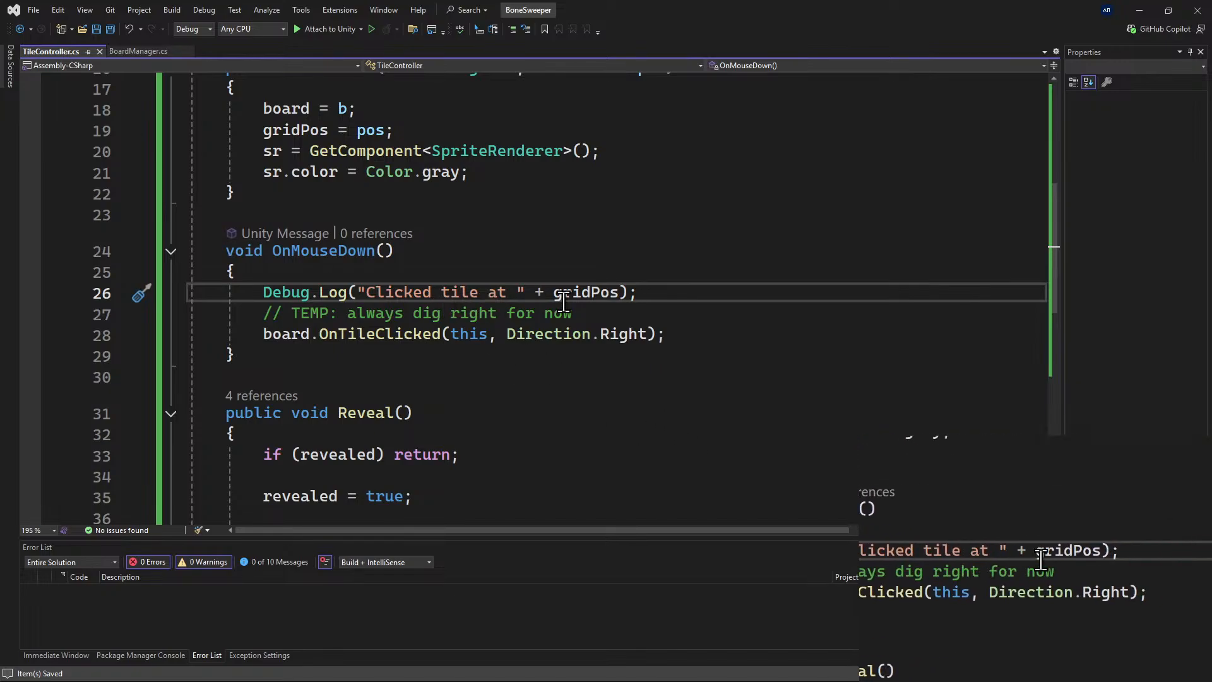
# Switch to Unity, run the game with the Console open to test the tile click logging, and stop it.
pyautogui.click(1128, 18)
pyautogui.click(628, 45)
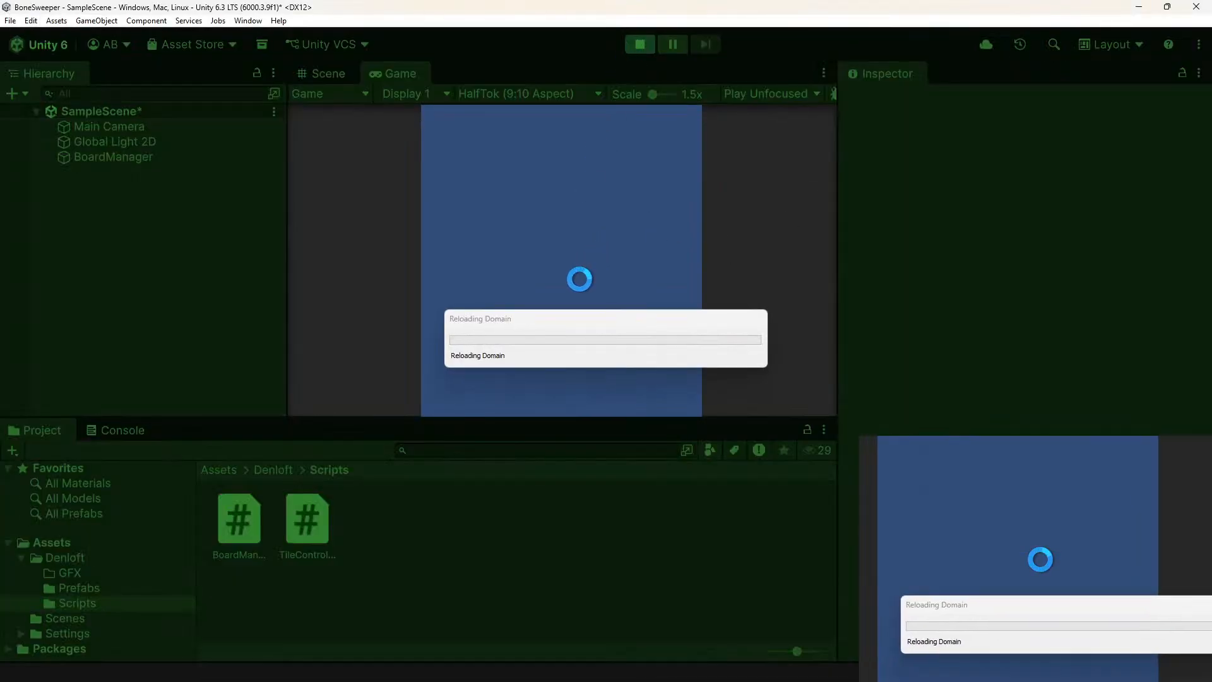
pyautogui.click(122, 435)
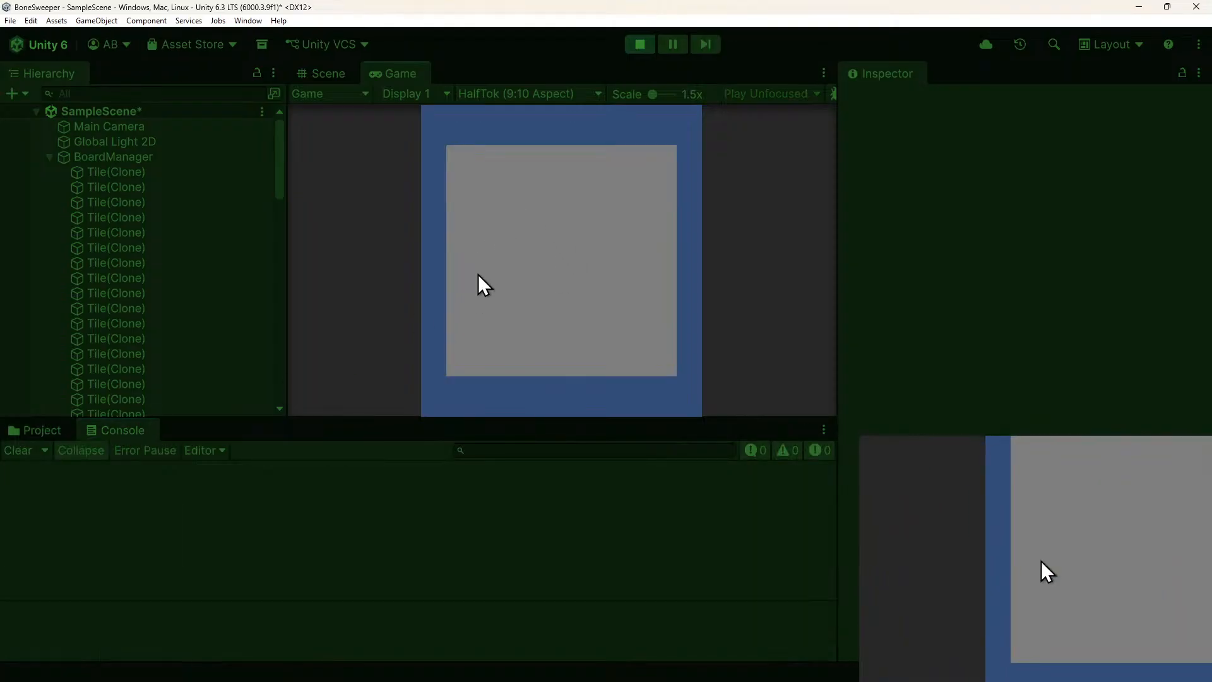
pyautogui.click(641, 43)
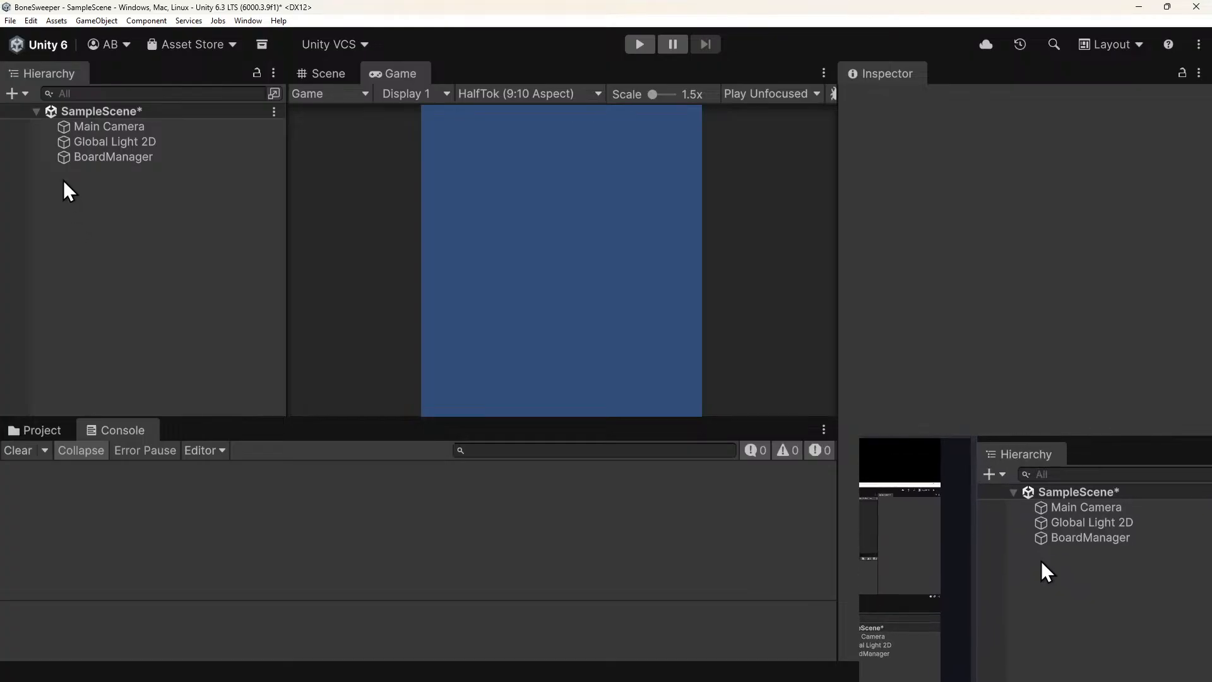
# Add a UI Canvas to SampleScene and select it to check it in the Scene view.
pyautogui.rightClick(99, 198)
pyautogui.moveTo(154, 504)
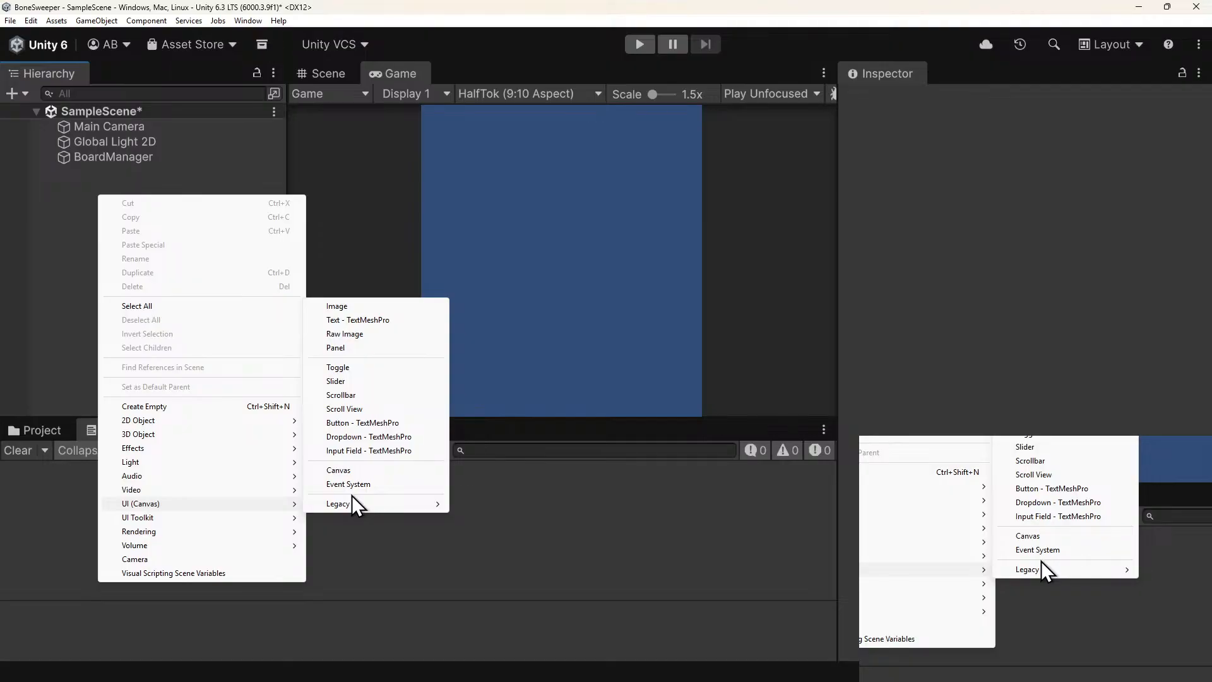
pyautogui.click(344, 471)
pyautogui.click(120, 231)
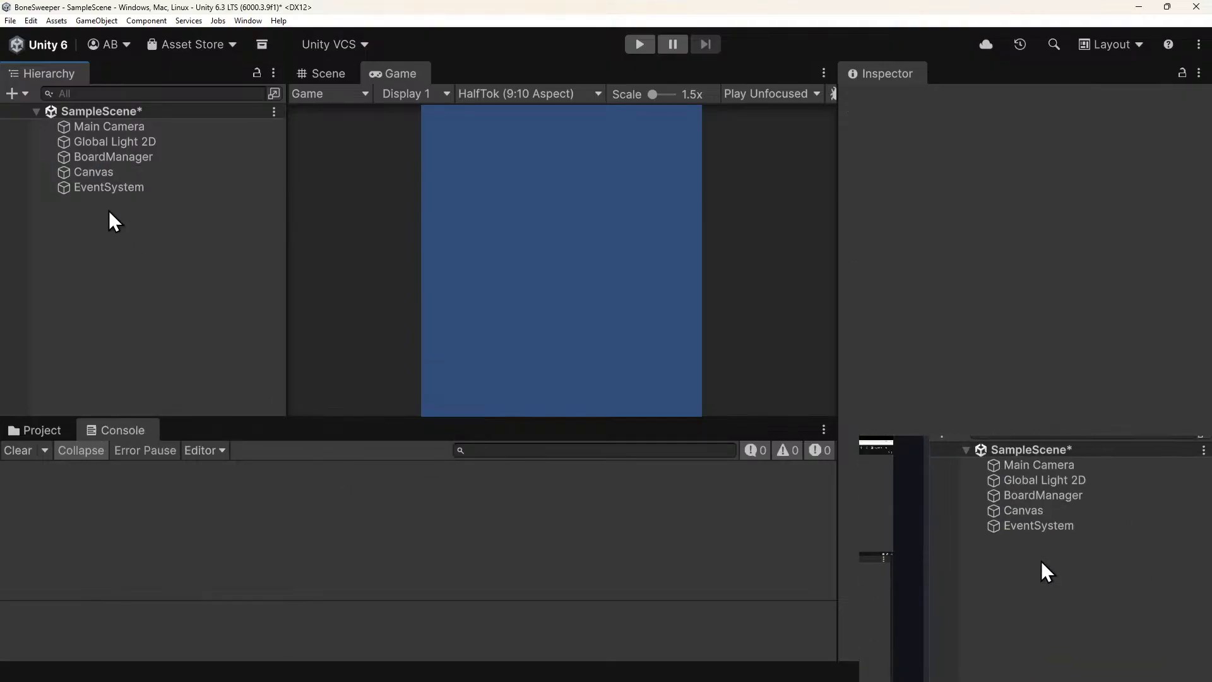
pyautogui.click(97, 173)
pyautogui.click(335, 74)
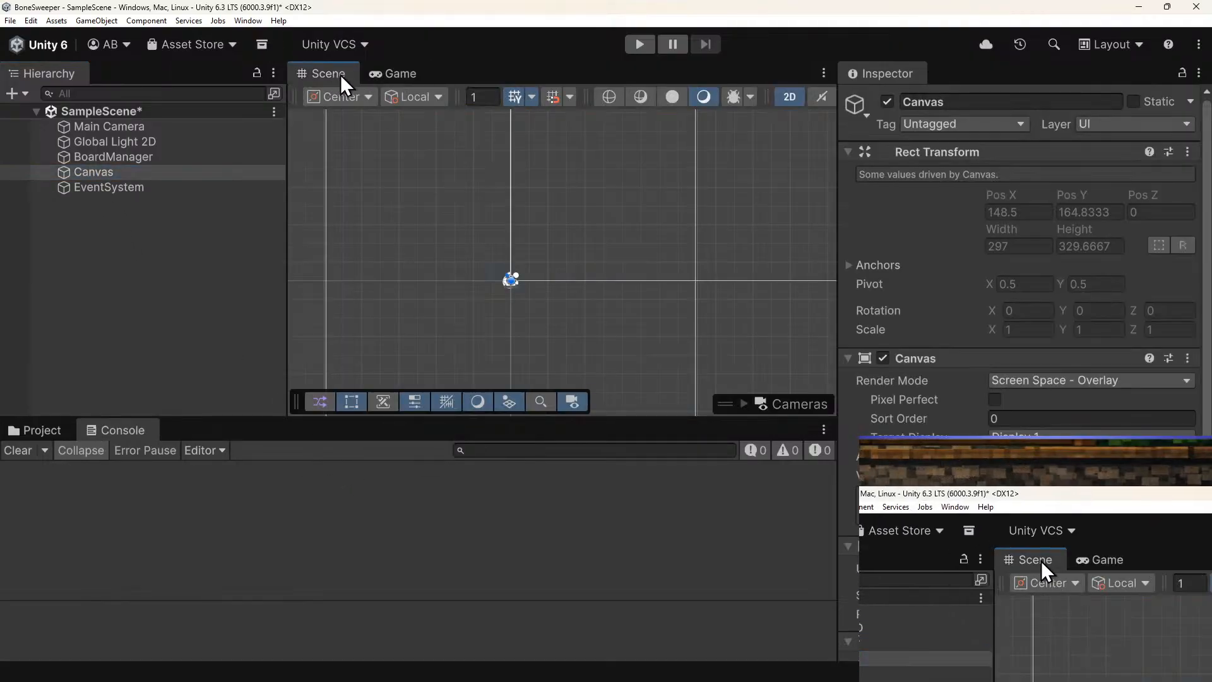
# Run the game again in the Game view to retest tile clicks with the Canvas present, then stop it.
pyautogui.click(394, 74)
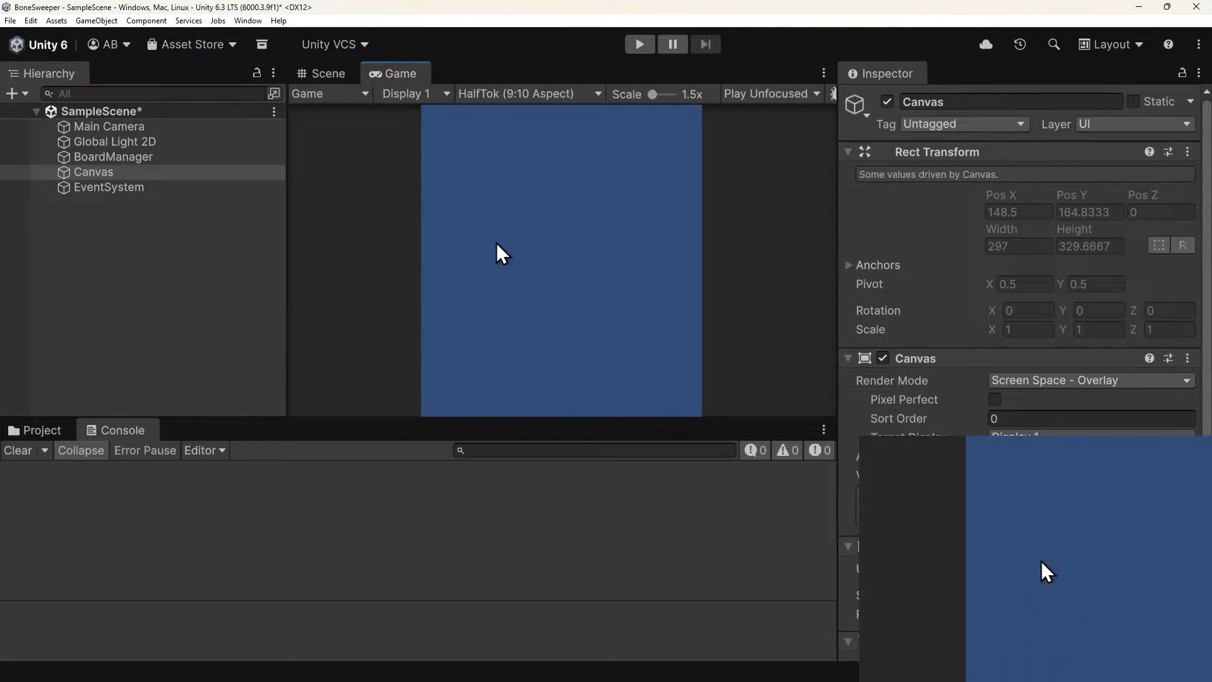
pyautogui.click(639, 44)
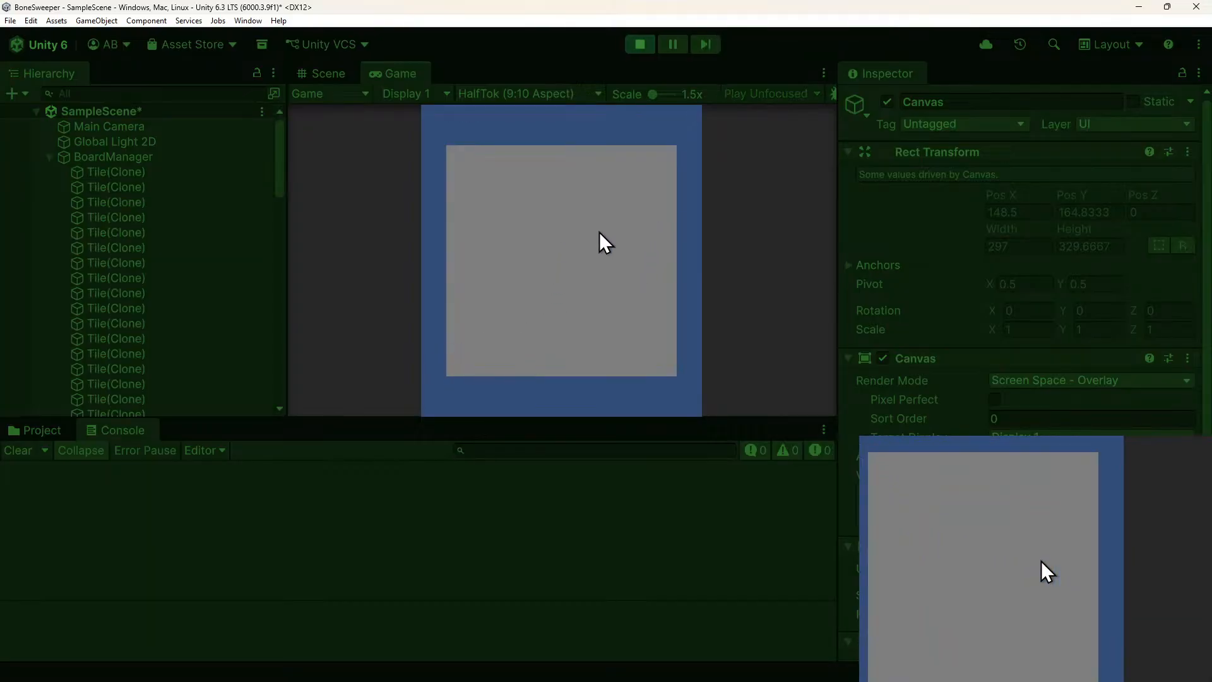
pyautogui.click(640, 44)
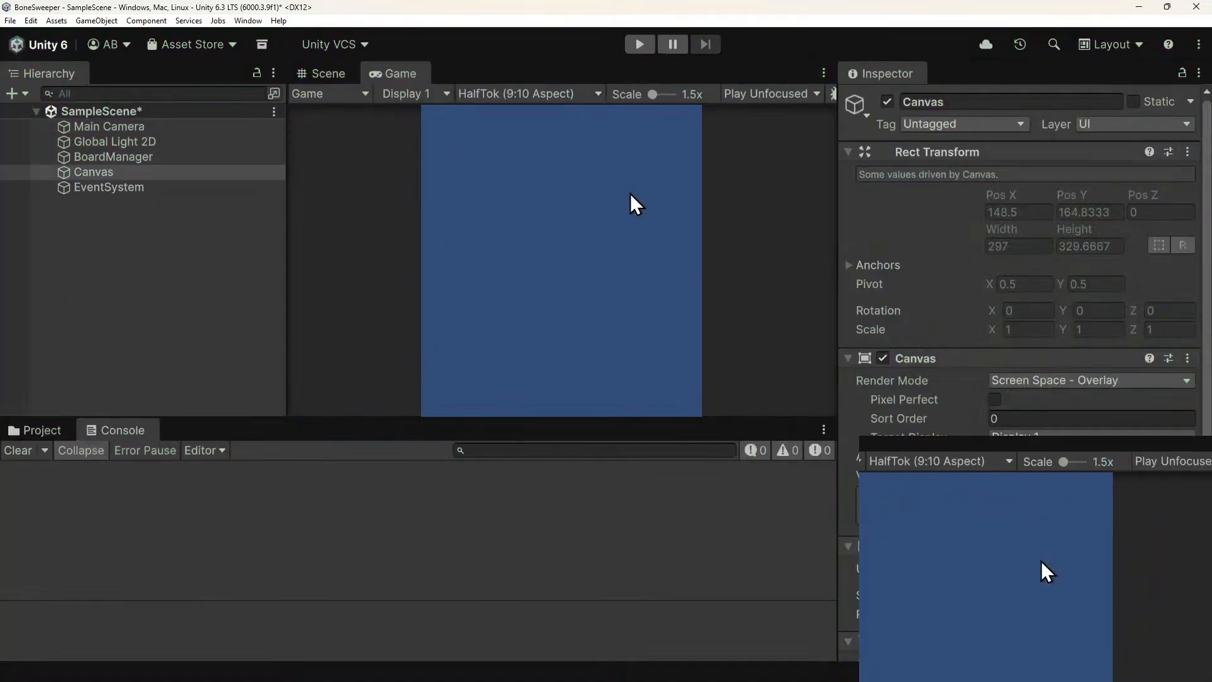
# Switch to Copilot and write that clicking is not activating the tile and the added debug is not firing from the tile in the onmousedown.
pyautogui.hotkey('alt', 'Tab')
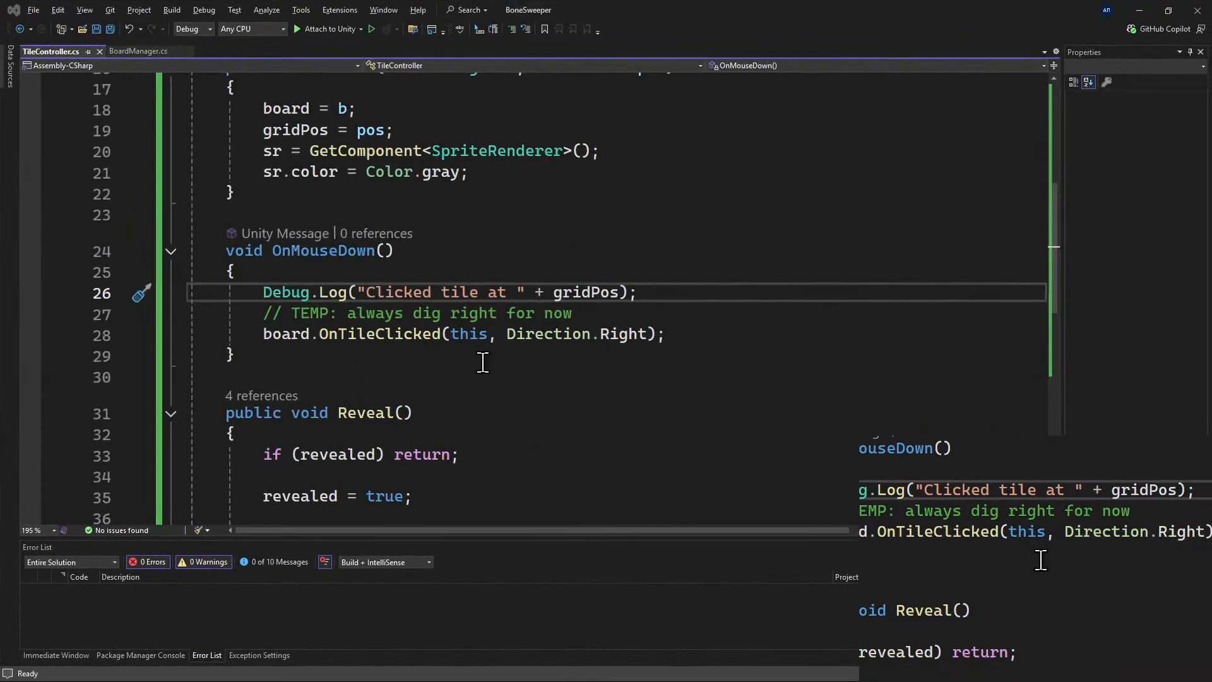
pyautogui.hotkey('alt', 'Tab')
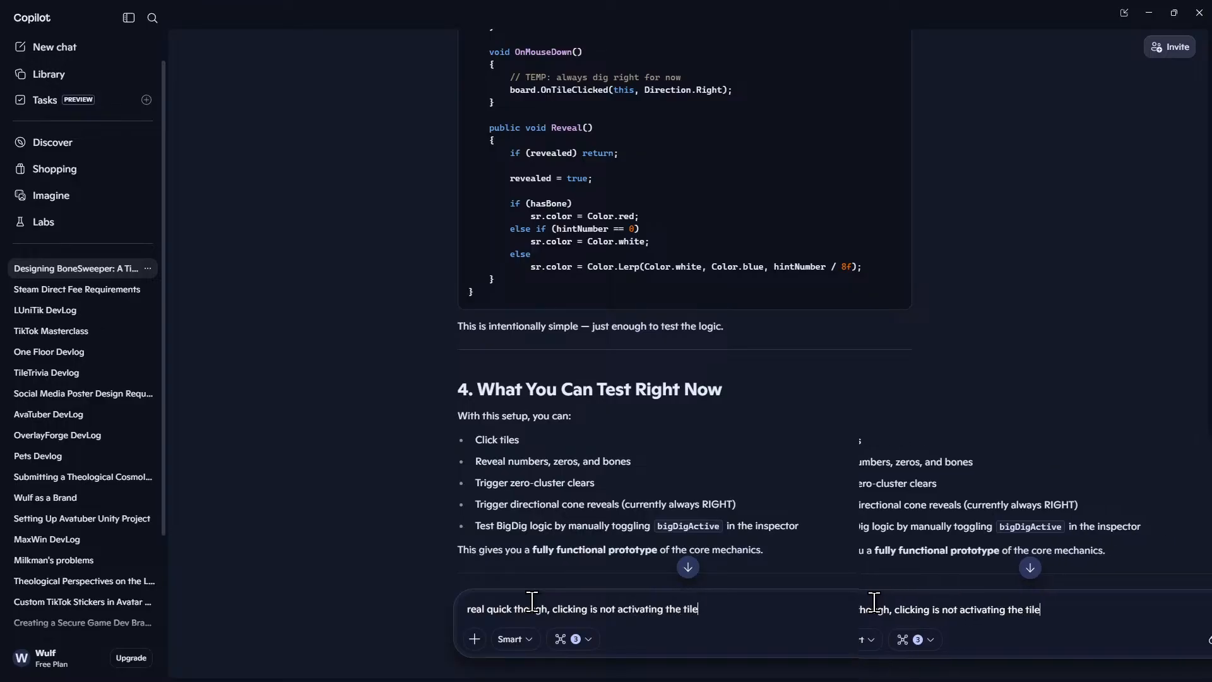
pyautogui.write("debug to test and it's not firing")
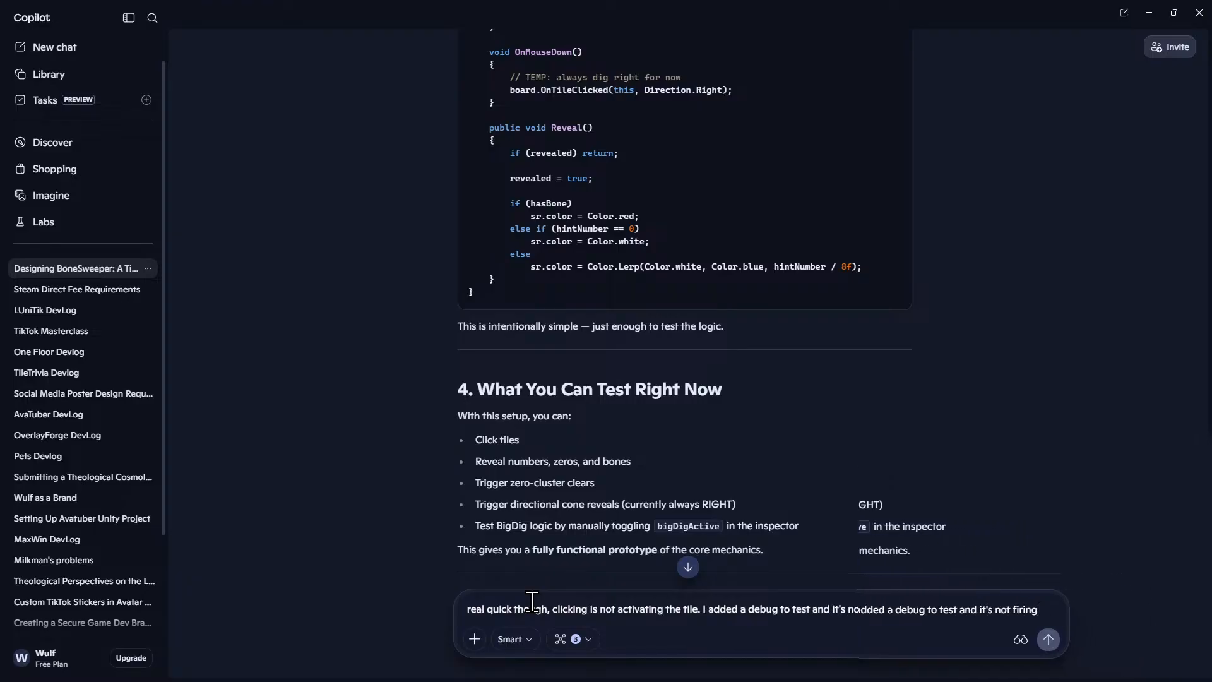
pyautogui.write(' from the tile')
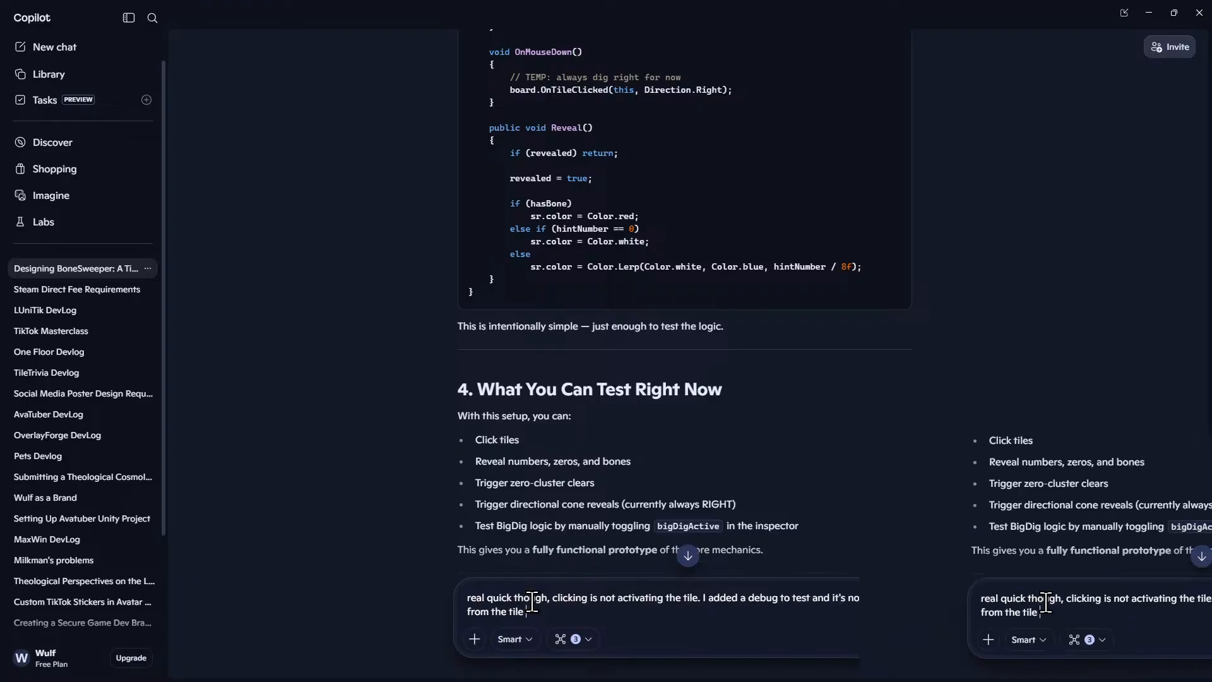
pyautogui.write(' in the onmouse')
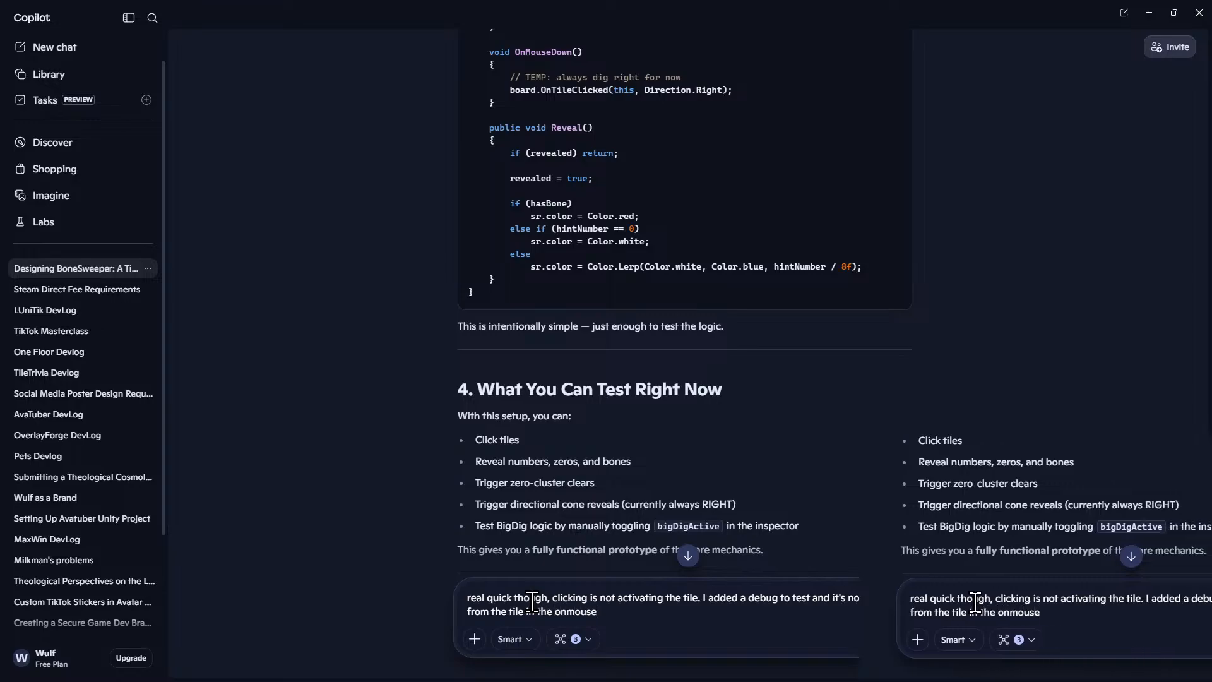
pyautogui.write('down. ')
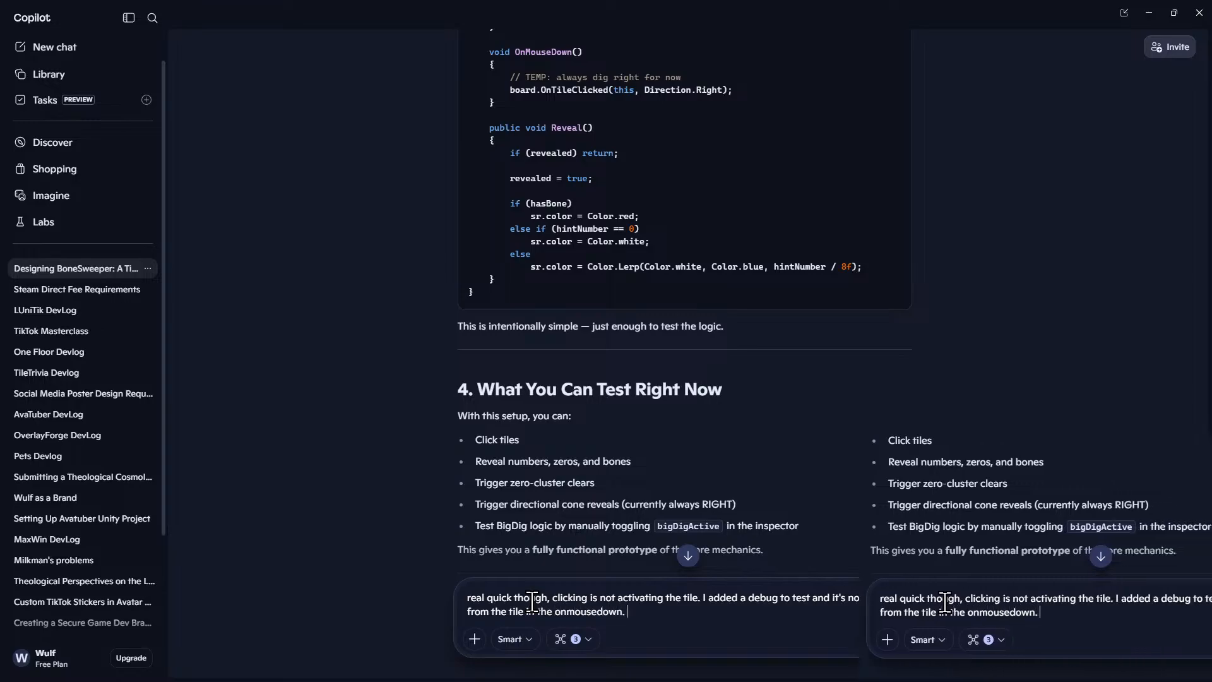
# Ask whether the OLD input system or UI functionality via the event system needs to be added, and send the message.
pyautogui.write('do I need ')
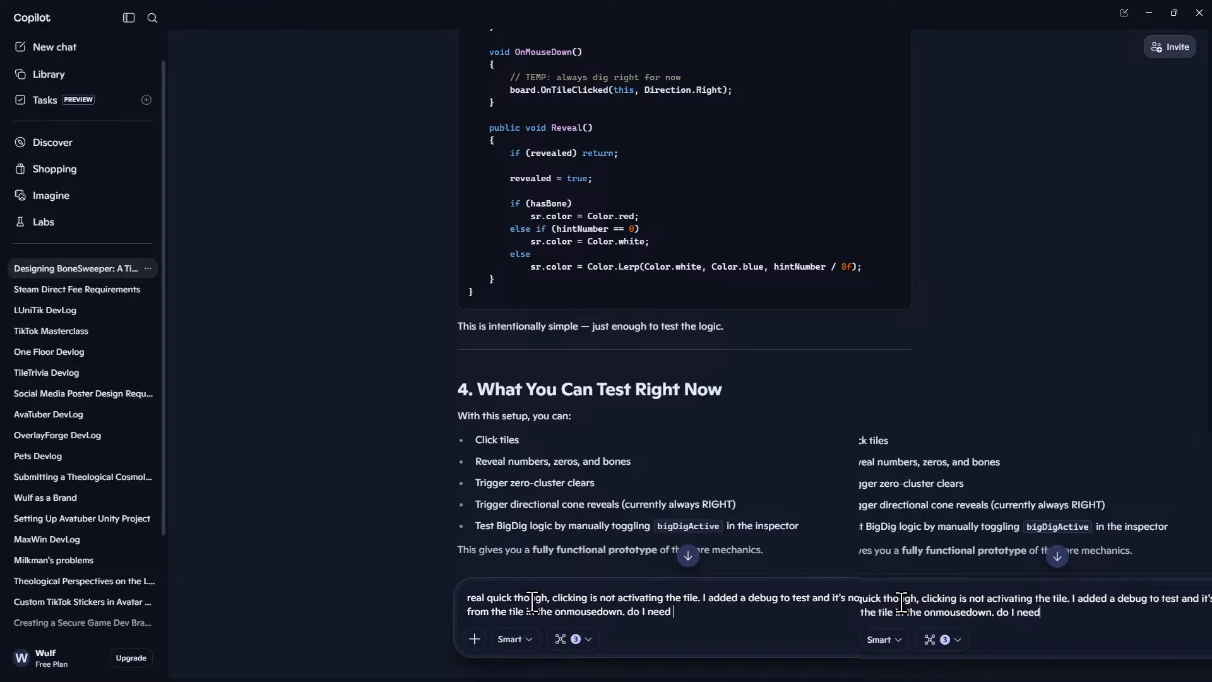
pyautogui.write('to add the OLD')
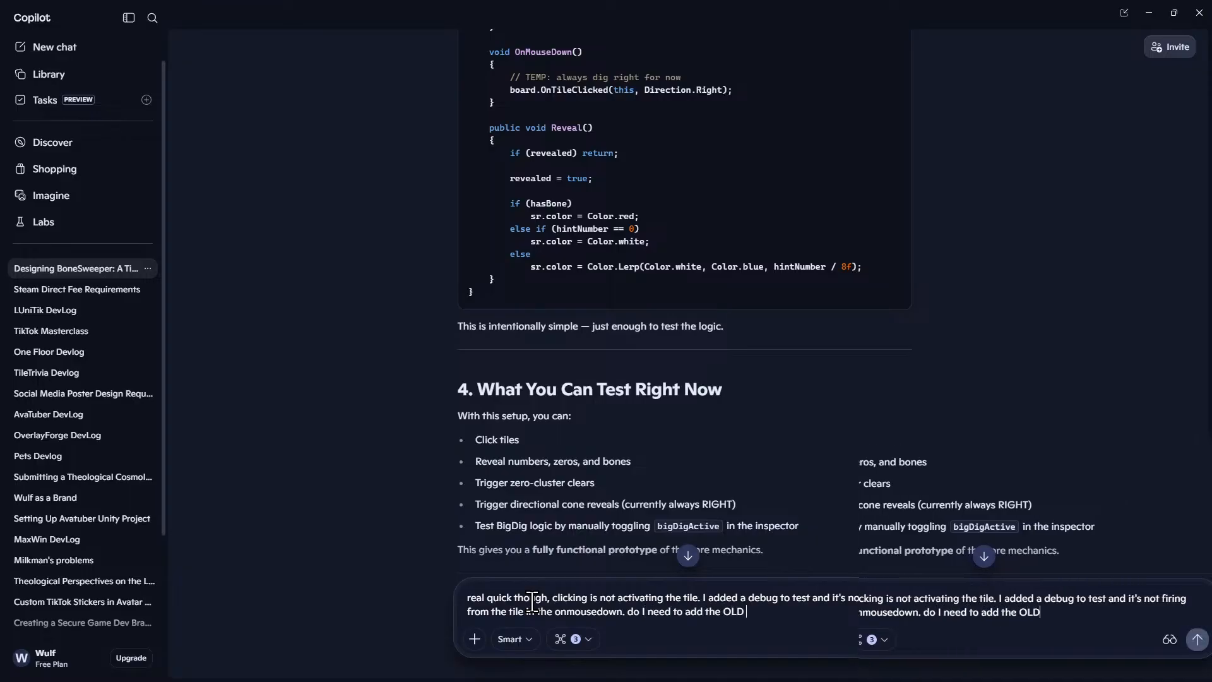
pyautogui.write(' inp')
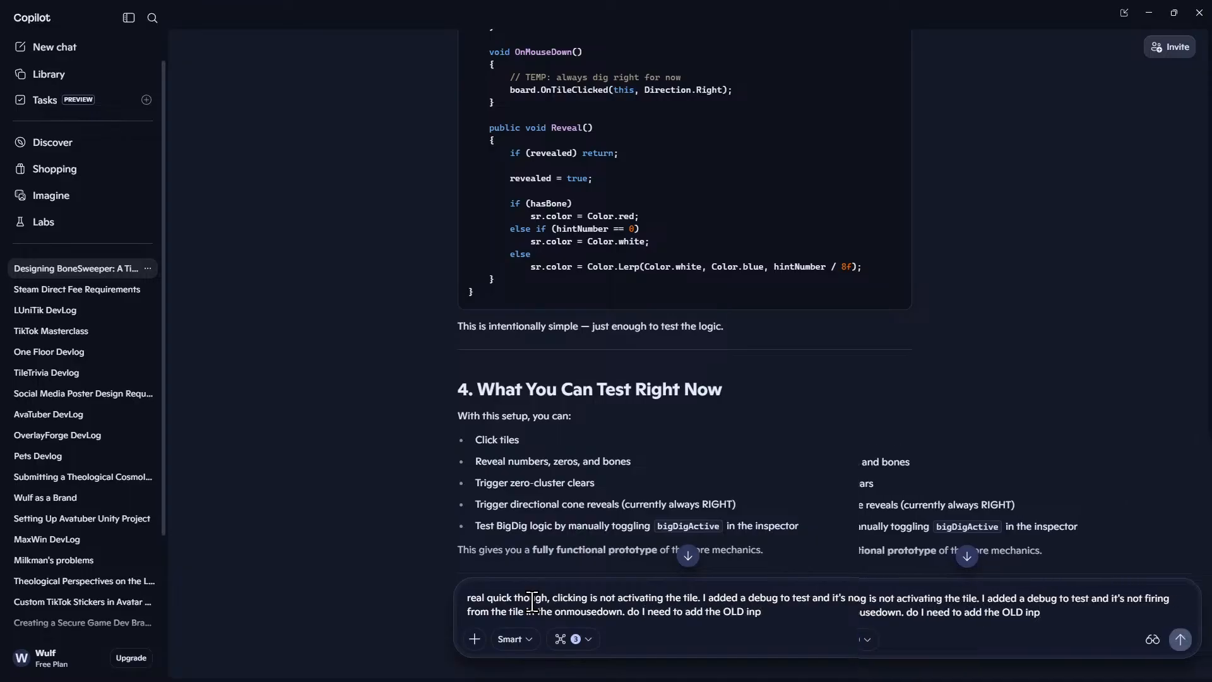
pyautogui.write('ut system, or')
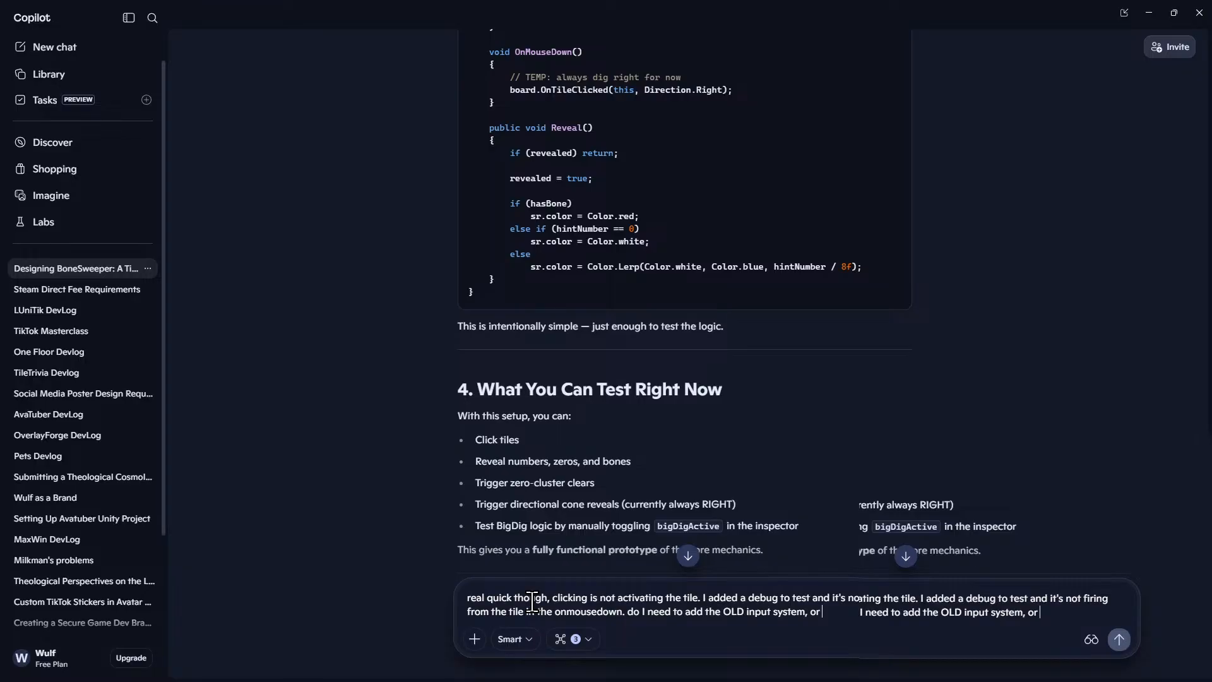
pyautogui.write(' UI functi5onali')
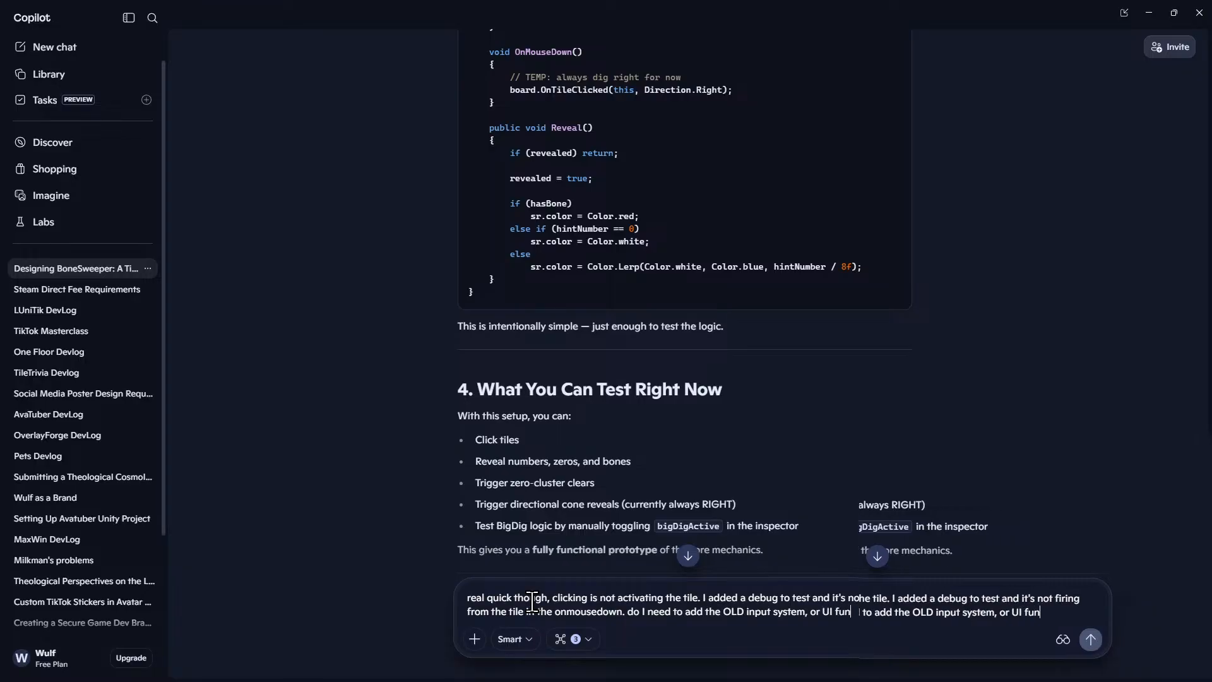
pyautogui.press('BackSpace')
pyautogui.press('BackSpace')
pyautogui.press('BackSpace')
pyautogui.press('BackSpace')
pyautogui.press('BackSpace')
pyautogui.press('BackSpace')
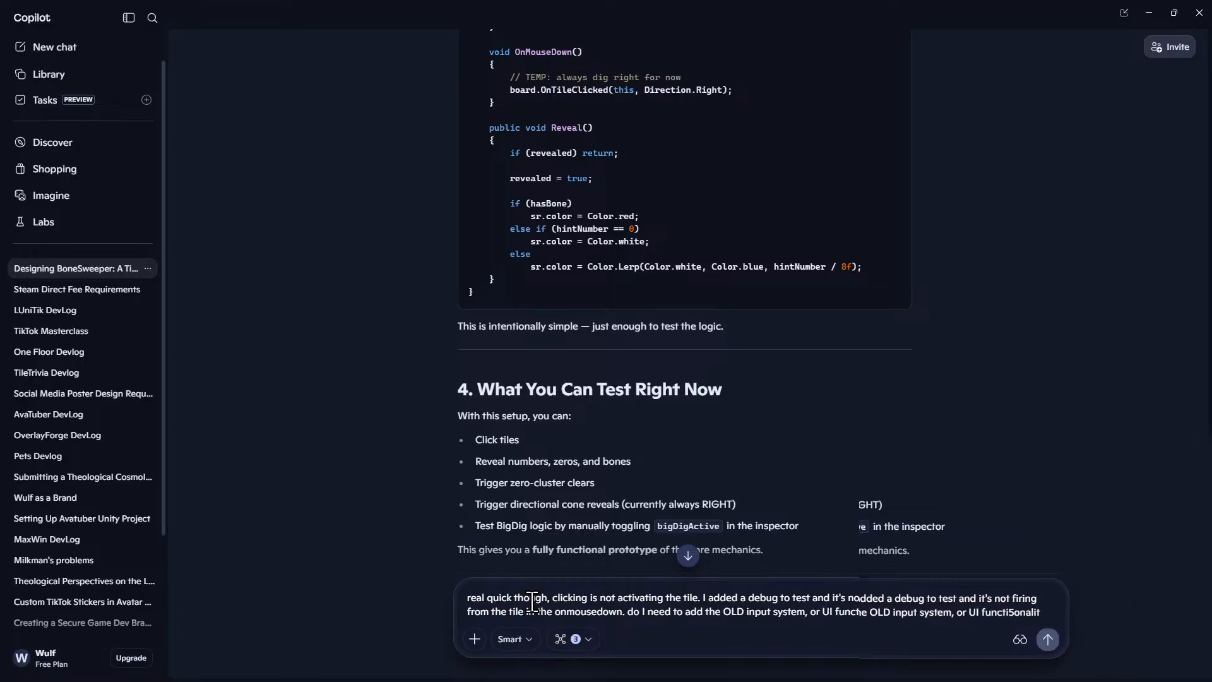
pyautogui.write('onali')
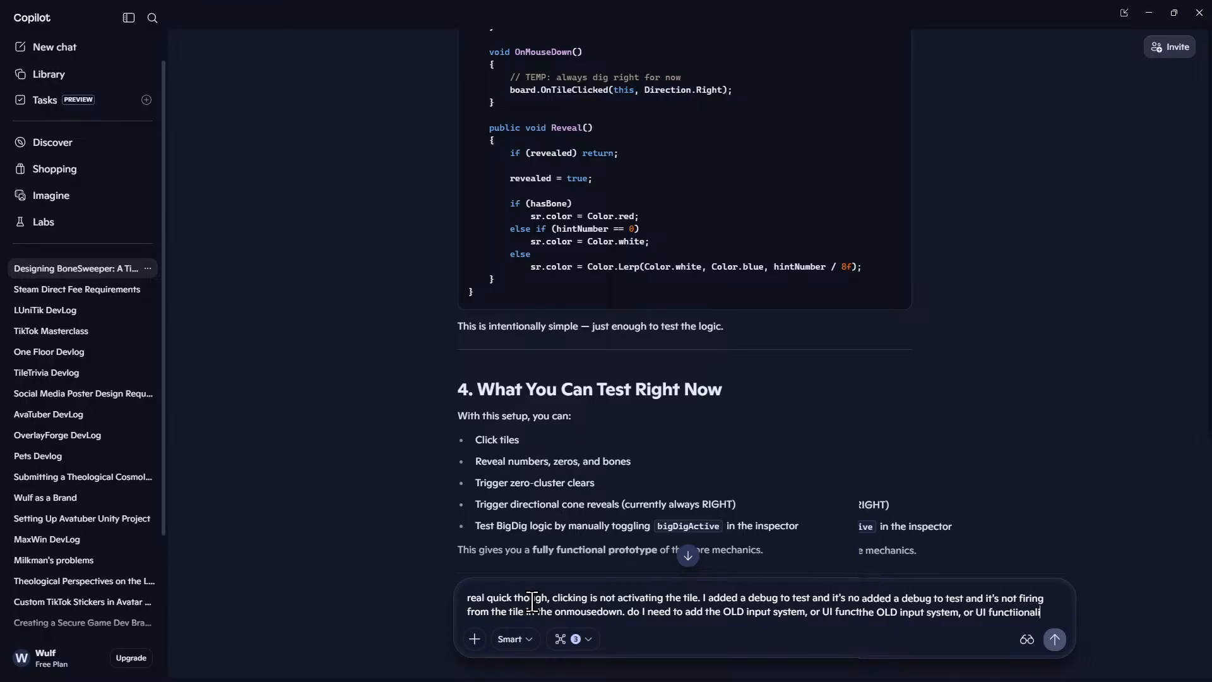
pyautogui.write('ty via the event system?')
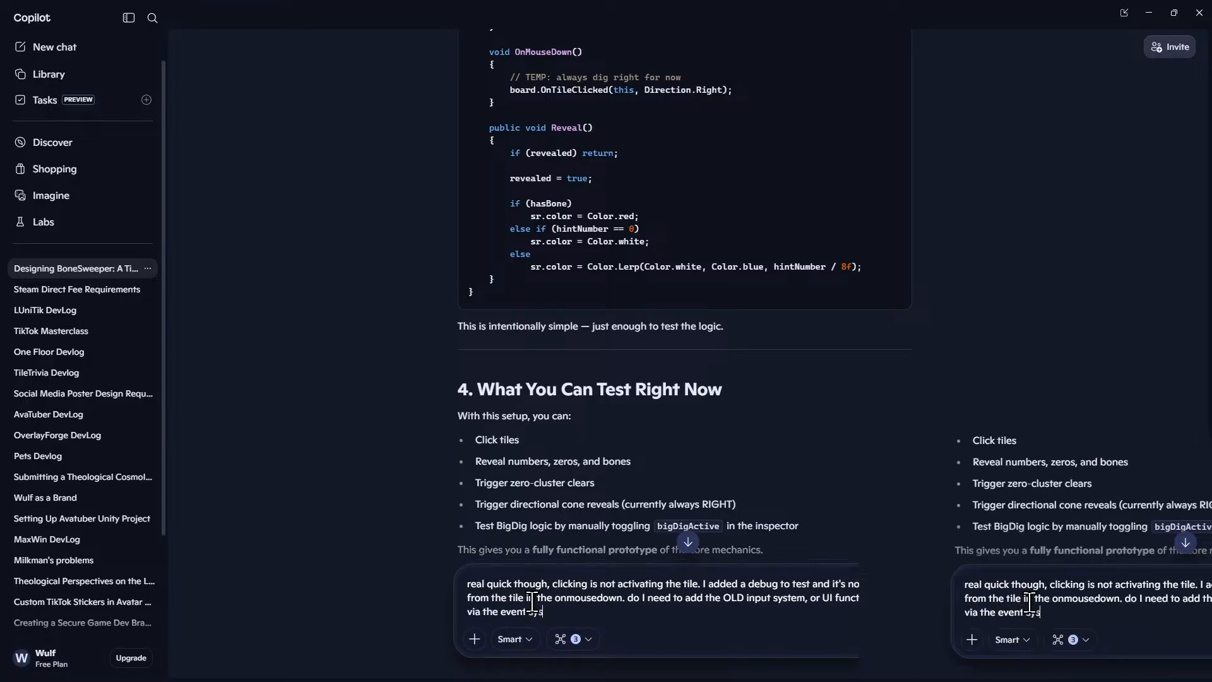
pyautogui.hotkey('shift', 'Return')
pyautogui.press('Return')
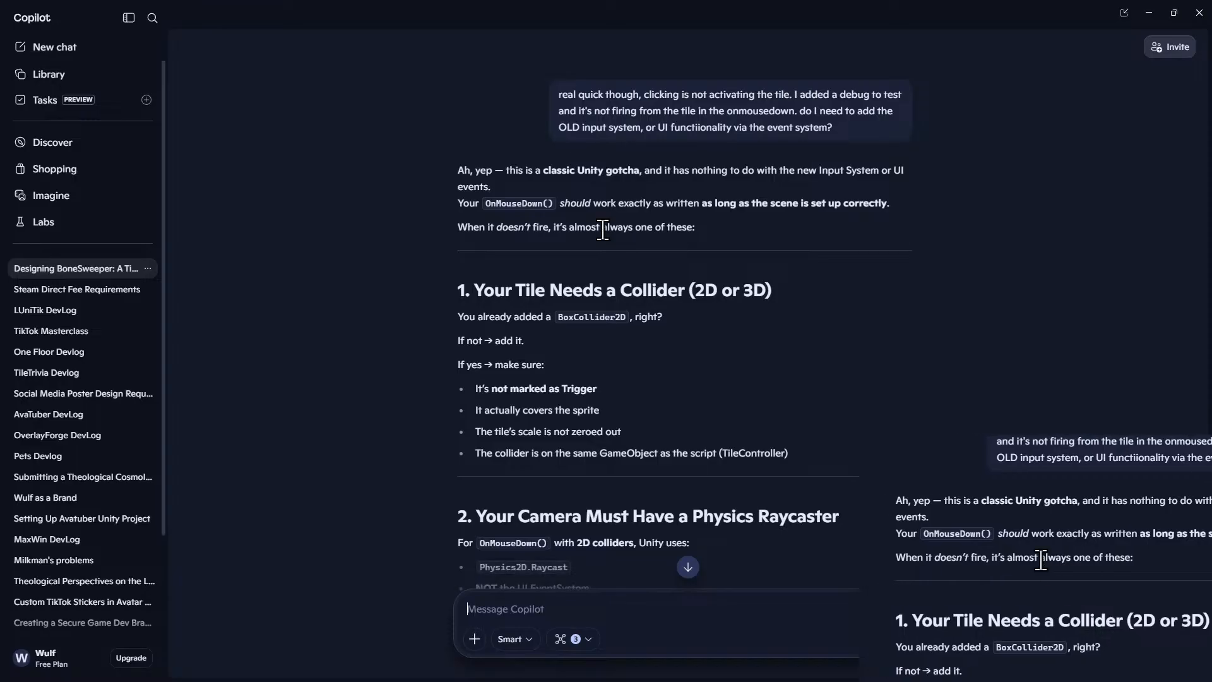
# Read Copilot's reply on the tile's BoxCollider2D requirements and highlight the point about it not being marked as Trigger.
pyautogui.scroll(-1, 603, 229)
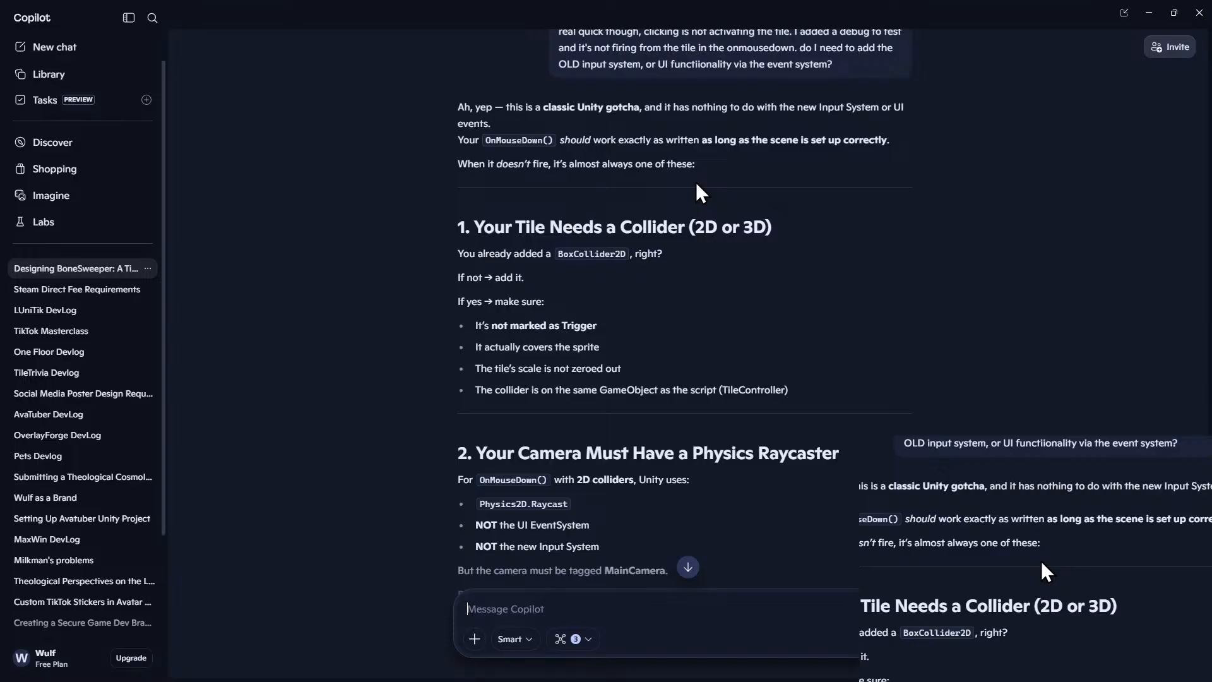
pyautogui.scroll(-2, 696, 184)
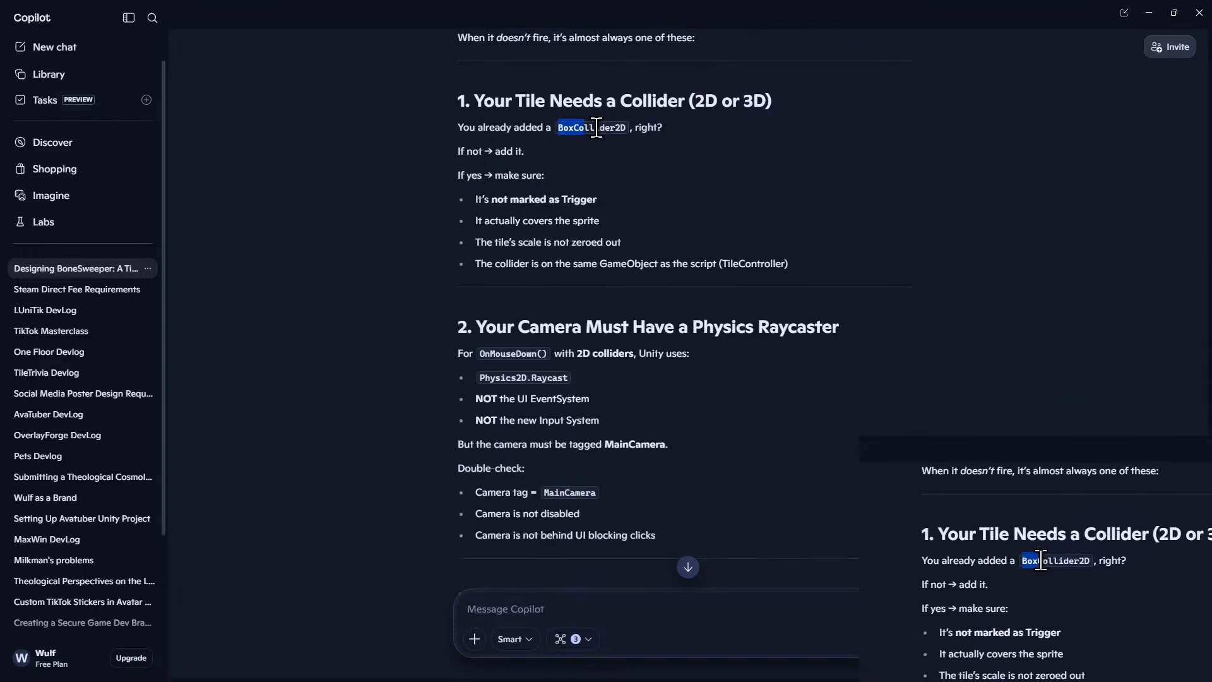
pyautogui.click(758, 164)
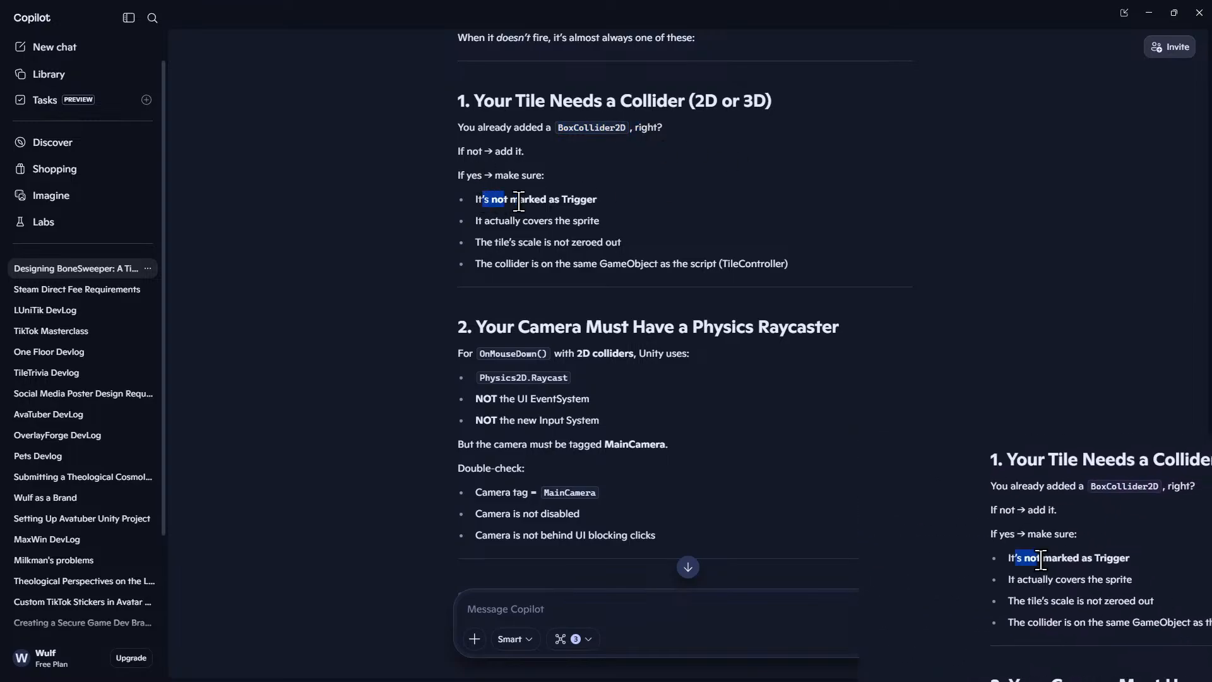
pyautogui.moveTo(507, 202); pyautogui.dragTo(692, 212)
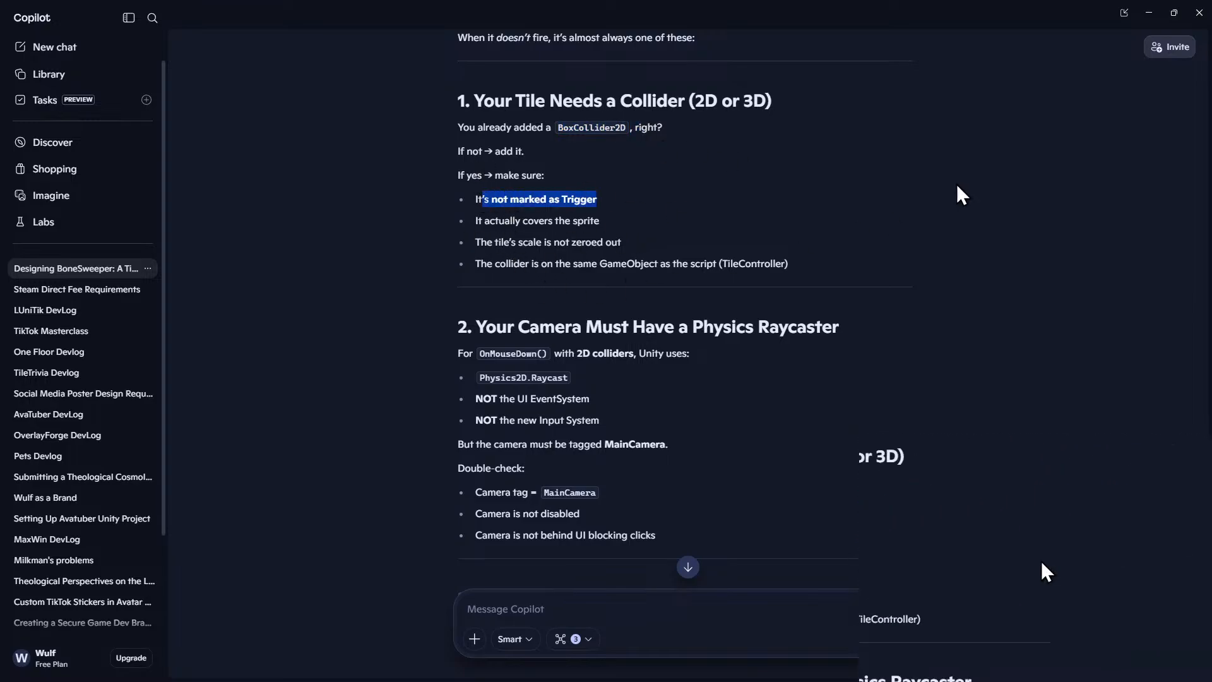
# Switch to Unity, open the Tile prefab and check its Box Collider 2D trigger setting and coverage of the sprite in the Scene view.
pyautogui.click(1147, 13)
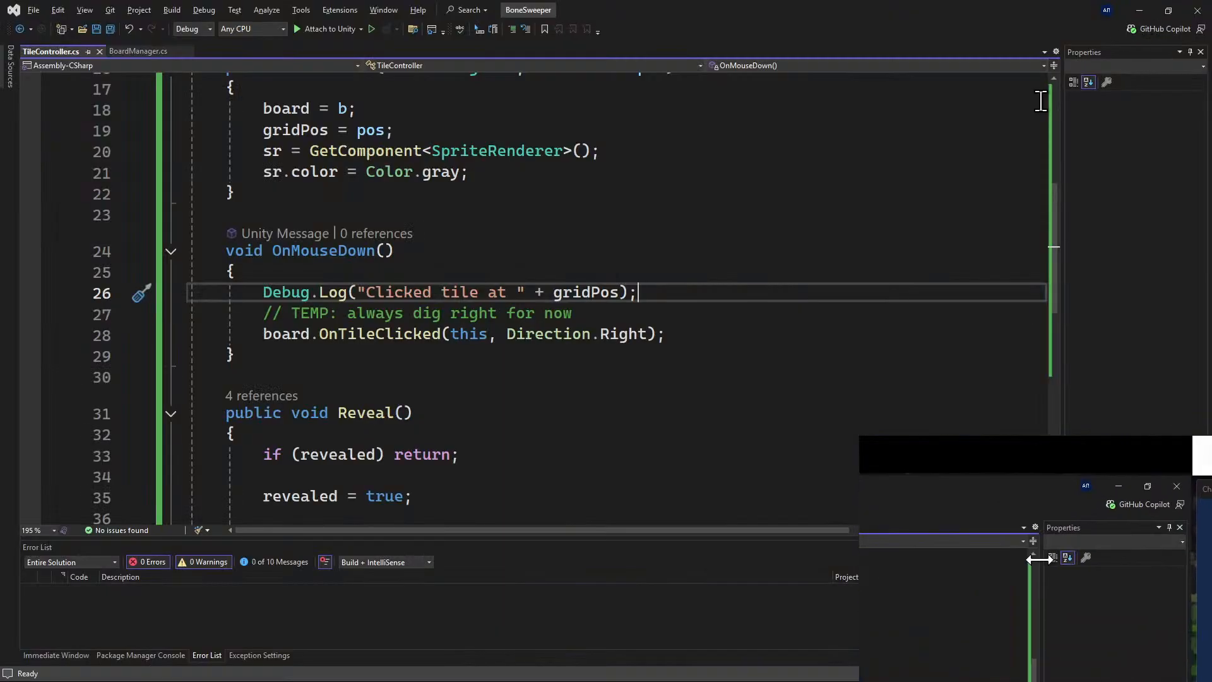
pyautogui.click(1138, 12)
pyautogui.click(34, 430)
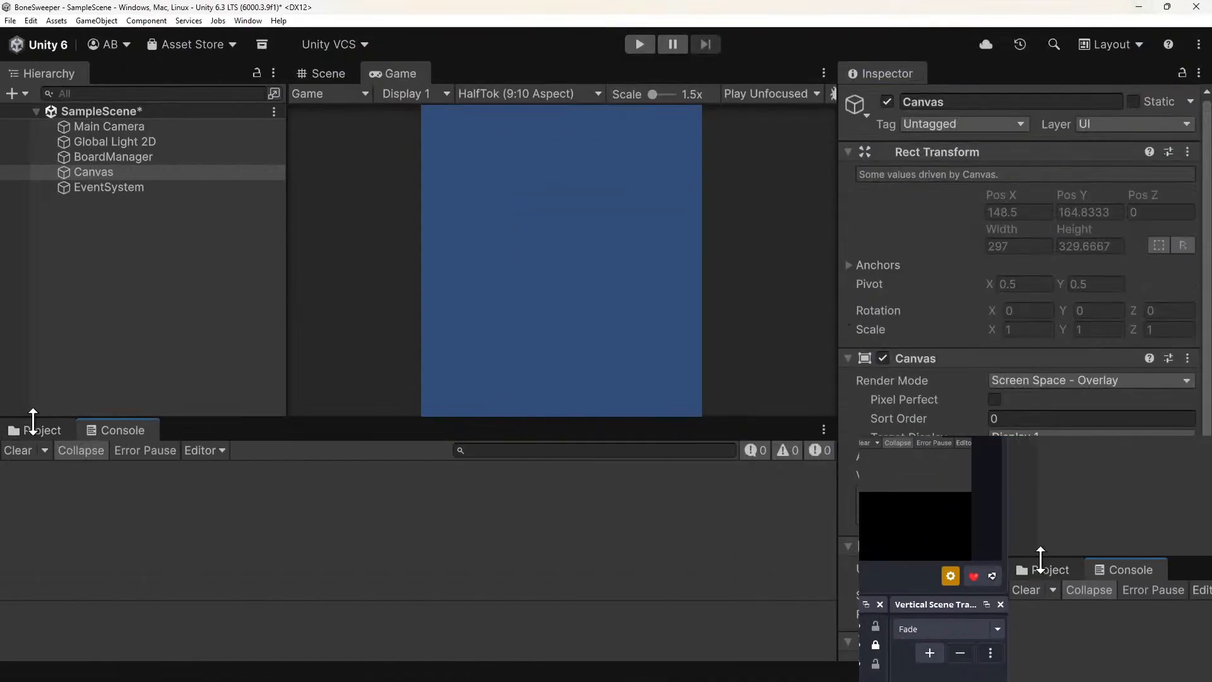
pyautogui.click(80, 588)
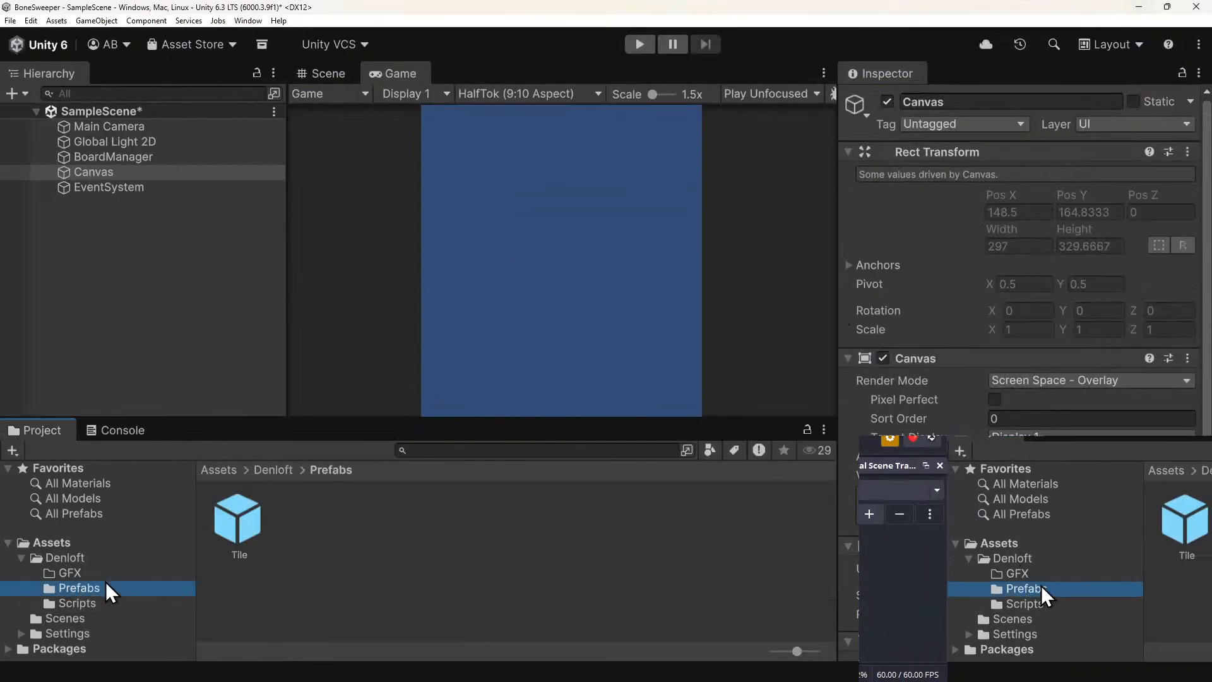
pyautogui.click(226, 522)
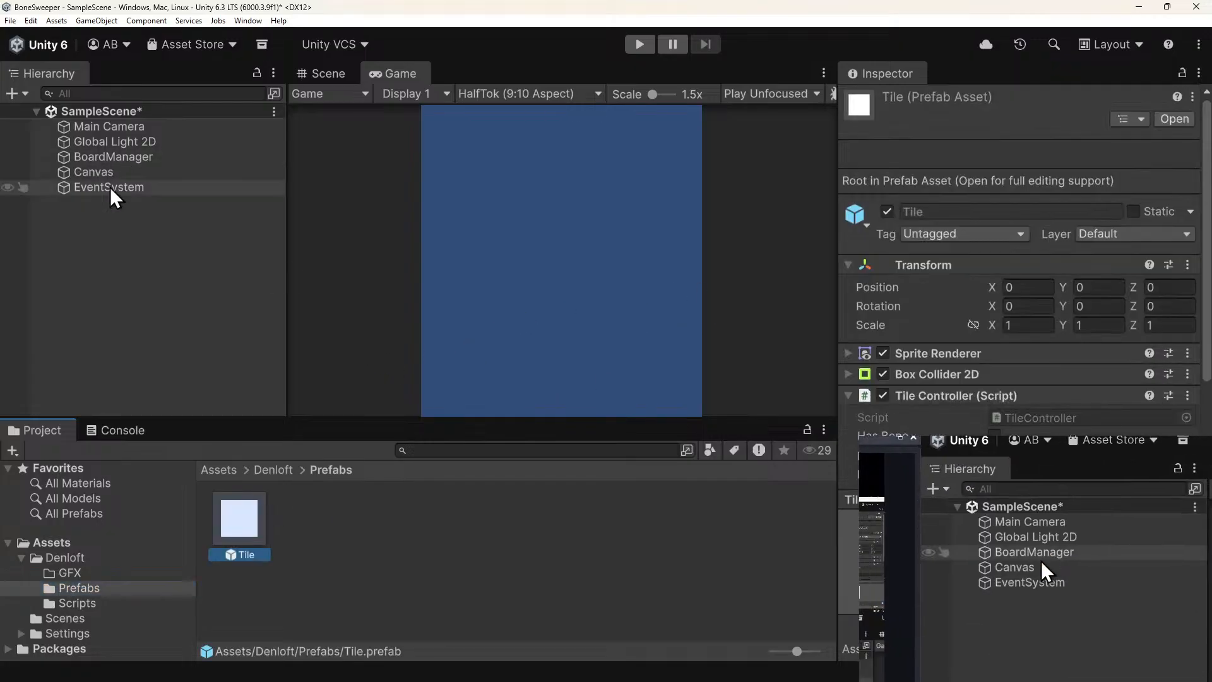
pyautogui.doubleClick(239, 517)
pyautogui.click(104, 135)
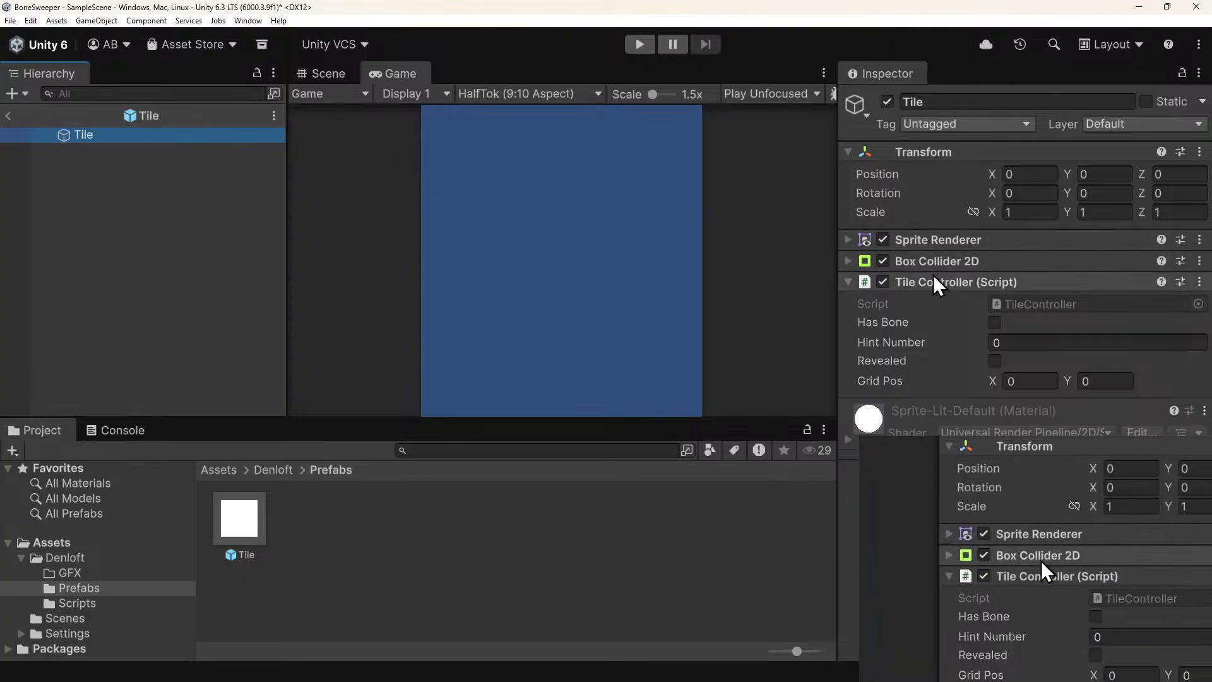
pyautogui.click(849, 261)
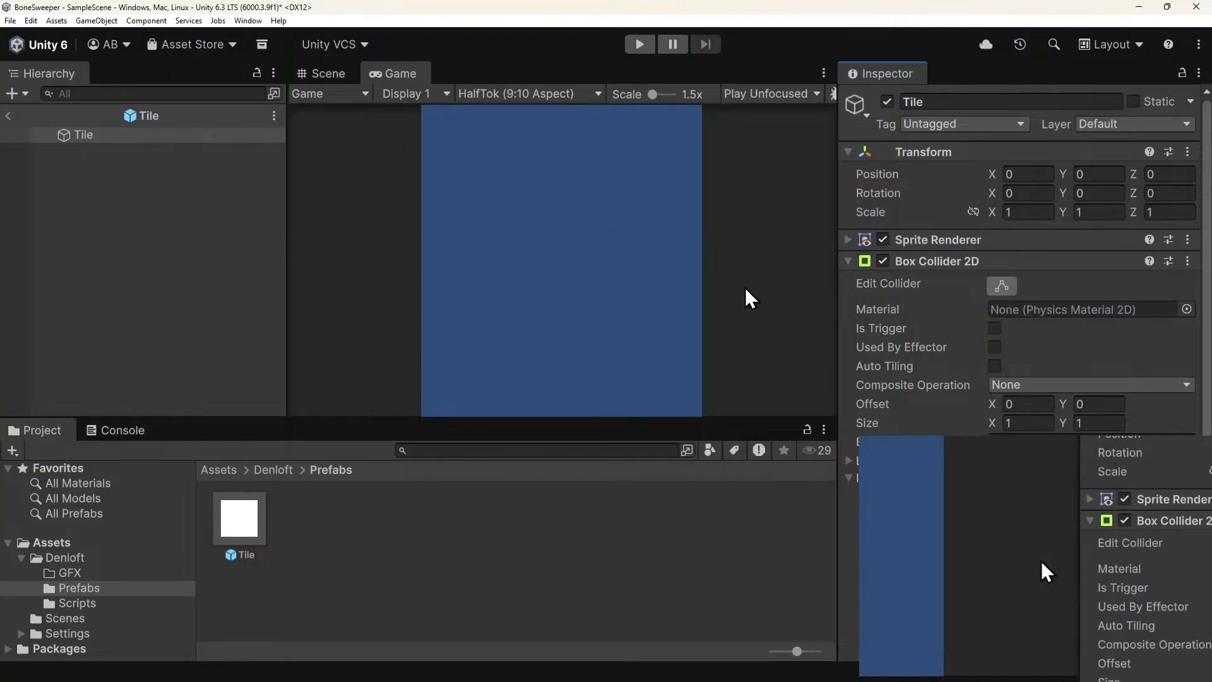
pyautogui.click(335, 74)
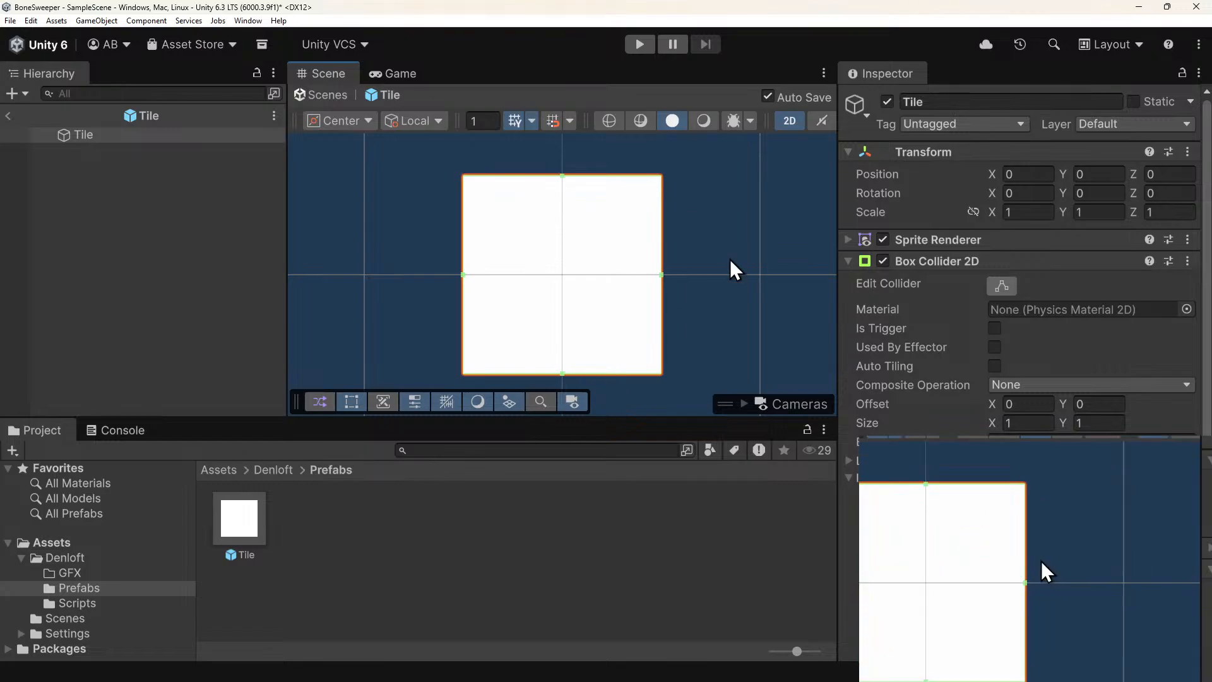
pyautogui.click(846, 260)
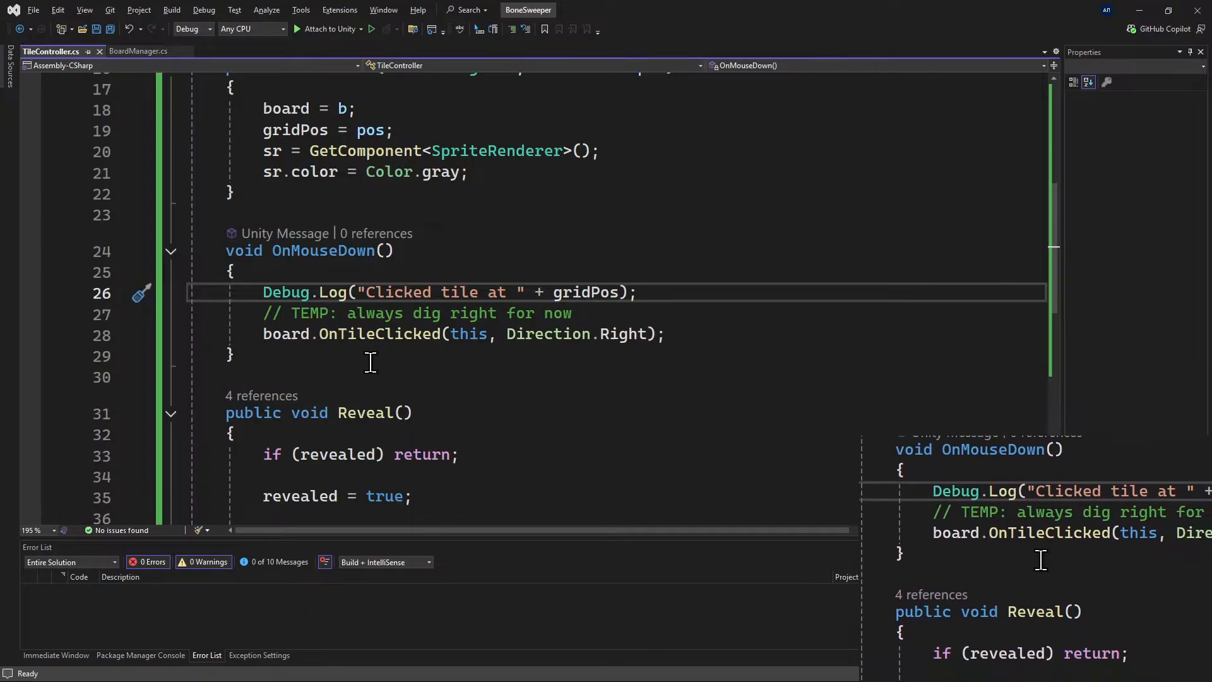
# Read further in Copilot's checklist, return to Unity, leave the Tile prefab for SampleScene and deactivate the Canvas.
pyautogui.hotkey('alt', 'Tab')
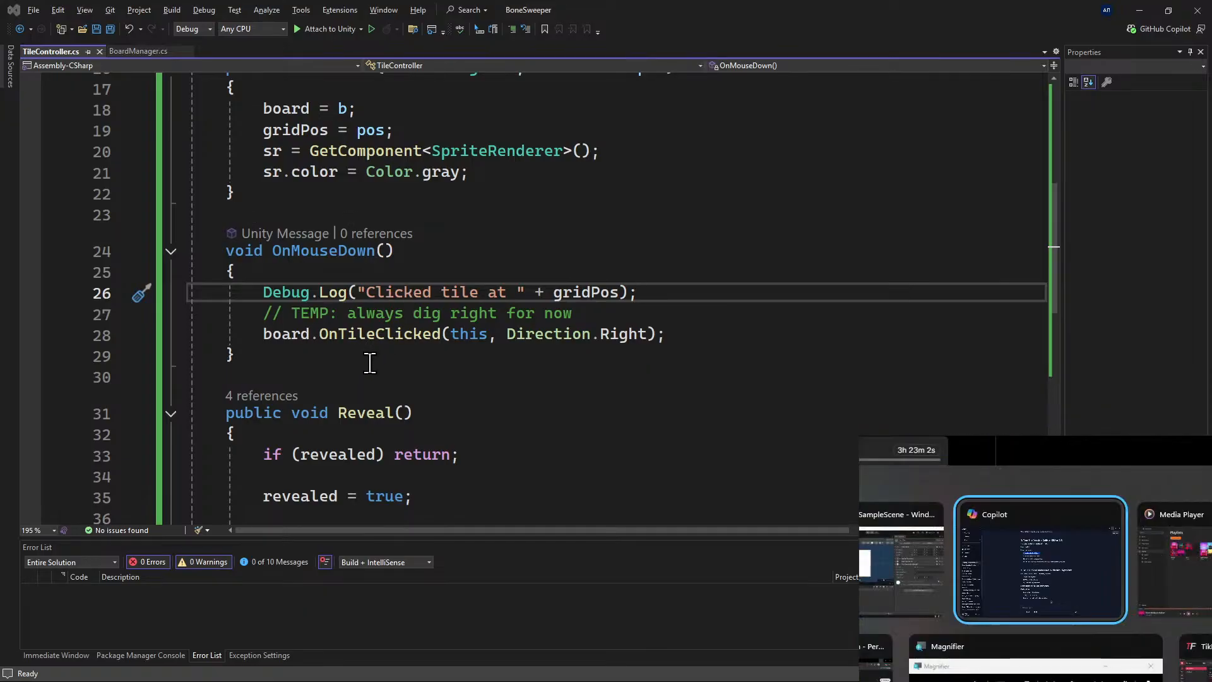
pyautogui.scroll(-1, 499, 286)
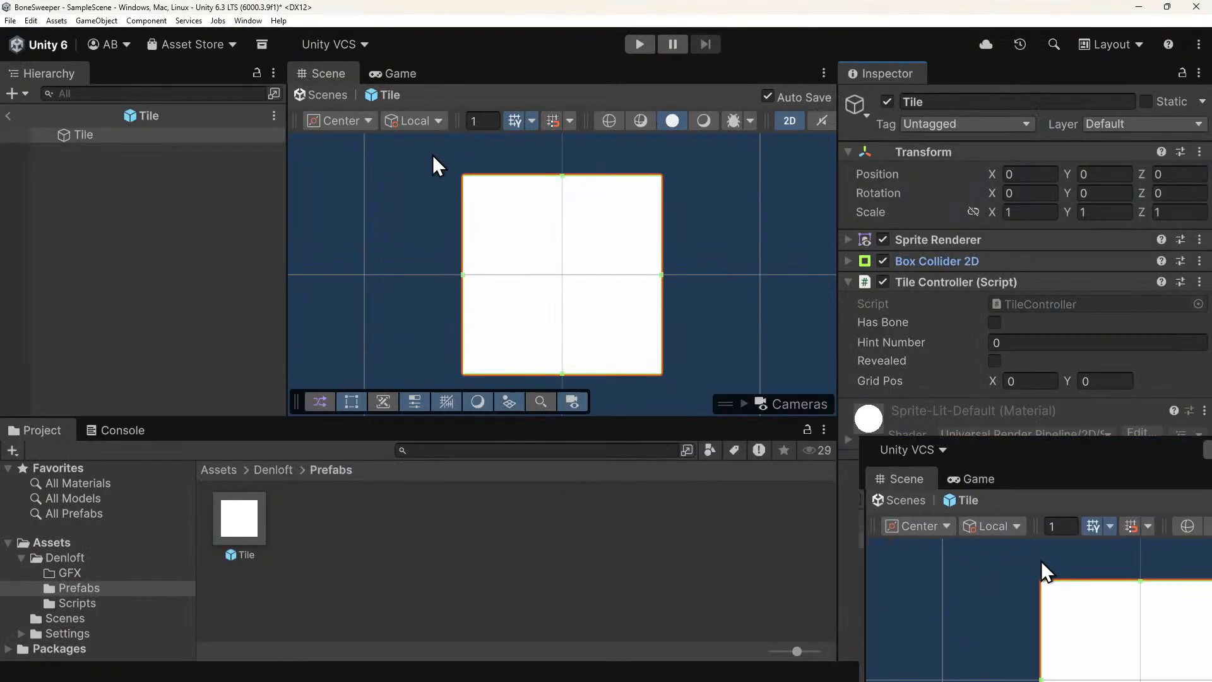
pyautogui.click(9, 116)
pyautogui.click(101, 173)
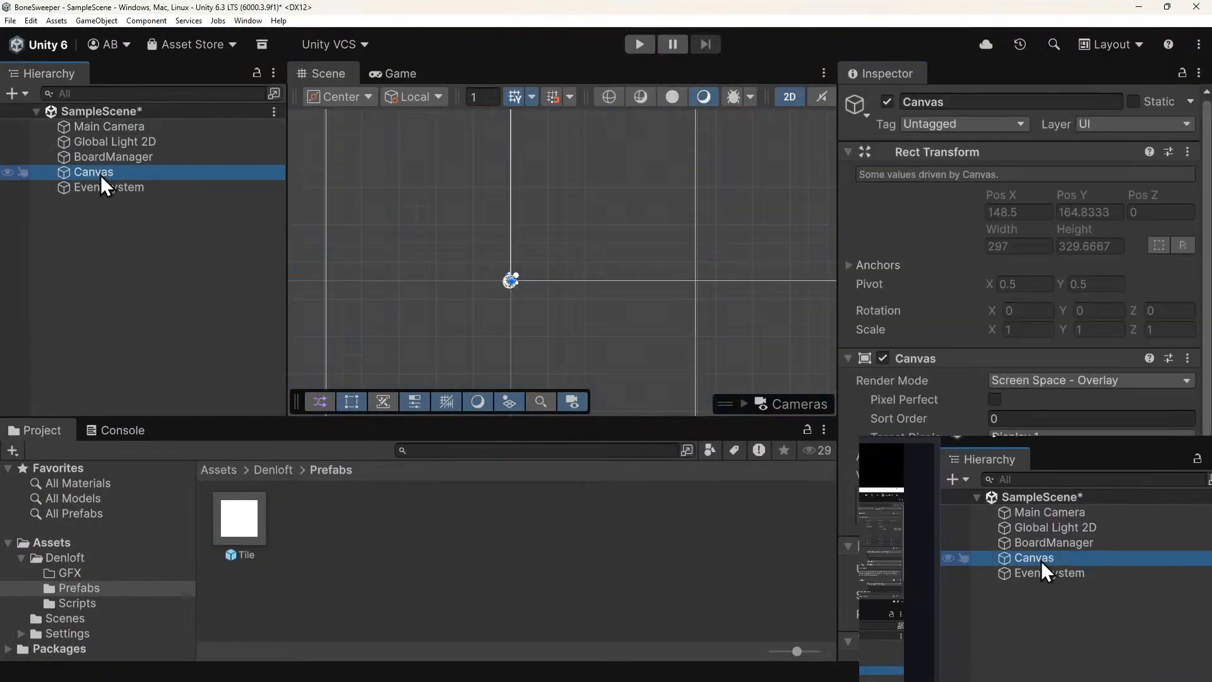
pyautogui.click(887, 101)
pyautogui.click(888, 101)
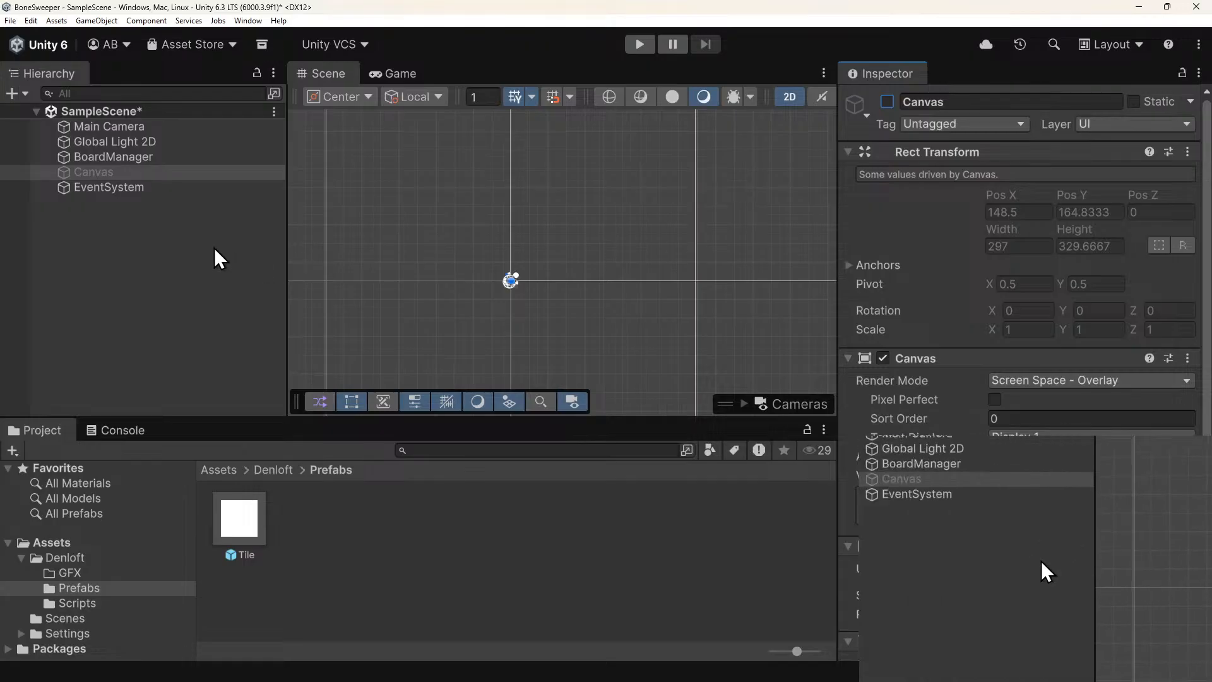
# Check the EventSystem and Main Camera settings, then run the scene and inspect several board tiles in the Scene view.
pyautogui.click(96, 183)
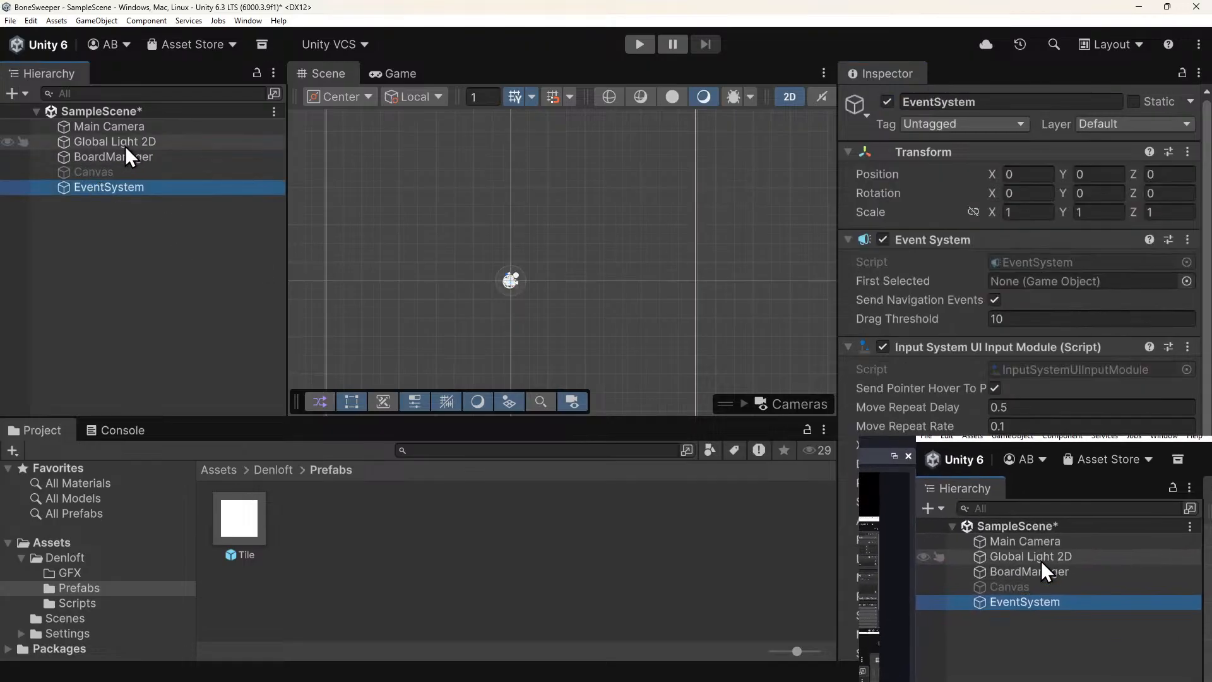
pyautogui.click(111, 128)
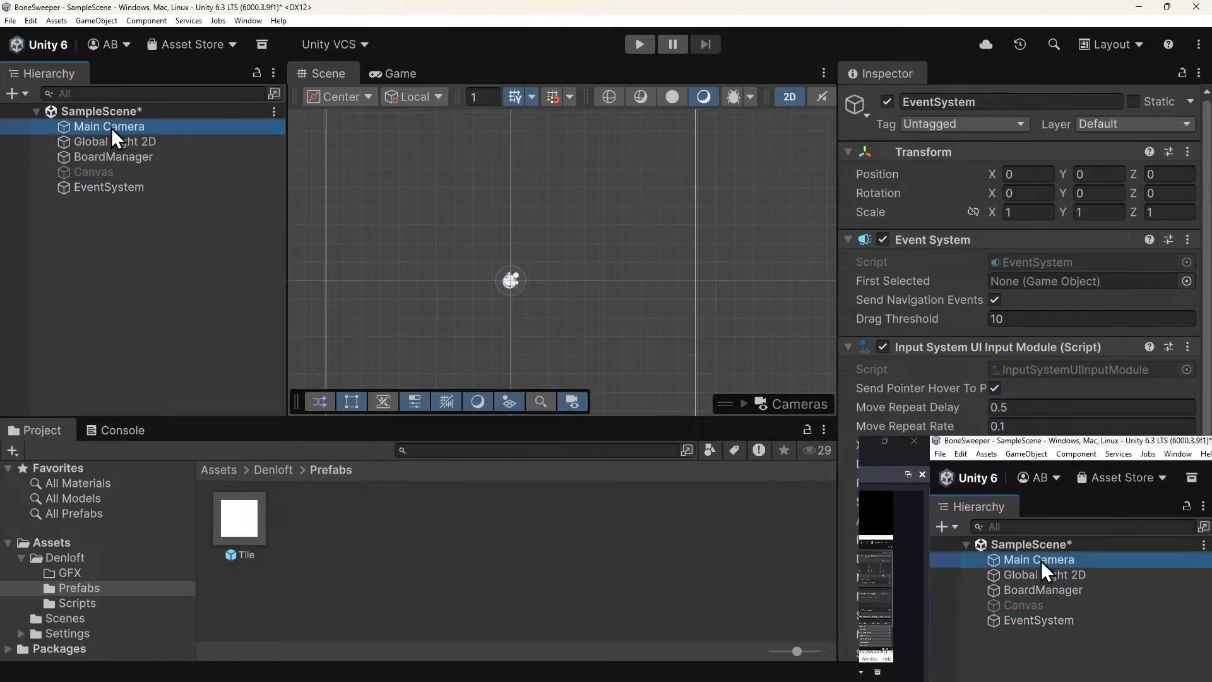
pyautogui.click(638, 45)
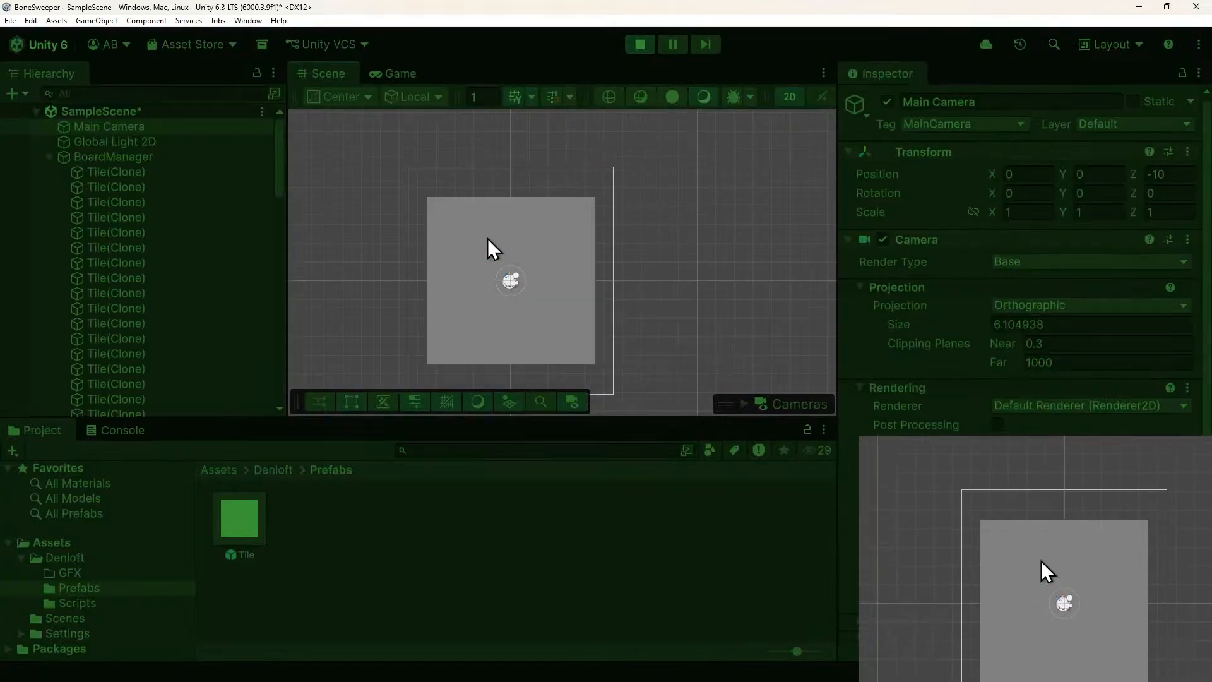
pyautogui.click(488, 237)
pyautogui.click(460, 268)
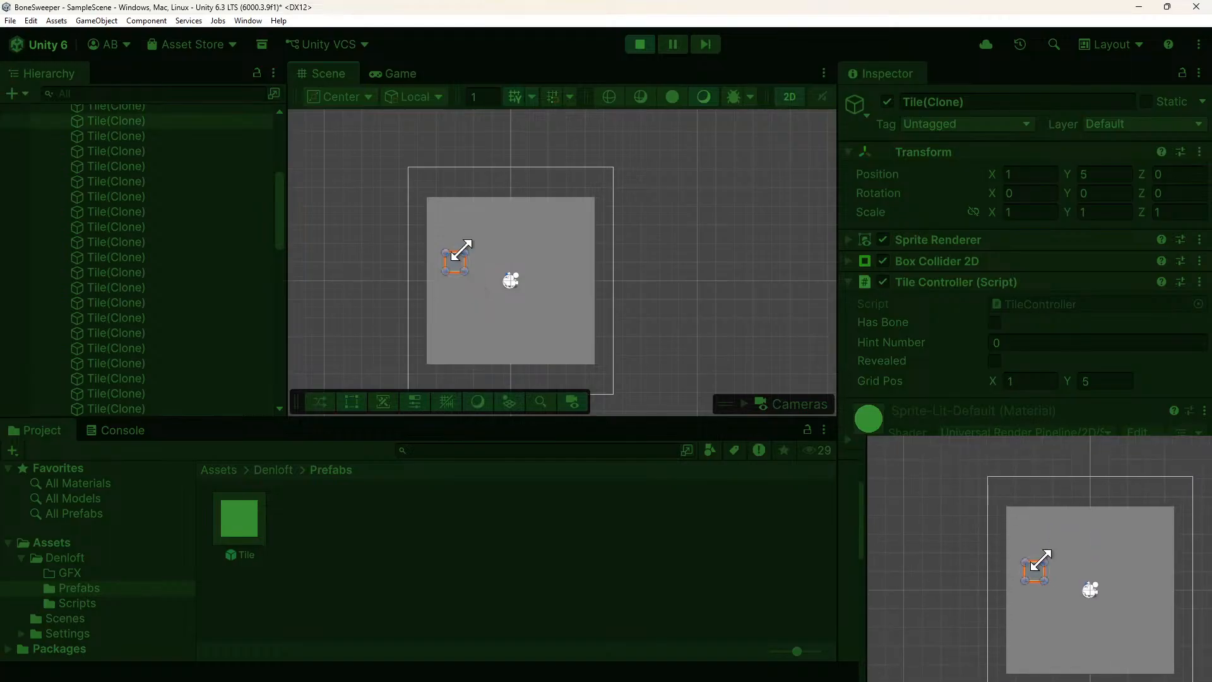
pyautogui.click(433, 356)
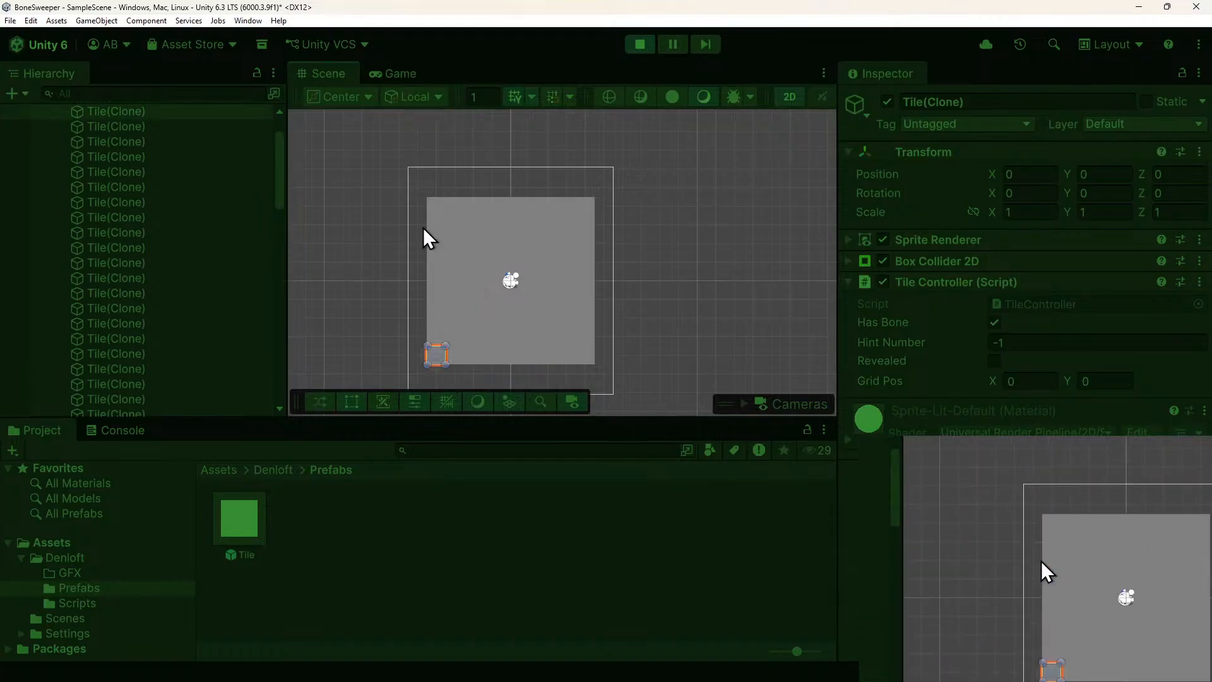
# Test the Revealed option on individual Tile(Clone) objects while watching the Game view, and stop play mode.
pyautogui.click(388, 74)
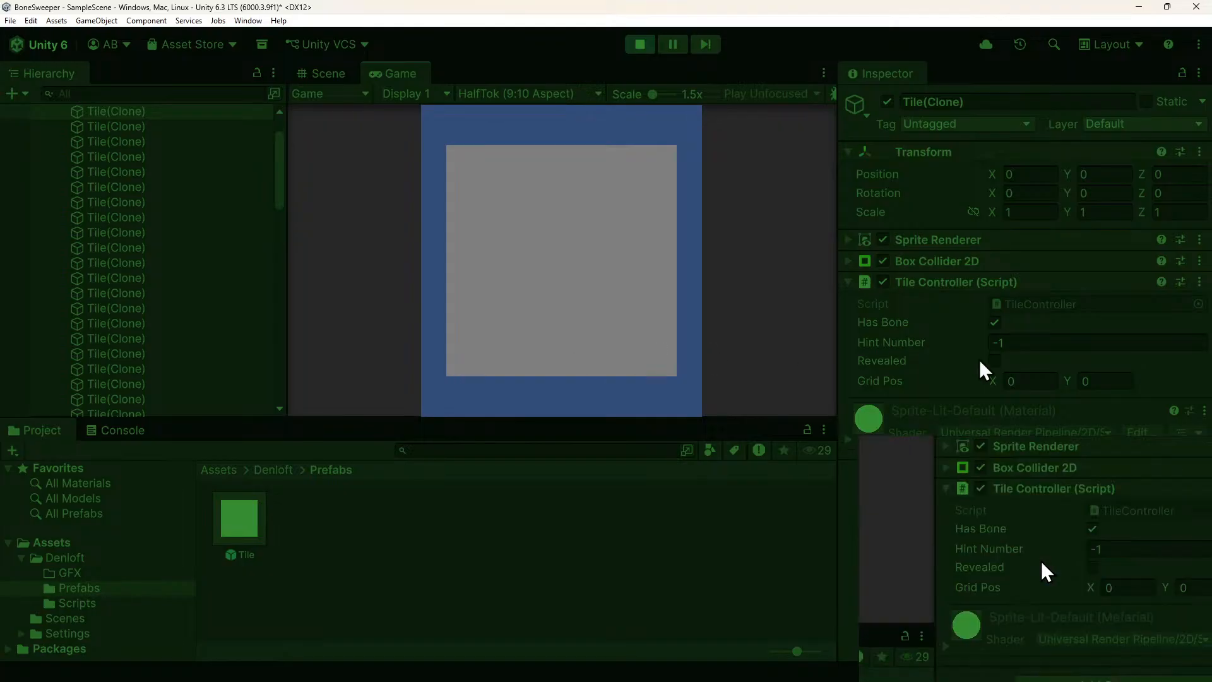
pyautogui.click(995, 361)
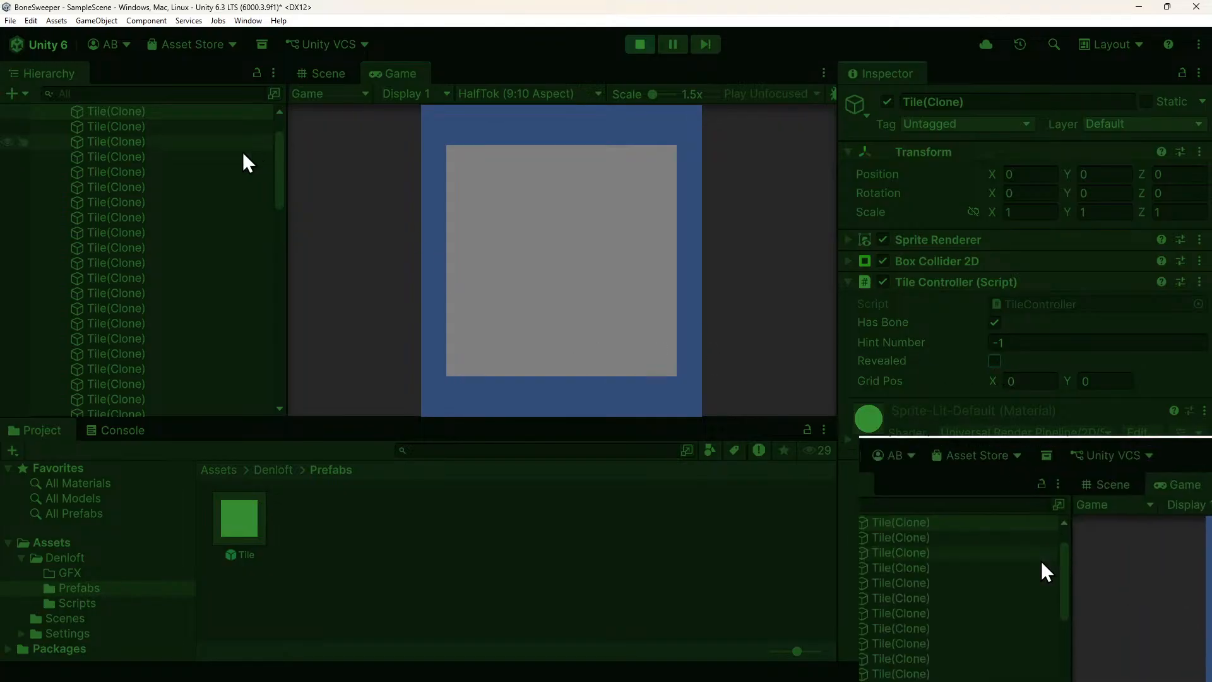
pyautogui.click(209, 232)
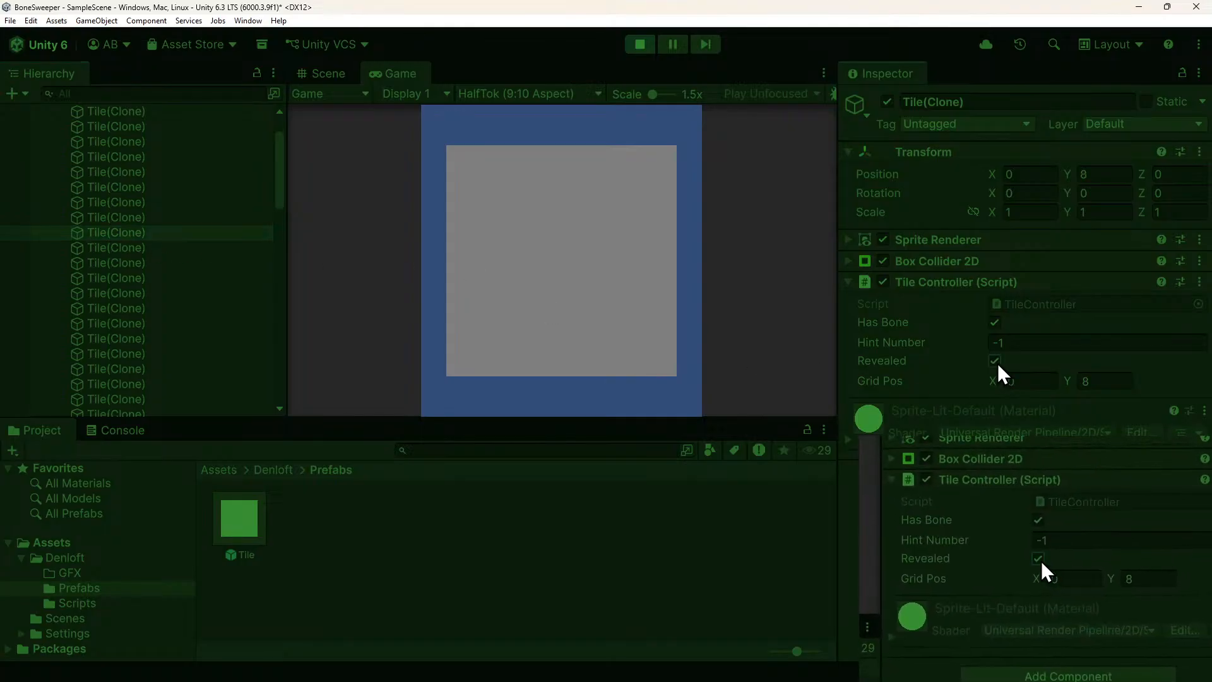
pyautogui.click(116, 188)
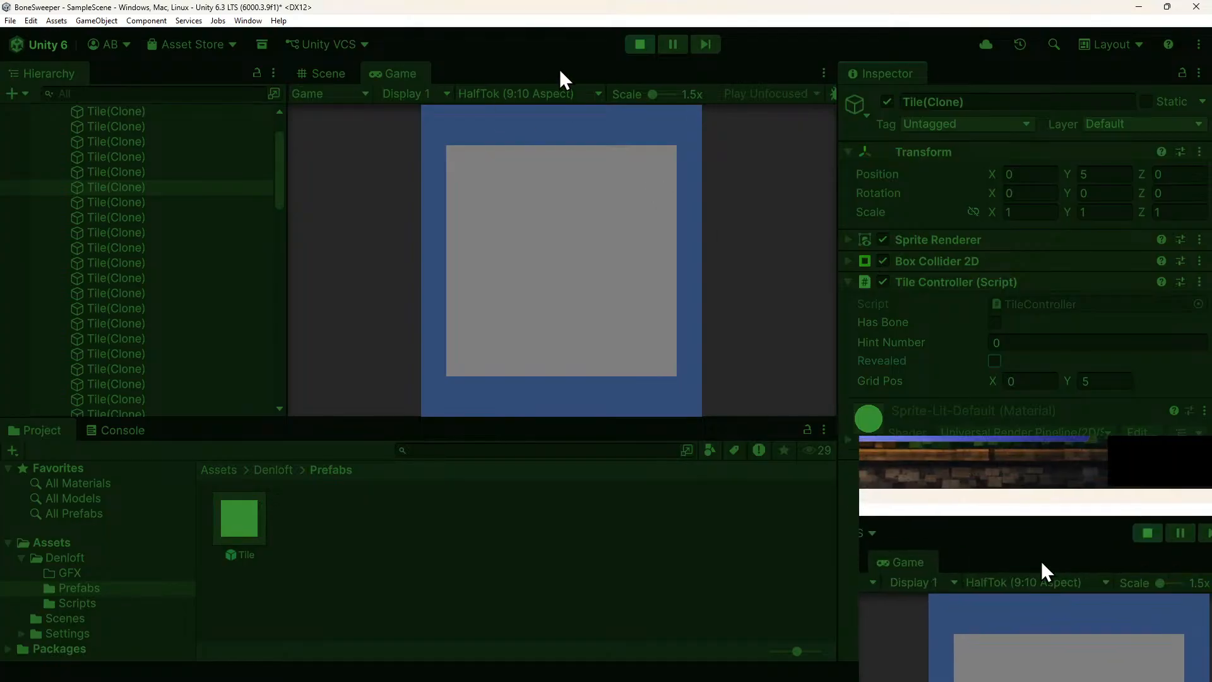
pyautogui.click(645, 45)
# Switch to Copilot and read its checks on UI blocking raycasts and on the new Input System.
pyautogui.hotkey('alt', 'Tab')
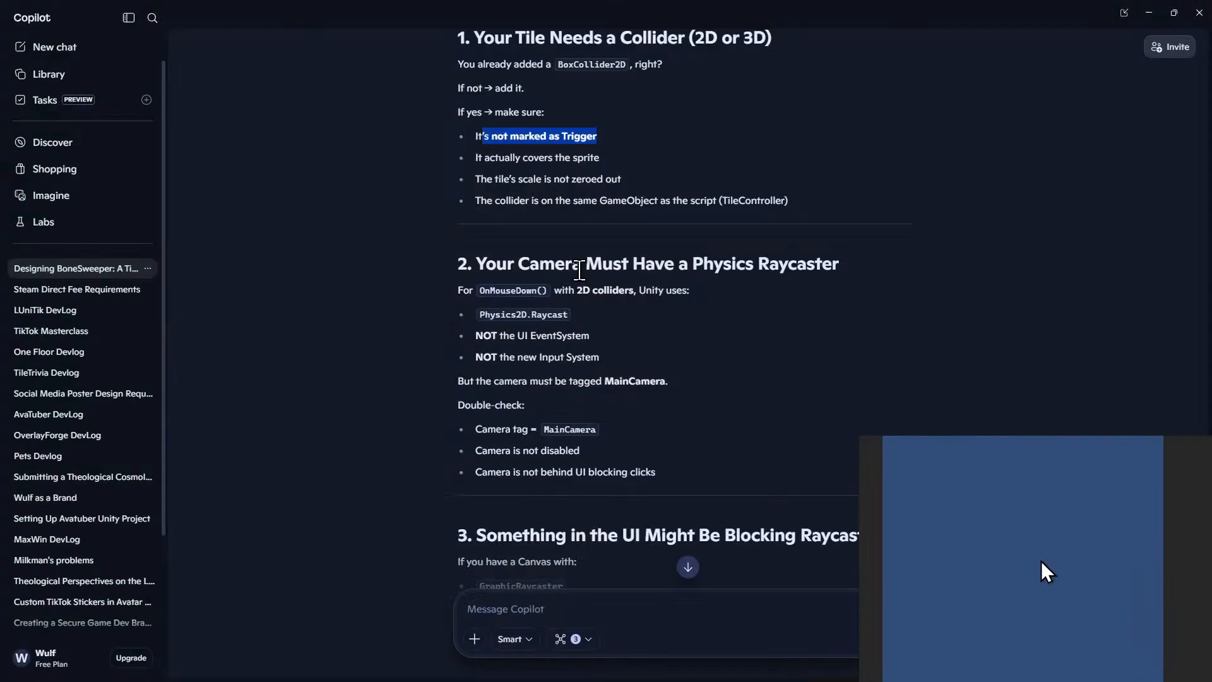
pyautogui.scroll(-4, 543, 446)
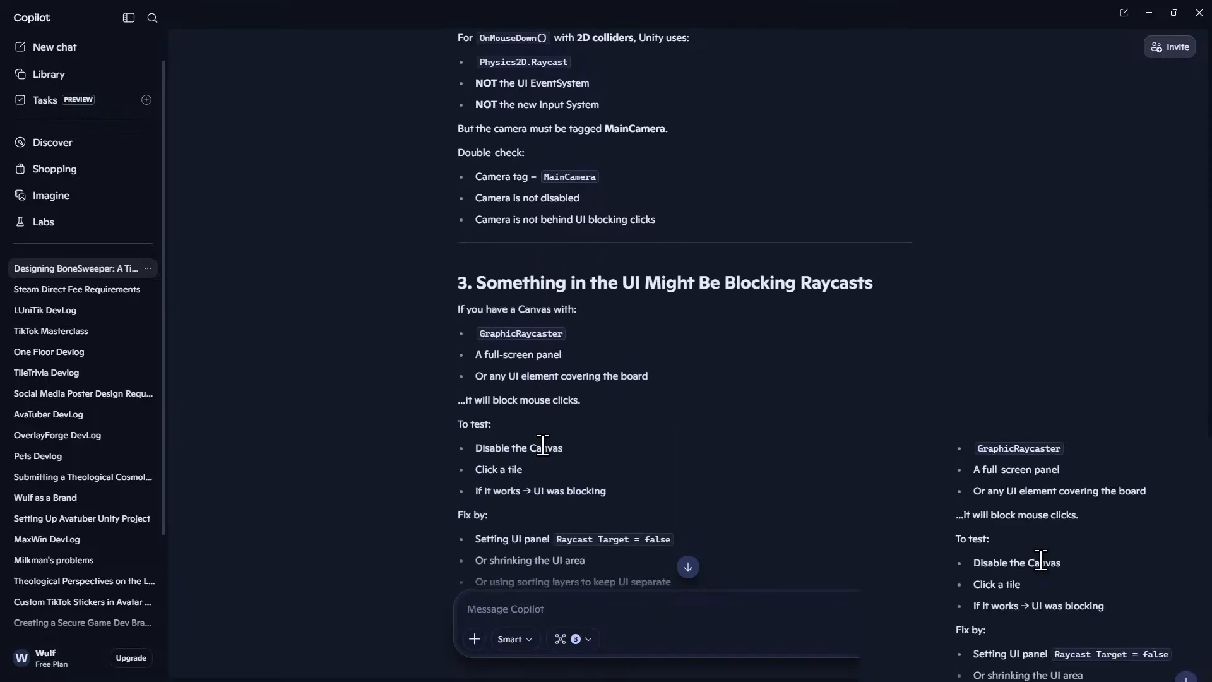
pyautogui.scroll(-1, 543, 446)
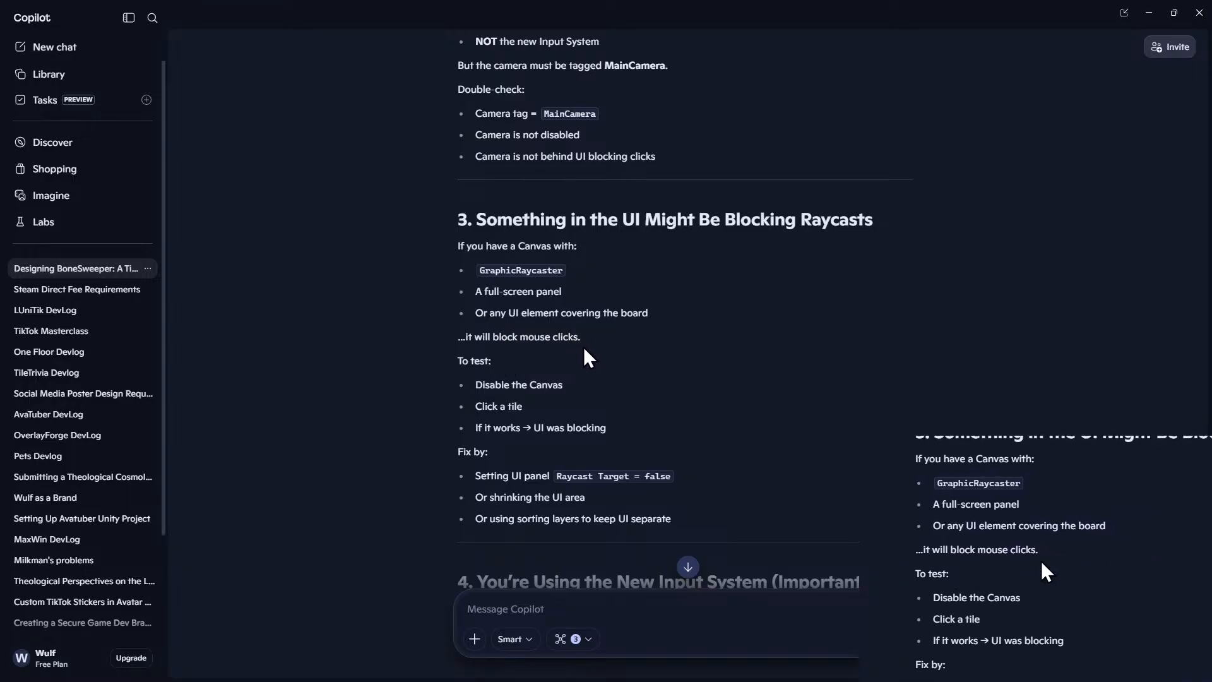
pyautogui.scroll(-2, 583, 348)
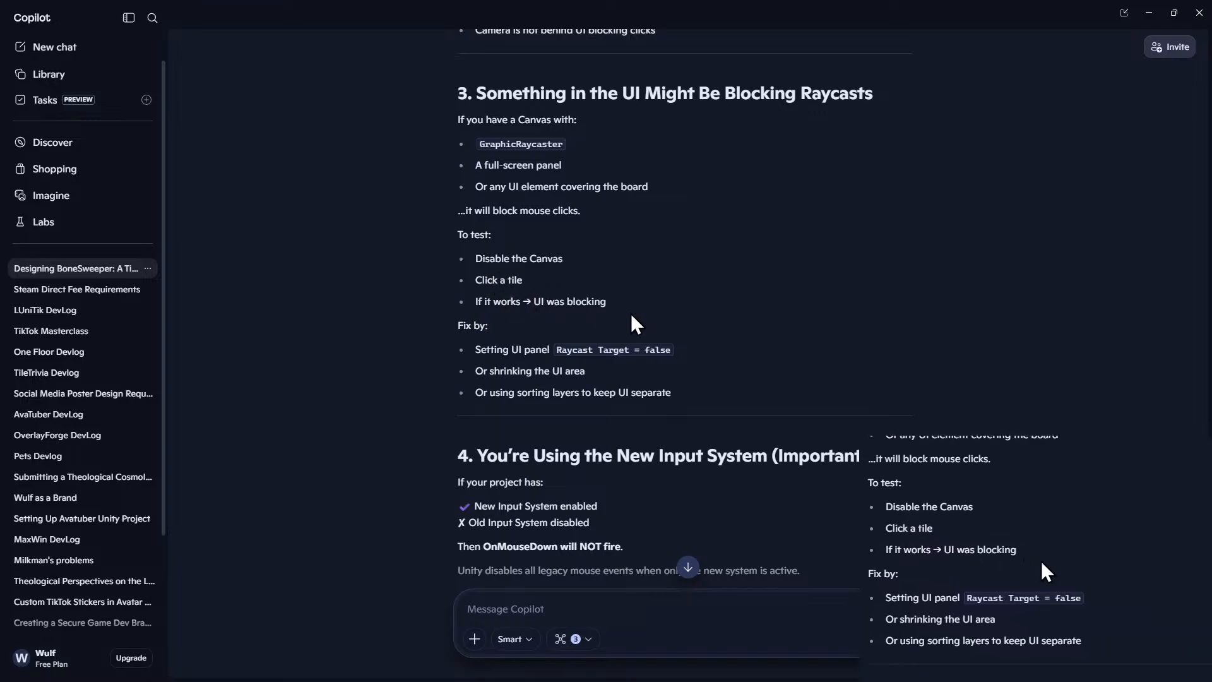
pyautogui.scroll(-2, 505, 329)
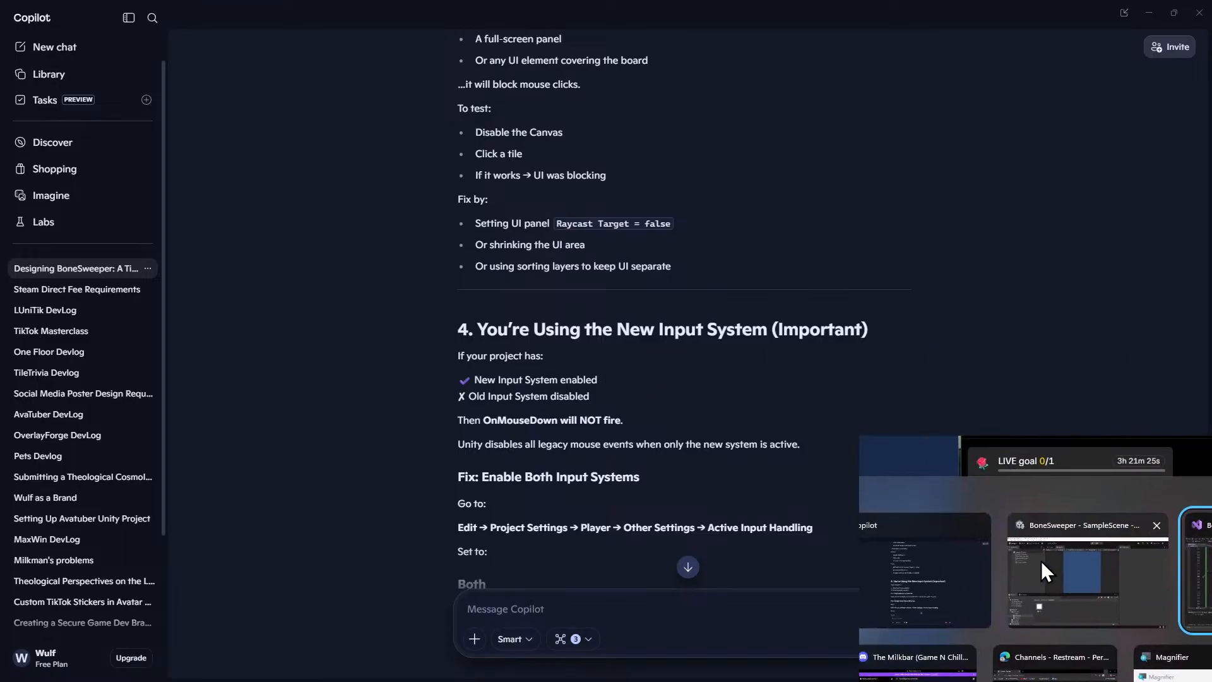
# Return to Unity and open the Player settings through Build Profiles.
pyautogui.click(1044, 571)
pyautogui.click(10, 20)
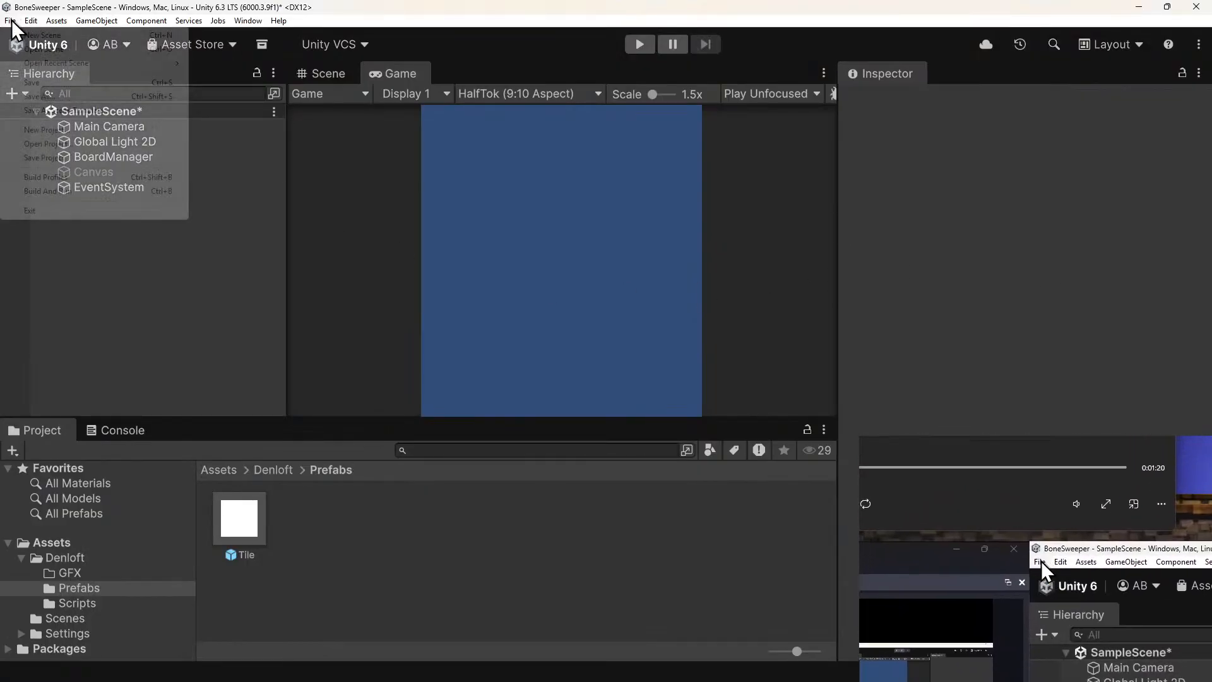
pyautogui.click(47, 180)
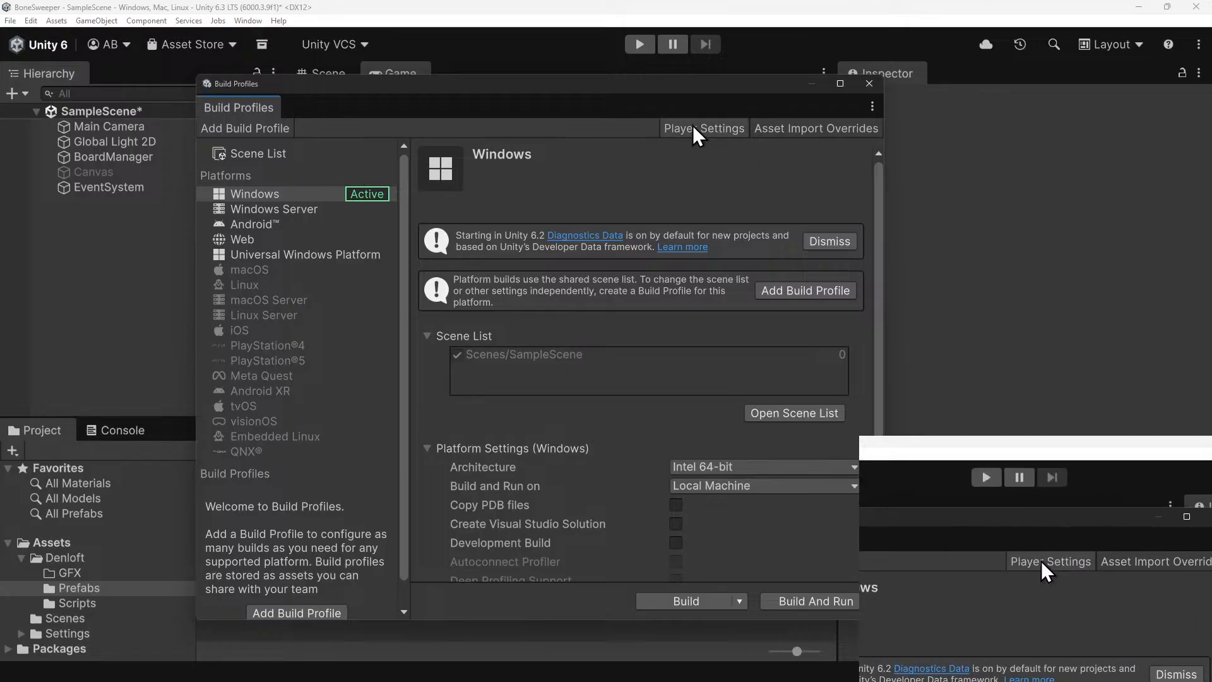
pyautogui.moveTo(671, 83); pyautogui.dragTo(718, 49)
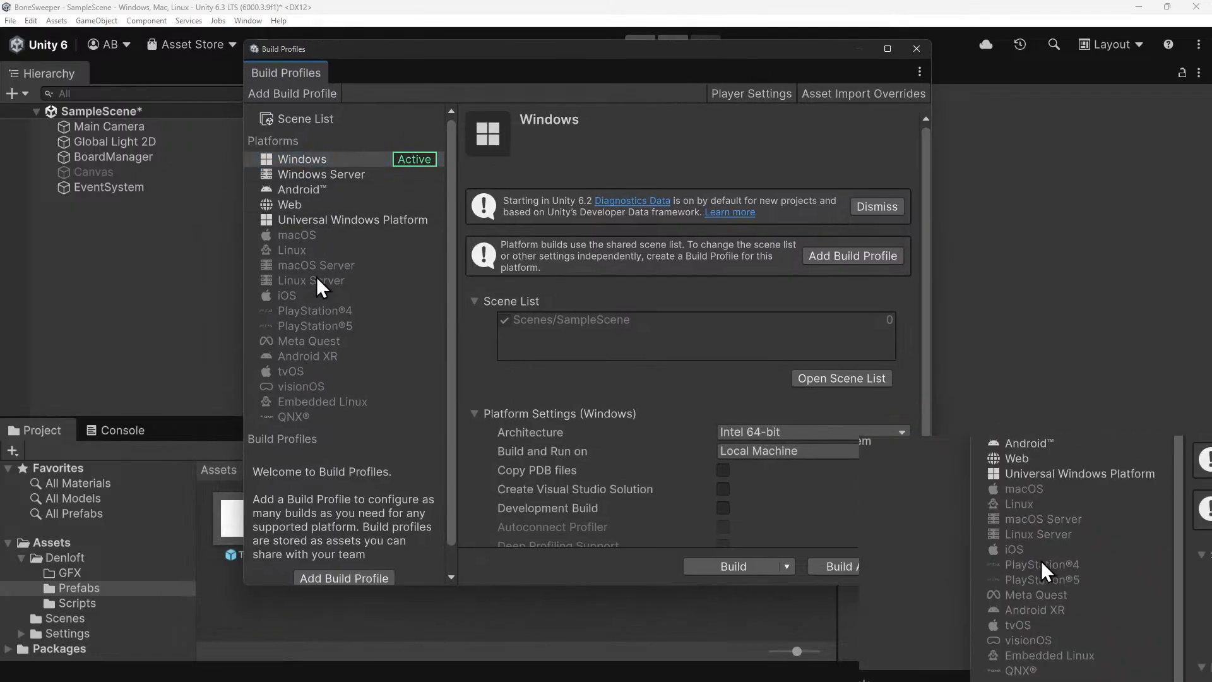
pyautogui.click(733, 94)
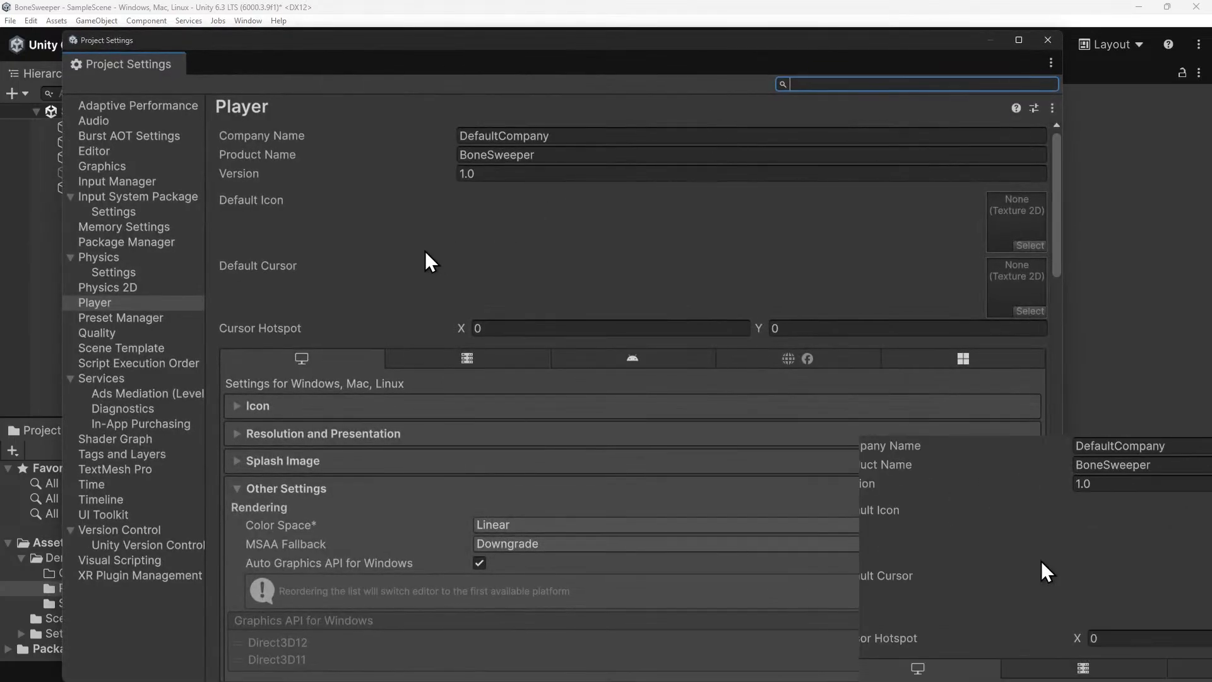
# Set Active Input Handling to Input Manager (Old), apply the change and save the modified SampleScene.
pyautogui.scroll(-12, 252, 490)
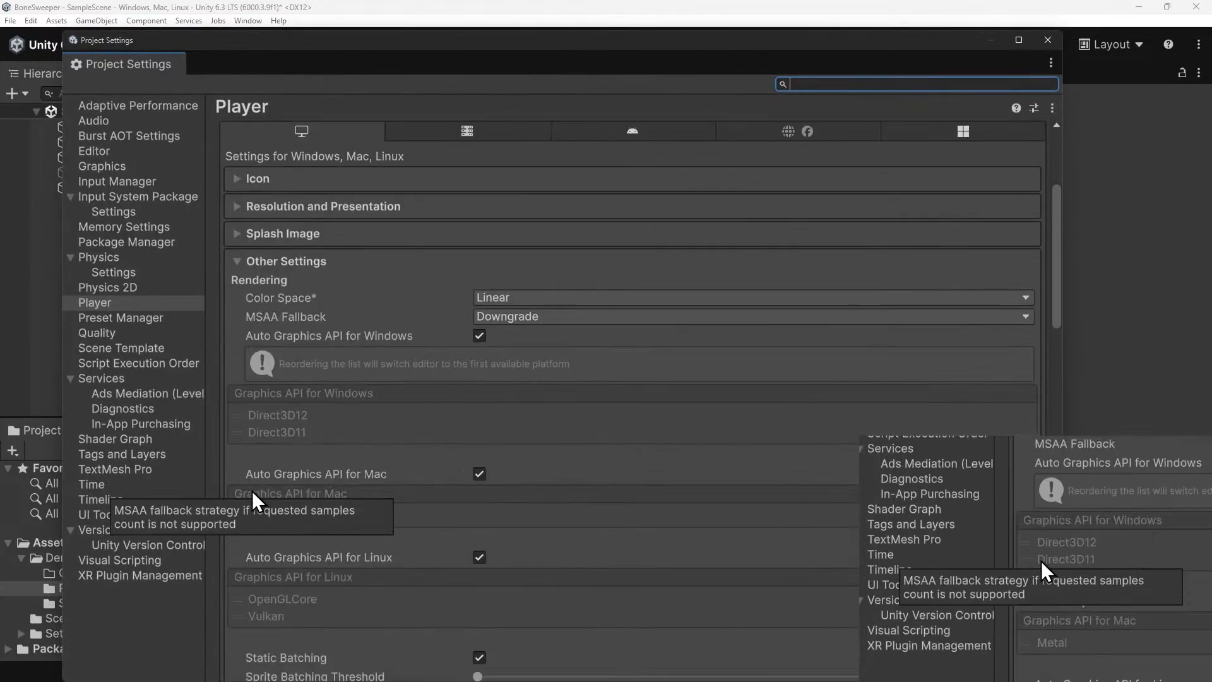
pyautogui.scroll(6, 251, 488)
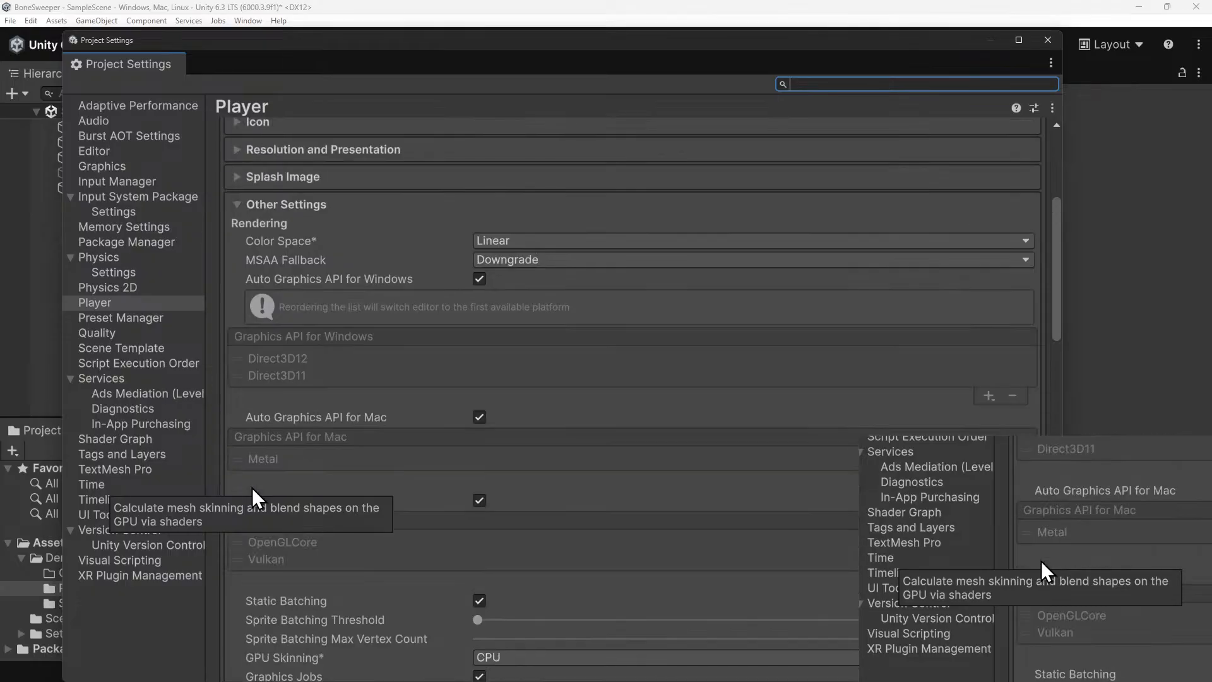
pyautogui.scroll(-20, 293, 483)
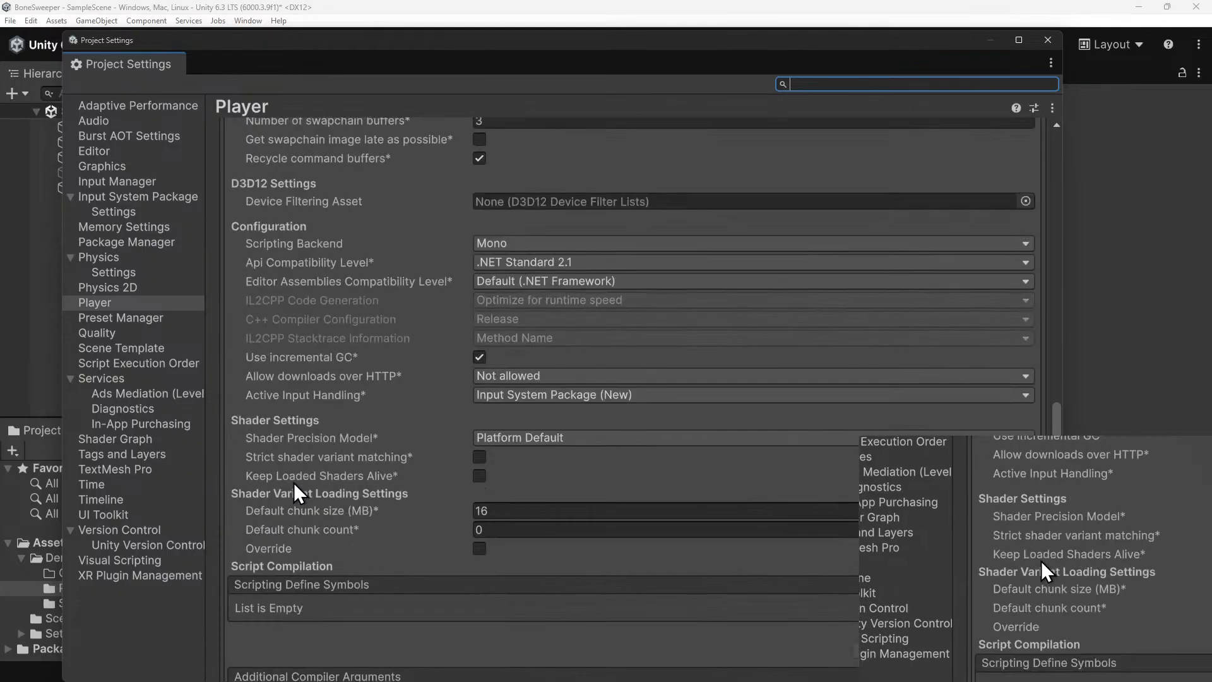
pyautogui.click(536, 395)
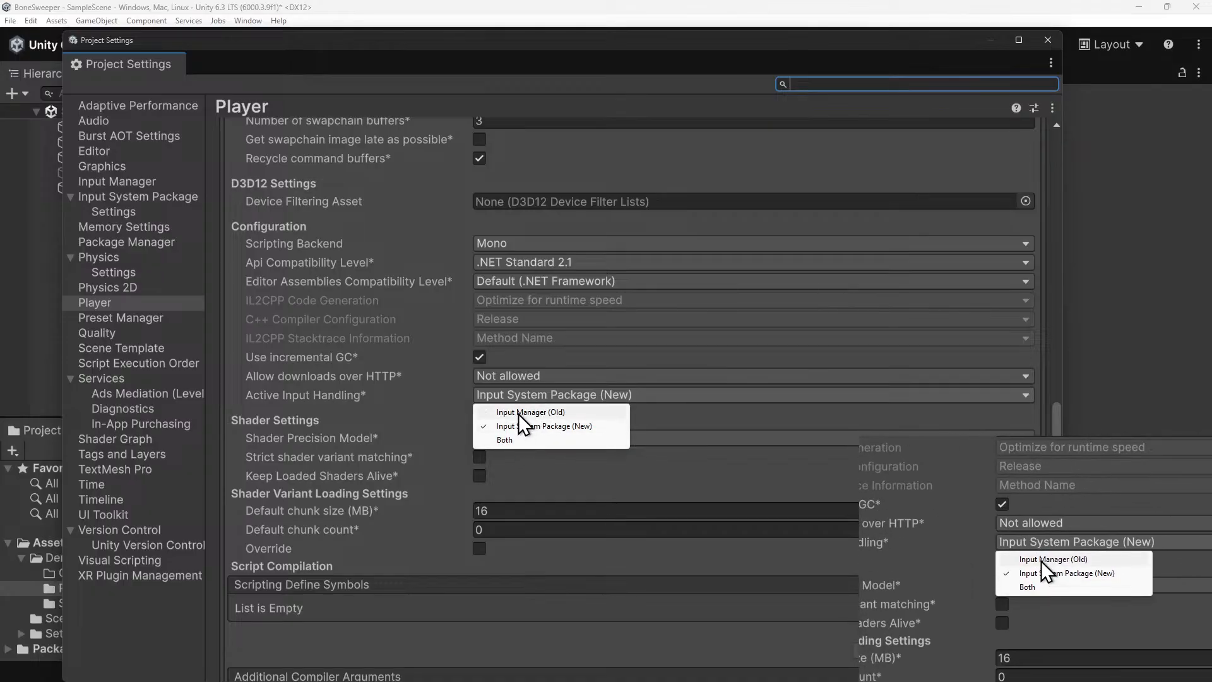
pyautogui.click(517, 413)
pyautogui.click(630, 367)
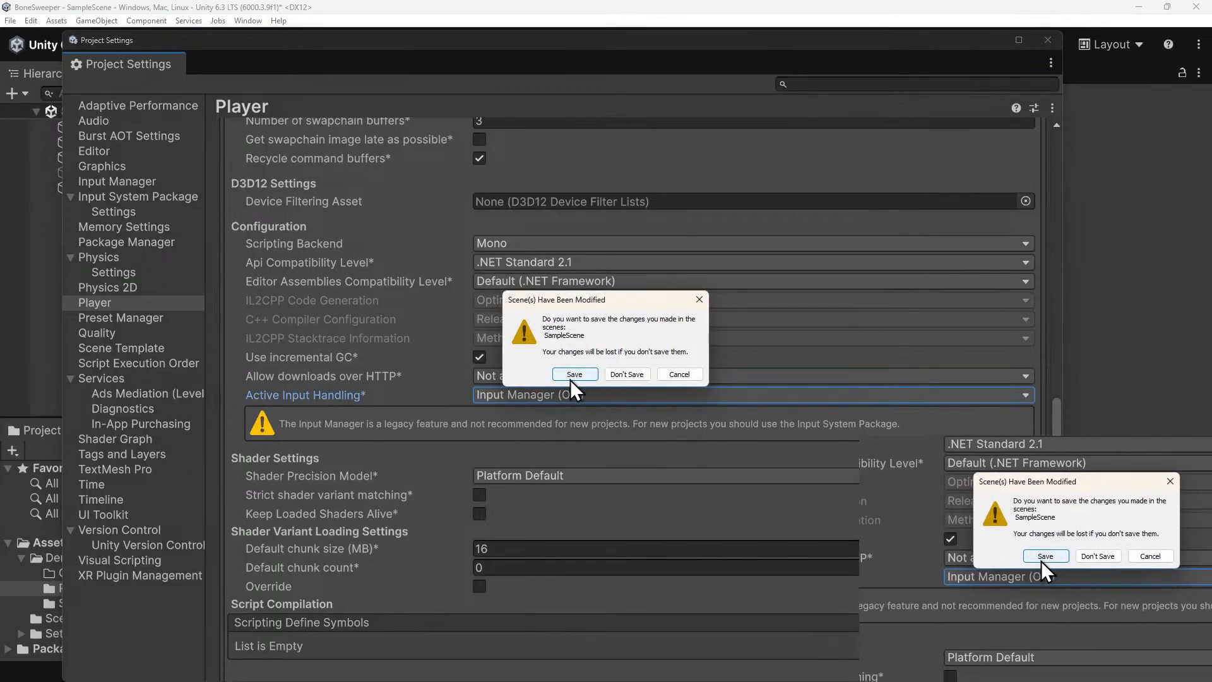
pyautogui.click(570, 380)
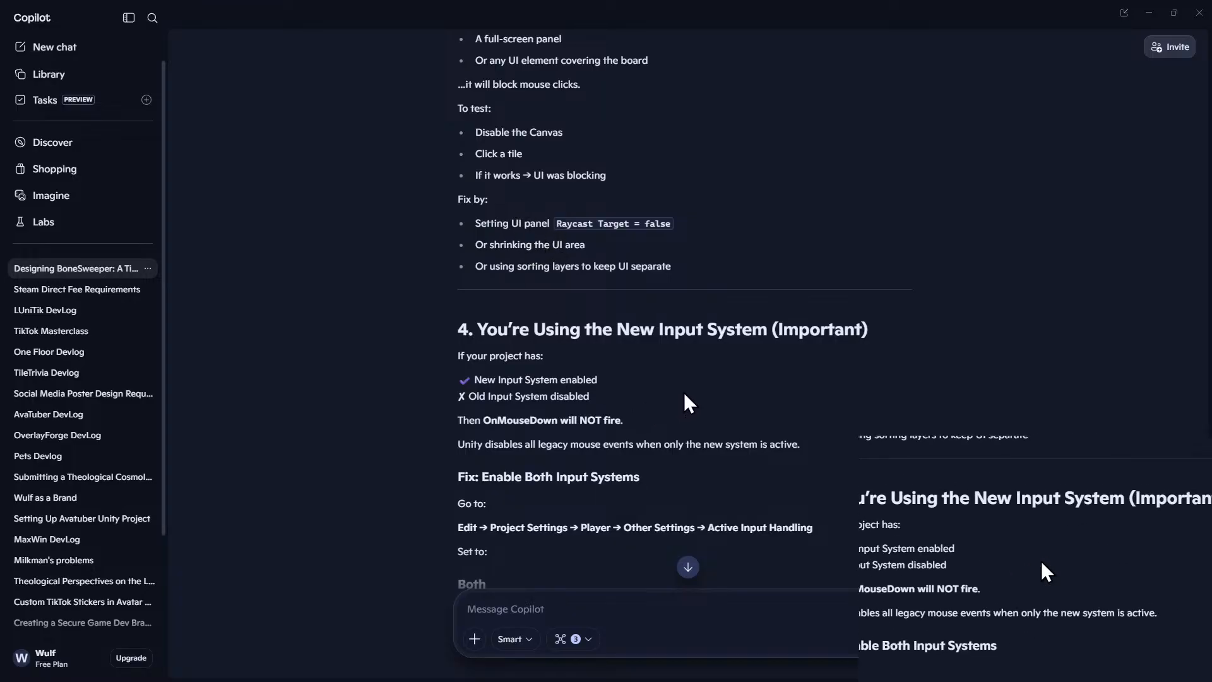
# Read Copilot's advice on enabling both input systems, return to Unity and agree to enable the new input backends with an editor restart.
pyautogui.scroll(-3, 684, 392)
pyautogui.scroll(-2, 683, 398)
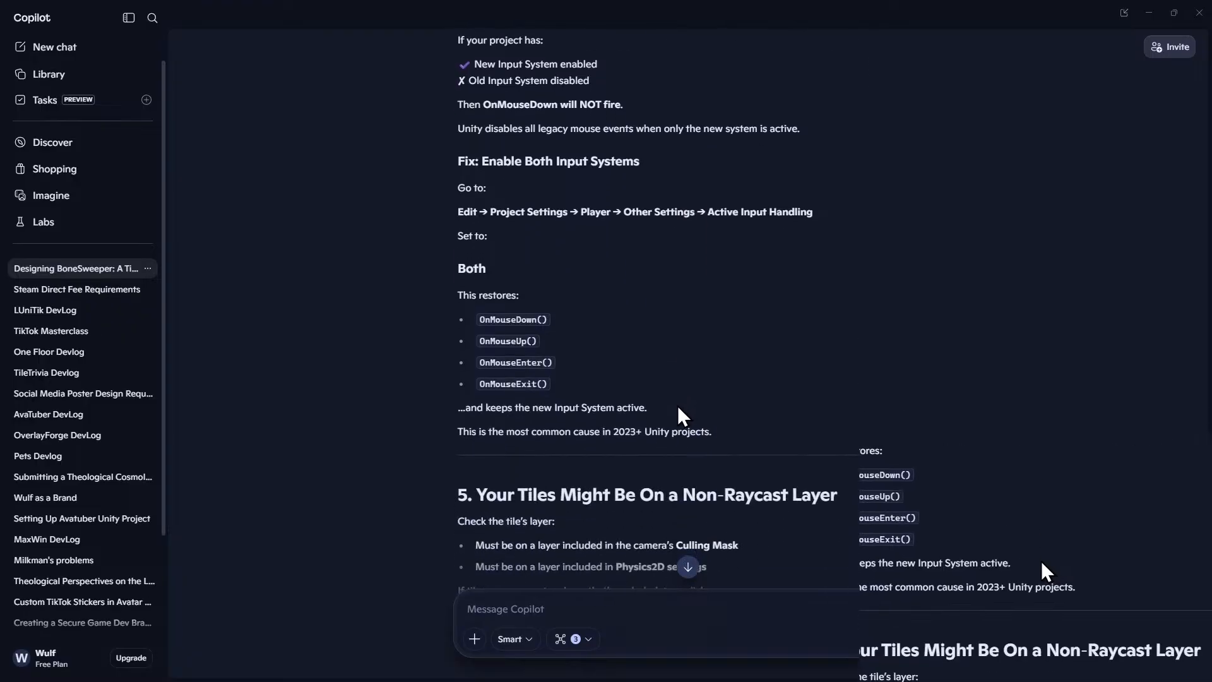
pyautogui.click(1148, 13)
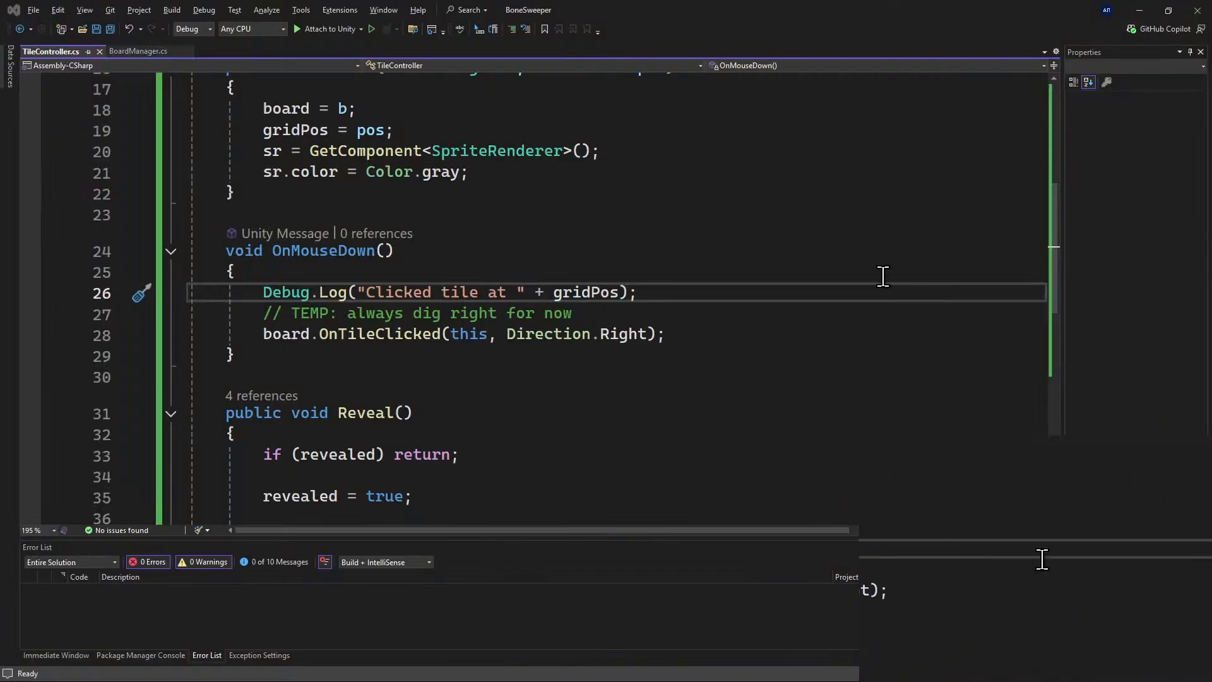
pyautogui.click(1045, 669)
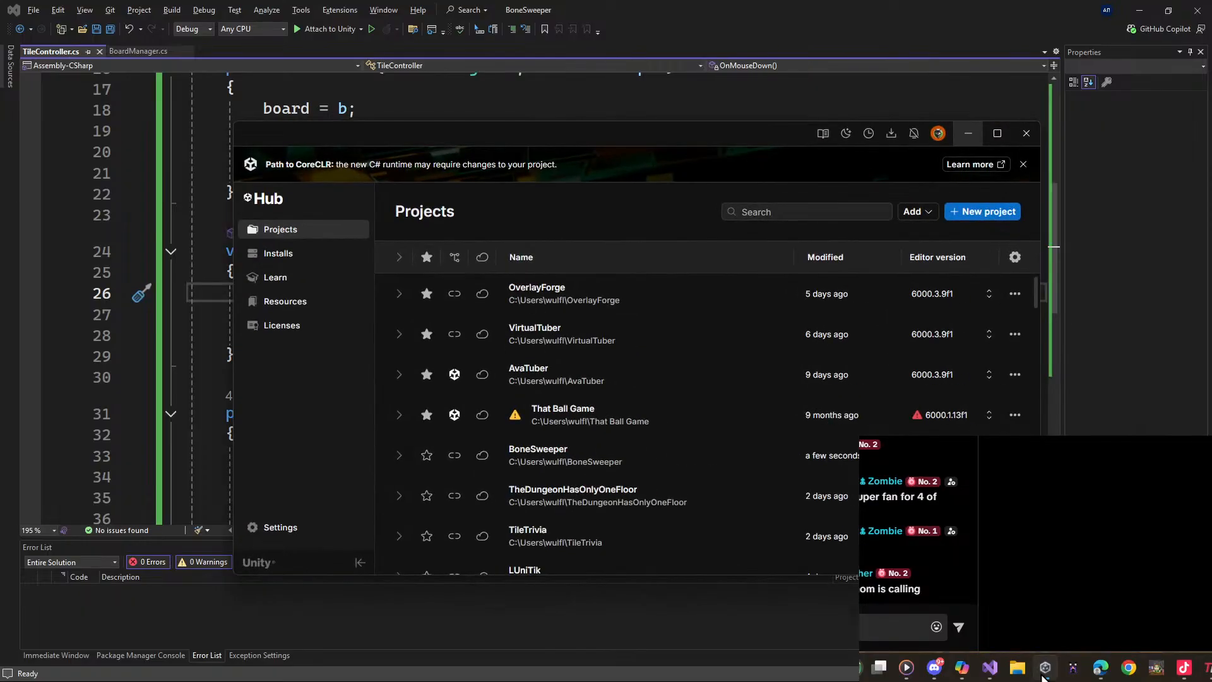
pyautogui.click(1043, 671)
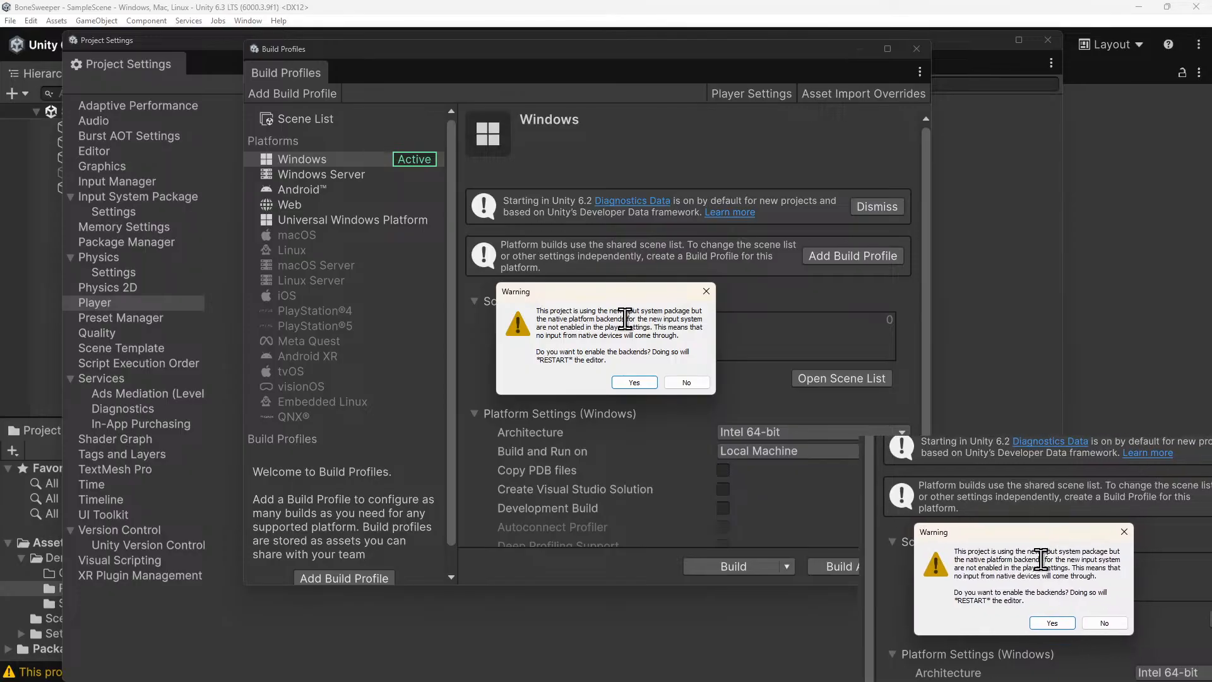
pyautogui.click(637, 384)
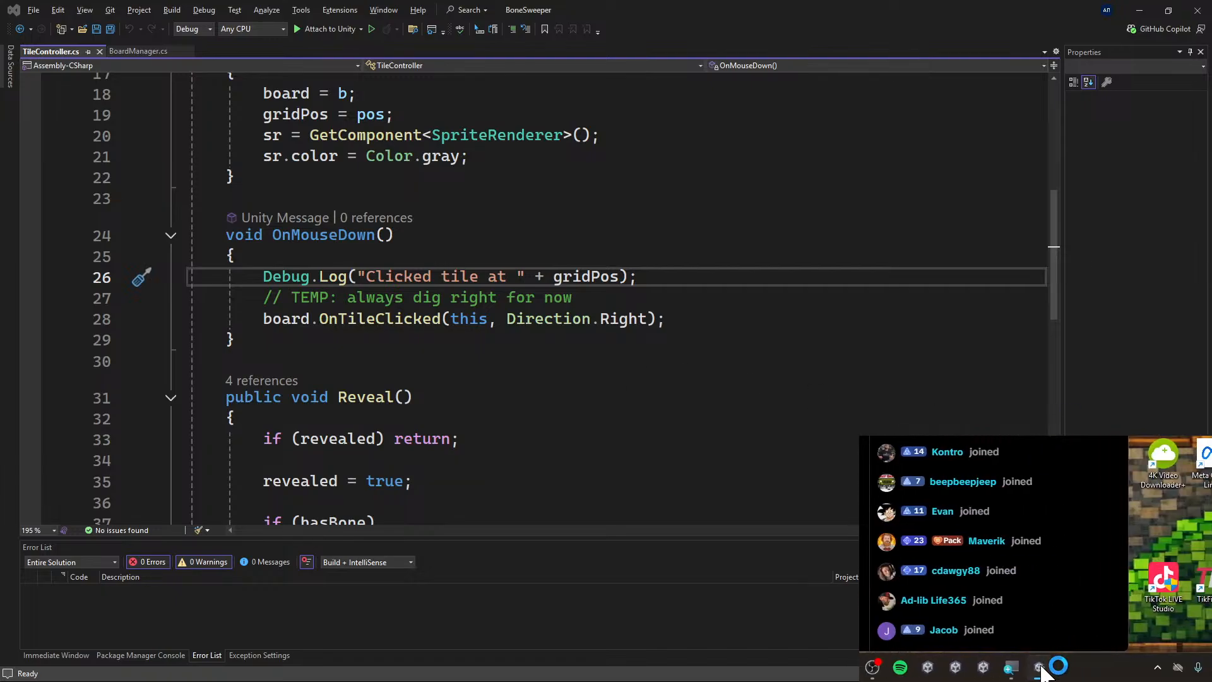
pyautogui.moveTo(1040, 671)
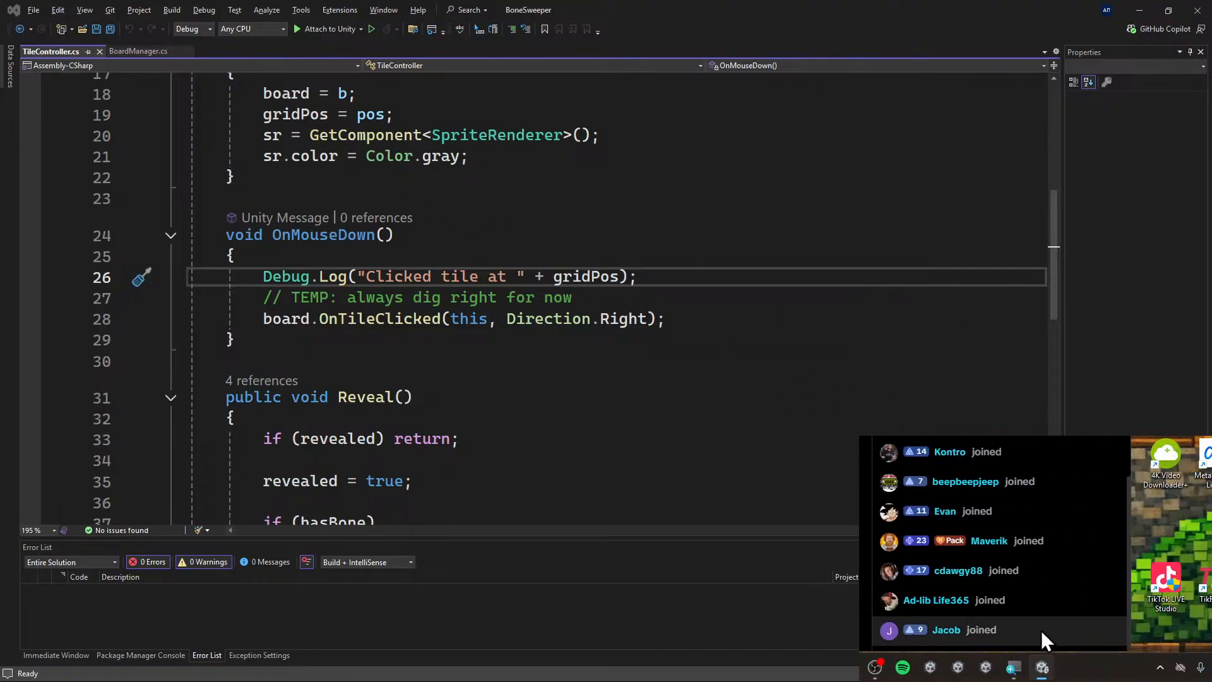
pyautogui.moveTo(1041, 667)
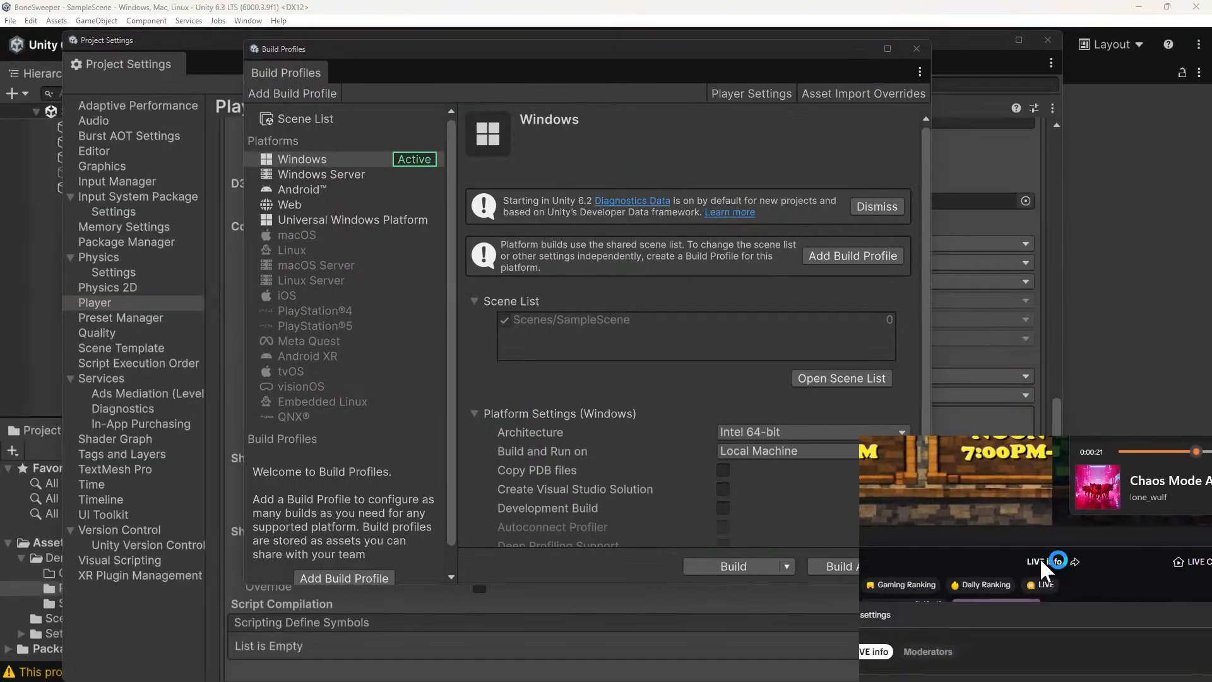
pyautogui.click(1042, 562)
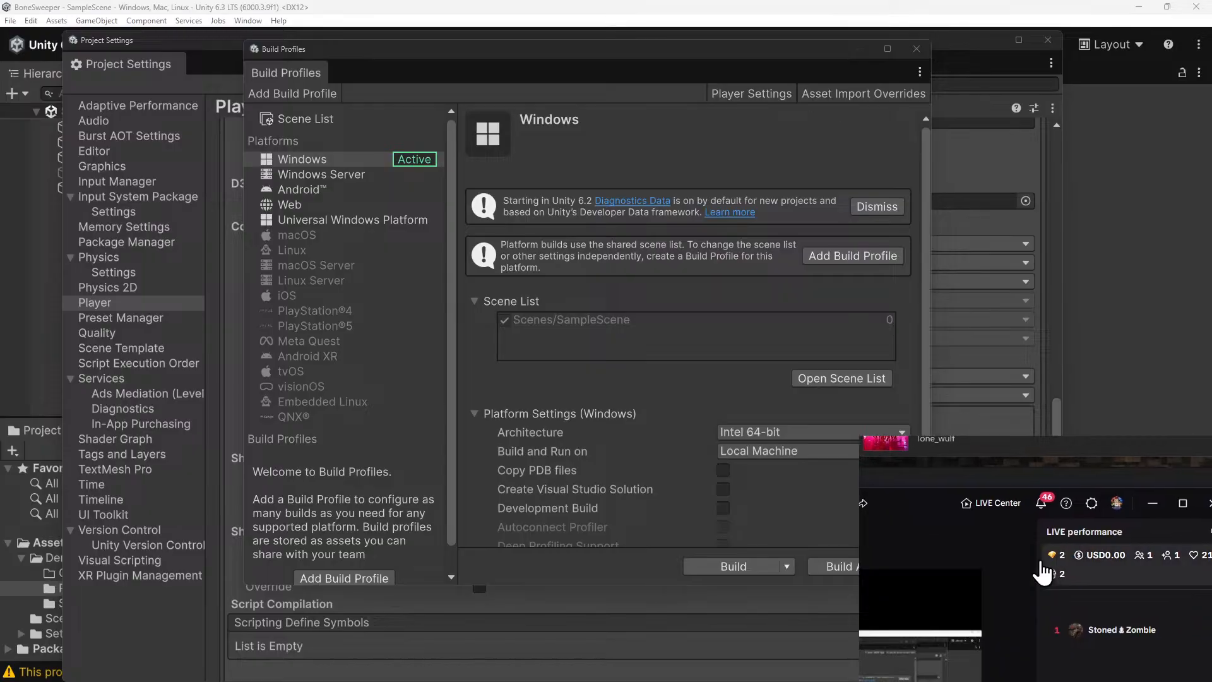
pyautogui.click(1042, 564)
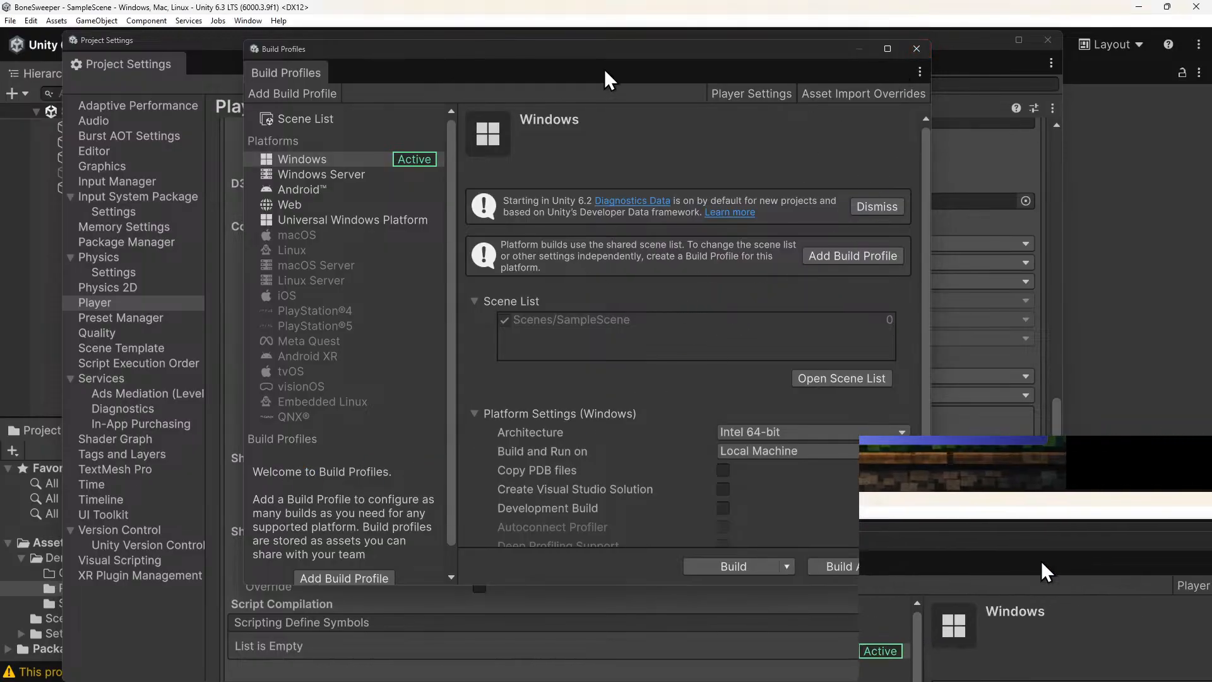
# Close the Build Profiles and Project Settings windows to get back to SampleScene.
pyautogui.click(920, 51)
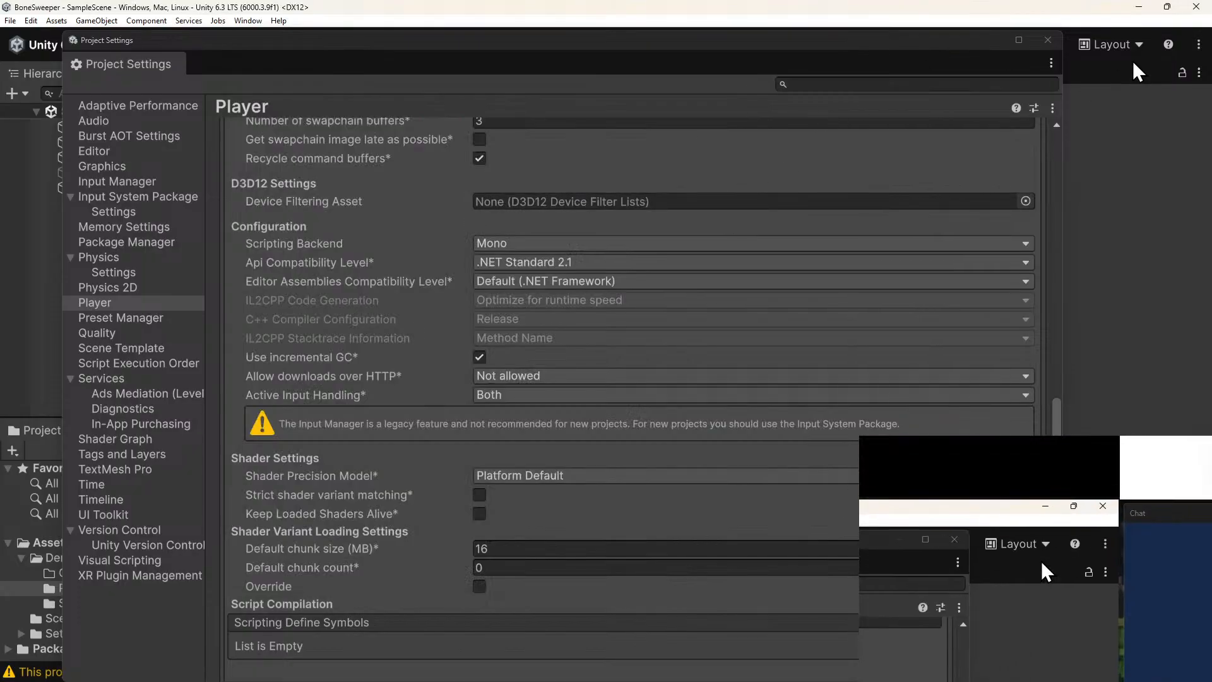
pyautogui.click(1047, 40)
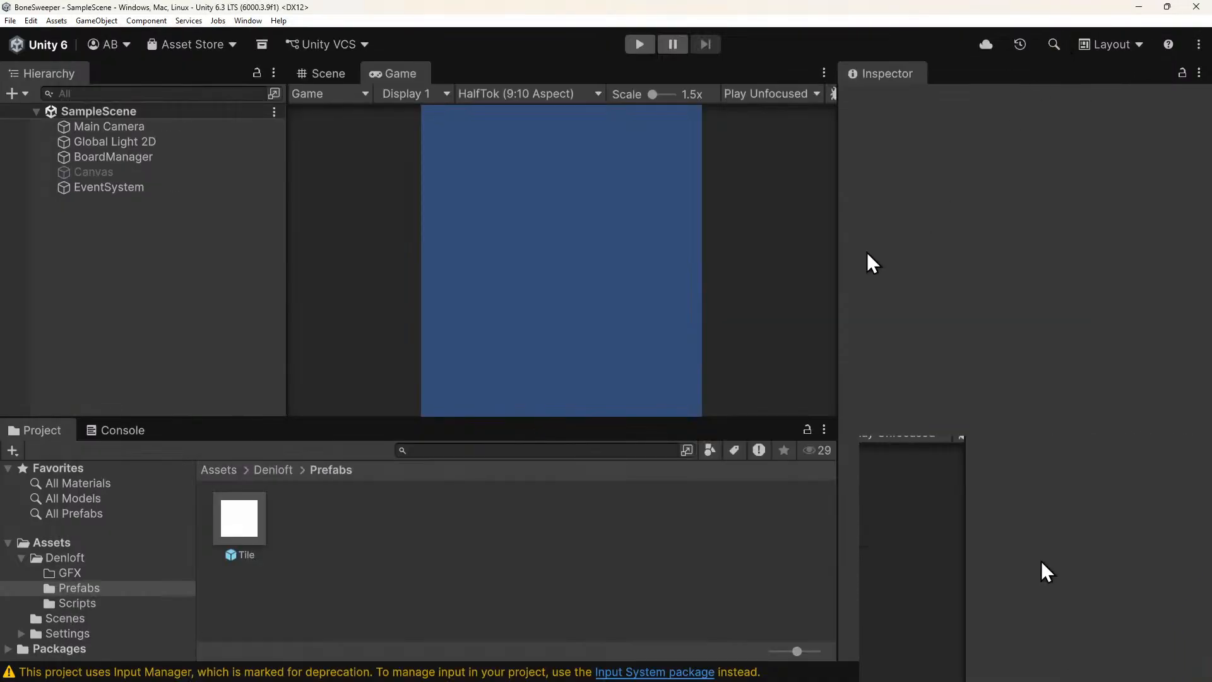
# Run SampleScene, reveal two tiles on the board to test tile input, and stop the game.
pyautogui.click(638, 44)
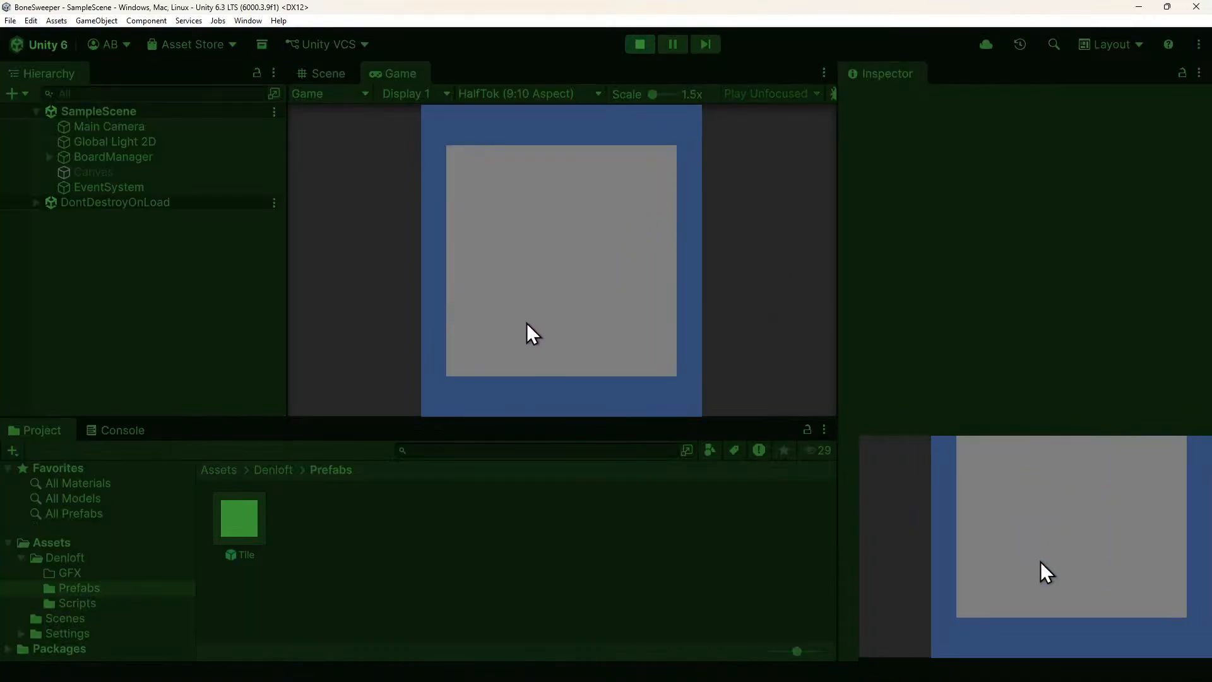
pyautogui.click(498, 340)
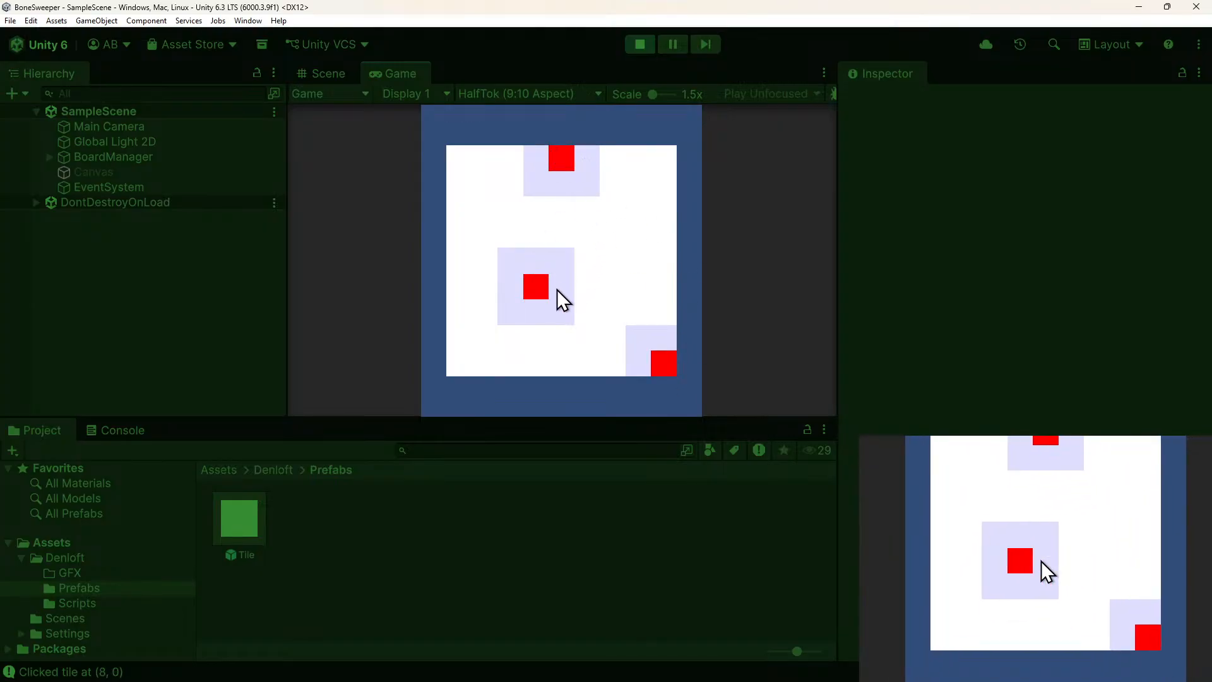
pyautogui.click(532, 260)
pyautogui.click(640, 46)
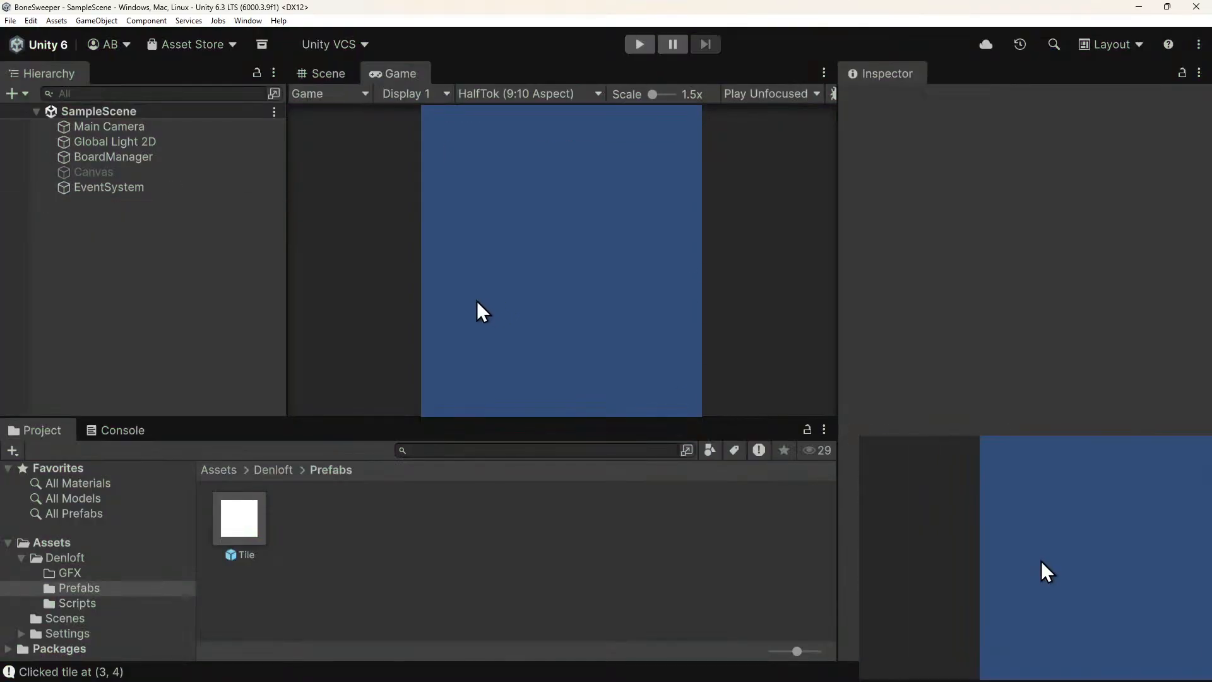
# Play the scene two more times, revealing one tile per run to check how connected tiles clear, stopping after each.
pyautogui.click(630, 38)
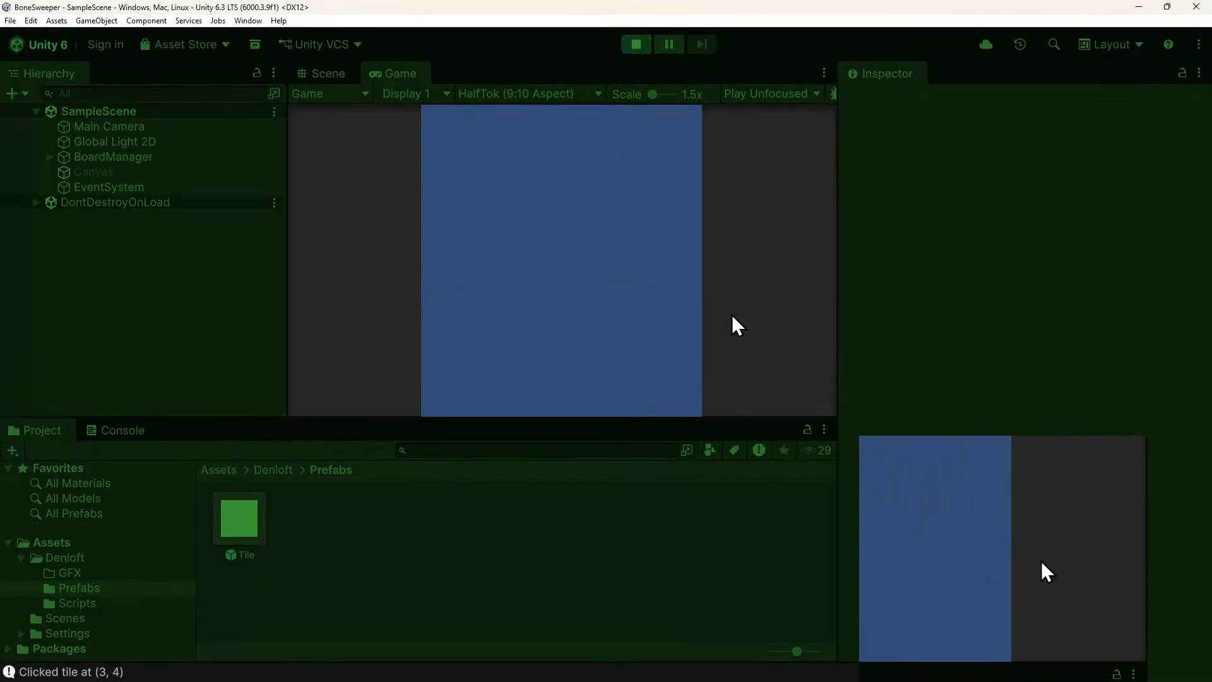
pyautogui.click(501, 327)
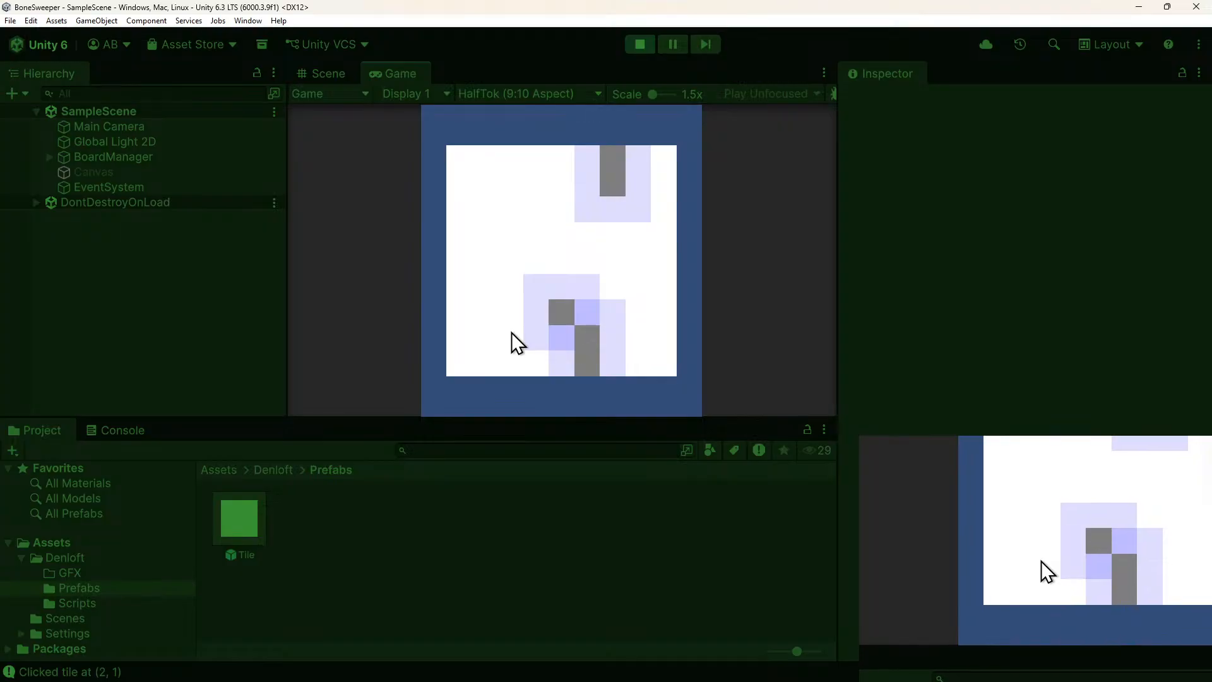
pyautogui.click(640, 44)
pyautogui.click(639, 44)
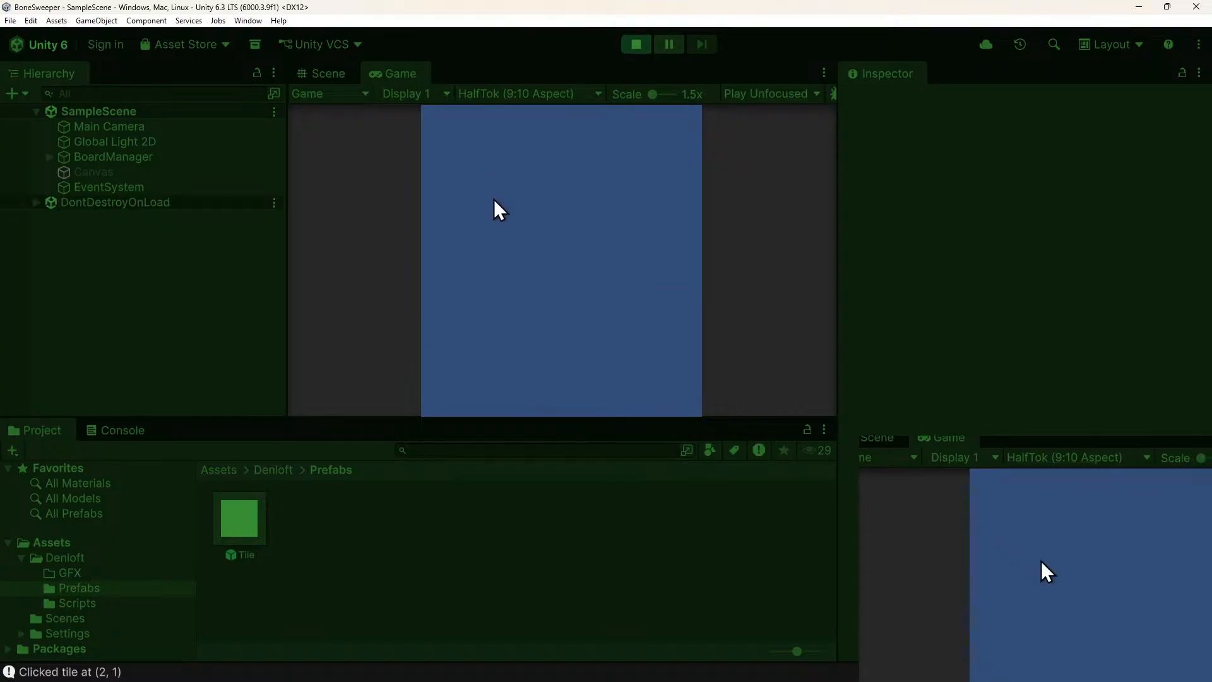
pyautogui.click(496, 233)
pyautogui.click(647, 48)
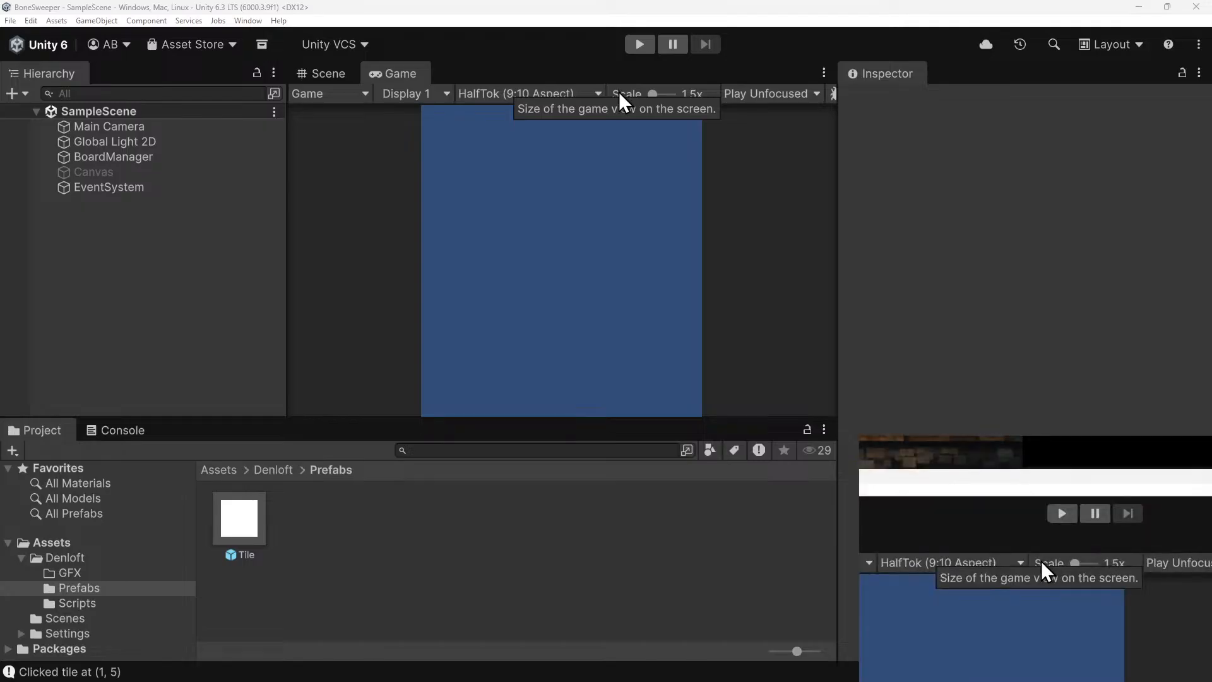
# Switch to Copilot and begin a message: "ok, clarification on game rules. Now that its working (it was that i needed the old input system),".
pyautogui.hotkey('alt', 'Tab')
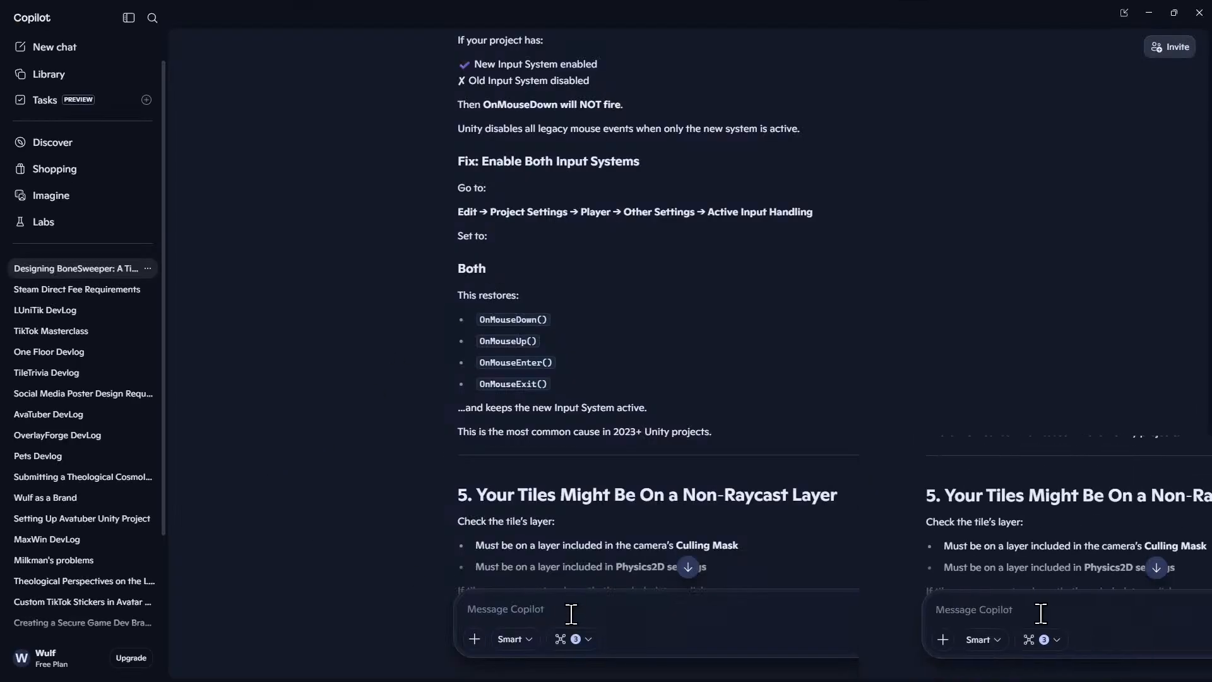
pyautogui.write('ok,')
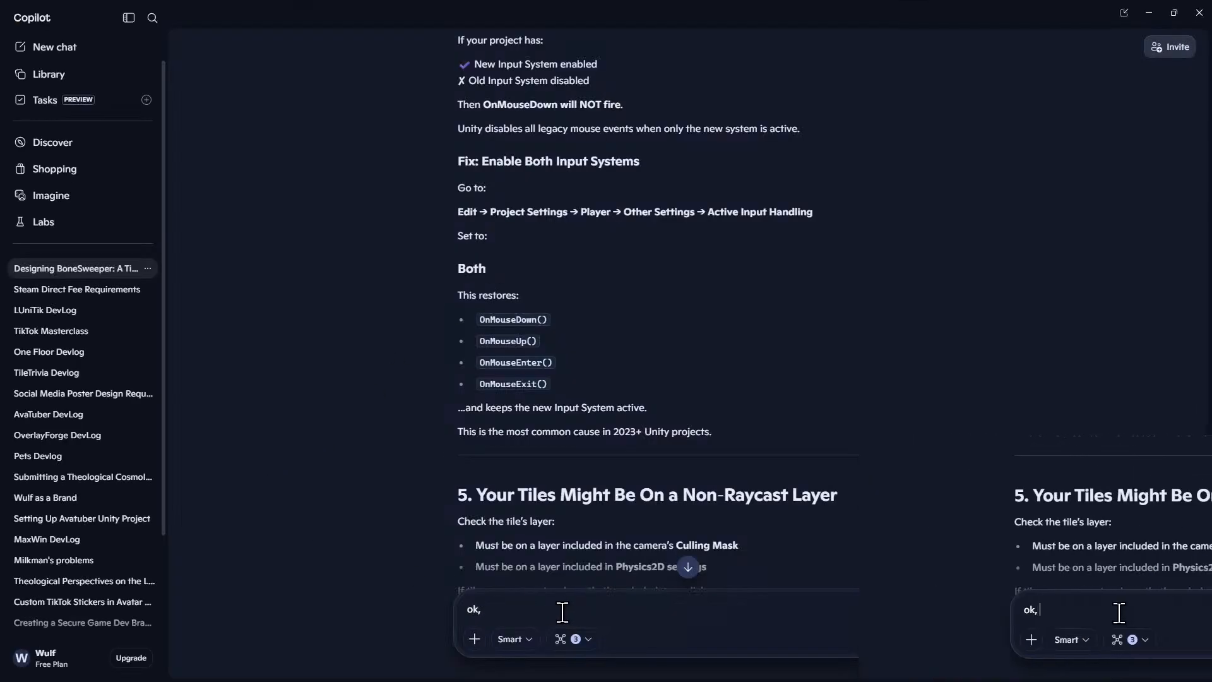
pyautogui.write(' clarification ')
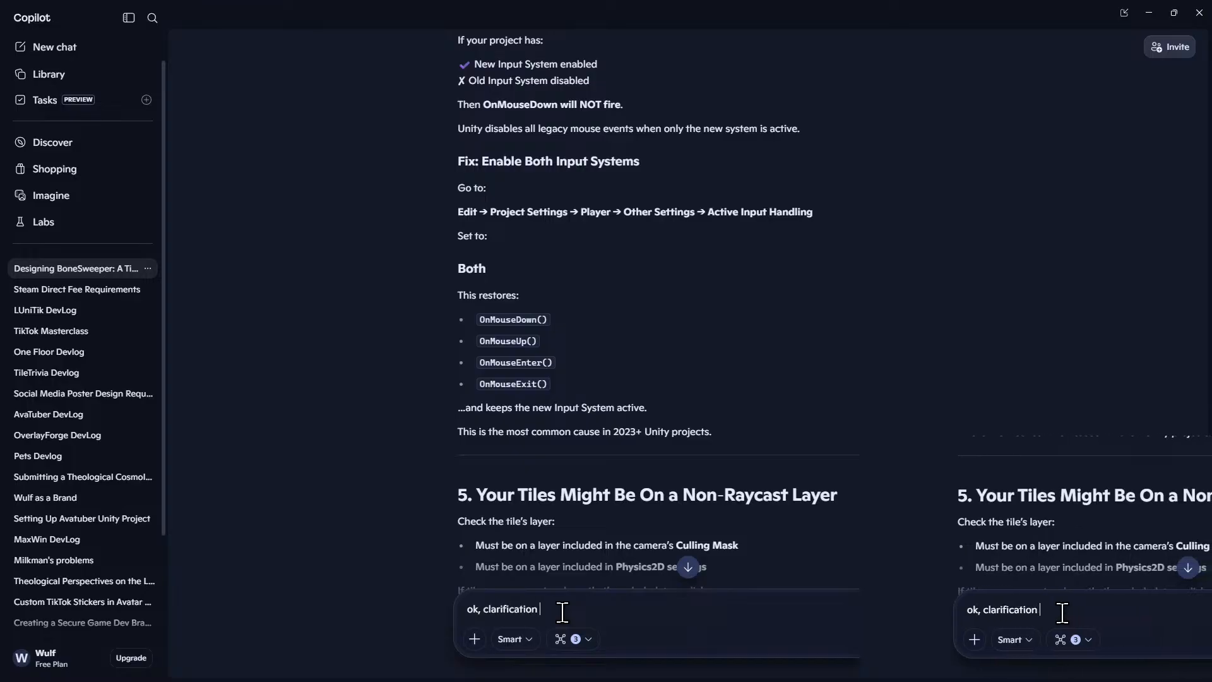
pyautogui.write('on game rules. ')
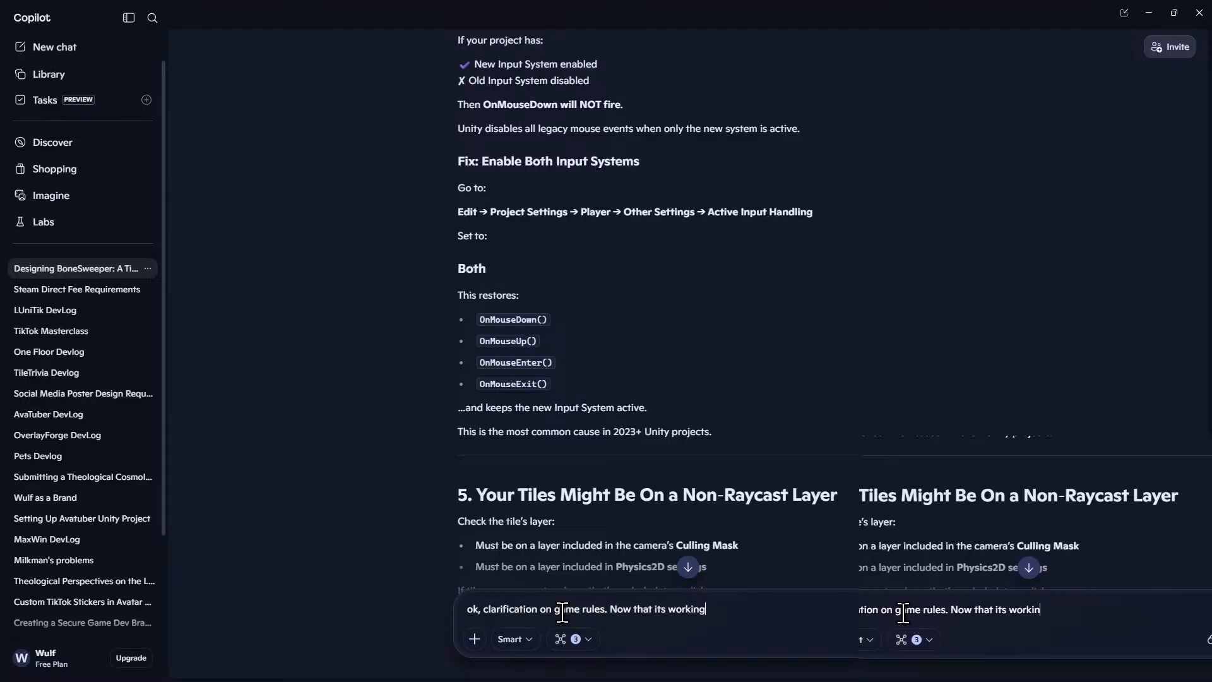
pyautogui.write('Now that its working (it was that i needed th')
pyautogui.write('e old inp')
pyautogui.write('ut system), ')
# Add "i see that the default behavior is to clear all connected 0 tiles when we click a 0 tiles. I do NOT want that to happen.".
pyautogui.write('i see that the def')
pyautogui.write('ault bef')
pyautogui.write('hav')
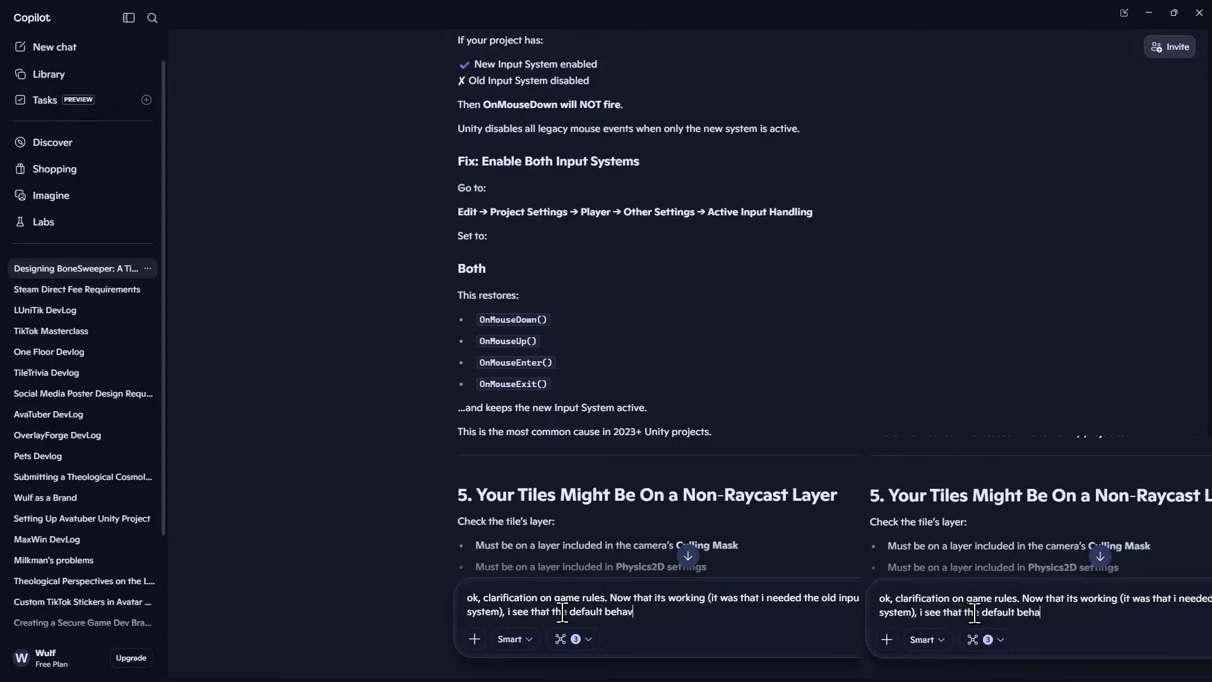
pyautogui.write('ior is to clea')
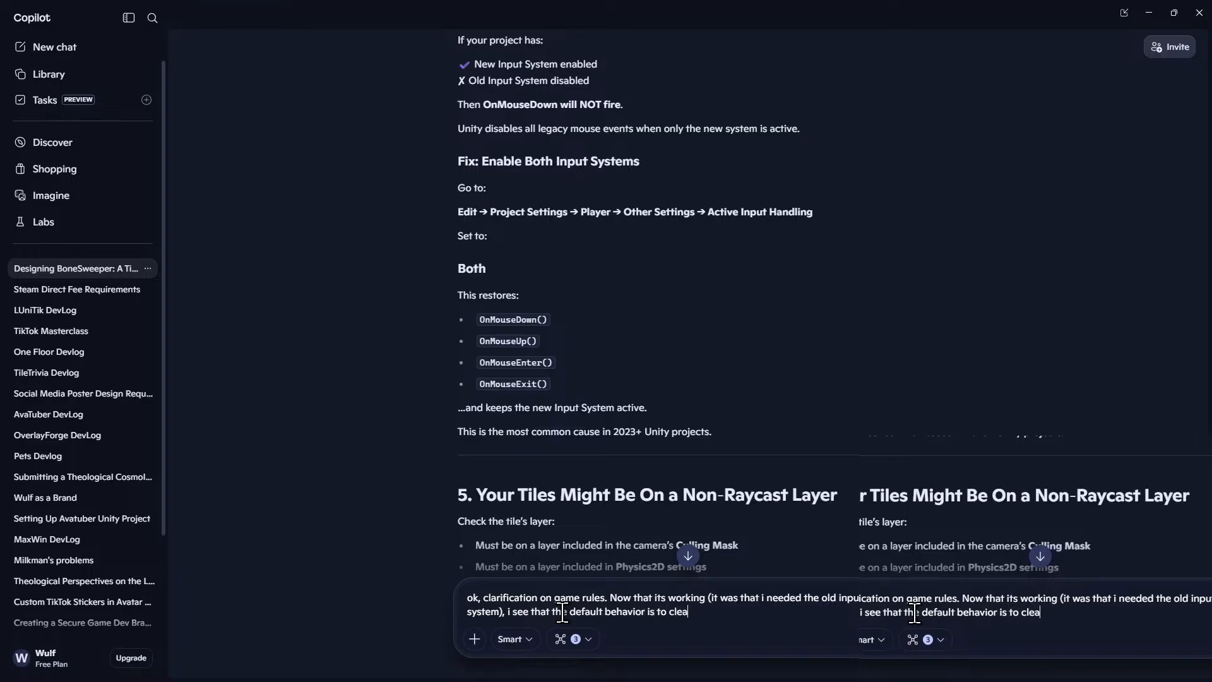
pyautogui.write('r all aonnected 0 ')
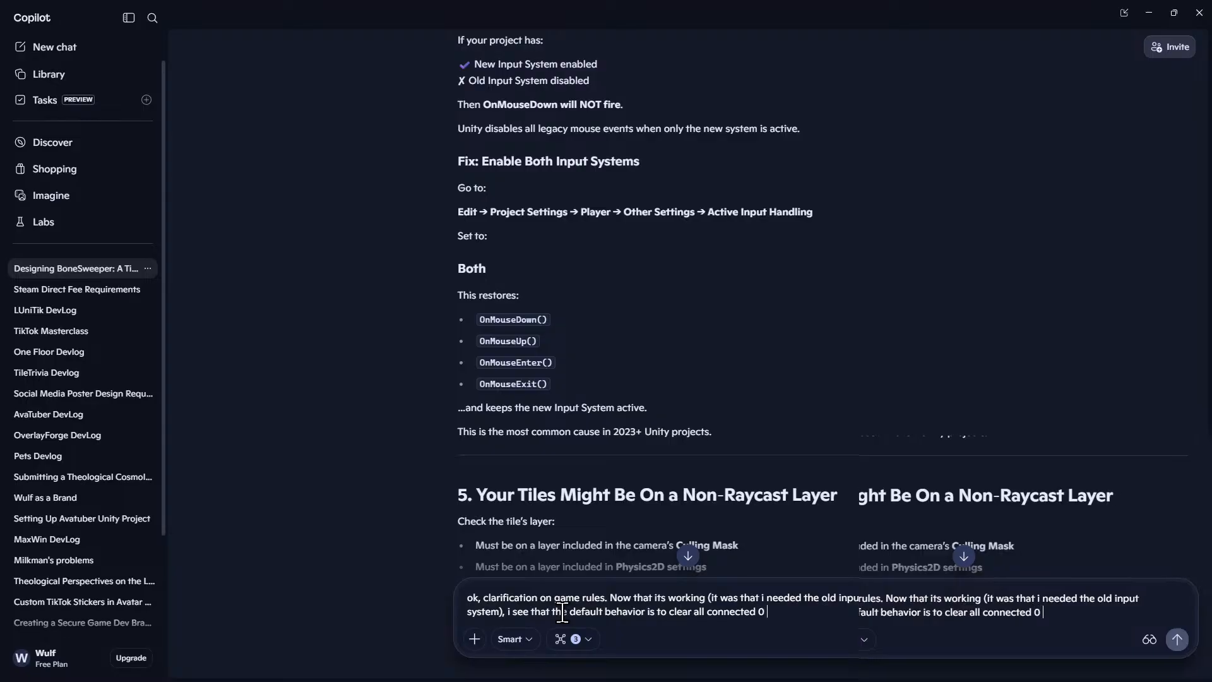
pyautogui.write('tiles when we ')
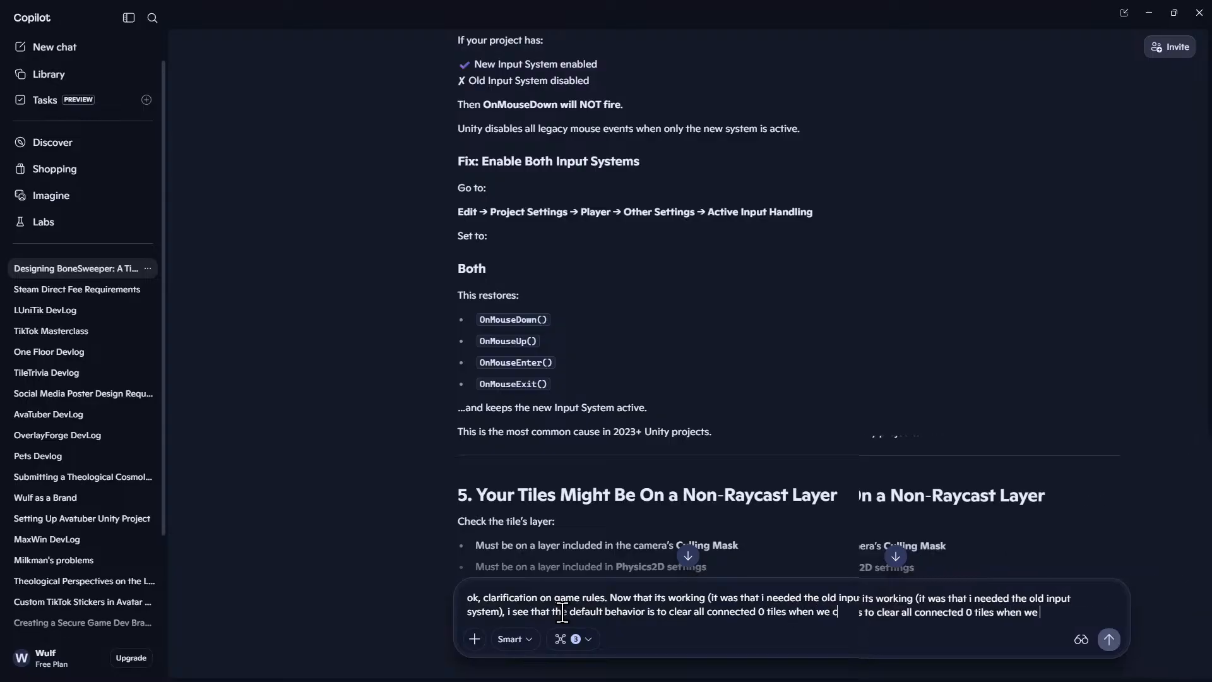
pyautogui.write('click a 0 tiles, do ')
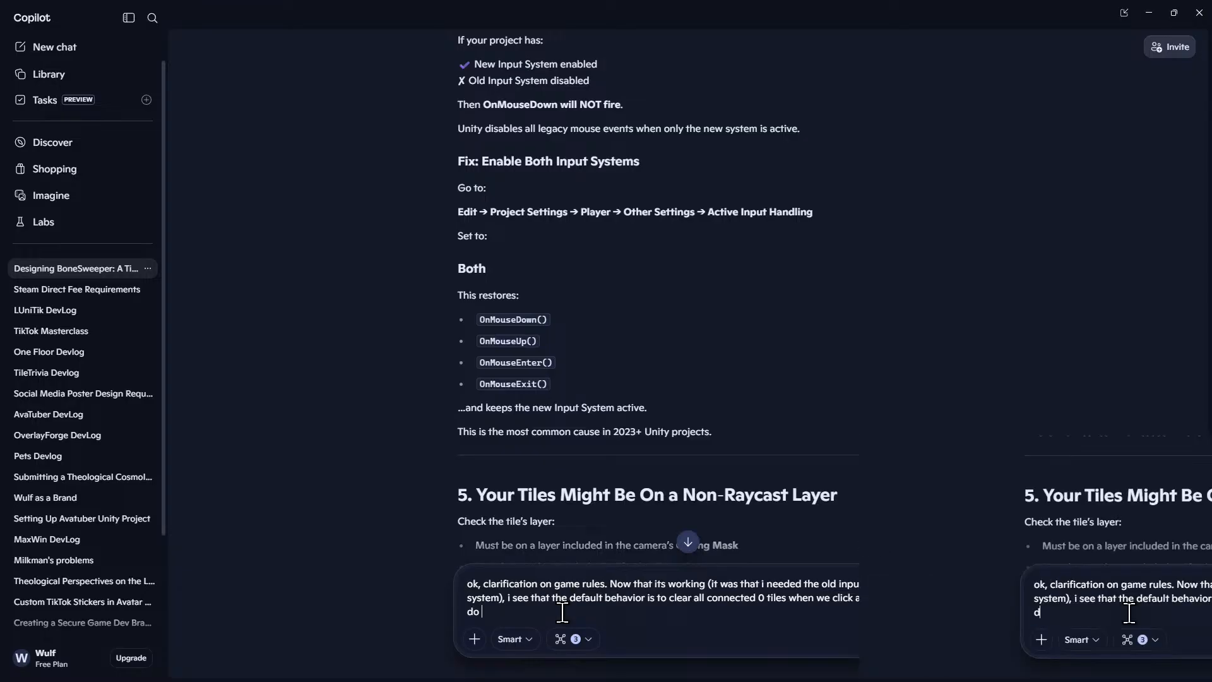
pyautogui.write('NOT want that to happen. ')
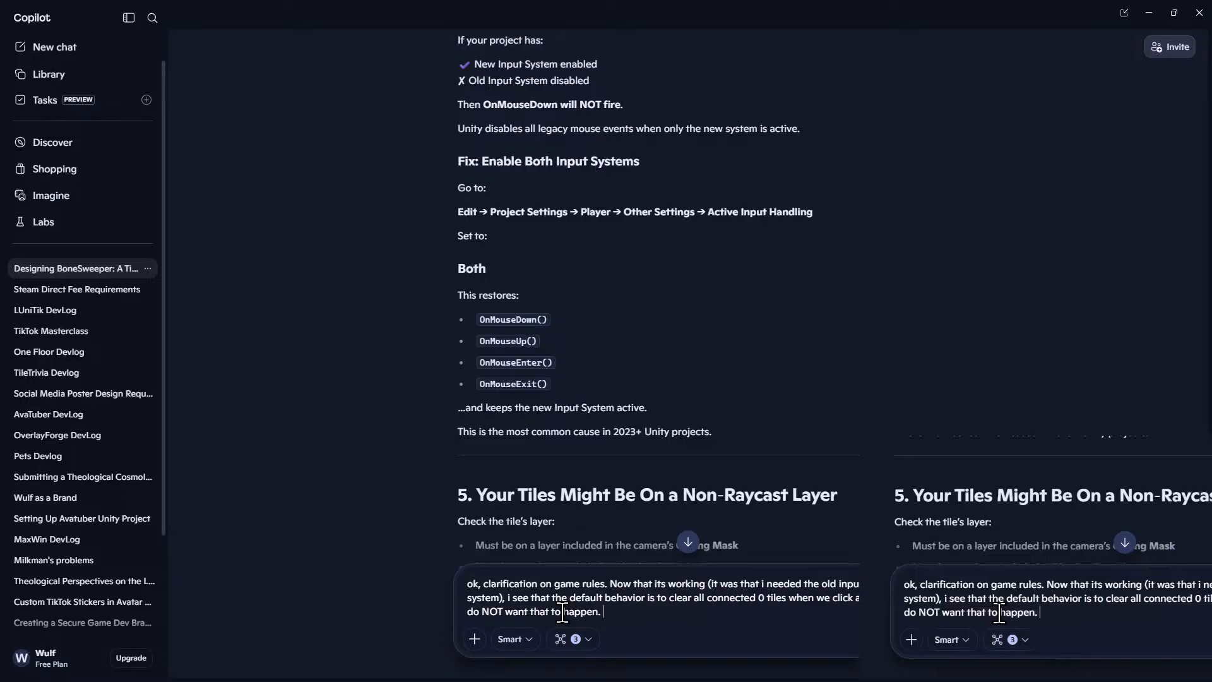
# Finish with "We should only clear the one 0 tile. we save clearing the 0 cluster for a powerup." and send the message.
pyautogui.write('We should only clear the one ')
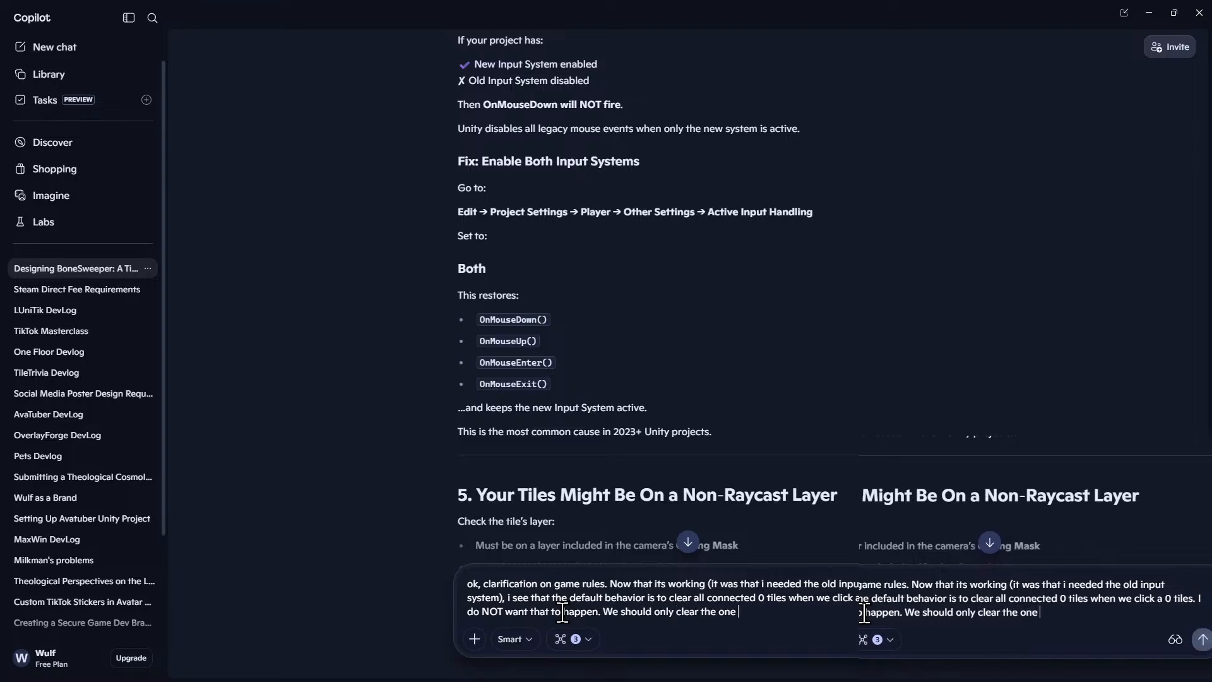
pyautogui.write('0 tile')
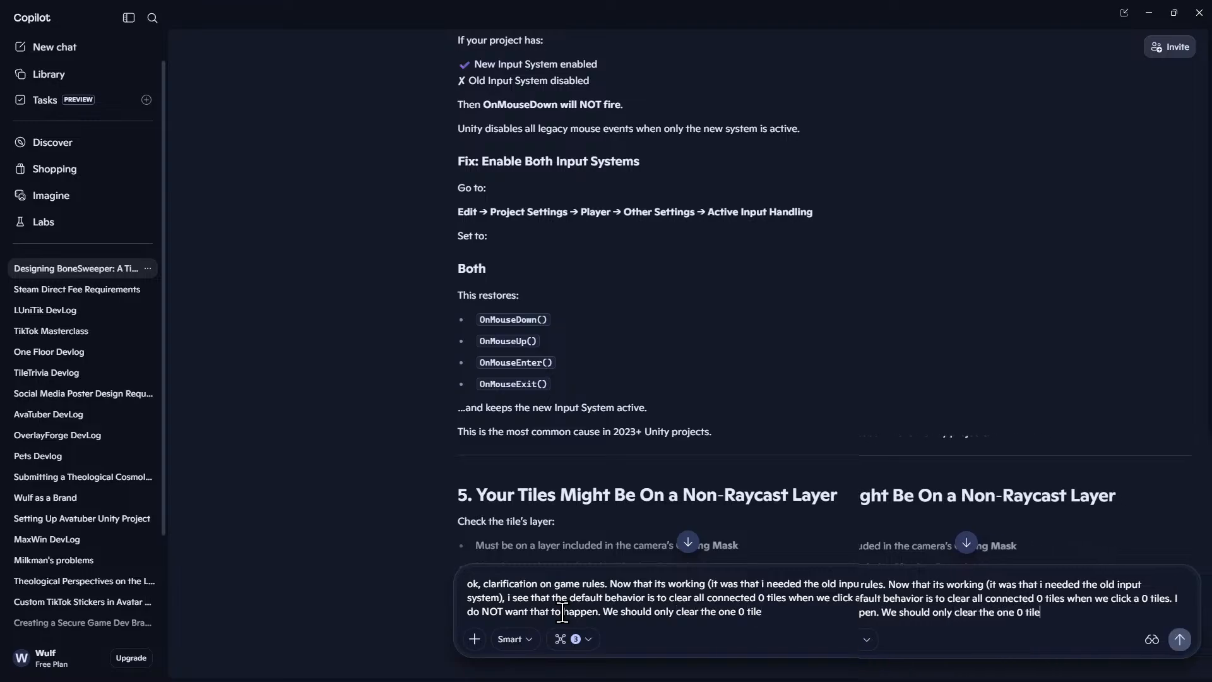
pyautogui.write('. ')
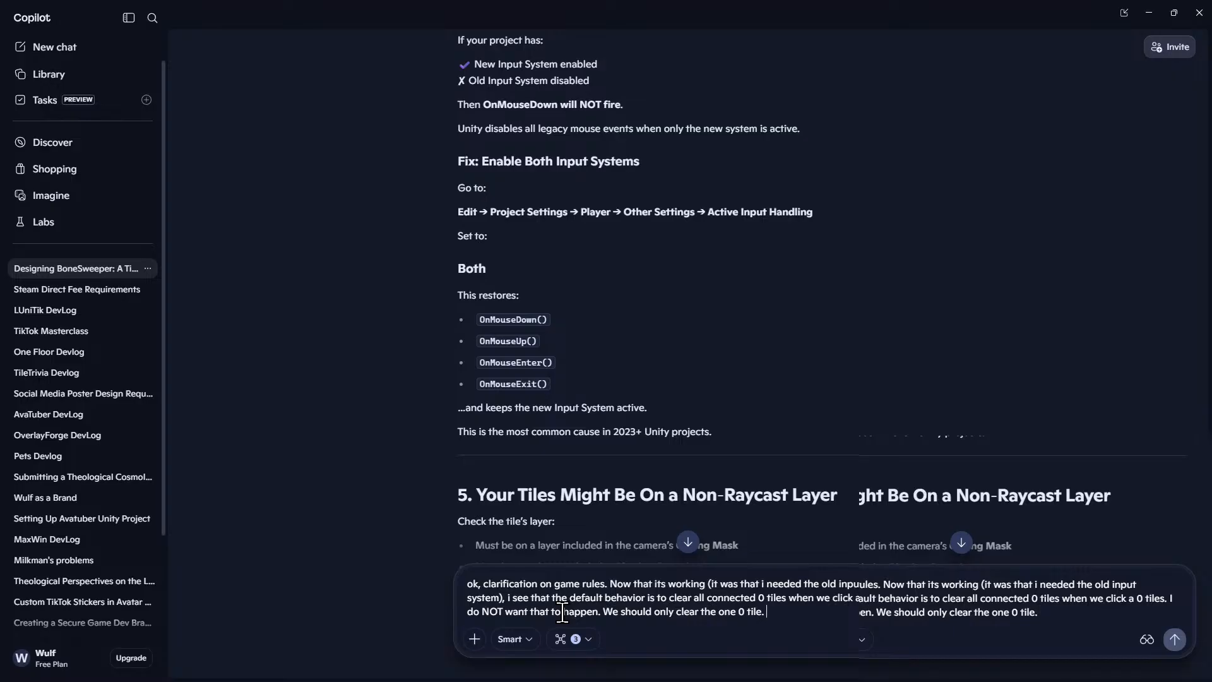
pyautogui.write('we')
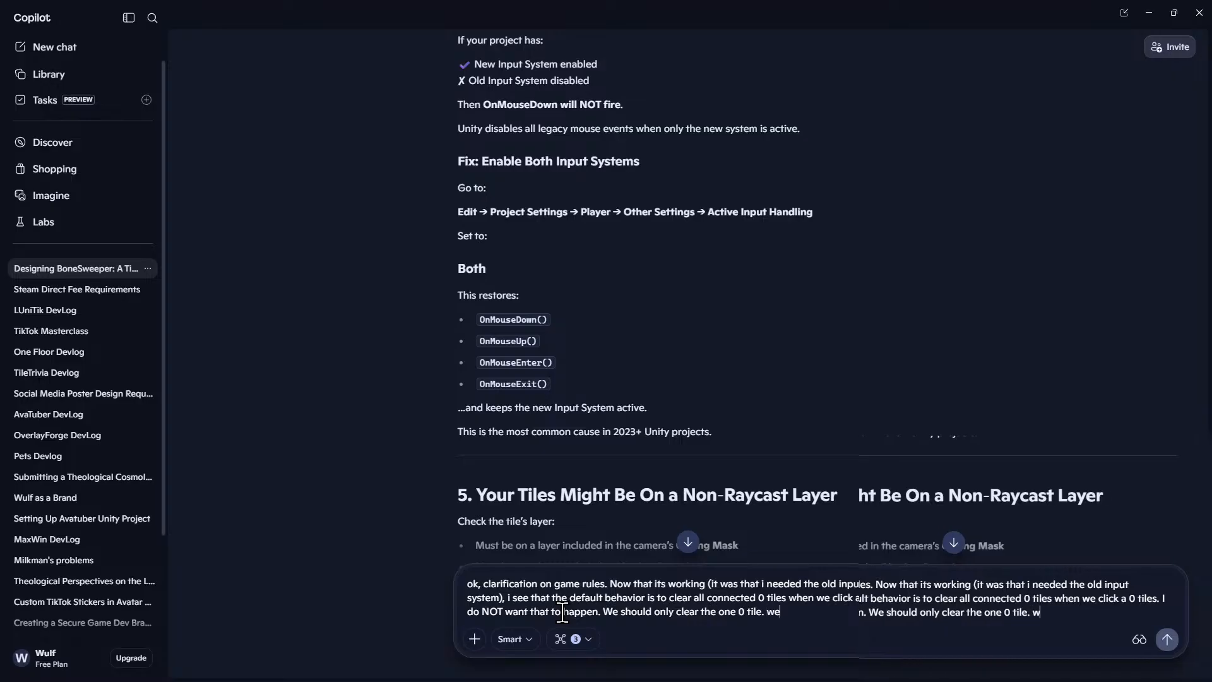
pyautogui.write(' save clearing ')
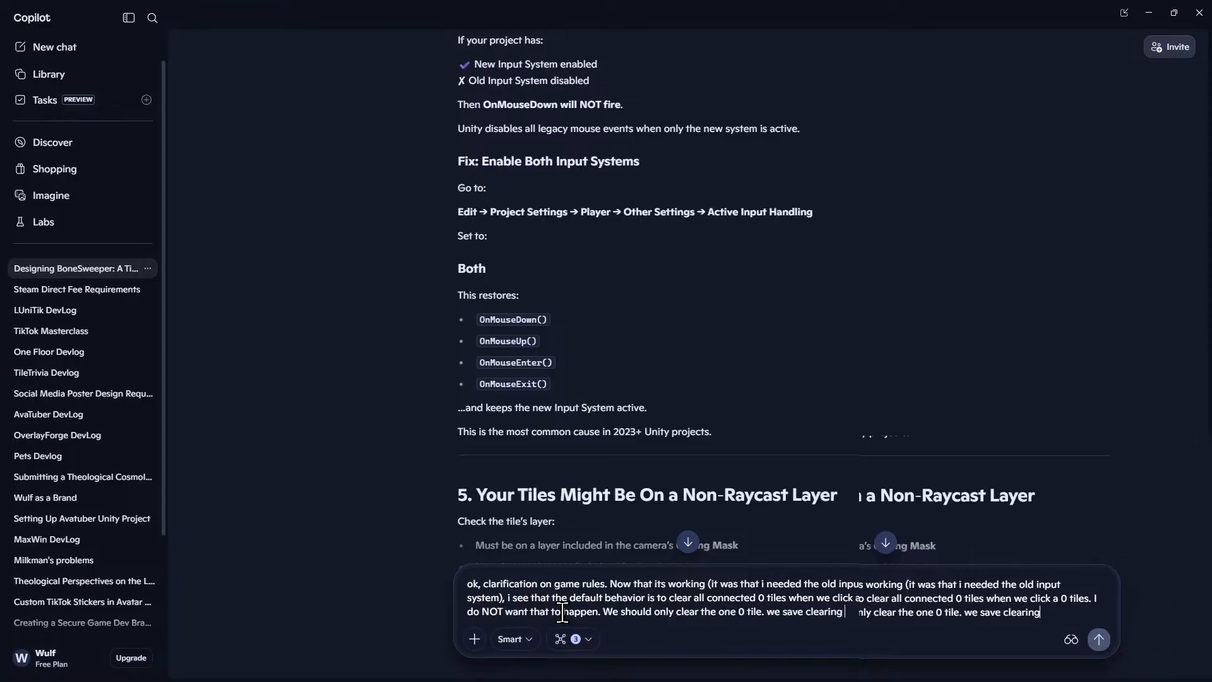
pyautogui.write('the 0 clist')
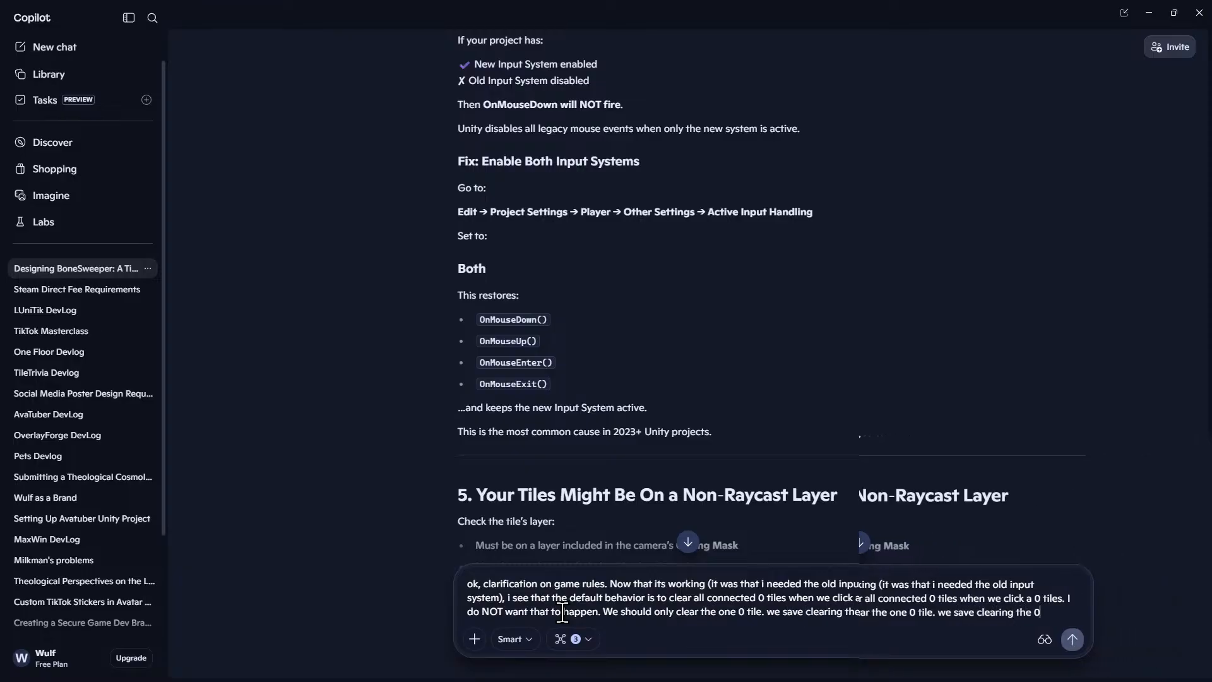
pyautogui.press('BackSpace')
pyautogui.press('BackSpace')
pyautogui.press('BackSpace')
pyautogui.write('us')
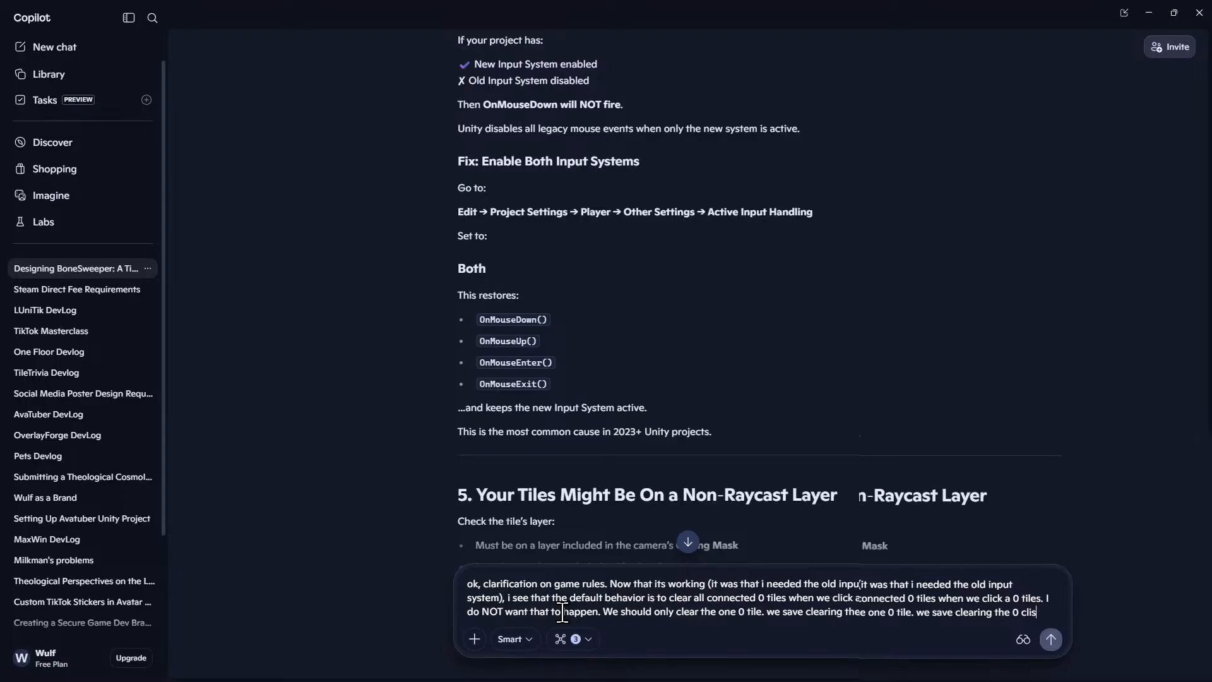
pyautogui.write('ter')
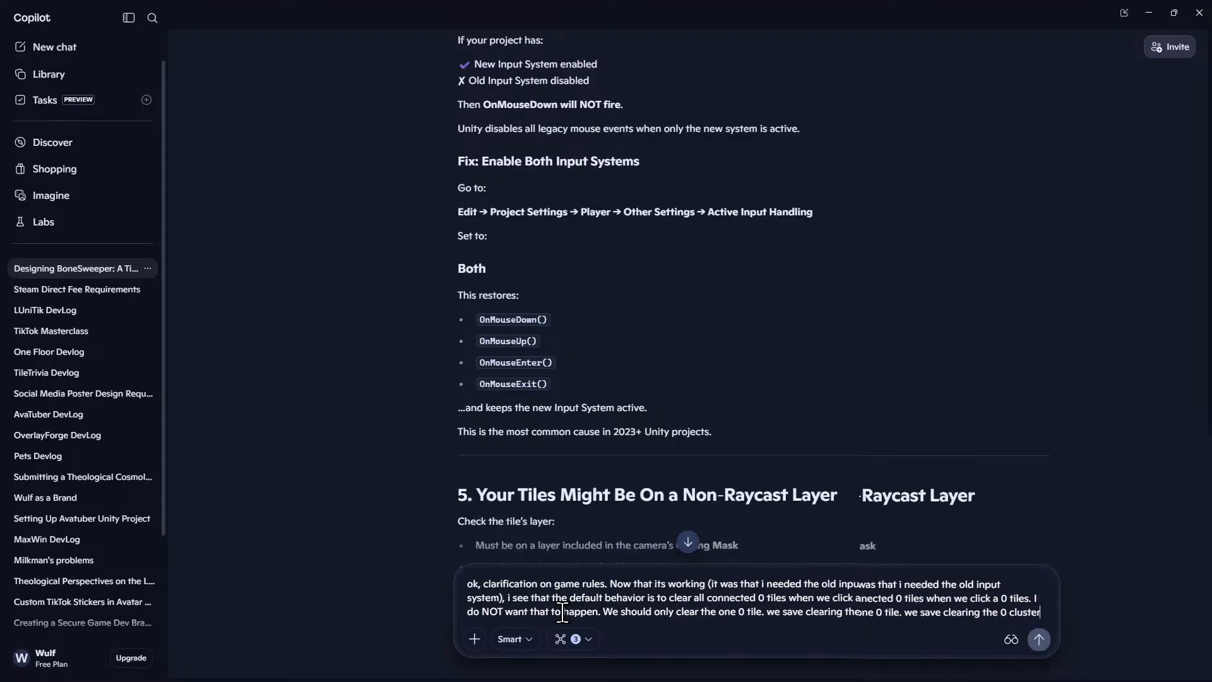
pyautogui.write(' for a powerup.')
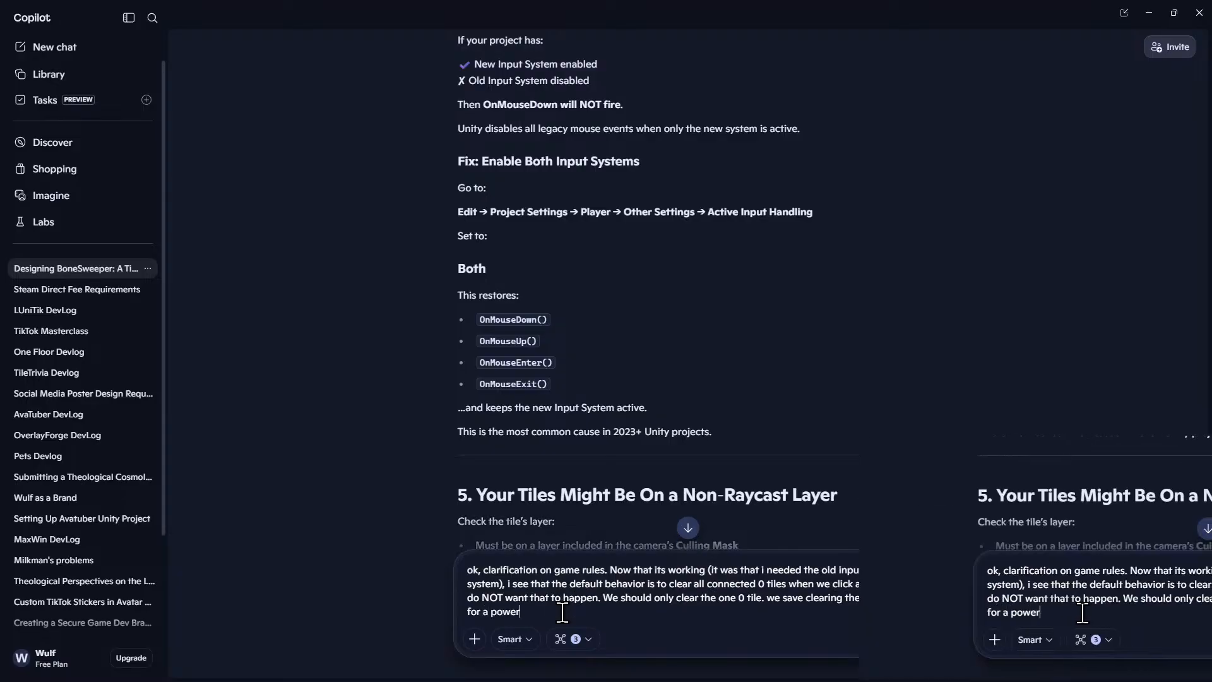
pyautogui.press('Return')
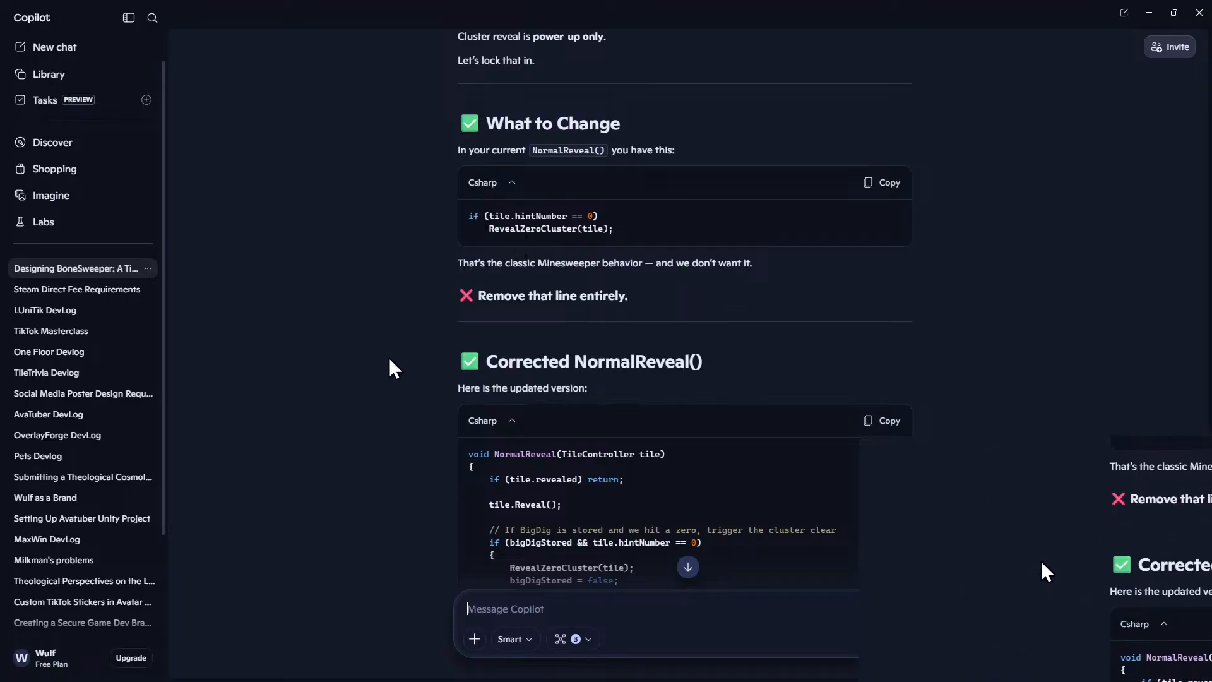
# Copy the corrected NormalReveal() code from Copilot's reply and review which lines it replaces.
pyautogui.scroll(-3, 389, 357)
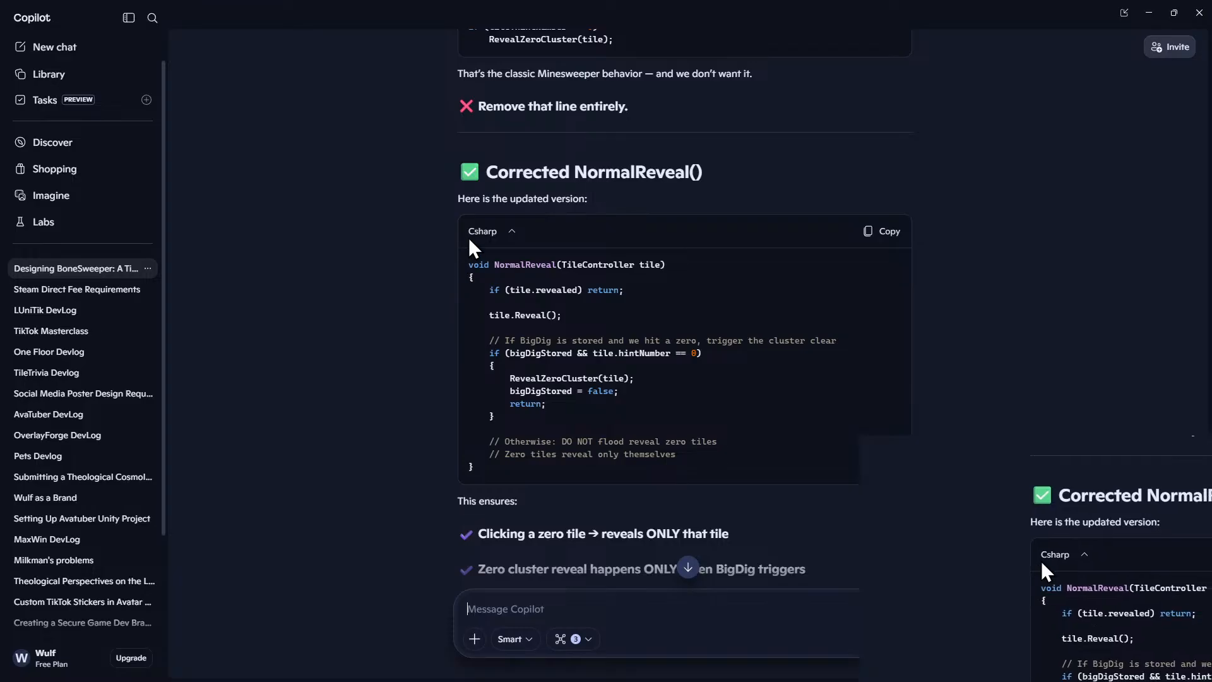
pyautogui.click(876, 235)
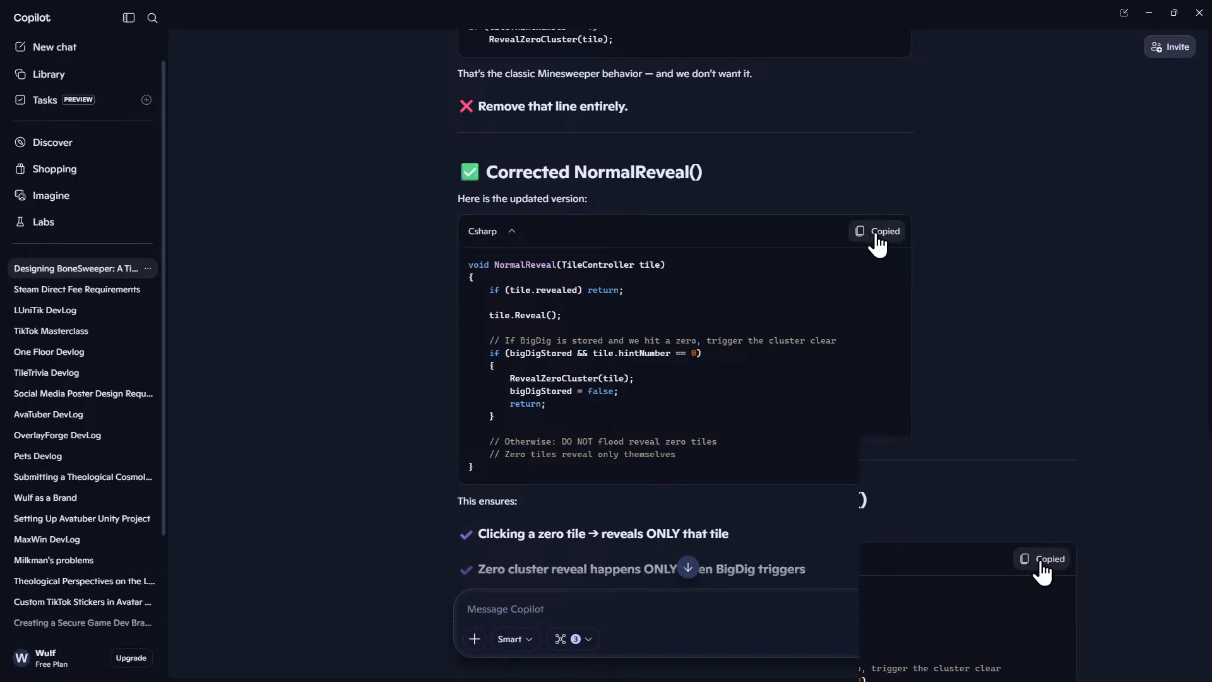
pyautogui.scroll(2, 604, 382)
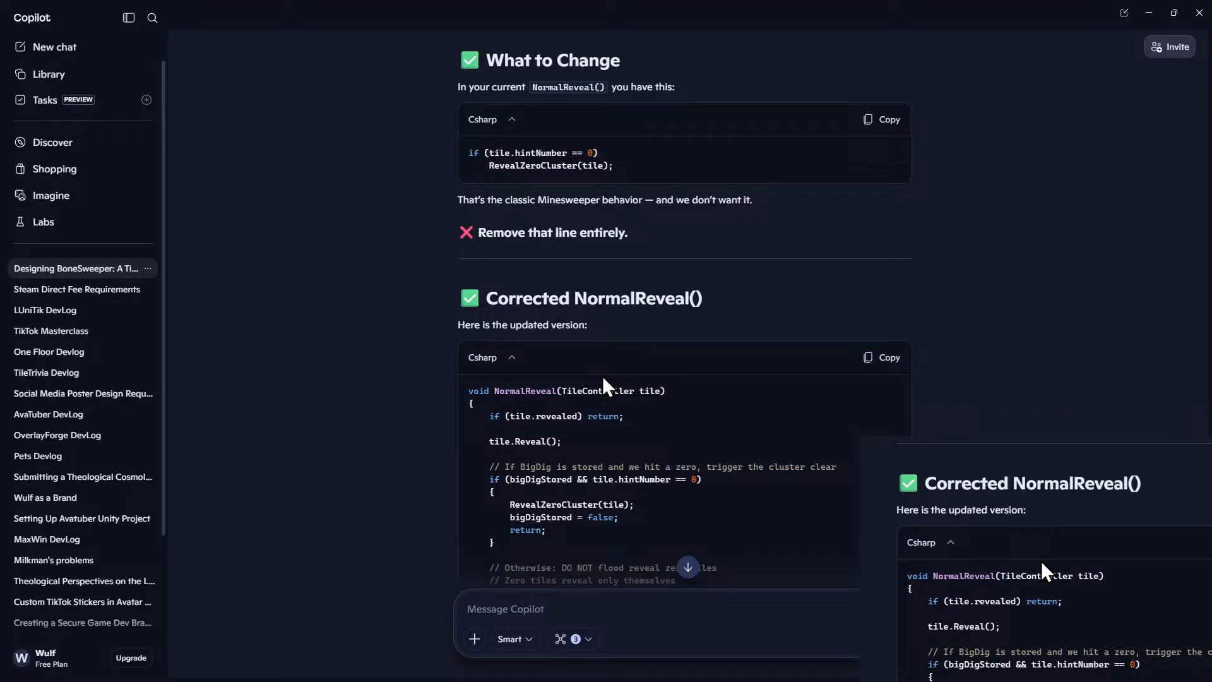
pyautogui.scroll(-3, 603, 376)
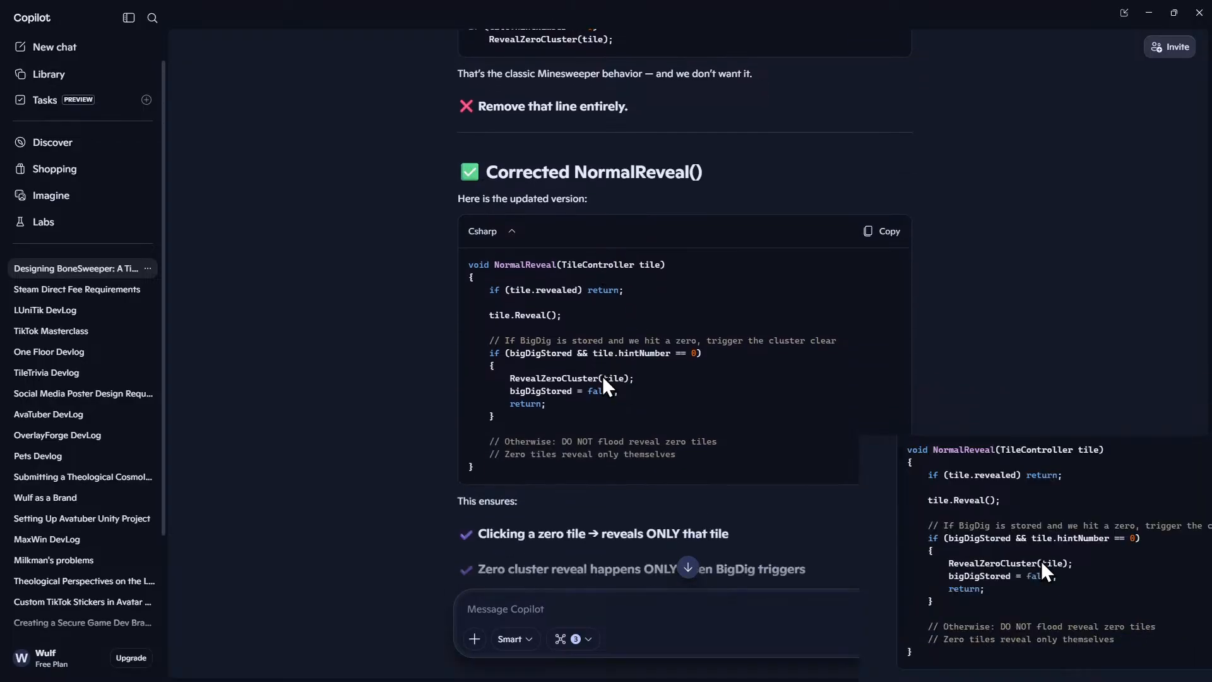
# Read the rest of Copilot's reply on TileController.Reveal(), the test case and the next-step options, and return to Unity.
pyautogui.scroll(-8, 602, 376)
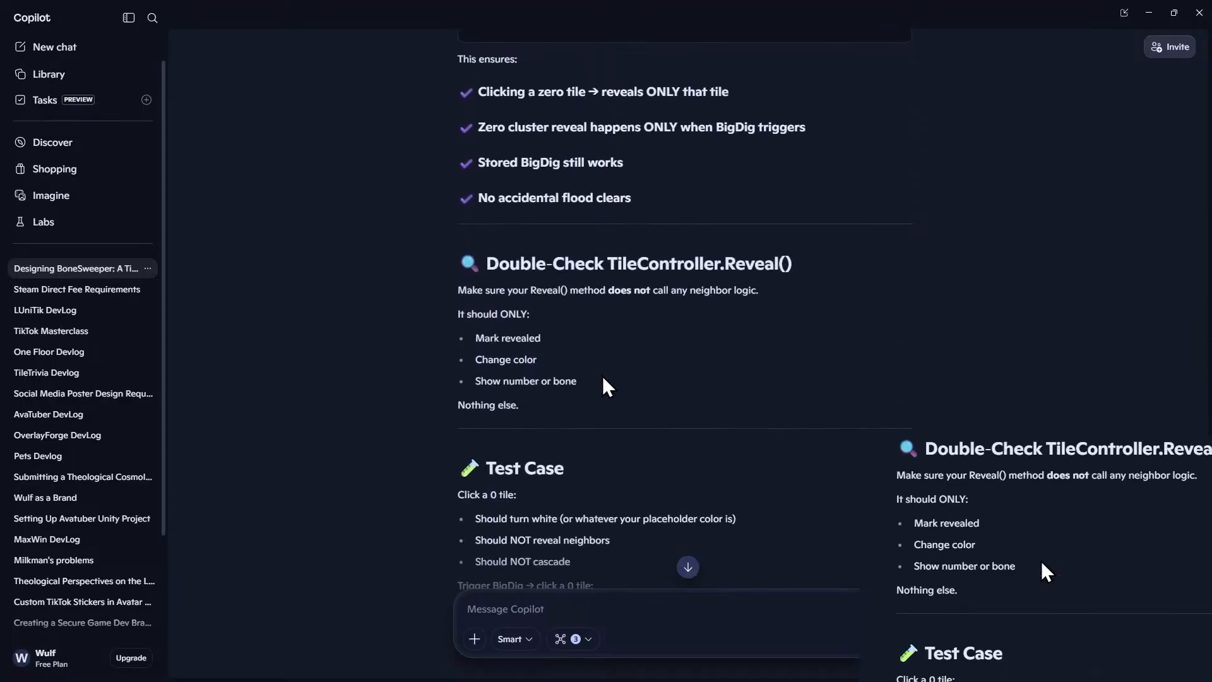
pyautogui.scroll(-6, 602, 377)
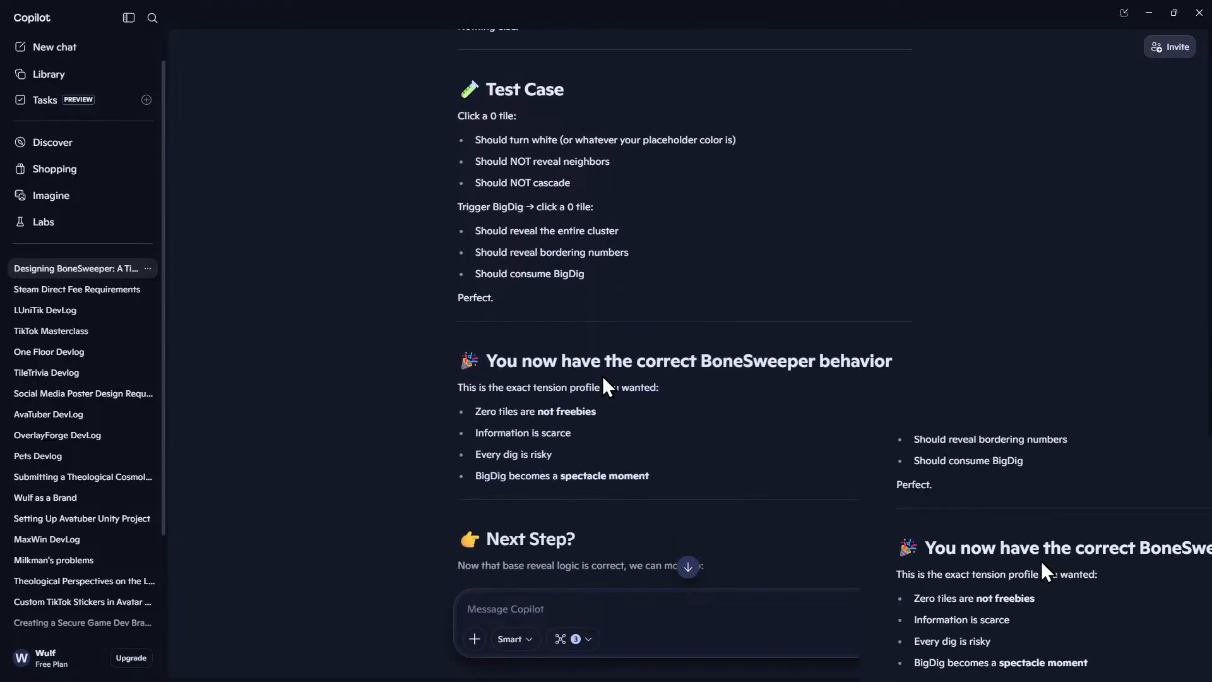
pyautogui.scroll(-3, 602, 376)
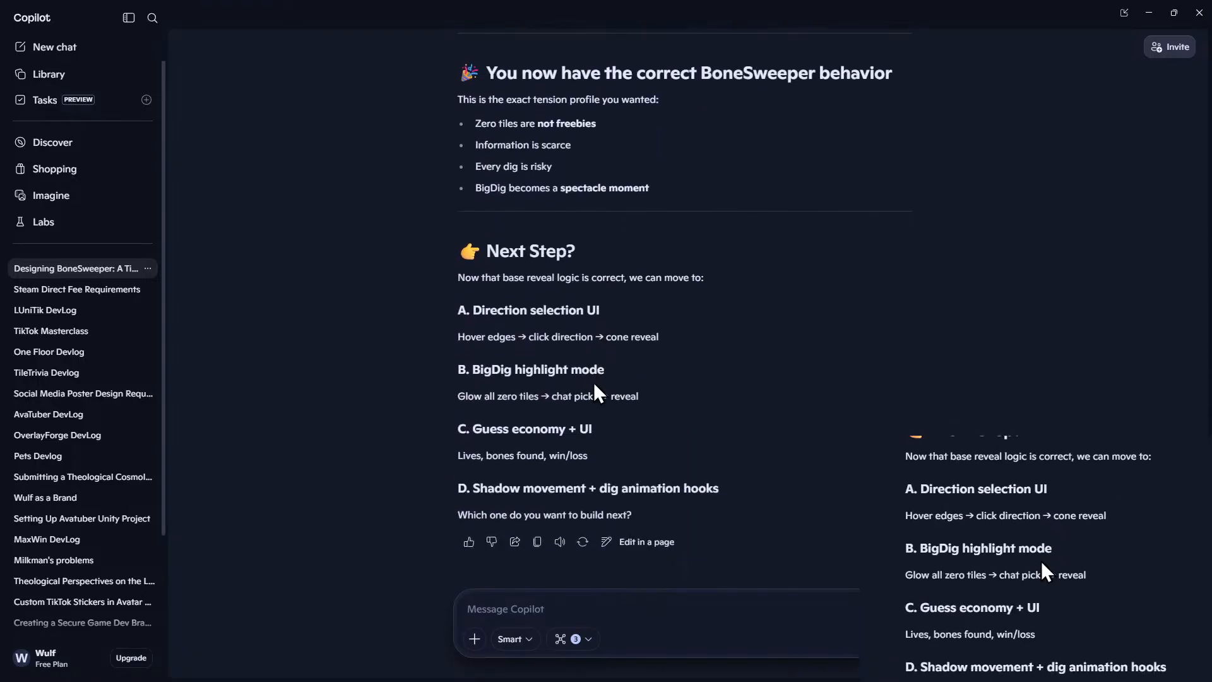
pyautogui.hotkey('alt', 'Tab')
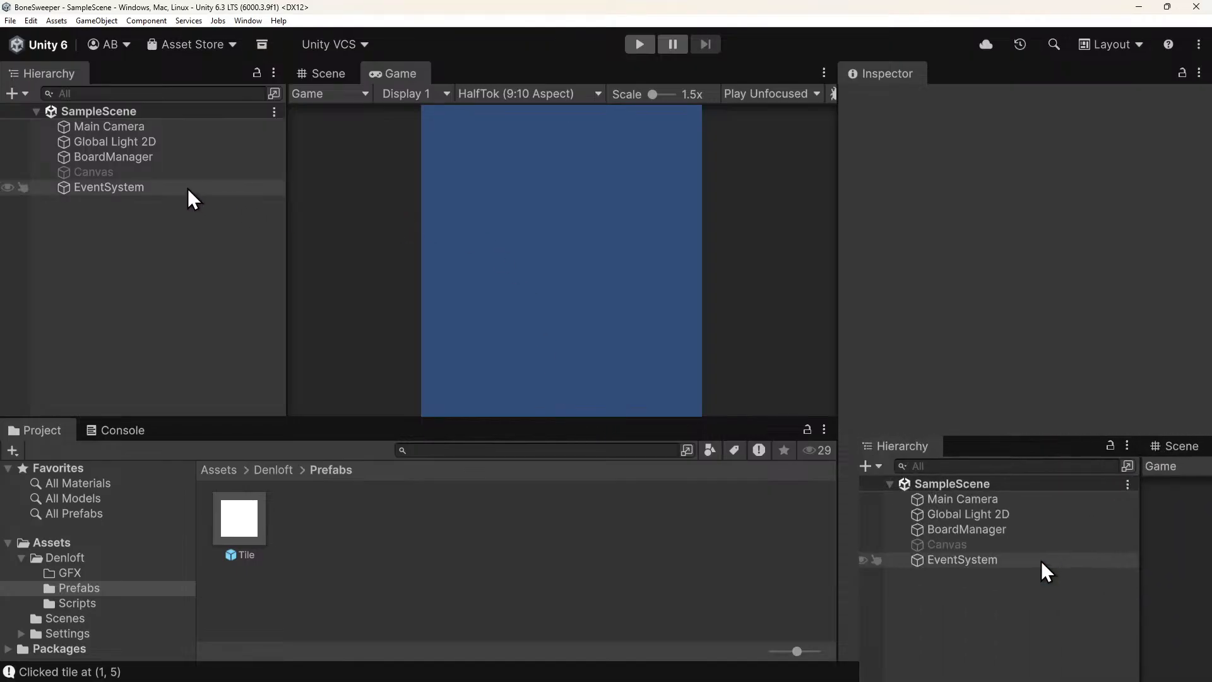
# Switch to Visual Studio and compare Reveal() in TileController.cs with the corrected NormalReveal() code in Copilot's reply.
pyautogui.hotkey('alt', 'Tab')
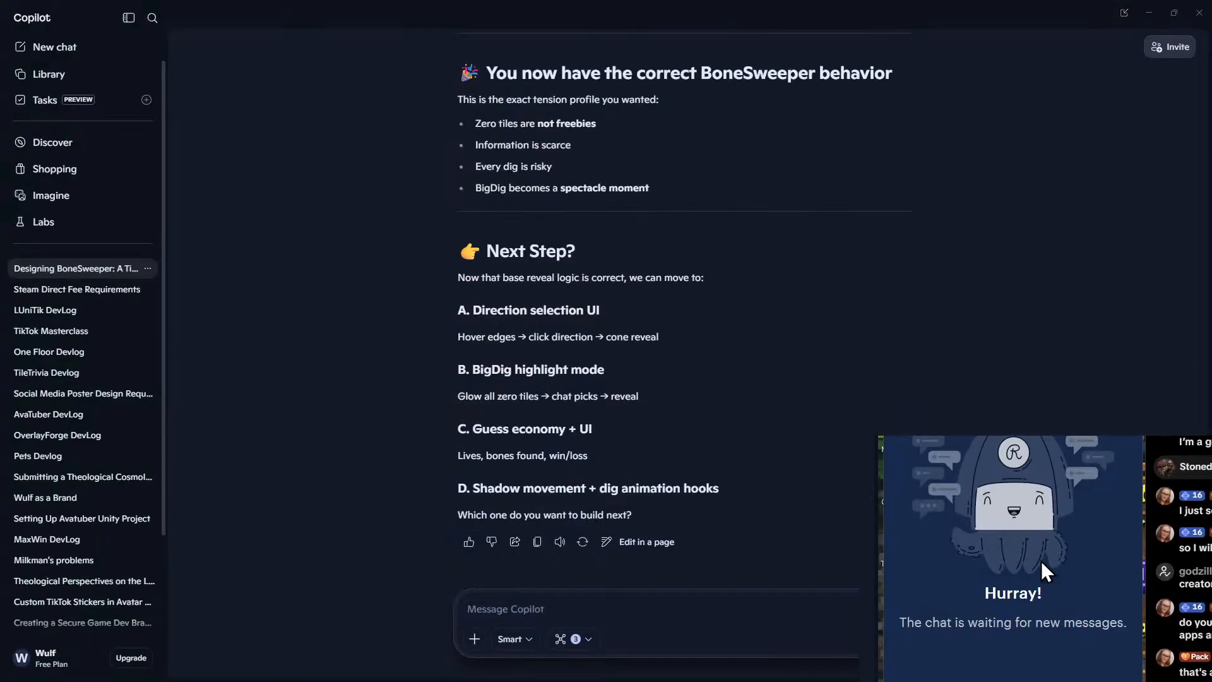
pyautogui.hotkey('alt', 'Tab')
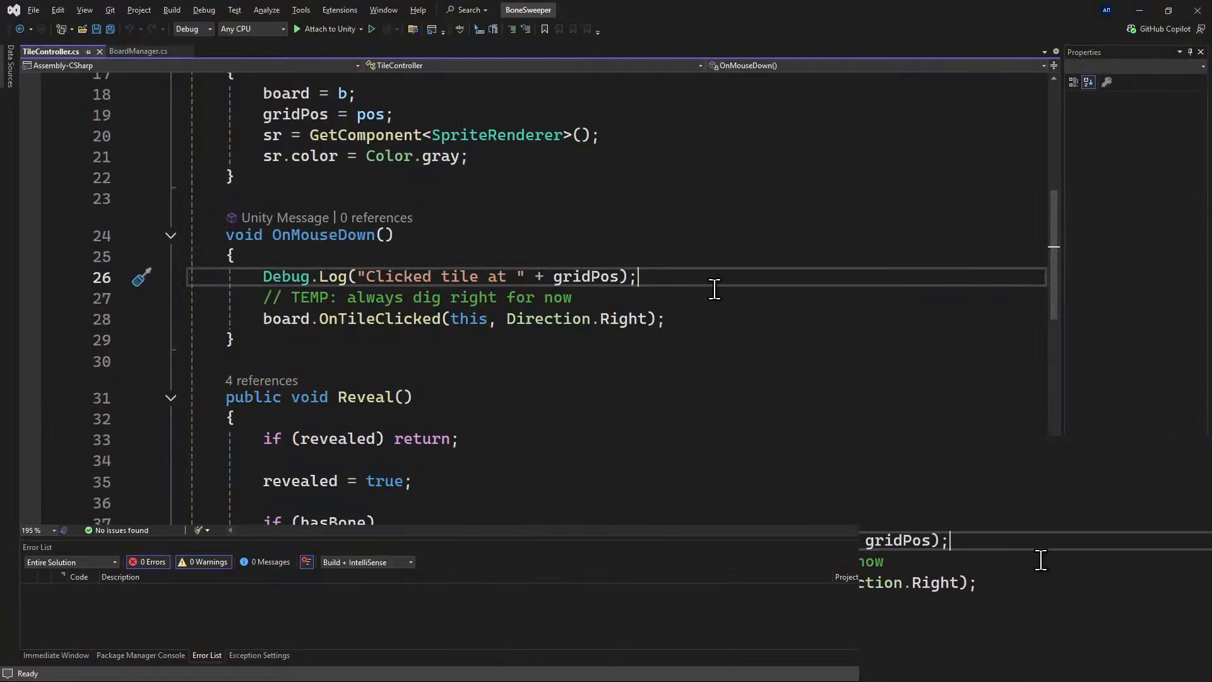
pyautogui.scroll(-3, 365, 354)
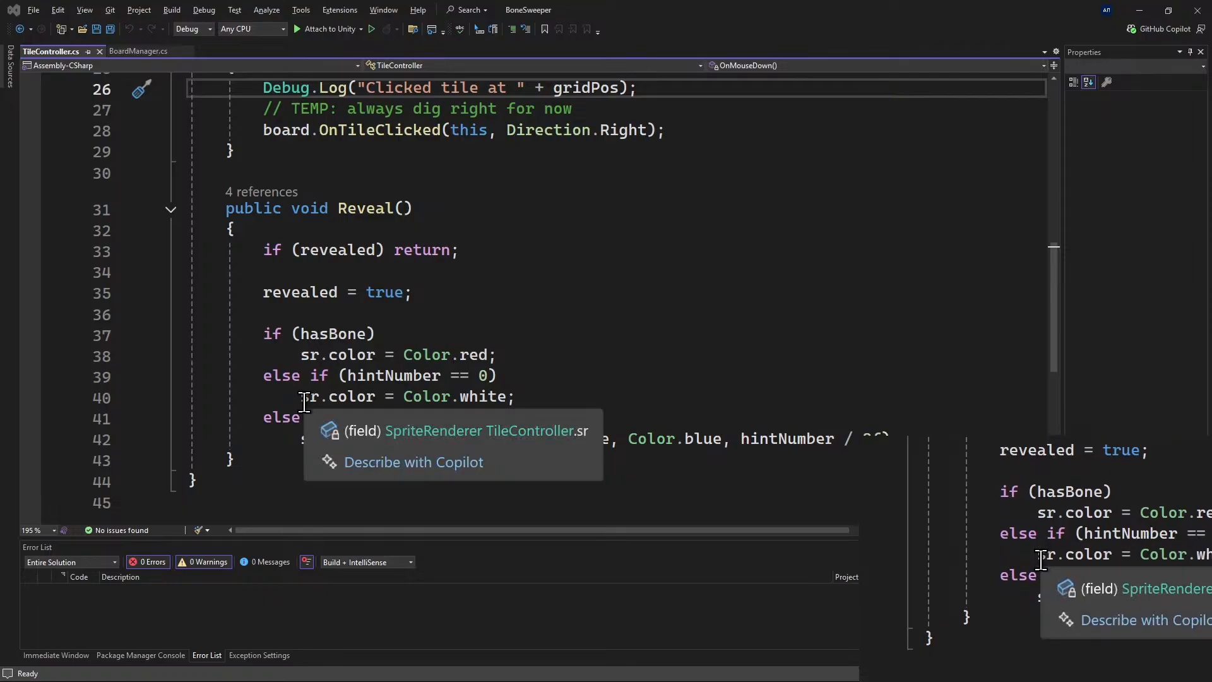
pyautogui.hotkey('alt', 'Tab')
pyautogui.scroll(10, 483, 418)
pyautogui.scroll(4, 486, 411)
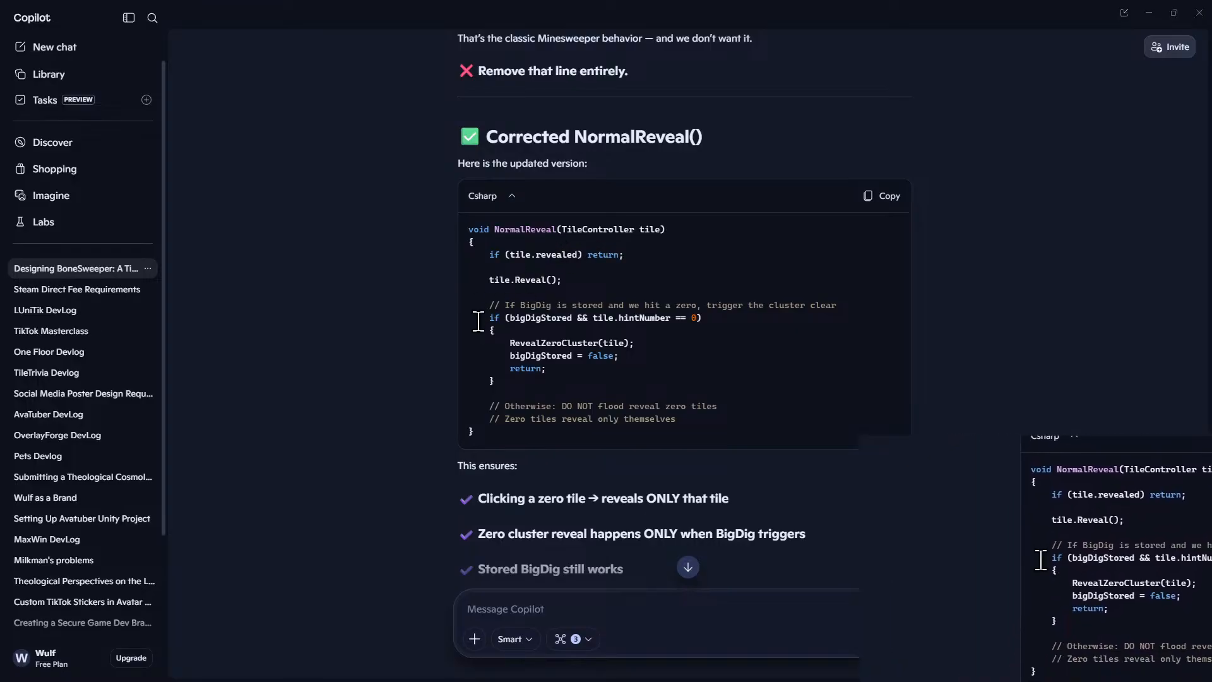
pyautogui.hotkey('alt', 'Tab')
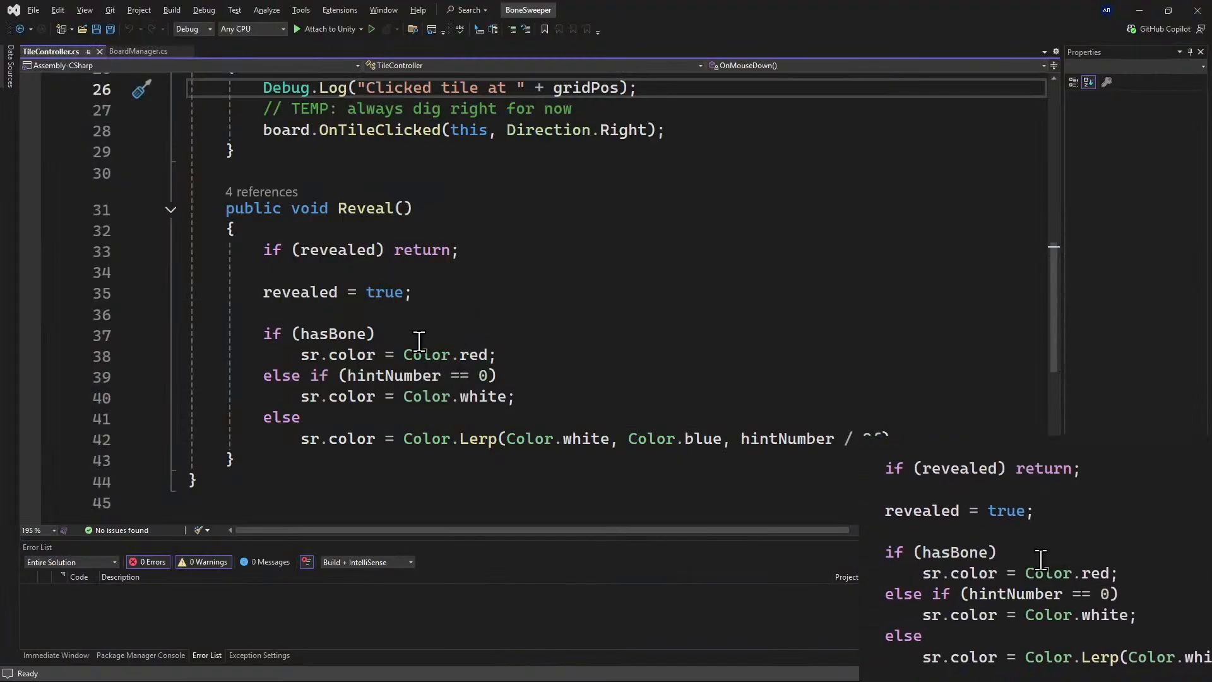
# Replace the whole NormalReveal() method in BoardManager.cs with the copied corrected version and save the file.
pyautogui.click(126, 52)
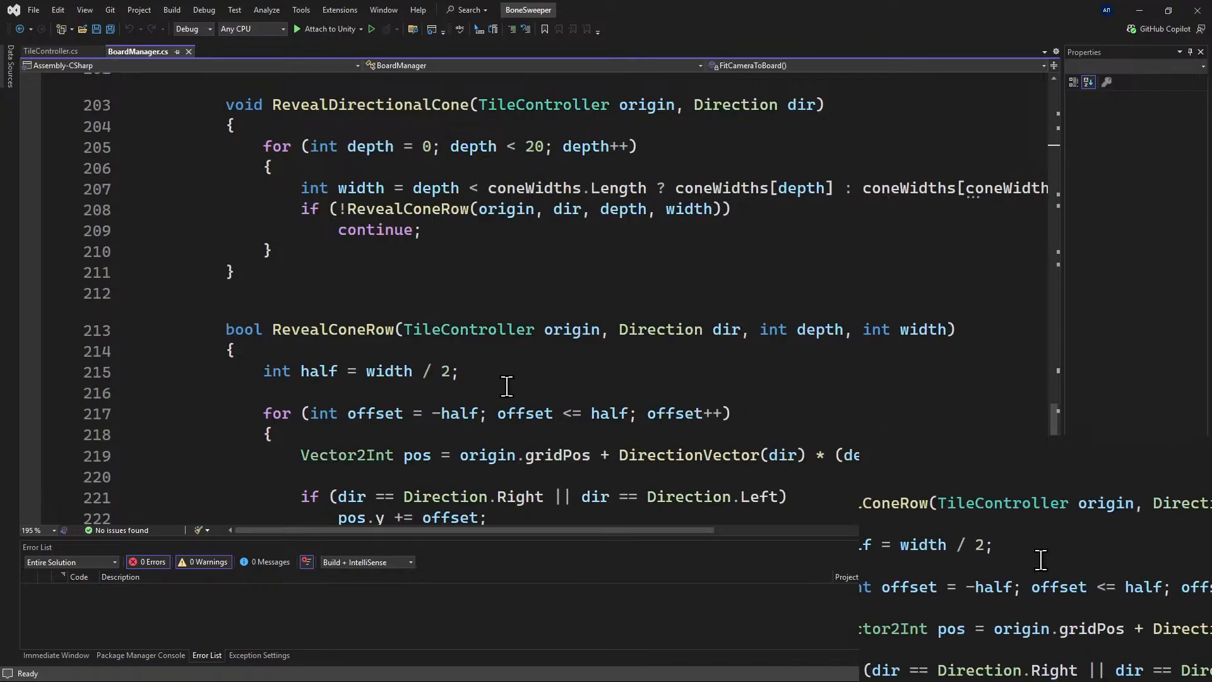
pyautogui.keyDown('ctrl'); pyautogui.scroll(-2, 507, 385); pyautogui.keyUp('ctrl')
pyautogui.scroll(-4, 388, 341)
pyautogui.scroll(-3, 385, 351)
pyautogui.scroll(10, 384, 351)
pyautogui.scroll(13, 378, 355)
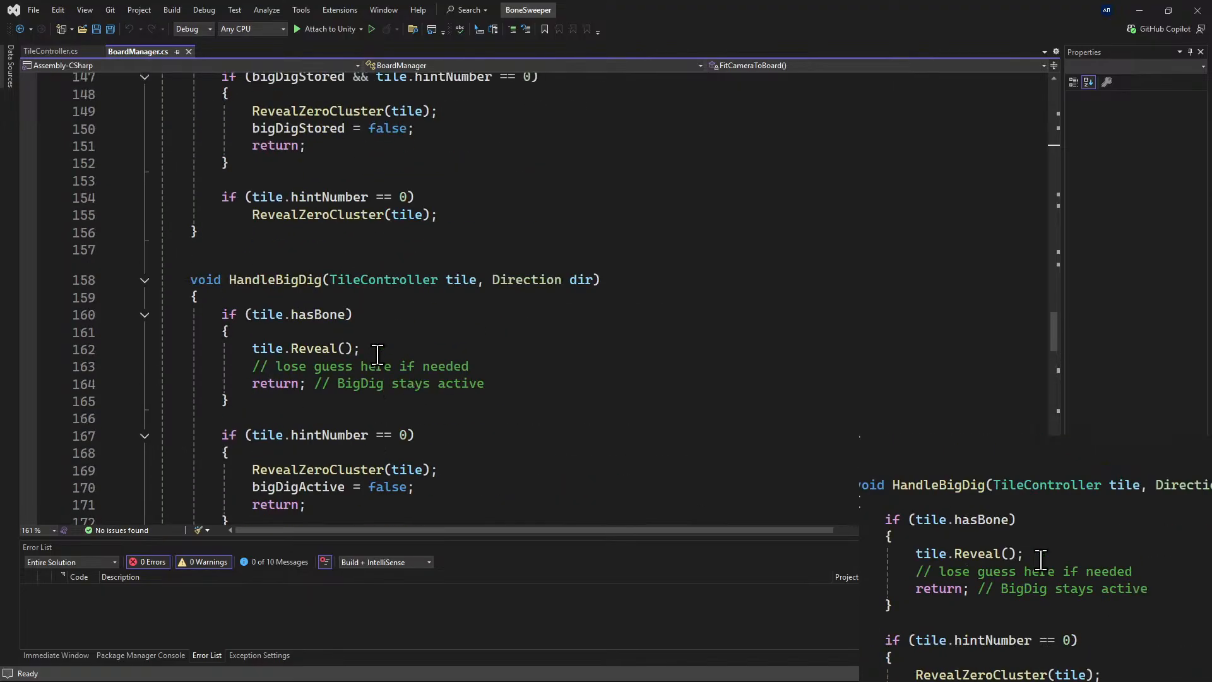
pyautogui.scroll(5, 378, 355)
pyautogui.scroll(-1, 382, 360)
pyautogui.moveTo(226, 445); pyautogui.dragTo(192, 183)
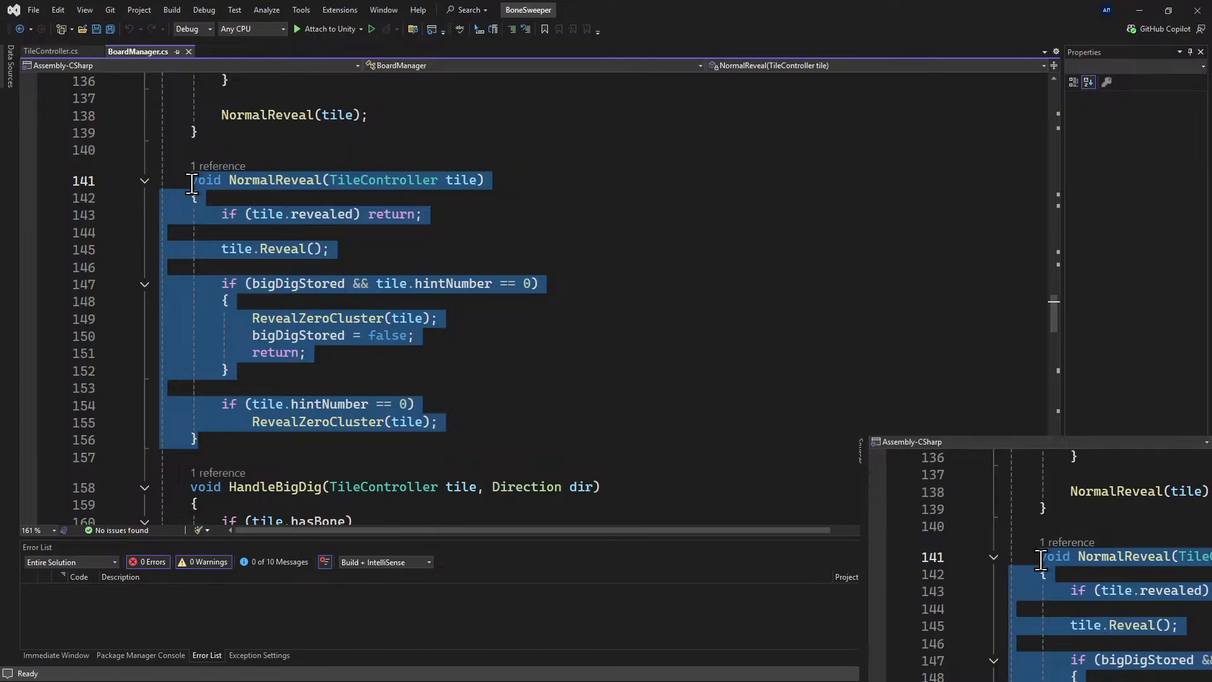
pyautogui.hotkey('ctrl', 'v')
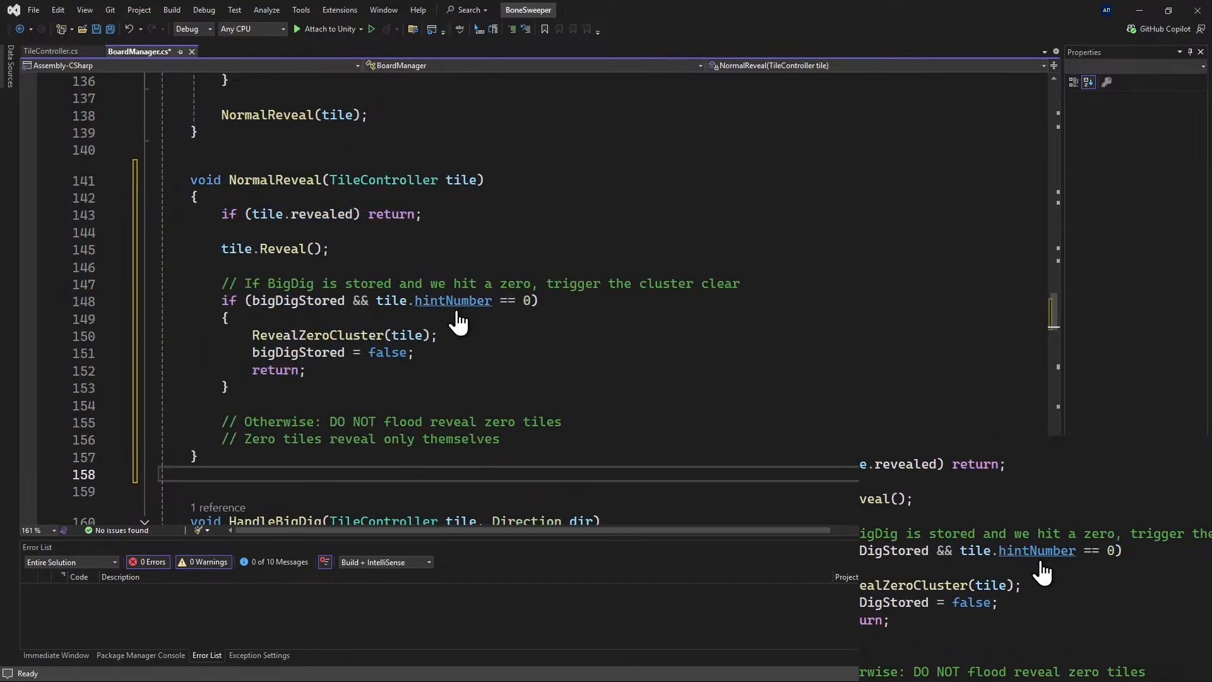
pyautogui.hotkey('ctrl', 's')
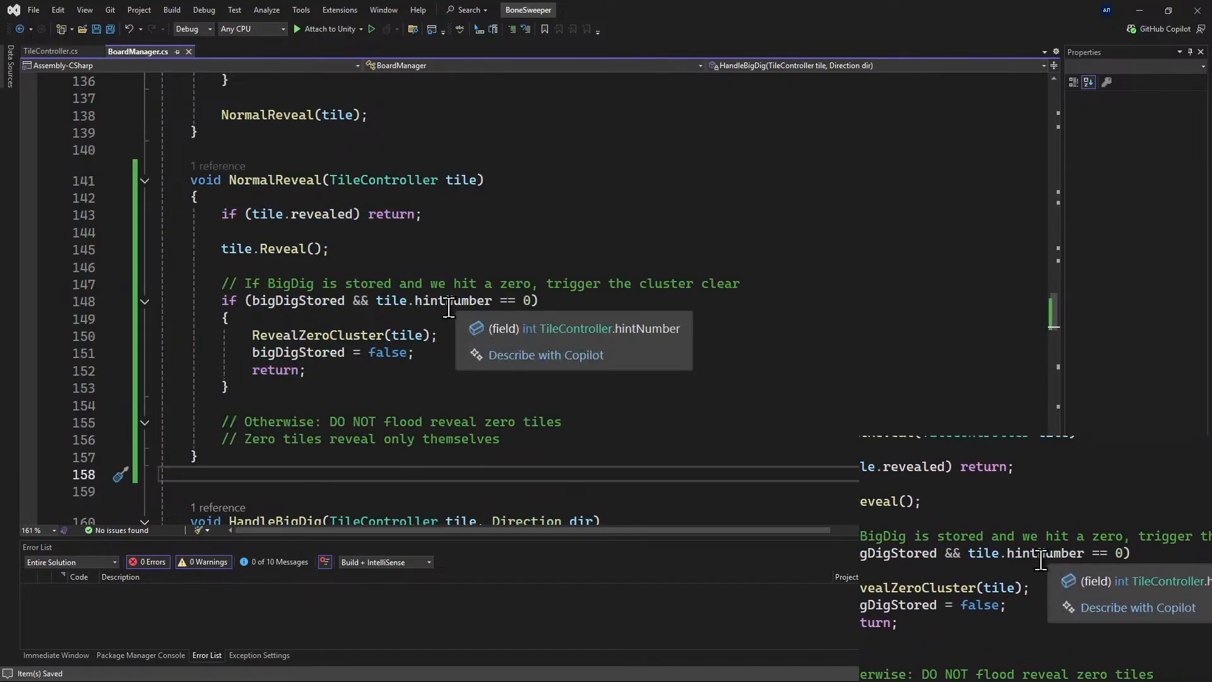
# Return to Unity and run the game in play mode.
pyautogui.click(1145, 10)
pyautogui.click(1149, 13)
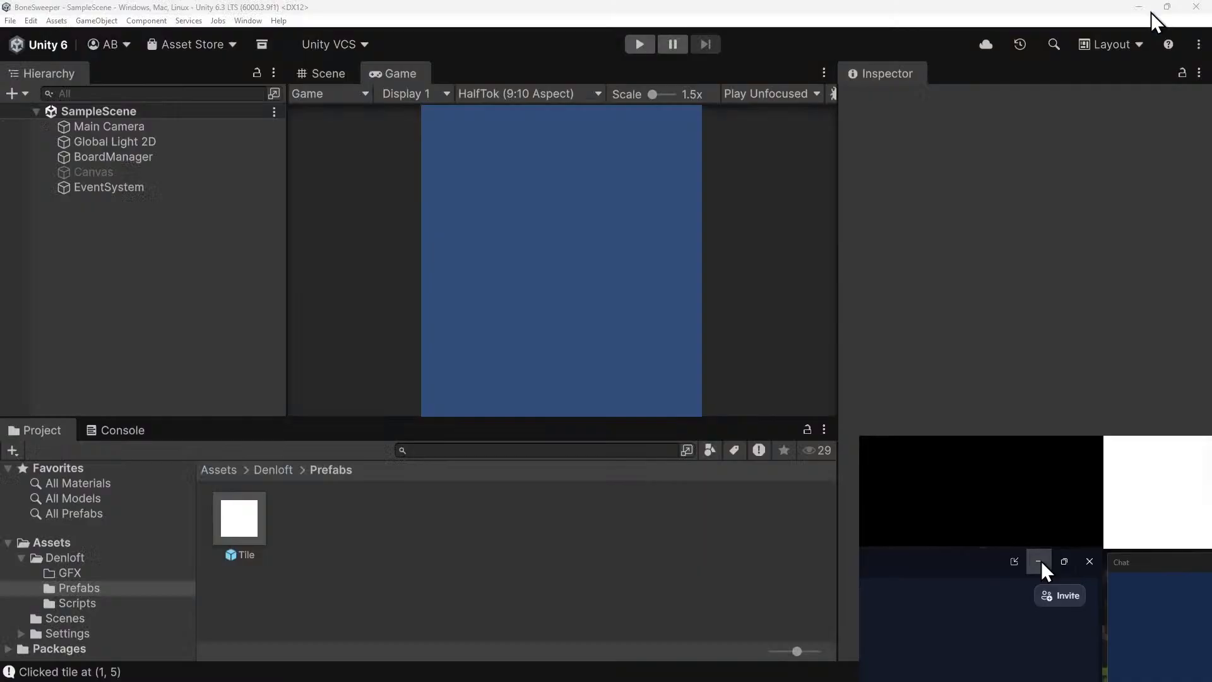
pyautogui.click(638, 45)
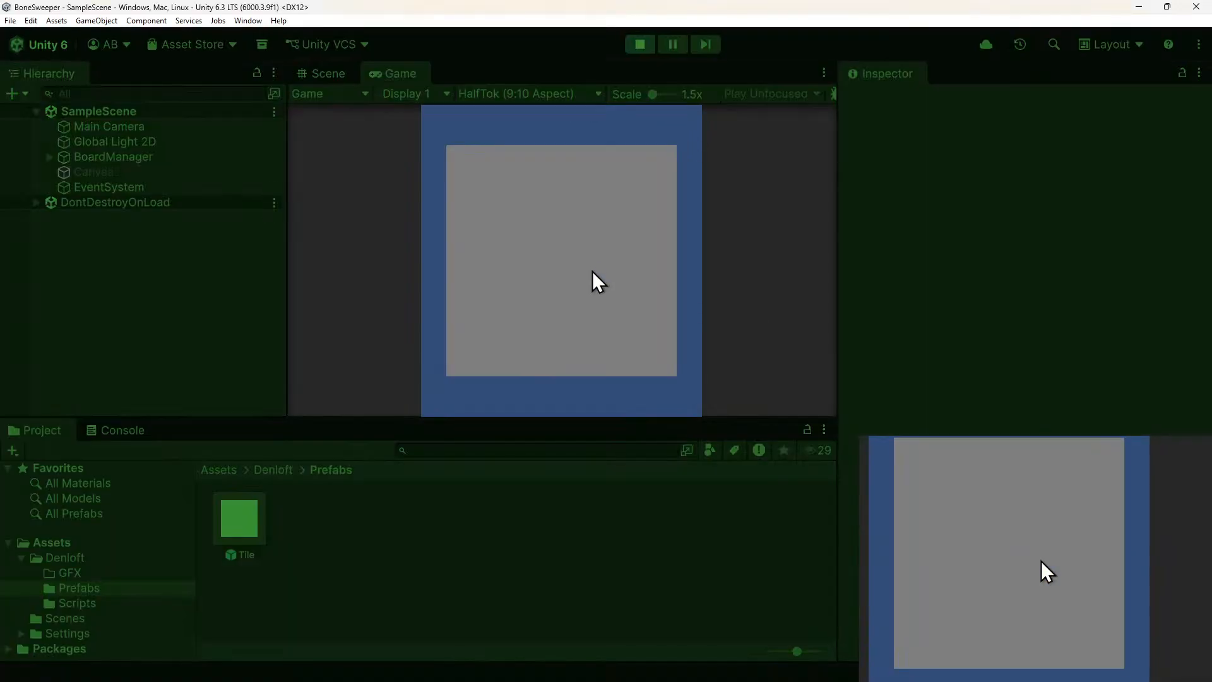
# Test single-tile reveals by digging scattered tiles across the board, including (6, 6), (8, 3), (8, 1) and (6, 2).
pyautogui.click(513, 278)
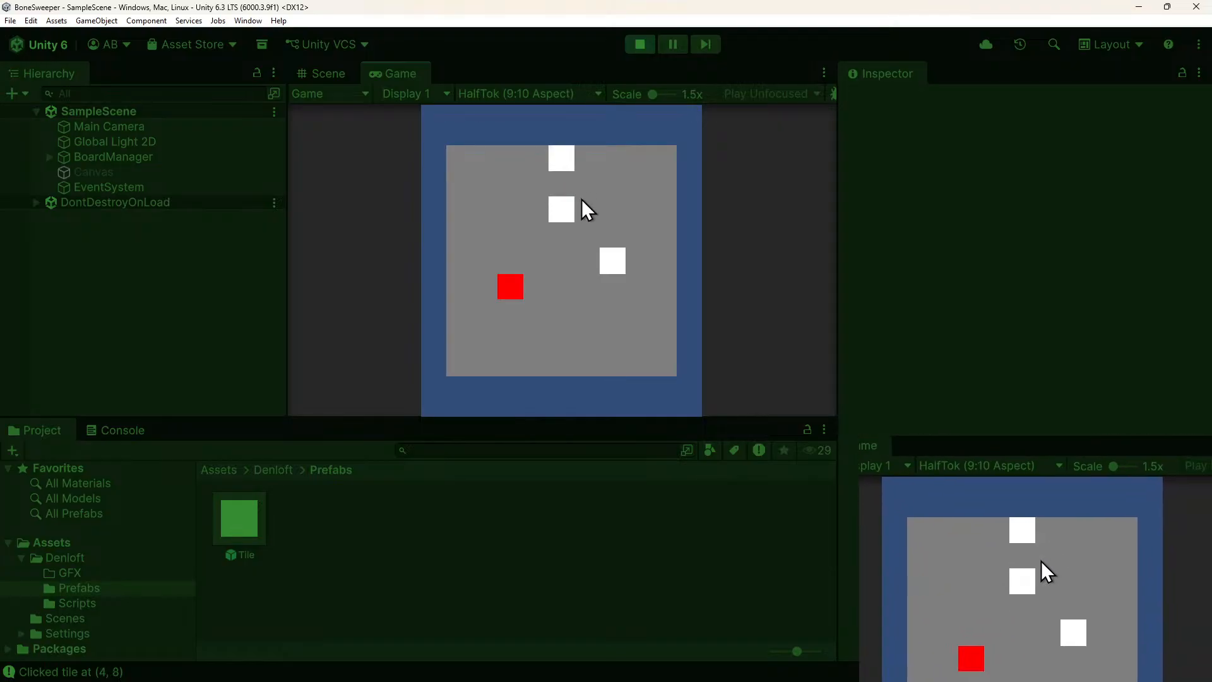
pyautogui.click(620, 210)
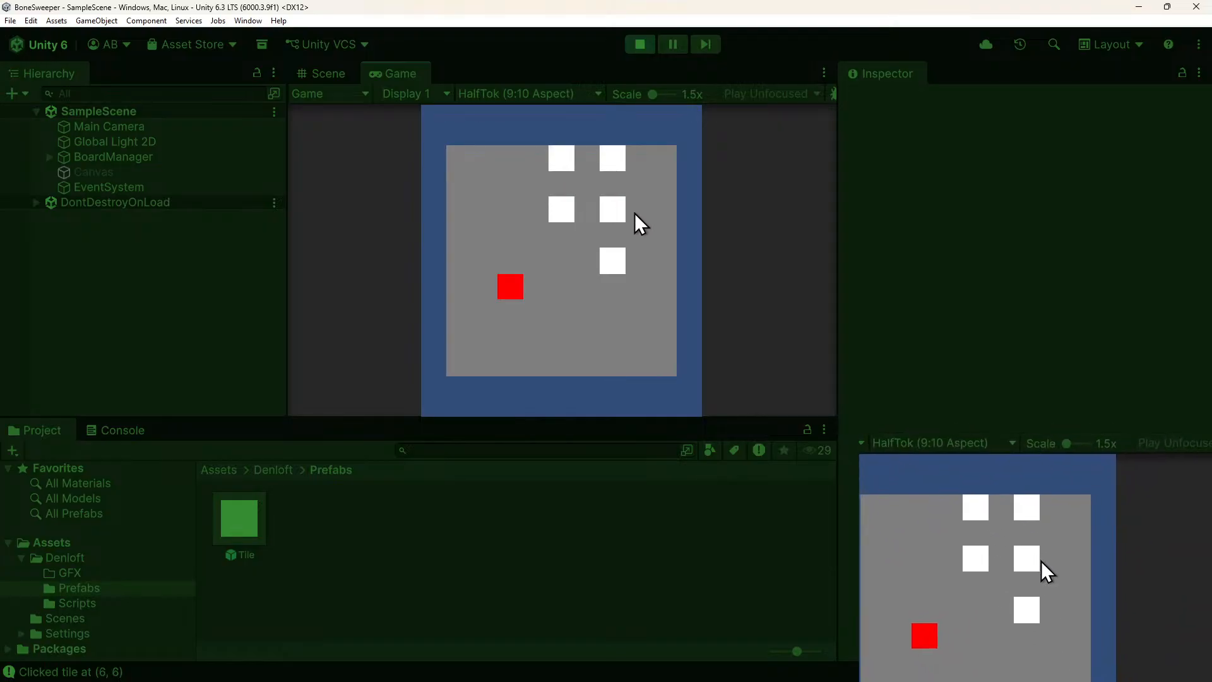
pyautogui.click(668, 160)
pyautogui.click(666, 217)
pyautogui.click(669, 292)
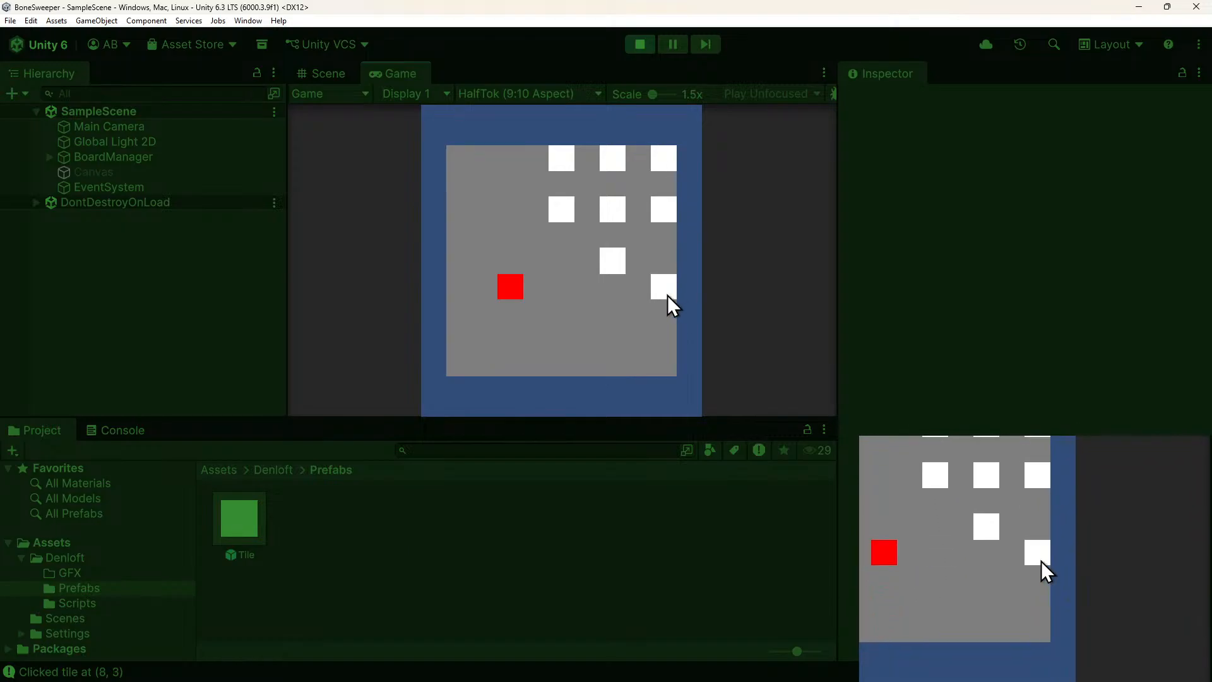
pyautogui.click(668, 338)
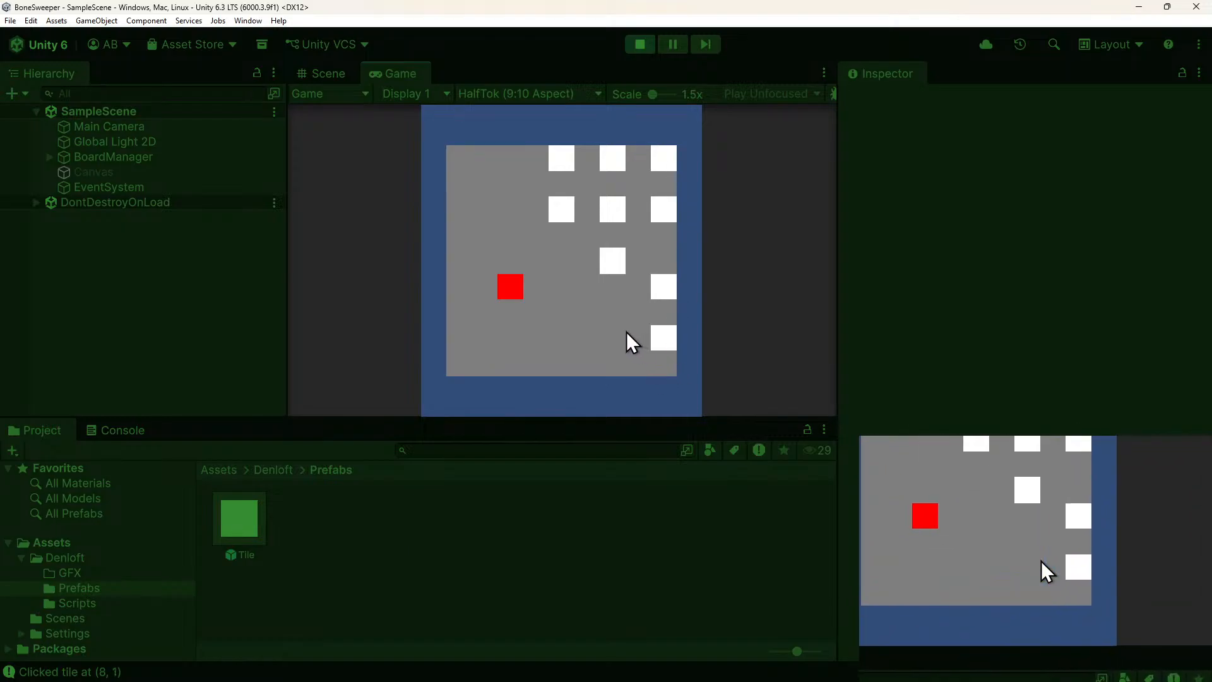
pyautogui.click(616, 315)
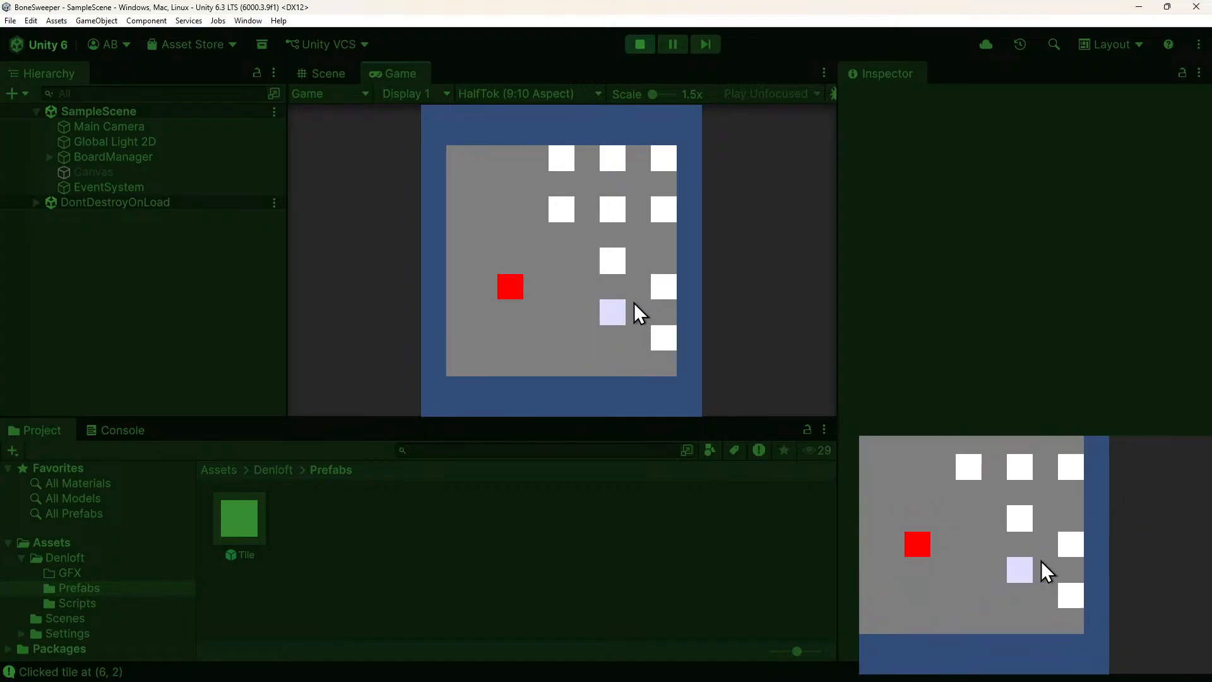
# Continue the reveal test by digging more tiles, including (5, 1), (6, 1), (2, 6), (2, 1) and (3, 2).
pyautogui.click(583, 336)
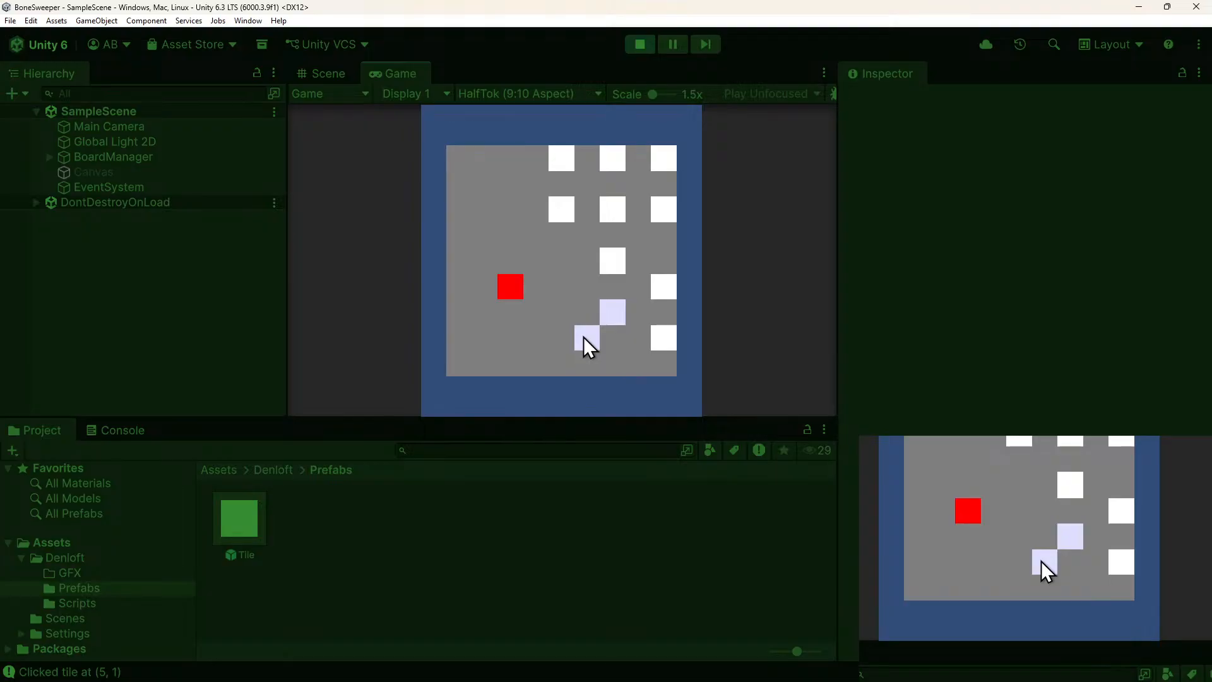
pyautogui.click(611, 339)
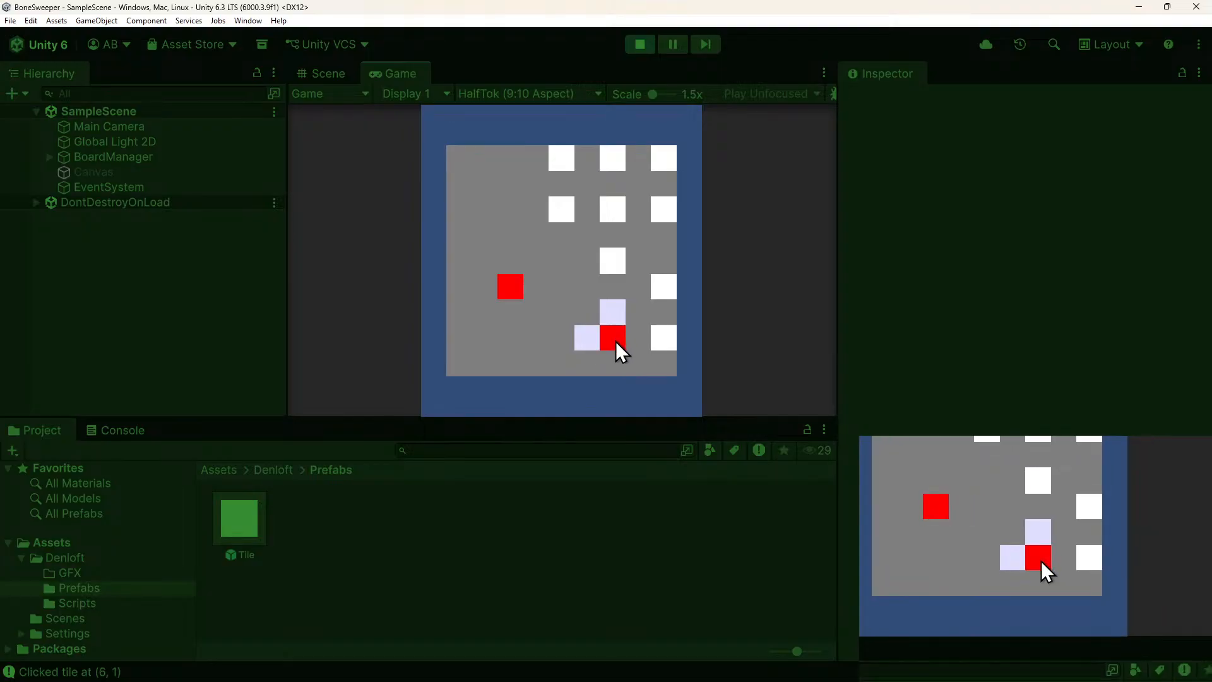
pyautogui.click(506, 203)
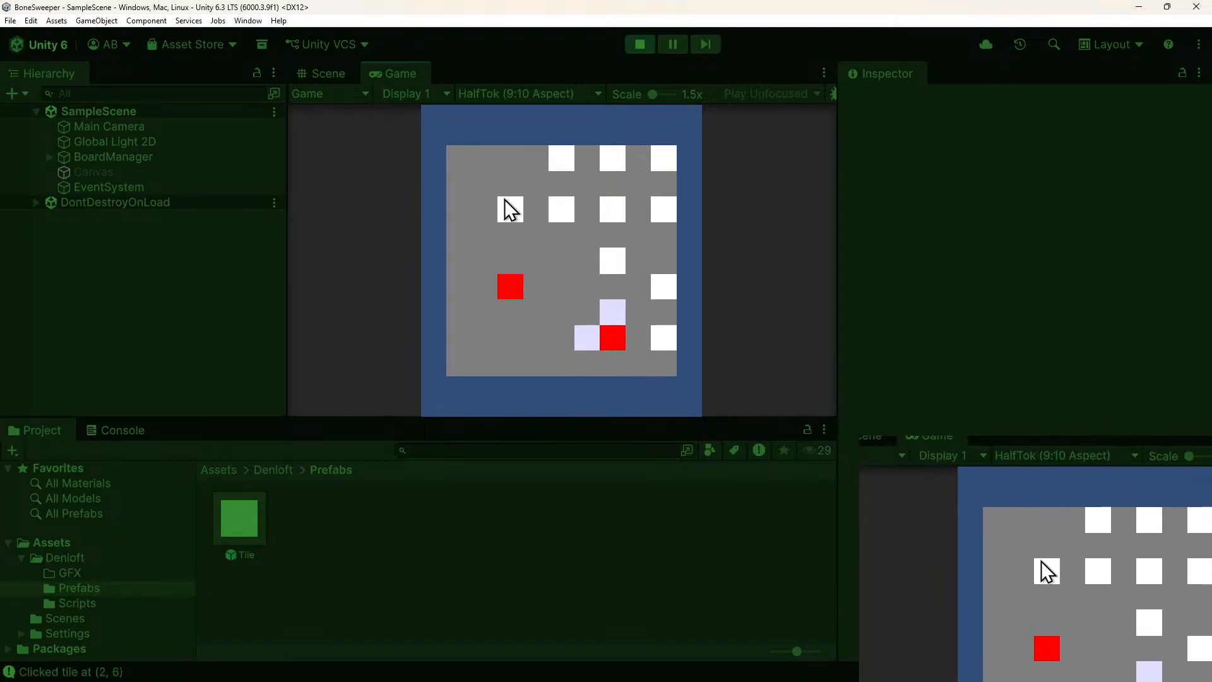
pyautogui.click(462, 160)
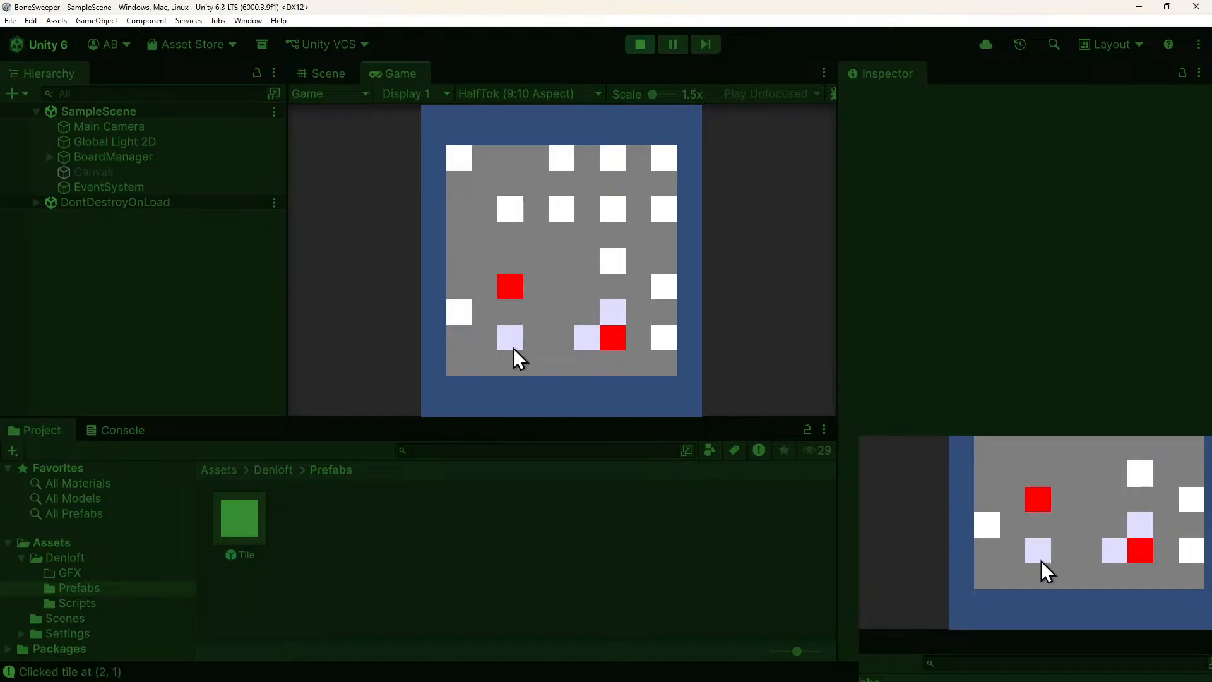
pyautogui.click(534, 318)
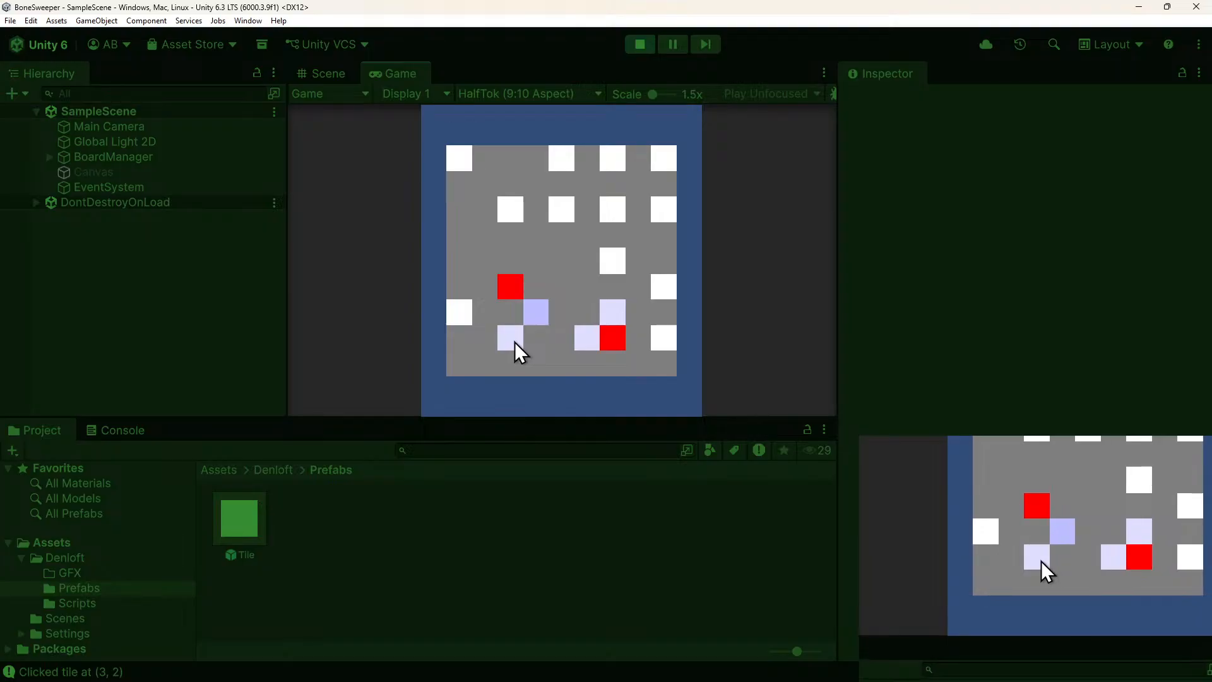
# Inspect tile (3, 2)'s Tile Controller values in the Scene view, and dig tiles (4, 3), (3, 1) and (2, 2) in the game.
pyautogui.click(318, 75)
pyautogui.click(498, 318)
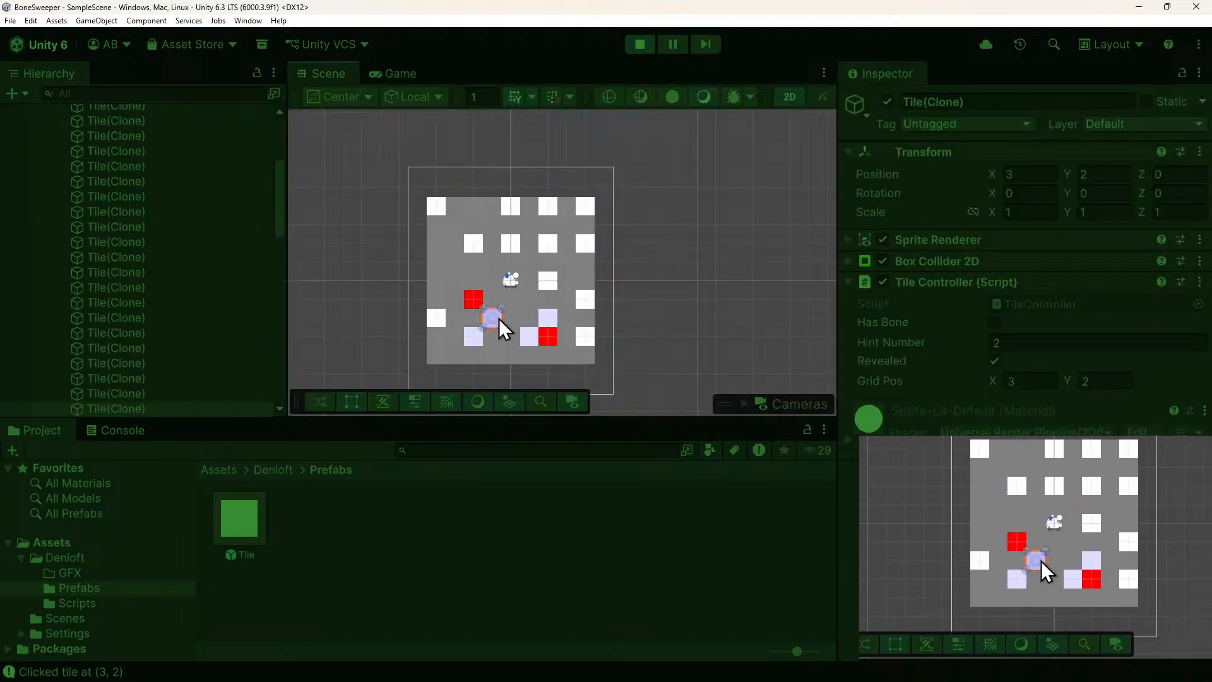
pyautogui.click(392, 73)
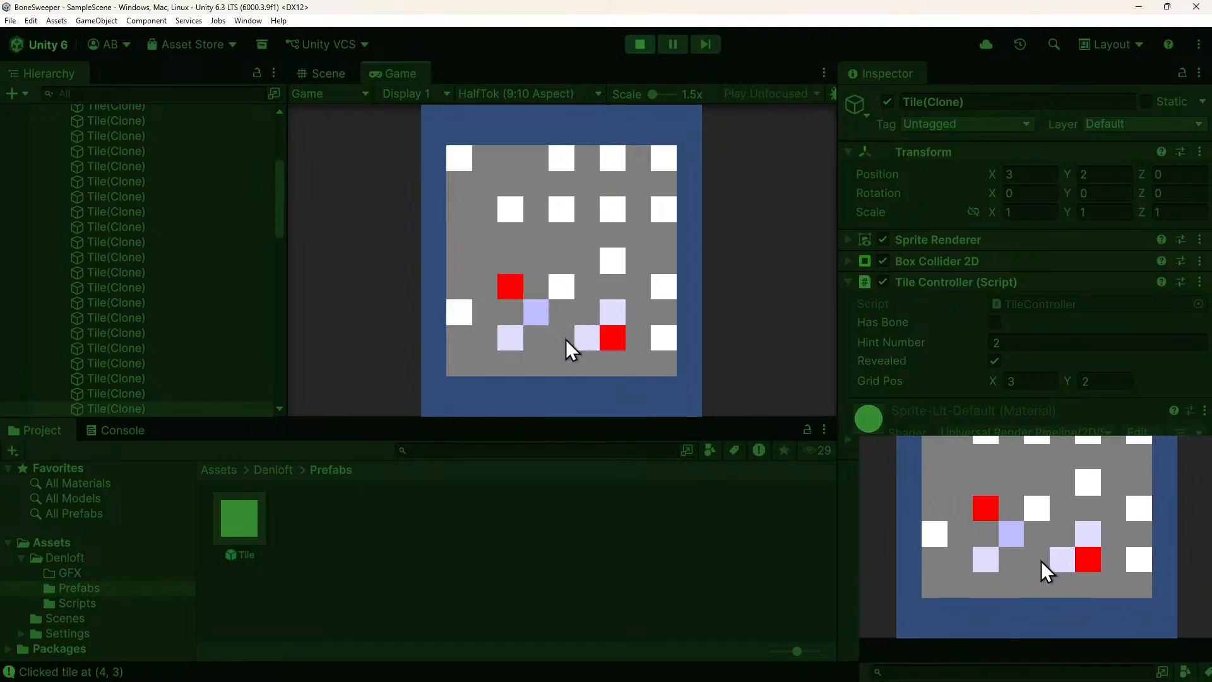
pyautogui.click(537, 340)
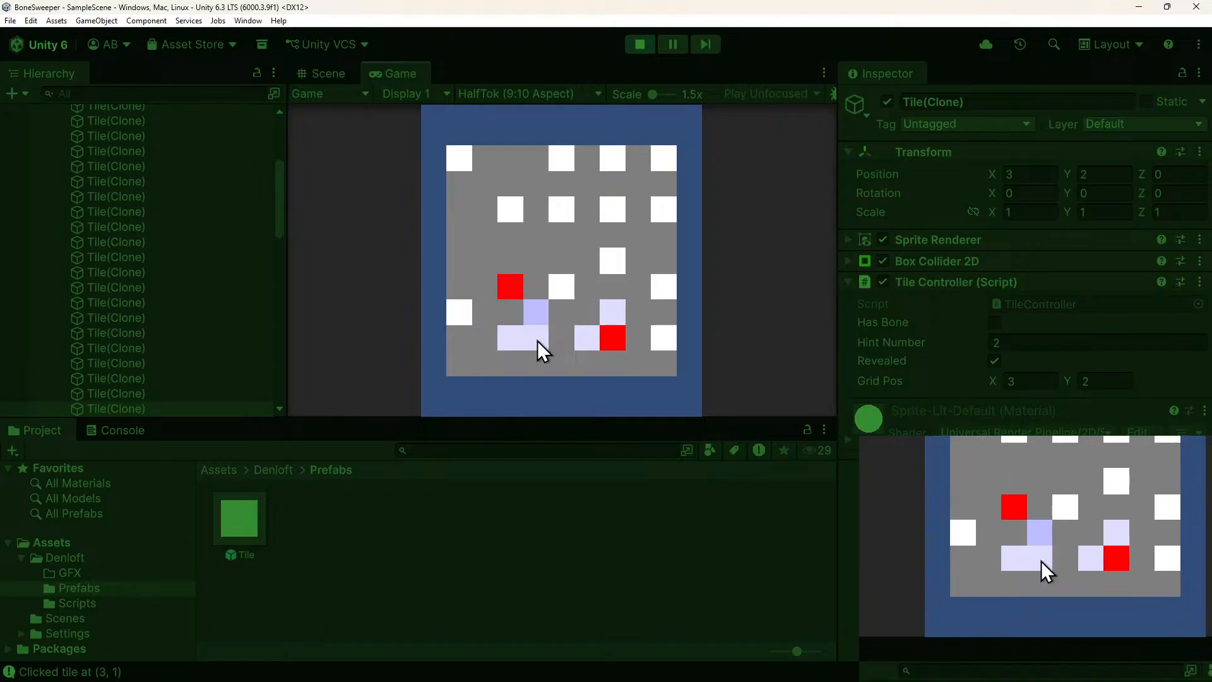
pyautogui.click(515, 318)
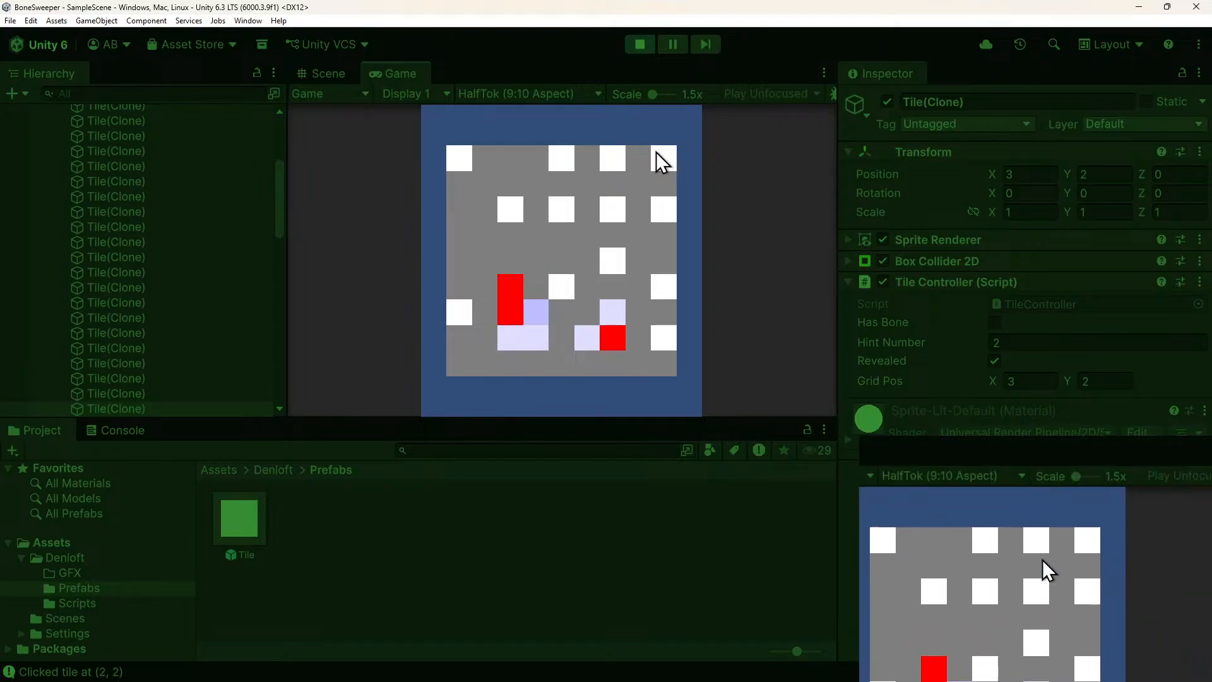
# Review the width, height and bone count settings on the BoardManager object and stop the game.
pyautogui.scroll(5, 131, 190)
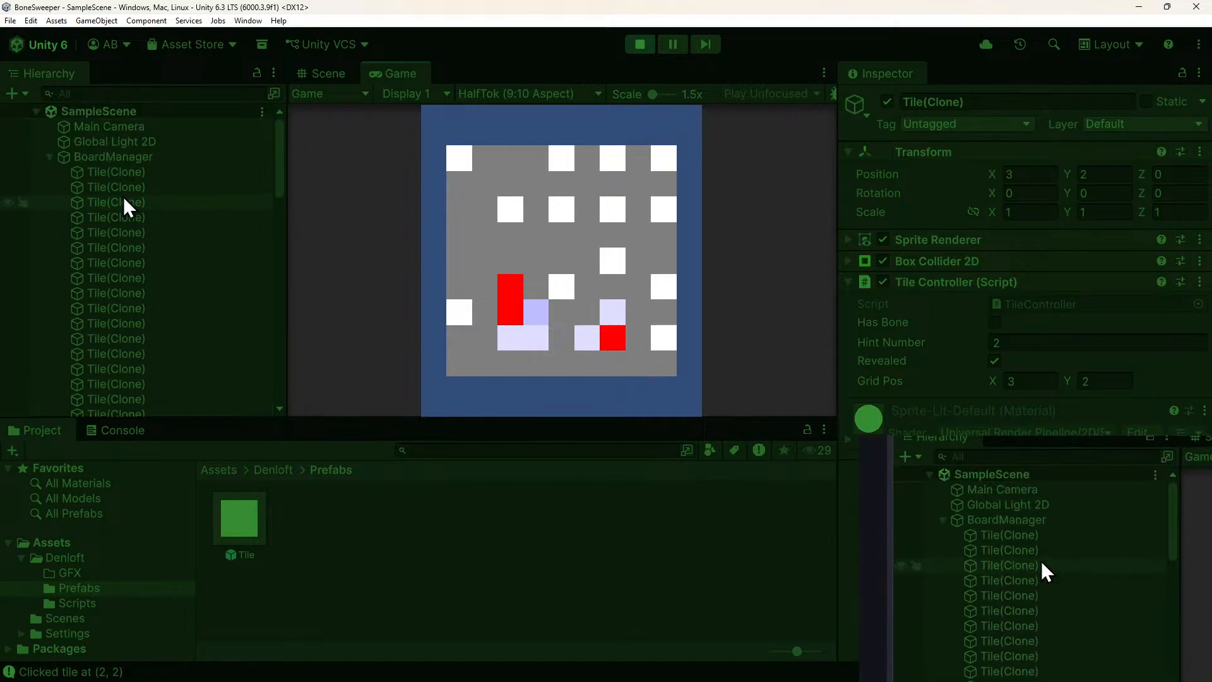
pyautogui.click(99, 157)
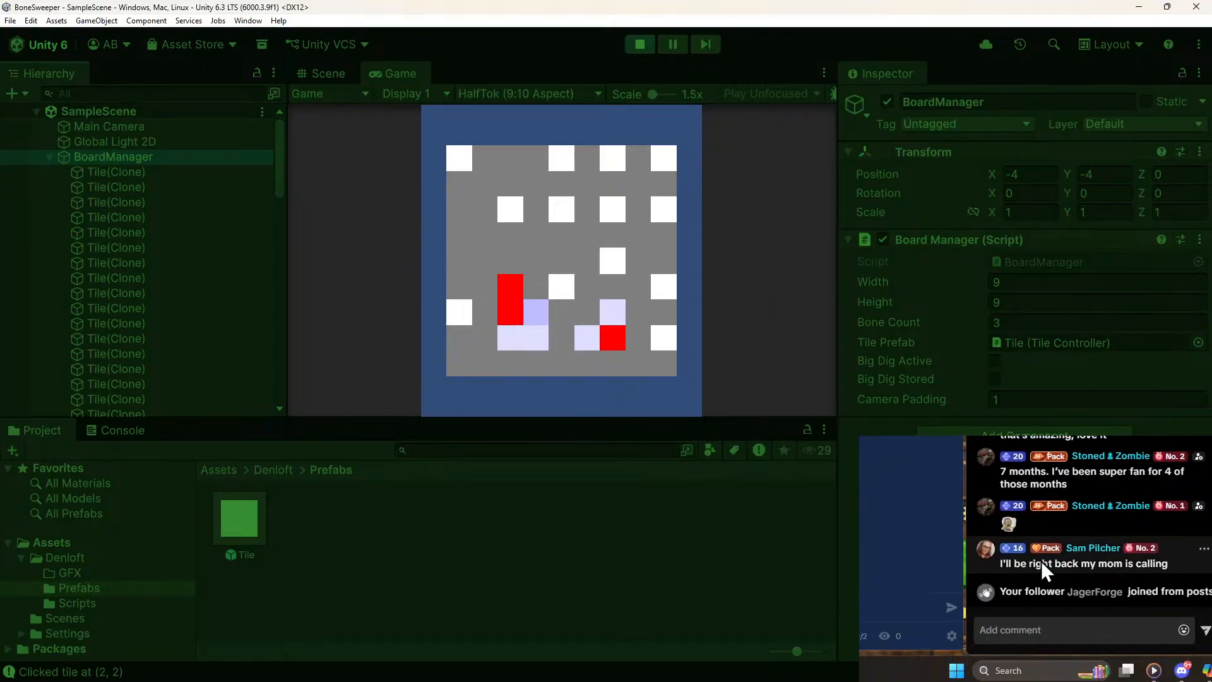
pyautogui.click(994, 297)
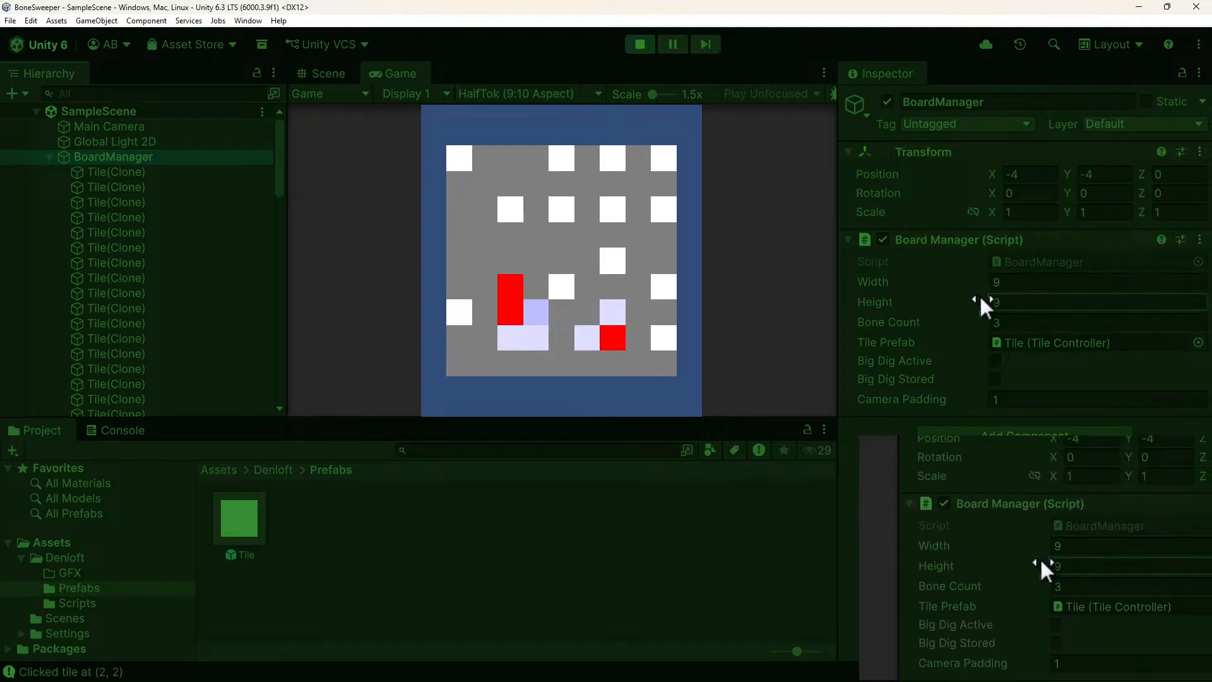
pyautogui.click(1002, 282)
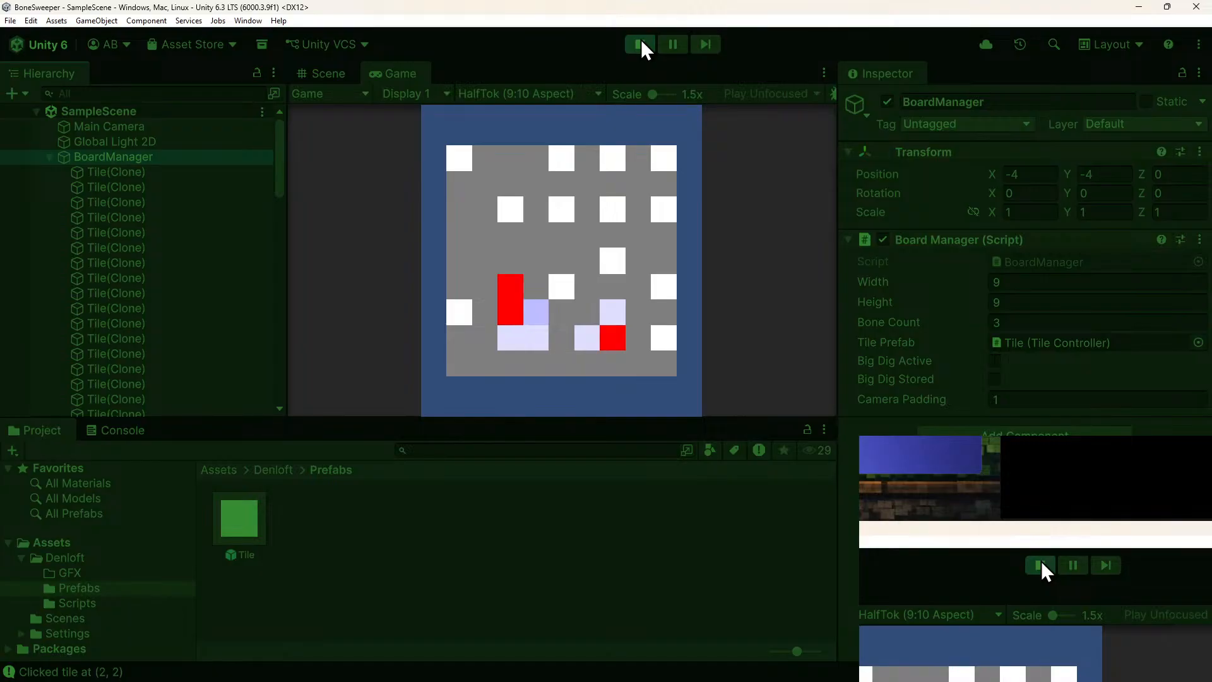
pyautogui.click(642, 43)
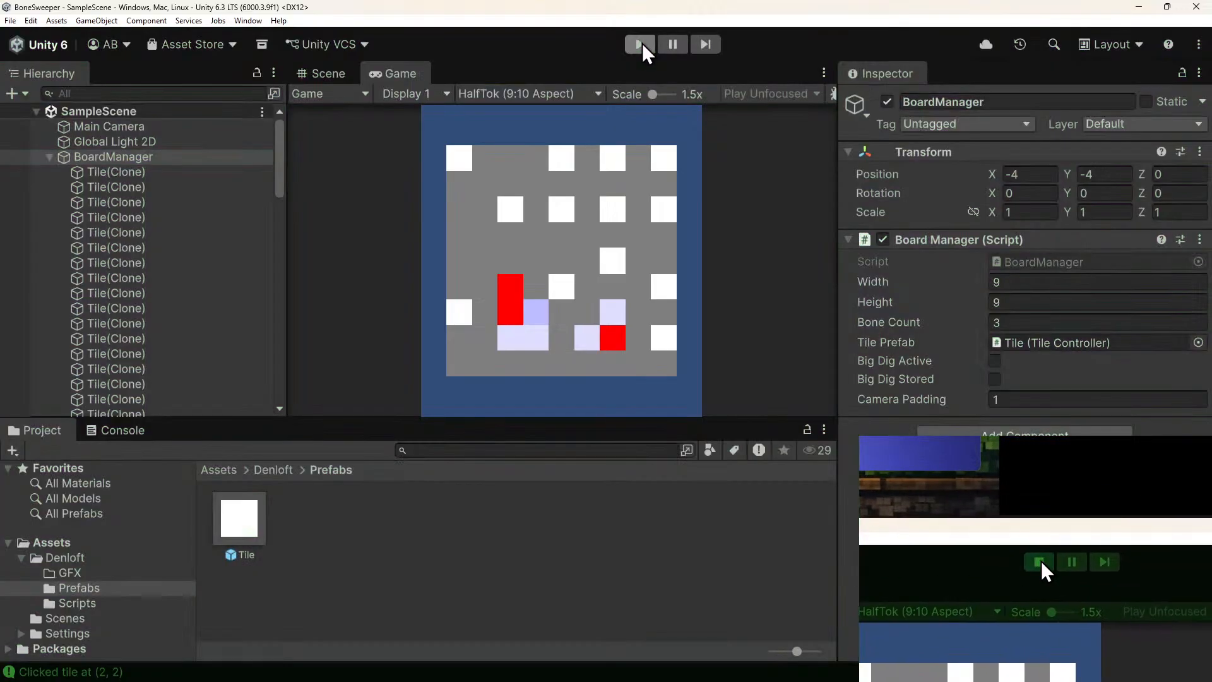